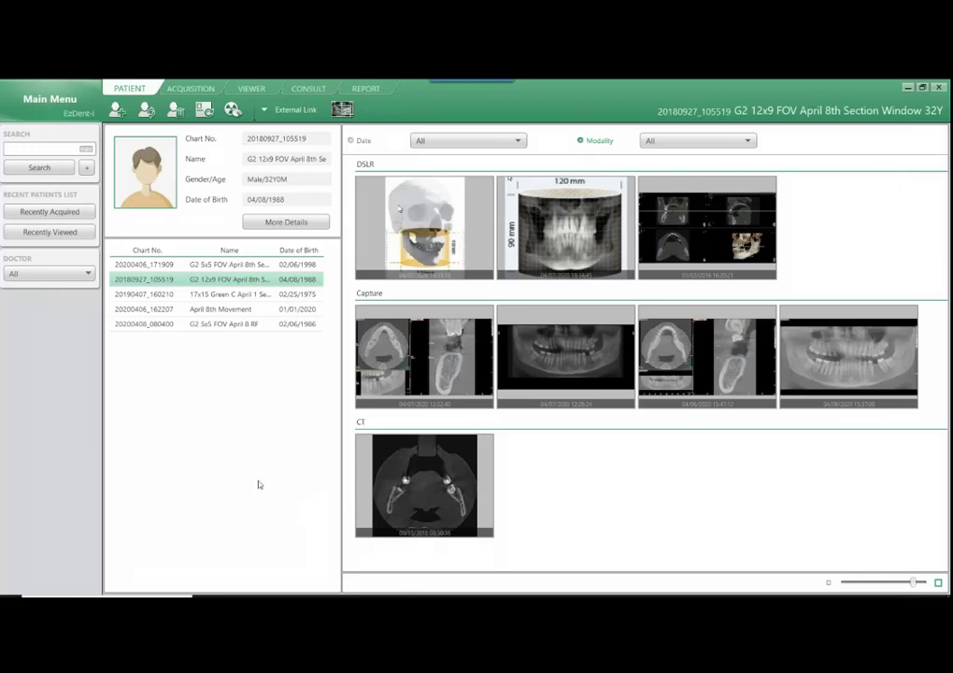
# Step: Look over the stored DSLR and CT images in the 17x15 Green C April 1 record
pyautogui.click(250, 295)
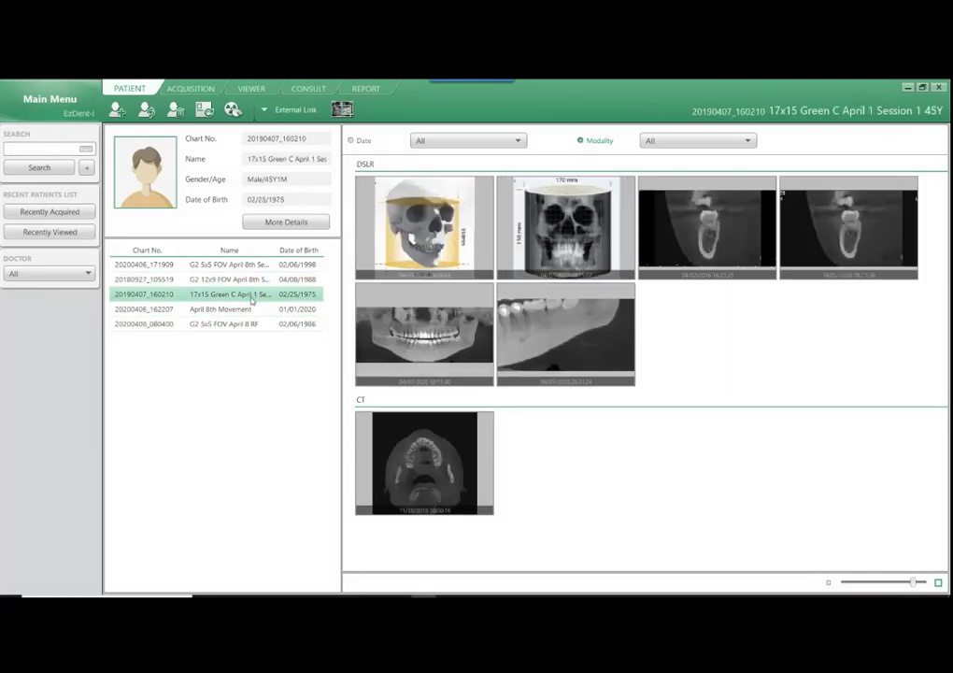
pyautogui.click(396, 460)
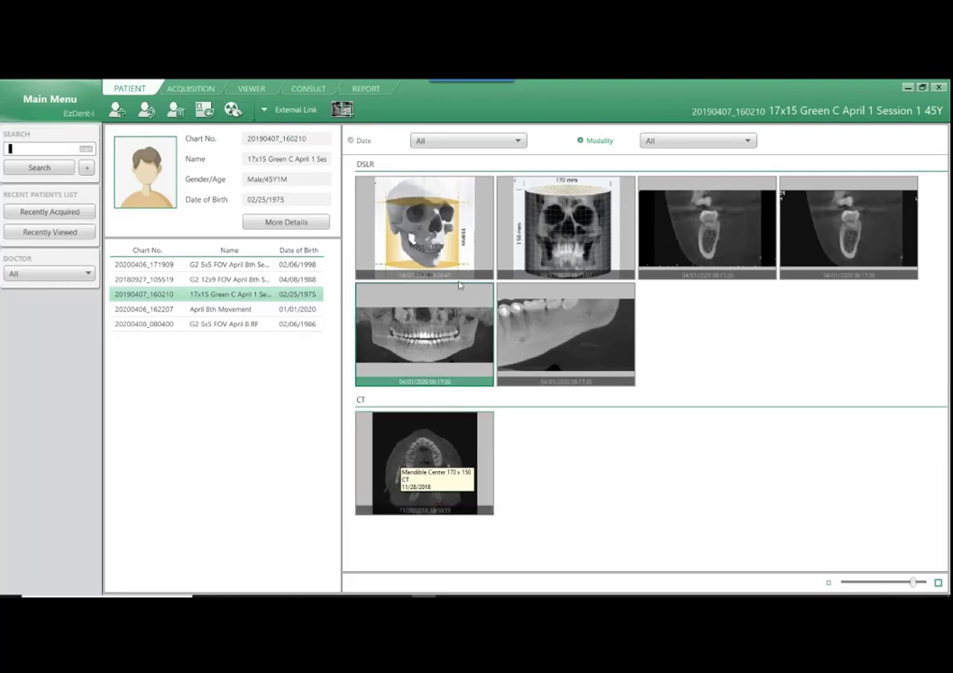
pyautogui.click(454, 250)
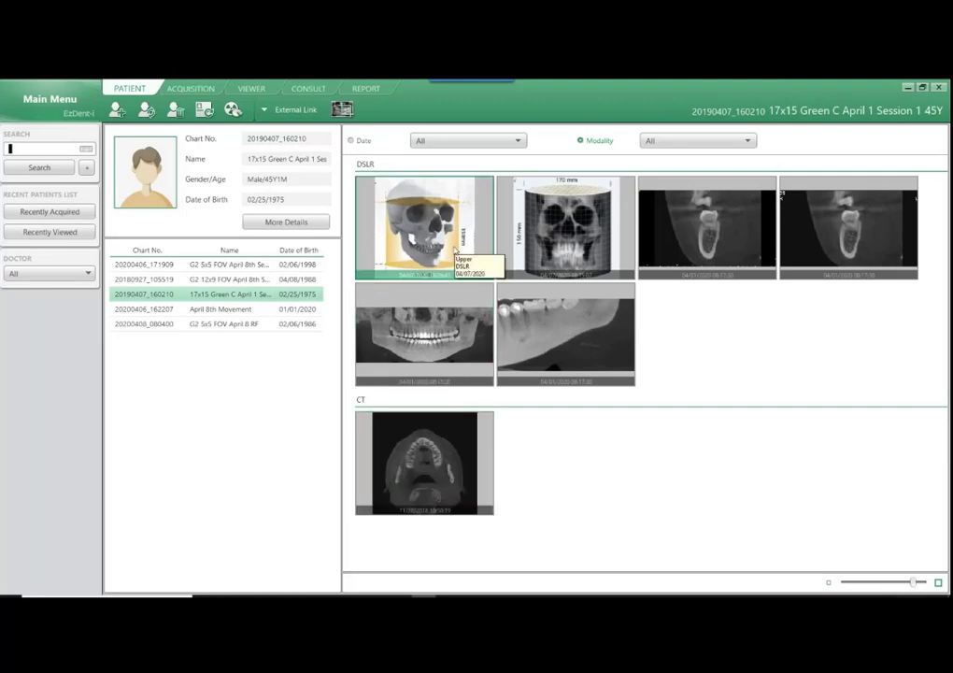
pyautogui.click(550, 238)
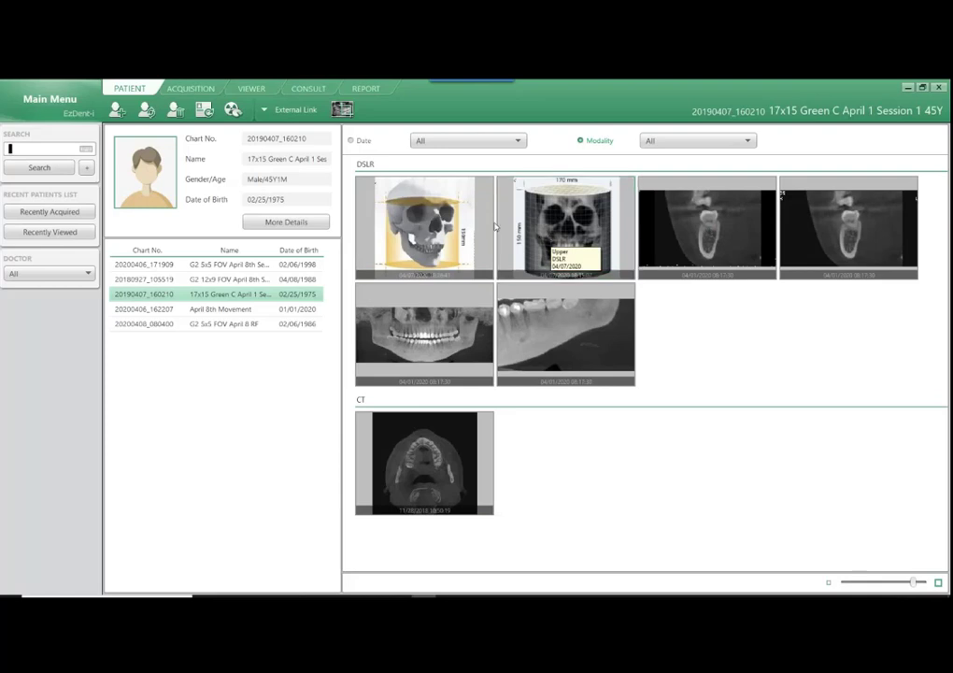
# Step: Select the G2 12x9 FOV April 8th record and inspect the jaws in its 3D volume from both sides
pyautogui.click(246, 283)
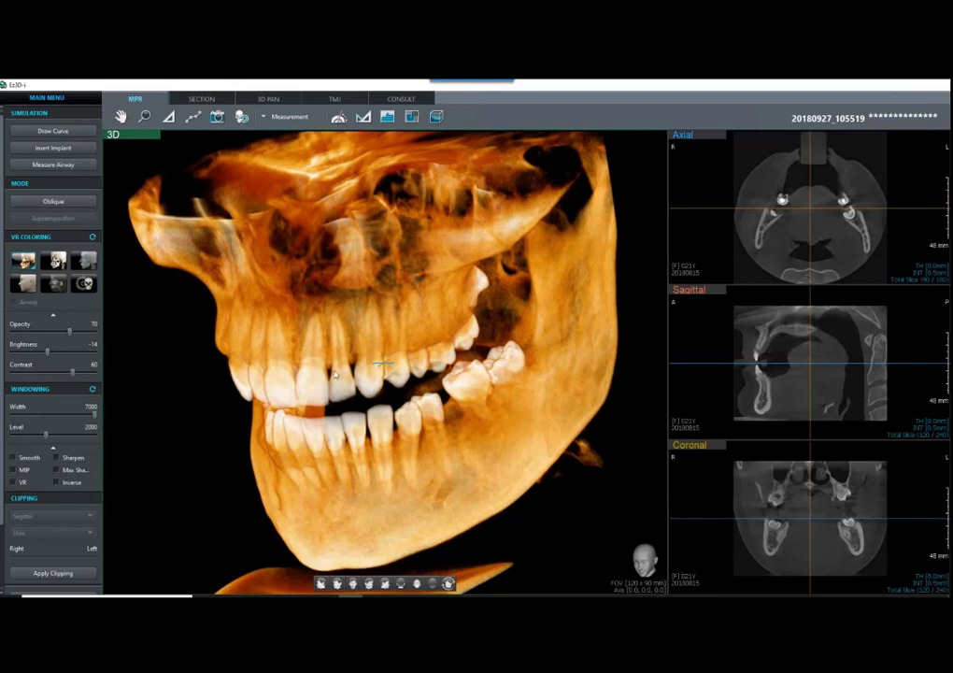
pyautogui.moveTo(314, 383); pyautogui.dragTo(225, 353)
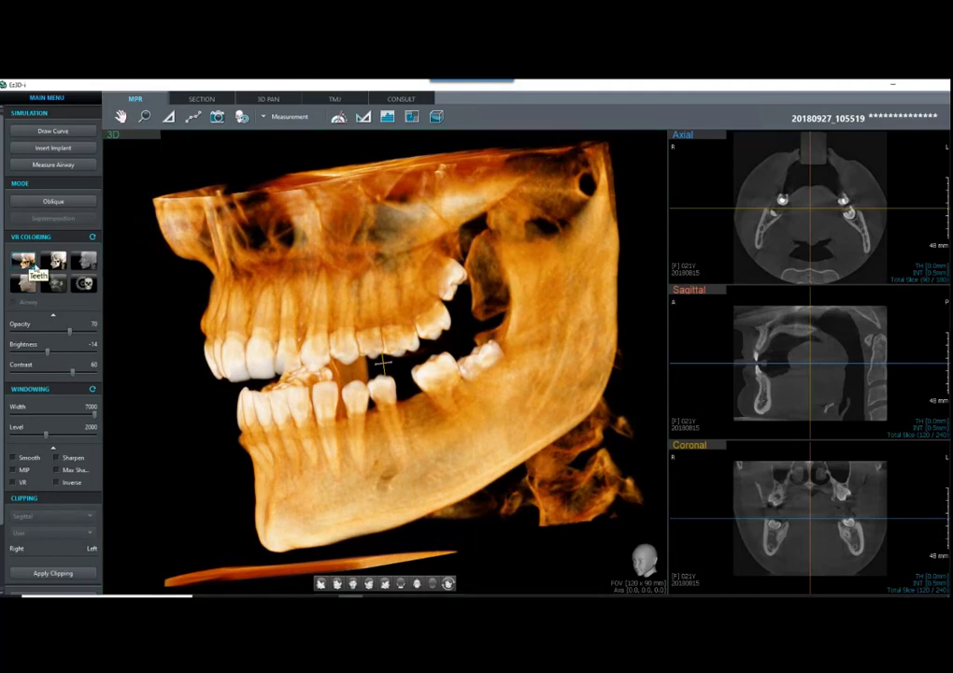
pyautogui.moveTo(334, 327); pyautogui.dragTo(449, 370)
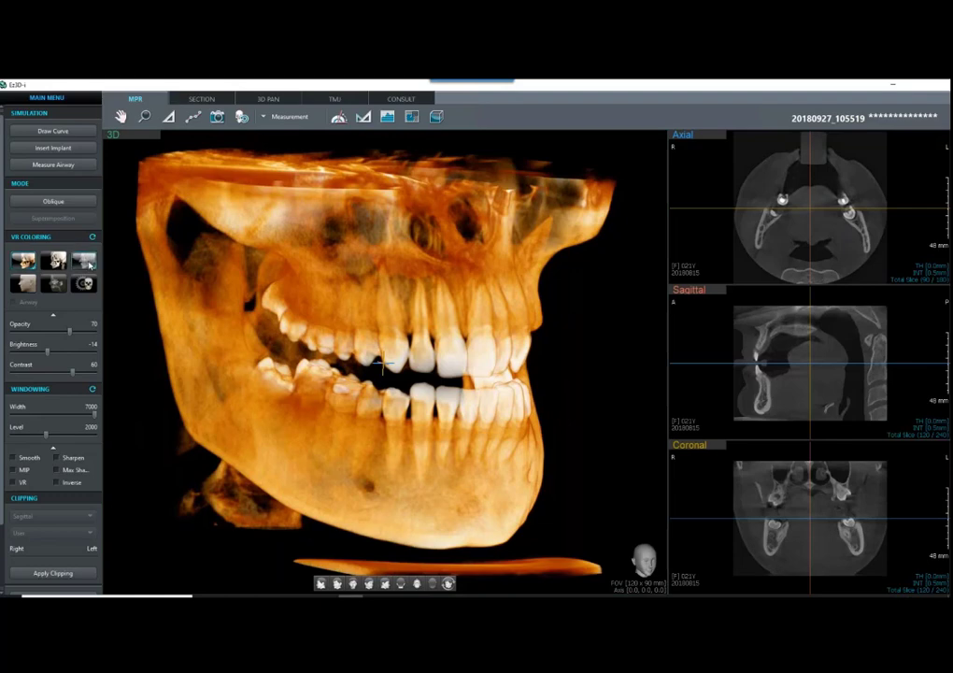
# Step: Compare the grayscale rendering of the 3D jaw volume with the Teeth coloring from different angles
pyautogui.click(89, 265)
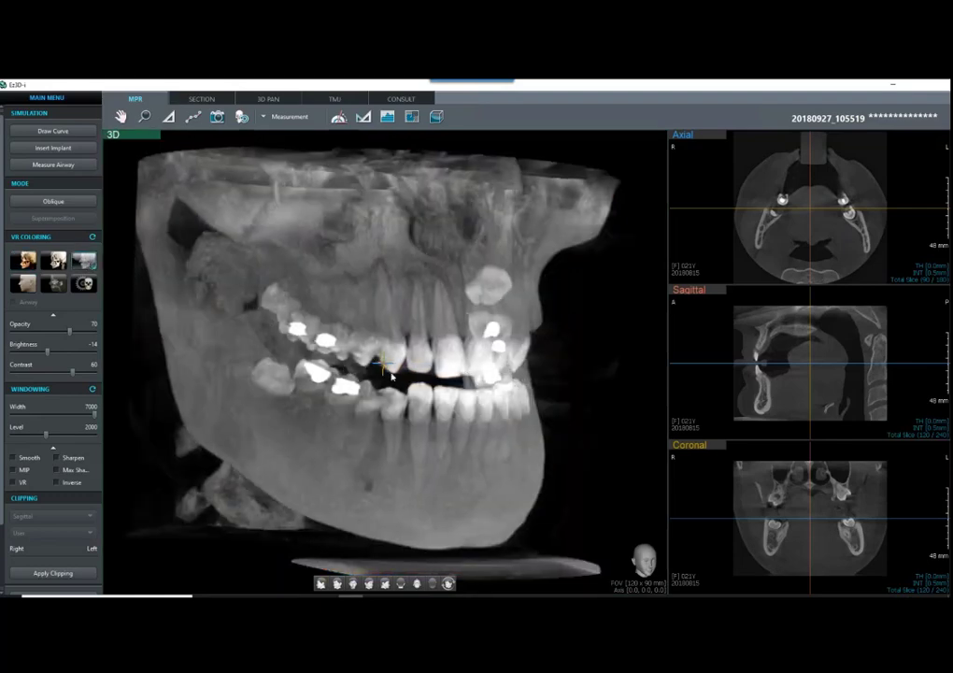
pyautogui.moveTo(371, 369); pyautogui.dragTo(324, 291)
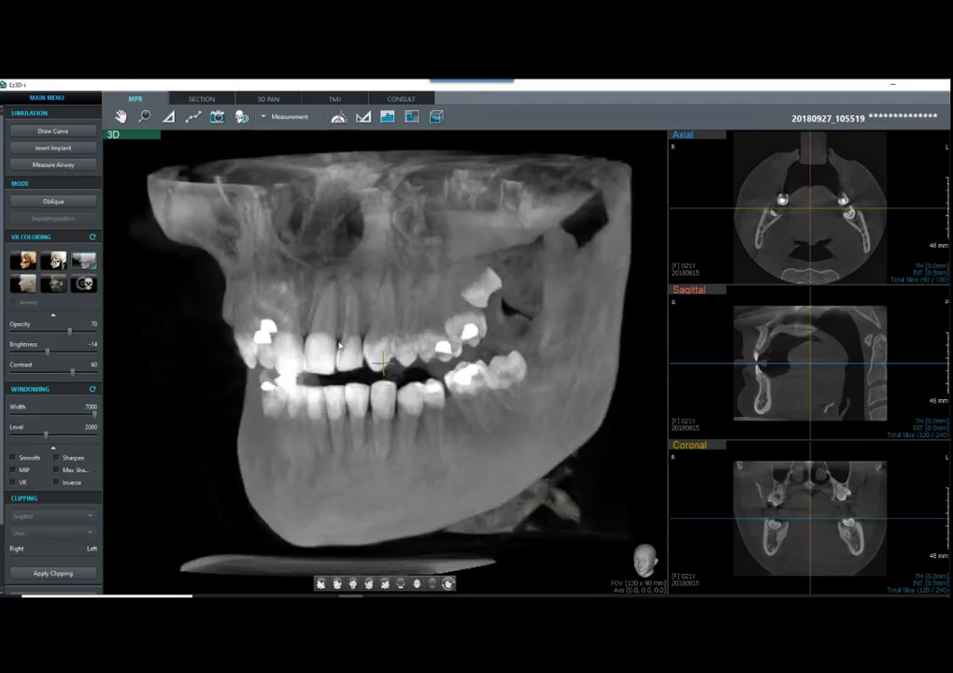
pyautogui.click(23, 261)
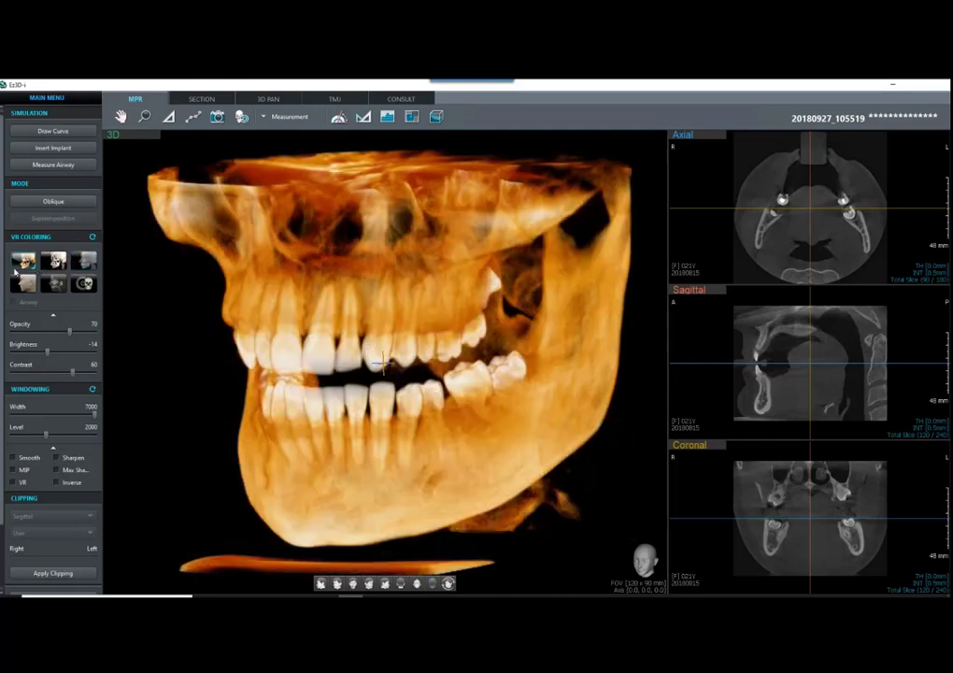
pyautogui.moveTo(396, 323); pyautogui.dragTo(383, 326)
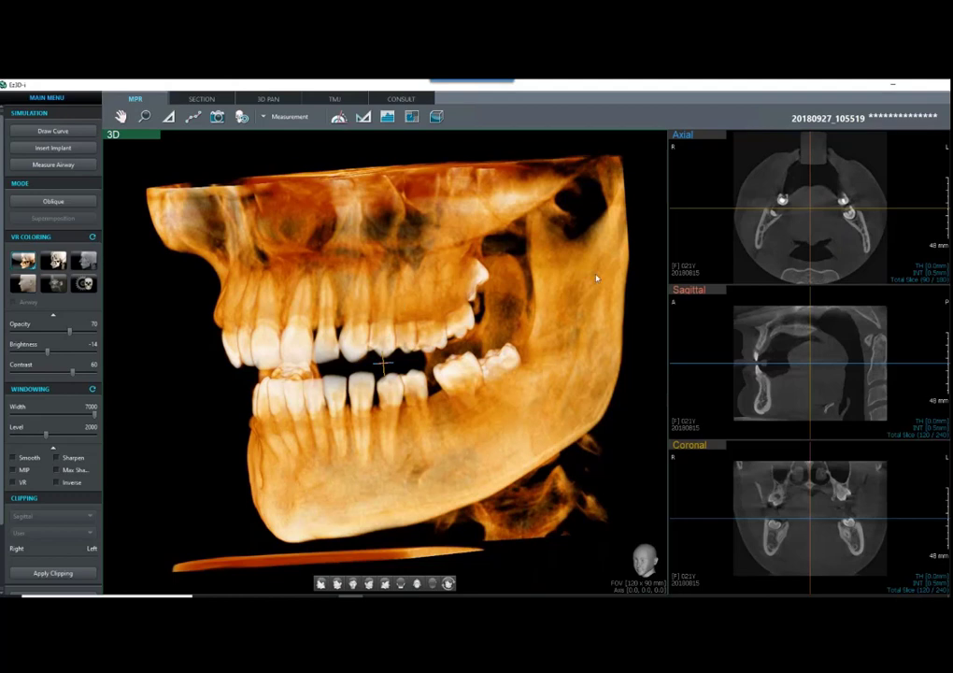
# Step: Make the axial slice the main view in place of the 3D volume
pyautogui.click(738, 248)
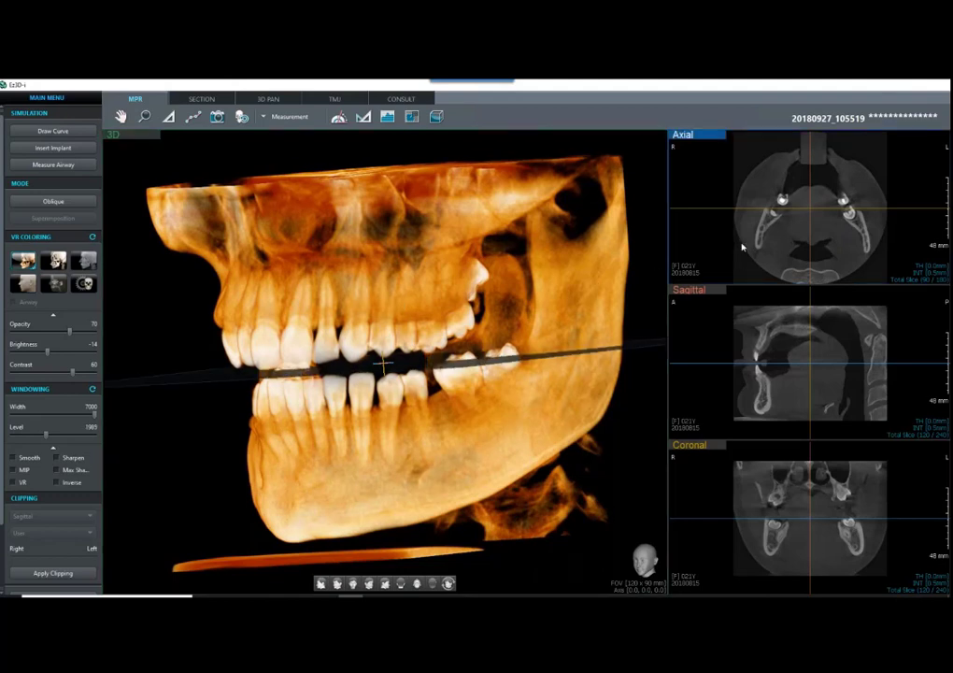
pyautogui.rightClick(742, 247)
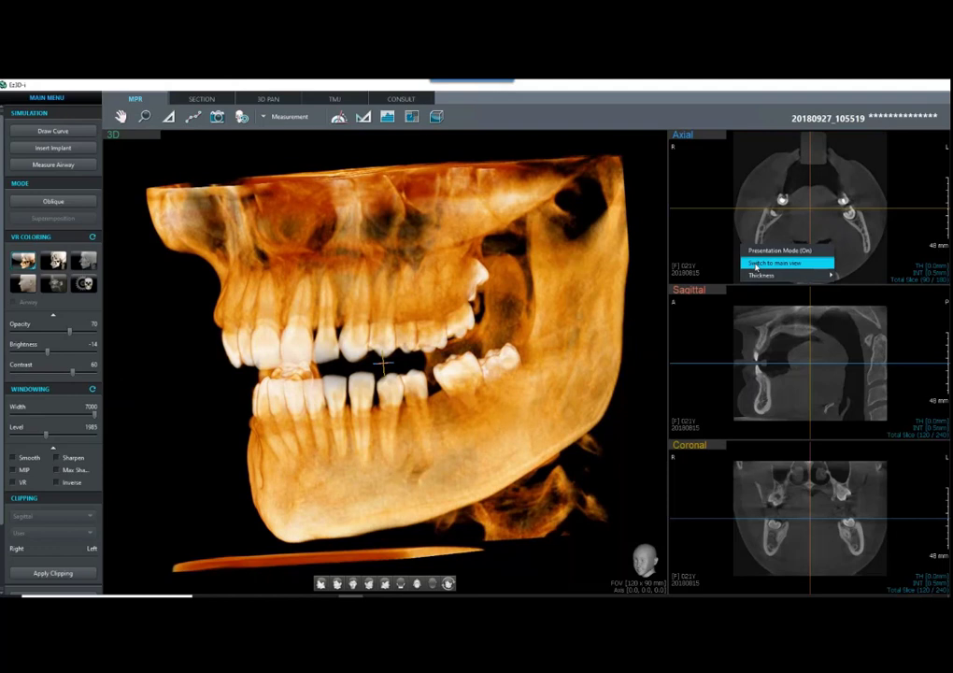
pyautogui.click(756, 265)
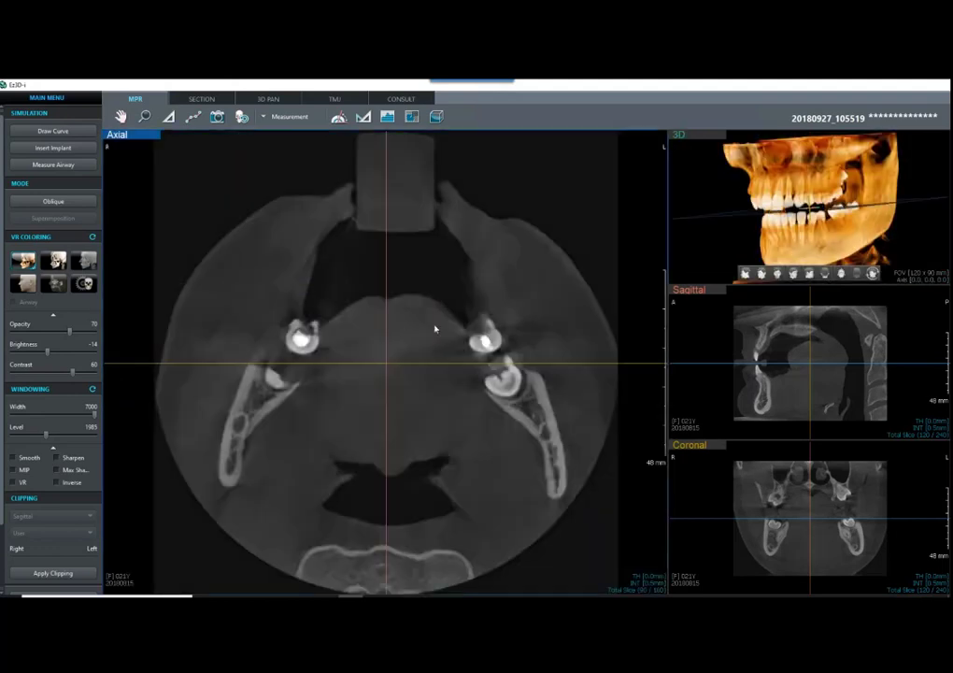
# Step: Move the axial slice to the upper edge of the volume using the sagittal view, and hide the reference lines in the axial view
pyautogui.click(750, 365)
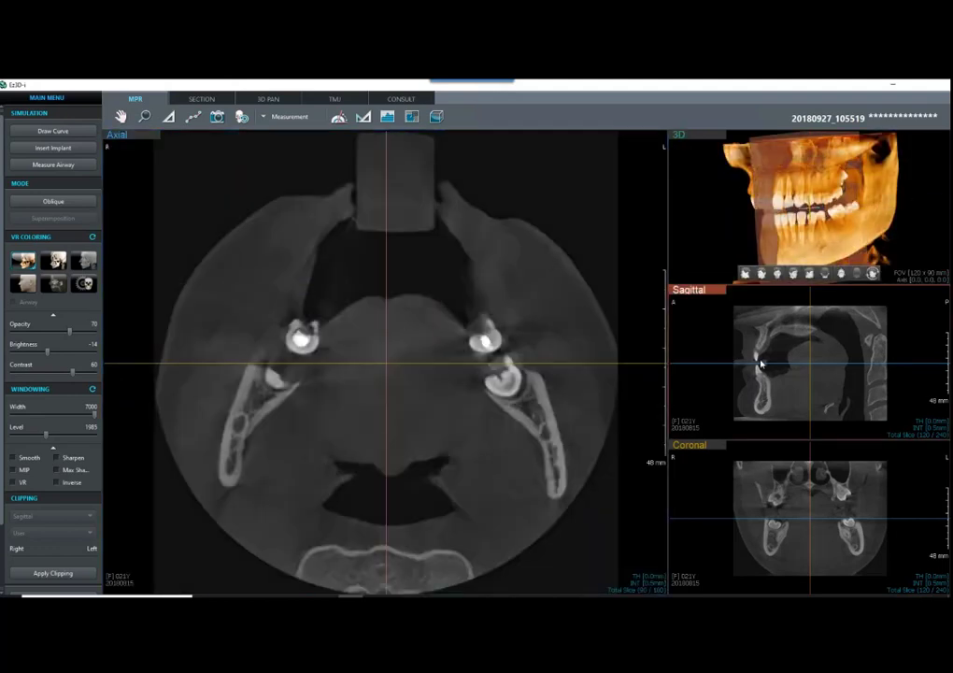
pyautogui.moveTo(762, 365); pyautogui.dragTo(755, 308)
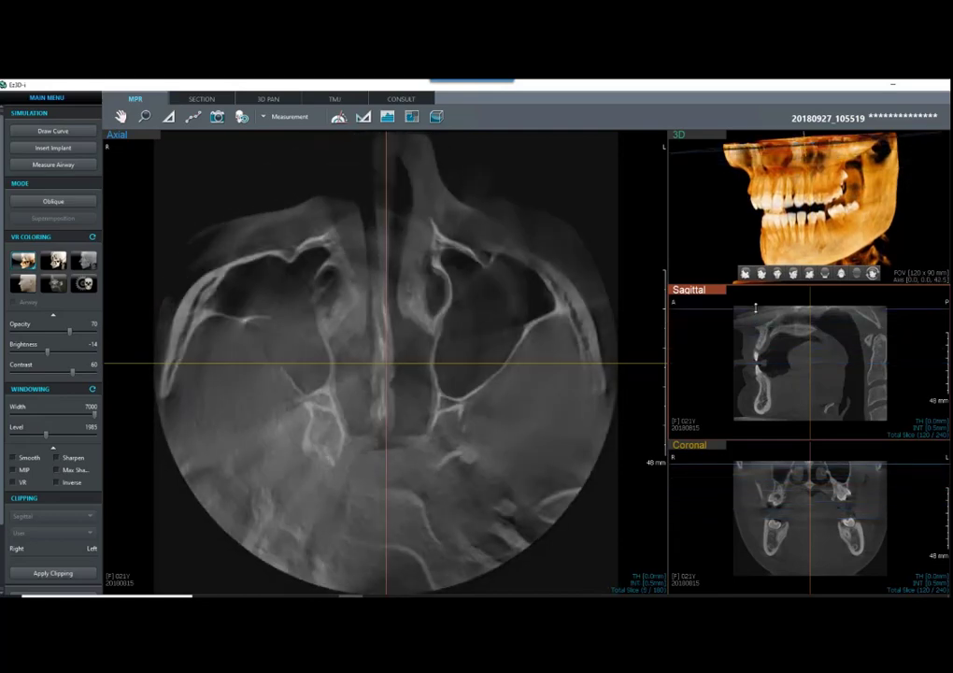
pyautogui.click(540, 286)
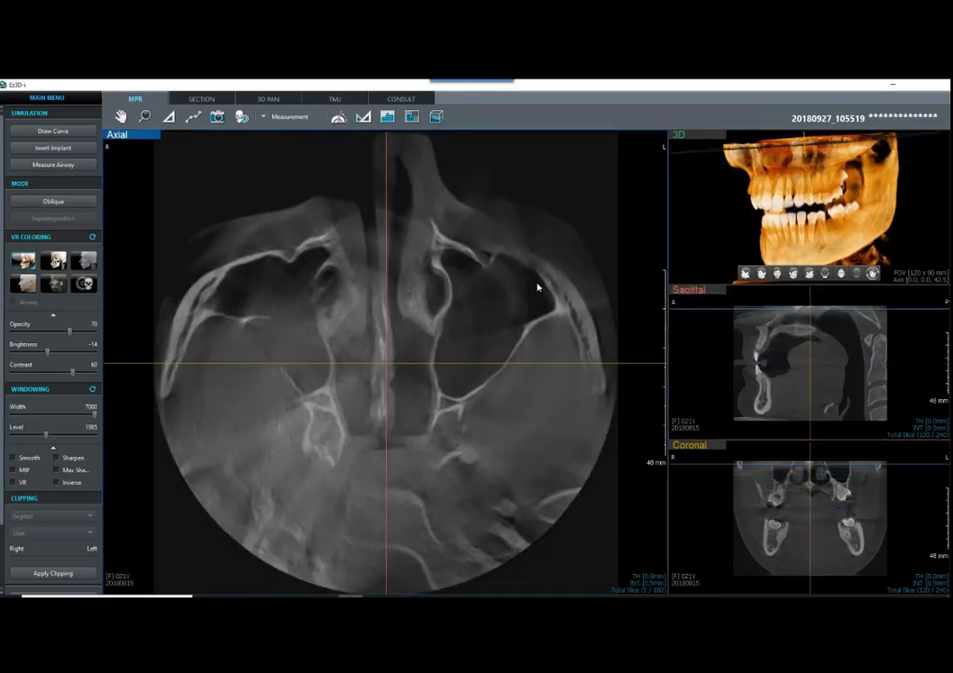
pyautogui.press('space')
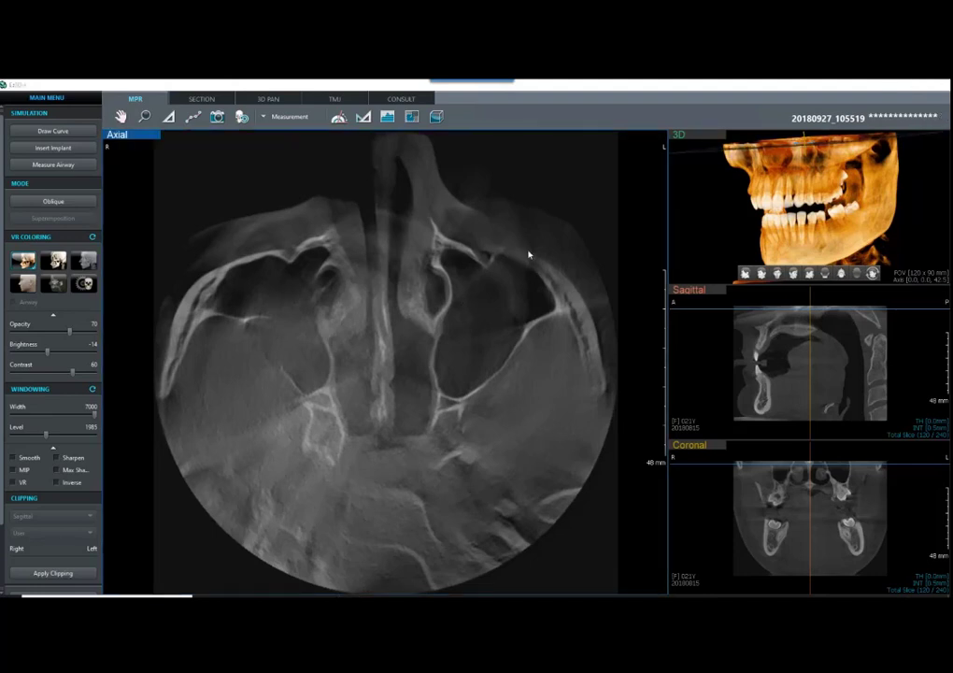
# Step: Examine the maxillary sinuses and nasal cavity in successive axial slices, moving downward from the upper edge of the volume
pyautogui.scroll(-3, 534, 254)
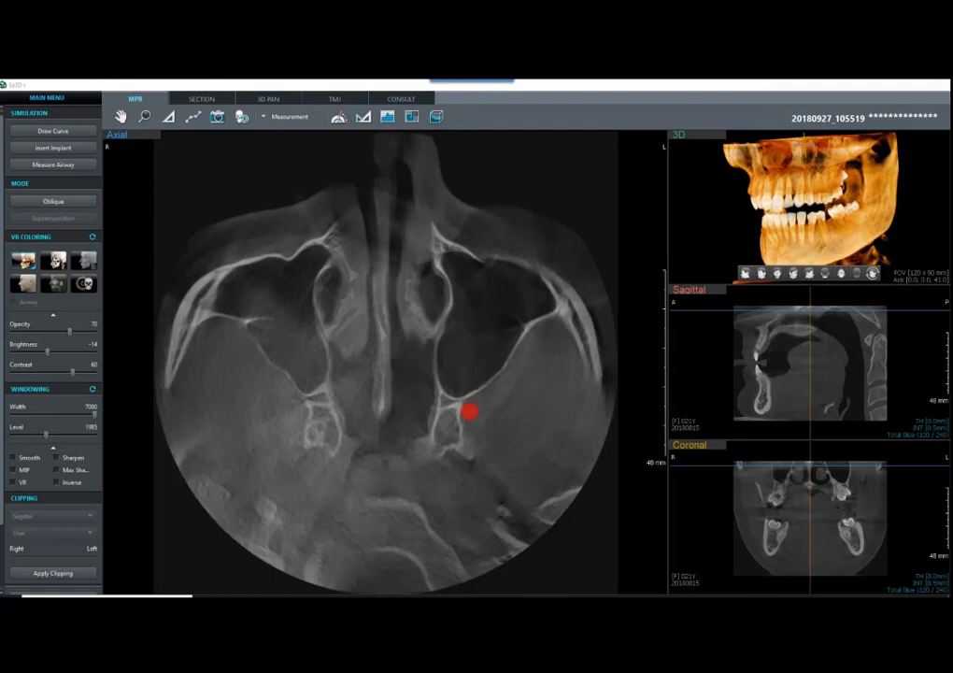
pyautogui.scroll(-3, 512, 391)
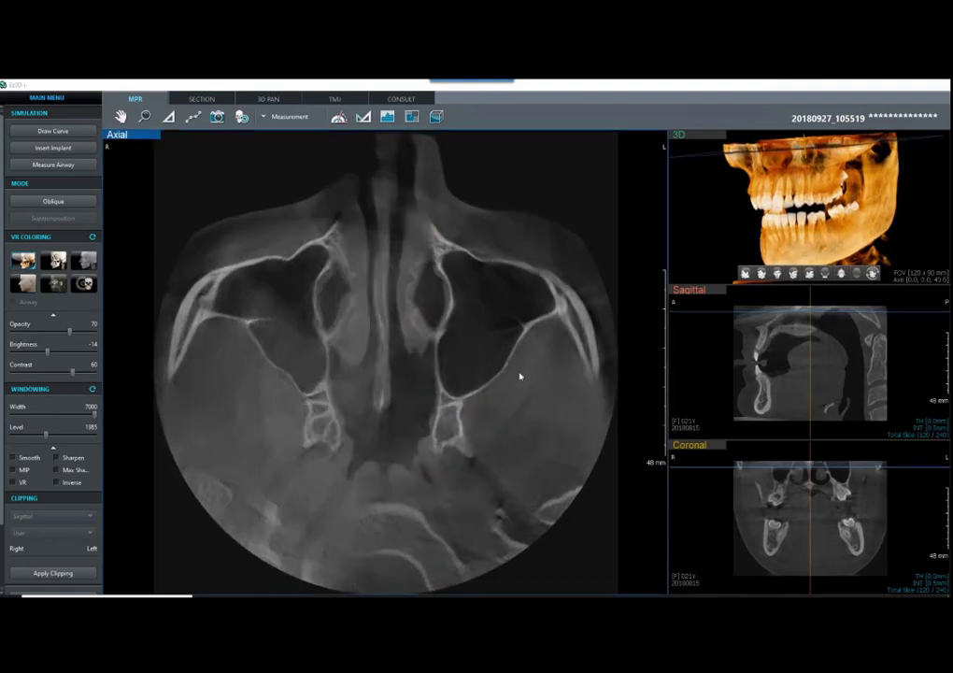
pyautogui.scroll(-5, 545, 376)
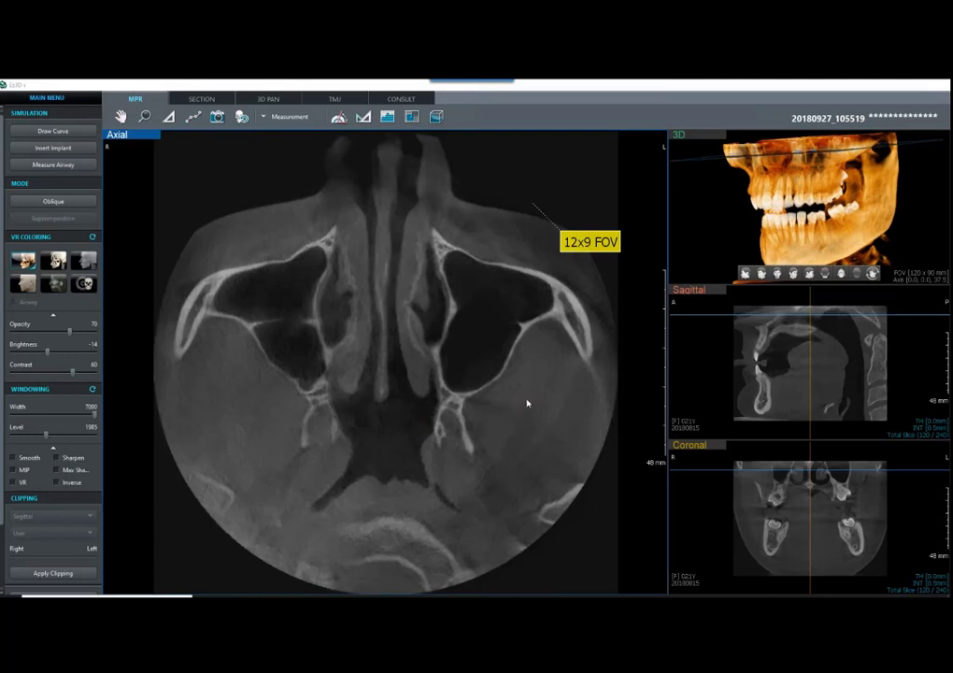
pyautogui.scroll(-3, 449, 367)
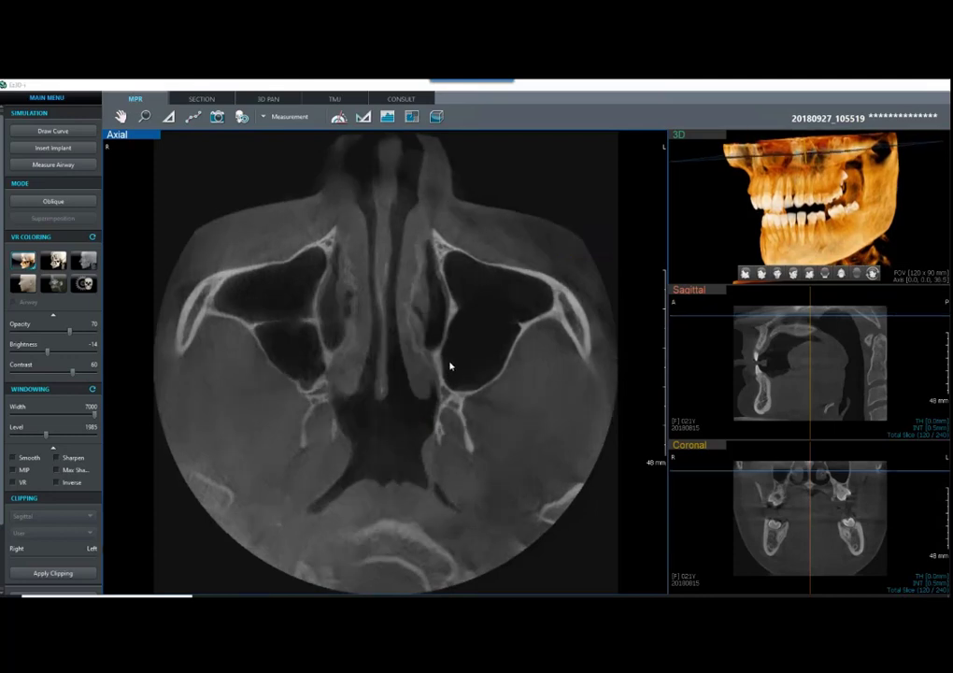
pyautogui.scroll(-5, 449, 367)
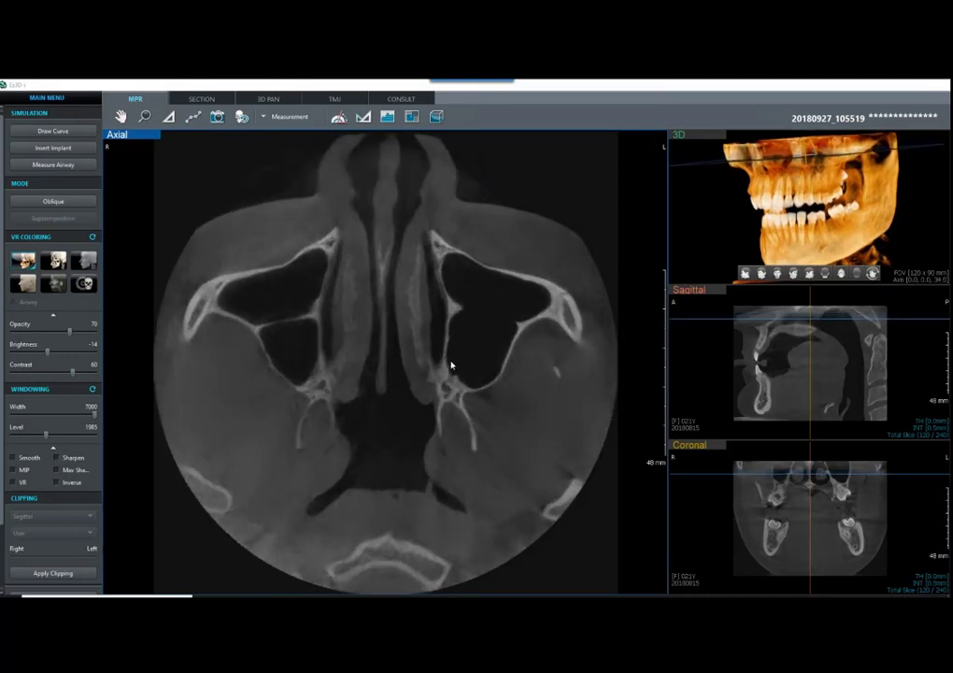
pyautogui.scroll(-5, 450, 367)
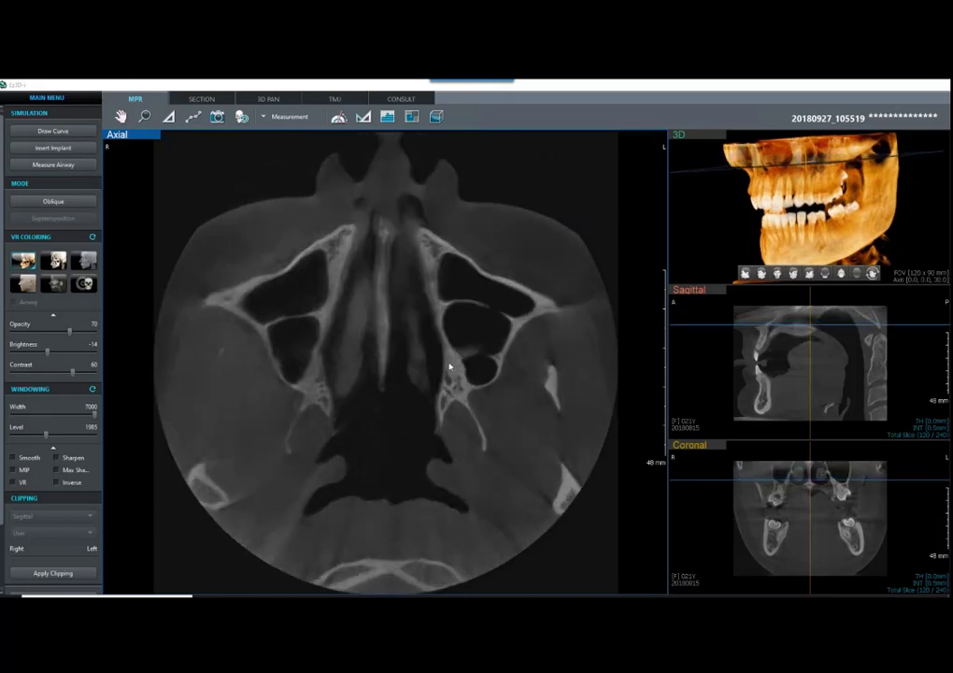
# Step: Examine the palate and upper tooth roots in the axial slices below the sinuses
pyautogui.scroll(-5, 449, 367)
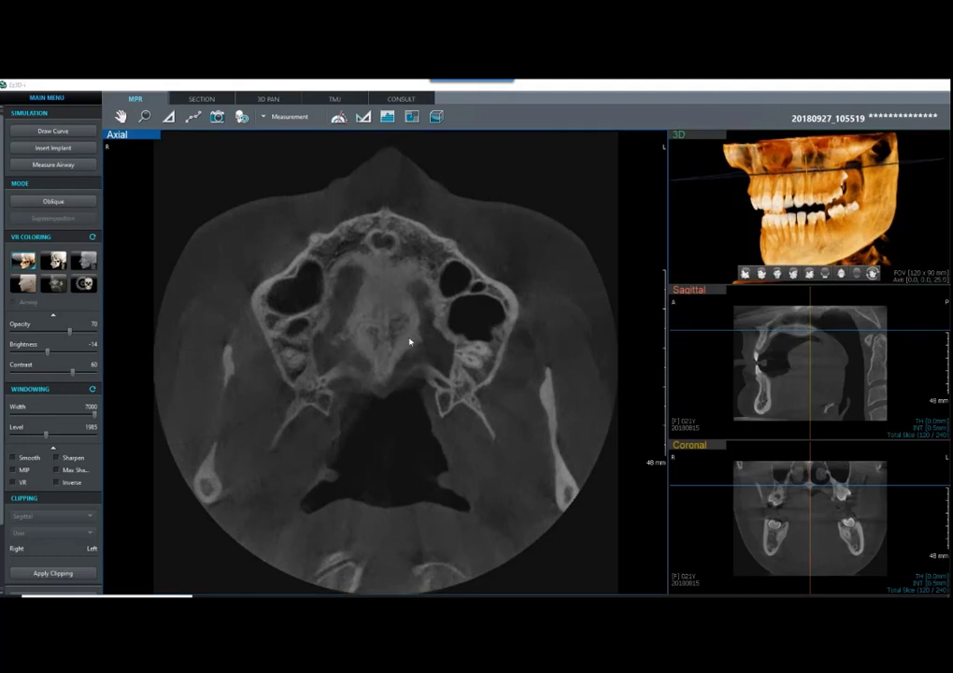
pyautogui.scroll(-5, 404, 340)
pyautogui.scroll(-5, 404, 341)
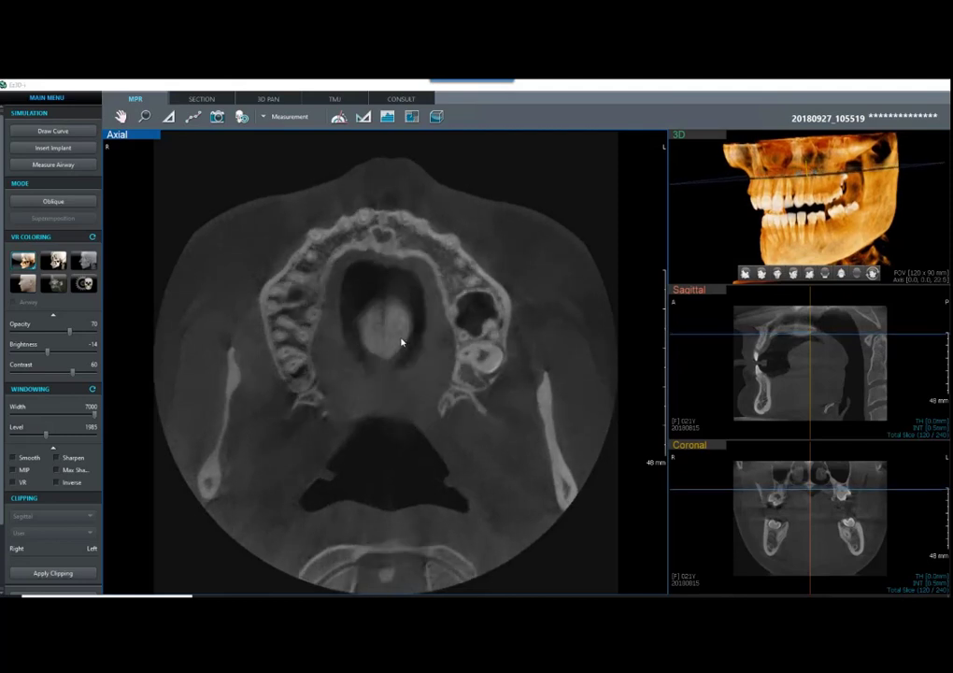
pyautogui.scroll(-4, 400, 334)
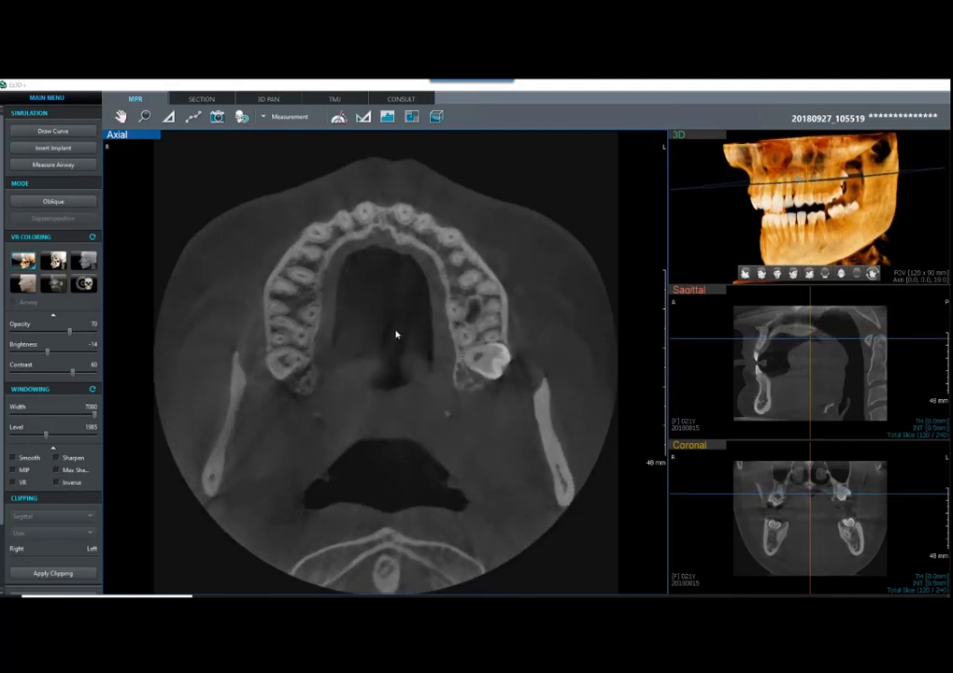
pyautogui.scroll(1, 397, 338)
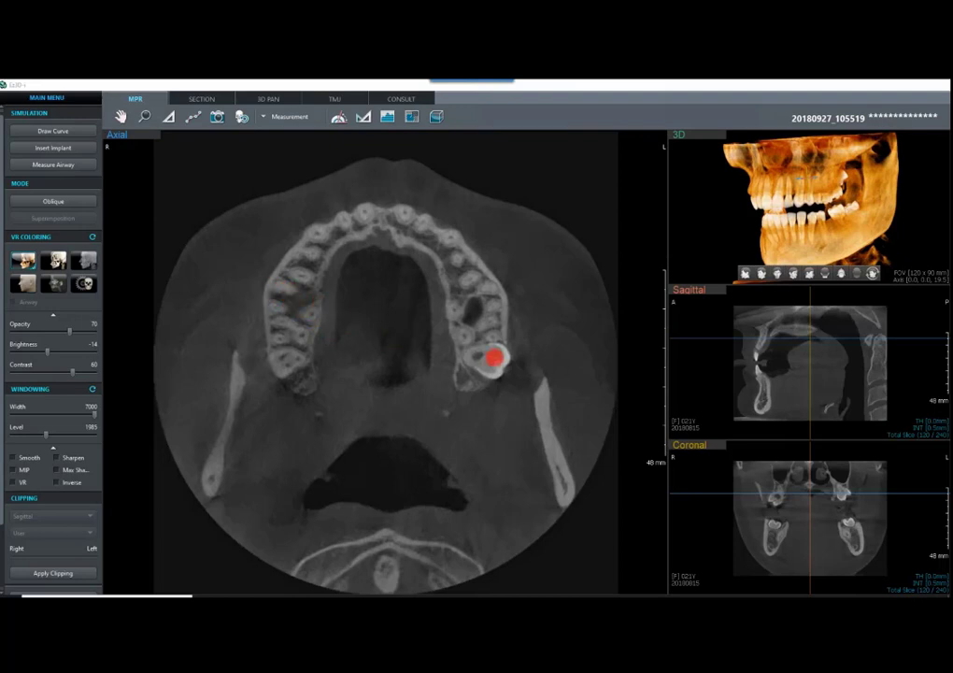
# Step: Examine the upper molars, tooth crowns and biting edges in axial slices down to the gap between the jaws
pyautogui.click(557, 363)
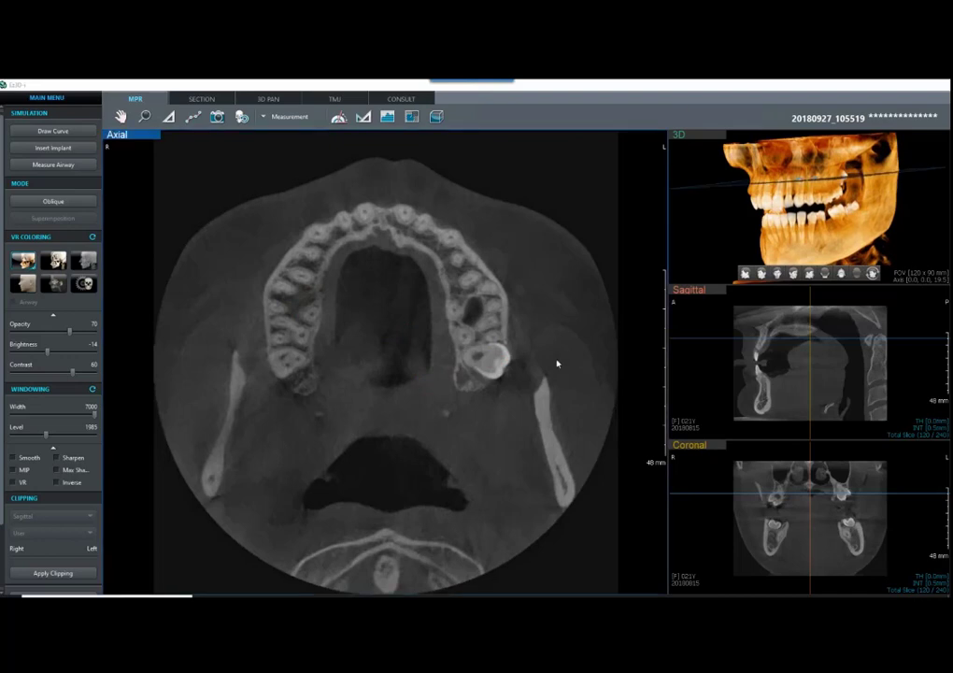
pyautogui.scroll(-5, 560, 334)
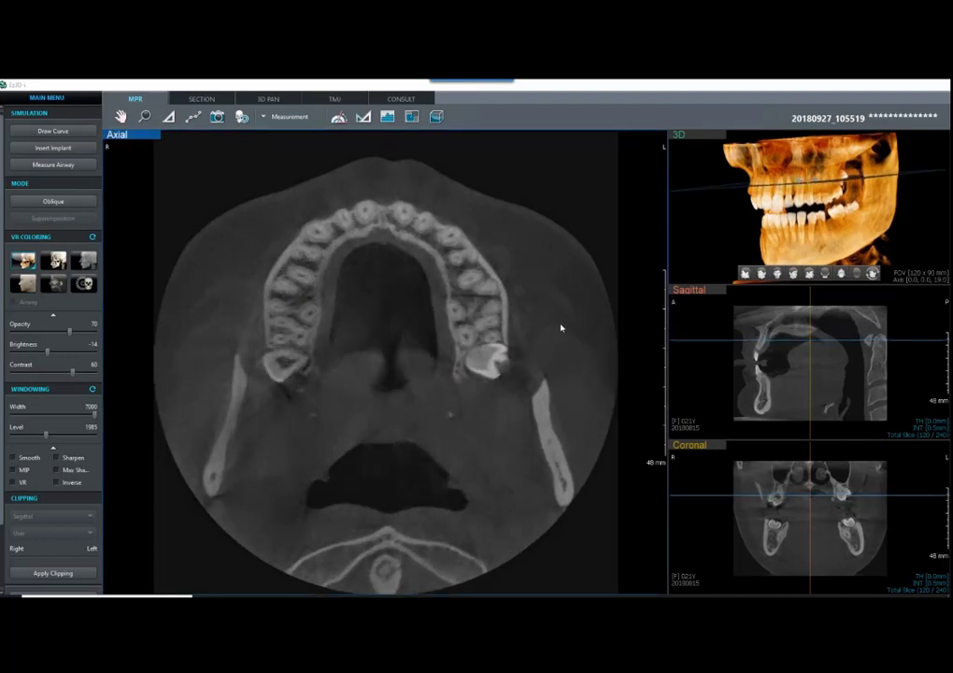
pyautogui.scroll(-5, 561, 327)
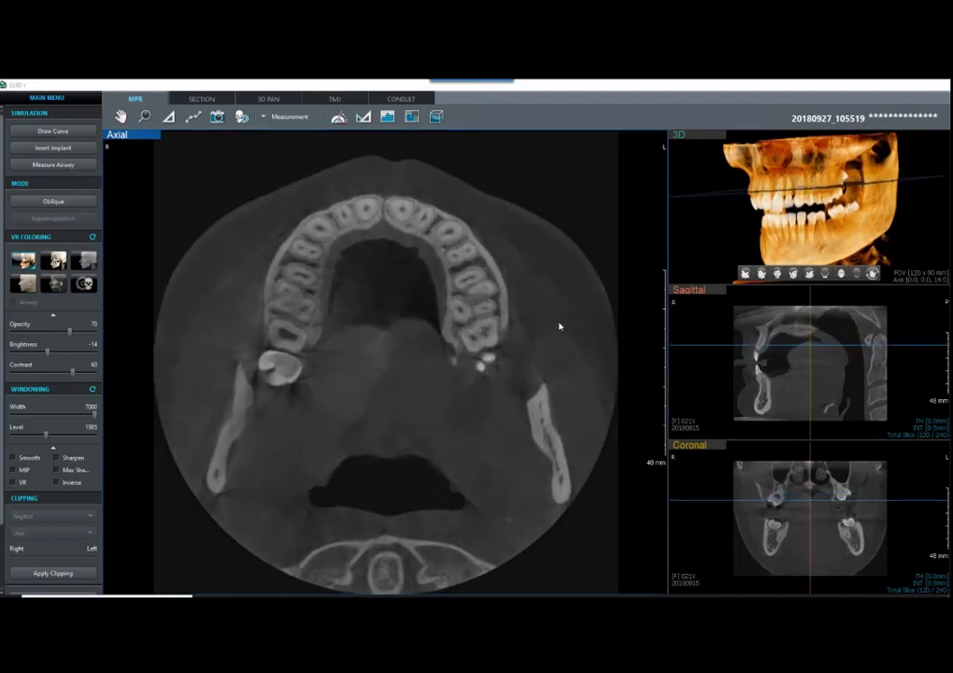
pyautogui.scroll(-3, 562, 326)
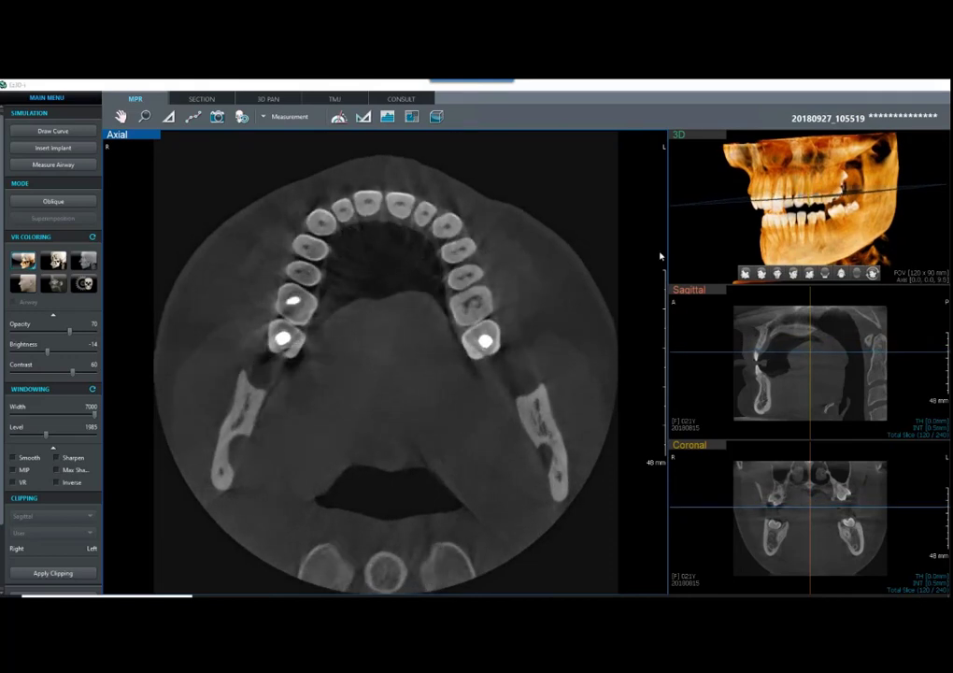
pyautogui.rightClick(800, 217)
pyautogui.click(829, 270)
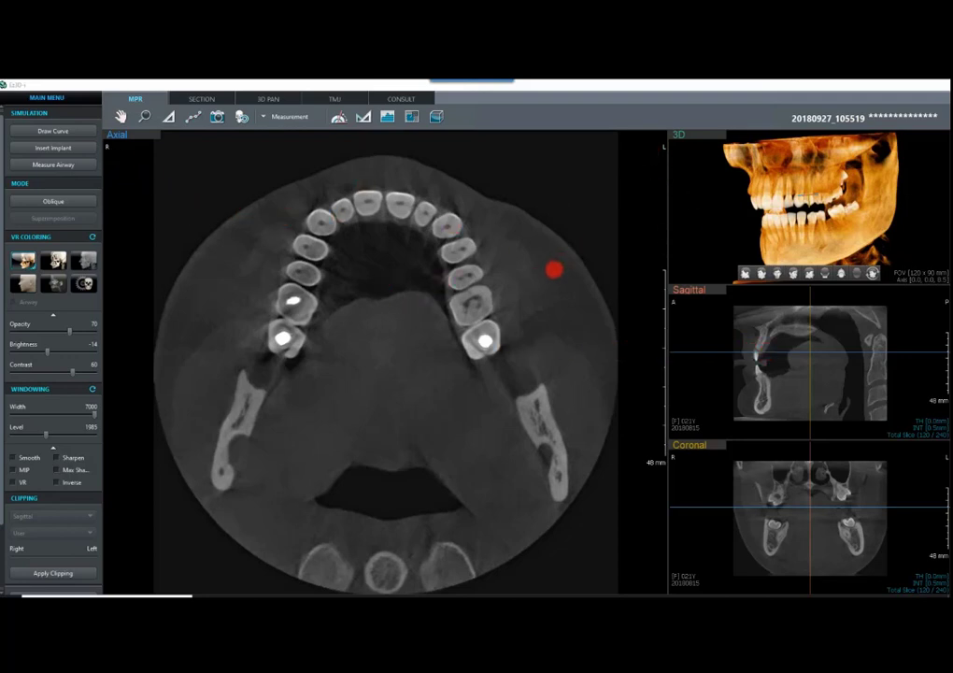
pyautogui.scroll(-8, 554, 280)
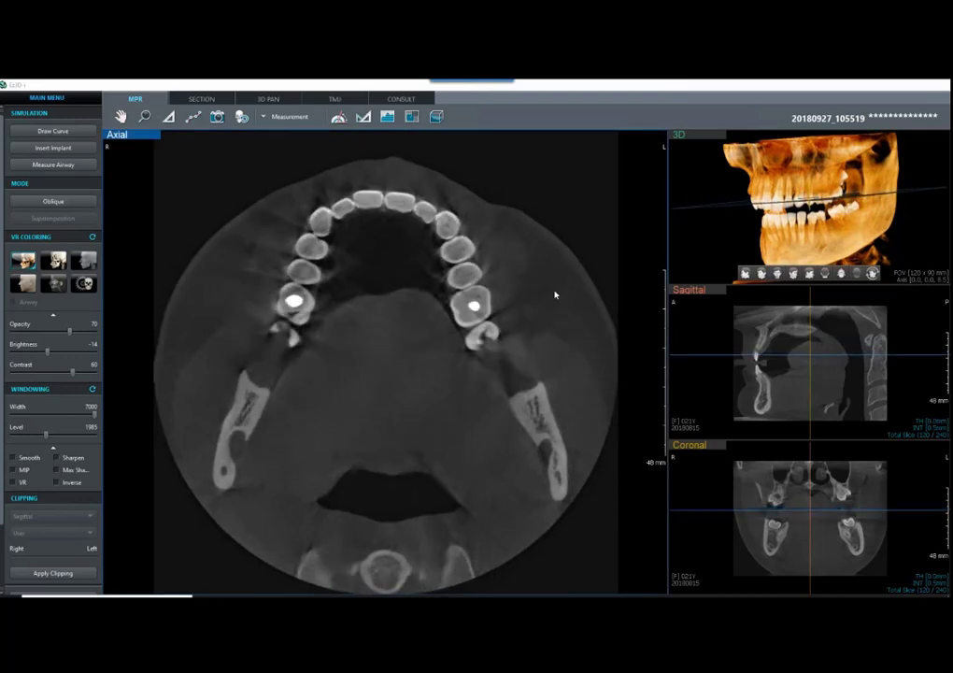
pyautogui.scroll(-4, 556, 289)
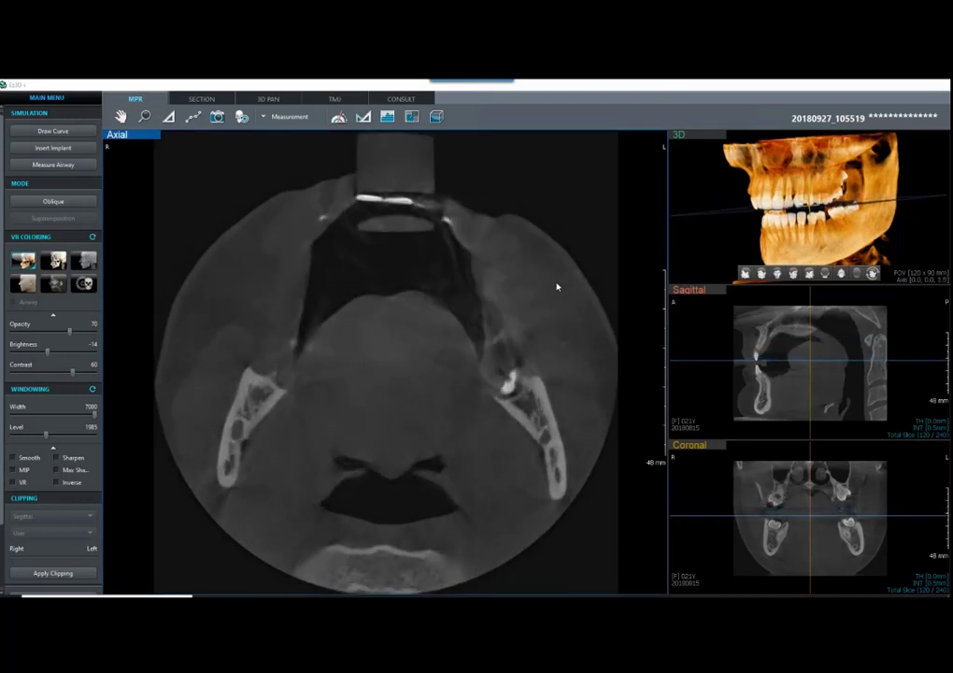
# Step: Examine the lower tooth crowns and roots in successive axial slices, moving downward from the gap between the jaws
pyautogui.scroll(-4, 459, 301)
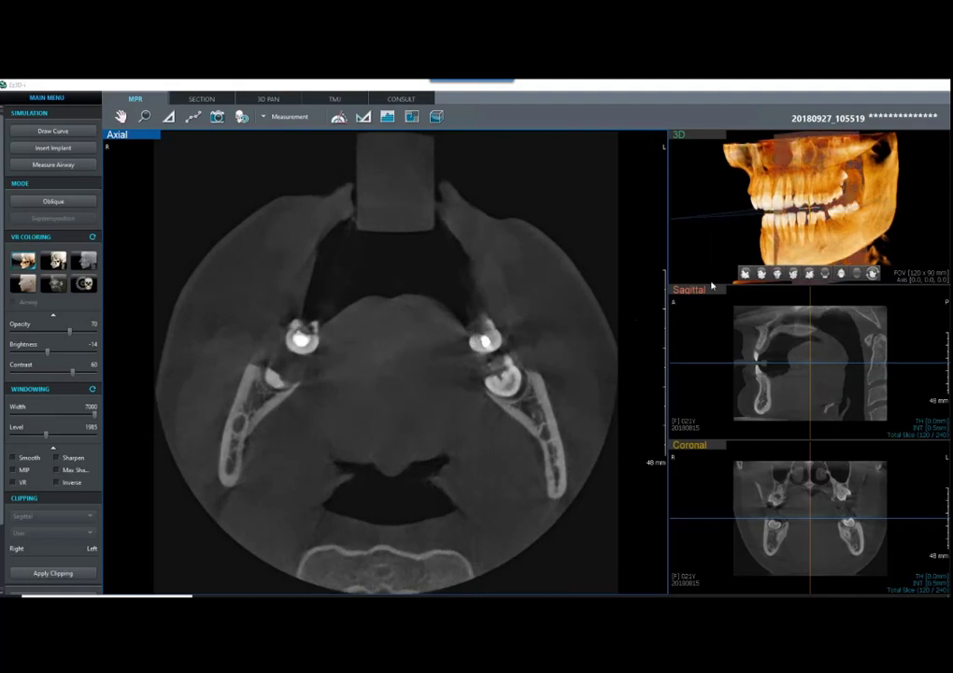
pyautogui.click(814, 273)
pyautogui.click(826, 271)
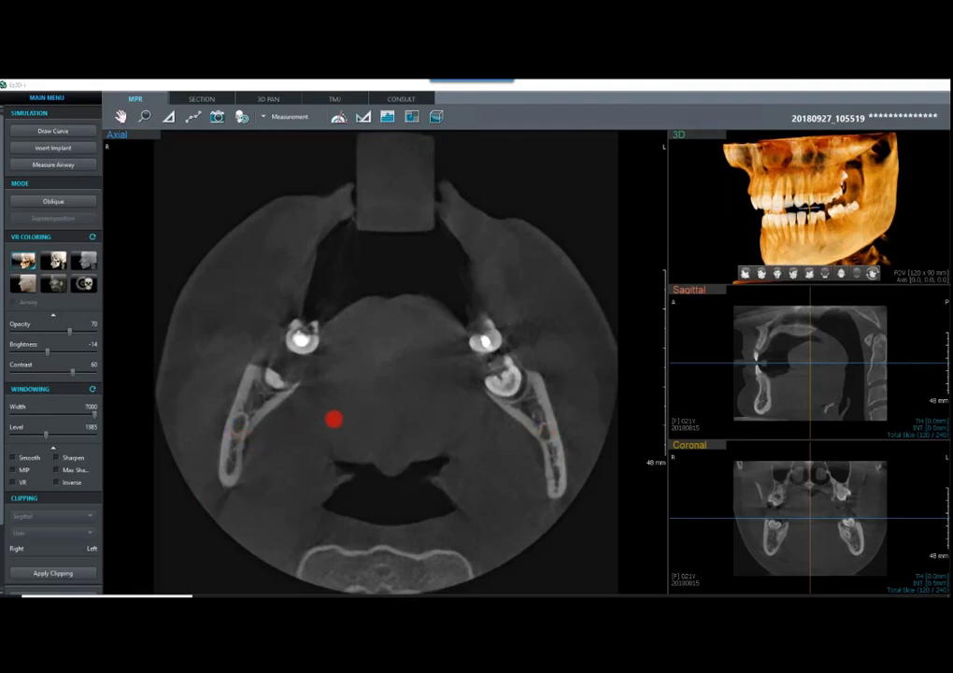
pyautogui.scroll(-10, 387, 409)
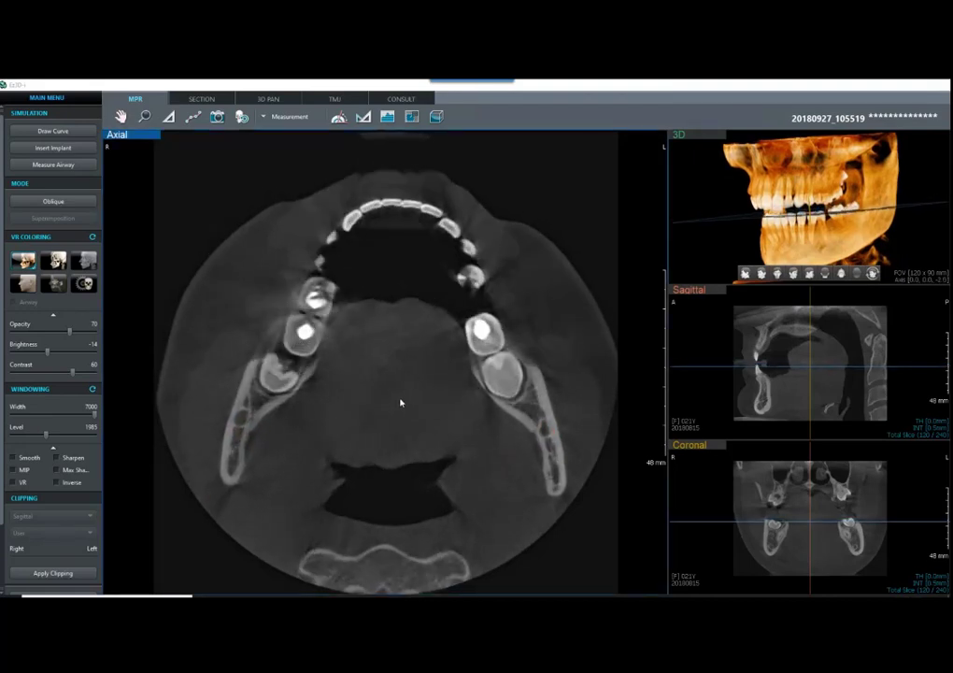
pyautogui.scroll(-6, 403, 395)
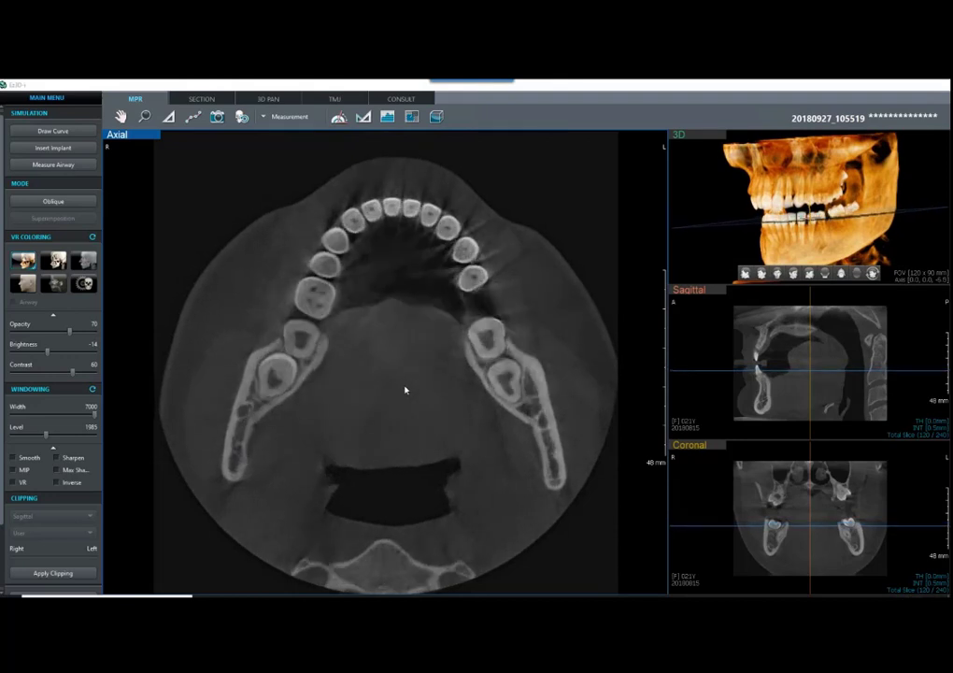
pyautogui.scroll(-4, 404, 390)
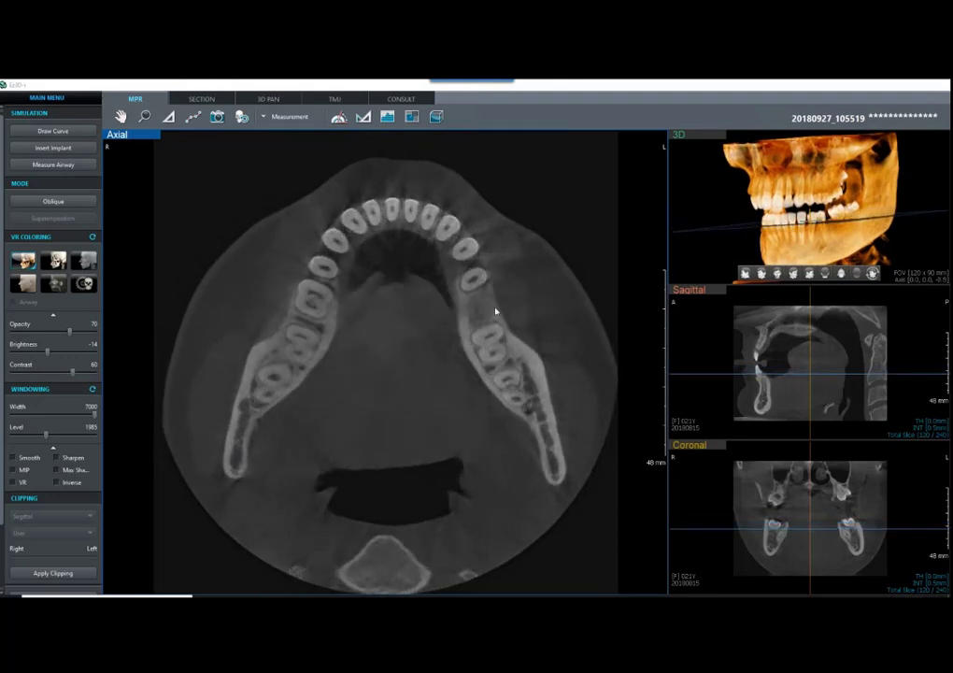
pyautogui.scroll(-4, 386, 360)
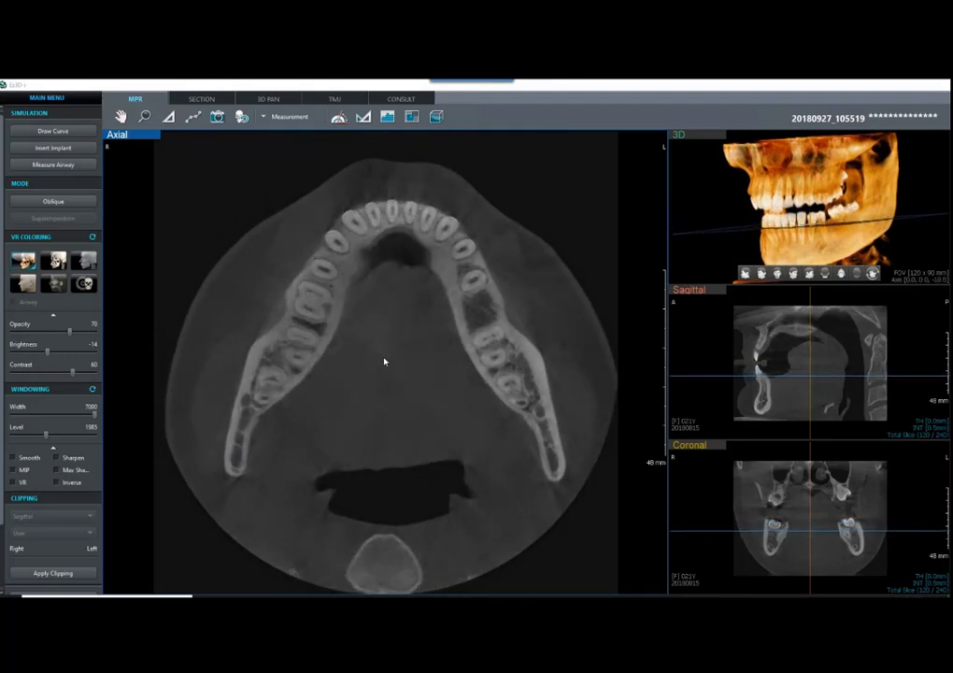
pyautogui.scroll(-4, 388, 360)
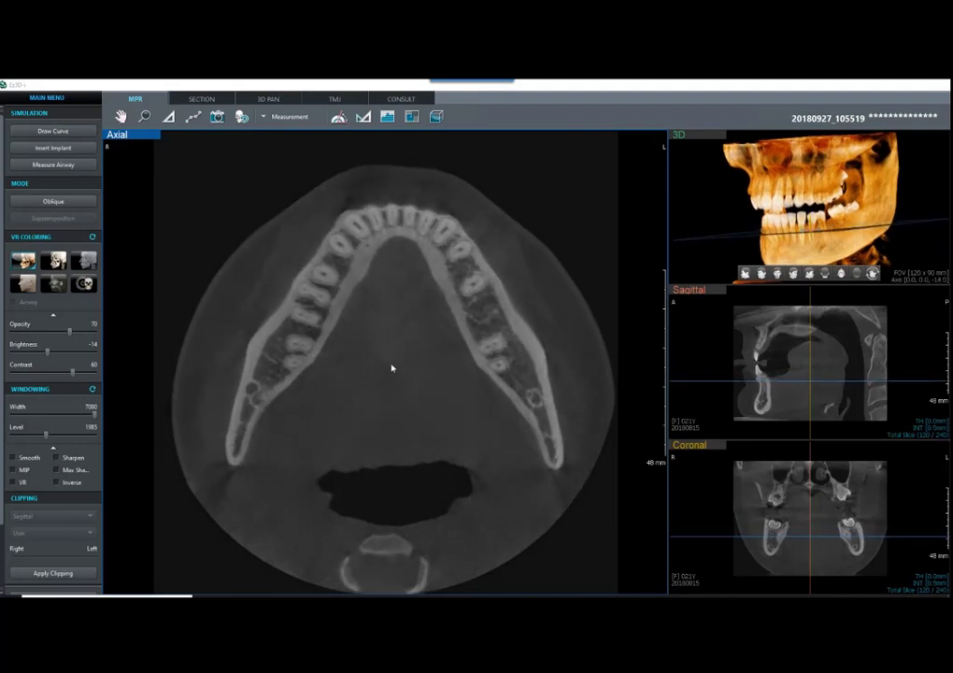
pyautogui.scroll(-4, 400, 363)
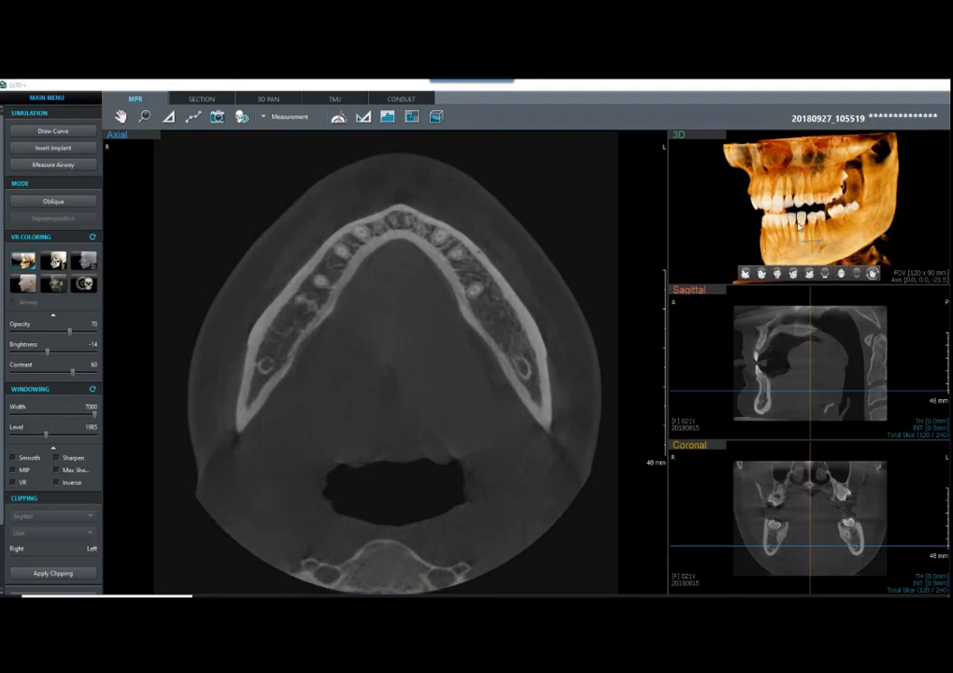
# Step: Examine the mandibular body below the tooth roots, including the mental foramina and nerve canals, in successive lower axial slices
pyautogui.click(823, 270)
pyautogui.click(822, 269)
pyautogui.scroll(-5, 443, 399)
pyautogui.scroll(-1, 443, 399)
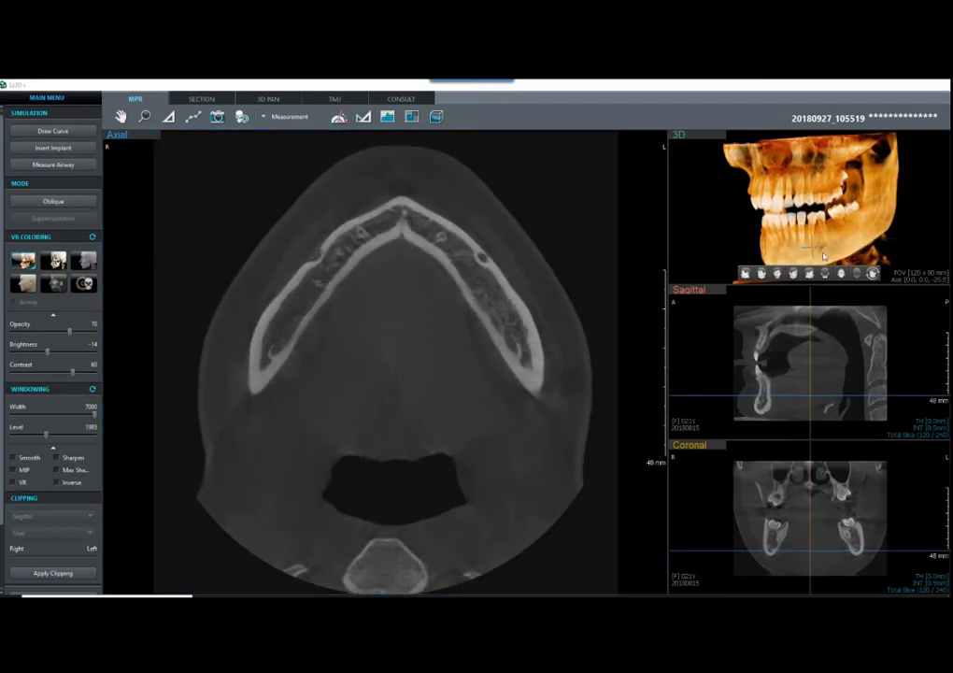
pyautogui.click(802, 215)
pyautogui.click(818, 272)
pyautogui.scroll(-4, 402, 362)
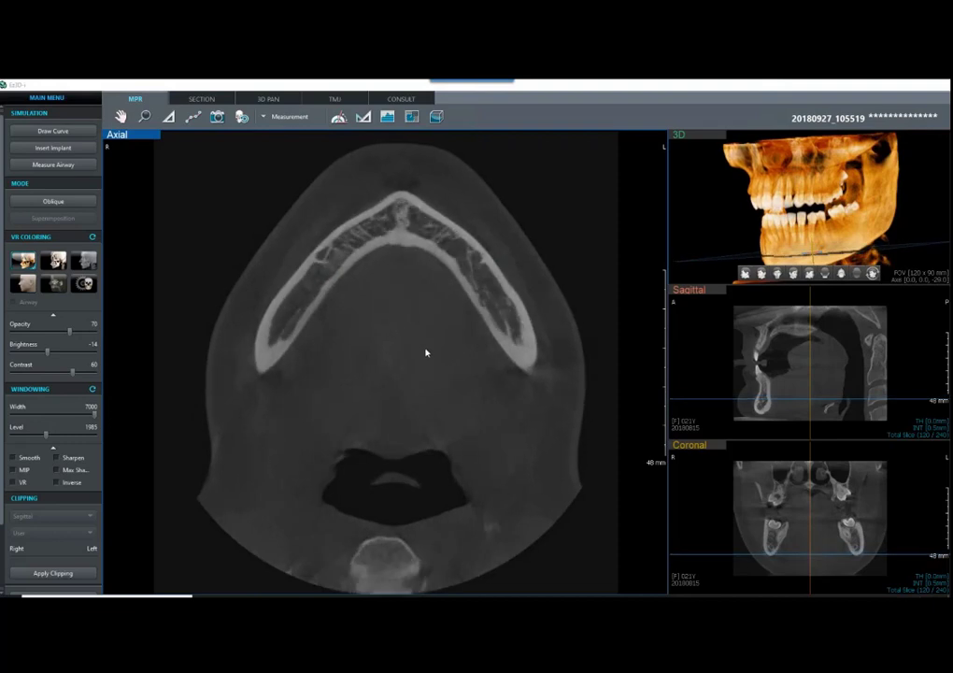
pyautogui.scroll(-6, 445, 349)
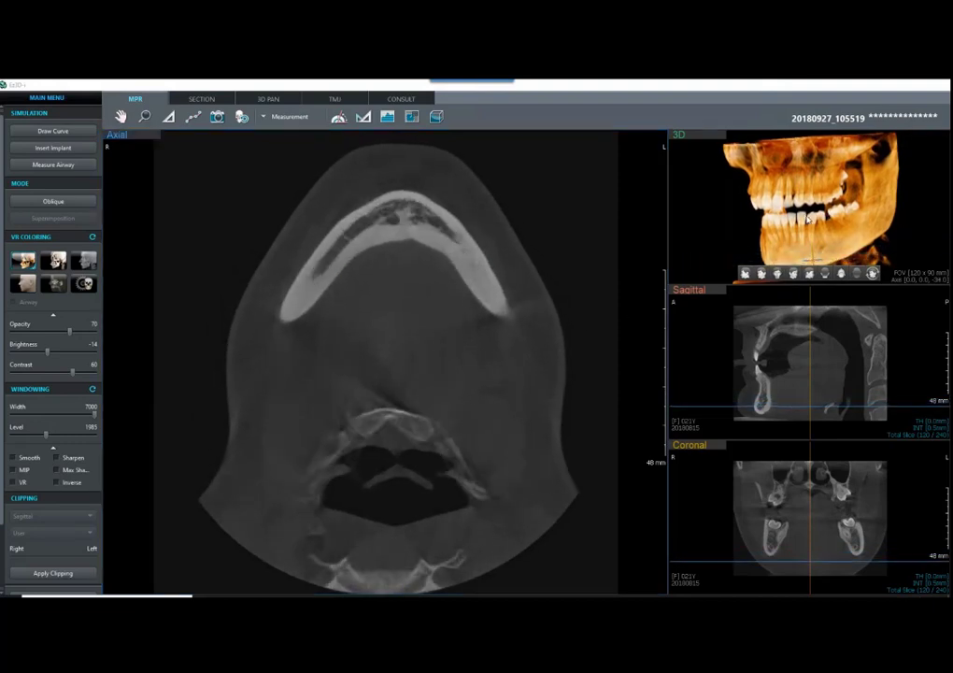
# Step: Examine the lower border of the chin and the hyoid region in the lowest axial slices
pyautogui.click(829, 277)
pyautogui.click(826, 272)
pyautogui.press('Escape')
pyautogui.scroll(-3, 566, 353)
pyautogui.scroll(-5, 567, 353)
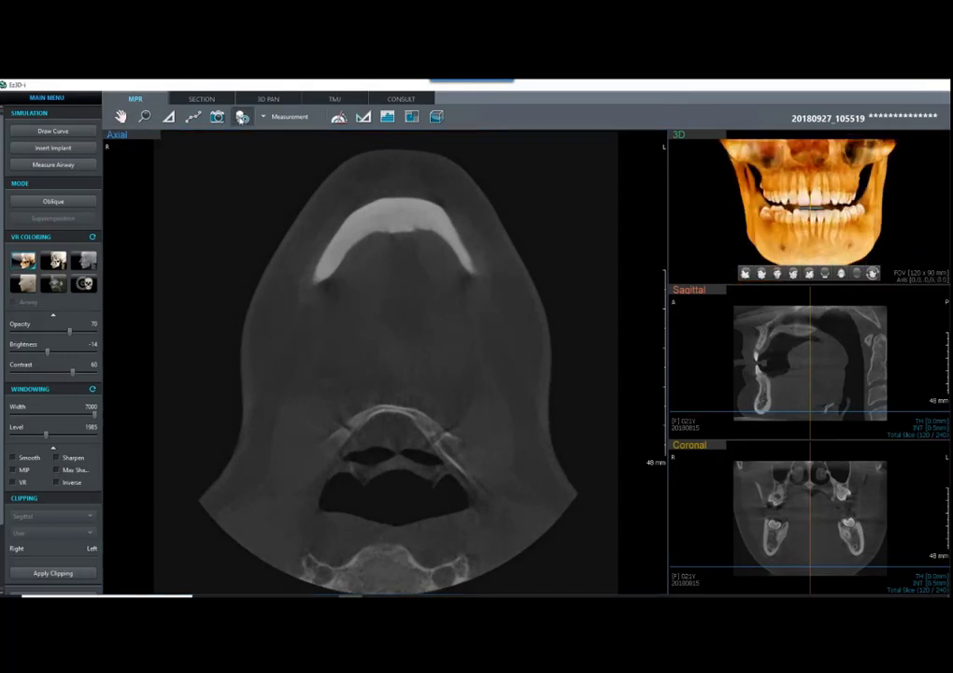
# Step: Reset the views to their default slices and orientation, and make the coronal view the main view
pyautogui.scroll(10, 222, 206)
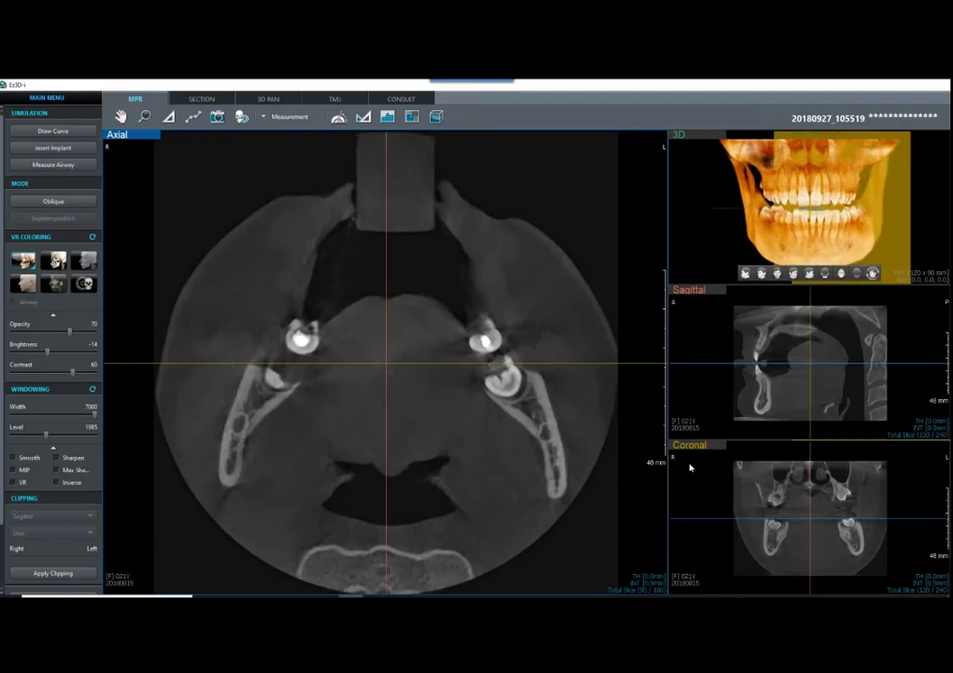
pyautogui.rightClick(731, 477)
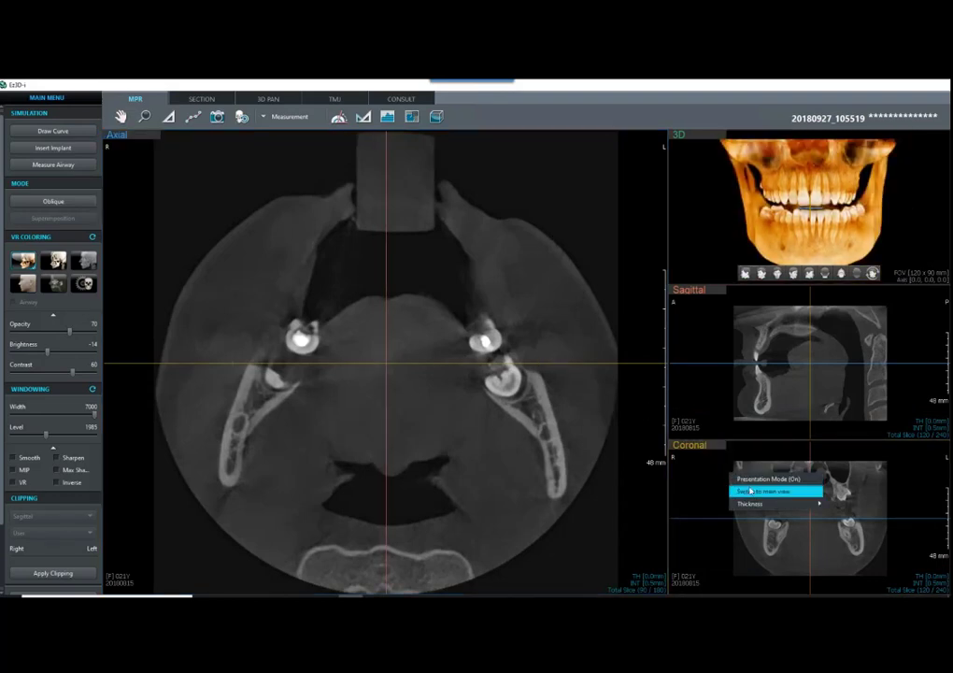
pyautogui.click(753, 491)
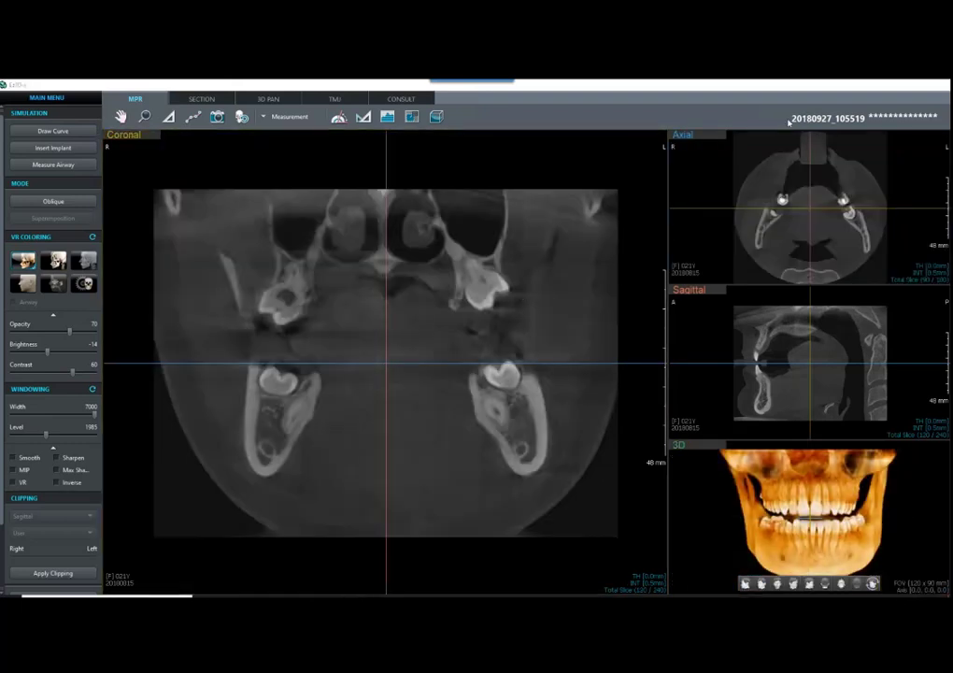
# Step: Move the coronal slice to the front of the face, turn the 3D model sideways, and hide the coronal view's reference lines
pyautogui.click(798, 216)
pyautogui.moveTo(788, 202); pyautogui.dragTo(783, 144)
pyautogui.moveTo(817, 505); pyautogui.dragTo(760, 511)
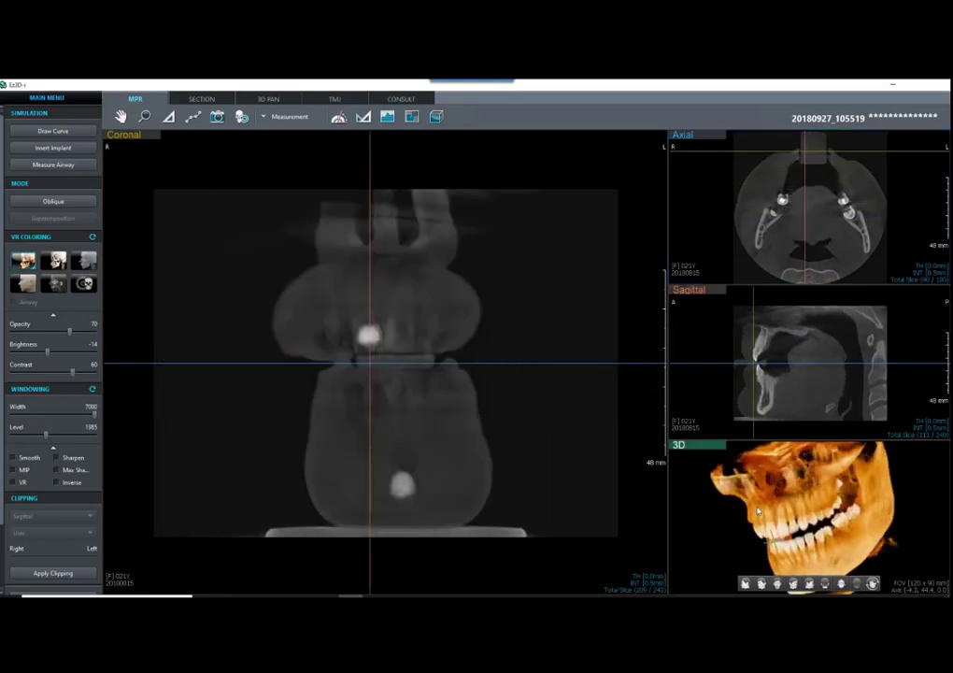
pyautogui.click(393, 449)
pyautogui.press('space')
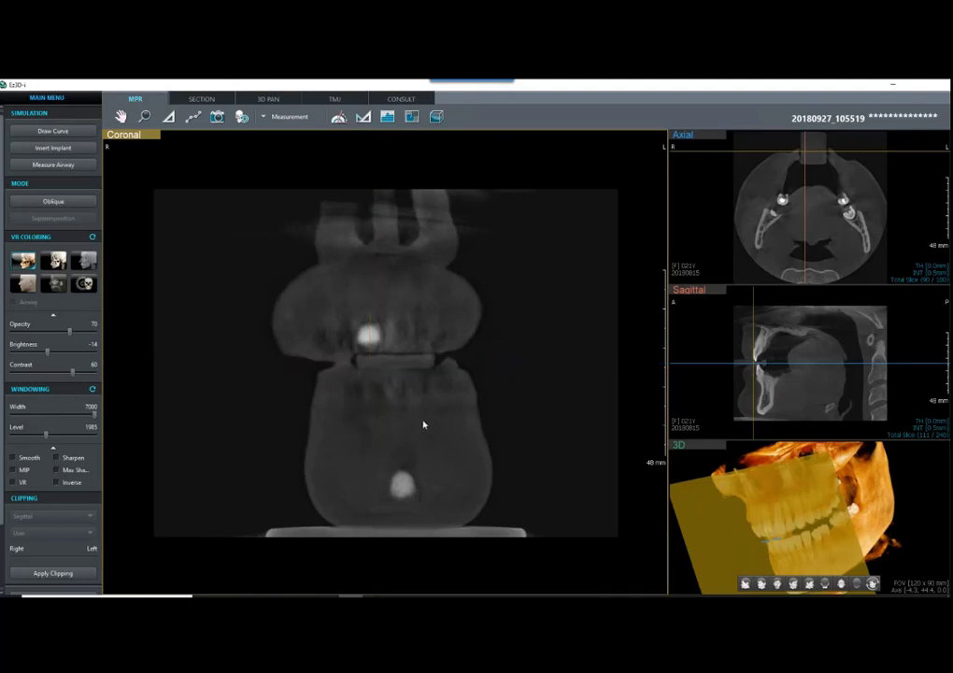
# Step: Examine the anterior teeth, canines and nasal cavity in successive coronal slices, moving backward from the front of the face
pyautogui.scroll(-10, 423, 425)
pyautogui.scroll(-8, 425, 426)
pyautogui.scroll(-8, 425, 426)
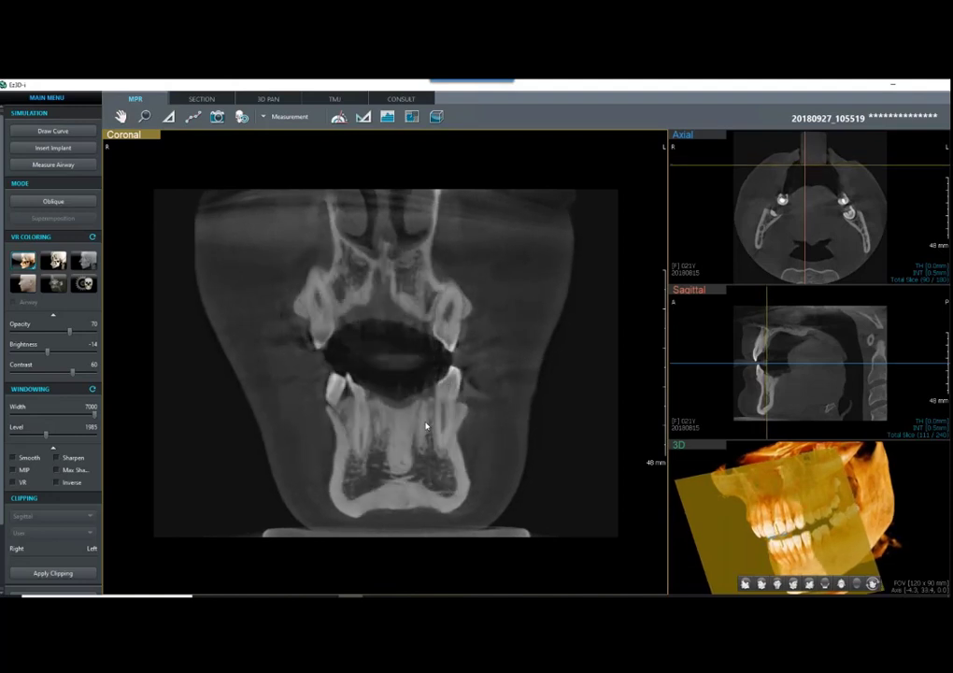
pyautogui.scroll(-2, 426, 426)
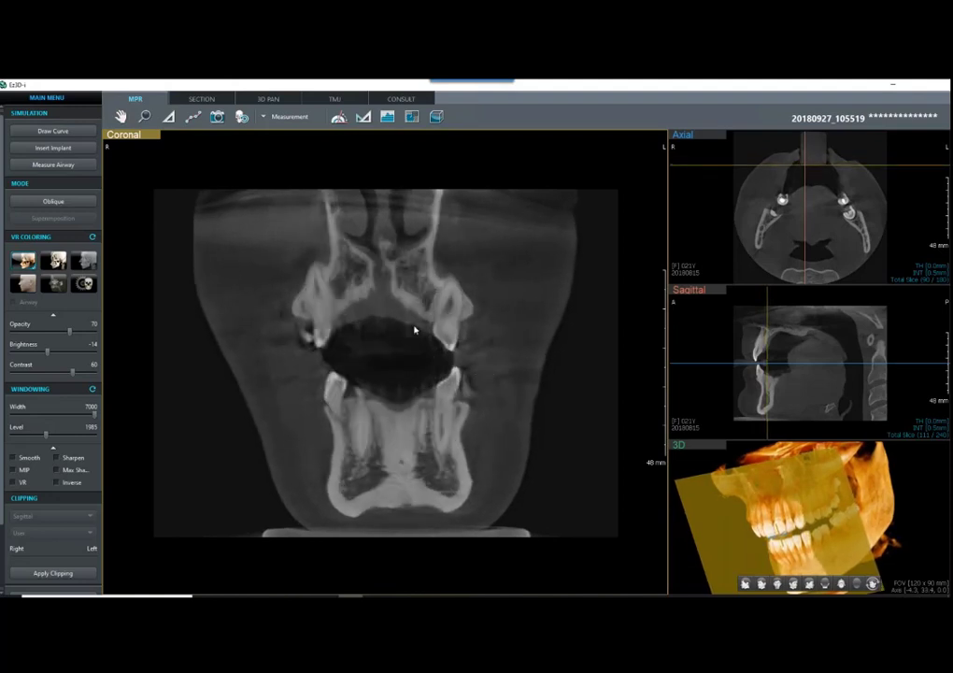
pyautogui.scroll(-6, 463, 348)
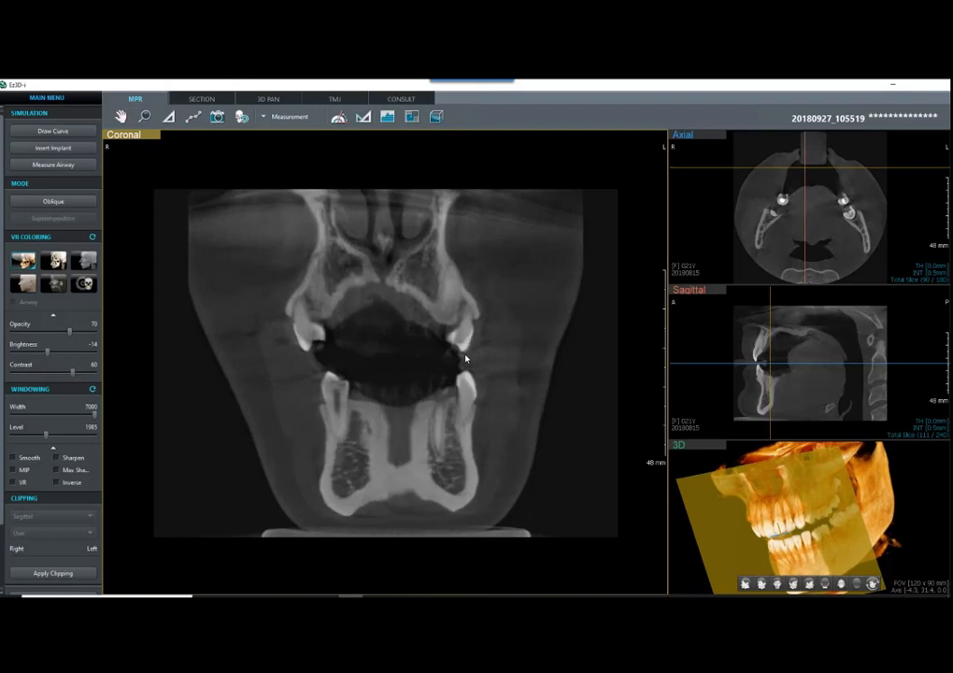
pyautogui.scroll(-3, 465, 359)
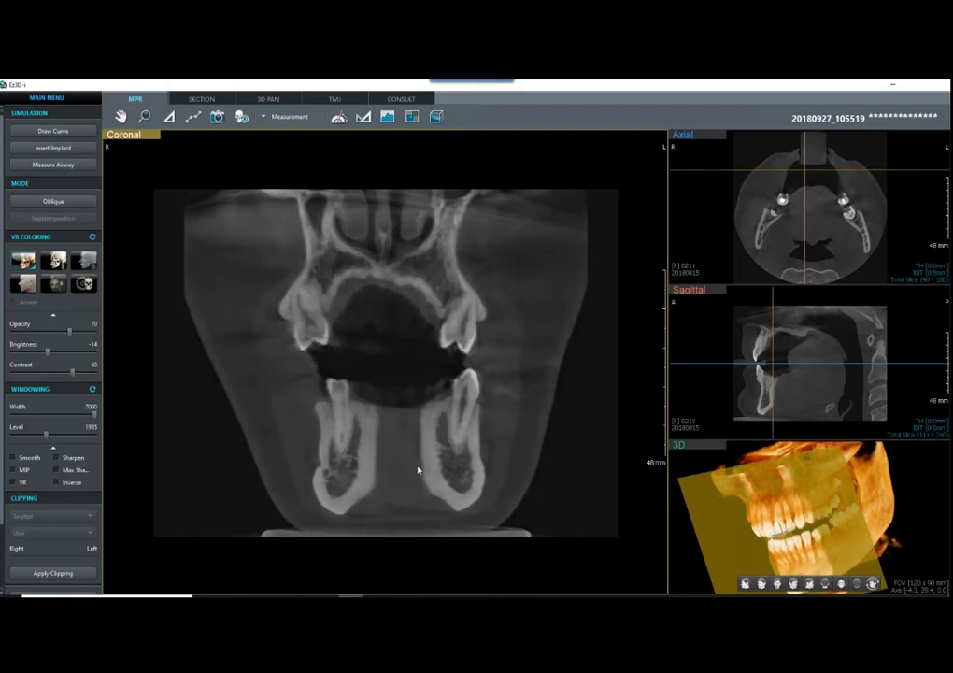
pyautogui.scroll(-3, 343, 352)
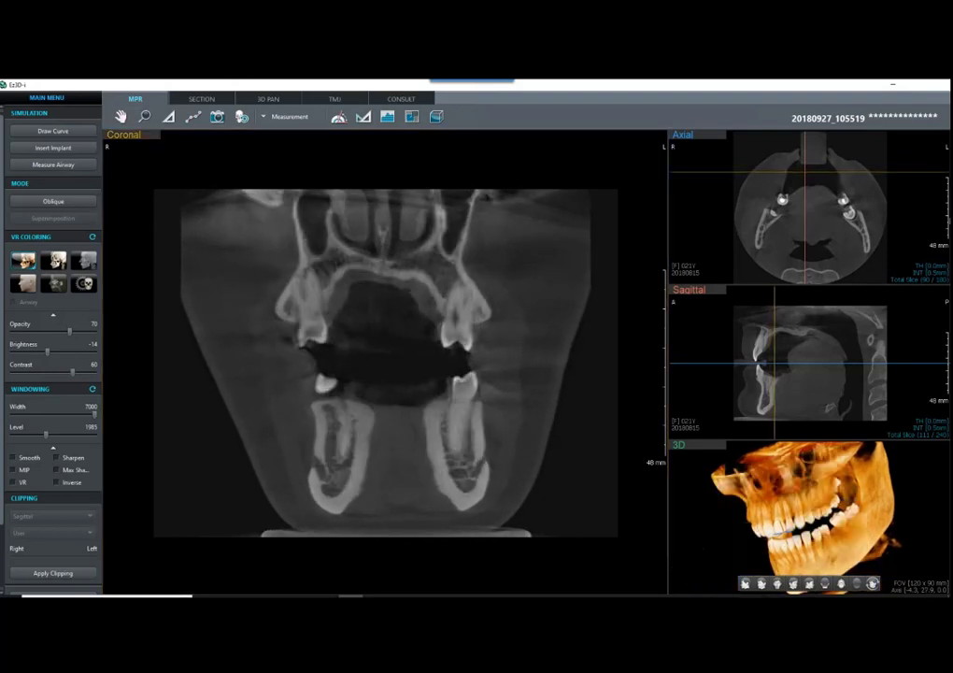
# Step: Examine the premolars, first molars and maxillary sinuses in coronal slices farther back
pyautogui.click(892, 218)
pyautogui.click(876, 270)
pyautogui.scroll(3, 395, 314)
pyautogui.scroll(-2, 395, 313)
pyautogui.scroll(-5, 397, 317)
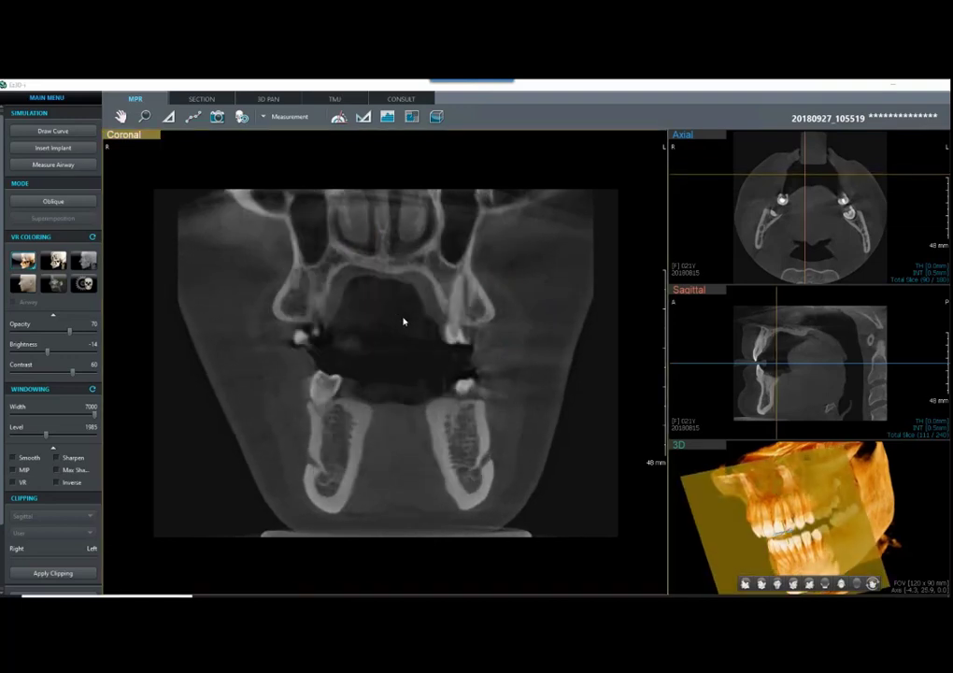
pyautogui.scroll(-4, 400, 326)
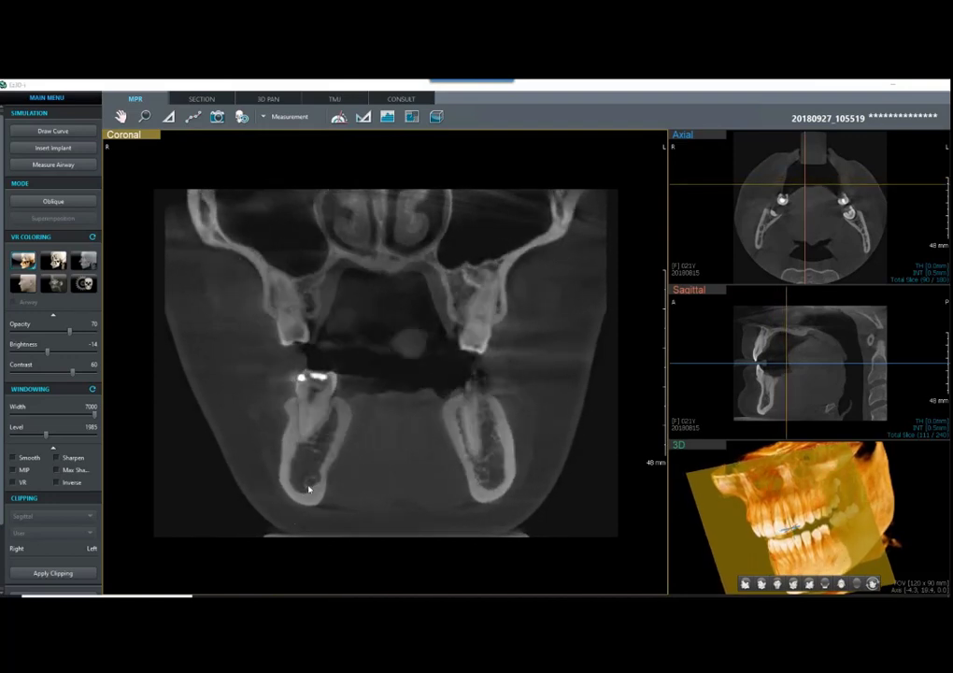
pyautogui.scroll(-4, 362, 478)
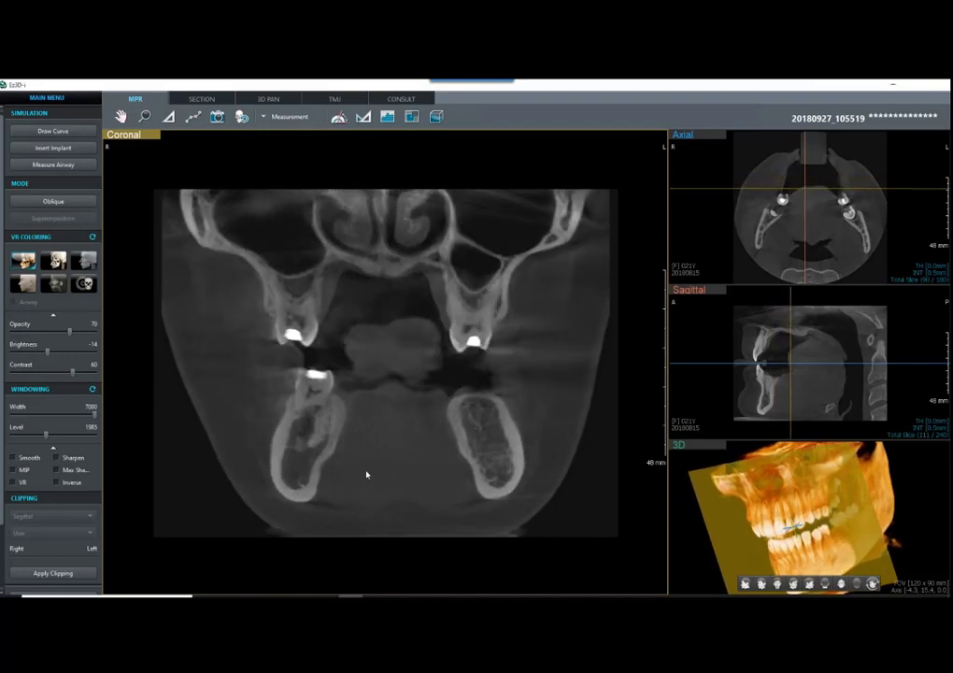
# Step: Examine the posterior molars, wisdom teeth and mandibular canals in coronal slices back to the start of the rami
pyautogui.scroll(-2, 387, 392)
pyautogui.scroll(-5, 407, 378)
pyautogui.scroll(-5, 418, 379)
pyautogui.scroll(-5, 420, 385)
pyautogui.scroll(-5, 420, 388)
pyautogui.scroll(-5, 421, 389)
pyautogui.scroll(-4, 421, 390)
pyautogui.click(755, 206)
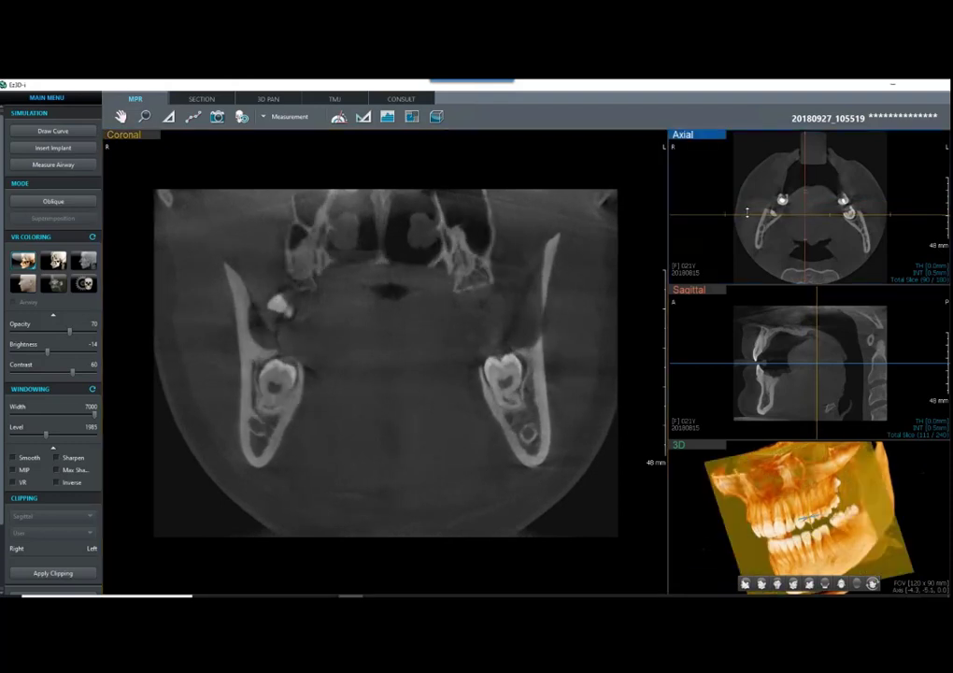
pyautogui.click(478, 487)
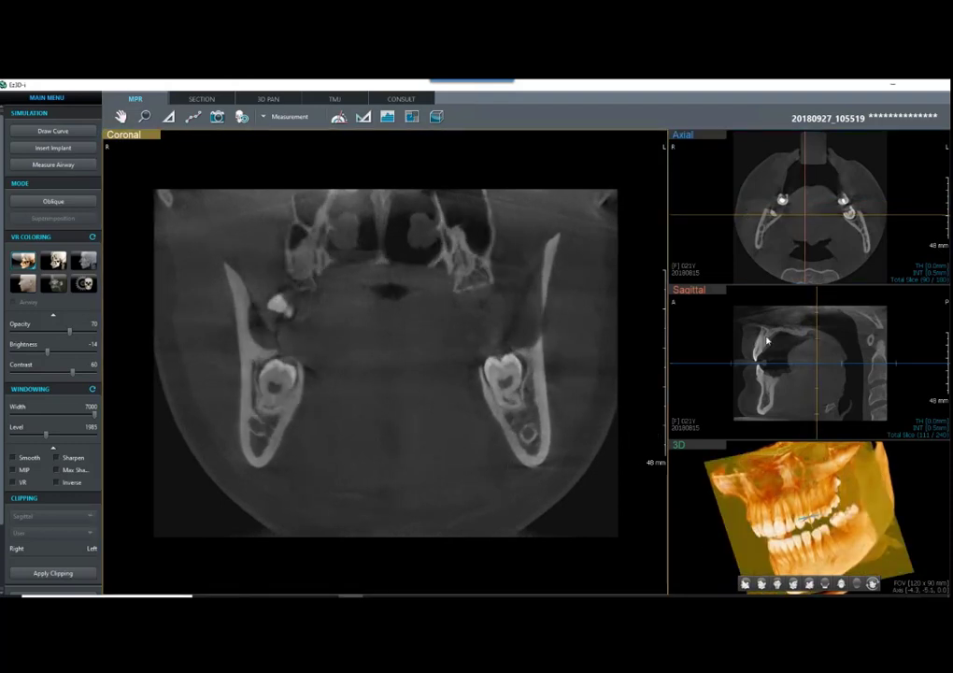
pyautogui.click(929, 228)
pyautogui.click(477, 445)
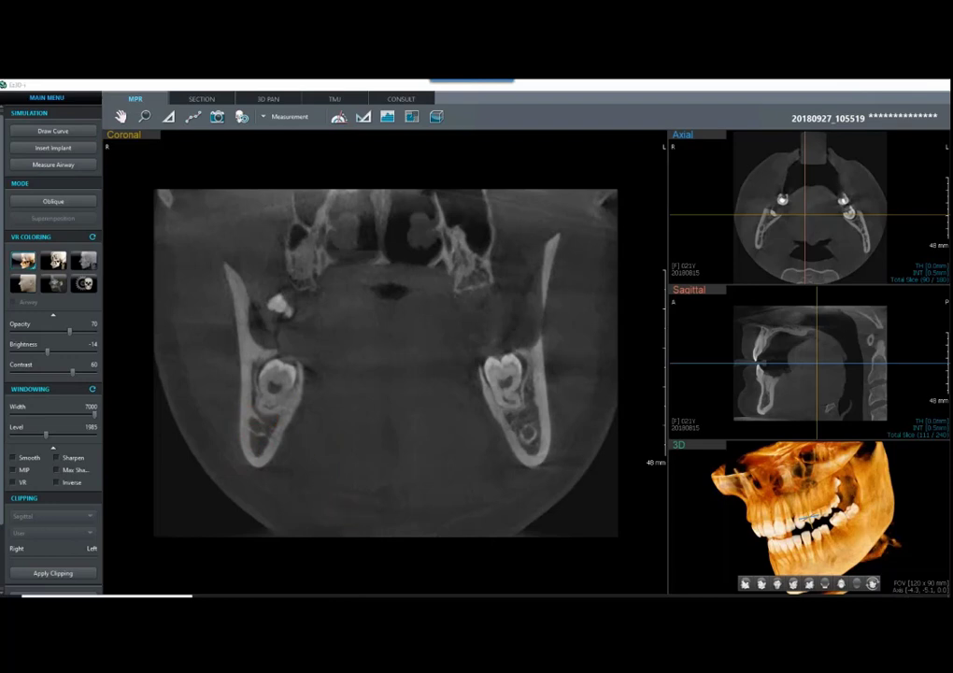
# Step: Examine the mandibular rami, airway and cervical vertebrae in the coronal slices toward the back of the volume
pyautogui.scroll(-10, 387, 460)
pyautogui.scroll(-10, 391, 465)
pyautogui.scroll(-3, 402, 478)
pyautogui.scroll(-10, 385, 463)
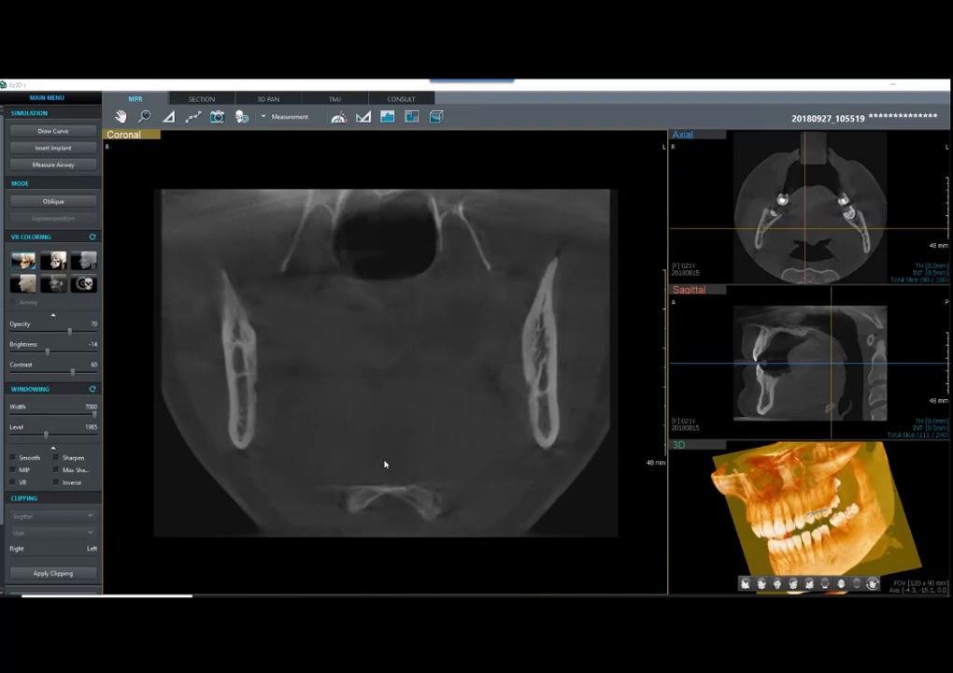
pyautogui.scroll(-10, 387, 458)
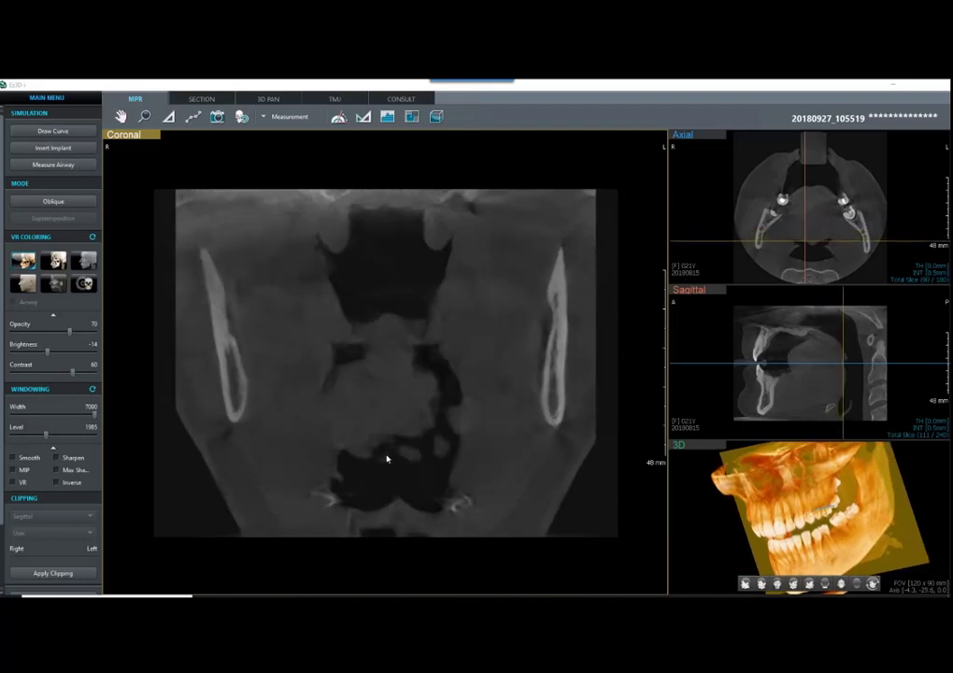
pyautogui.scroll(-10, 387, 457)
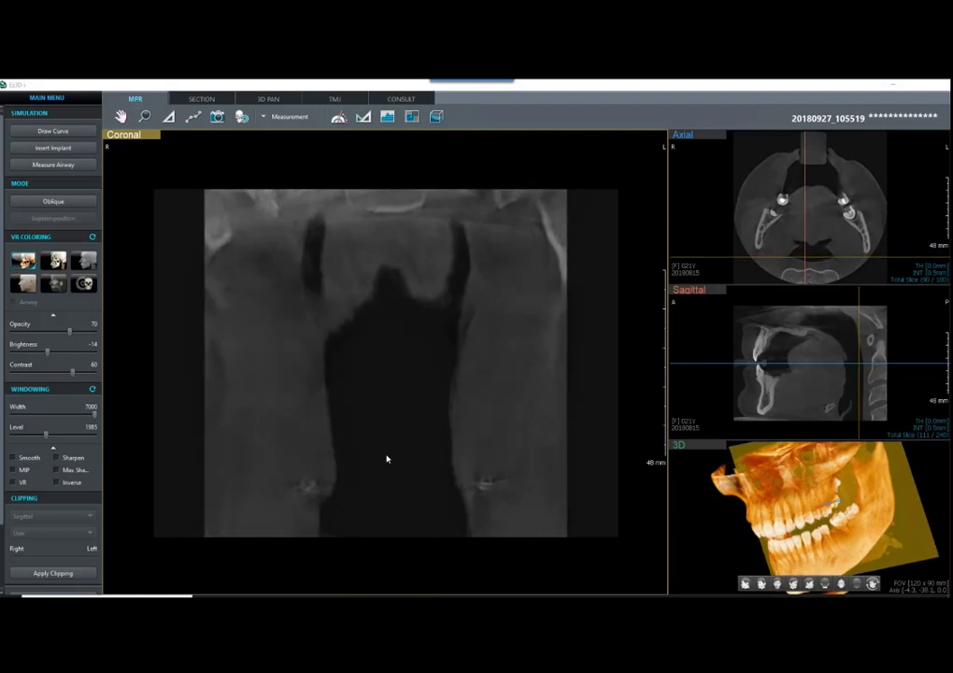
pyautogui.scroll(-10, 387, 458)
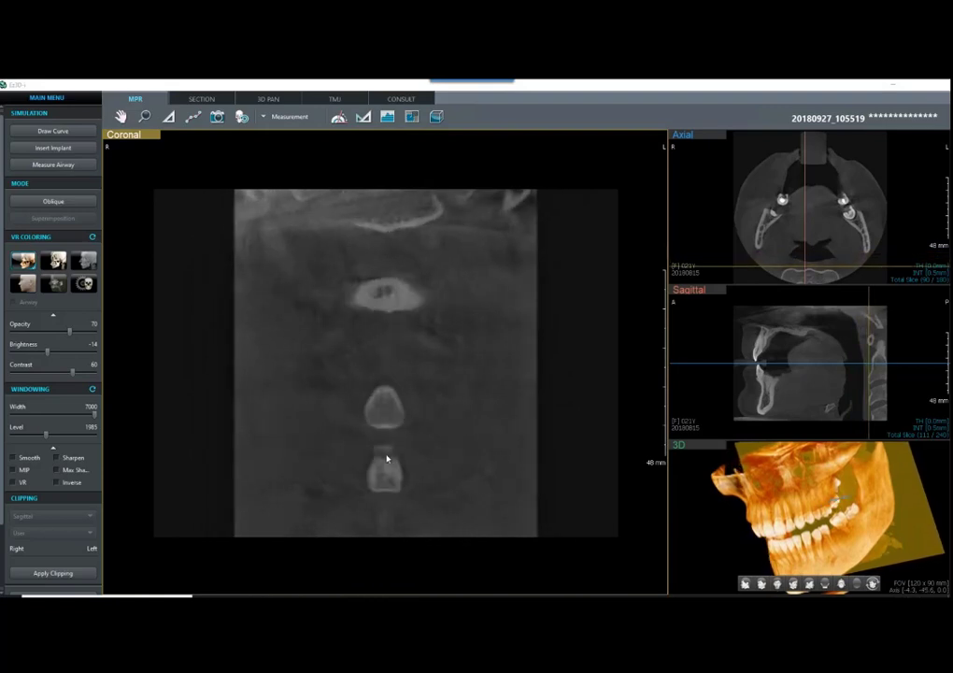
pyautogui.scroll(-5, 387, 458)
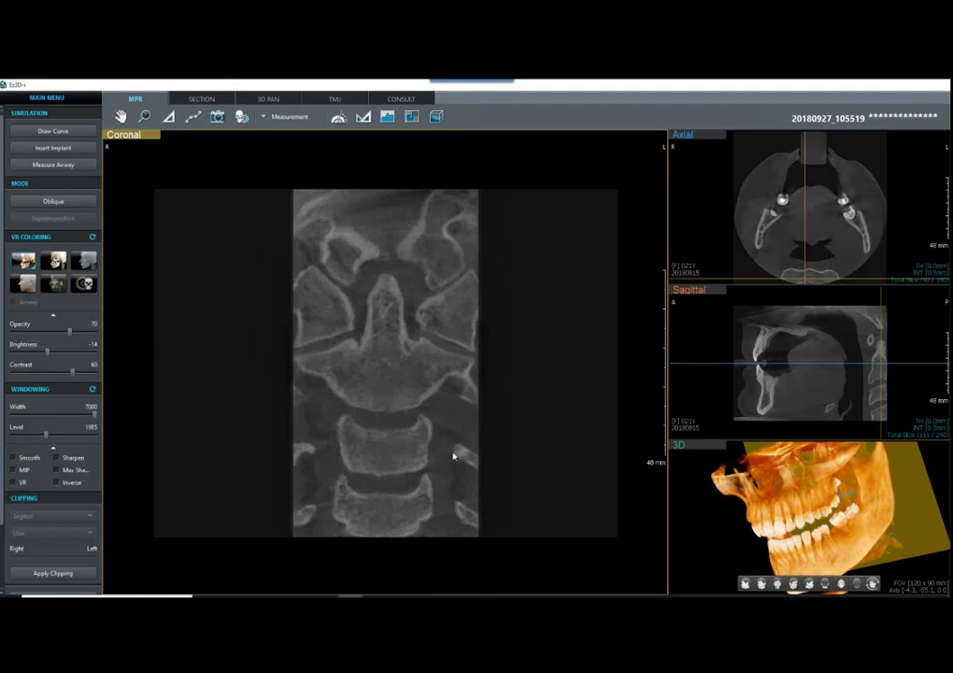
# Step: Reset the views to their defaults and shift the axial and sagittal slice lines slightly from the centre in the coronal view
pyautogui.click(241, 119)
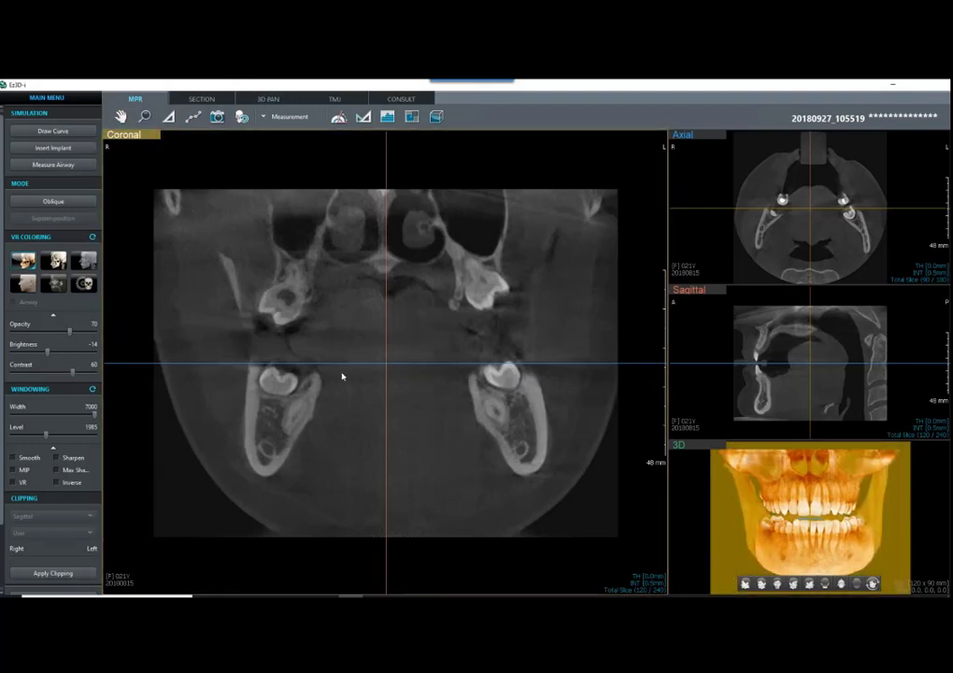
pyautogui.moveTo(386, 363)
pyautogui.mouseDown()
pyautogui.moveTo(480, 283)
pyautogui.moveTo(376, 352)
pyautogui.mouseUp()
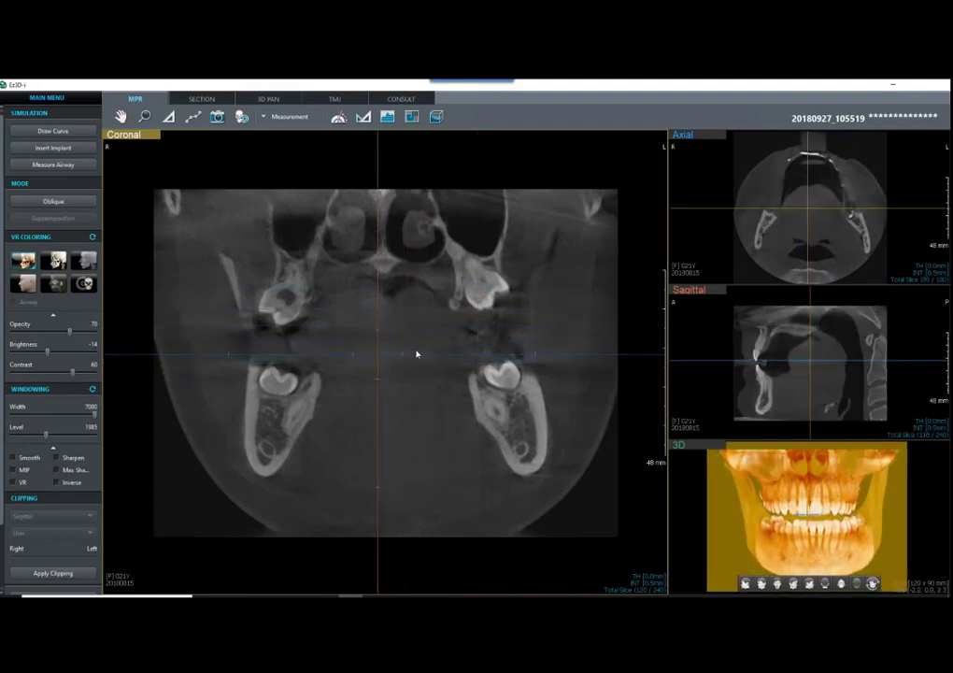
# Step: Make the axial slice the main view and bring it down to the level of the mandibular tooth roots
pyautogui.rightClick(726, 263)
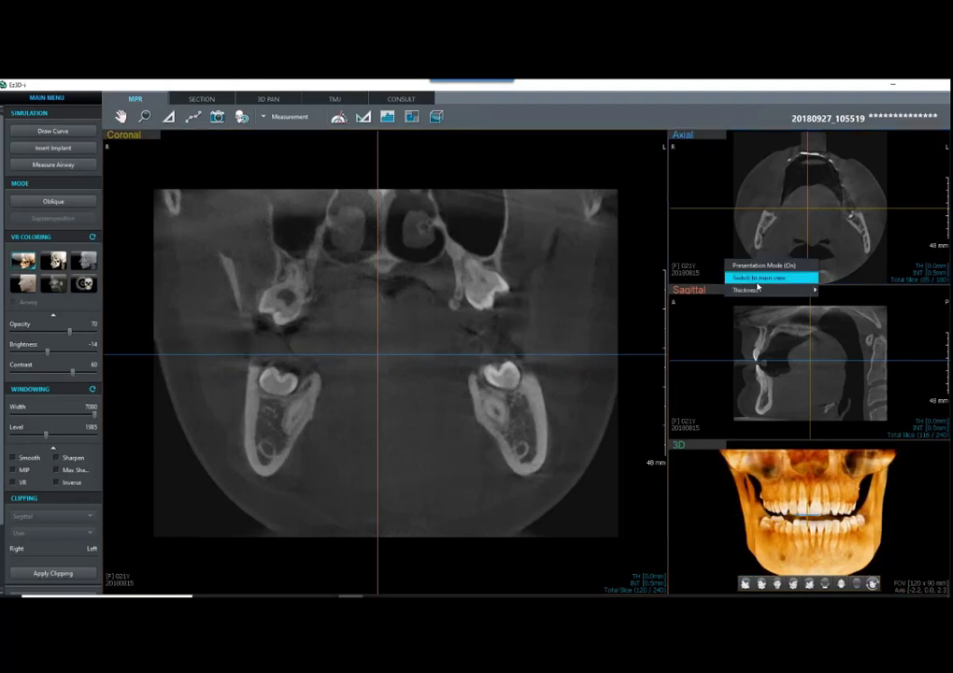
pyautogui.click(758, 278)
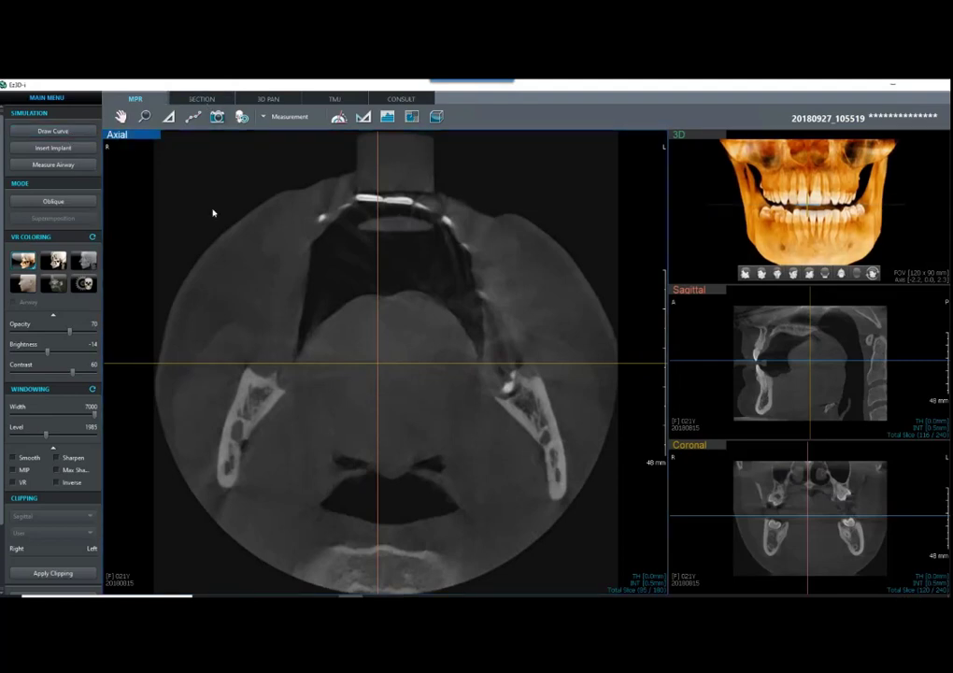
pyautogui.scroll(-6, 282, 254)
pyautogui.scroll(-8, 268, 238)
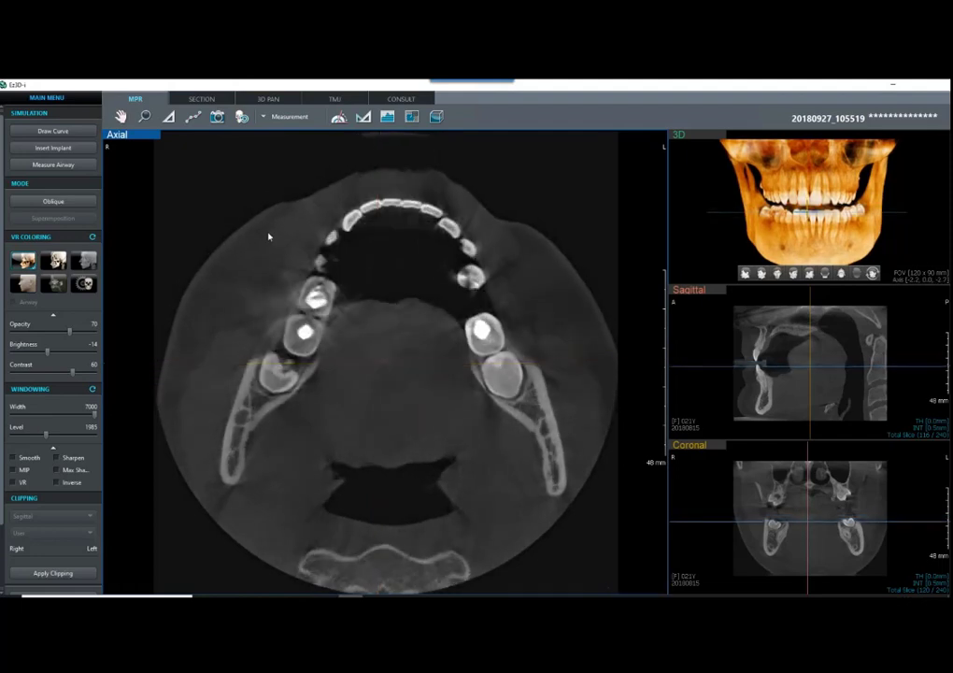
pyautogui.scroll(-1, 322, 280)
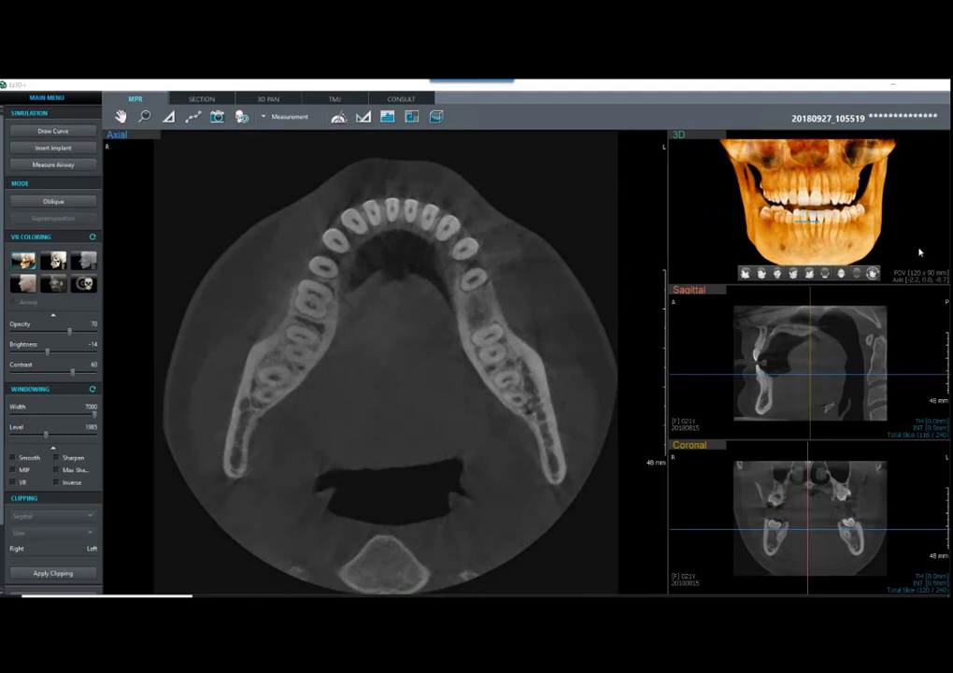
pyautogui.click(897, 276)
pyautogui.click(865, 270)
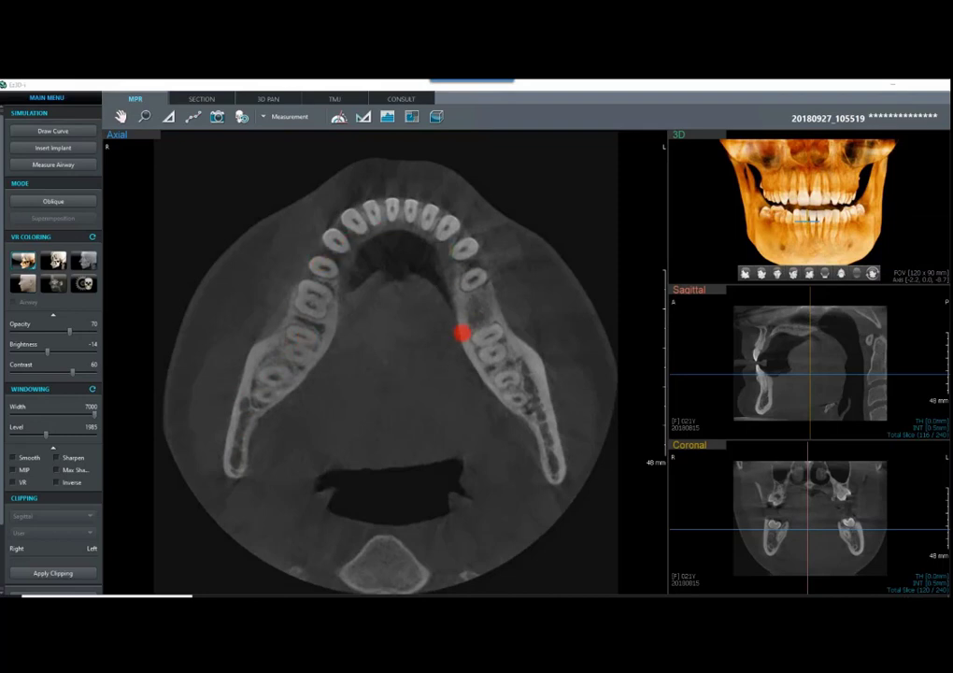
pyautogui.scroll(-5, 390, 366)
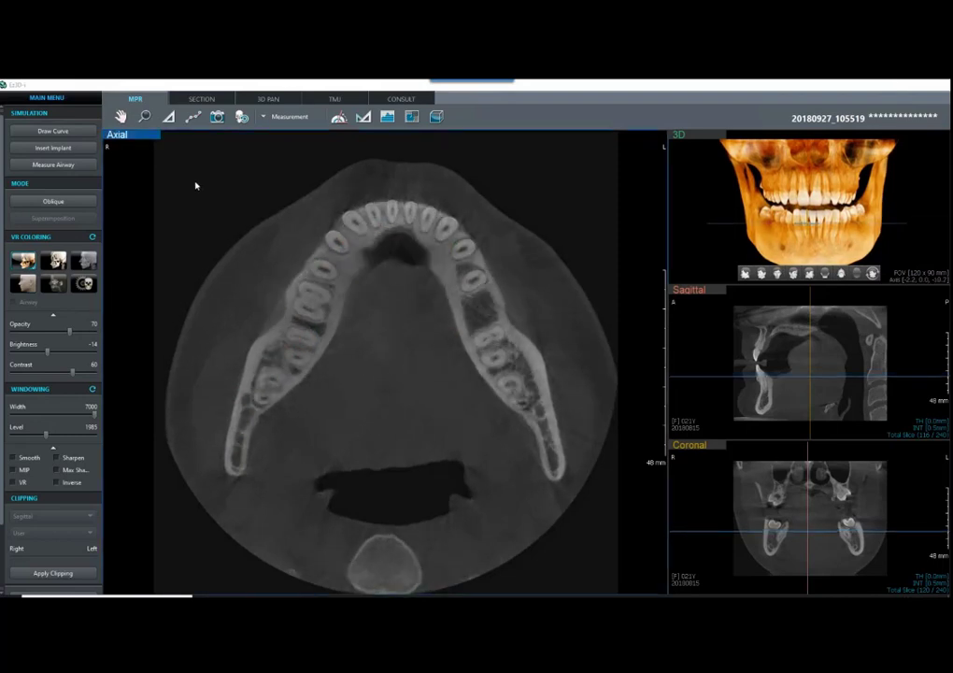
# Step: Draw an arch curve about 187 mm long through the mandibular teeth, from behind the right ramus around to behind the left ramus
pyautogui.click(66, 133)
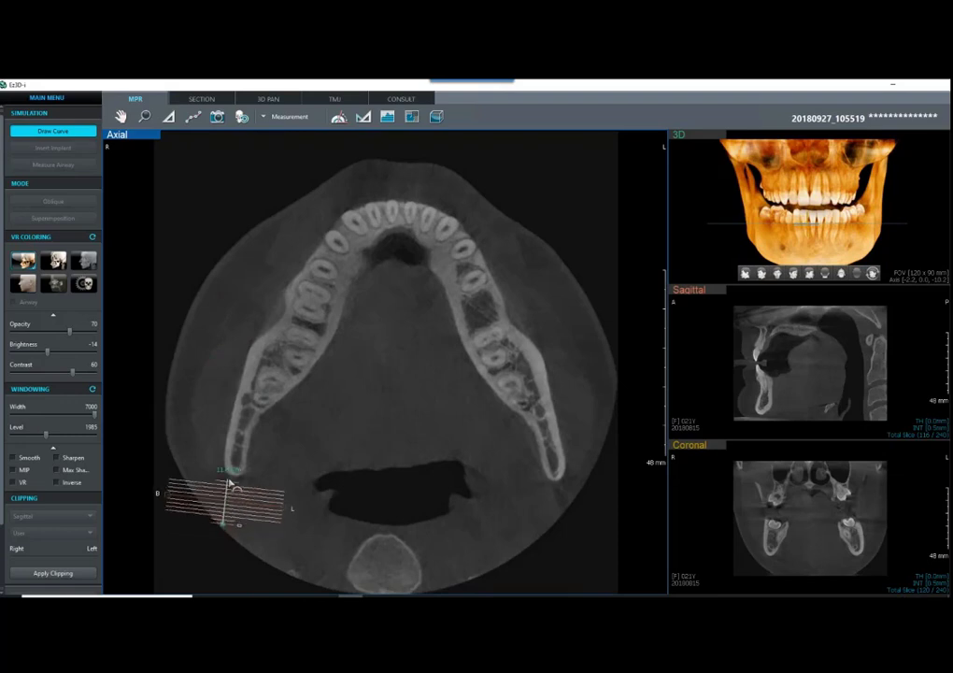
pyautogui.click(233, 464)
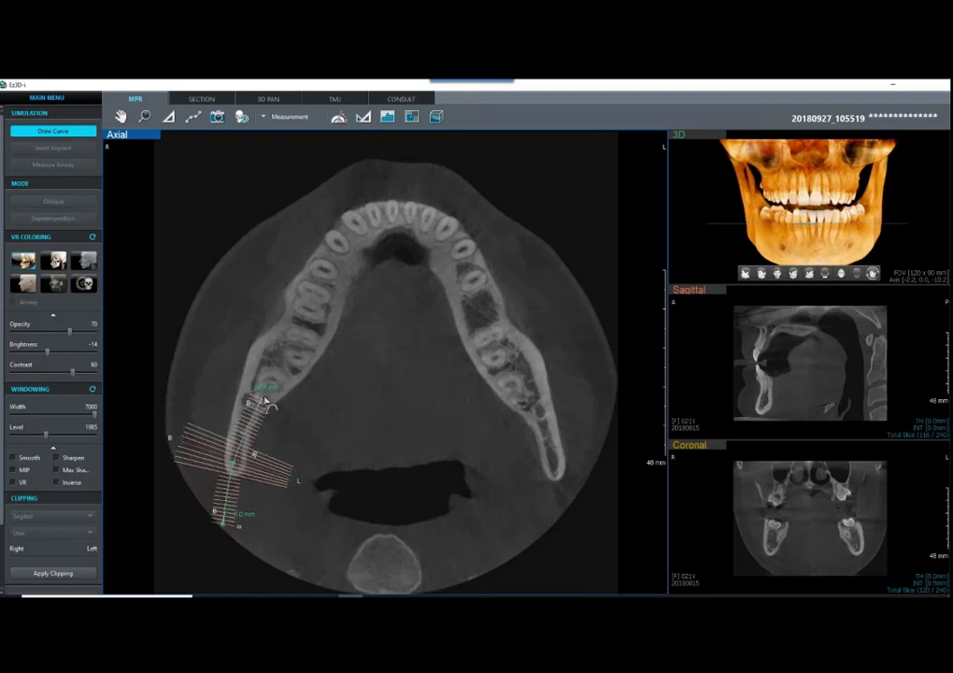
pyautogui.click(263, 396)
pyautogui.click(286, 357)
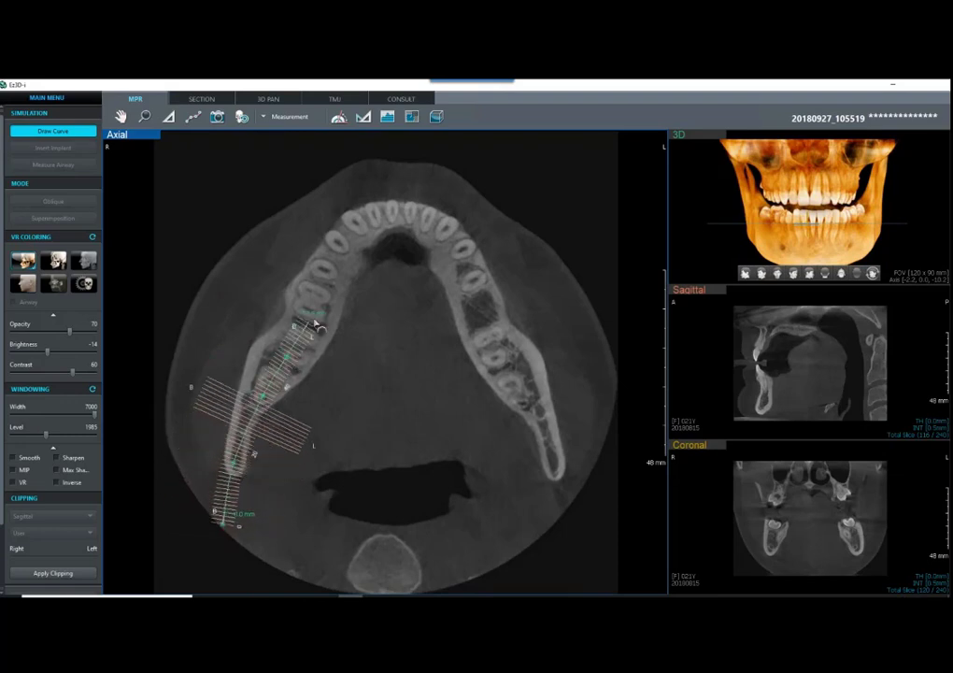
pyautogui.click(315, 294)
pyautogui.click(344, 245)
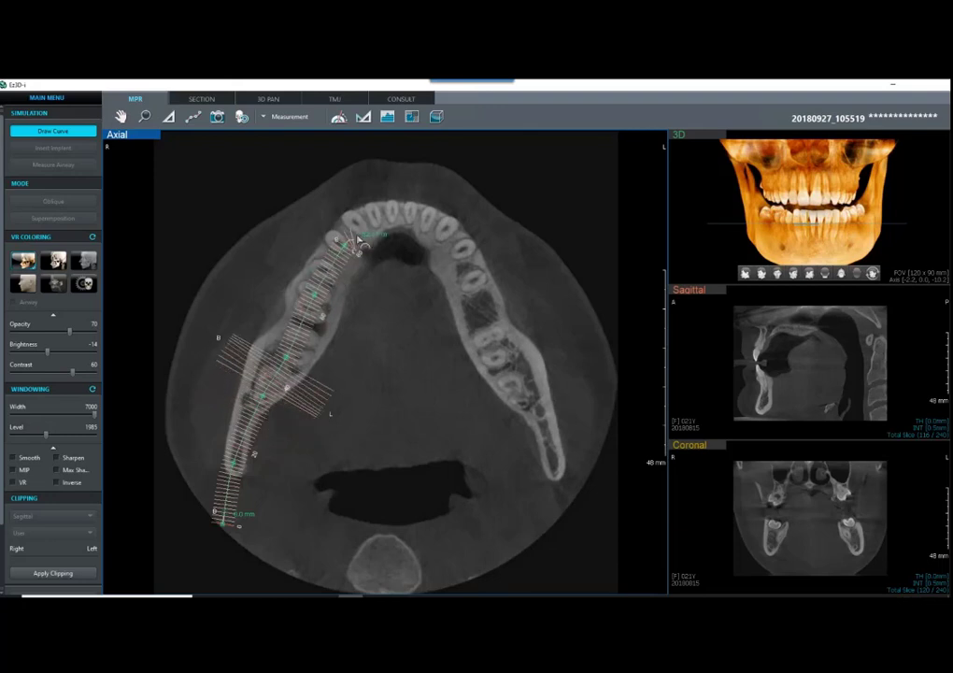
pyautogui.click(379, 222)
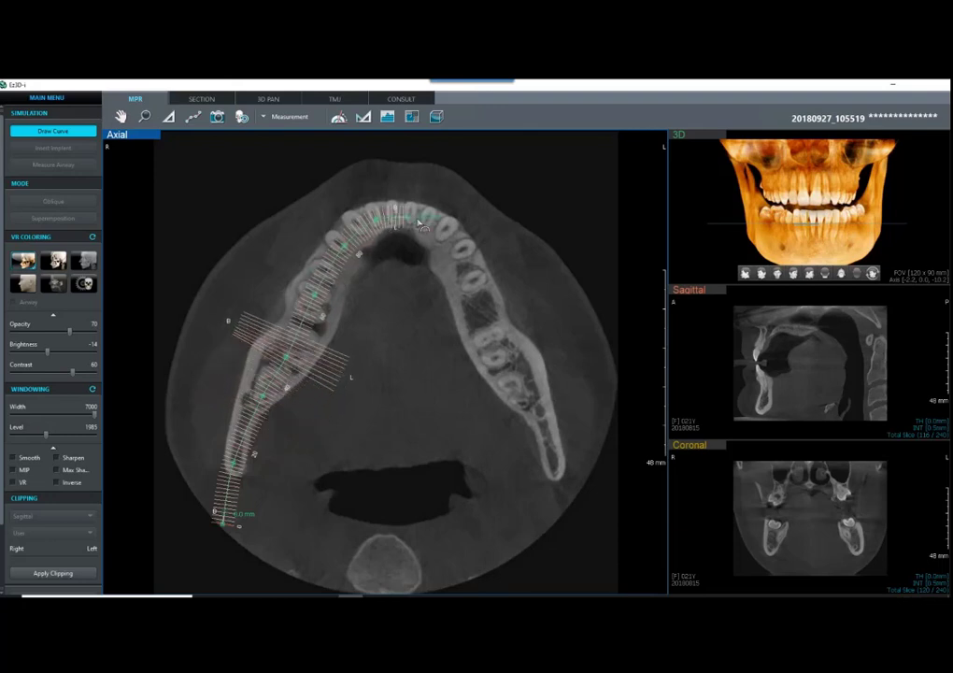
pyautogui.click(409, 217)
pyautogui.click(439, 230)
pyautogui.click(469, 278)
pyautogui.click(485, 319)
pyautogui.click(517, 367)
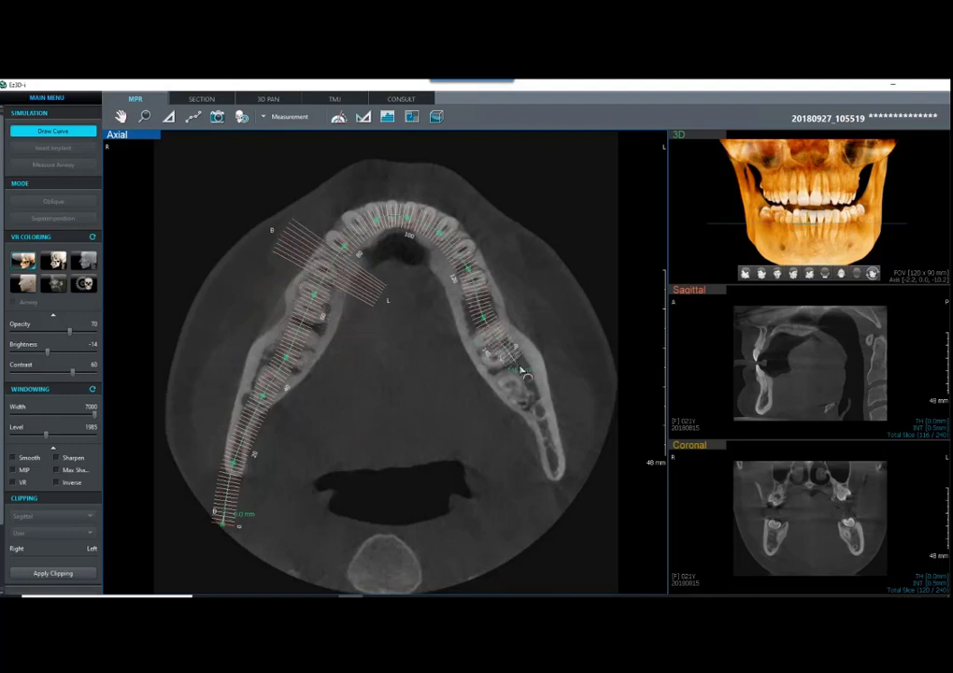
pyautogui.click(545, 419)
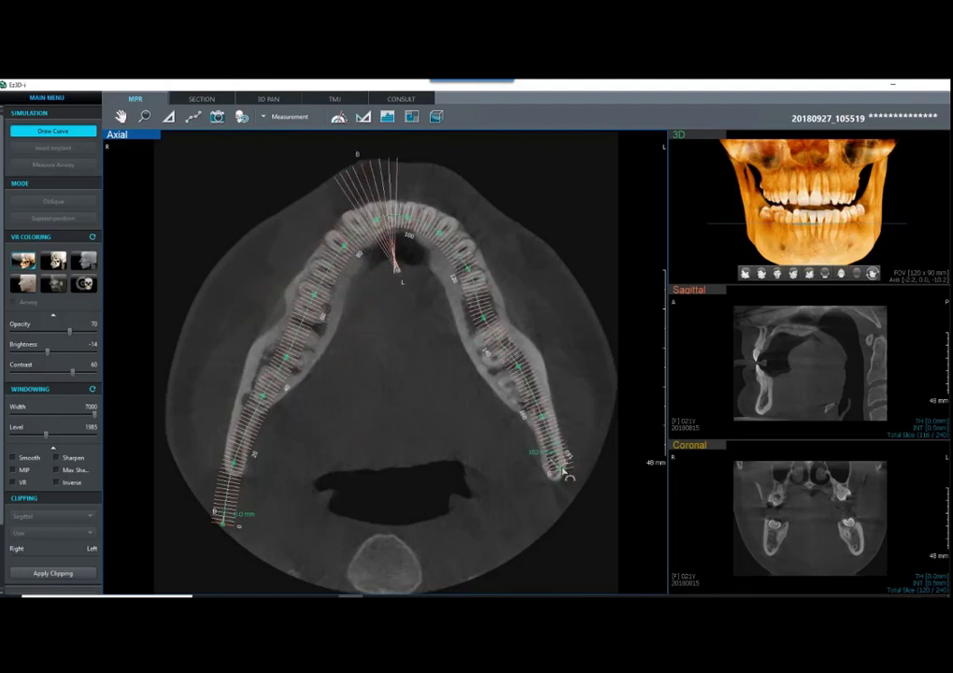
pyautogui.click(562, 471)
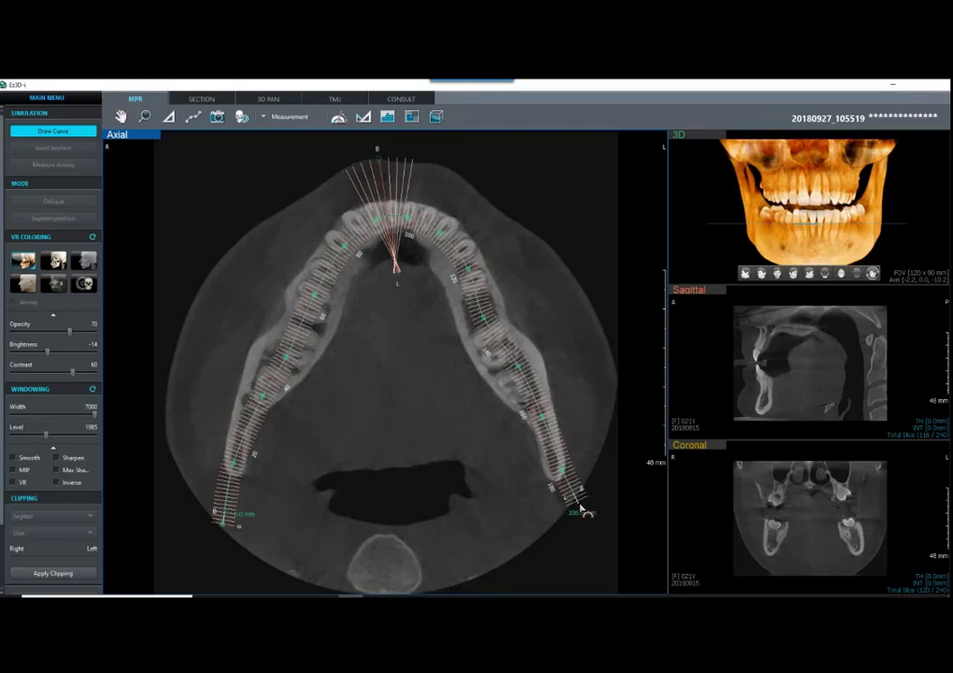
pyautogui.doubleClick(581, 509)
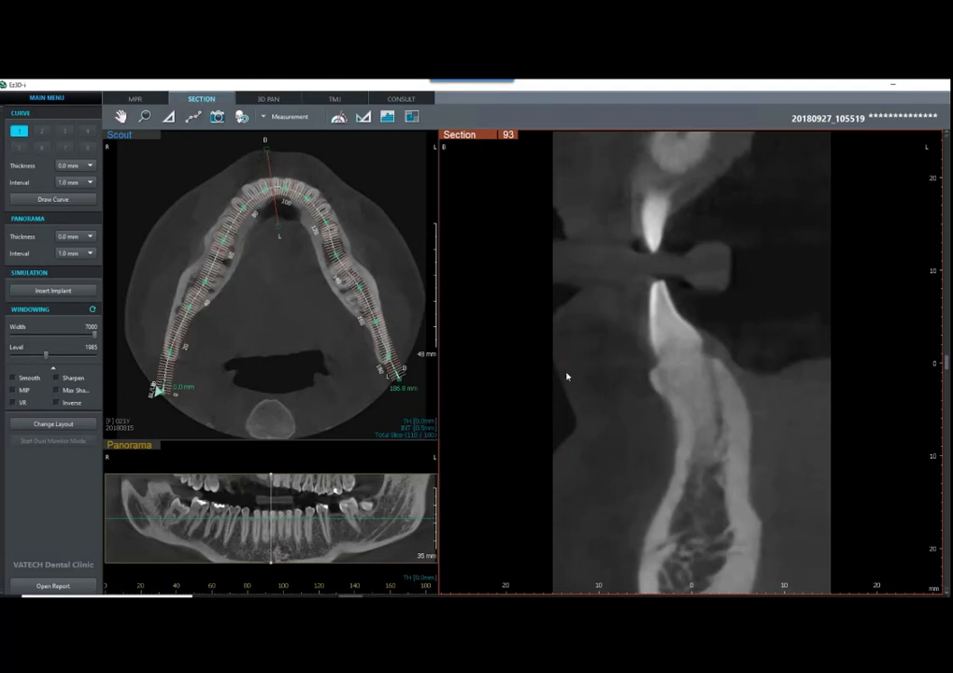
# Step: Compare the neighbouring cross-sections in a grid of nine and return to section 93 alone
pyautogui.doubleClick(551, 335)
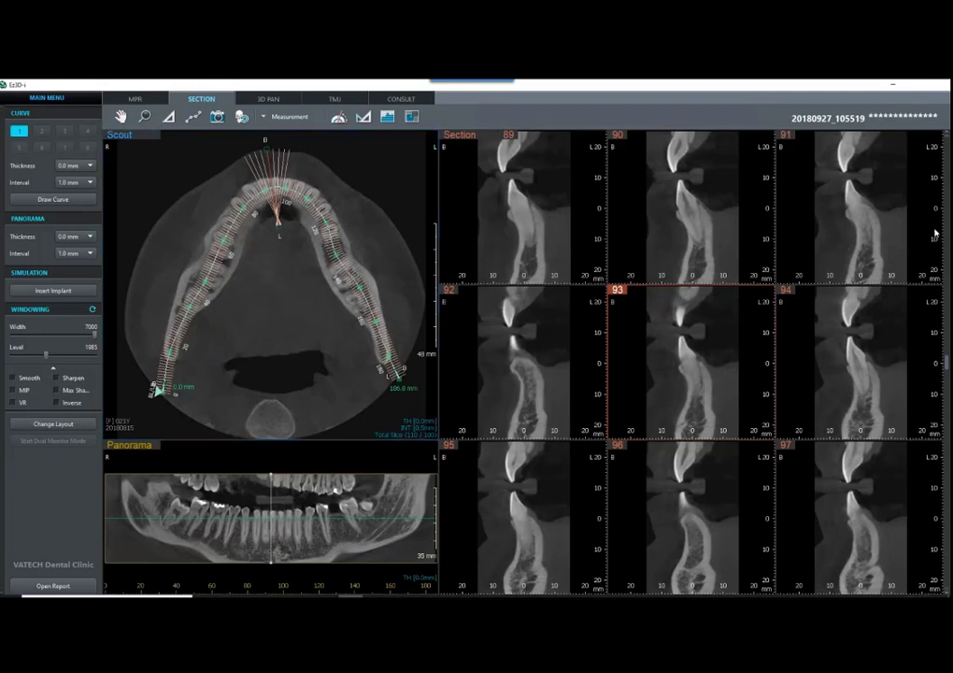
pyautogui.rightClick(890, 271)
pyautogui.click(890, 270)
pyautogui.doubleClick(690, 374)
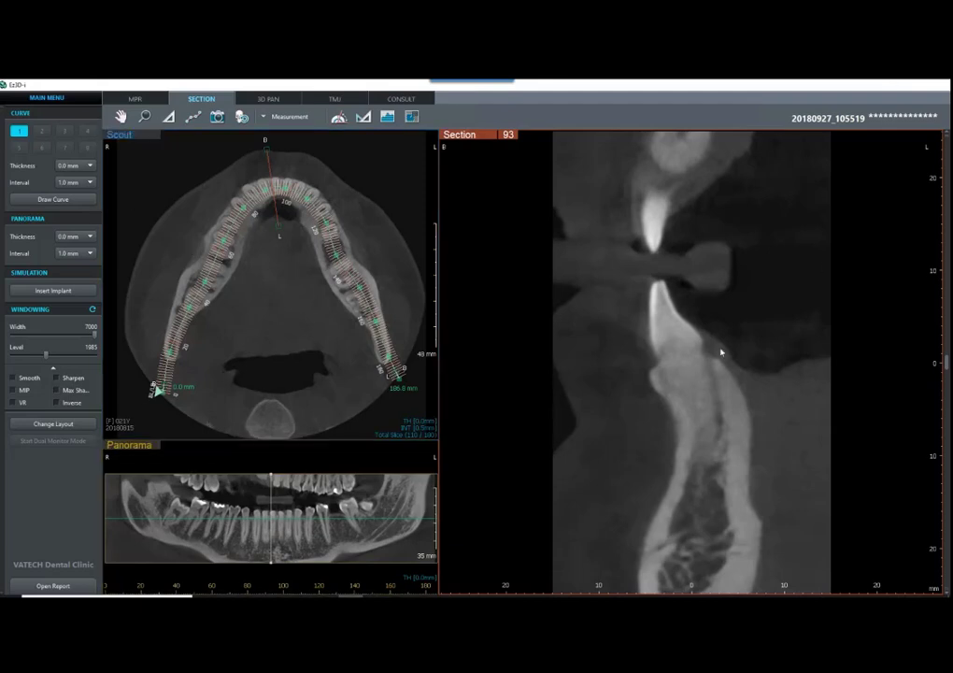
# Step: Set the panorama thickness to 10 mm
pyautogui.rightClick(904, 276)
pyautogui.click(285, 556)
pyautogui.click(90, 238)
pyautogui.click(72, 336)
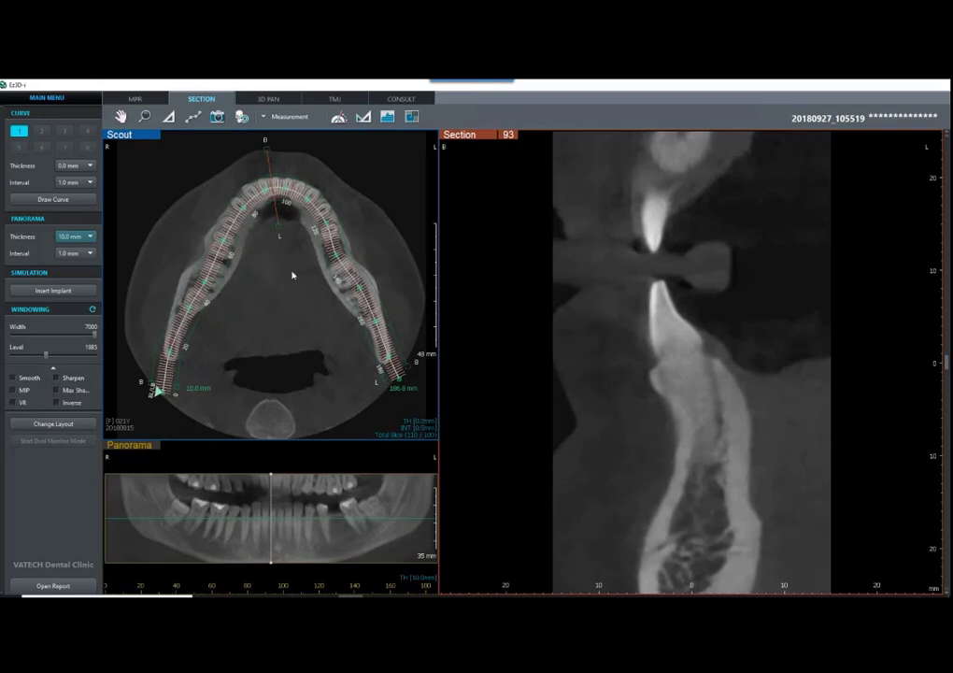
# Step: Circle the thickness value at the curve's start on the scout image with the freehand pointer, and exit pointer mode
pyautogui.click(280, 116)
pyautogui.click(280, 150)
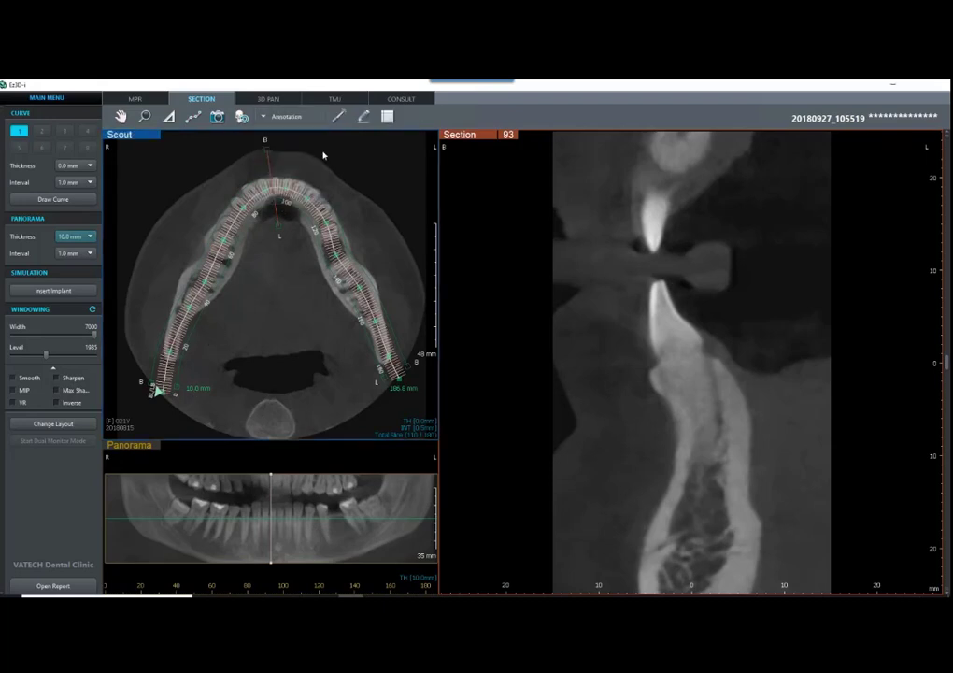
pyautogui.click(338, 116)
pyautogui.moveTo(214, 420)
pyautogui.mouseDown()
pyautogui.moveTo(222, 385)
pyautogui.moveTo(186, 393)
pyautogui.moveTo(152, 370)
pyautogui.moveTo(155, 360)
pyautogui.moveTo(175, 365)
pyautogui.mouseUp()
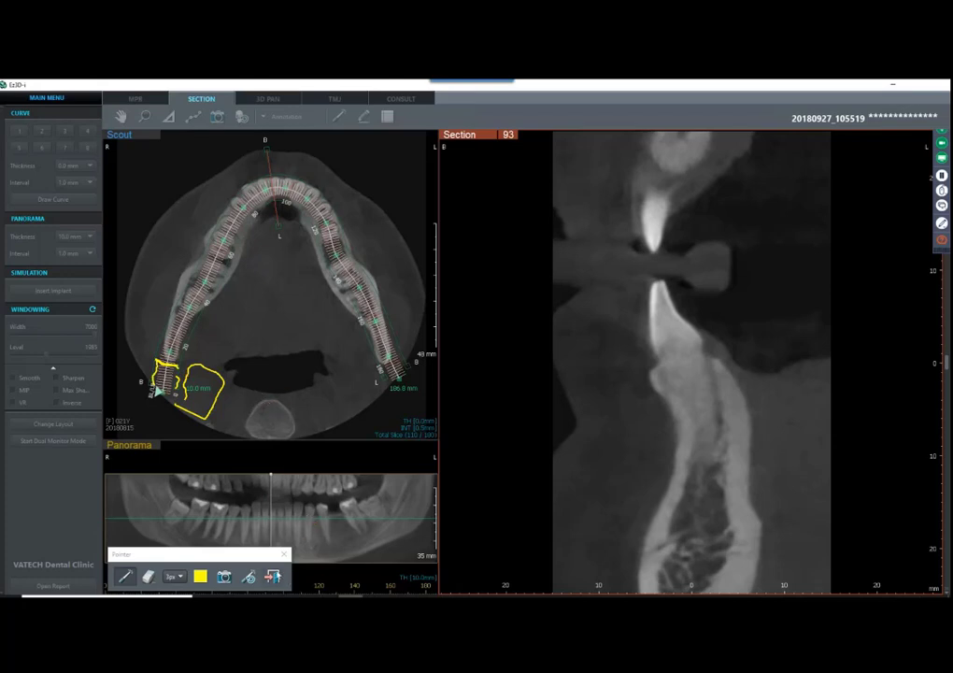
pyautogui.click(273, 576)
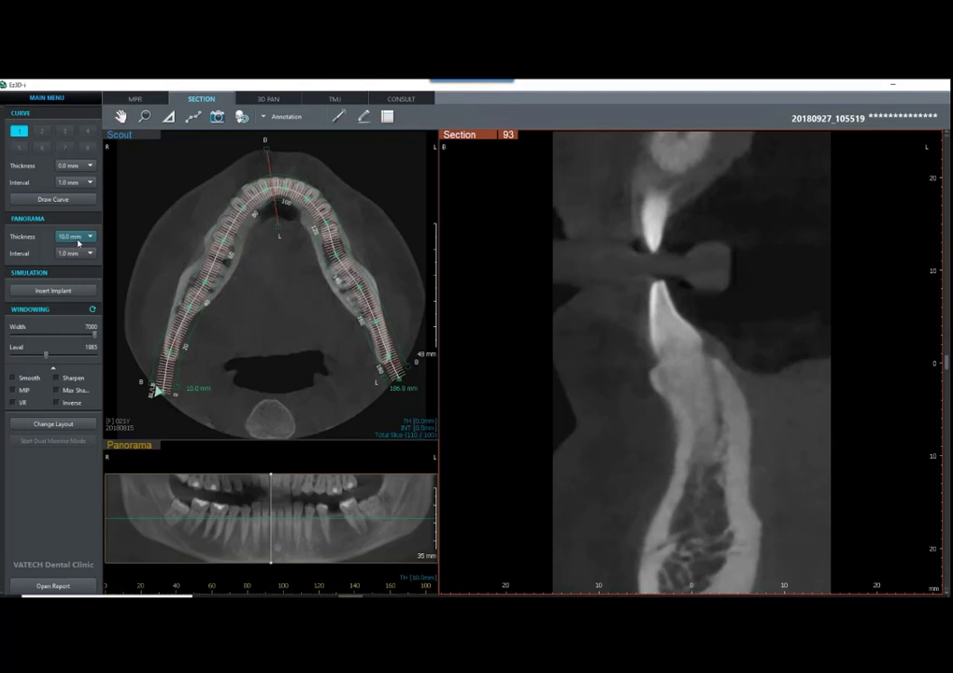
# Step: Set the panorama thickness to 20 mm
pyautogui.click(79, 242)
pyautogui.click(77, 348)
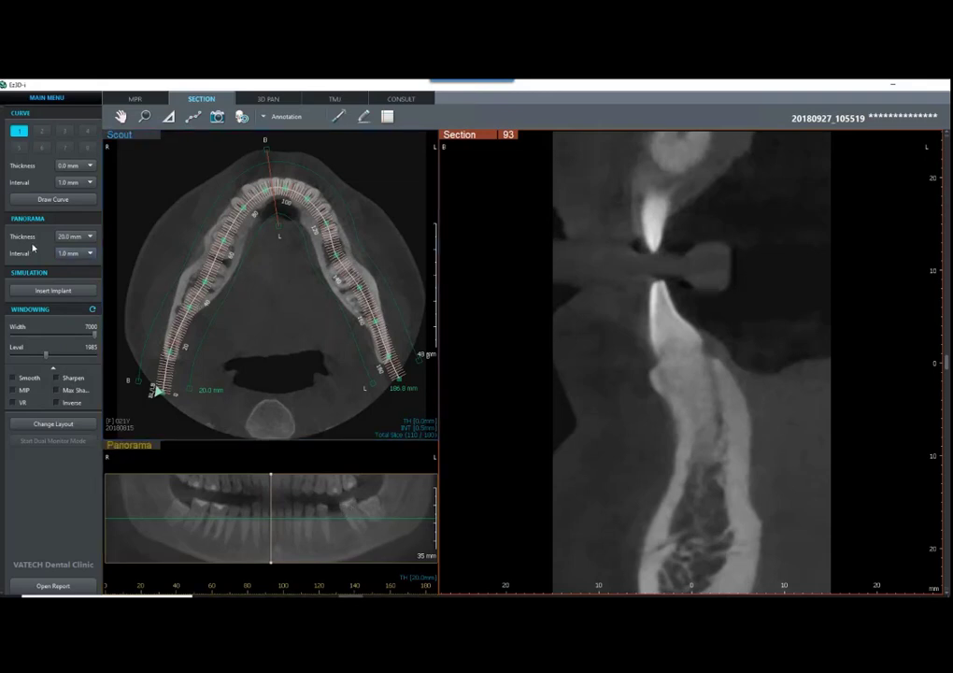
pyautogui.click(75, 236)
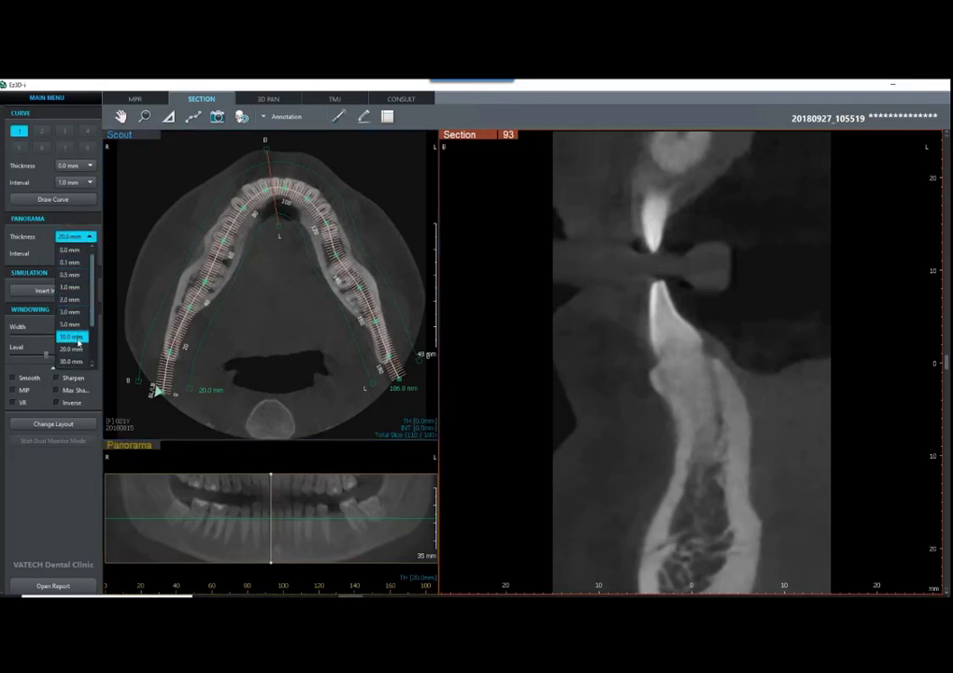
pyautogui.click(75, 349)
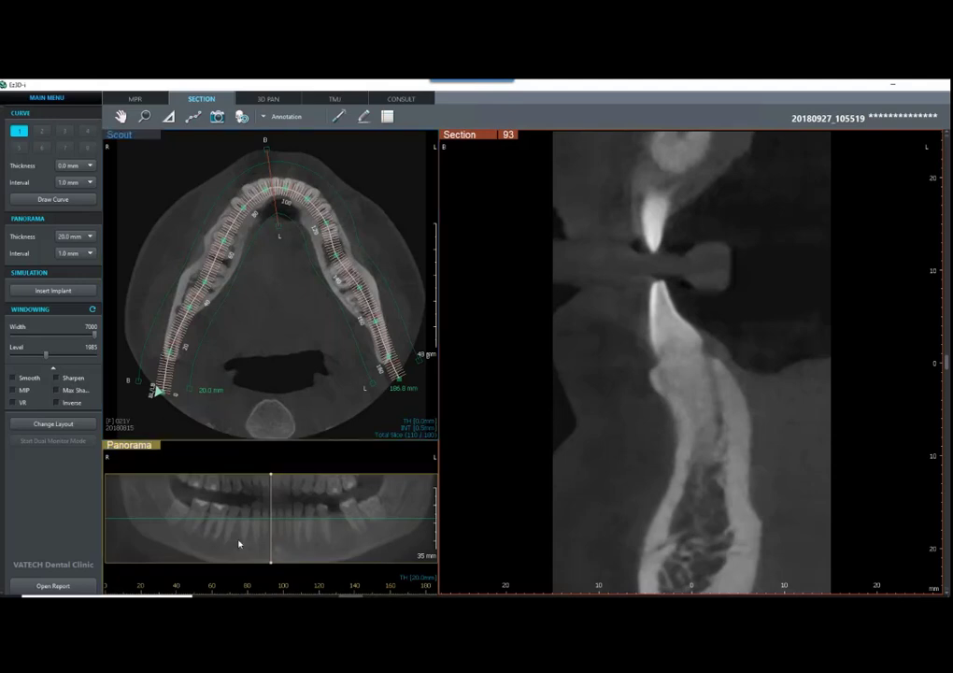
# Step: Change the default thickness of the panorama view to 10.0 mm in the 2D view settings
pyautogui.click(48, 99)
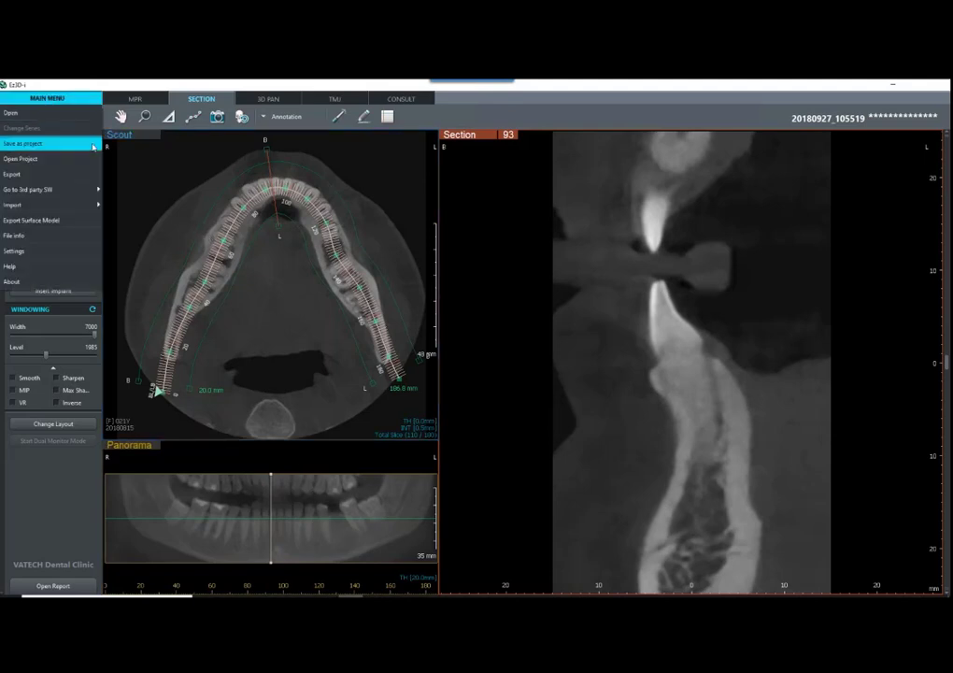
pyautogui.click(35, 251)
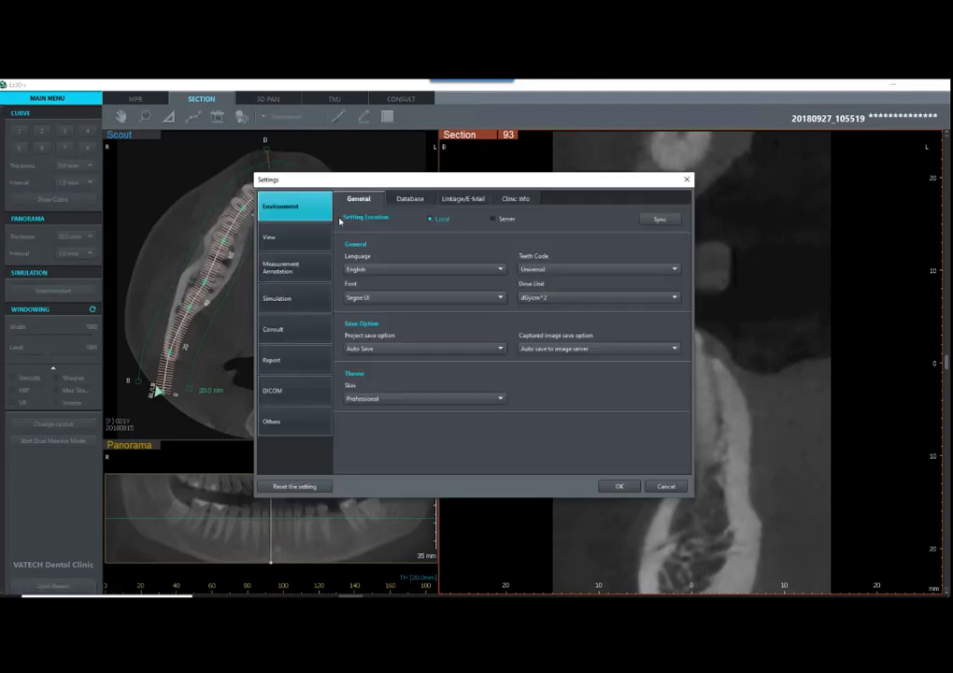
pyautogui.click(296, 241)
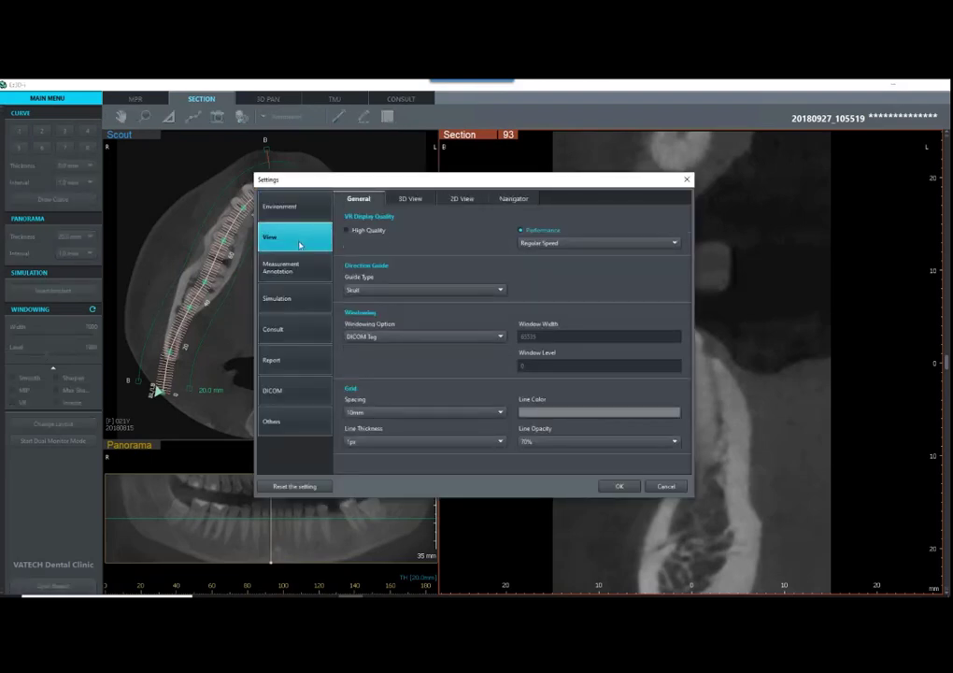
pyautogui.click(463, 201)
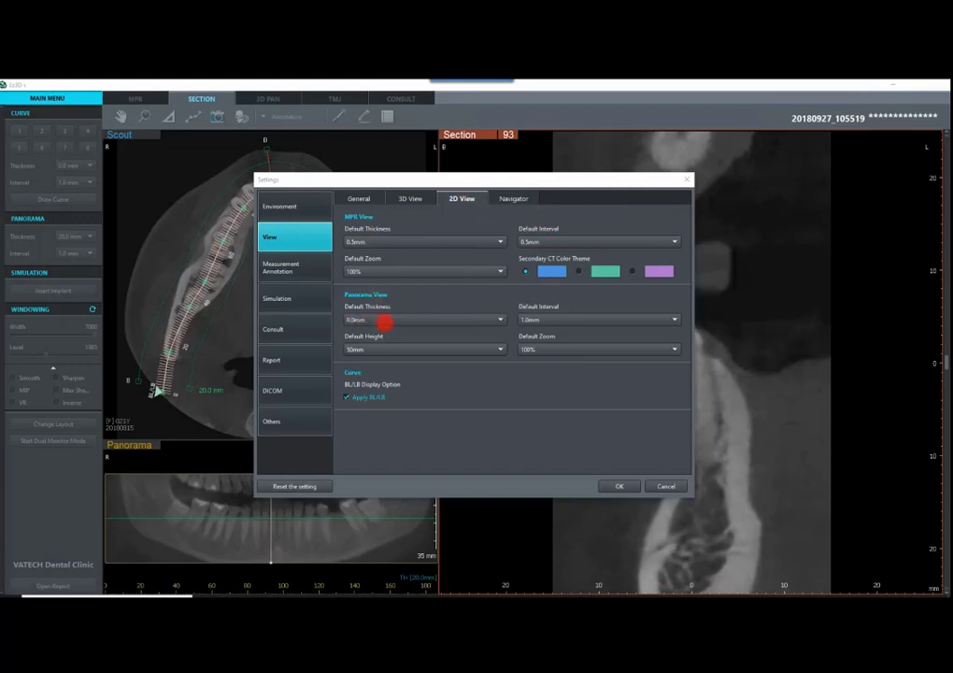
pyautogui.click(384, 320)
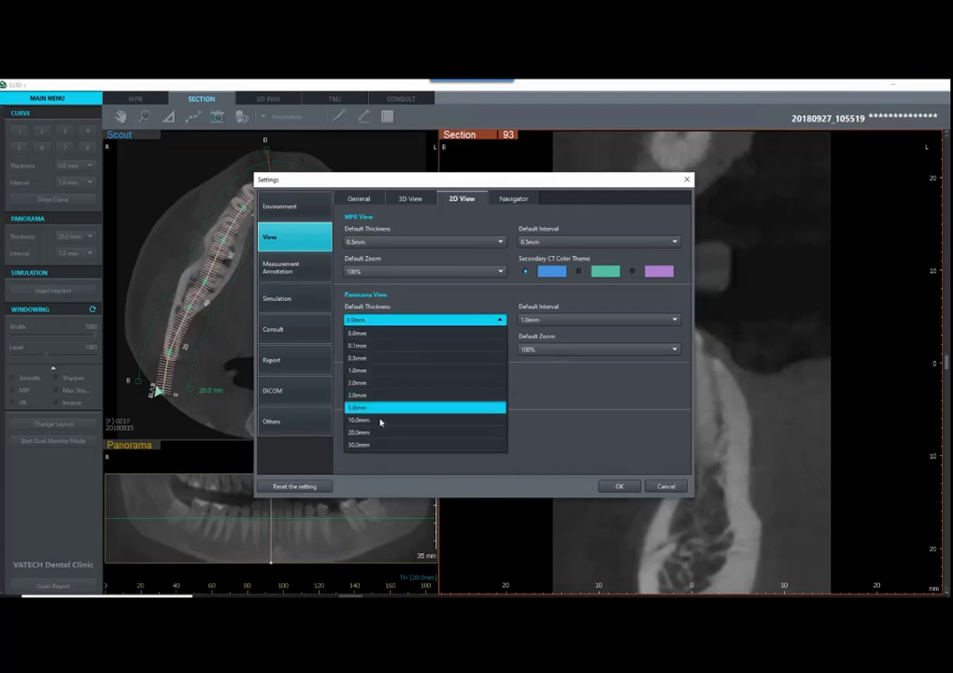
pyautogui.click(379, 421)
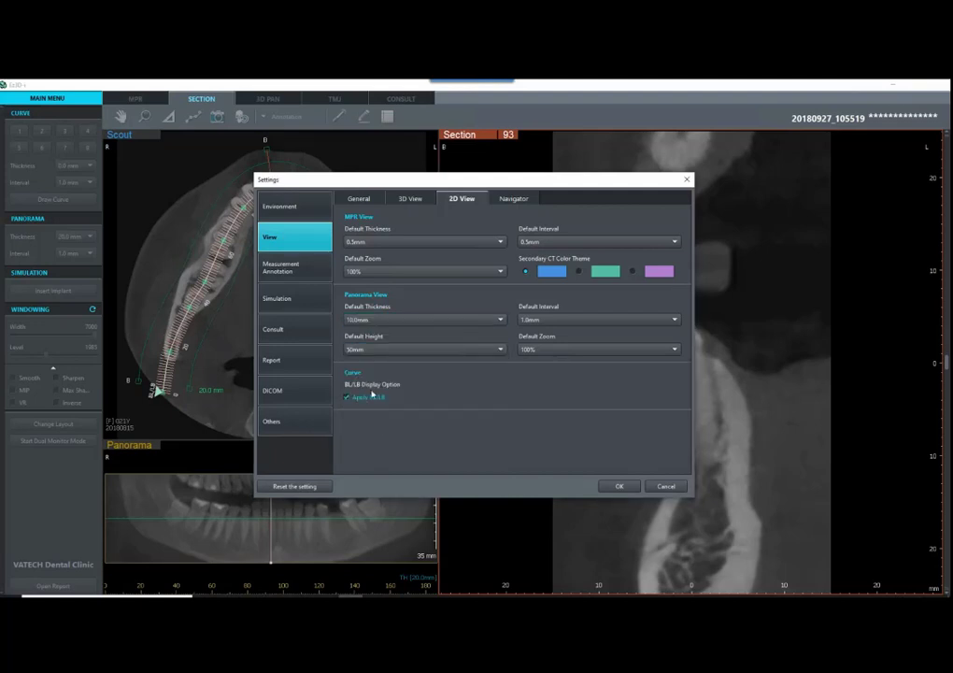
pyautogui.click(611, 487)
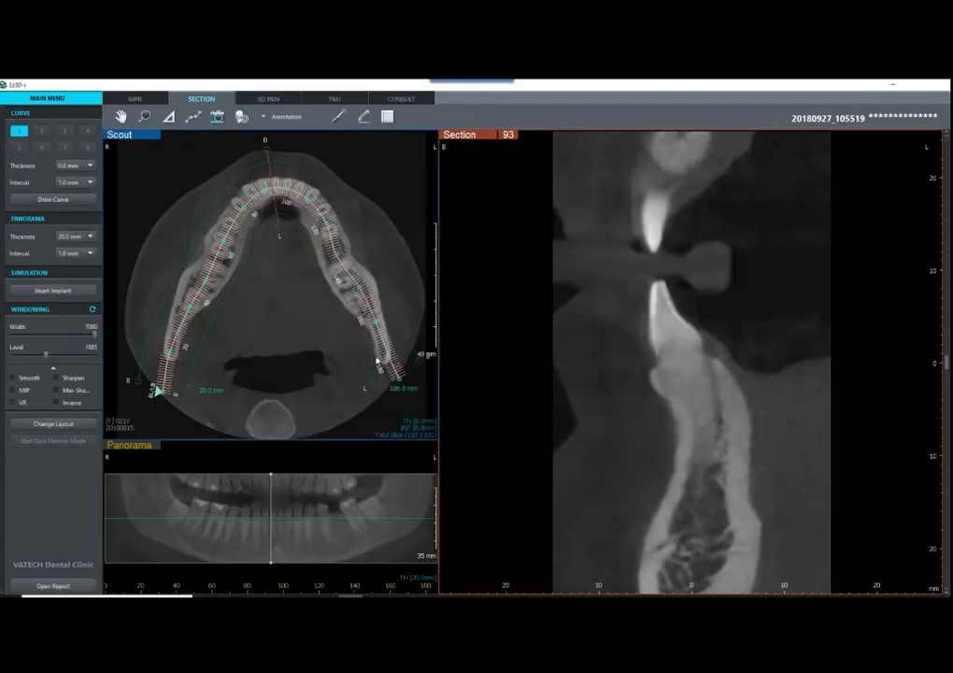
# Step: Draw a second arch curve on the MPR axial slice along the lower teeth, from the right mandibular ramus round to the left side
pyautogui.click(131, 98)
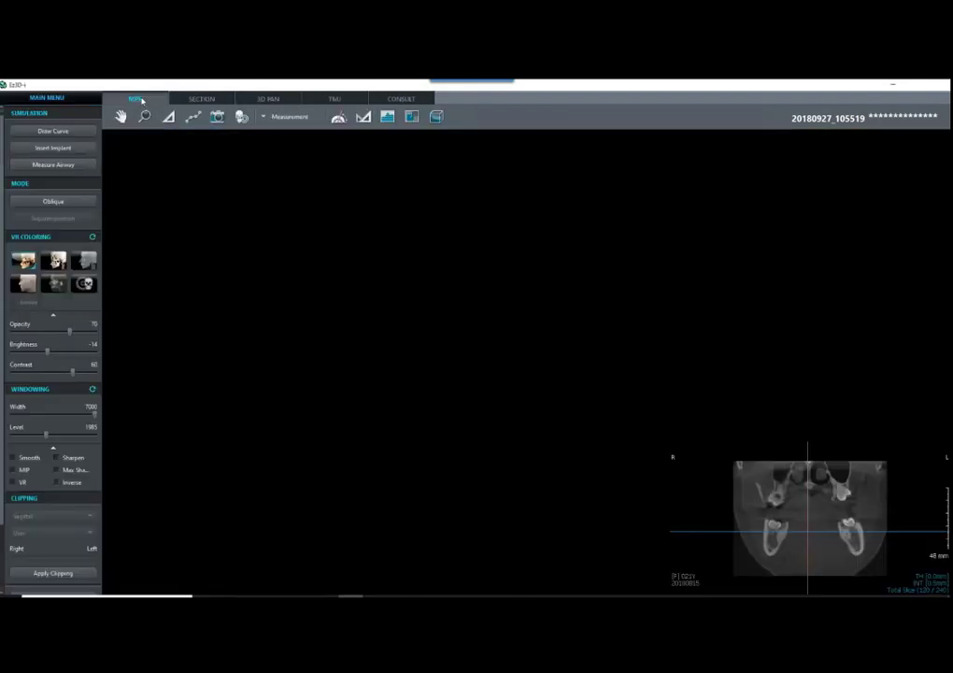
pyautogui.click(54, 130)
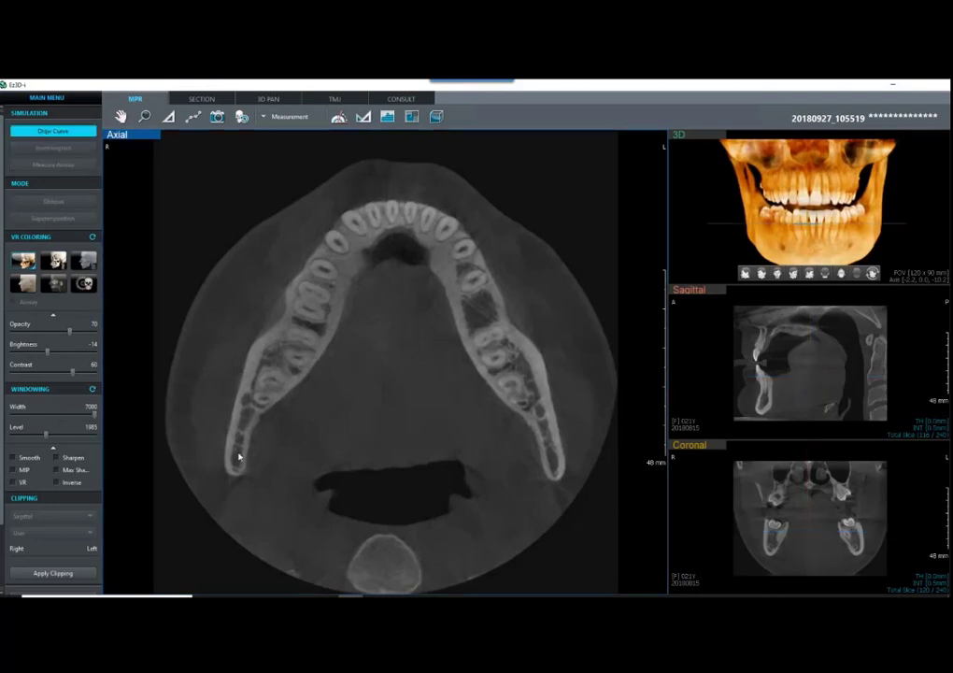
pyautogui.click(229, 493)
pyautogui.click(262, 400)
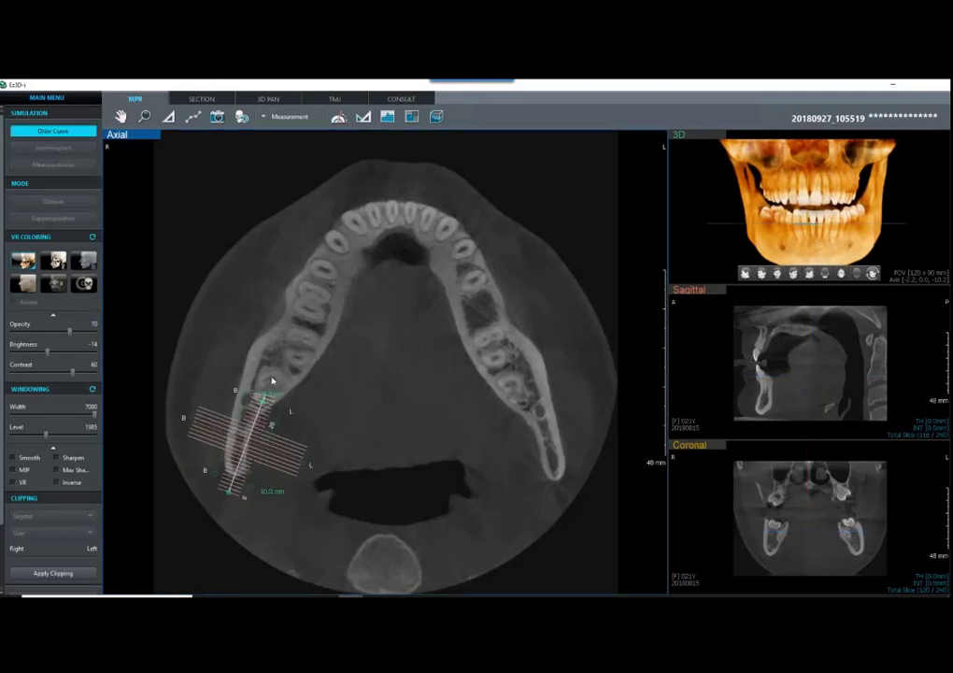
pyautogui.click(308, 326)
pyautogui.click(346, 251)
pyautogui.click(371, 225)
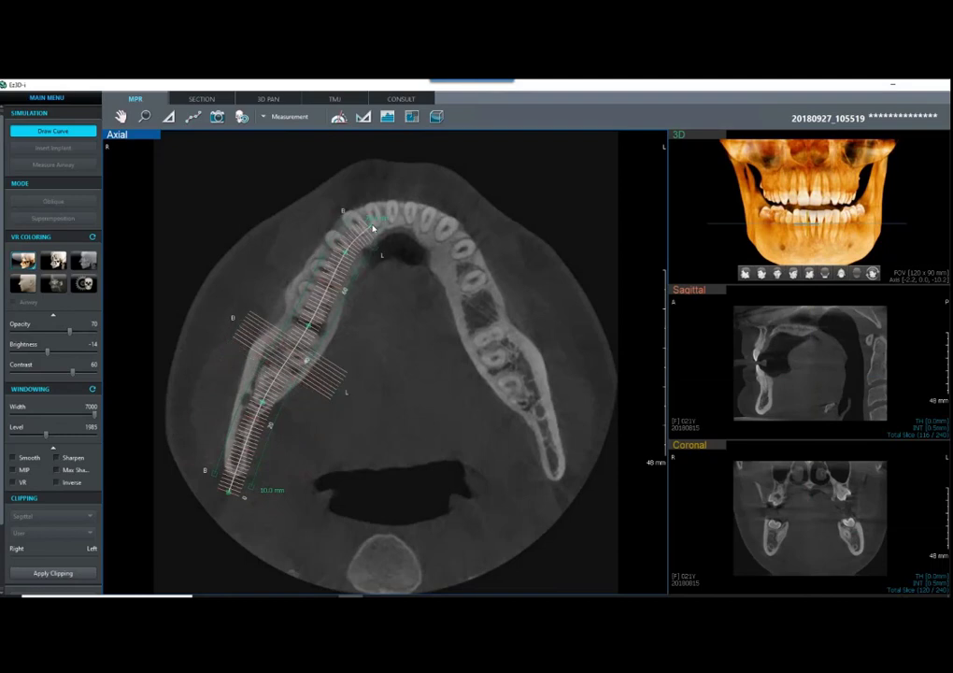
pyautogui.click(408, 211)
pyautogui.click(439, 226)
pyautogui.click(477, 295)
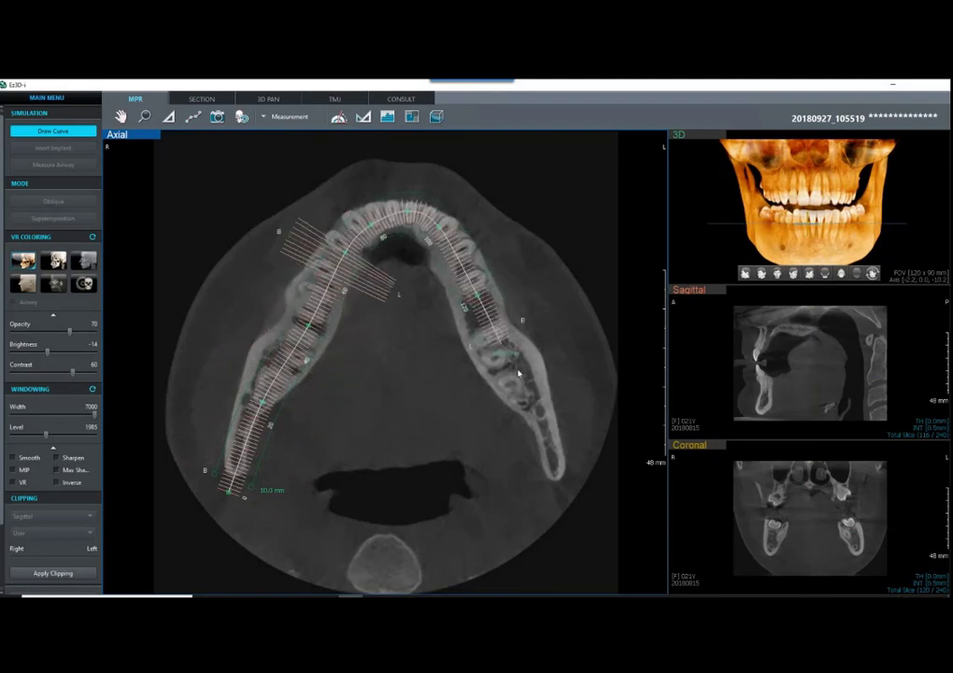
pyautogui.click(517, 375)
pyautogui.doubleClick(534, 437)
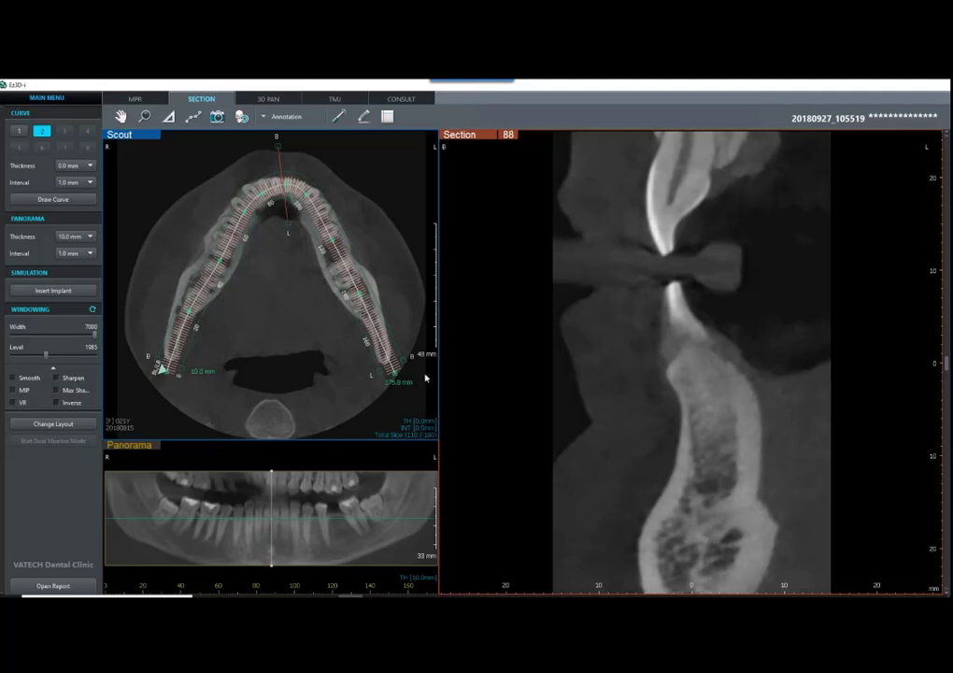
# Step: Tile the cross-sections in a 3x3 grid and extend the panorama's upper and lower borders in the enlarged view to cover both jaws
pyautogui.doubleClick(640, 392)
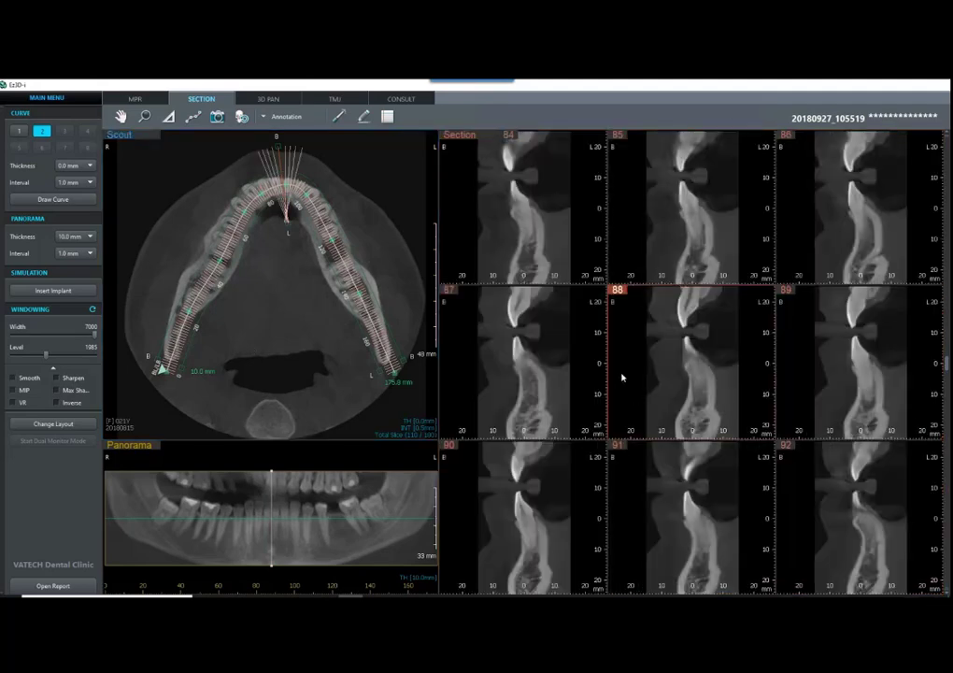
pyautogui.doubleClick(131, 446)
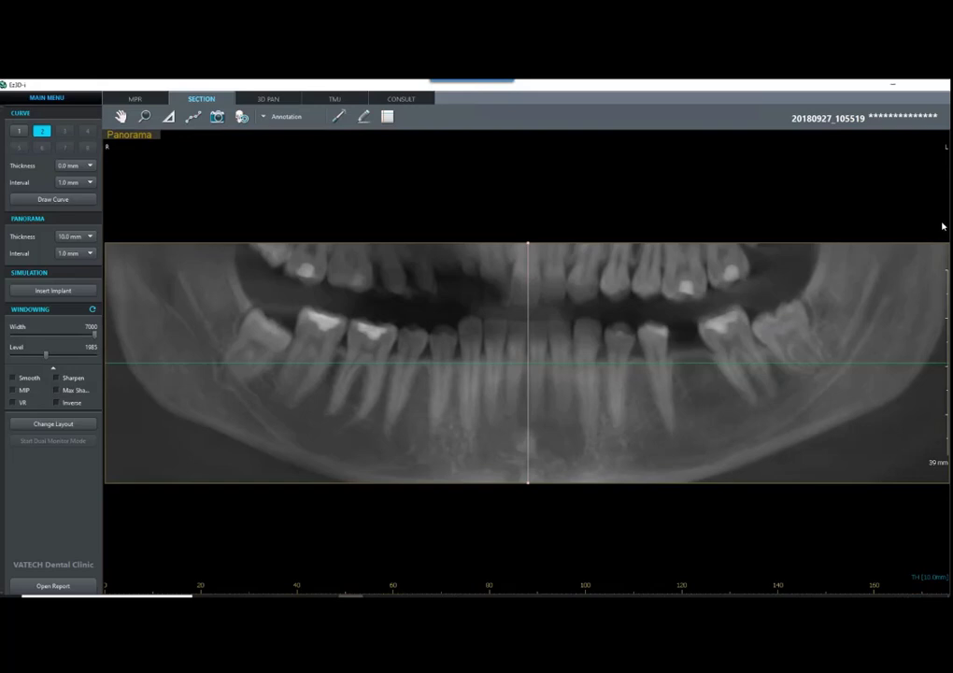
pyautogui.rightClick(878, 271)
pyautogui.click(880, 271)
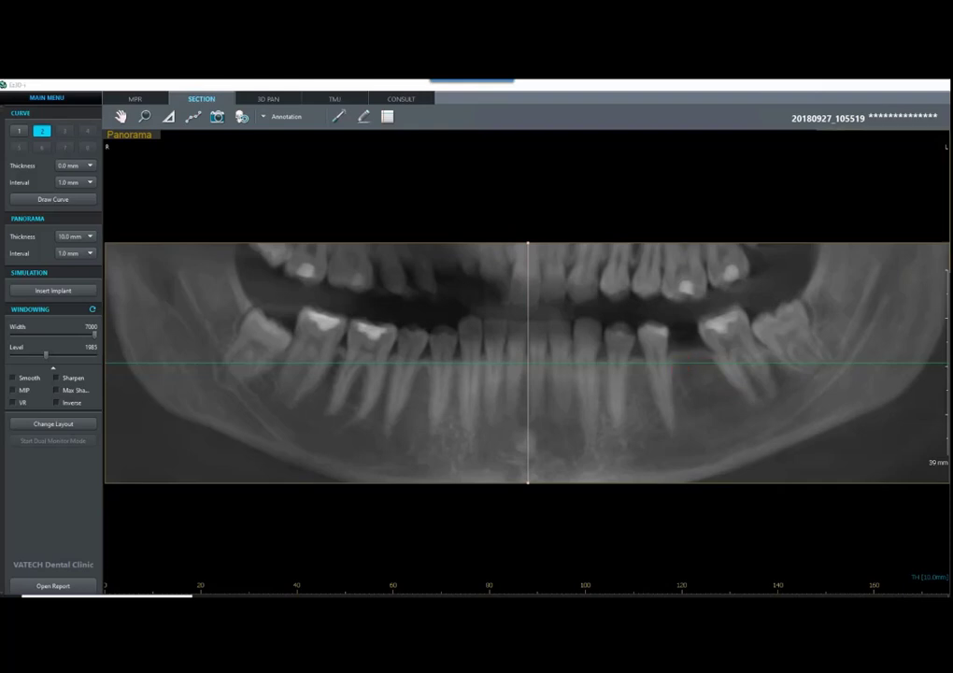
pyautogui.moveTo(652, 245); pyautogui.dragTo(666, 144)
pyautogui.moveTo(672, 366); pyautogui.dragTo(679, 315)
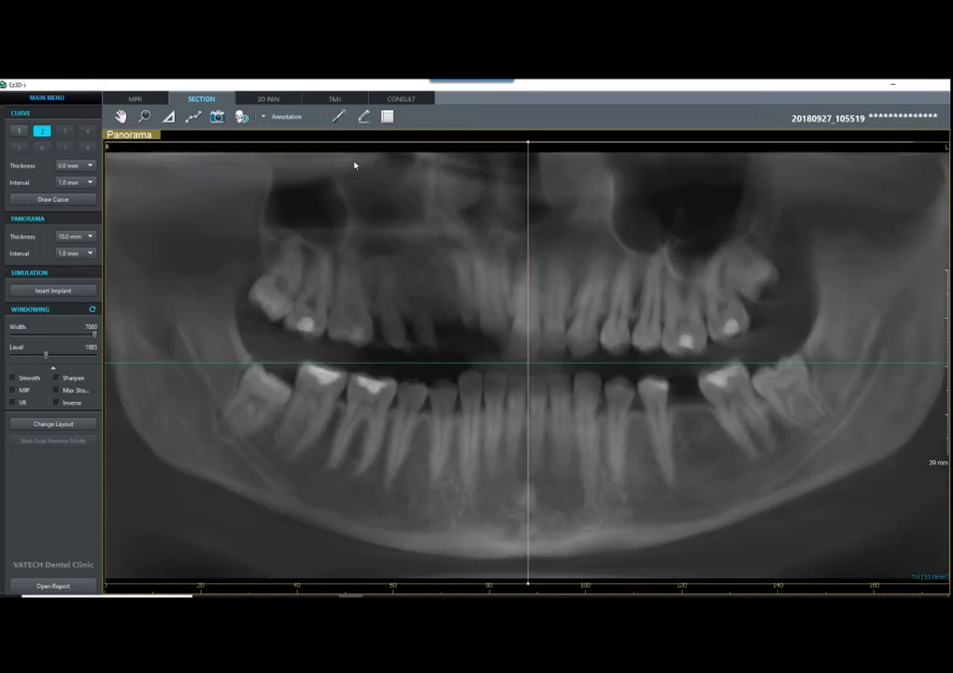
pyautogui.doubleClick(148, 136)
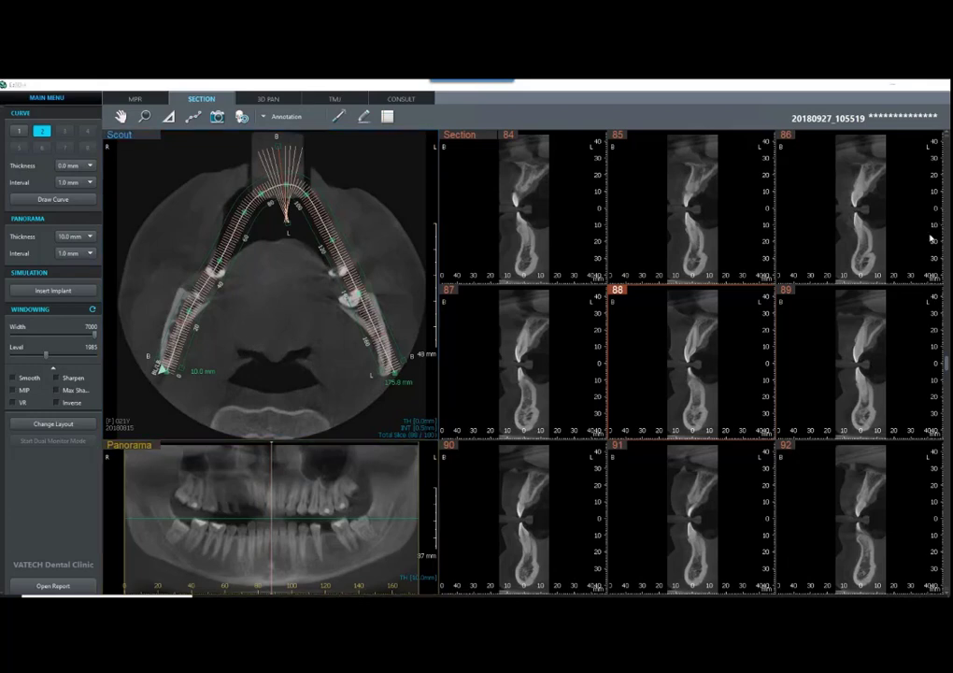
# Step: Extend both posterior ends of the arch curve on the scout image, for a total length of about 191.6 mm
pyautogui.rightClick(901, 243)
pyautogui.click(887, 270)
pyautogui.click(169, 379)
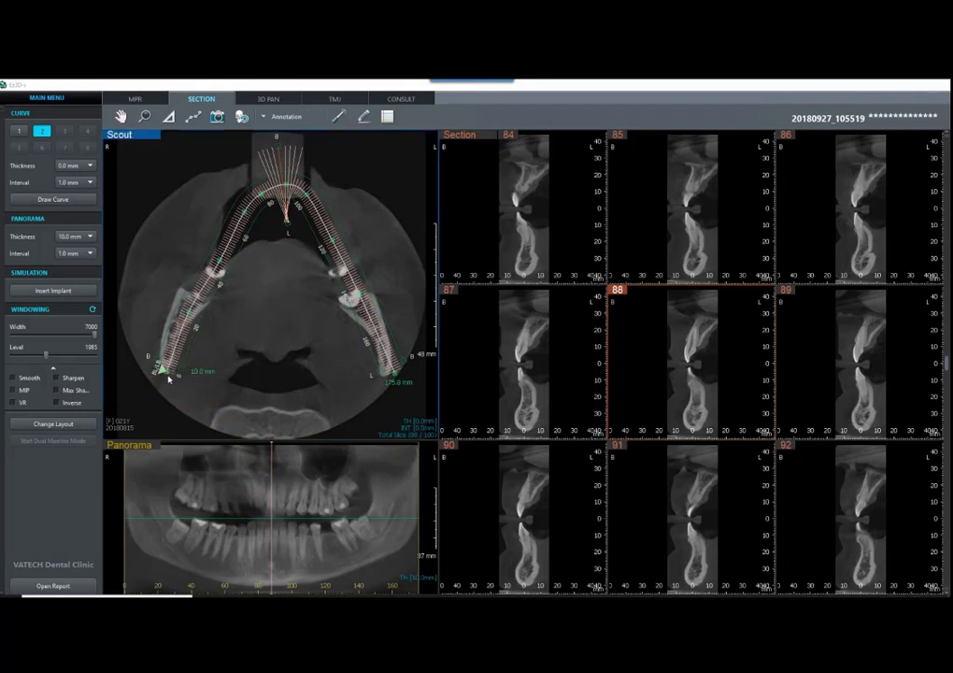
pyautogui.moveTo(162, 381); pyautogui.dragTo(150, 392)
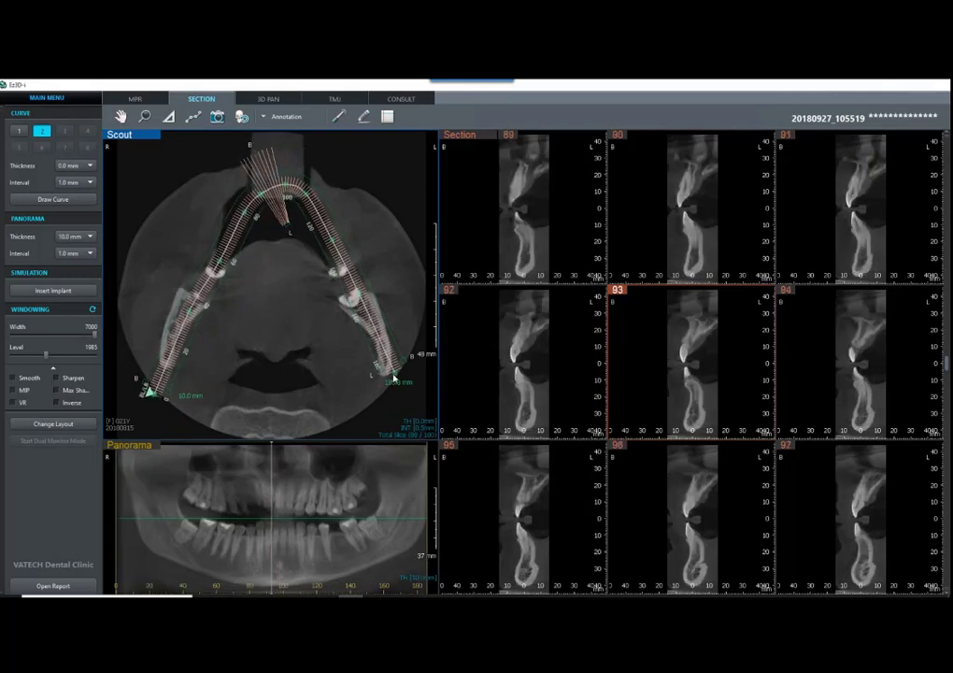
pyautogui.moveTo(394, 376); pyautogui.dragTo(401, 386)
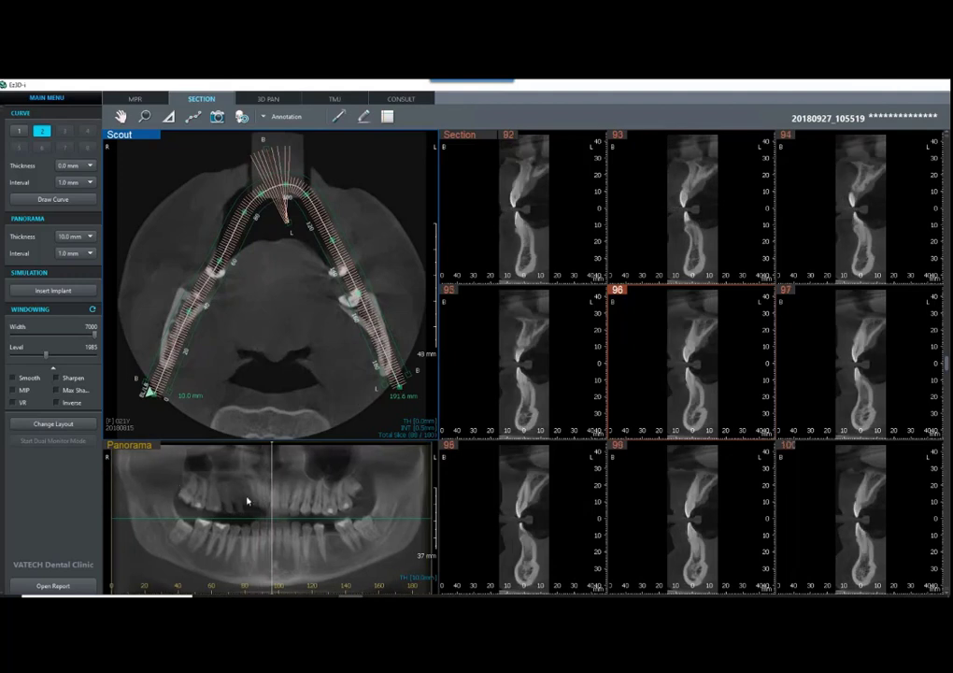
# Step: Set the panorama thickness to 20 mm and capture the panorama view without overlay
pyautogui.click(82, 236)
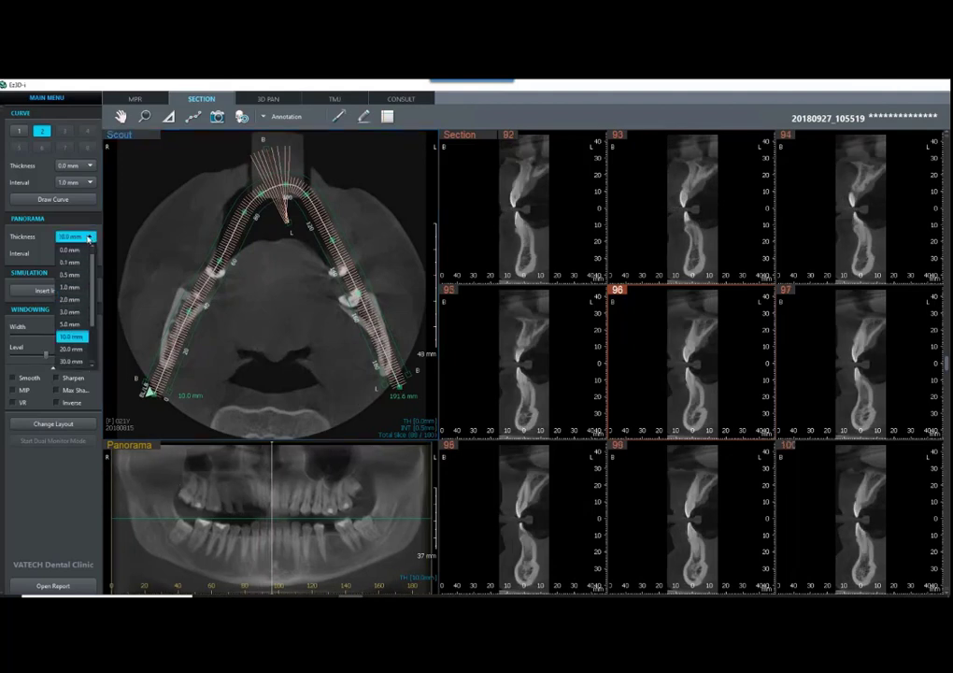
pyautogui.click(65, 348)
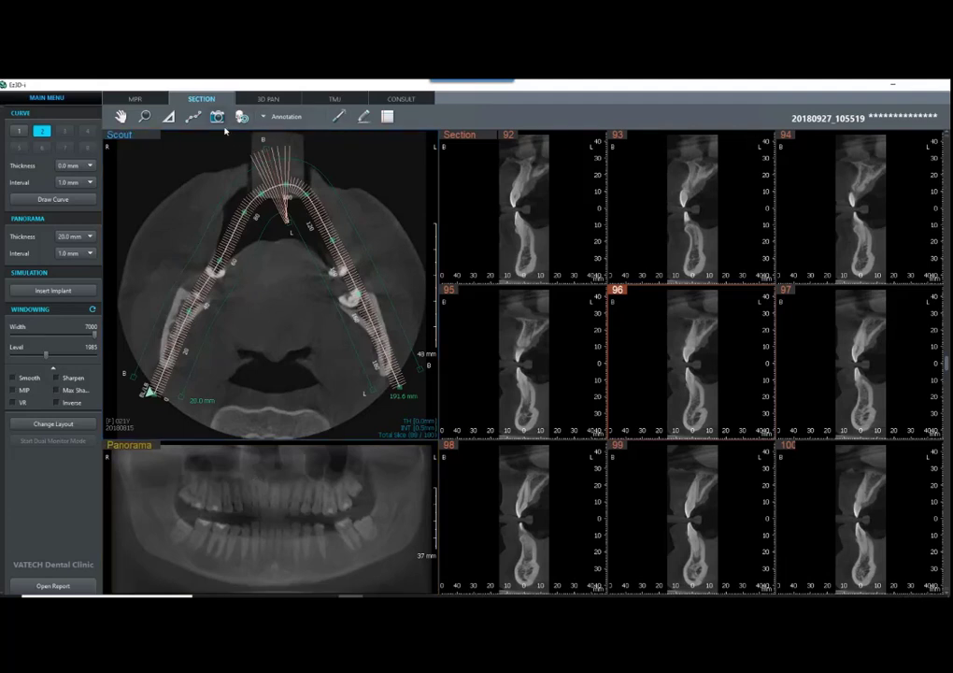
pyautogui.click(289, 117)
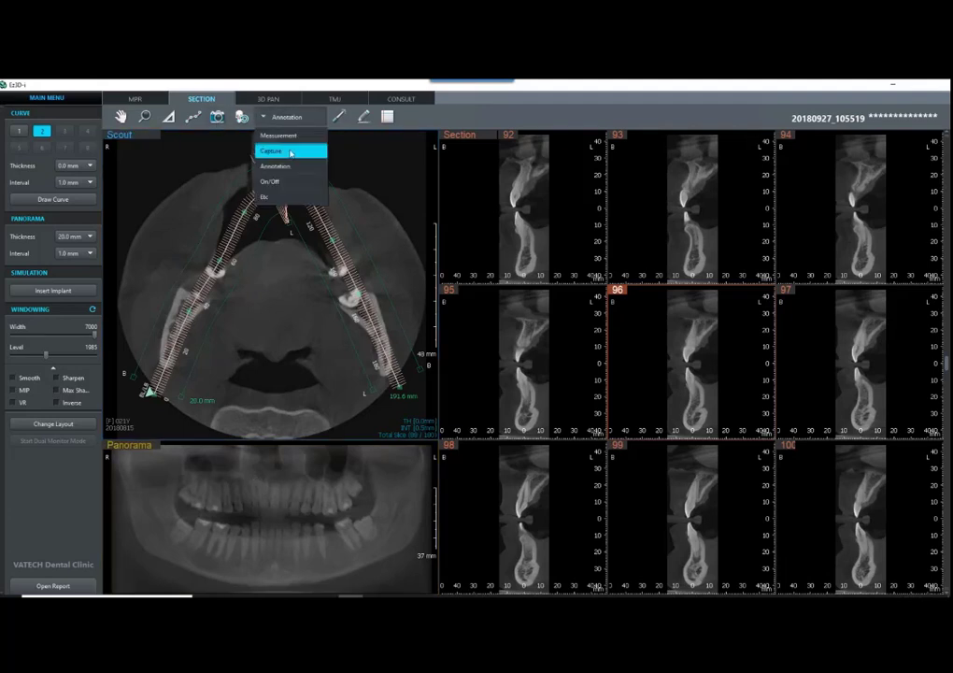
pyautogui.click(293, 151)
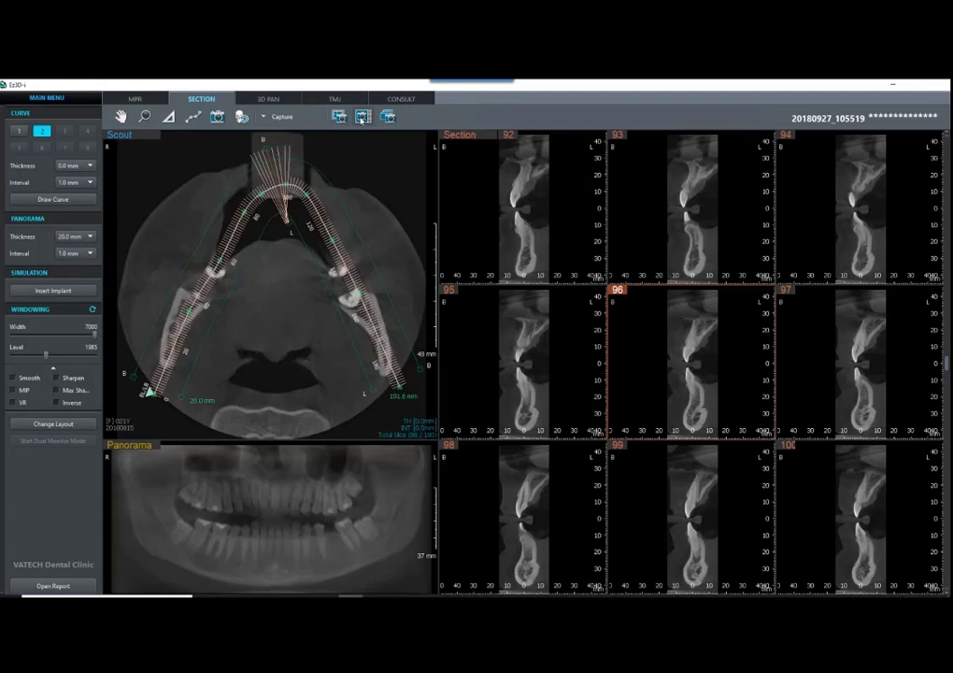
pyautogui.click(362, 117)
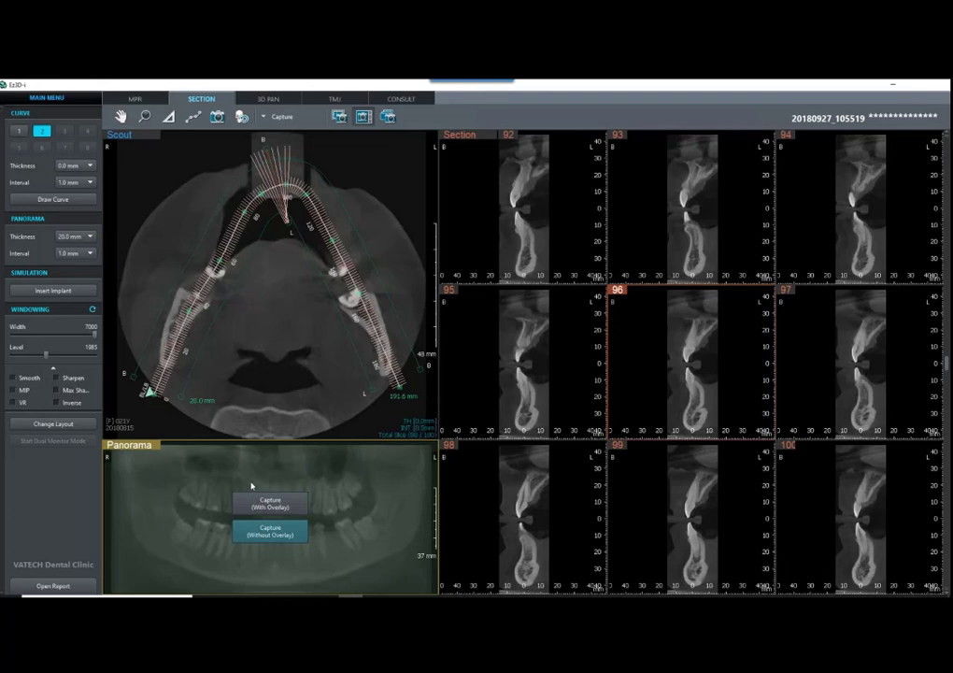
pyautogui.click(269, 532)
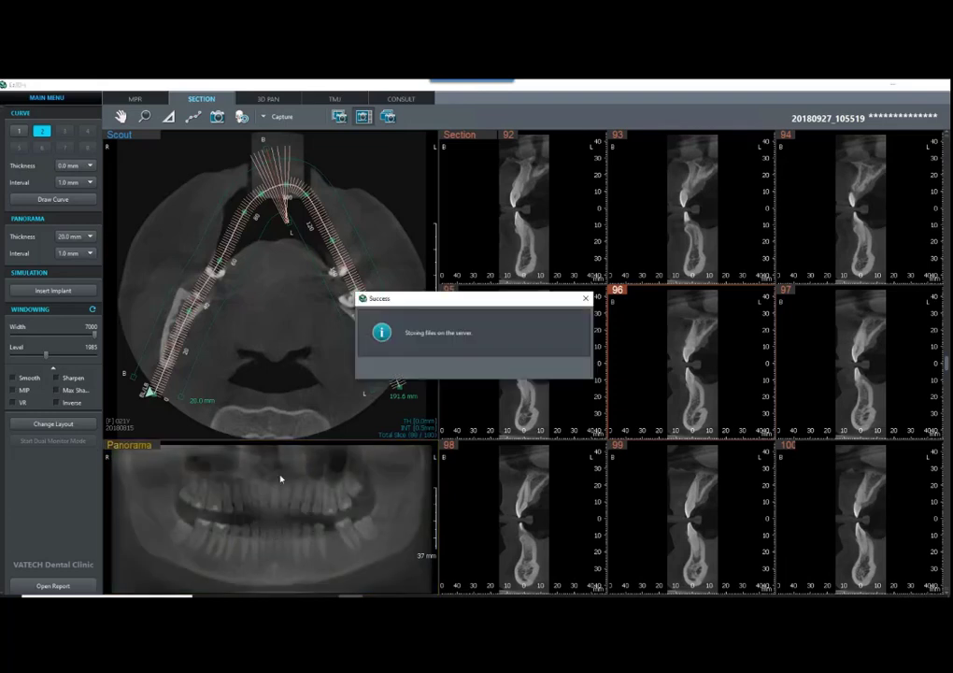
# Step: Examine the teeth in the enlarged panorama, restore the layout and set the panorama thickness to 10 mm
pyautogui.doubleClick(151, 448)
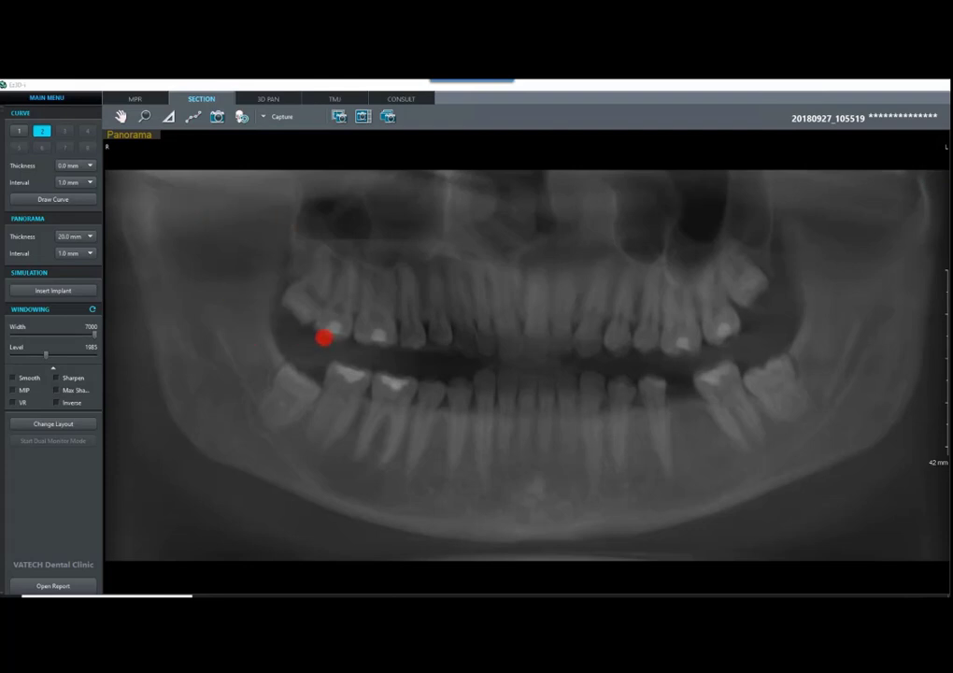
pyautogui.doubleClick(138, 136)
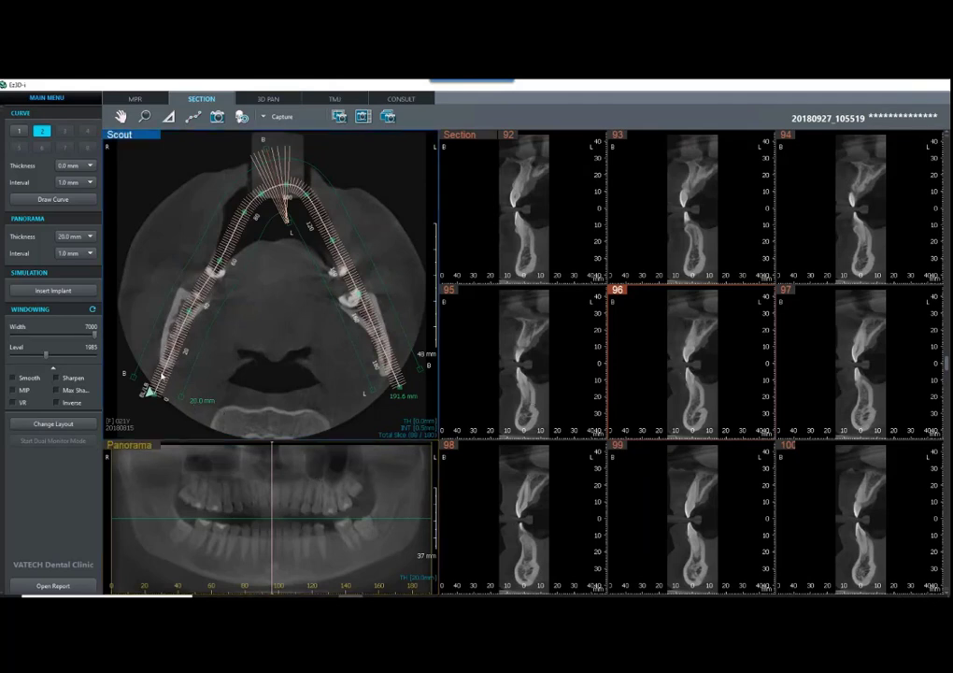
pyautogui.click(86, 242)
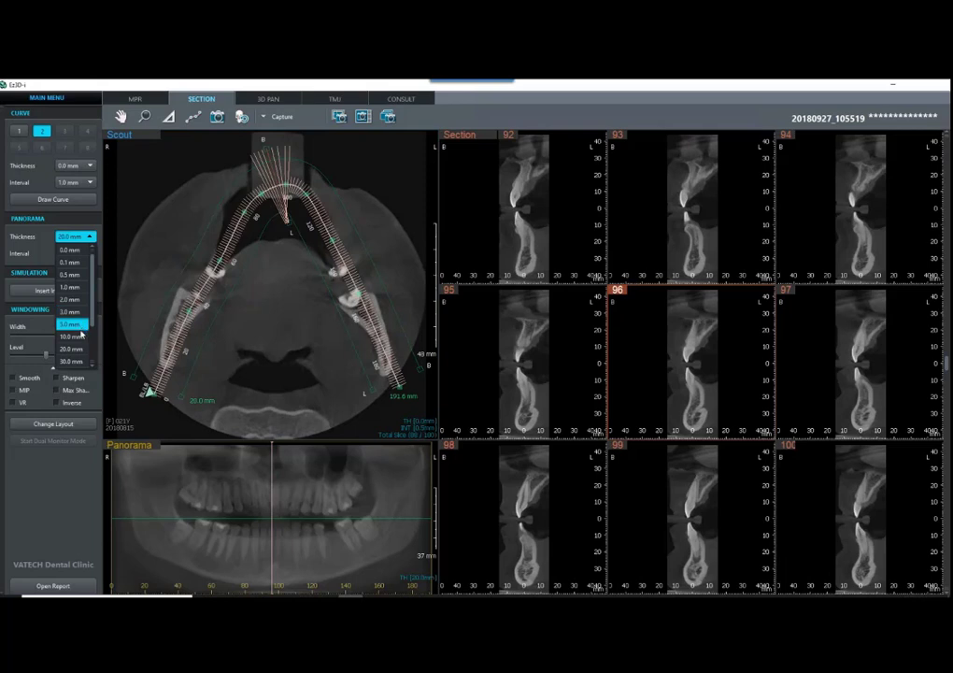
pyautogui.click(86, 334)
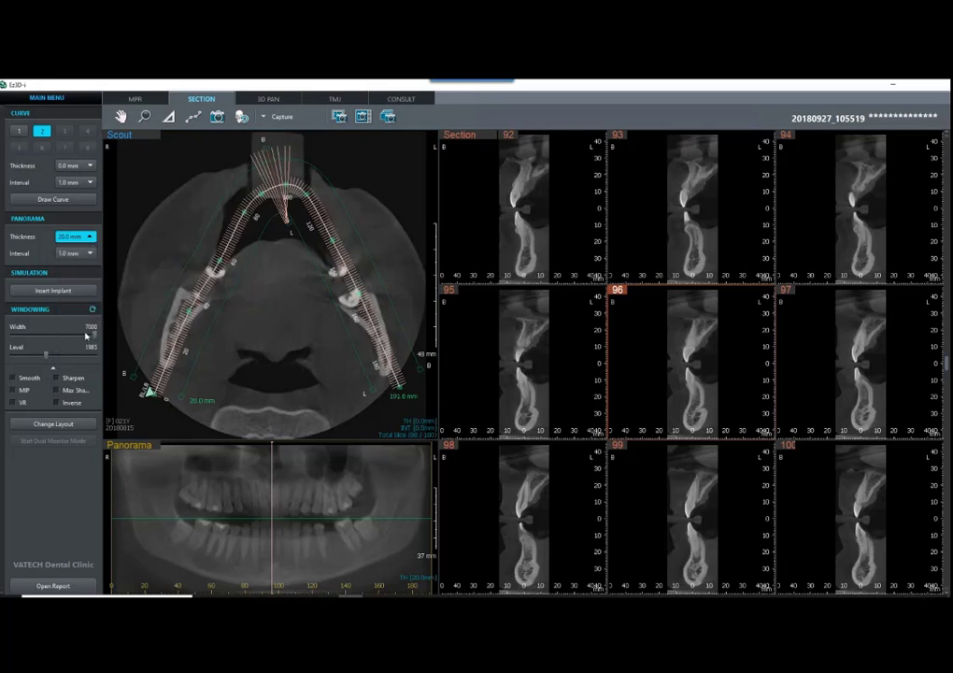
# Step: Show a single cross-section, switch to curve 1 and move the panorama's section line to the missing-tooth gap in the patient's lower left jaw
pyautogui.doubleClick(683, 373)
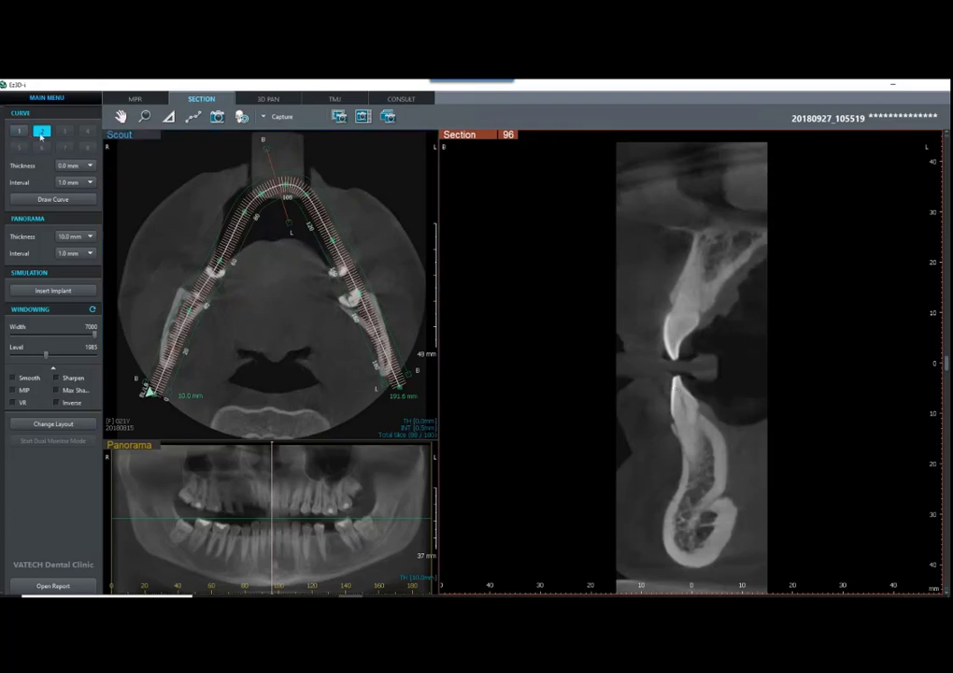
pyautogui.click(19, 131)
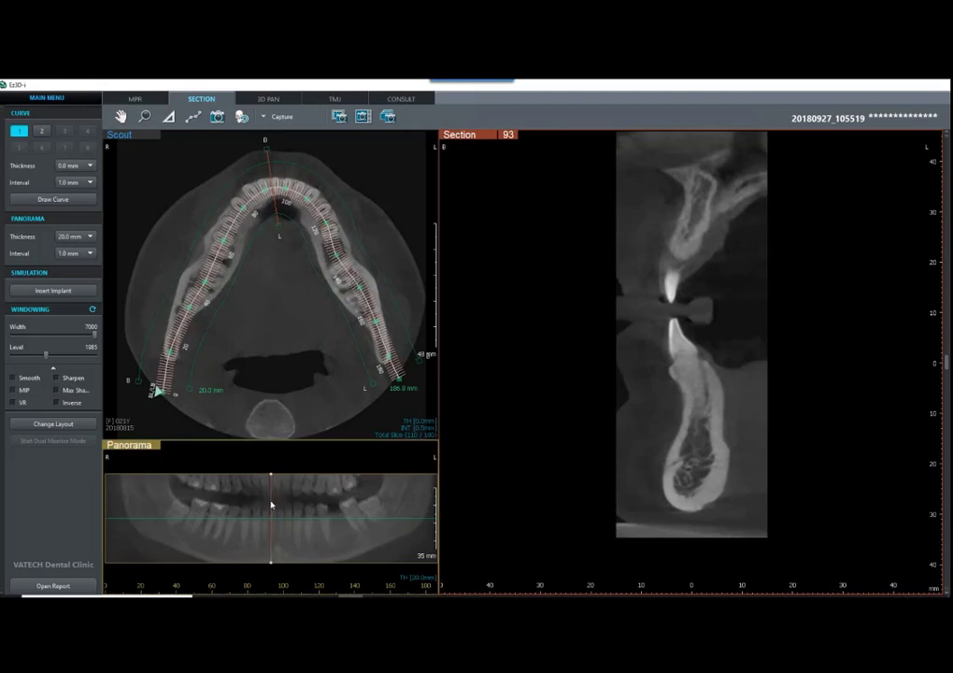
pyautogui.scroll(1, 272, 505)
pyautogui.moveTo(272, 505); pyautogui.dragTo(336, 511)
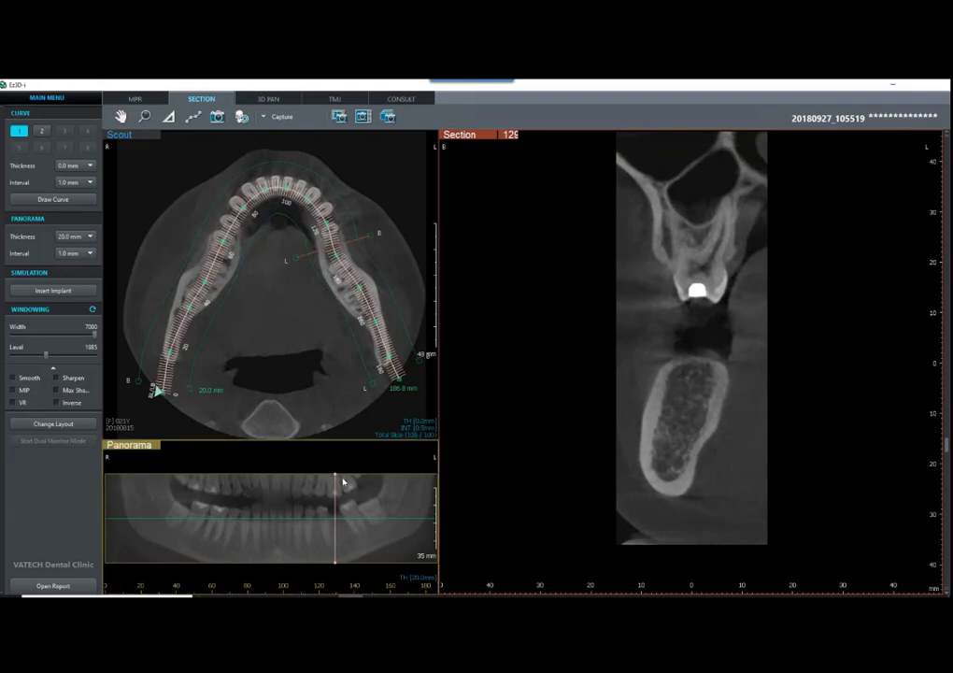
# Step: Tilt the section line on the panorama by moving its upper end toward the midline, and bring up section 130
pyautogui.click(941, 225)
pyautogui.click(885, 271)
pyautogui.moveTo(336, 474); pyautogui.dragTo(324, 476)
pyautogui.scroll(1, 723, 414)
pyautogui.scroll(-2, 712, 417)
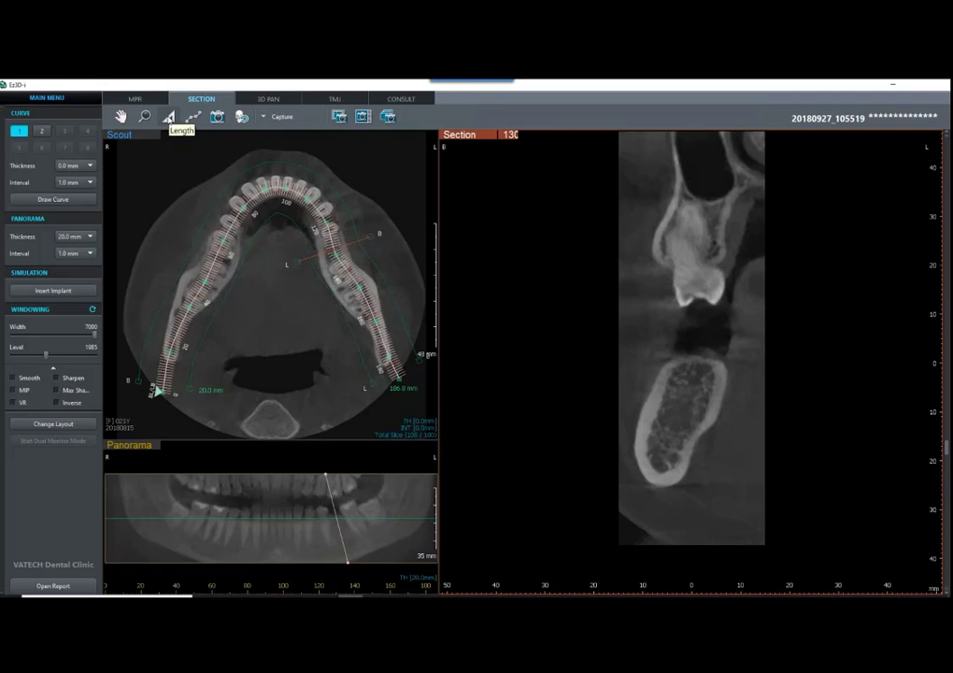
# Step: Measure the height and width of the lower jaw bone on section 130 and shift the height line's upper end along the crest
pyautogui.click(169, 116)
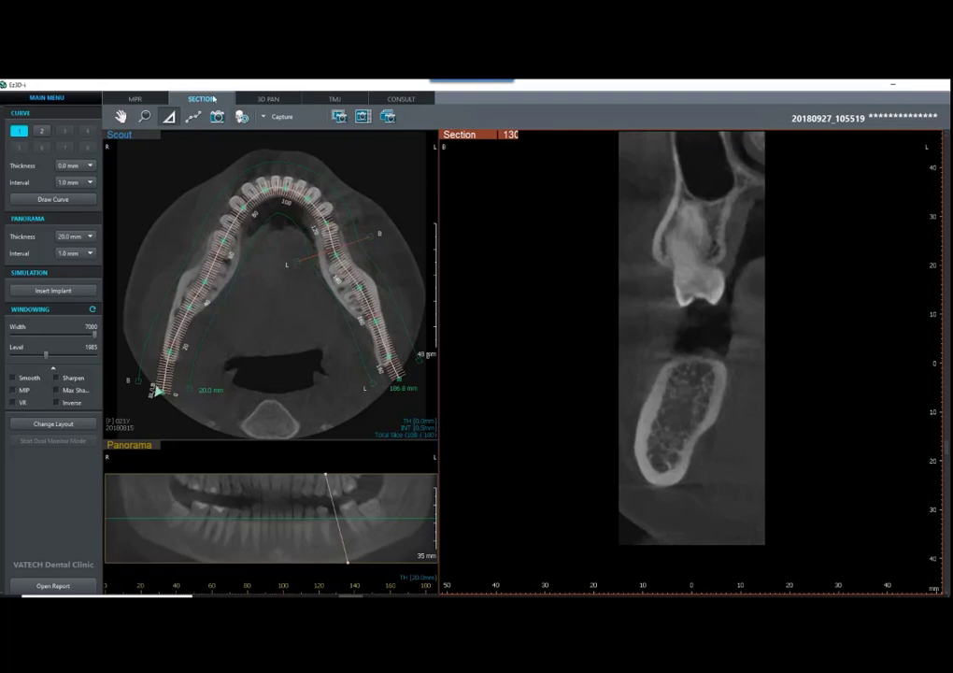
pyautogui.moveTo(705, 365); pyautogui.dragTo(679, 446)
pyautogui.moveTo(669, 377); pyautogui.dragTo(709, 373)
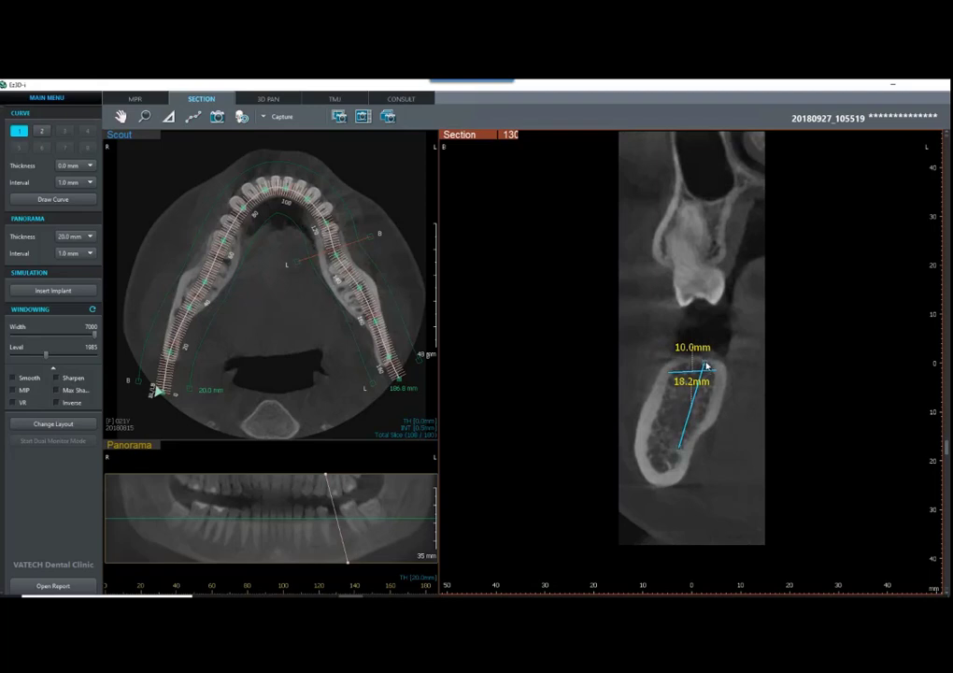
pyautogui.moveTo(705, 364); pyautogui.dragTo(702, 361)
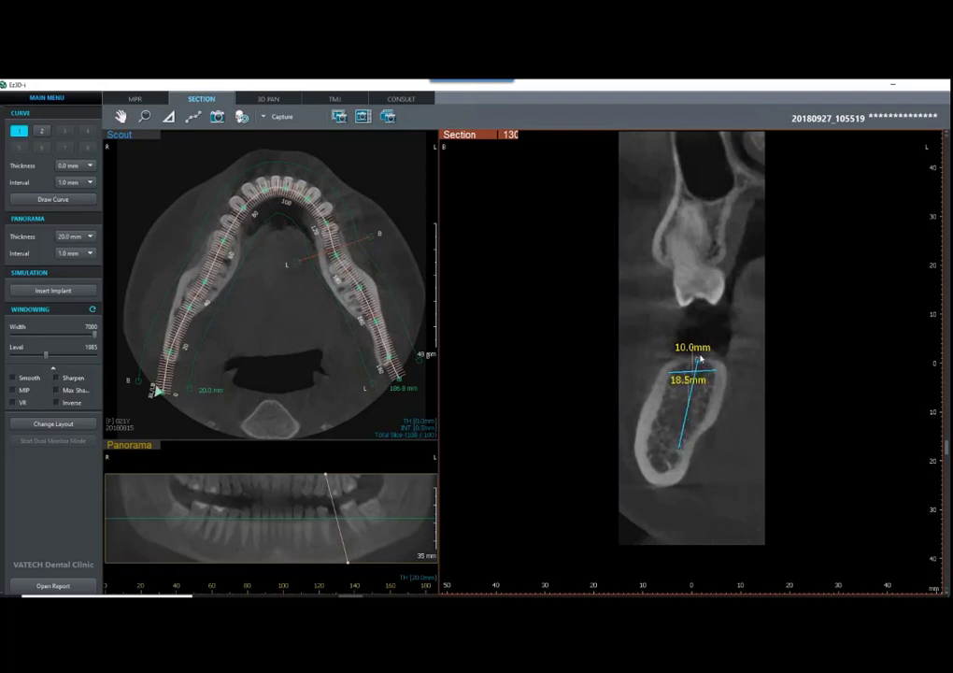
# Step: Move both length labels off the bone to beside the cross-section image and choose Capture View Frame
pyautogui.rightClick(587, 356)
pyautogui.click(551, 337)
pyautogui.moveTo(680, 382); pyautogui.dragTo(591, 365)
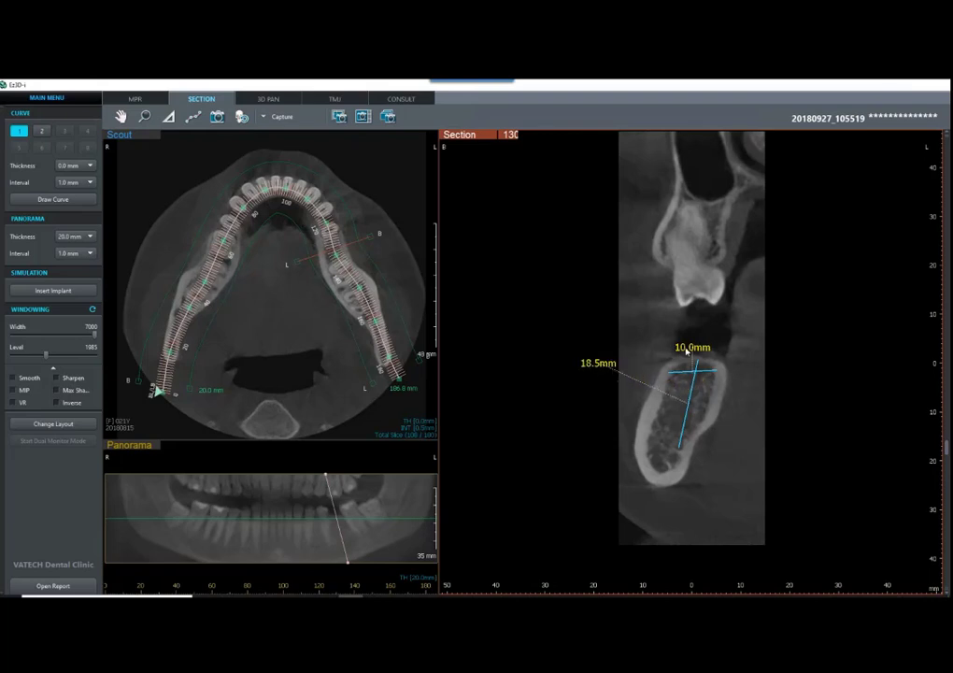
pyautogui.moveTo(686, 346); pyautogui.dragTo(590, 303)
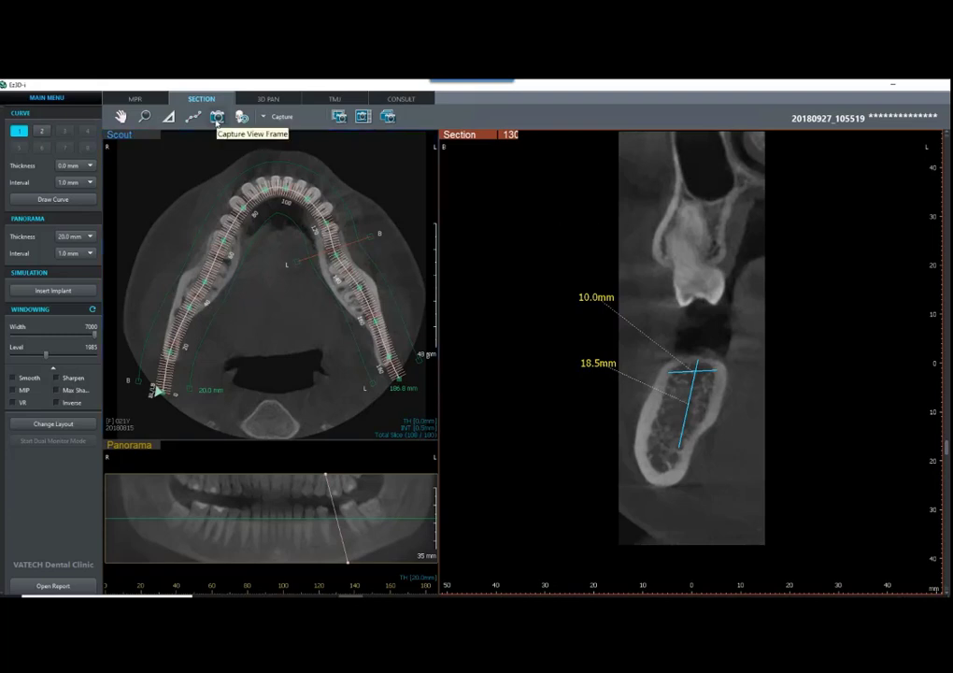
pyautogui.click(216, 117)
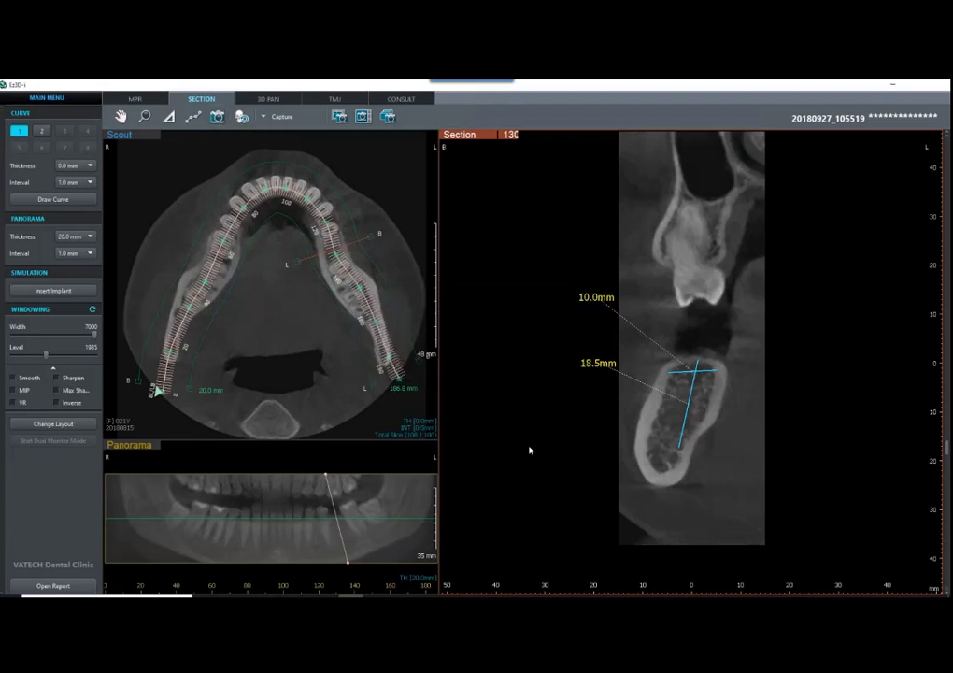
# Step: Hide the 18.5 mm height and 10.0 mm width measurements on section 130
pyautogui.rightClick(592, 367)
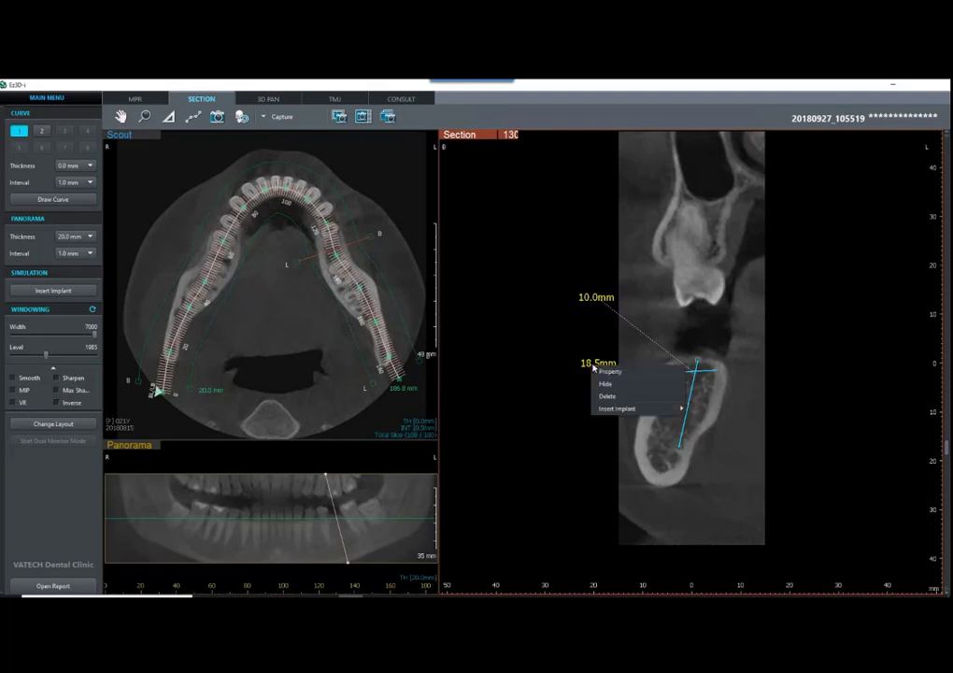
pyautogui.click(615, 387)
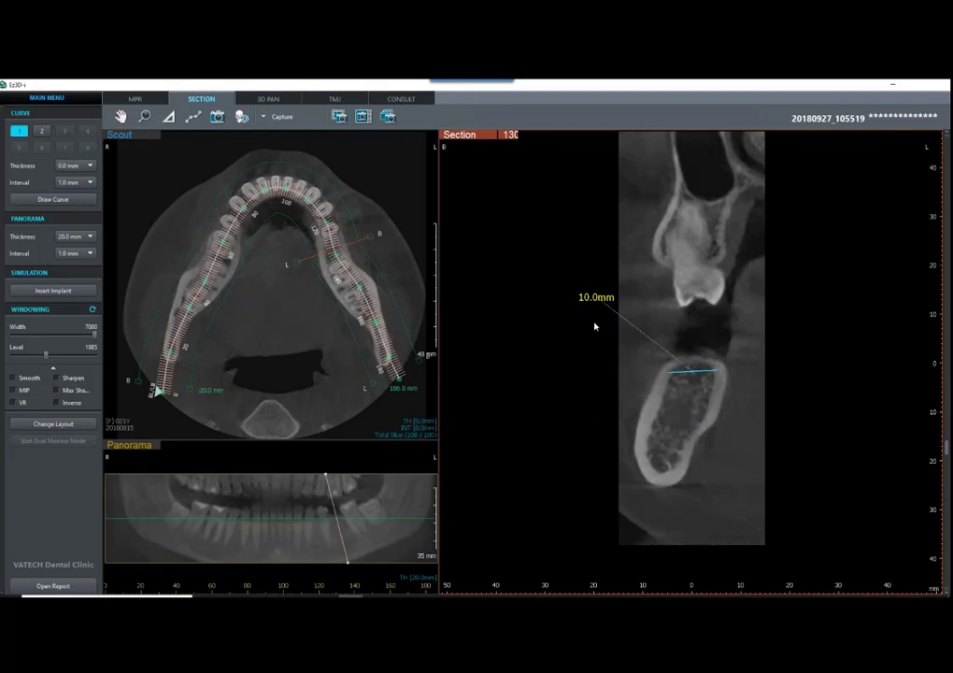
pyautogui.rightClick(591, 300)
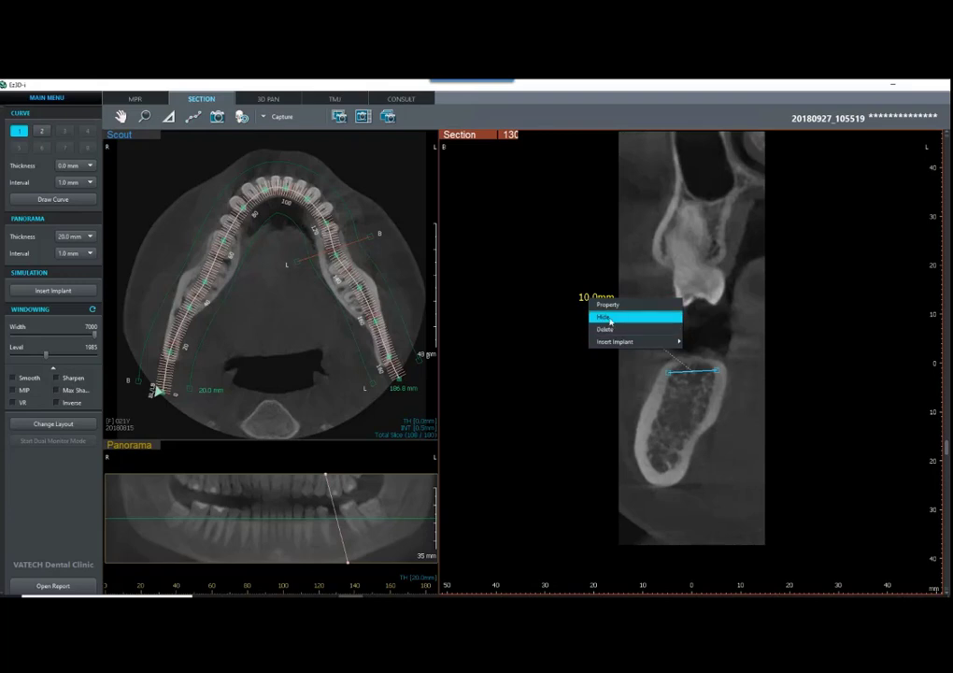
pyautogui.click(609, 319)
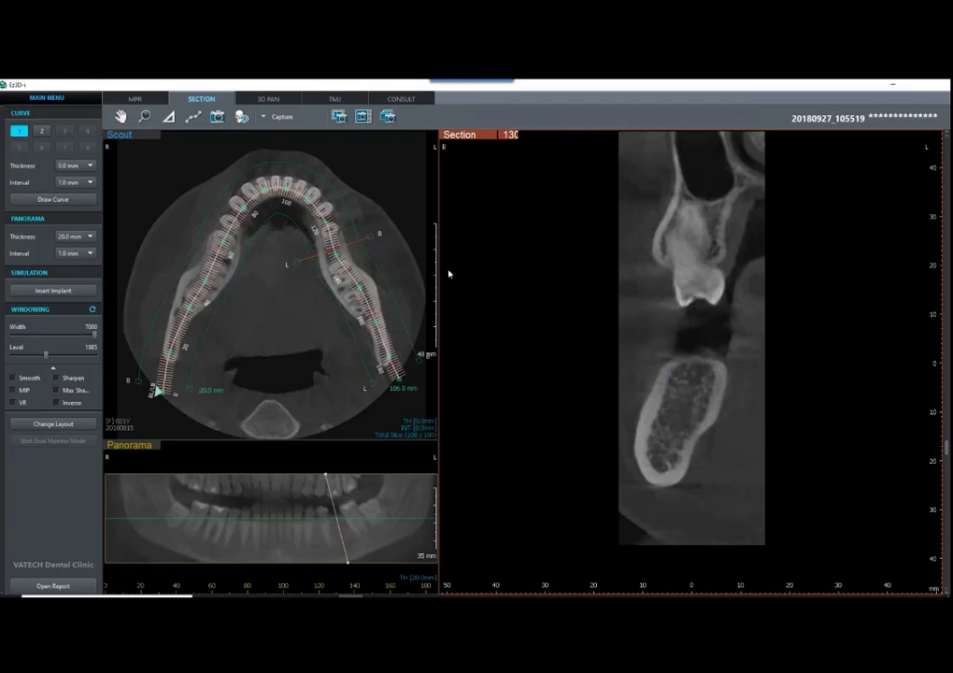
# Step: Insert a single implant at tooth 19, using Straumann's Bone Level Tapered Roxolid SLA model 021.7514 with 14 mm length
pyautogui.click(55, 298)
pyautogui.moveTo(519, 251); pyautogui.dragTo(428, 194)
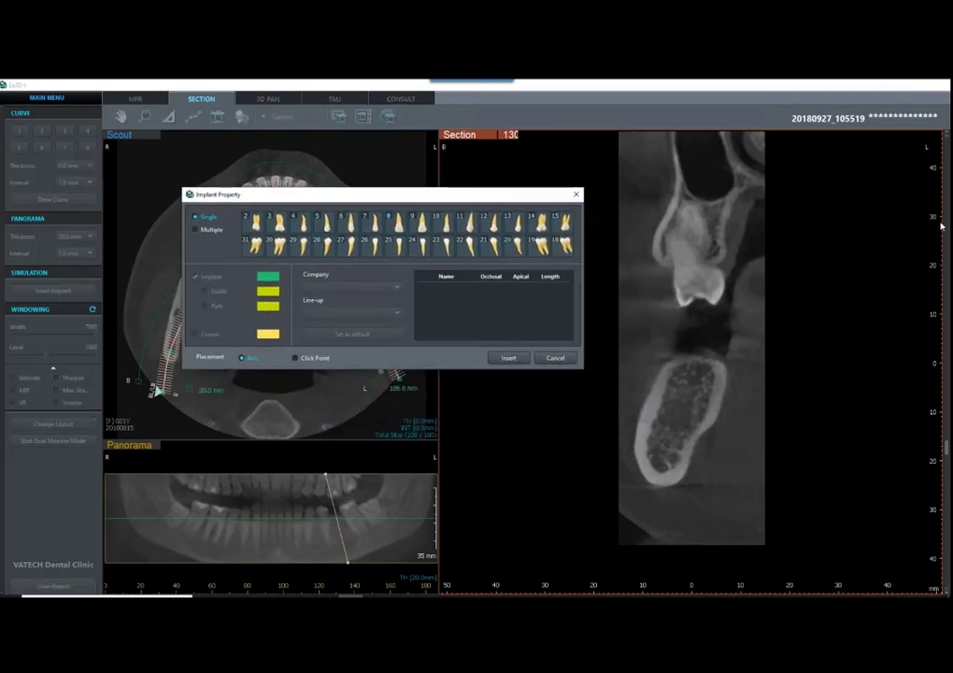
pyautogui.rightClick(883, 270)
pyautogui.click(193, 220)
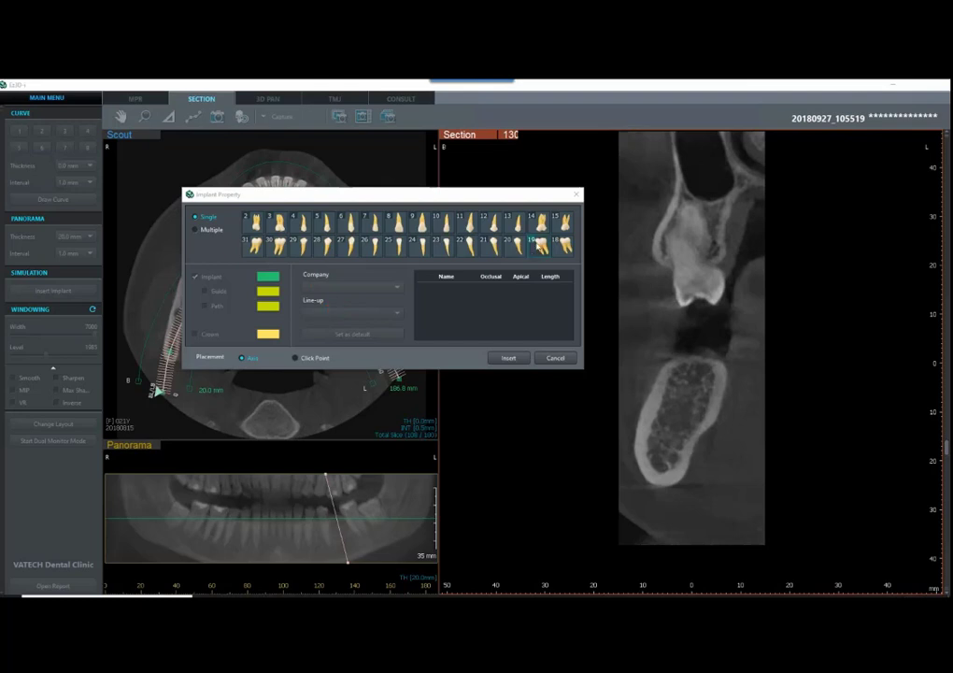
pyautogui.click(539, 245)
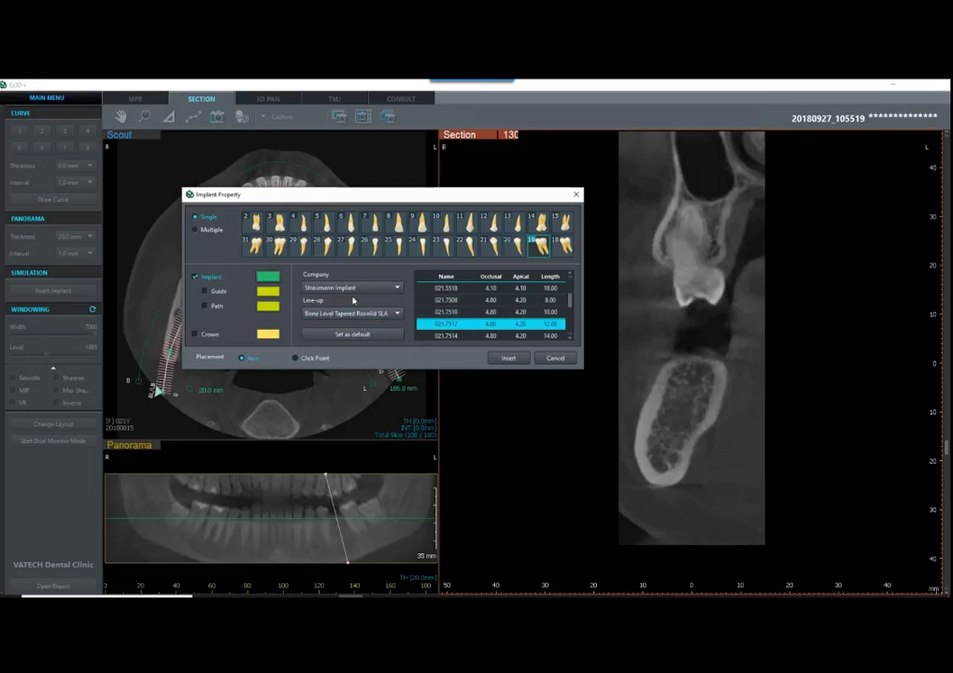
pyautogui.click(513, 245)
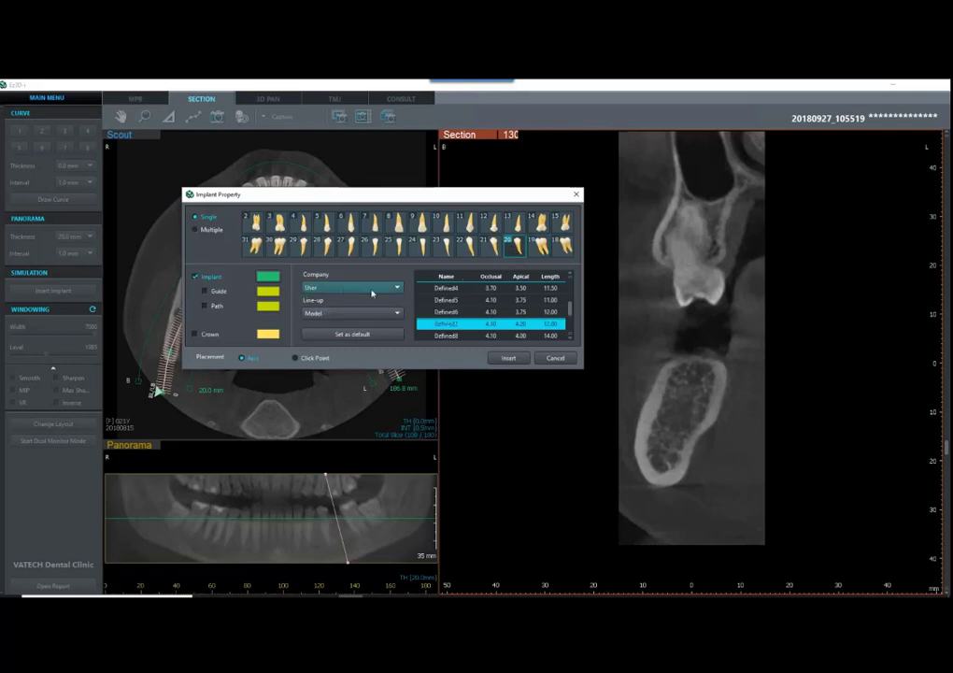
pyautogui.click(541, 247)
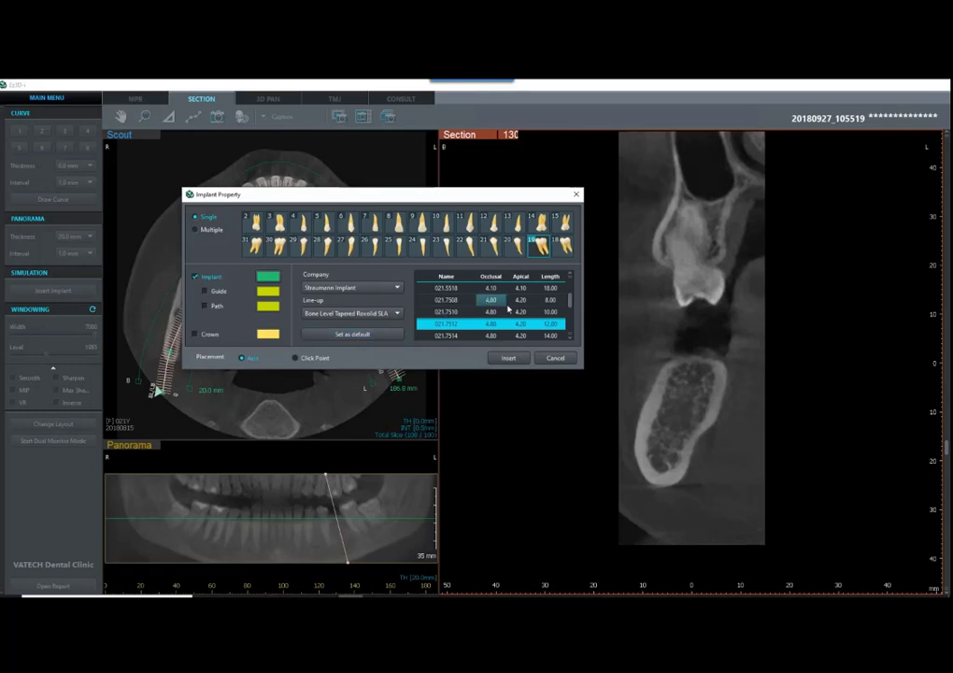
pyautogui.click(522, 336)
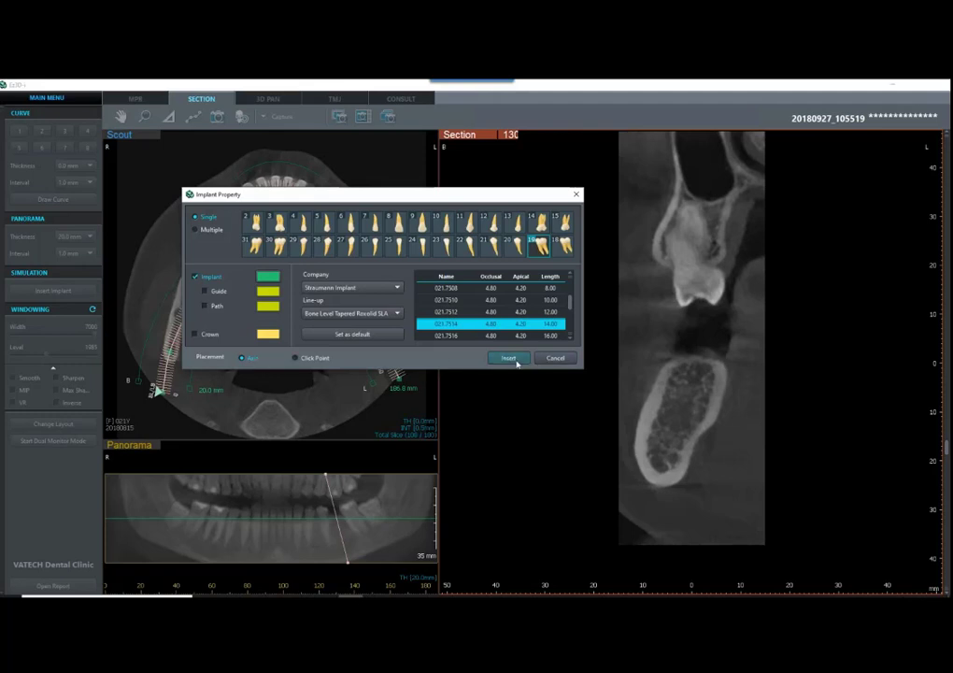
pyautogui.click(517, 361)
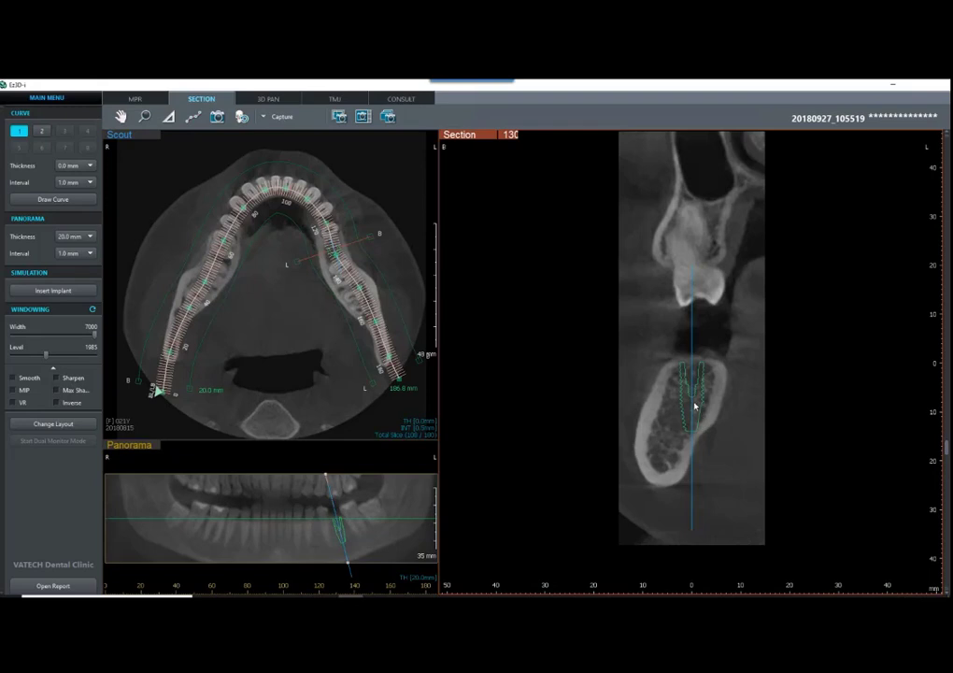
# Step: Tilt the implant along the jawbone's axis on section 130 and set its length to 12 mm with a 4.80 mm occlusal diameter
pyautogui.moveTo(693, 493); pyautogui.dragTo(677, 485)
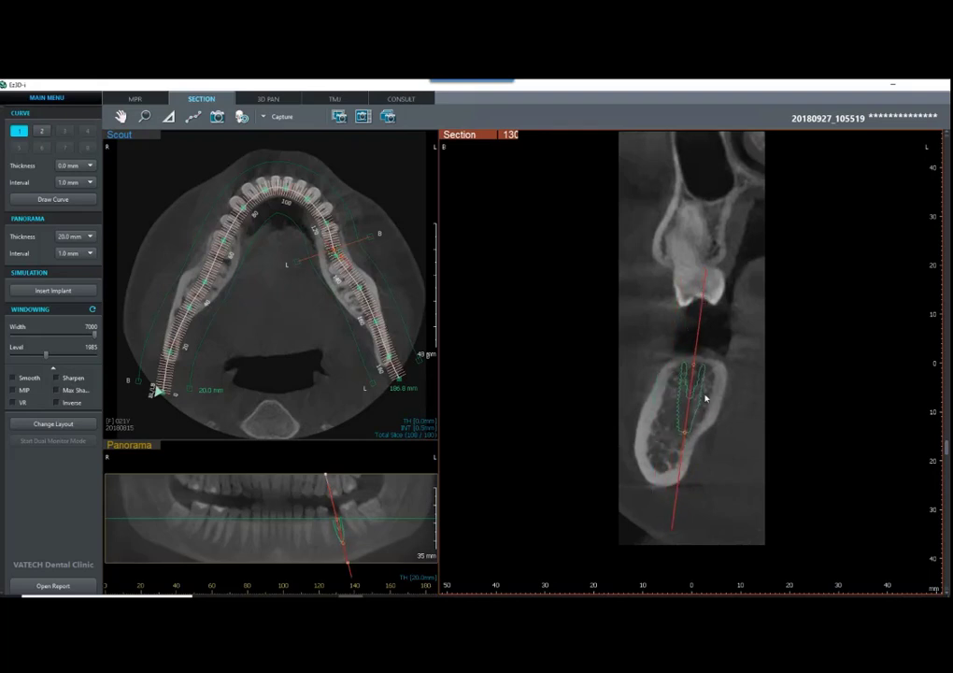
pyautogui.rightClick(690, 394)
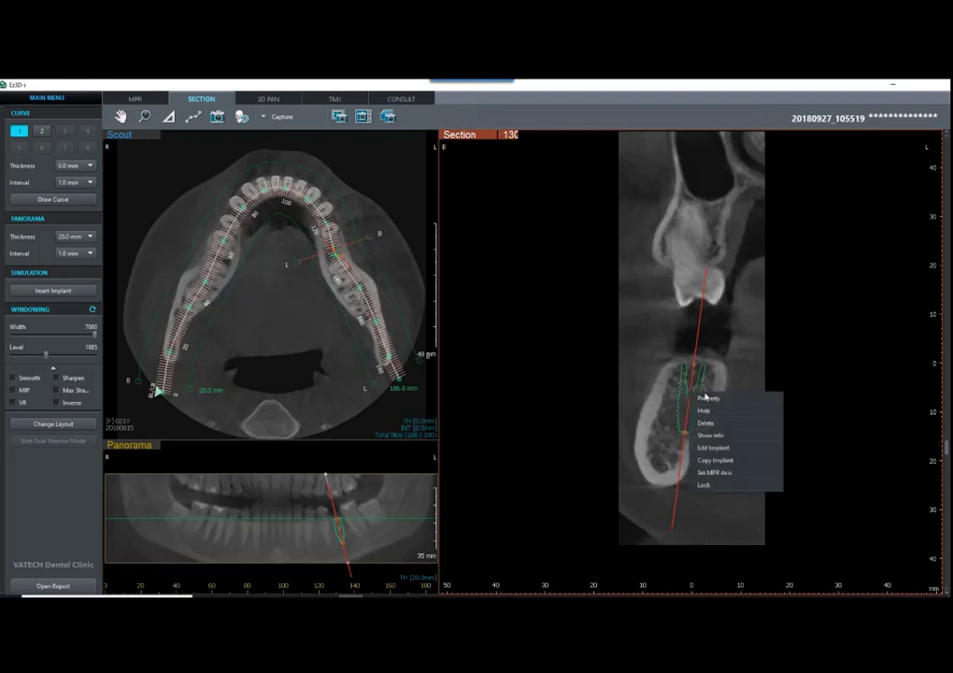
pyautogui.click(717, 448)
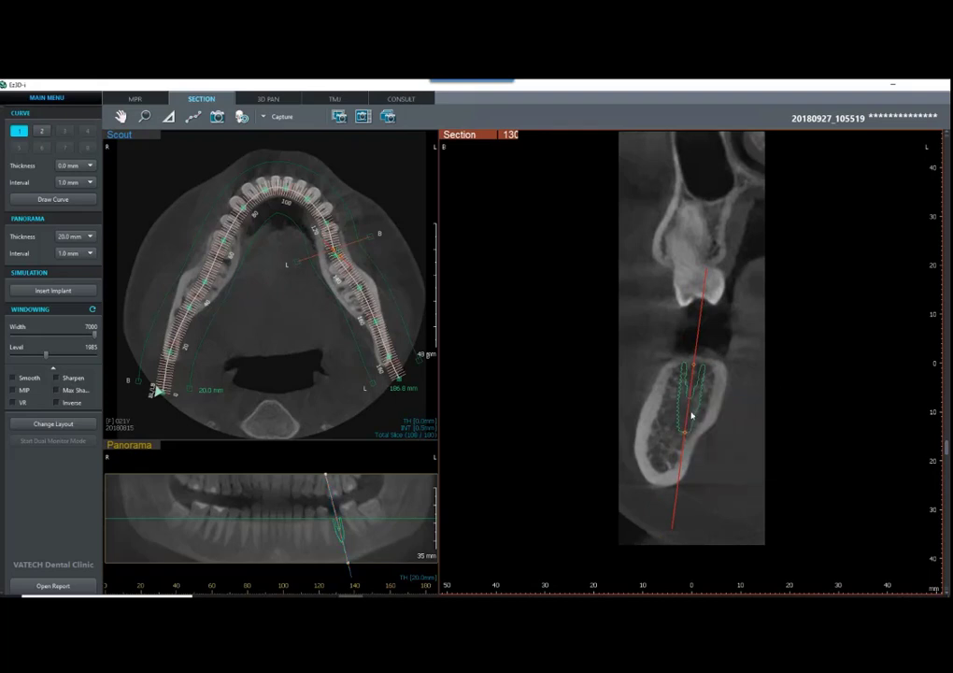
pyautogui.click(496, 307)
pyautogui.click(480, 359)
pyautogui.click(481, 359)
pyautogui.click(481, 358)
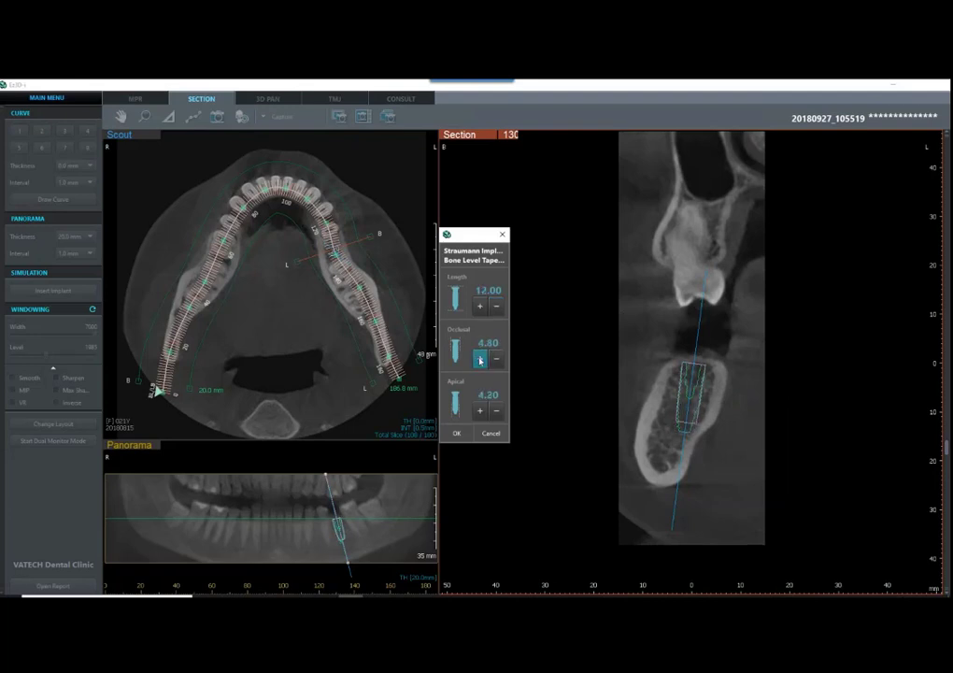
pyautogui.click(458, 434)
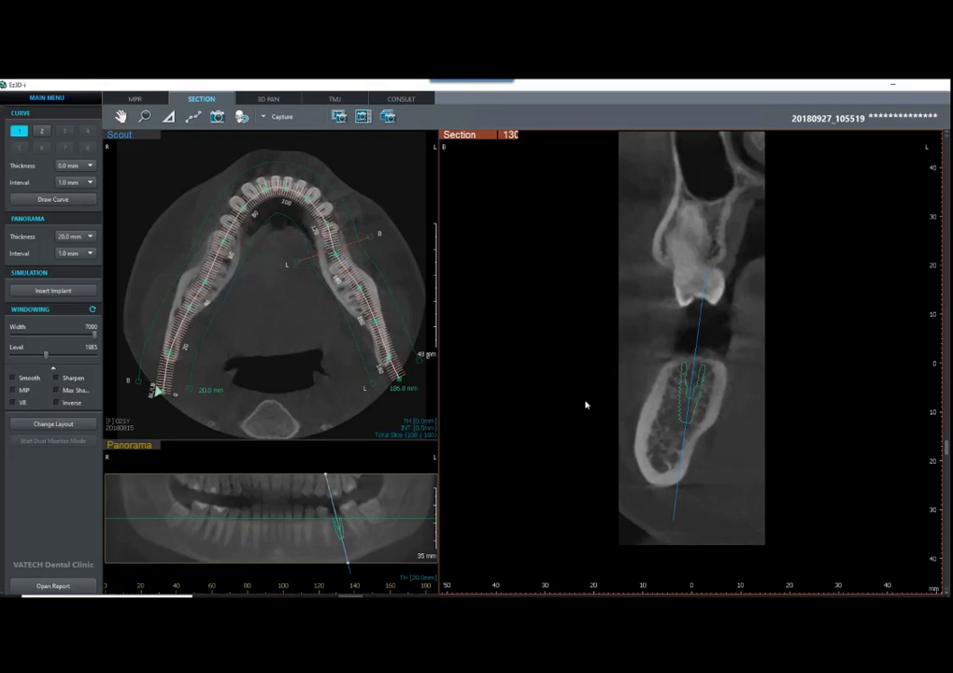
# Step: Measure the gap width between the teeth above the implant on the enlarged panorama, and delete that measurement
pyautogui.doubleClick(142, 452)
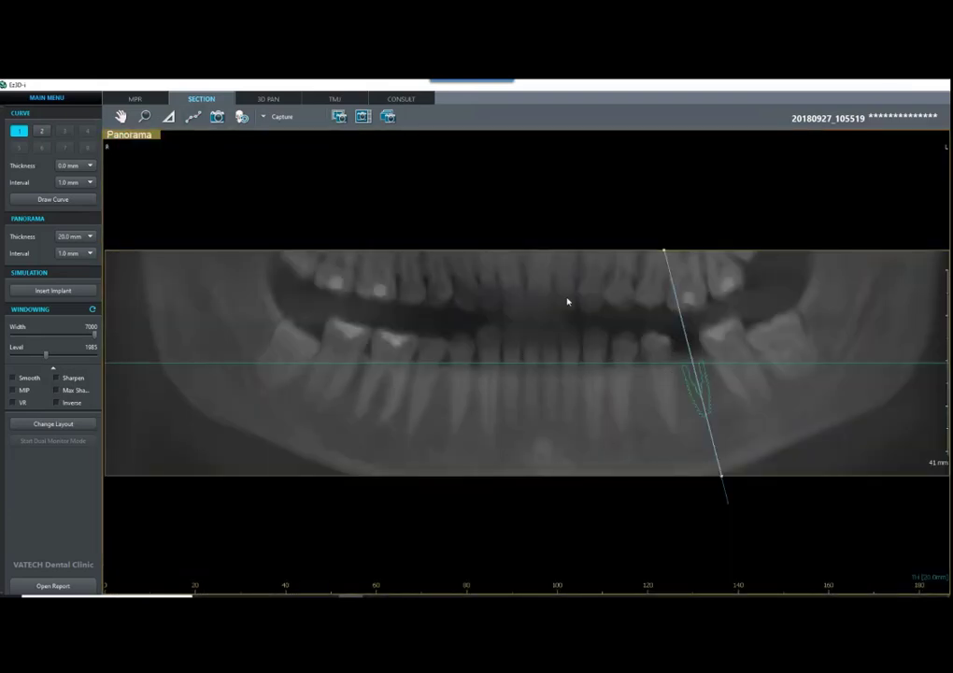
pyautogui.click(169, 118)
pyautogui.click(674, 357)
pyautogui.click(704, 350)
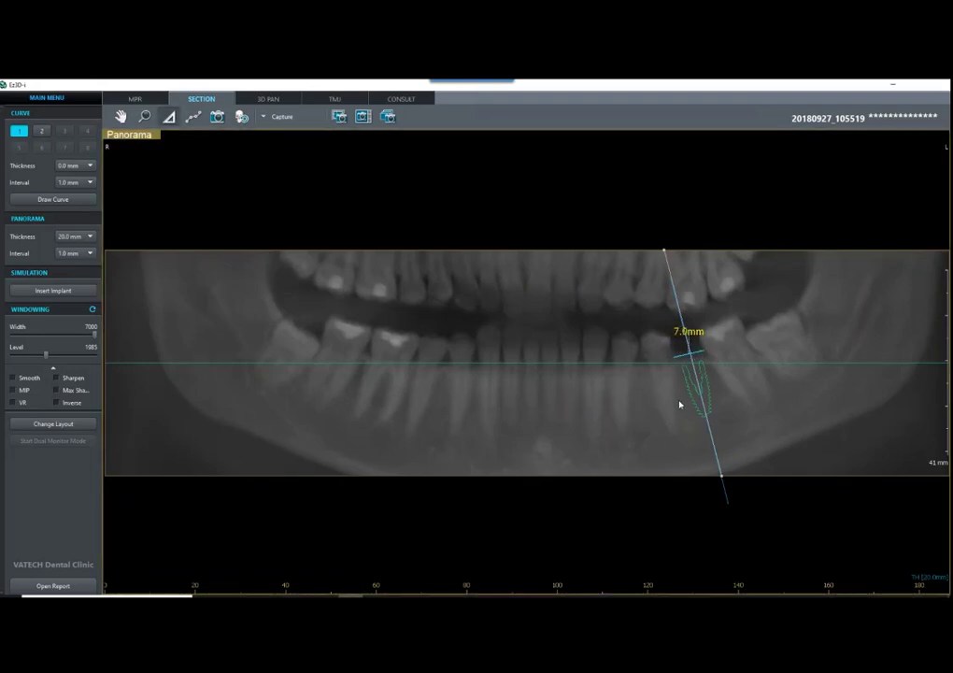
pyautogui.click(701, 354)
pyautogui.rightClick(699, 334)
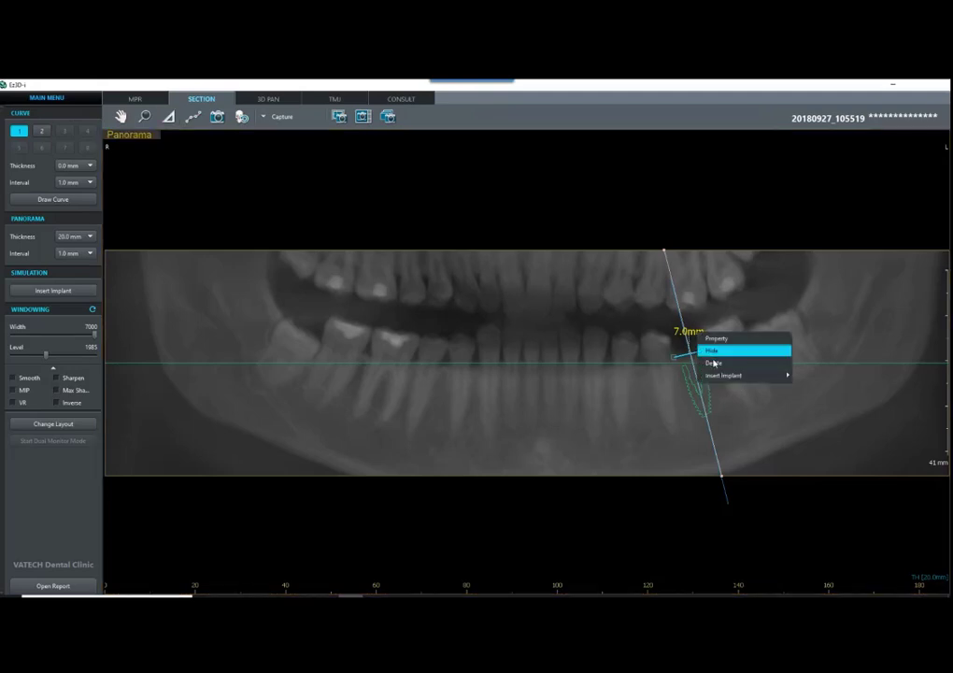
pyautogui.click(715, 362)
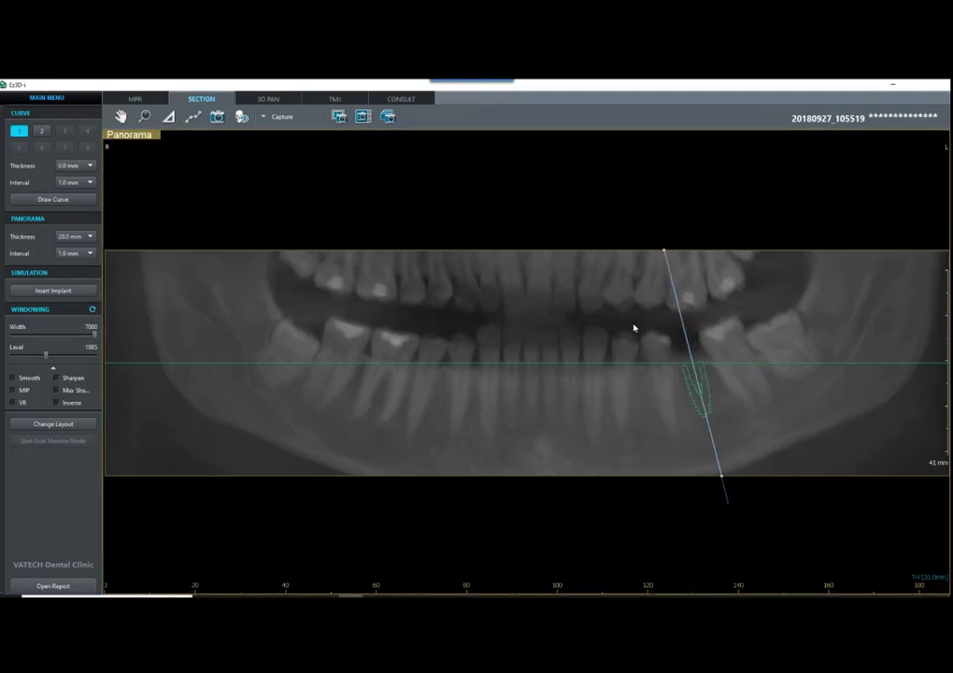
pyautogui.doubleClick(146, 138)
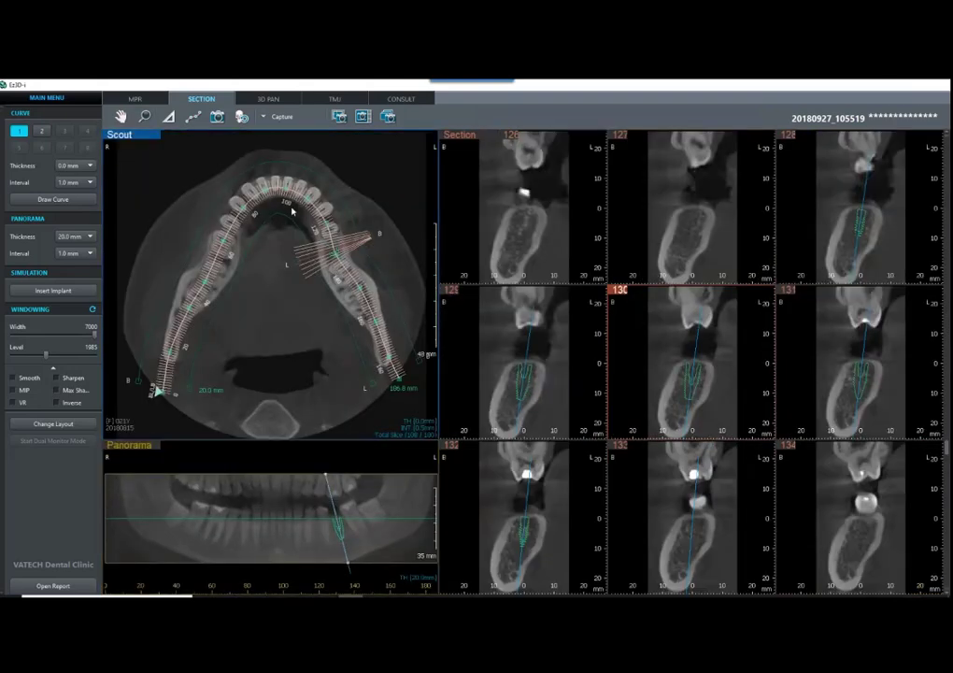
# Step: Step the nine-section grid between sections 126 and 135 to examine the implant's position relative to the bone and neighbouring teeth
pyautogui.scroll(3, 653, 370)
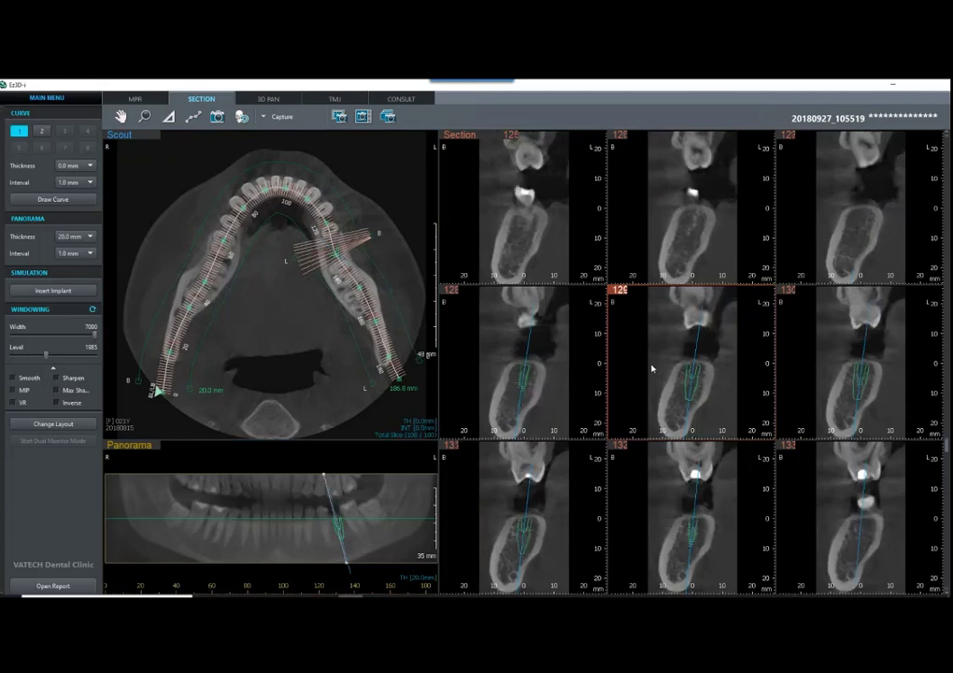
pyautogui.scroll(1, 650, 368)
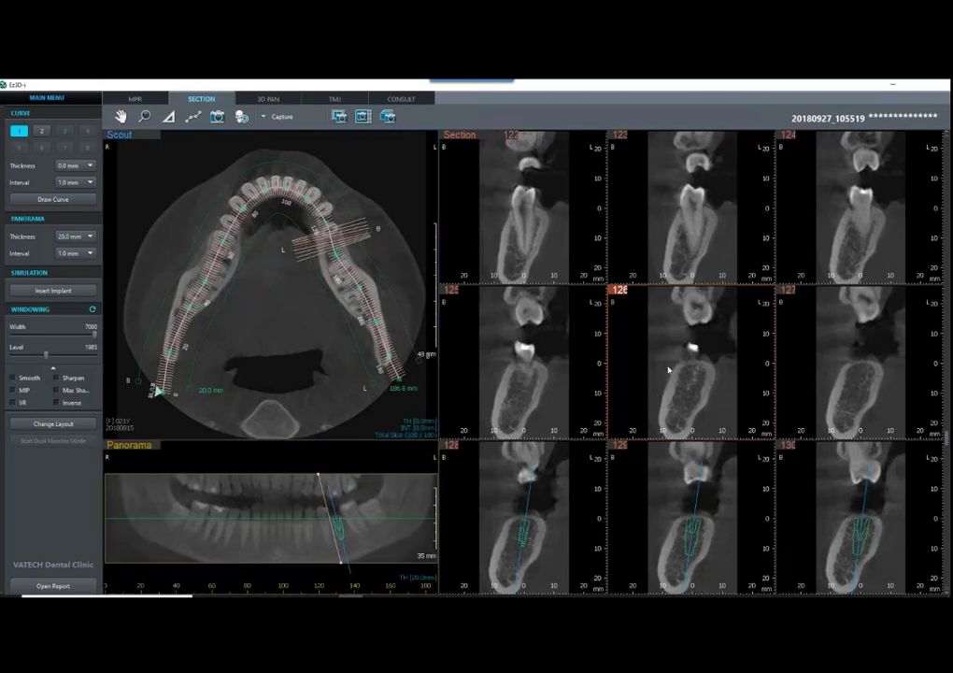
pyautogui.scroll(-1, 668, 370)
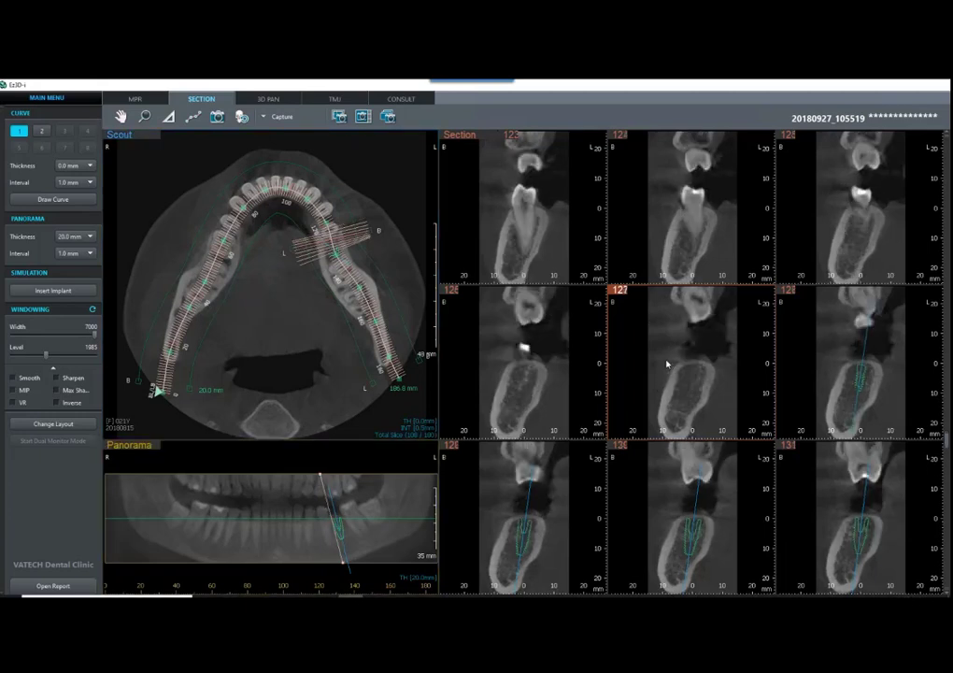
pyautogui.scroll(-3, 668, 362)
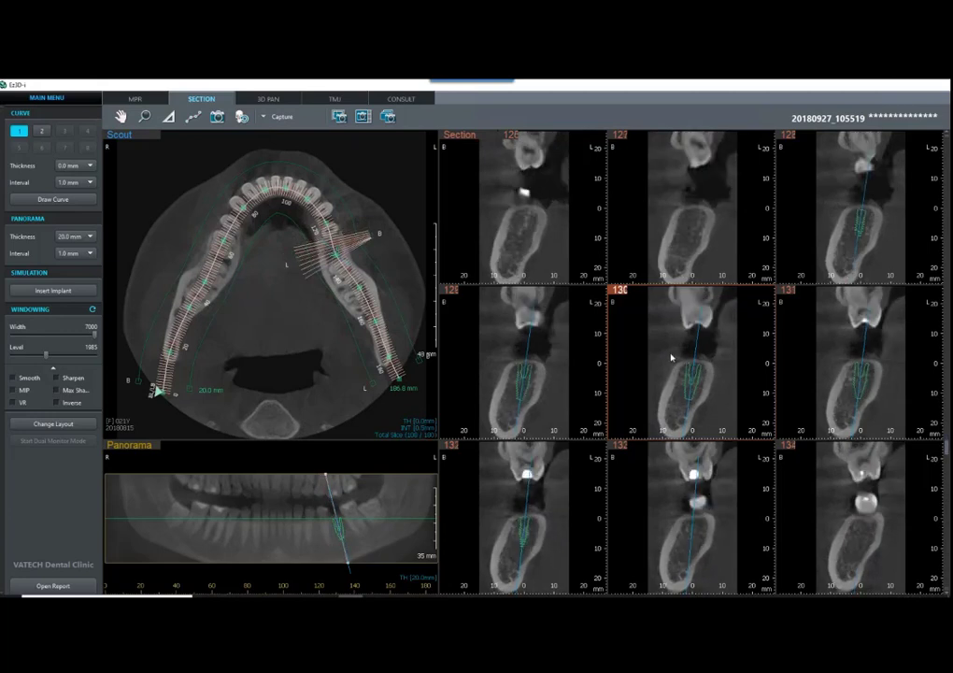
pyautogui.scroll(-4, 670, 357)
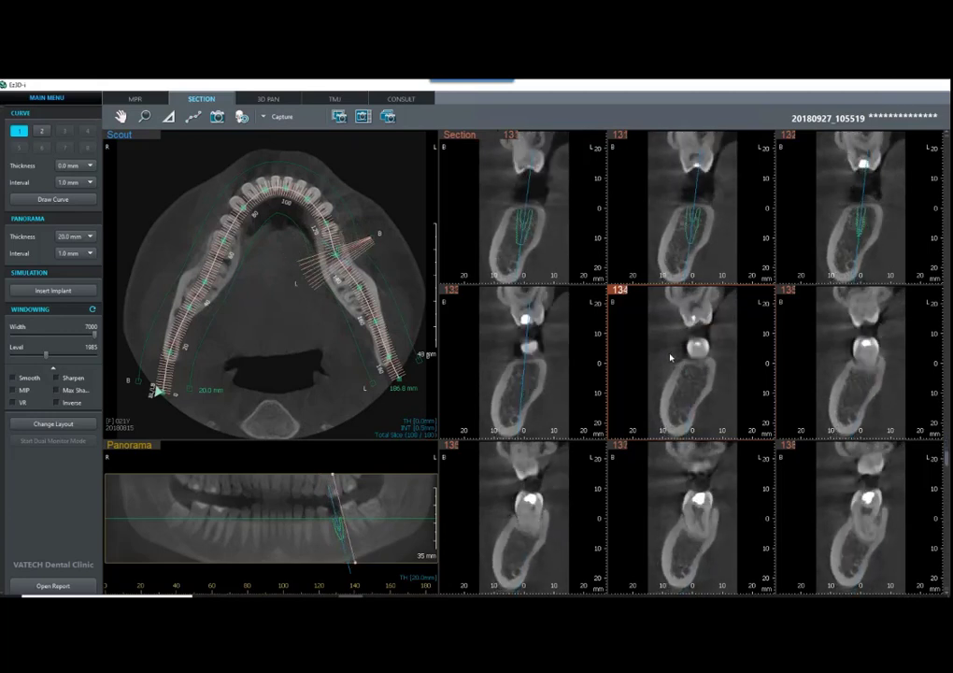
pyautogui.scroll(-1, 669, 357)
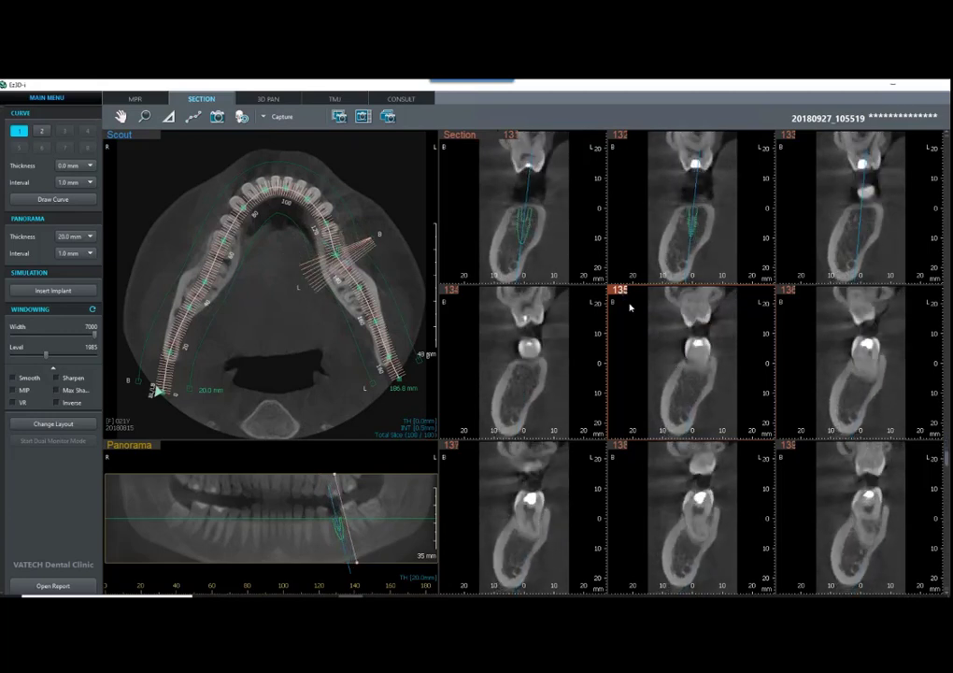
pyautogui.scroll(3, 692, 370)
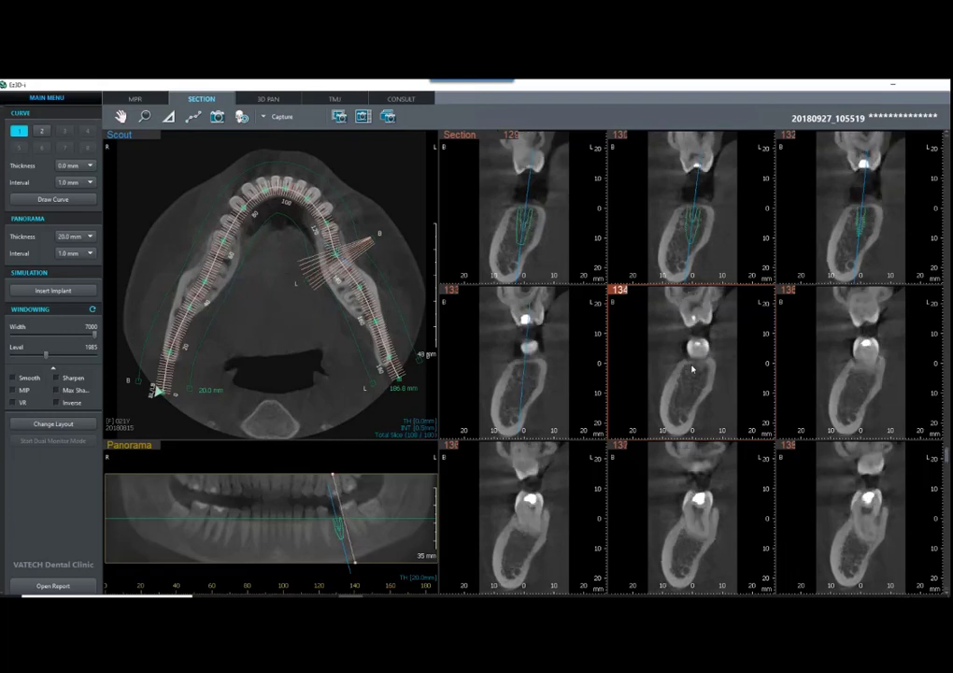
pyautogui.scroll(3, 693, 370)
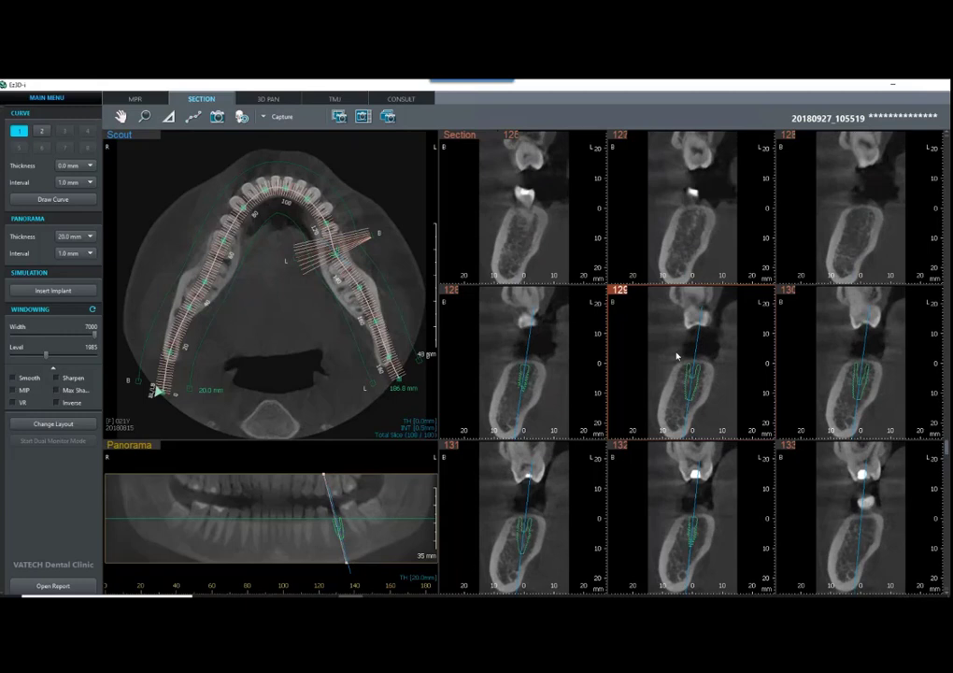
pyautogui.scroll(-1, 674, 359)
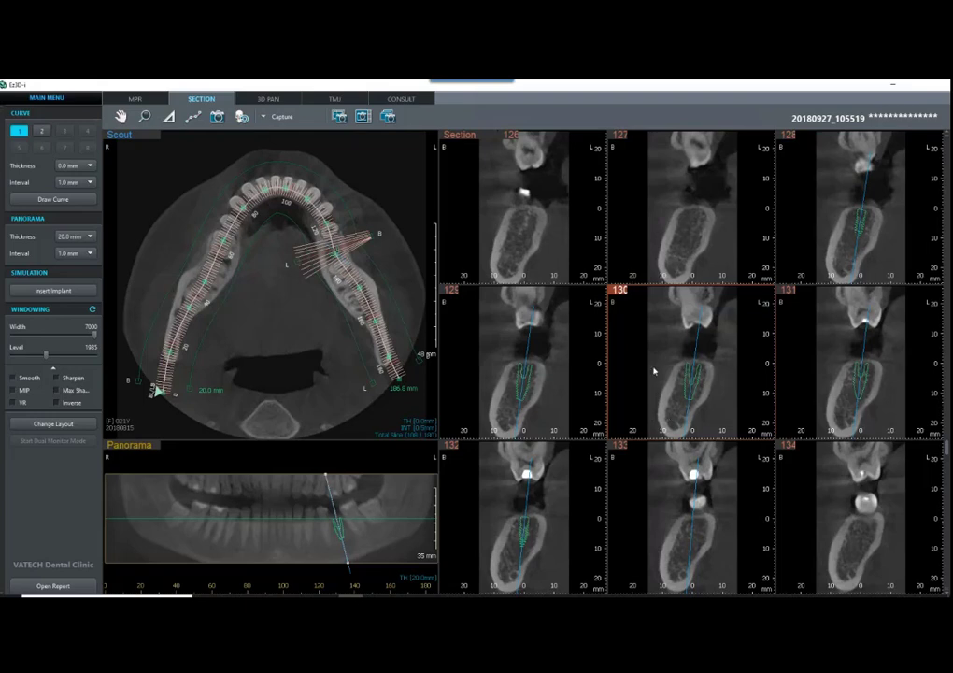
# Step: Enlarge section 130 and examine the nerve canal below the implant, following it through the sections back to section 150
pyautogui.doubleClick(654, 373)
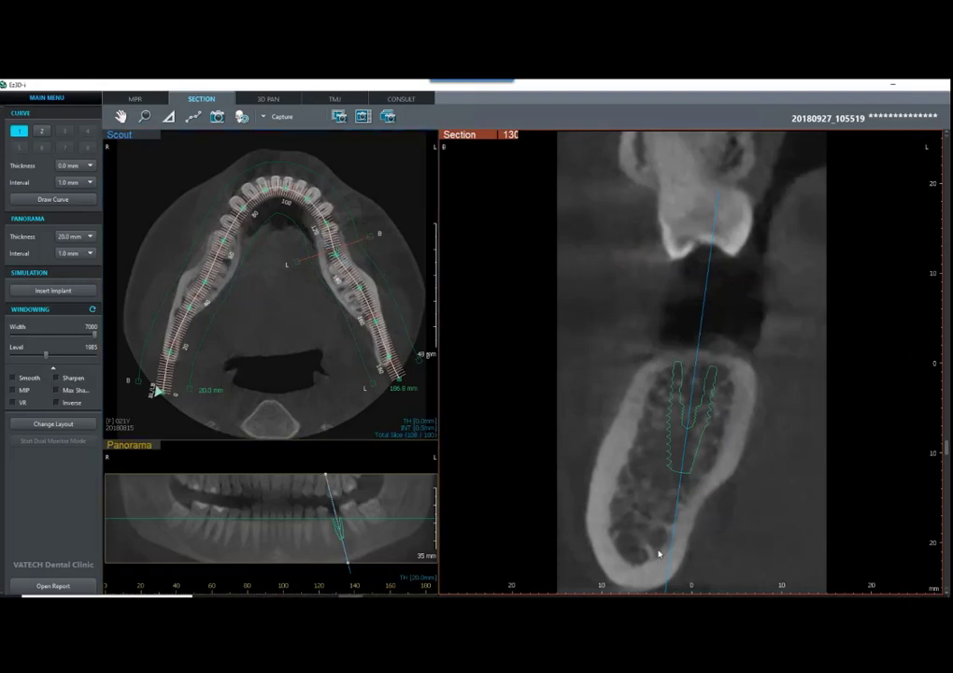
pyautogui.scroll(3, 628, 494)
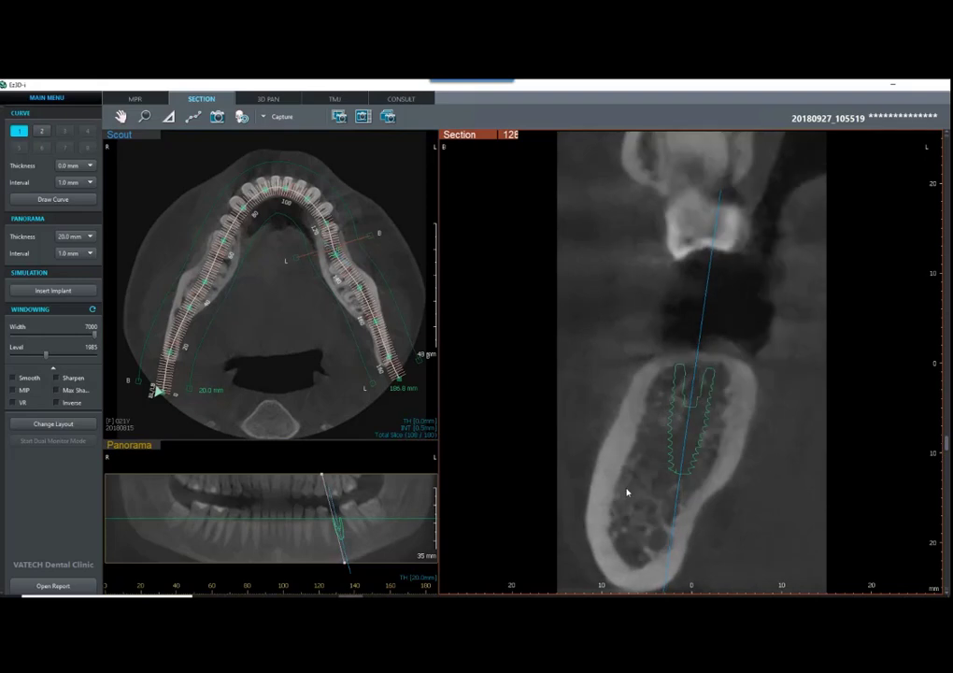
pyautogui.scroll(-5, 635, 490)
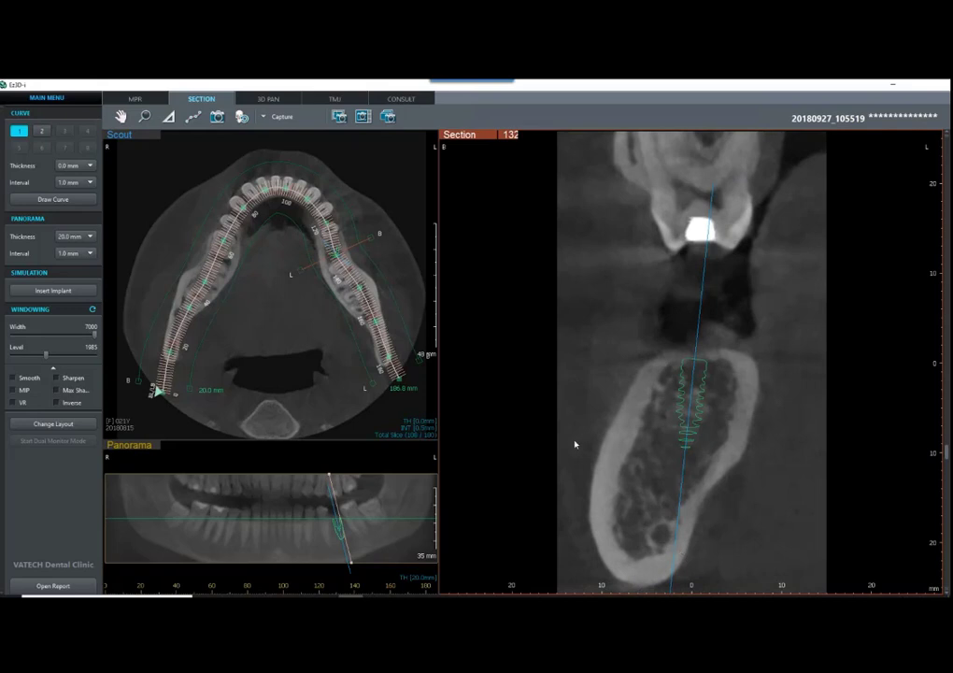
pyautogui.scroll(-7, 604, 436)
pyautogui.scroll(-9, 607, 437)
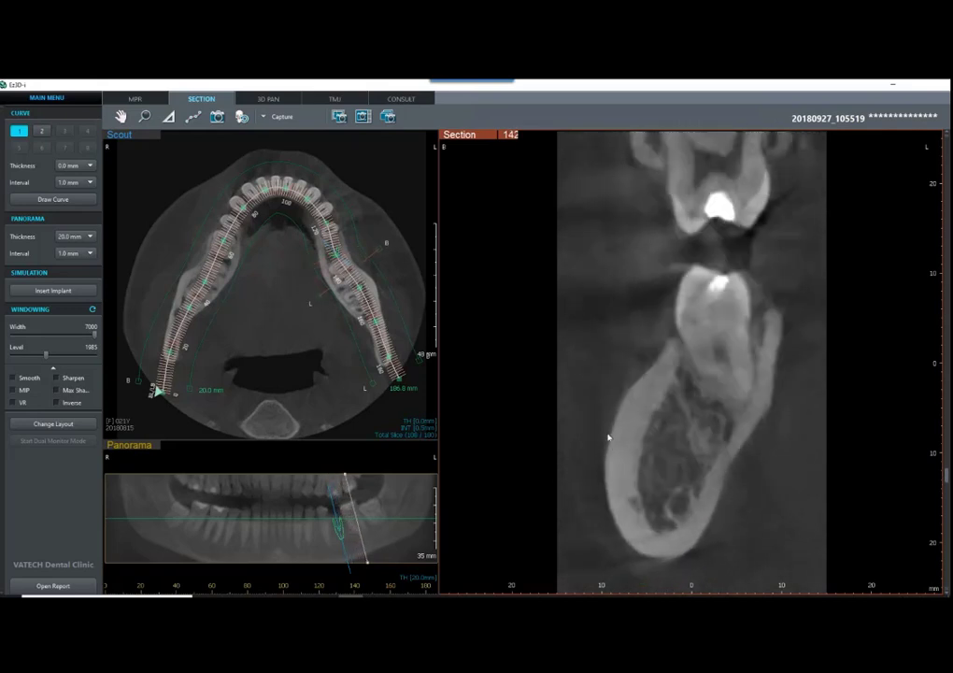
pyautogui.scroll(-10, 606, 432)
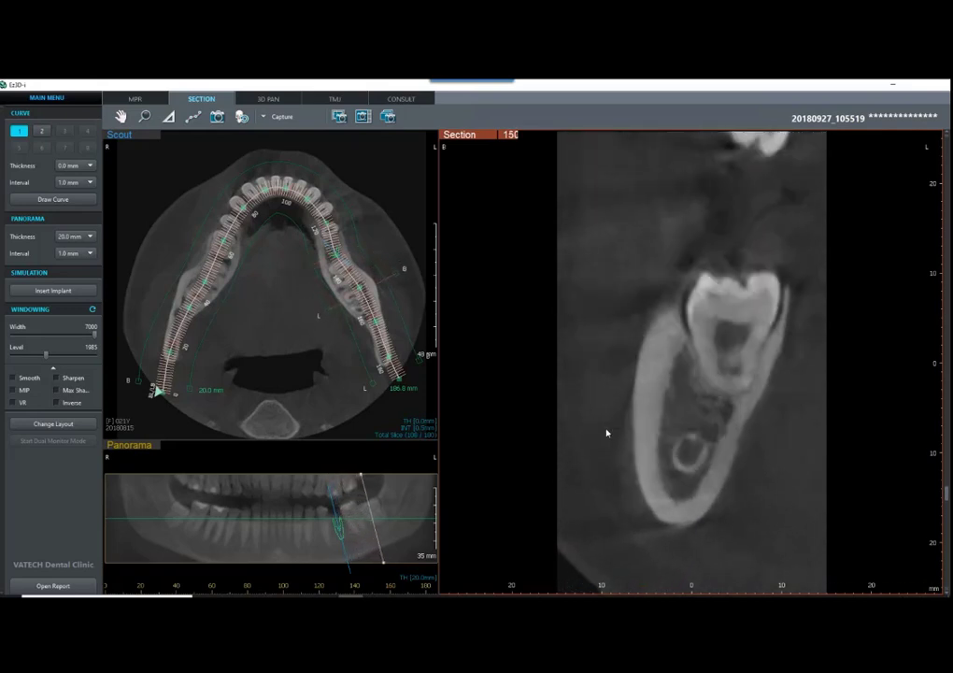
# Step: Start tracing the left nerve canal with Draw Canal, tilting the section line and placing points through the canal from section 163 to 145
pyautogui.scroll(-5, 602, 424)
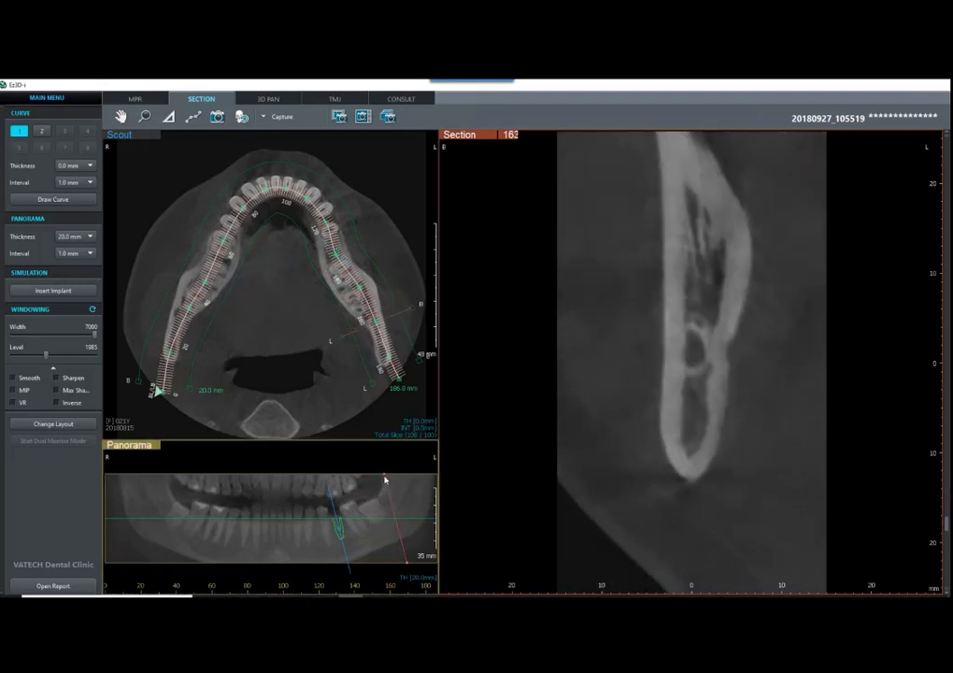
pyautogui.moveTo(383, 479); pyautogui.dragTo(377, 481)
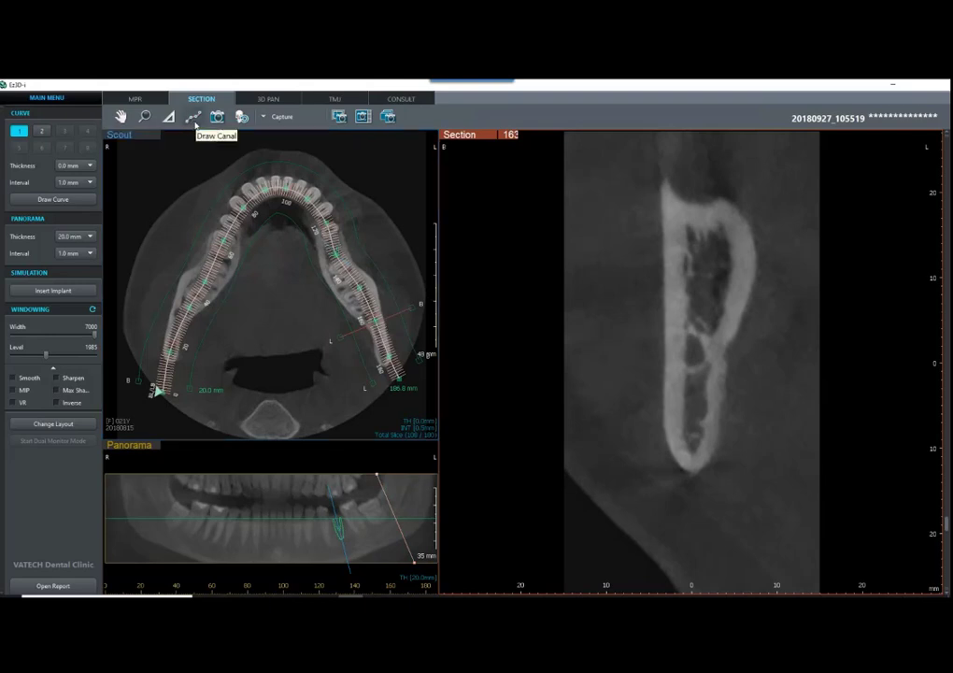
pyautogui.click(193, 117)
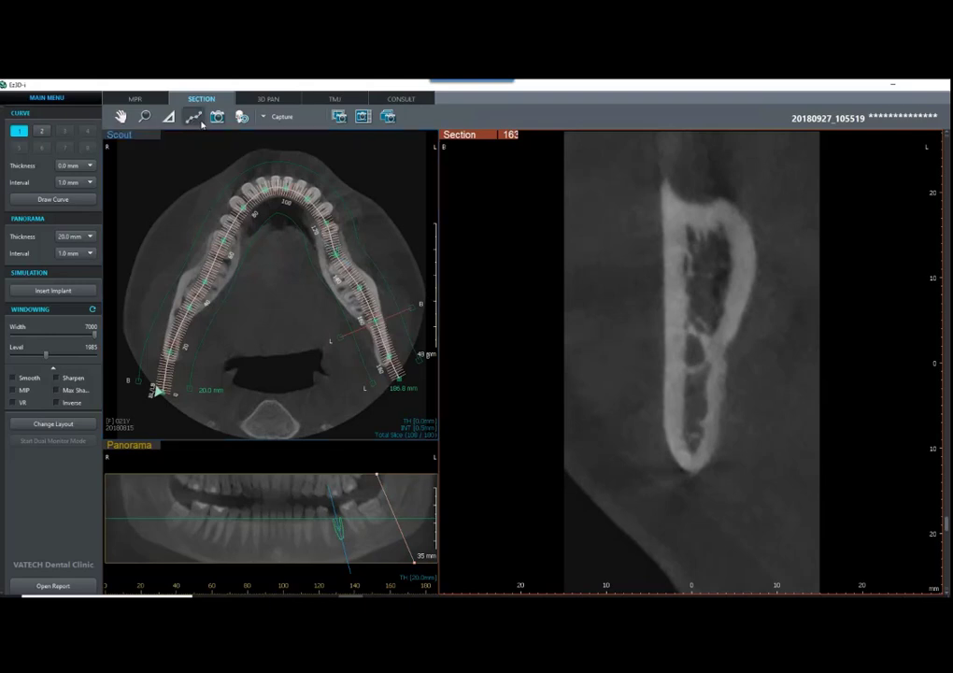
pyautogui.click(696, 355)
pyautogui.scroll(4, 696, 391)
pyautogui.click(696, 391)
pyautogui.scroll(4, 696, 411)
pyautogui.click(693, 417)
pyautogui.scroll(5, 632, 408)
pyautogui.click(692, 447)
pyautogui.scroll(5, 642, 456)
pyautogui.click(691, 474)
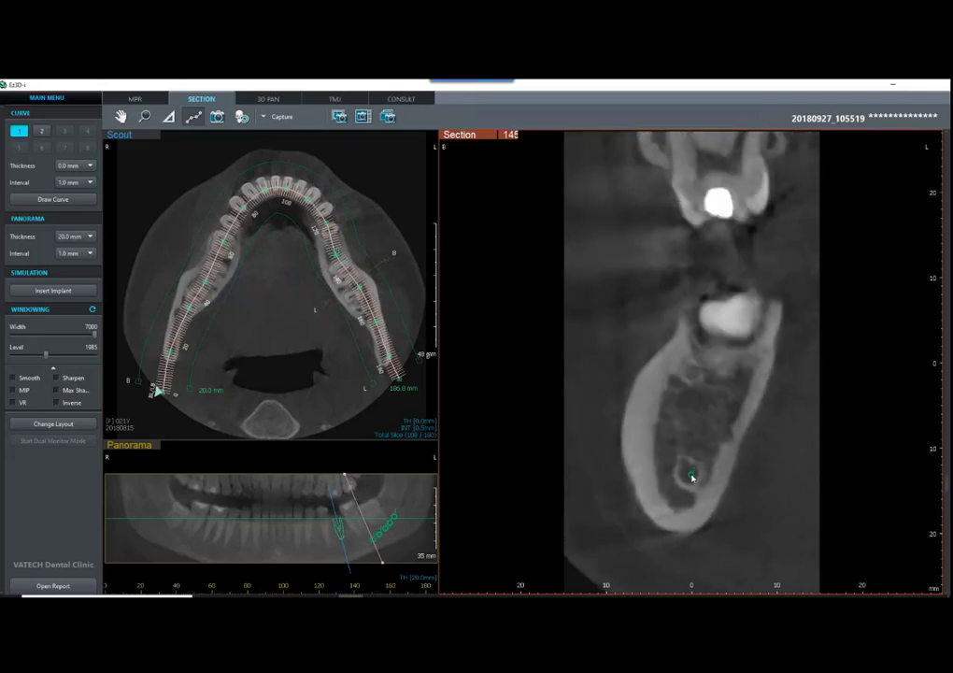
# Step: Continue the left canal trace forward through the sections below the implant and end it at the canal's exit on section 114
pyautogui.scroll(6, 596, 434)
pyautogui.click(682, 505)
pyautogui.scroll(5, 591, 444)
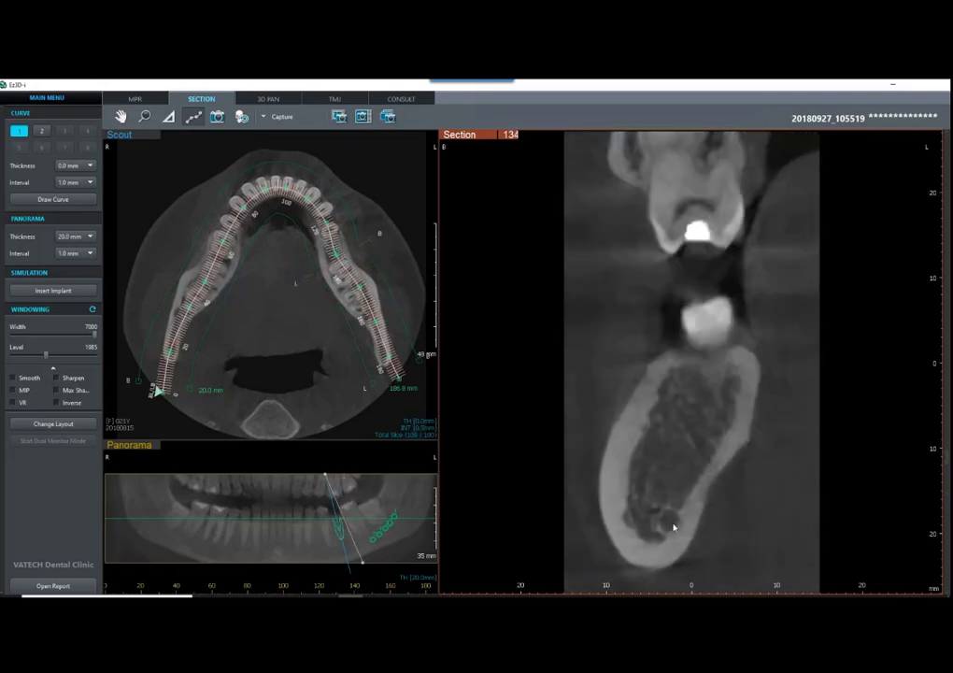
pyautogui.scroll(5, 600, 448)
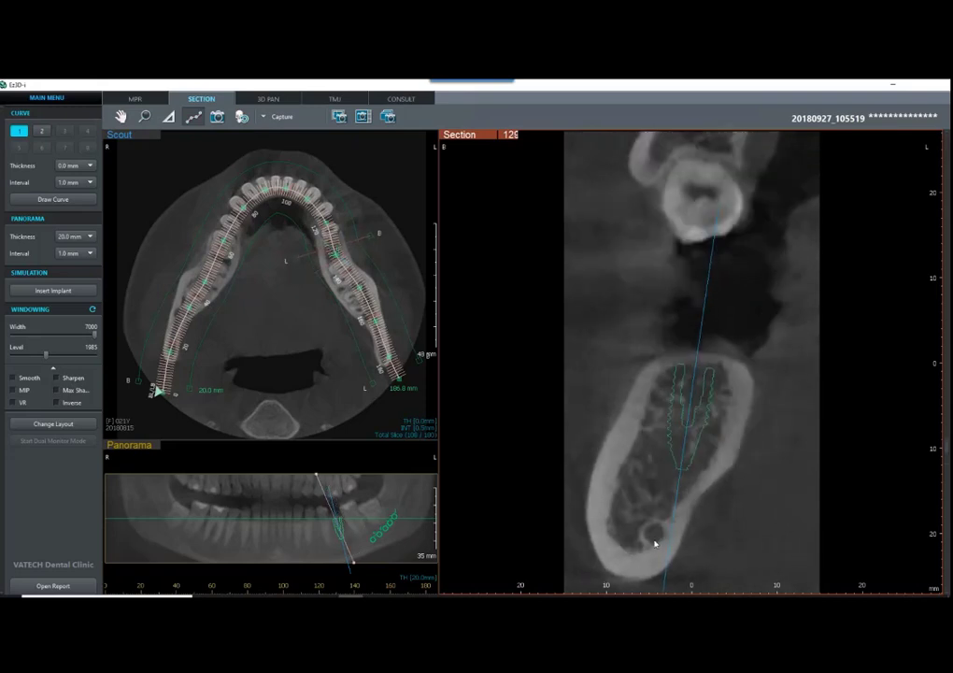
pyautogui.scroll(5, 580, 475)
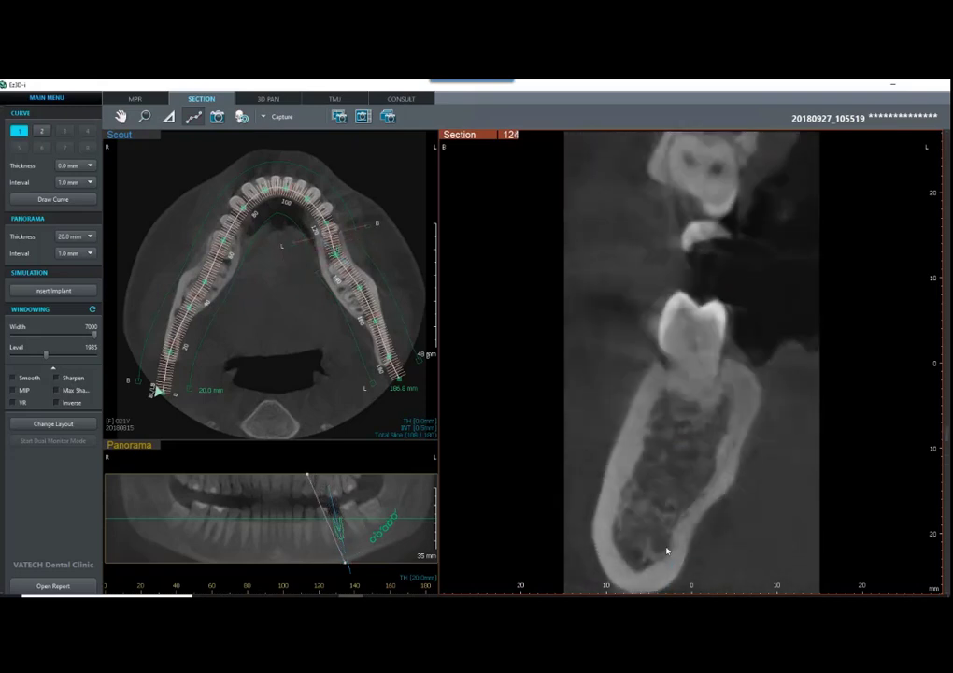
pyautogui.scroll(2, 702, 556)
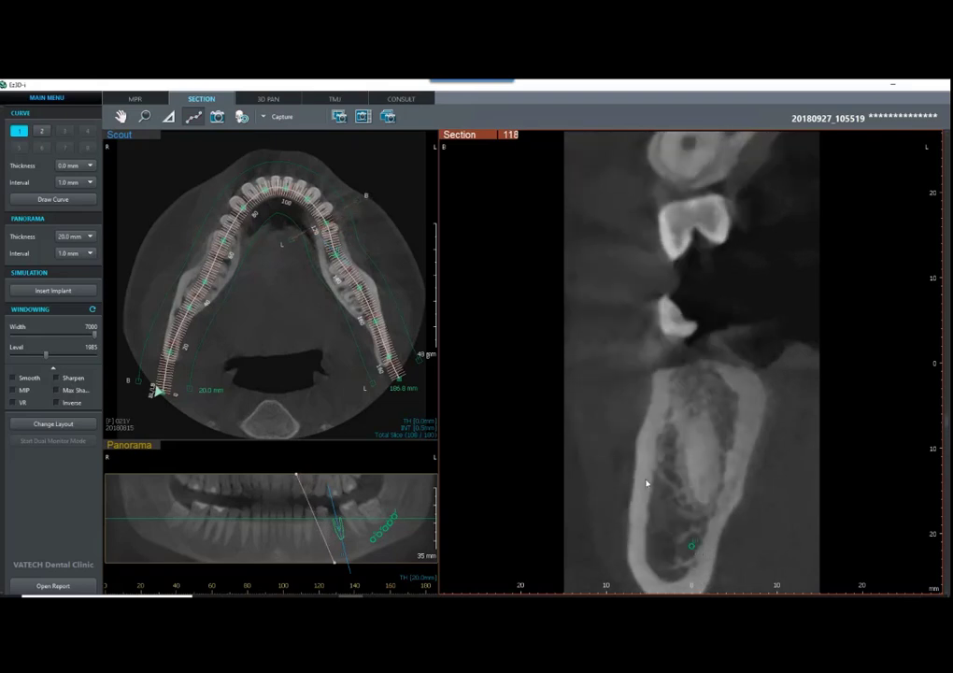
pyautogui.scroll(5, 651, 485)
pyautogui.scroll(2, 687, 513)
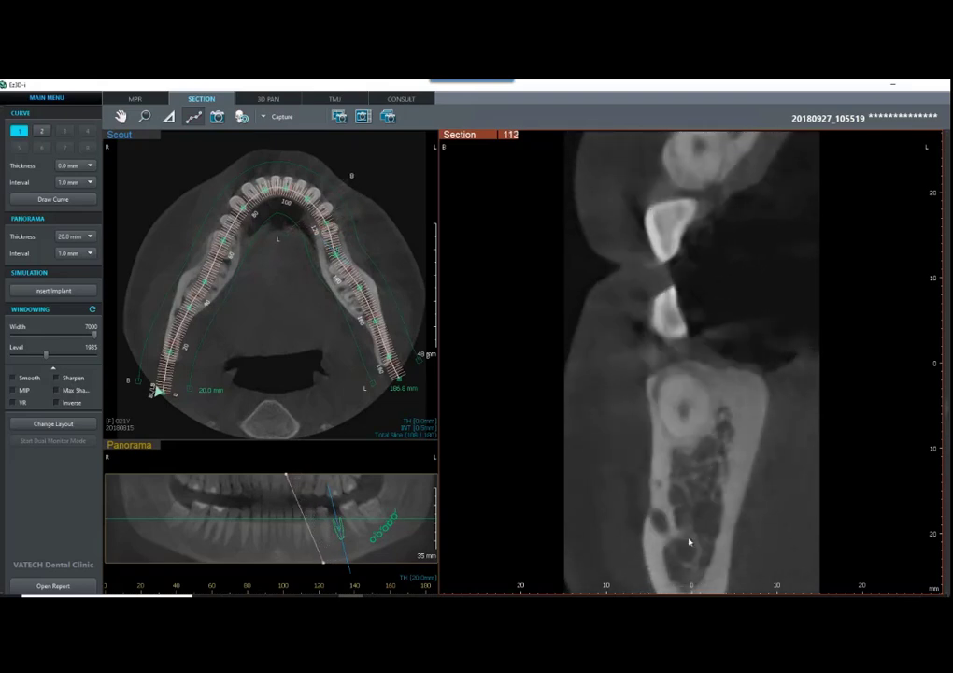
pyautogui.scroll(-2, 635, 473)
pyautogui.doubleClick(649, 503)
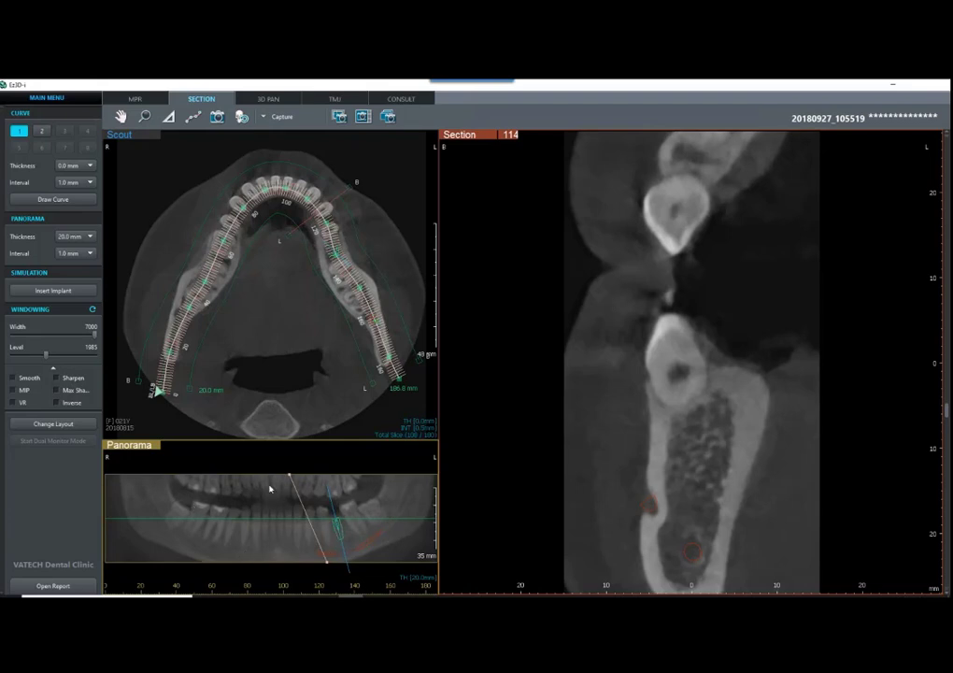
# Step: Straighten the section line on the panorama and examine the traced left nerve canal relative to the implant on the enlarged panorama
pyautogui.moveTo(290, 475); pyautogui.dragTo(305, 475)
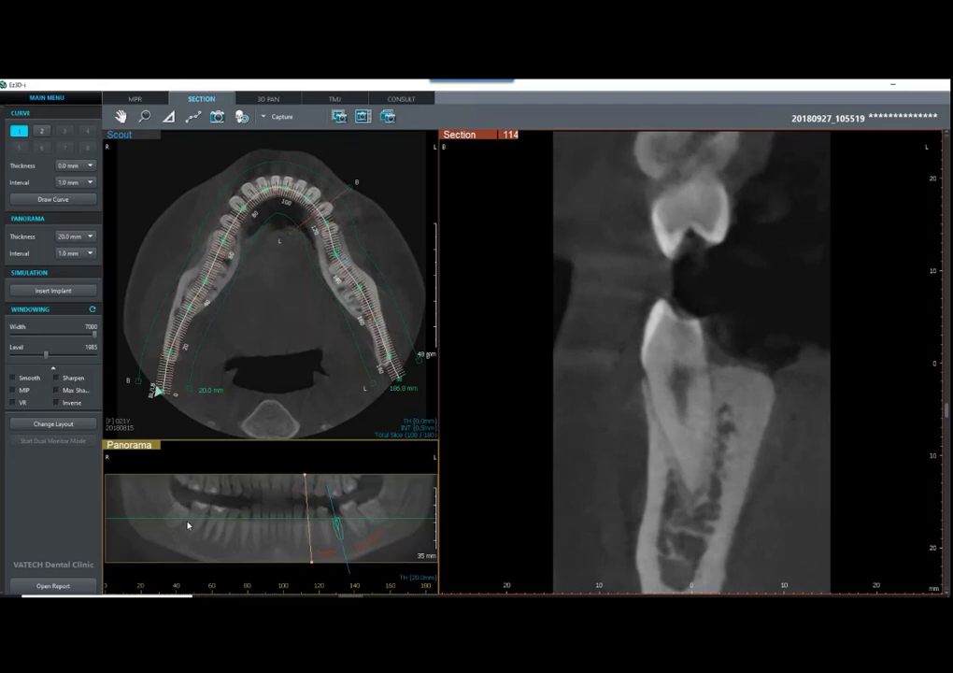
pyautogui.doubleClick(139, 450)
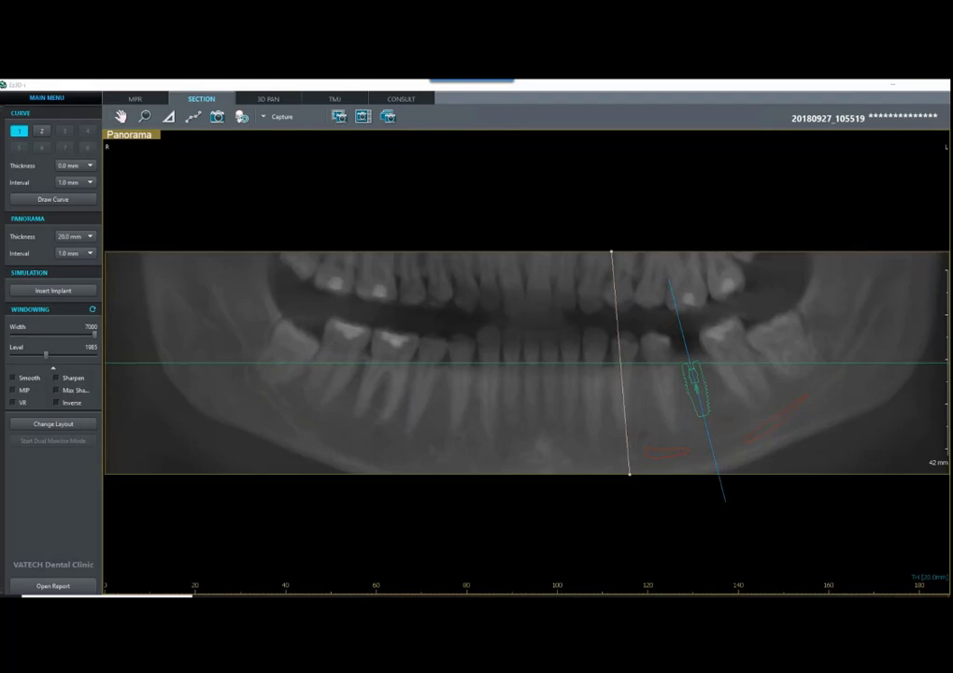
pyautogui.doubleClick(136, 137)
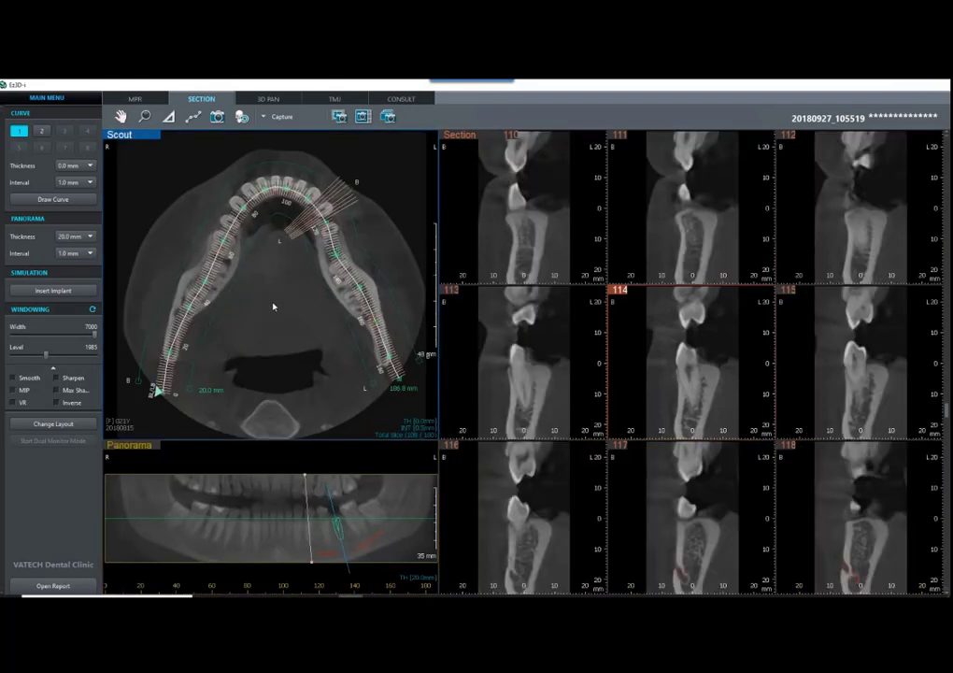
# Step: Draw a third arch curve on scout slice 110 along the right half of the lower jaw, from its back end to the front midline
pyautogui.click(74, 199)
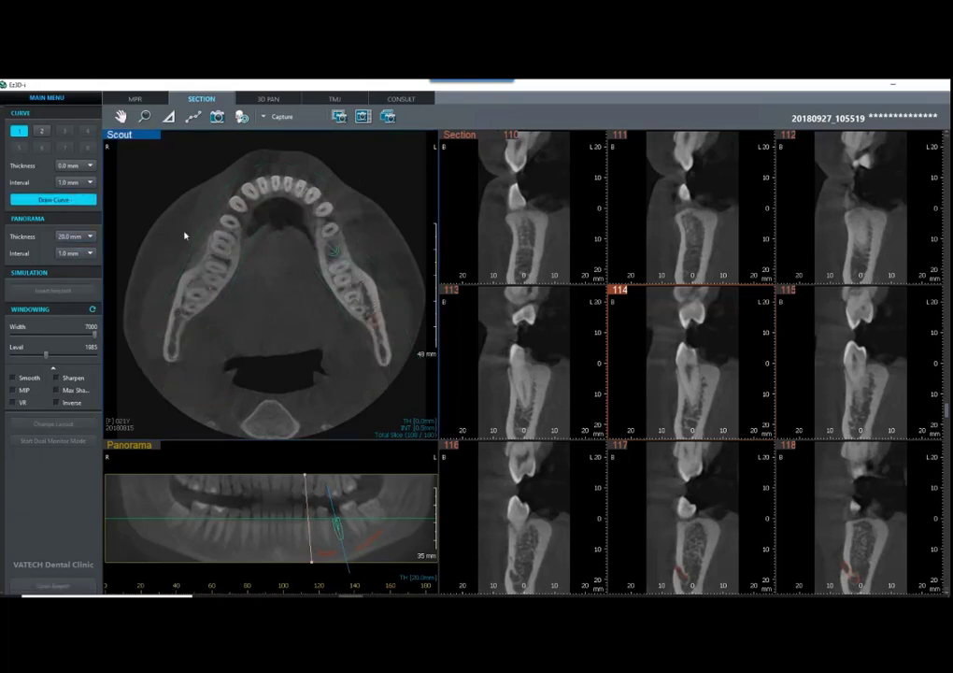
pyautogui.scroll(5, 261, 276)
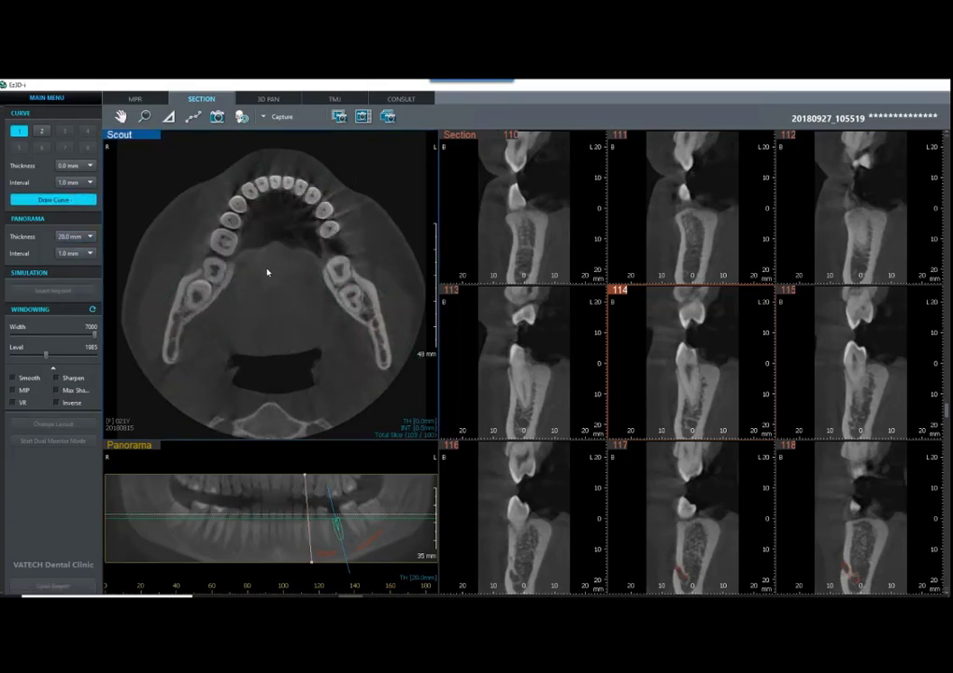
pyautogui.scroll(-3, 260, 273)
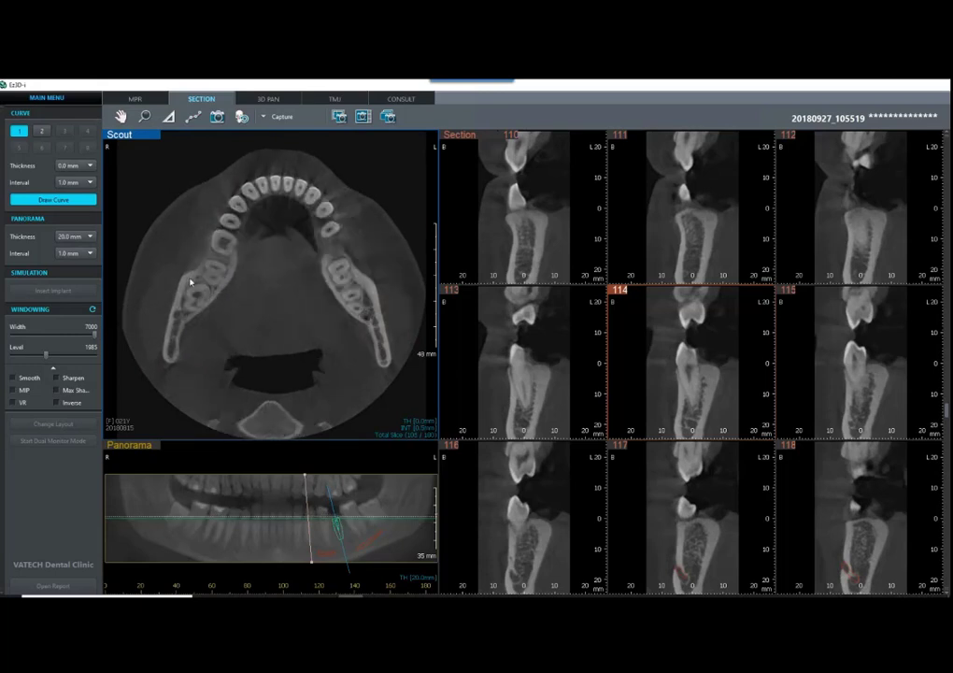
pyautogui.scroll(-13, 187, 275)
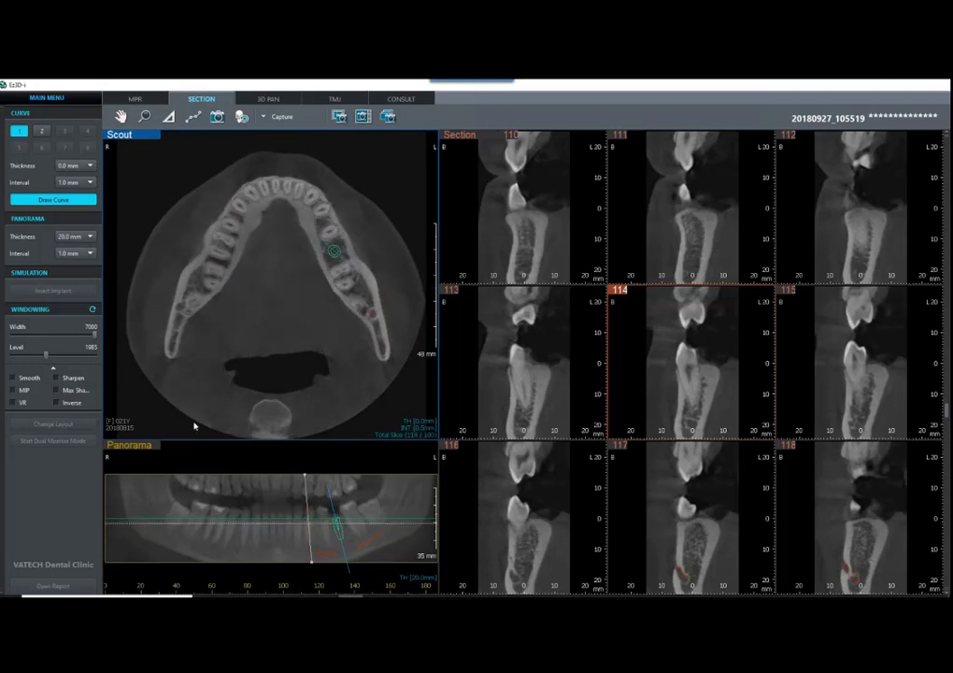
pyautogui.scroll(9, 227, 277)
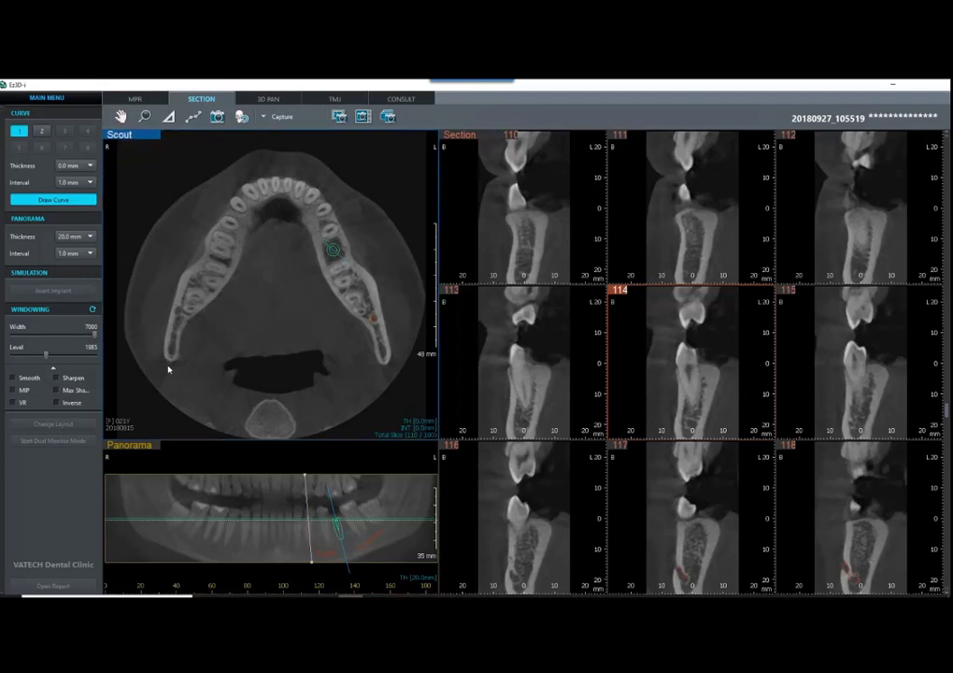
pyautogui.click(178, 329)
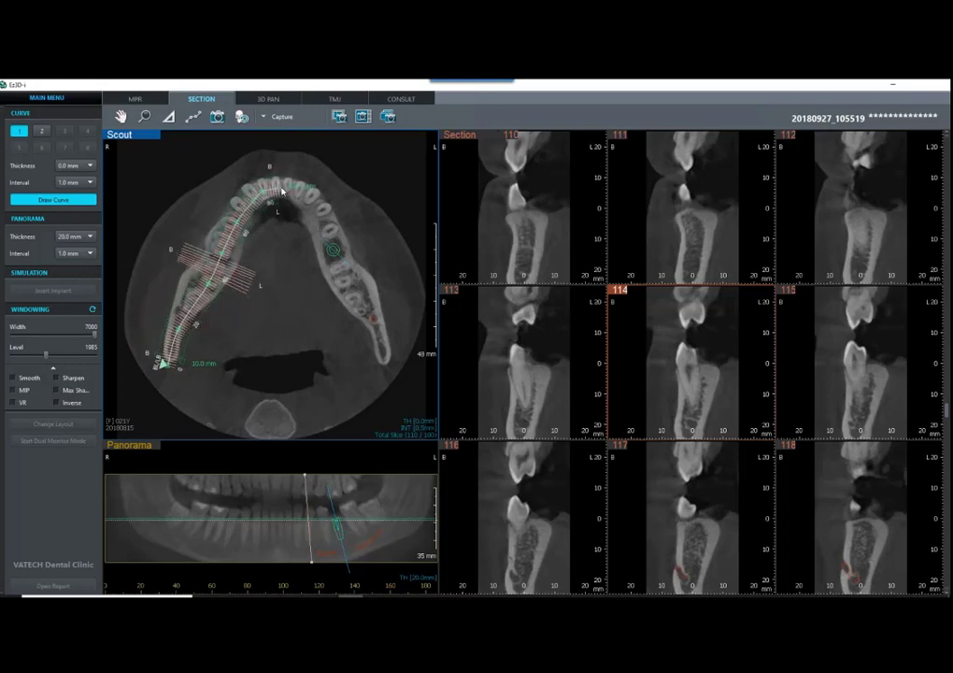
pyautogui.doubleClick(280, 189)
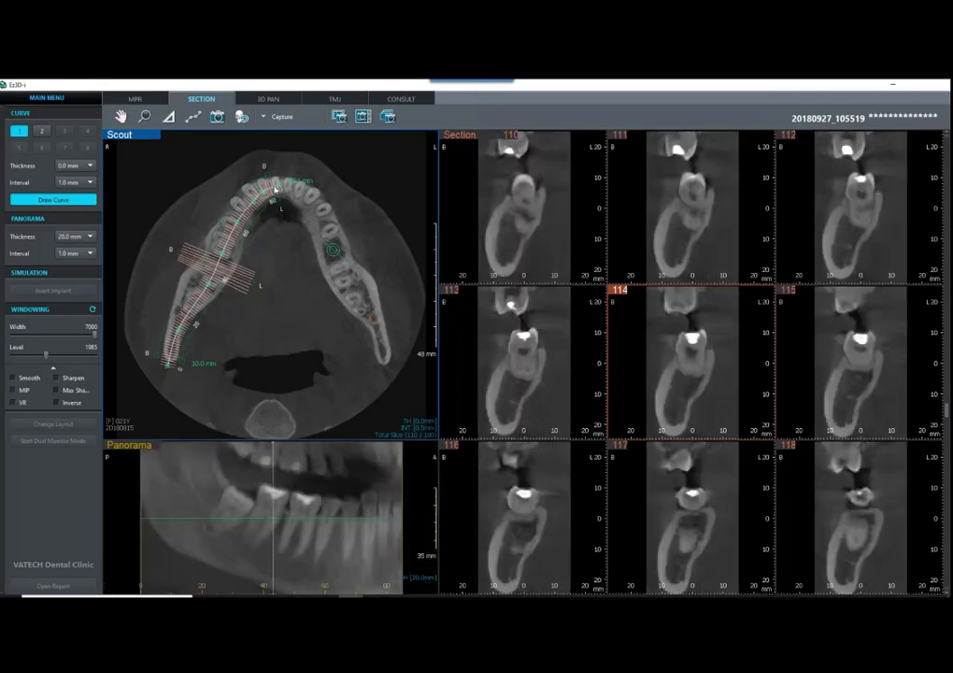
pyautogui.click(211, 468)
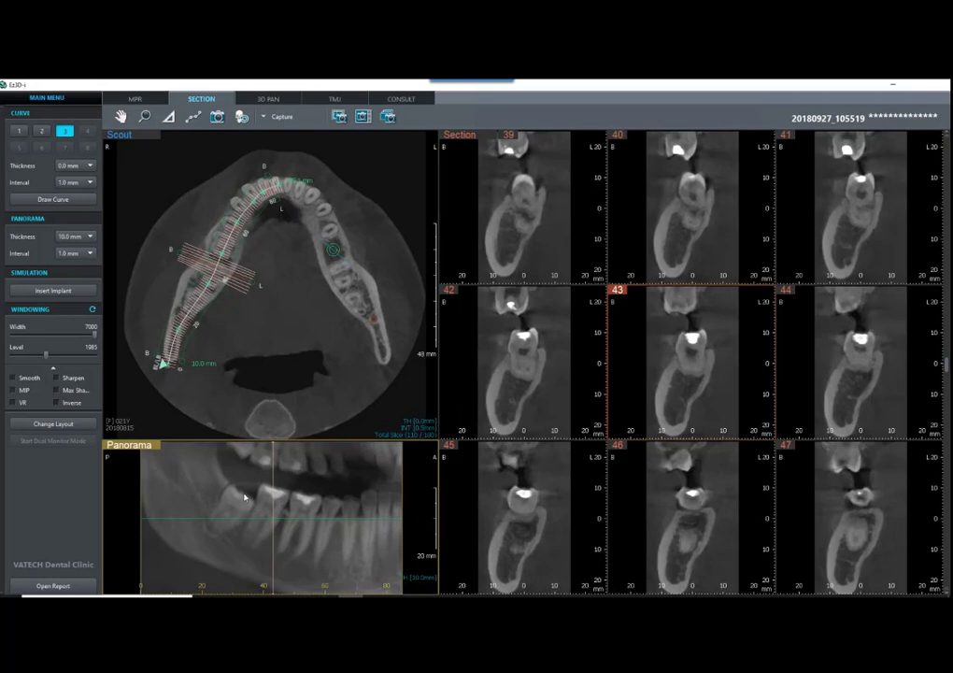
# Step: Compare the panoramas and sections of arch curves 1 and 2 with those of curve 3
pyautogui.click(217, 293)
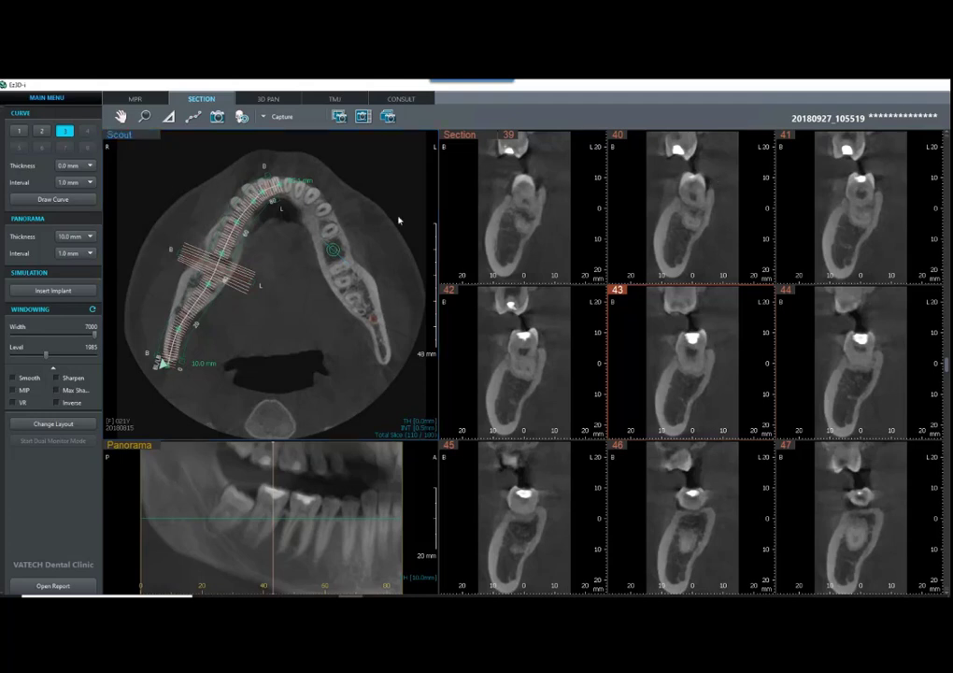
pyautogui.click(20, 133)
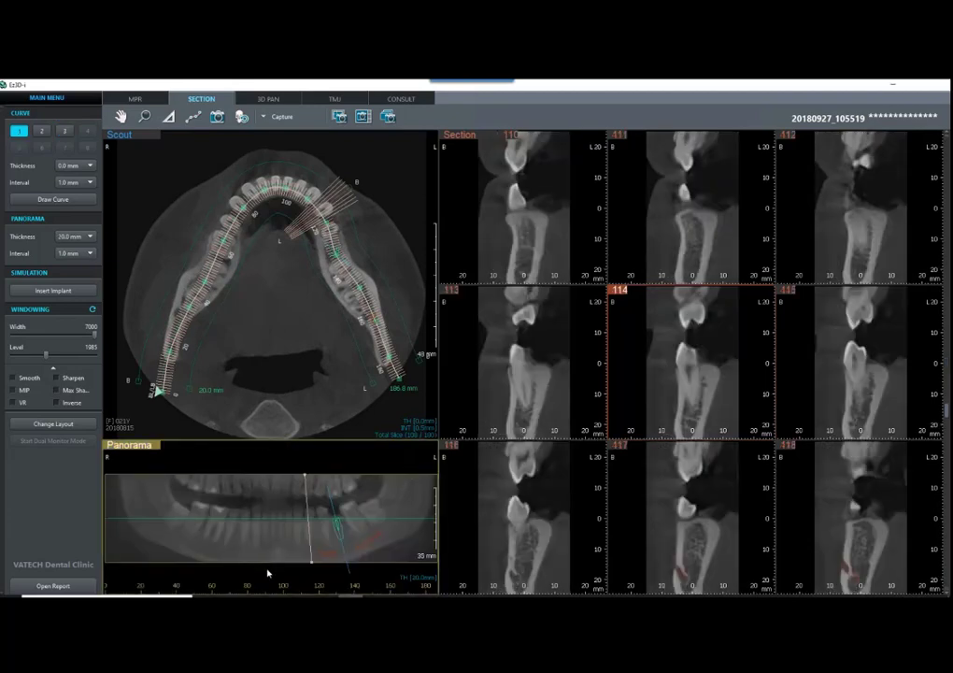
pyautogui.click(42, 132)
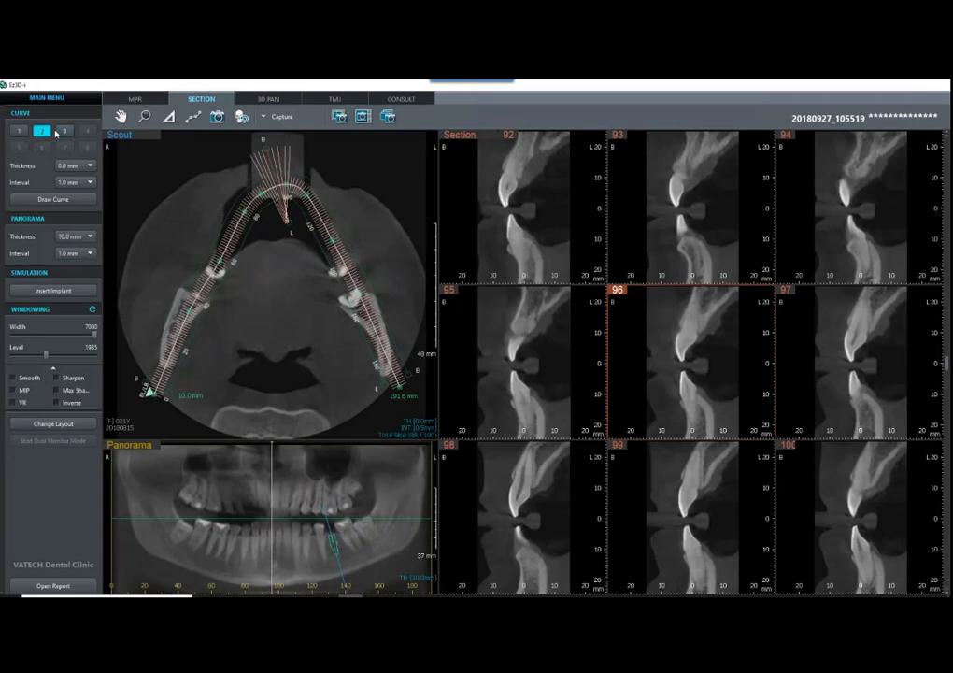
pyautogui.click(65, 131)
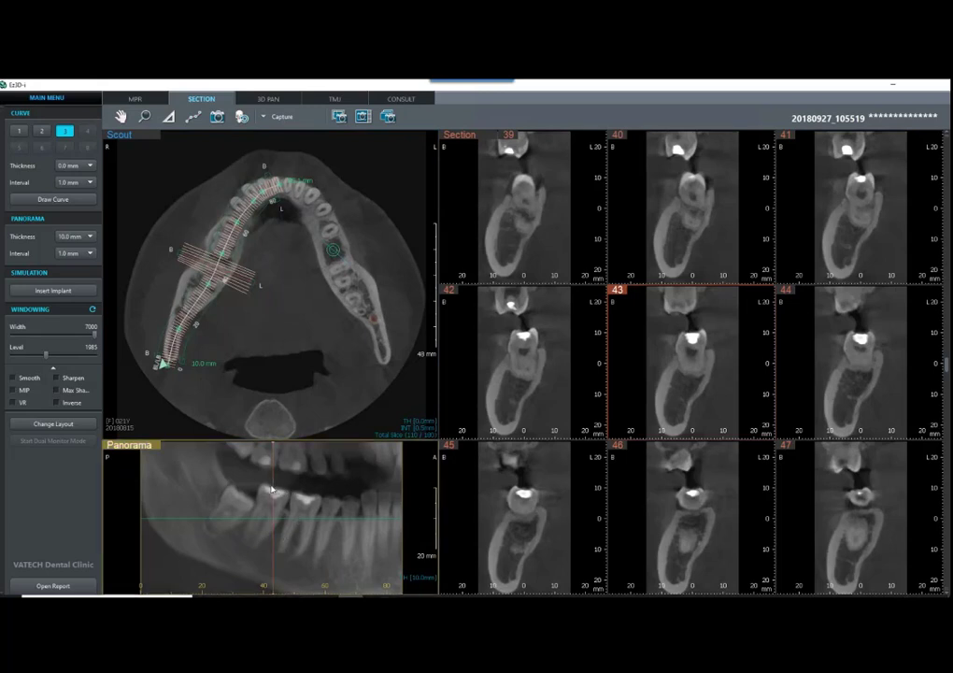
# Step: Move curve 3's section line to the rearmost right lower molar on the panorama and tilt it along the tooth's axis
pyautogui.moveTo(272, 490); pyautogui.dragTo(225, 498)
pyautogui.moveTo(227, 452); pyautogui.dragTo(223, 448)
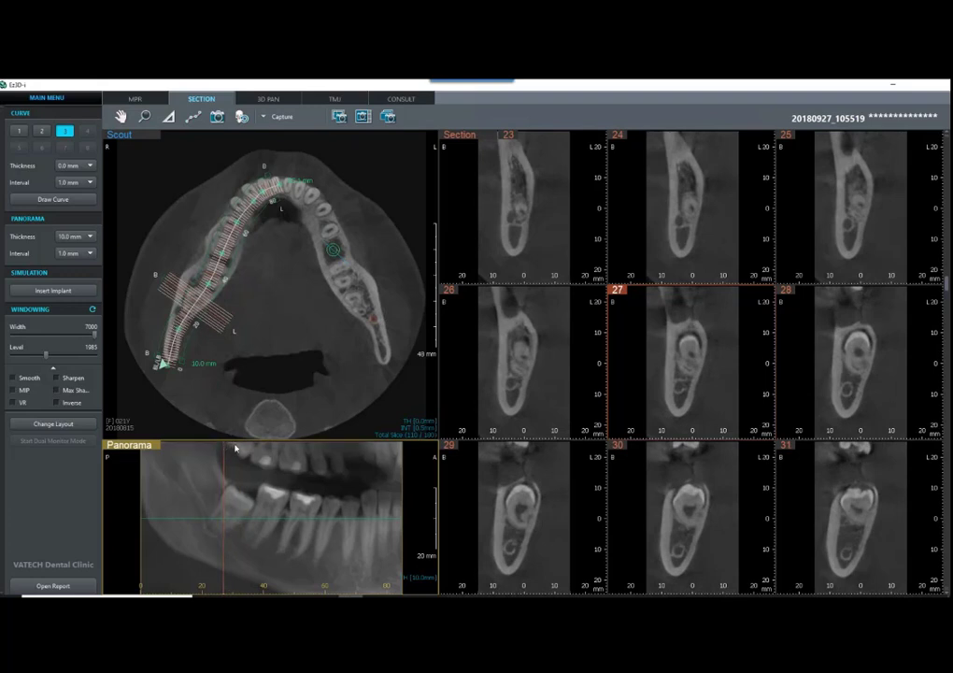
pyautogui.moveTo(235, 448); pyautogui.dragTo(271, 464)
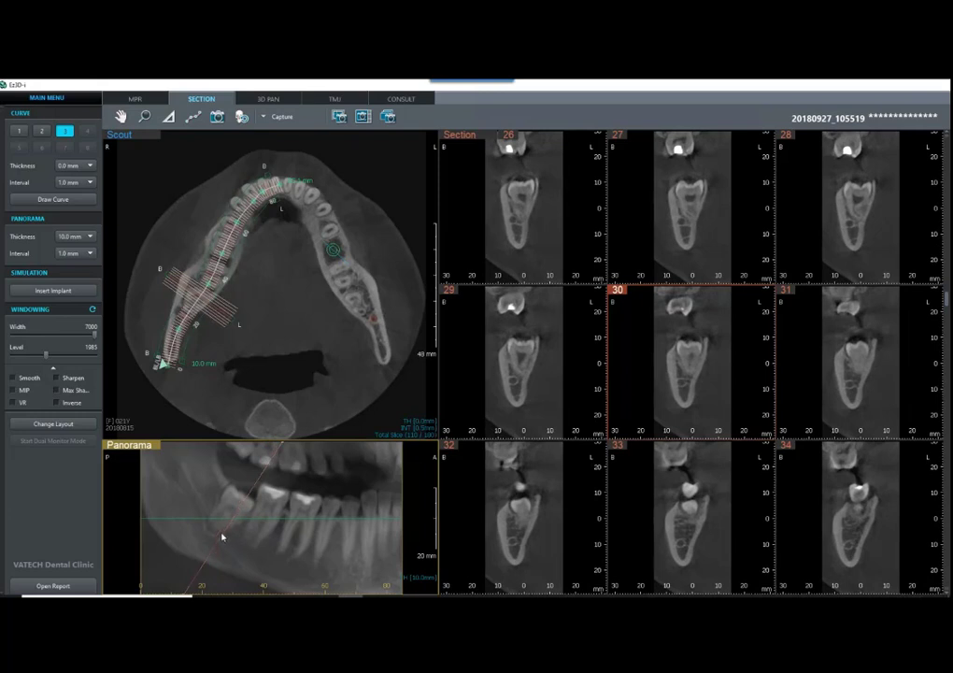
pyautogui.moveTo(222, 537); pyautogui.dragTo(215, 529)
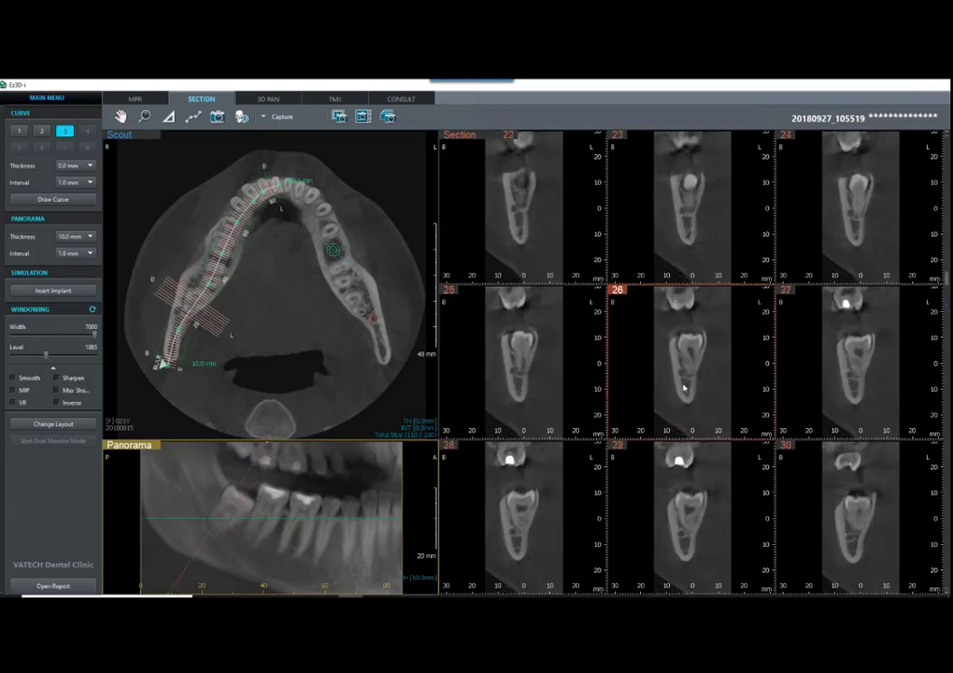
# Step: Enlarge the section view and place the right nerve canal's first trace points on the sections behind the rearmost molar, through section 16
pyautogui.doubleClick(685, 388)
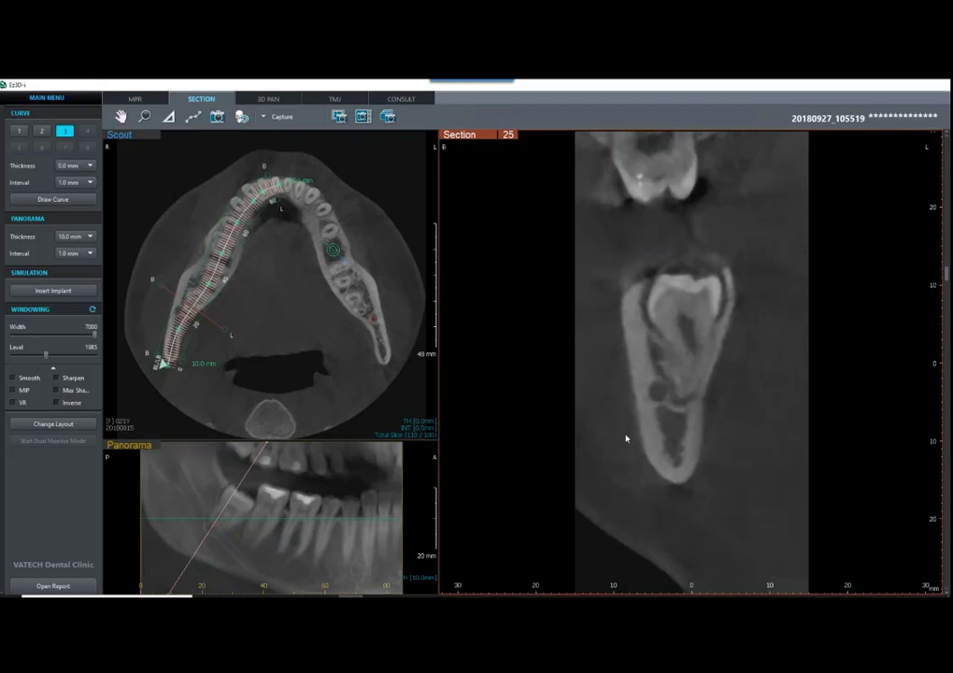
pyautogui.scroll(6, 631, 438)
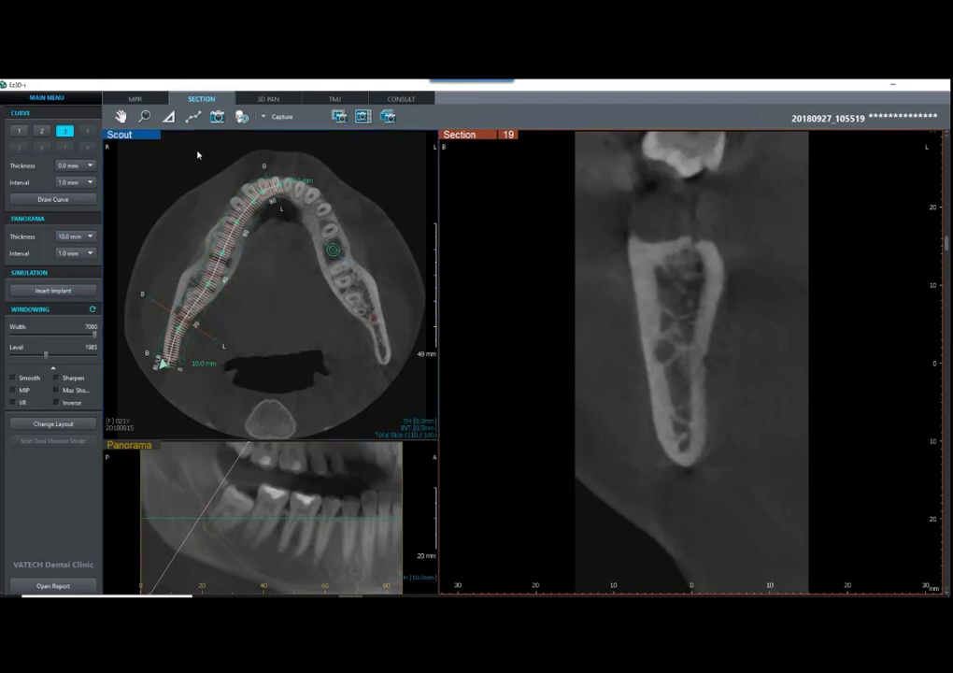
pyautogui.click(192, 116)
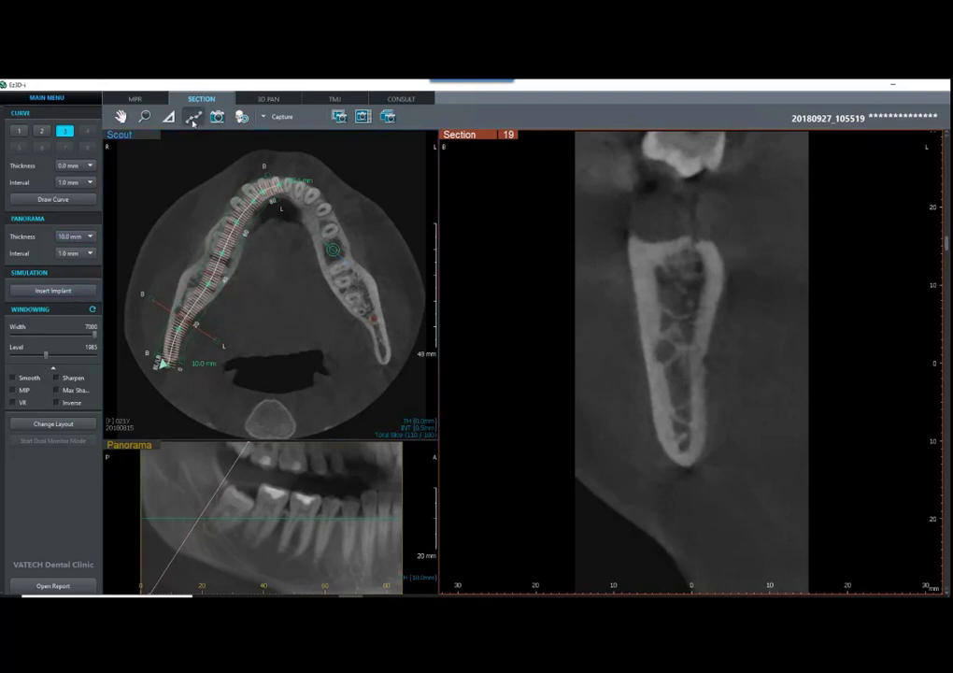
pyautogui.scroll(2, 598, 293)
pyautogui.scroll(6, 619, 295)
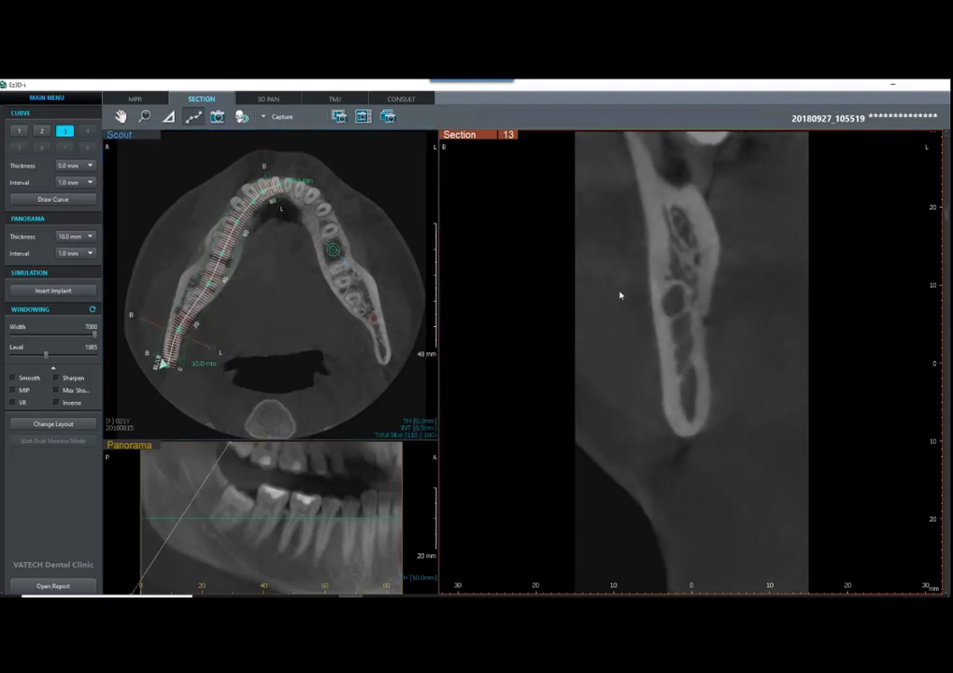
pyautogui.click(680, 289)
pyautogui.scroll(-5, 682, 340)
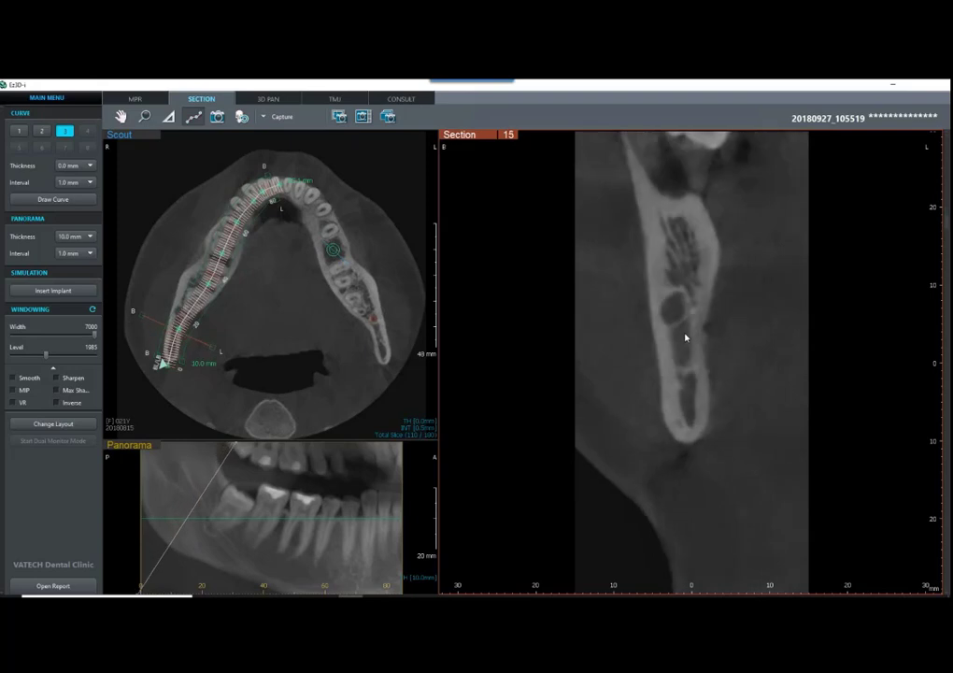
pyautogui.click(668, 330)
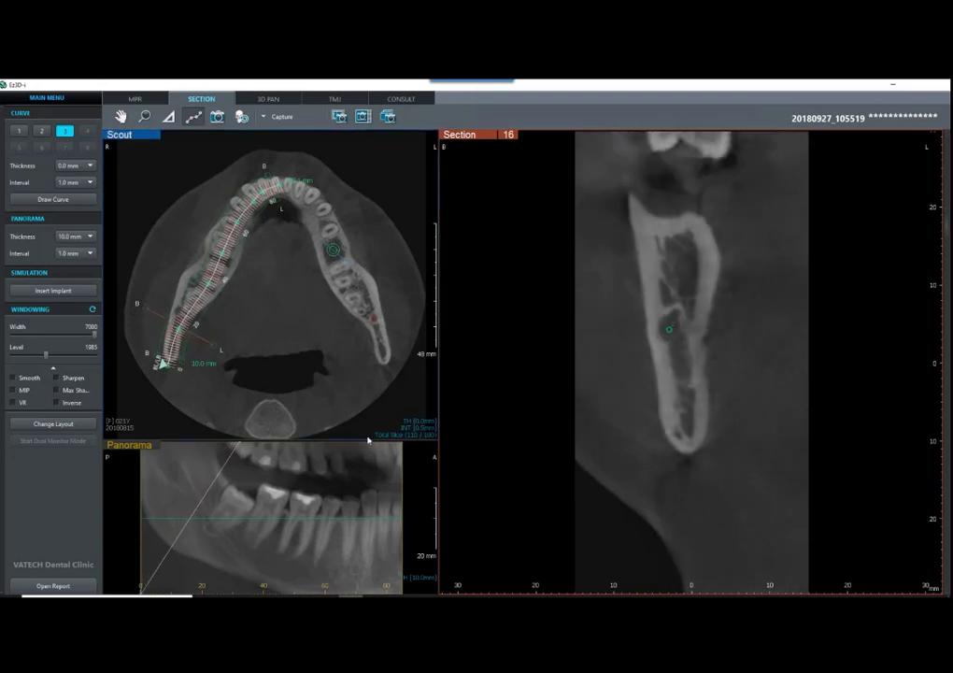
# Step: Add a canal point on the panorama behind the rearmost right molar and follow the canal forward to section 21
pyautogui.click(201, 512)
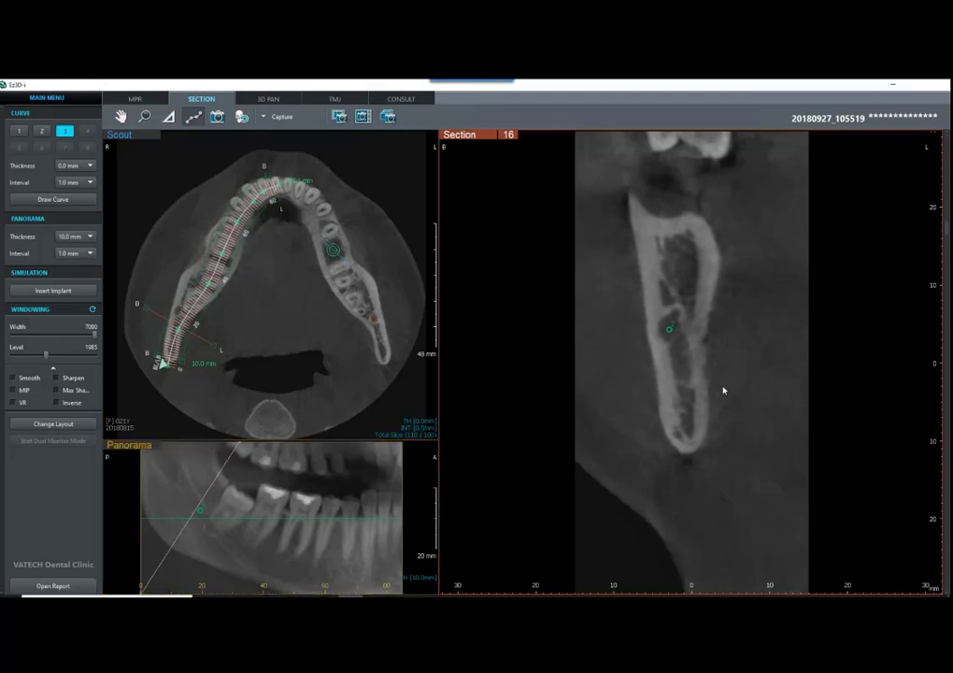
pyautogui.scroll(-1, 723, 391)
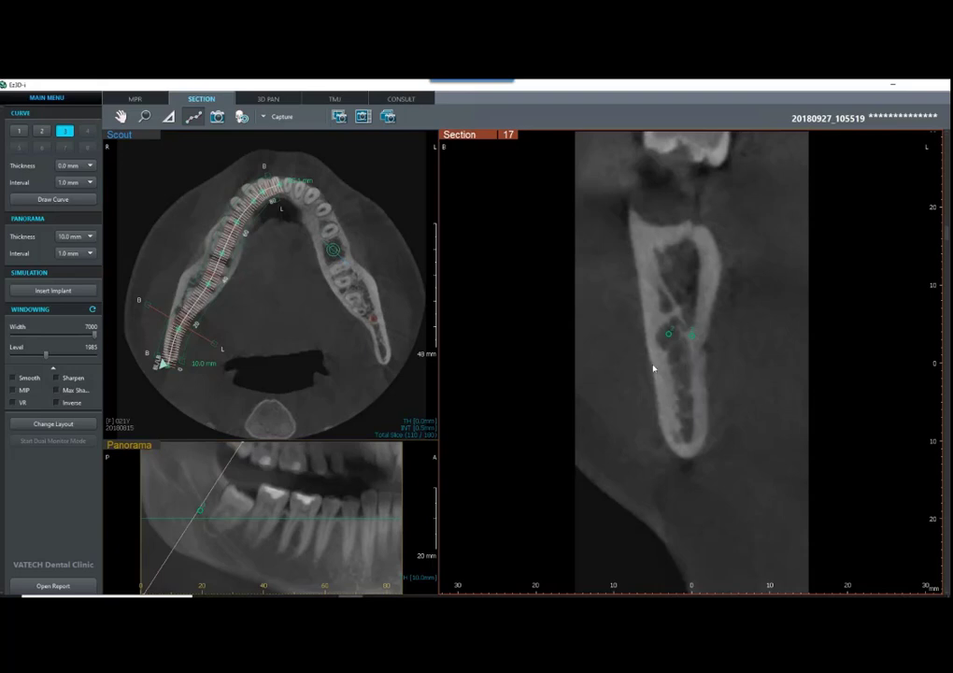
pyautogui.scroll(-1, 598, 421)
pyautogui.scroll(2, 609, 423)
pyautogui.scroll(-1, 661, 366)
pyautogui.scroll(-3, 681, 409)
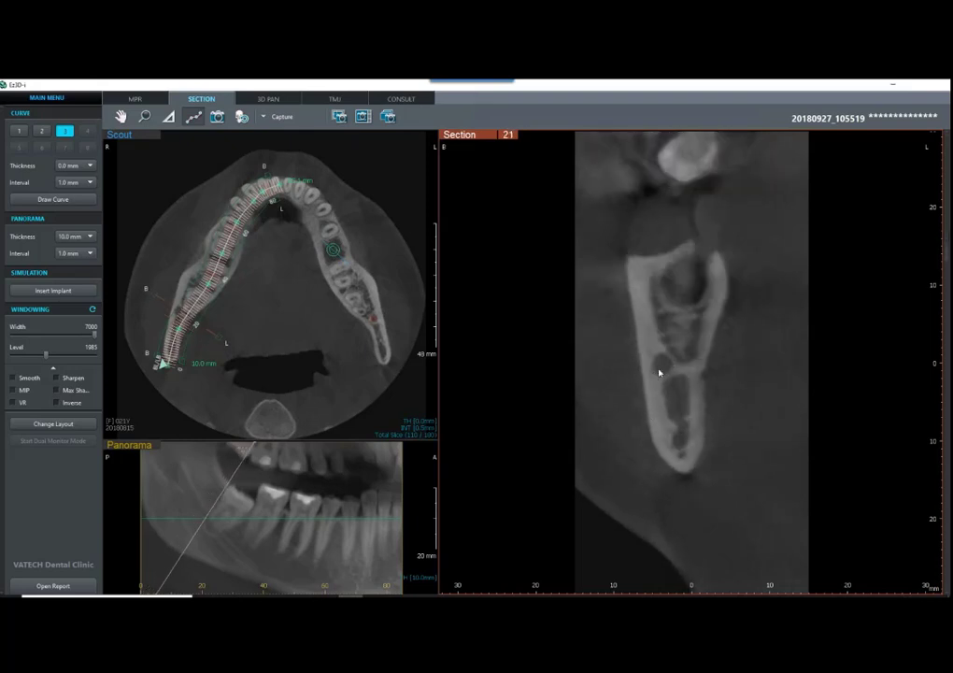
# Step: Mark the right canal on sections 21 and 25, shifting the point near section 22 slightly toward the buccal side
pyautogui.click(662, 369)
pyautogui.scroll(-1, 656, 391)
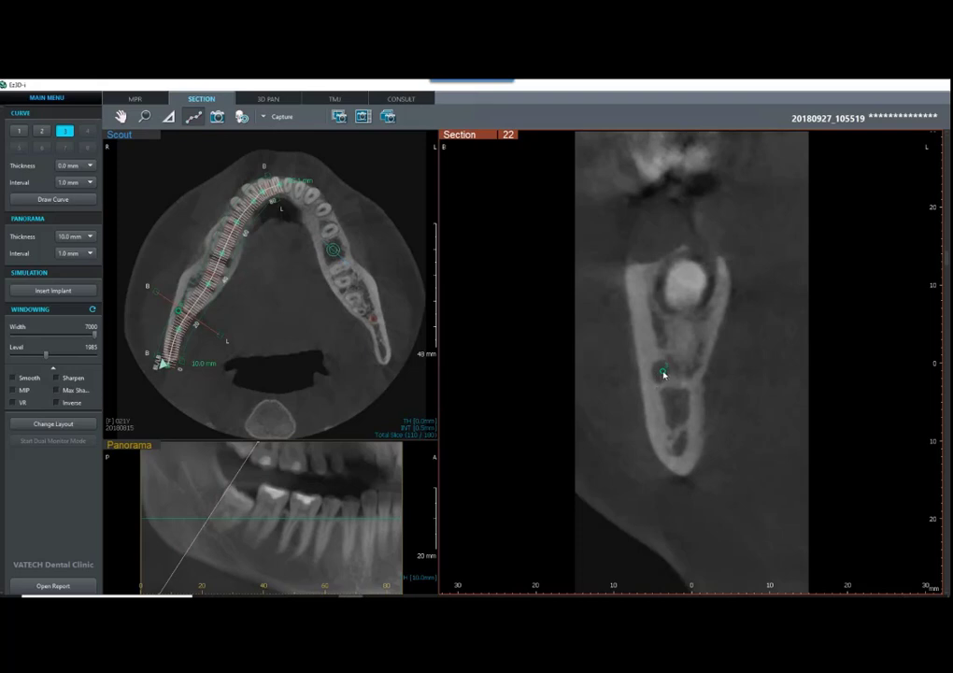
pyautogui.moveTo(663, 374); pyautogui.dragTo(660, 374)
pyautogui.scroll(-3, 655, 416)
pyautogui.click(658, 395)
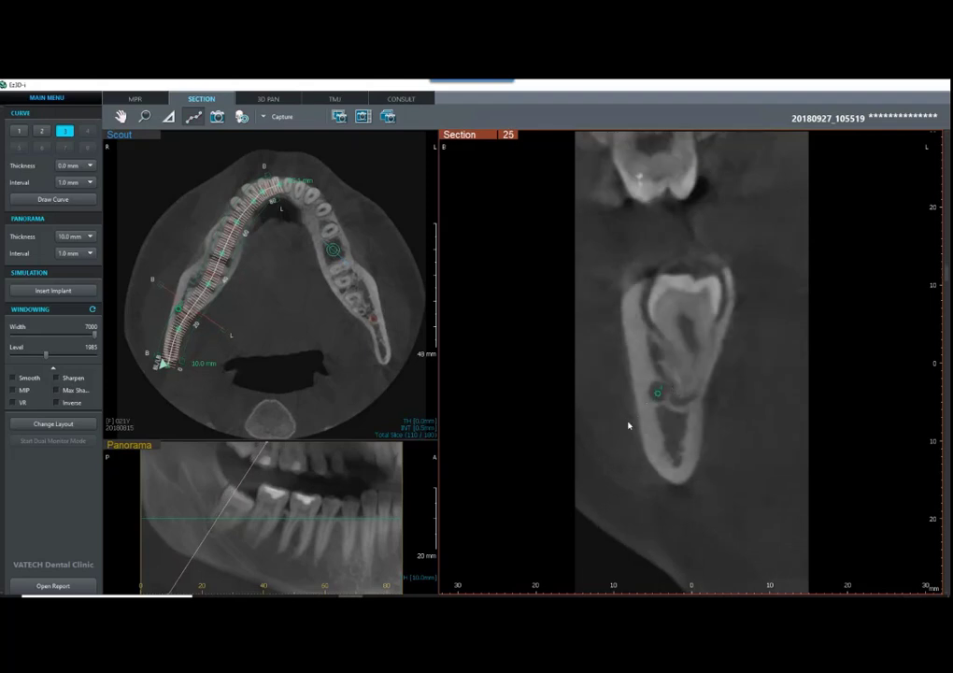
# Step: Continue tracing the right canal forward with points beneath the molars, up to section 51
pyautogui.scroll(-1, 647, 425)
pyautogui.scroll(-2, 645, 427)
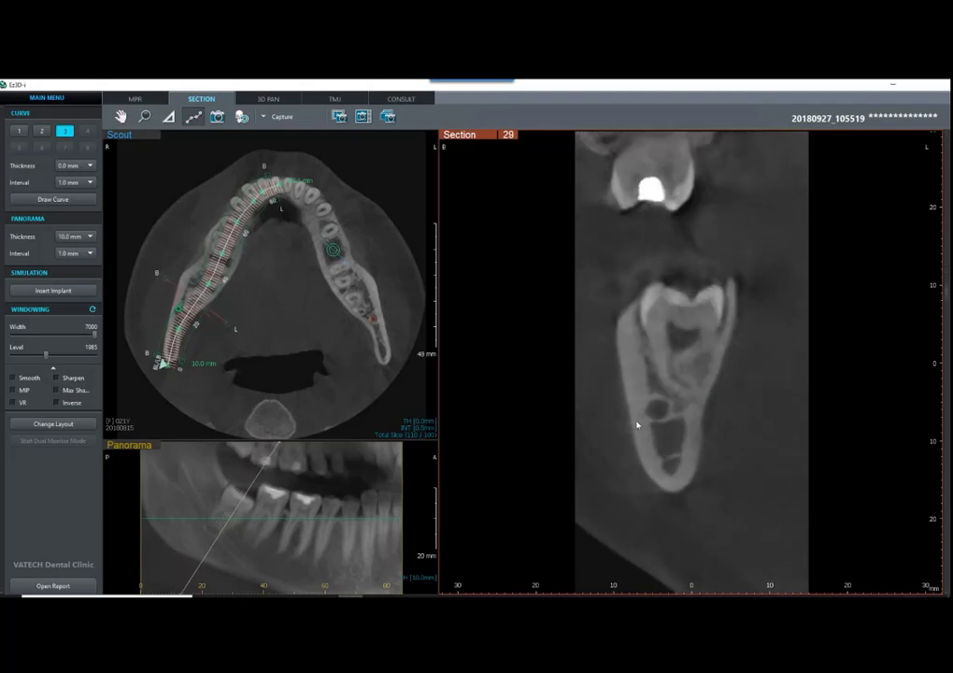
pyautogui.scroll(-1, 654, 423)
pyautogui.scroll(-5, 661, 419)
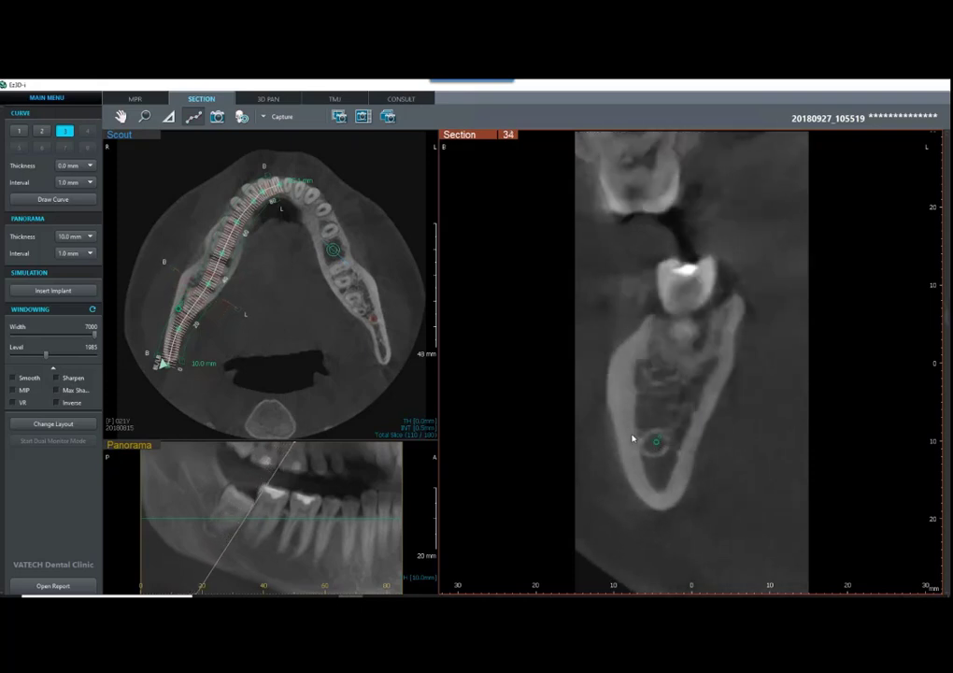
pyautogui.scroll(-2, 654, 453)
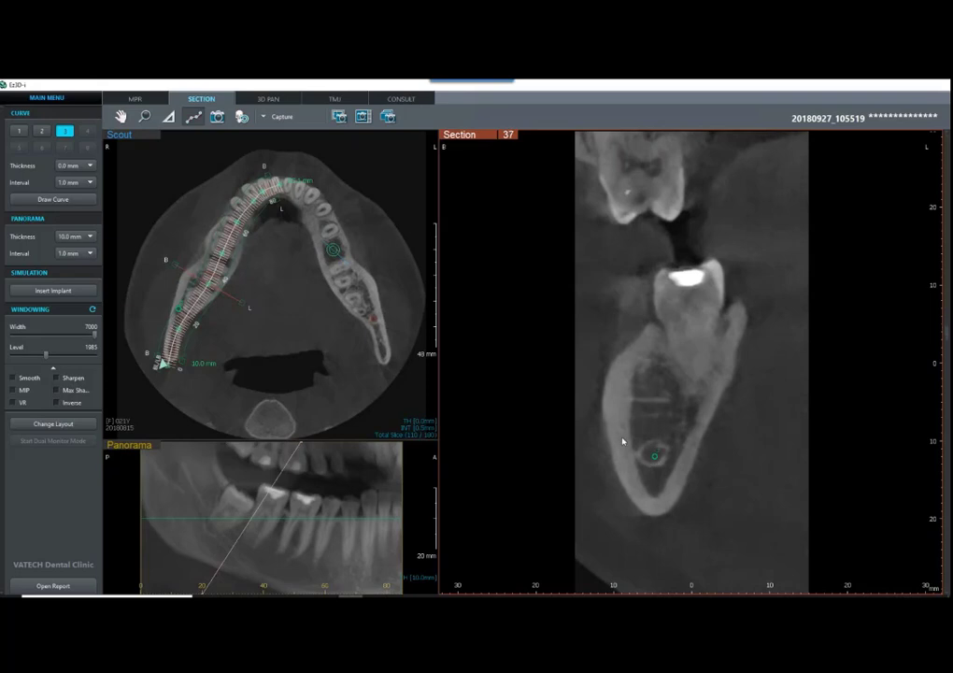
pyautogui.scroll(-6, 623, 441)
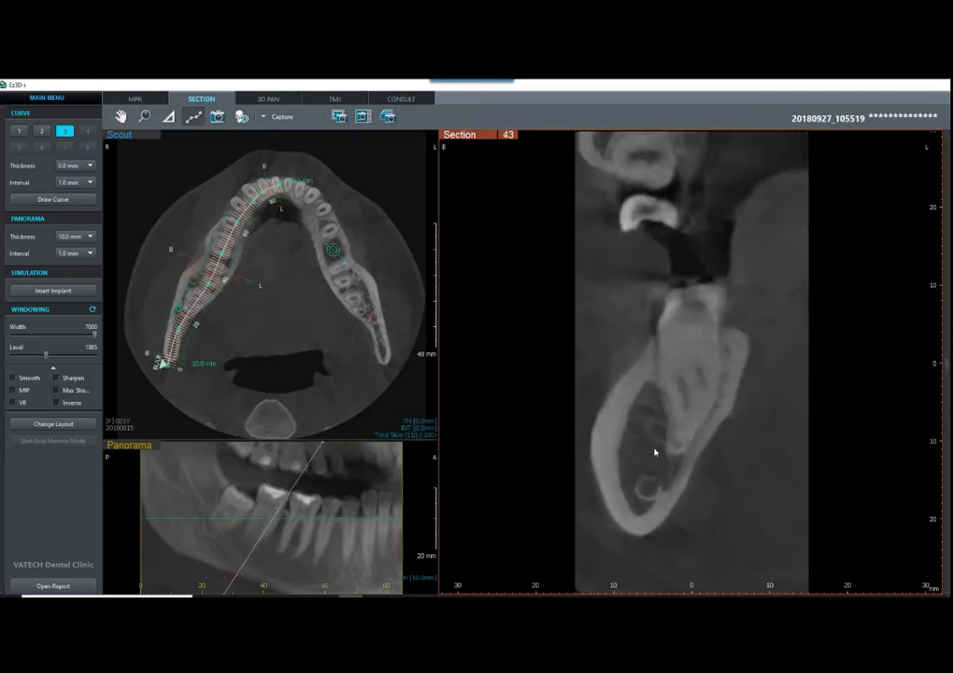
pyautogui.scroll(-4, 654, 486)
pyautogui.scroll(-4, 667, 509)
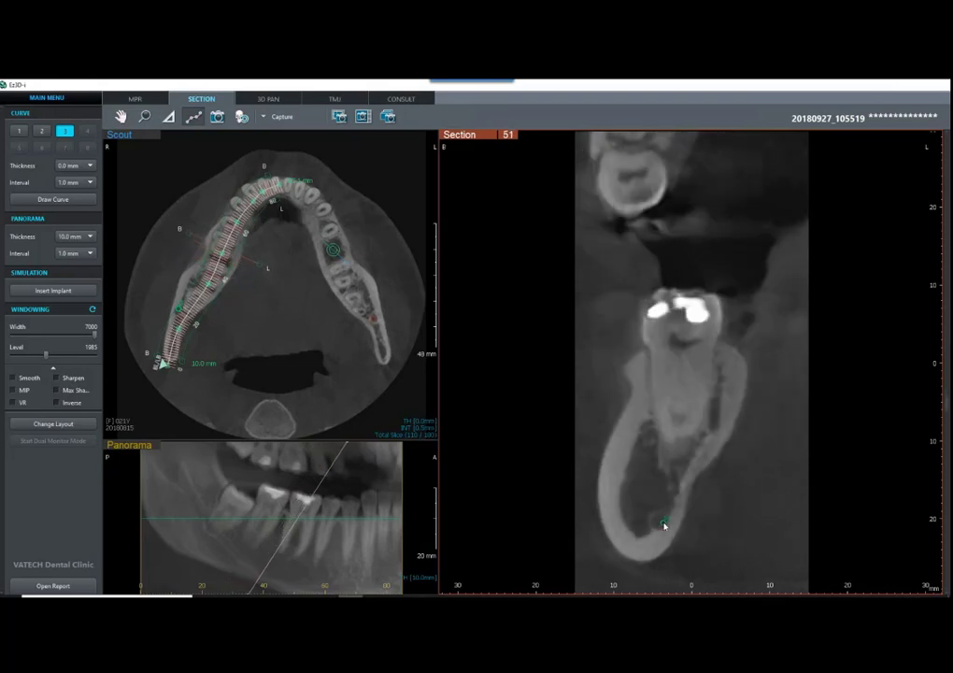
# Step: Trace the right canal from section 58 to section 74 and finish it at the opening in the buccal bone
pyautogui.scroll(-7, 664, 528)
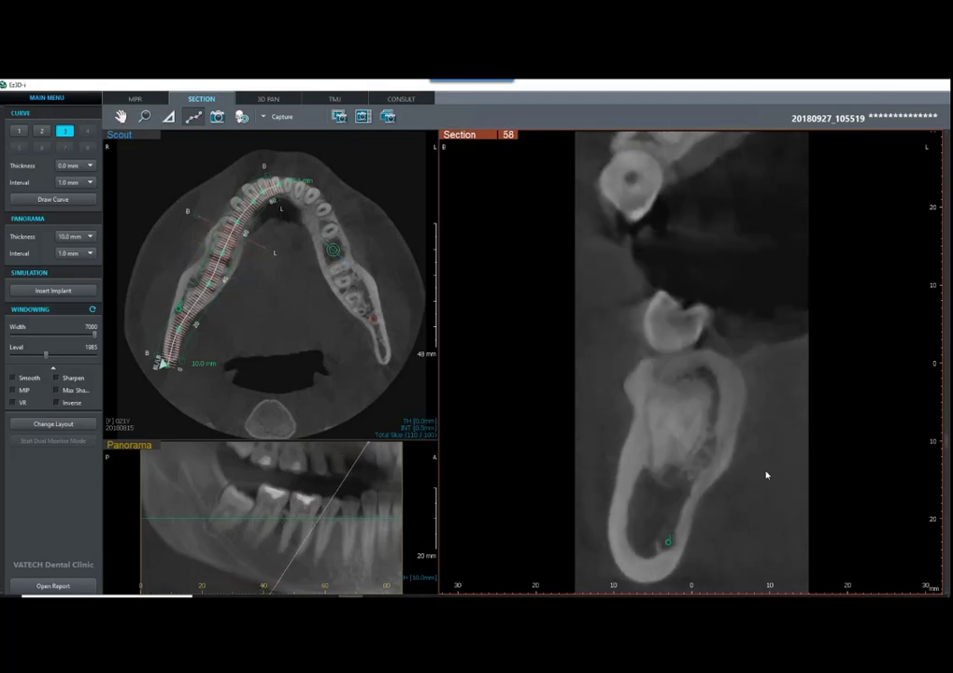
pyautogui.scroll(-9, 768, 474)
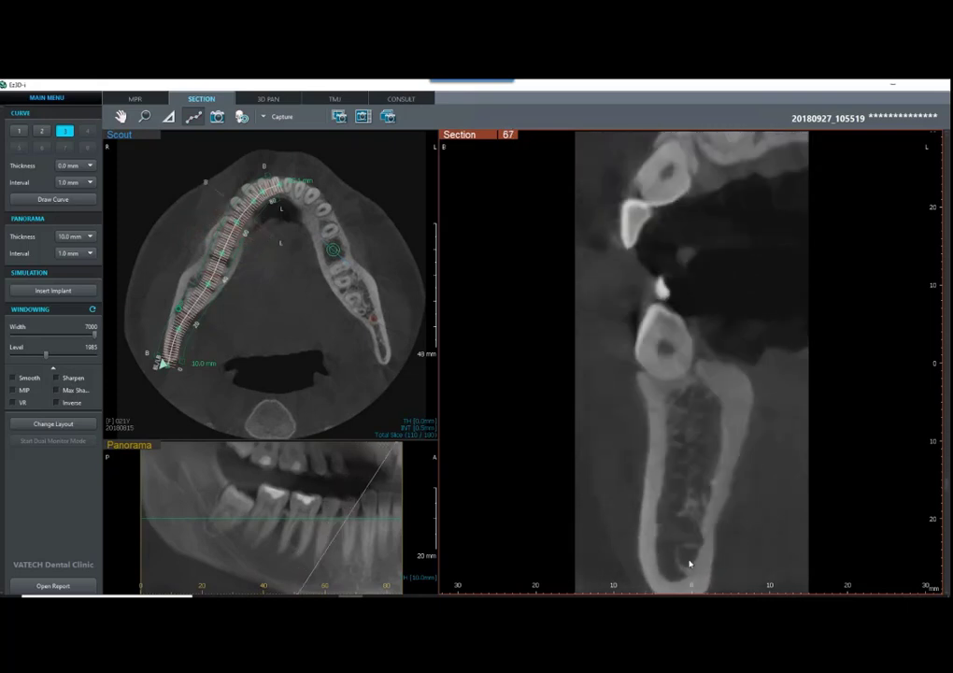
pyautogui.scroll(-5, 814, 453)
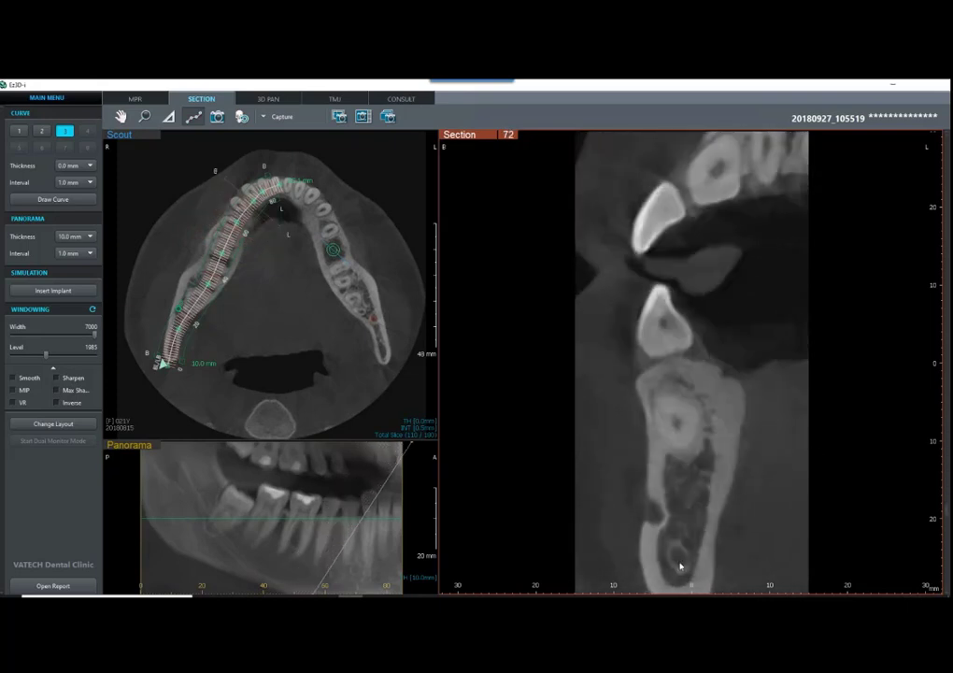
pyautogui.scroll(-2, 682, 553)
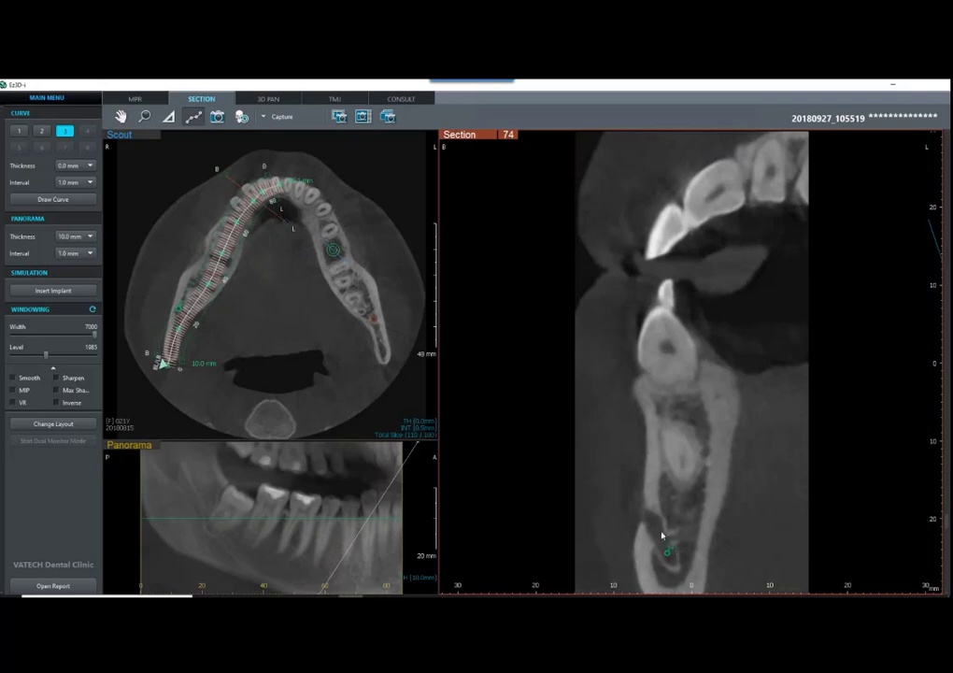
pyautogui.doubleClick(644, 519)
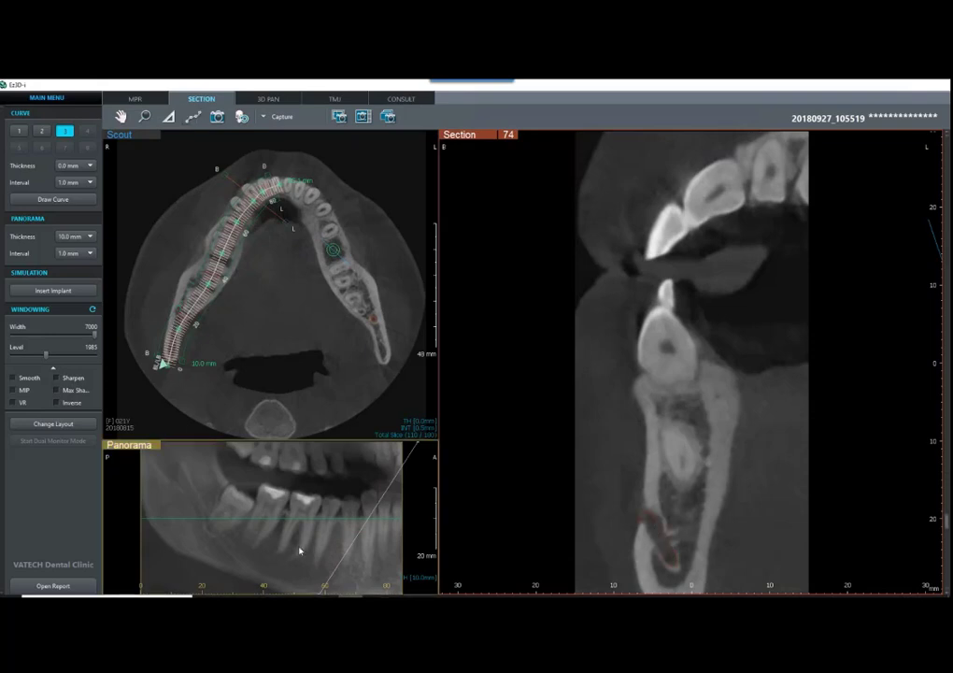
# Step: Shift the panorama slice to show the traced right canal and move the section line back to the rearmost molar at section 27
pyautogui.scroll(-4, 293, 556)
pyautogui.scroll(-4, 215, 532)
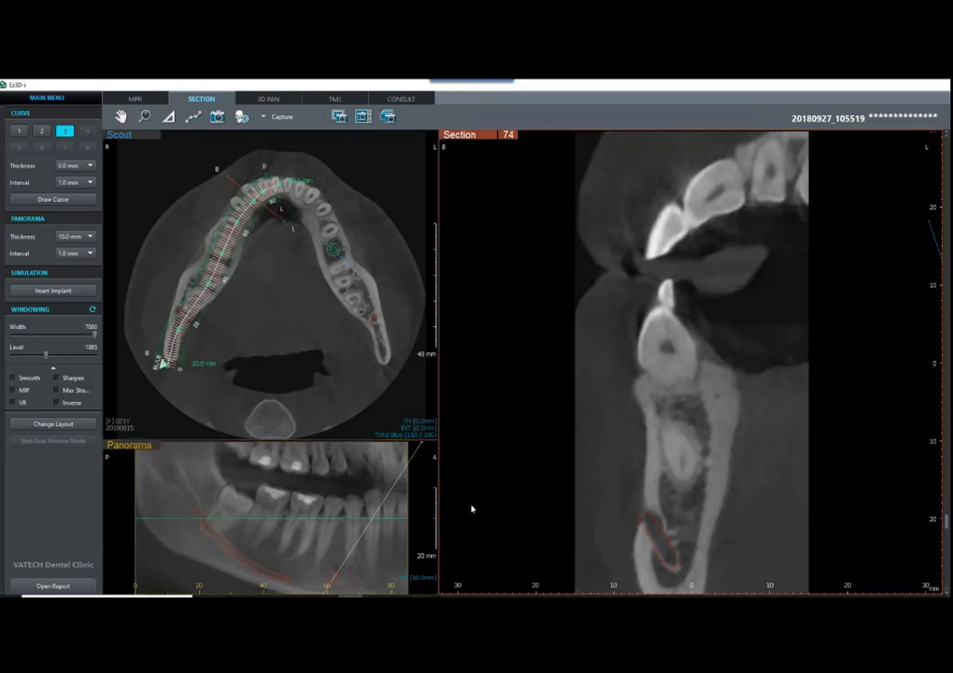
pyautogui.moveTo(380, 513); pyautogui.dragTo(248, 491)
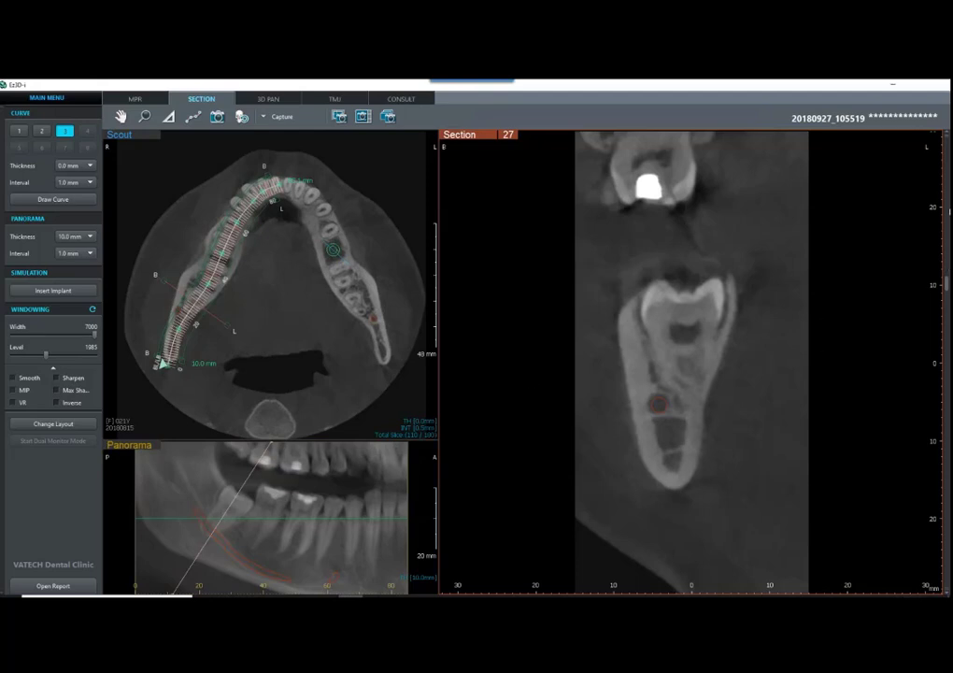
pyautogui.click(867, 272)
pyautogui.click(867, 269)
# Step: Open the traced right canal for point editing, go to its point on section 25, and apply the canal point changes
pyautogui.rightClick(660, 406)
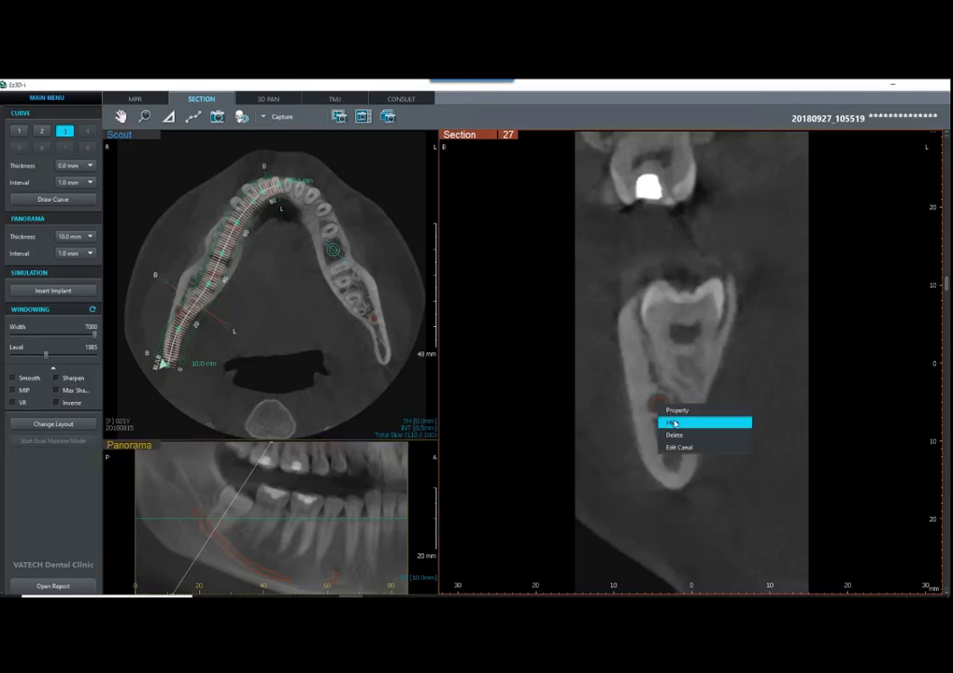
pyautogui.click(673, 448)
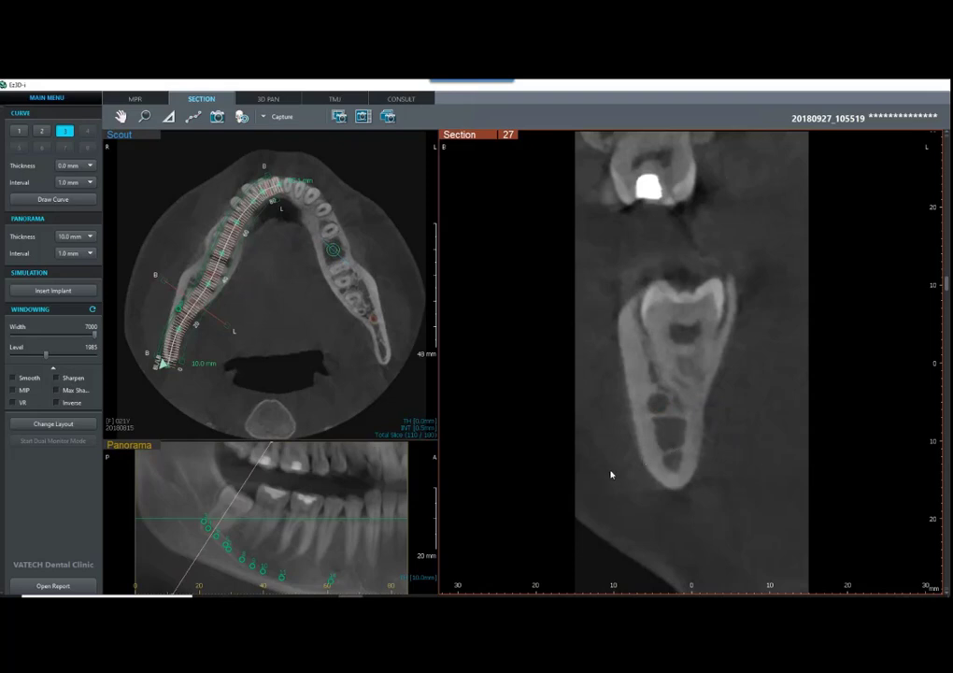
pyautogui.scroll(2, 584, 510)
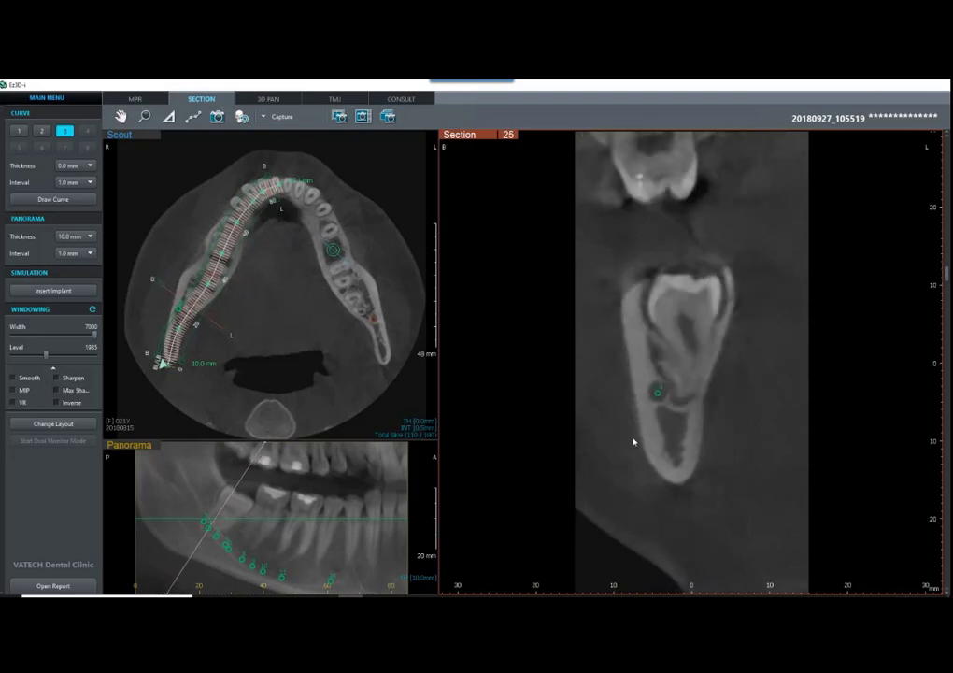
pyautogui.rightClick(657, 395)
pyautogui.click(673, 411)
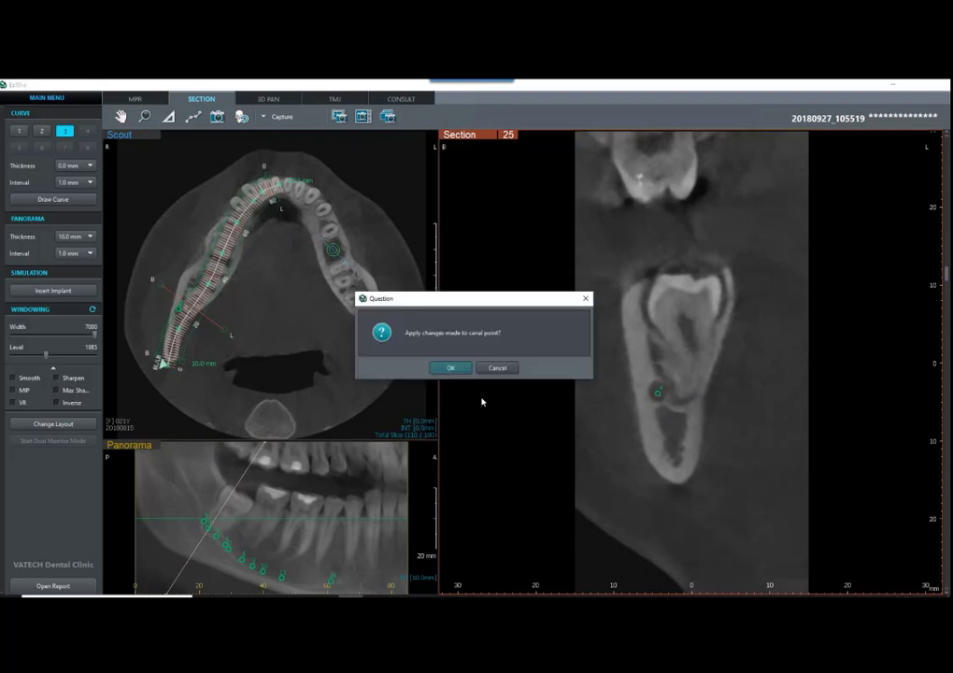
pyautogui.click(449, 366)
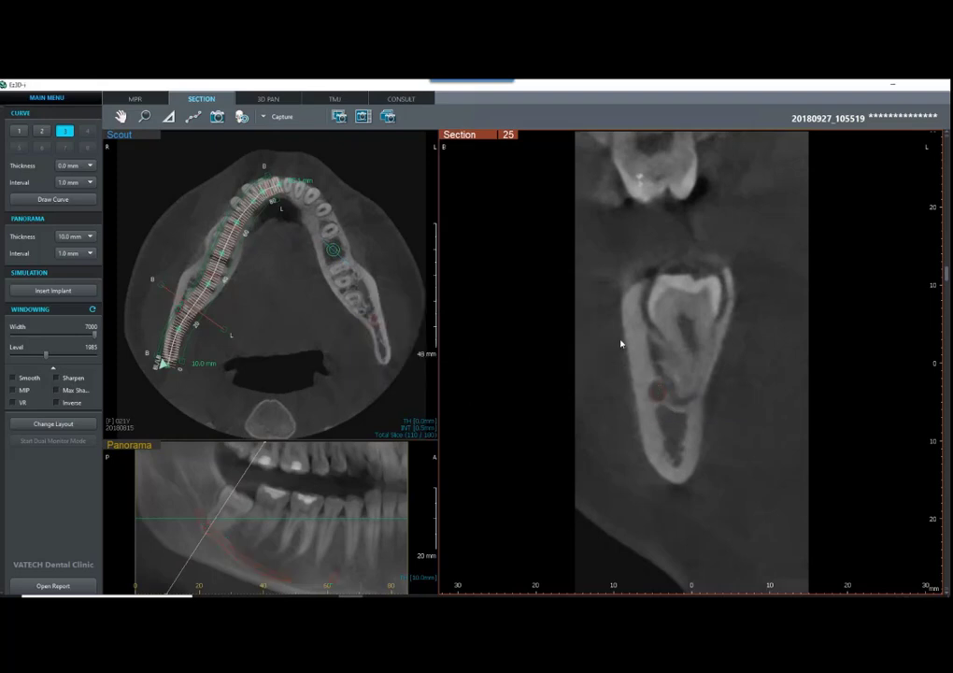
# Step: Set the right canal's diameter to 3.0 mm and its color to yellow, and check it across the neighbouring sections
pyautogui.rightClick(655, 395)
pyautogui.click(671, 397)
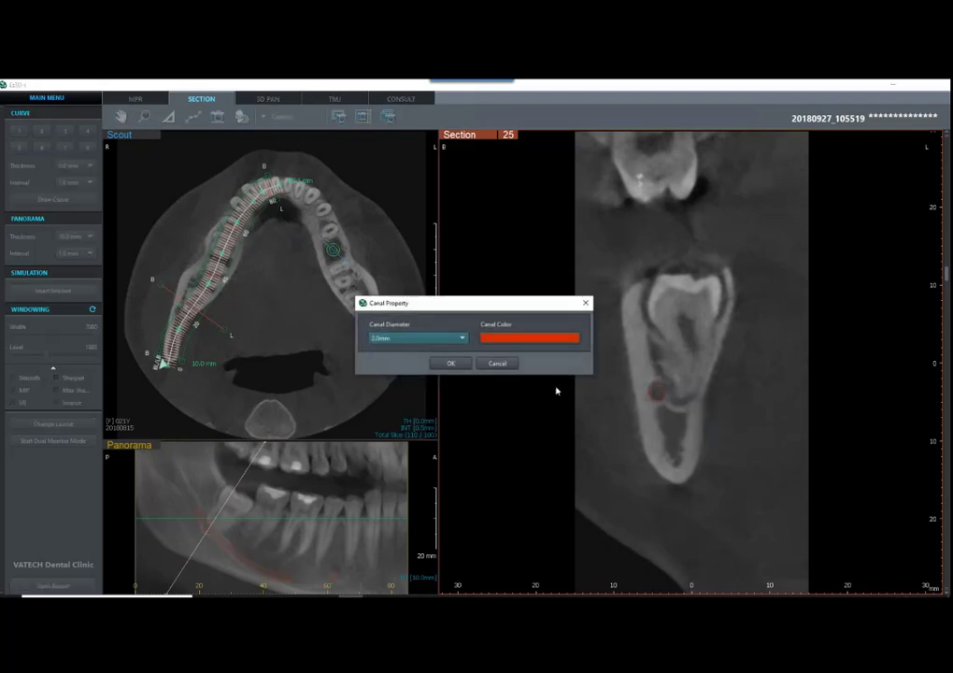
pyautogui.click(463, 339)
pyautogui.click(411, 413)
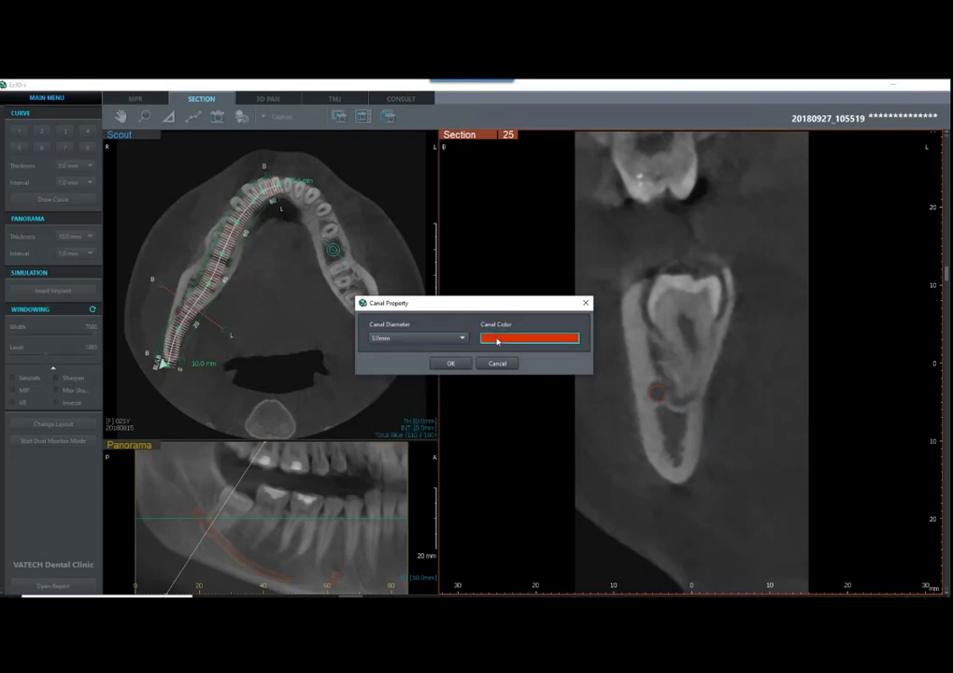
pyautogui.click(497, 340)
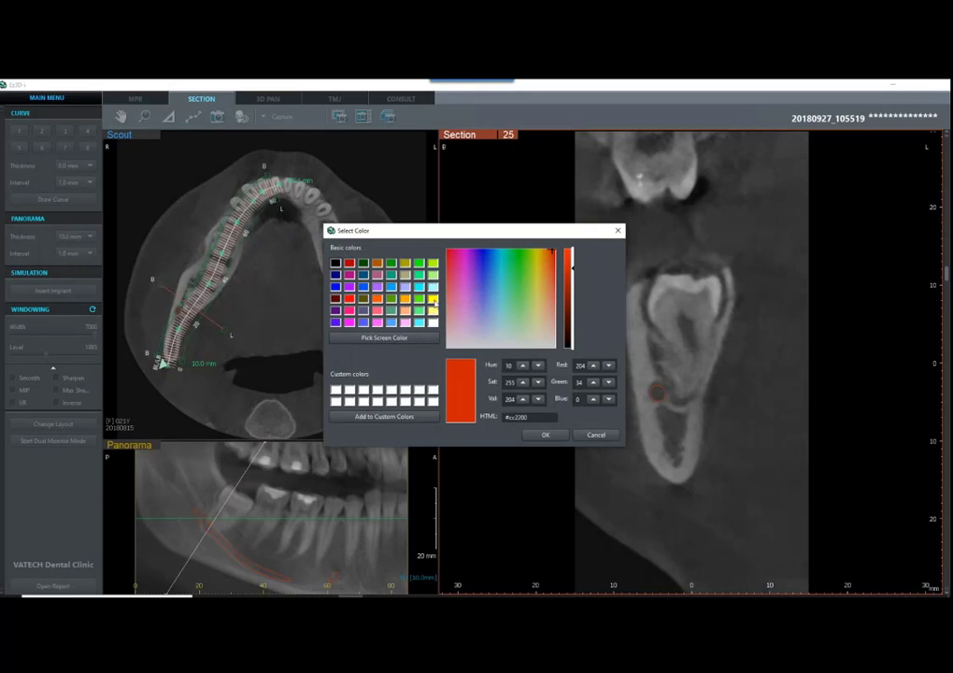
pyautogui.click(432, 299)
pyautogui.click(545, 435)
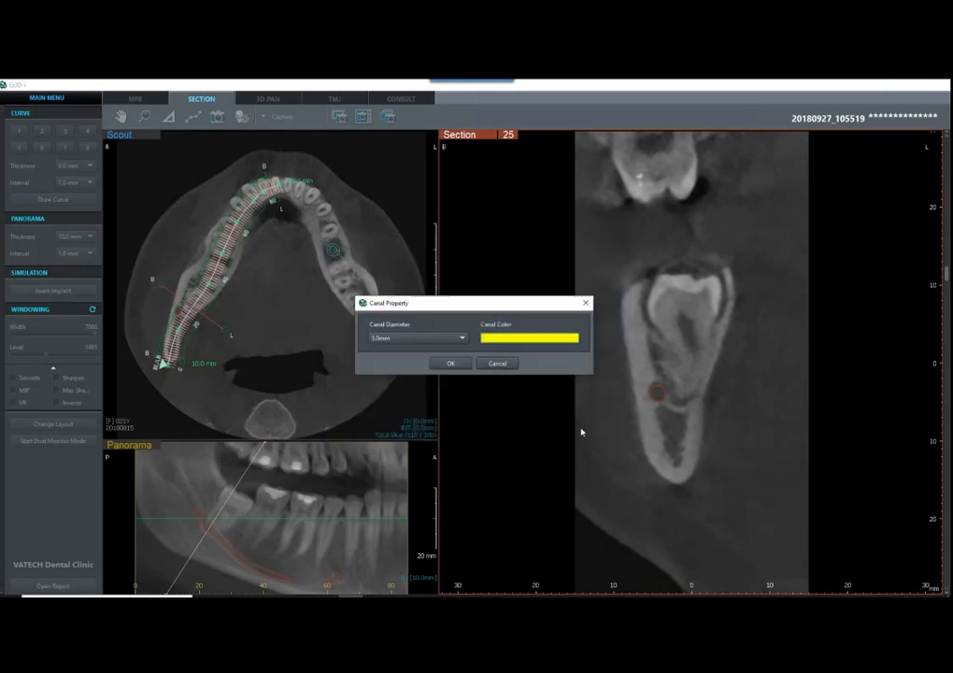
pyautogui.click(450, 363)
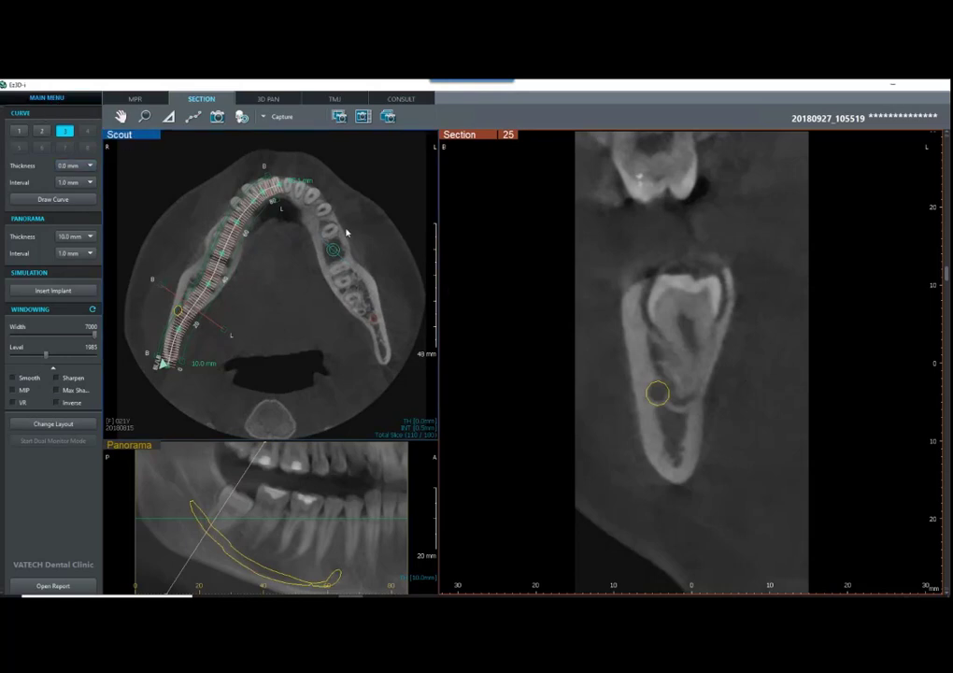
pyautogui.scroll(-7, 631, 376)
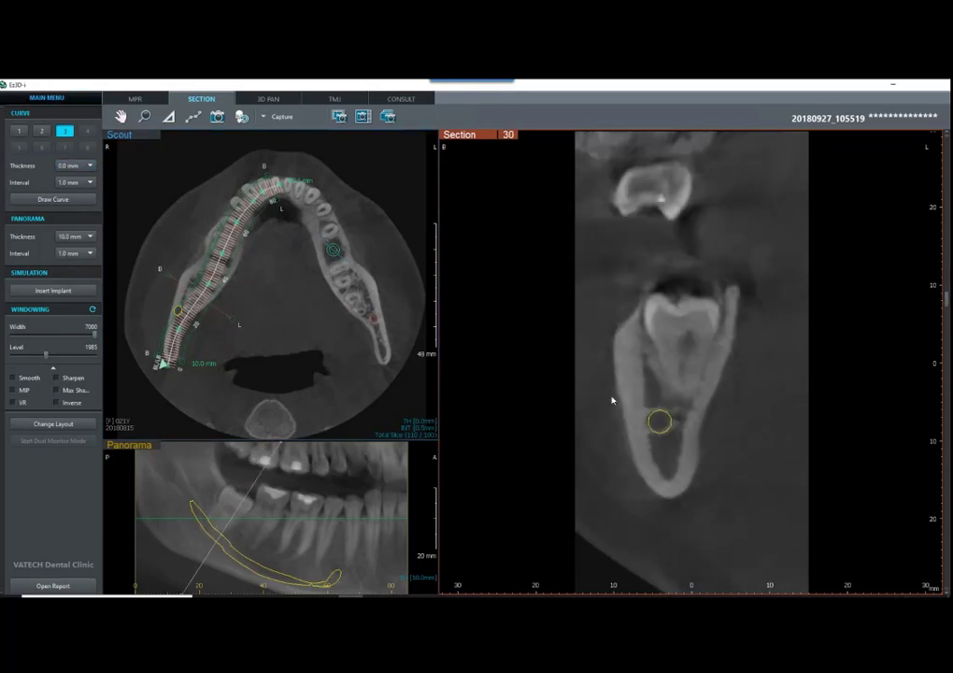
pyautogui.scroll(4, 596, 405)
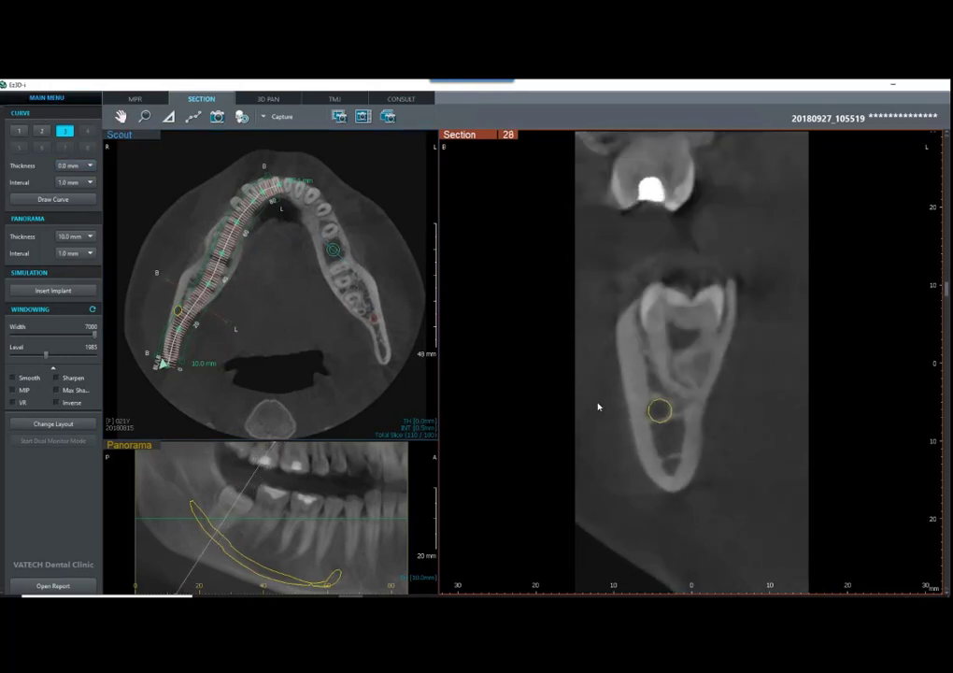
# Step: Return to the section grid and apply the layout with MPR, panorama and three sections (S1 to S3) as the start default
pyautogui.doubleClick(667, 365)
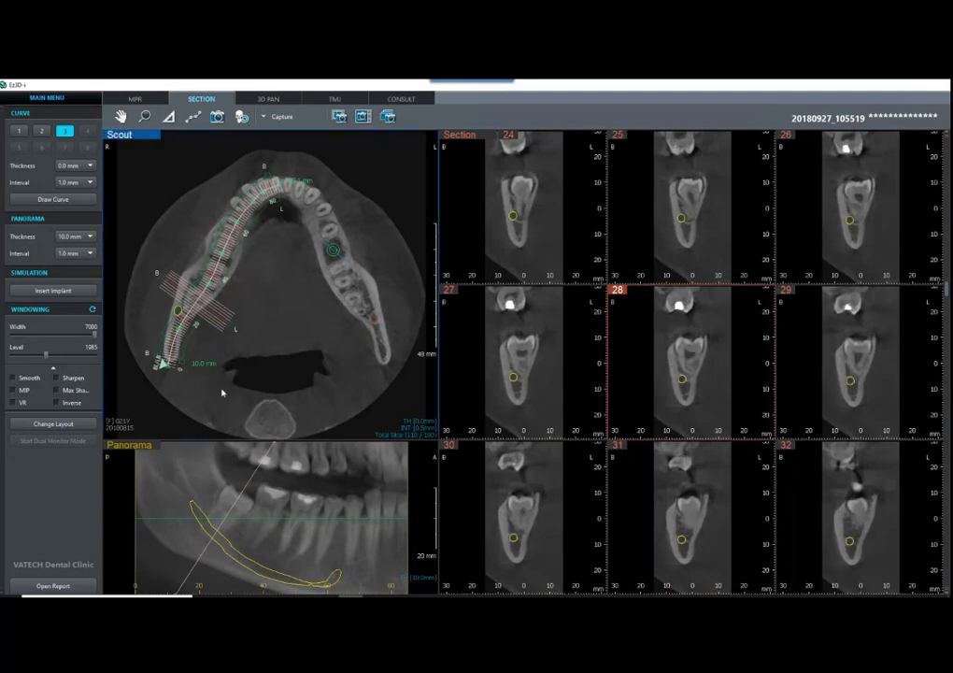
pyautogui.click(81, 422)
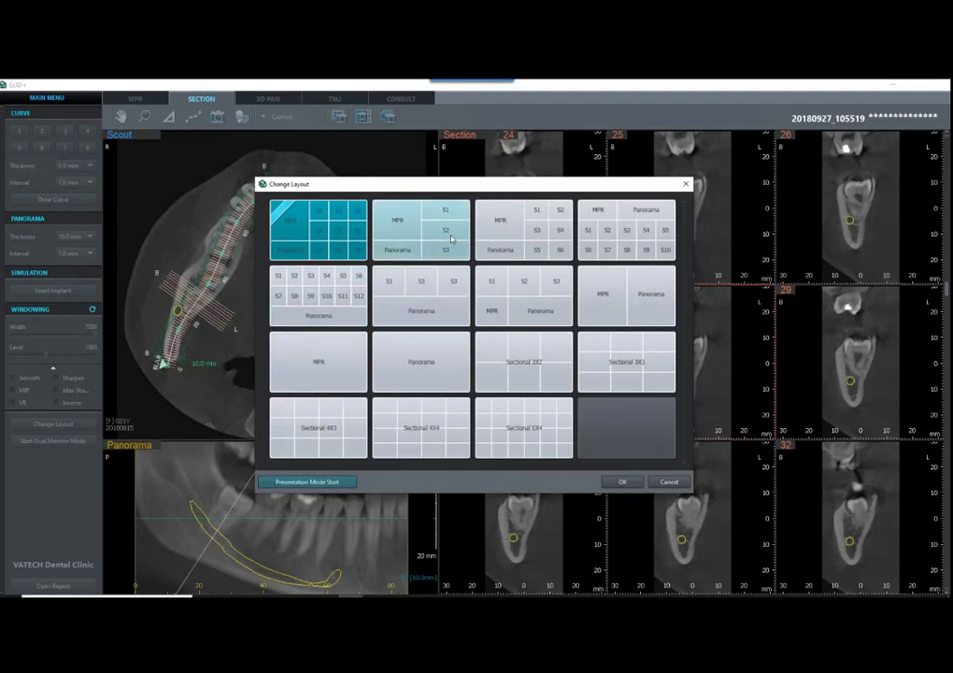
pyautogui.rightClick(451, 239)
pyautogui.click(459, 243)
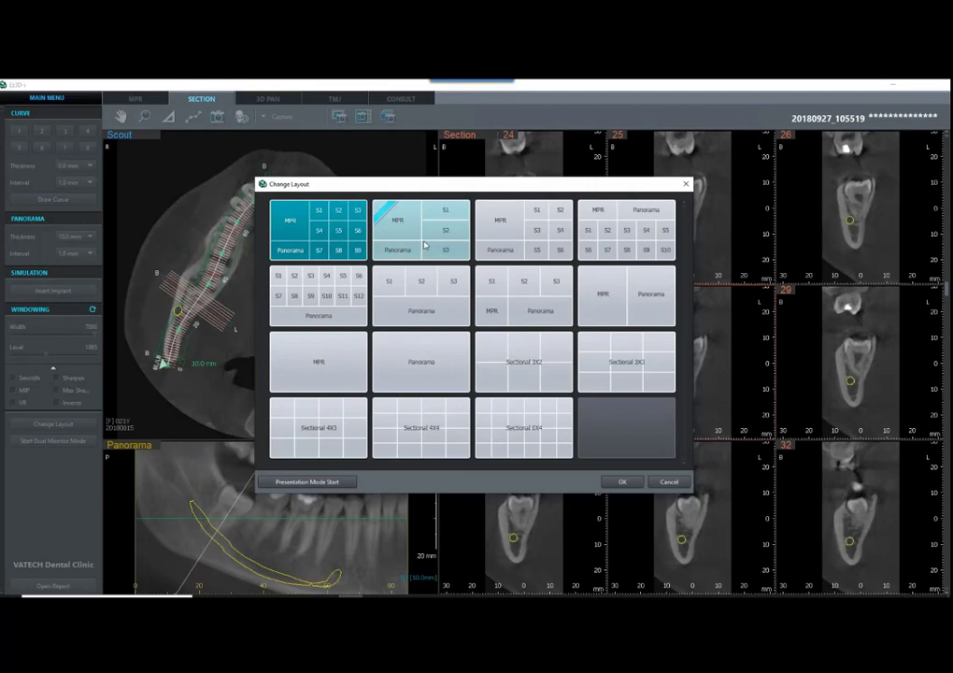
pyautogui.click(425, 245)
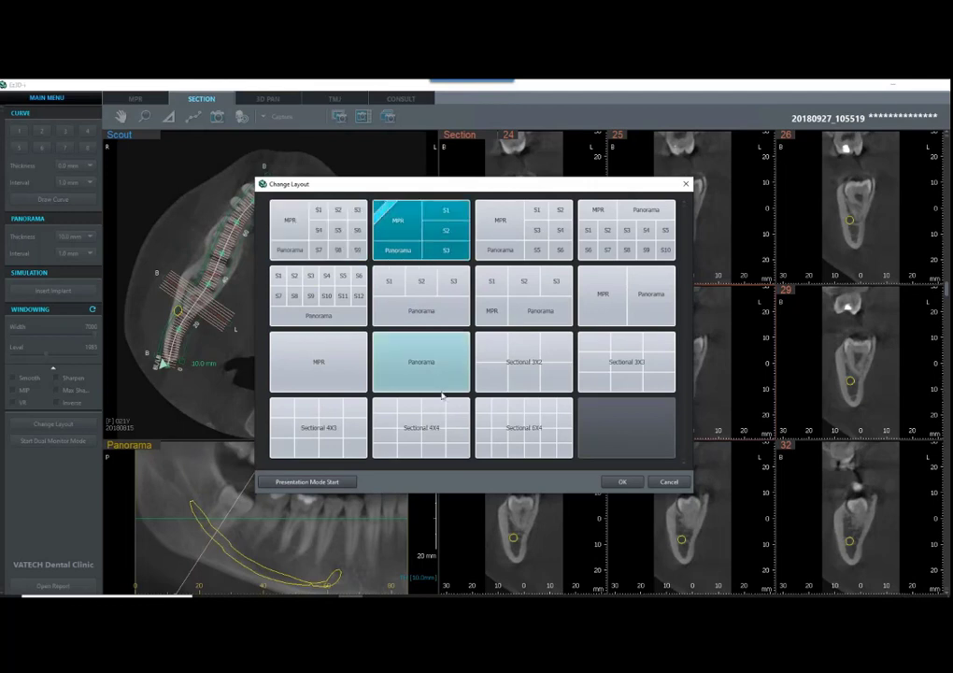
pyautogui.click(622, 481)
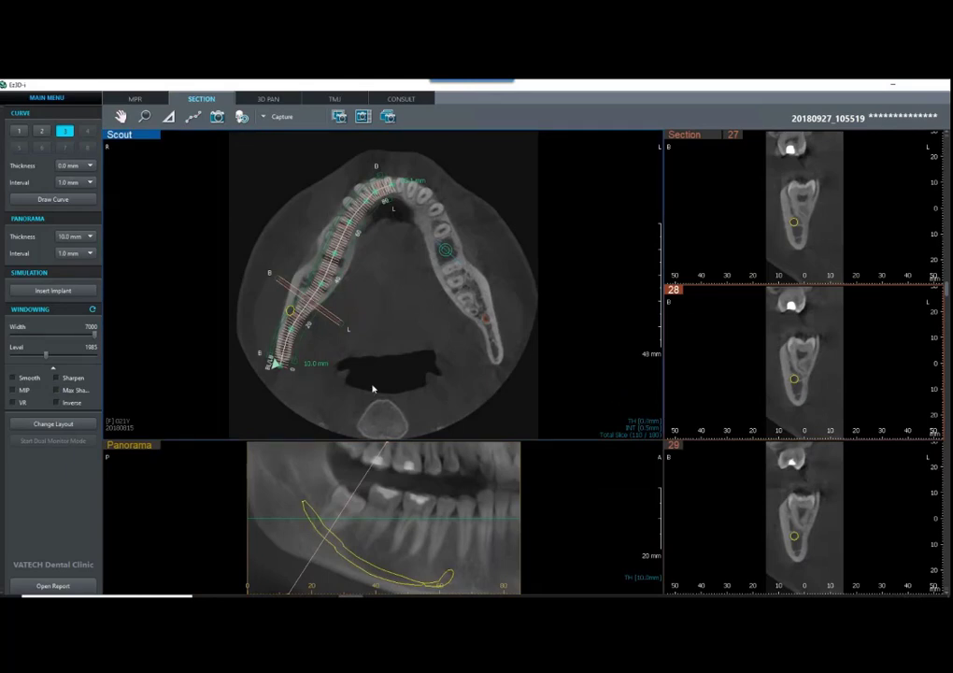
# Step: Make the layout with MPR, panorama and nine sections (S1 to S9) the start default and apply it
pyautogui.click(62, 426)
pyautogui.click(332, 239)
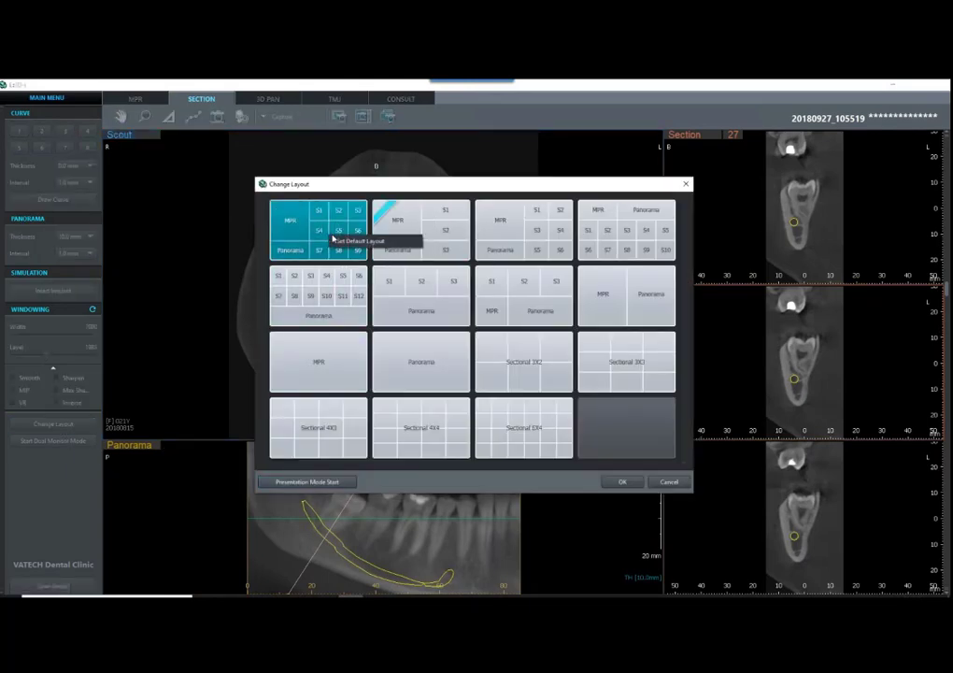
pyautogui.click(338, 242)
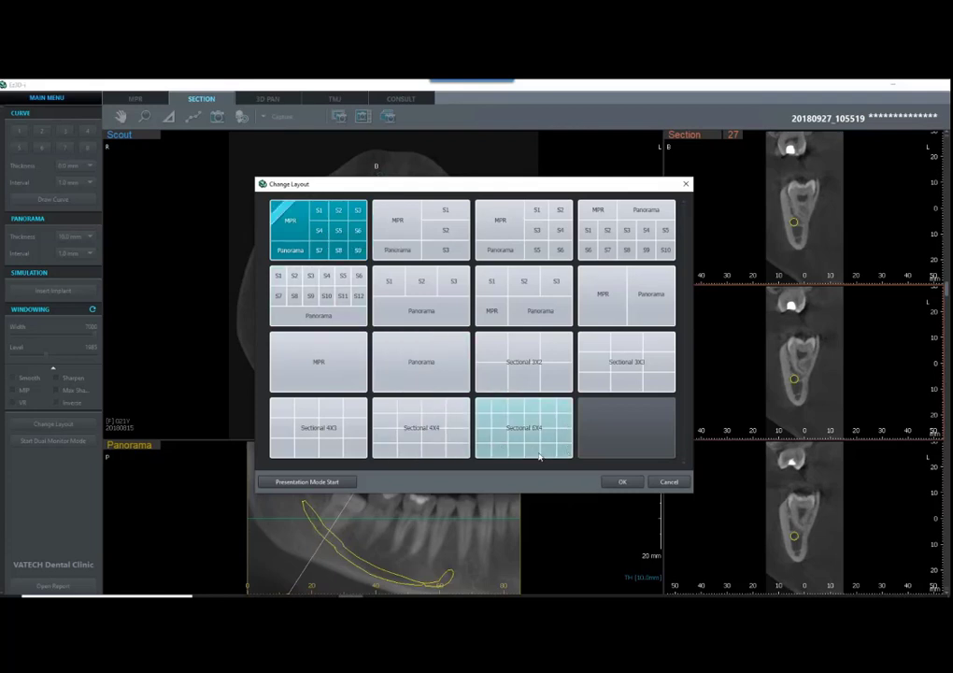
pyautogui.click(621, 481)
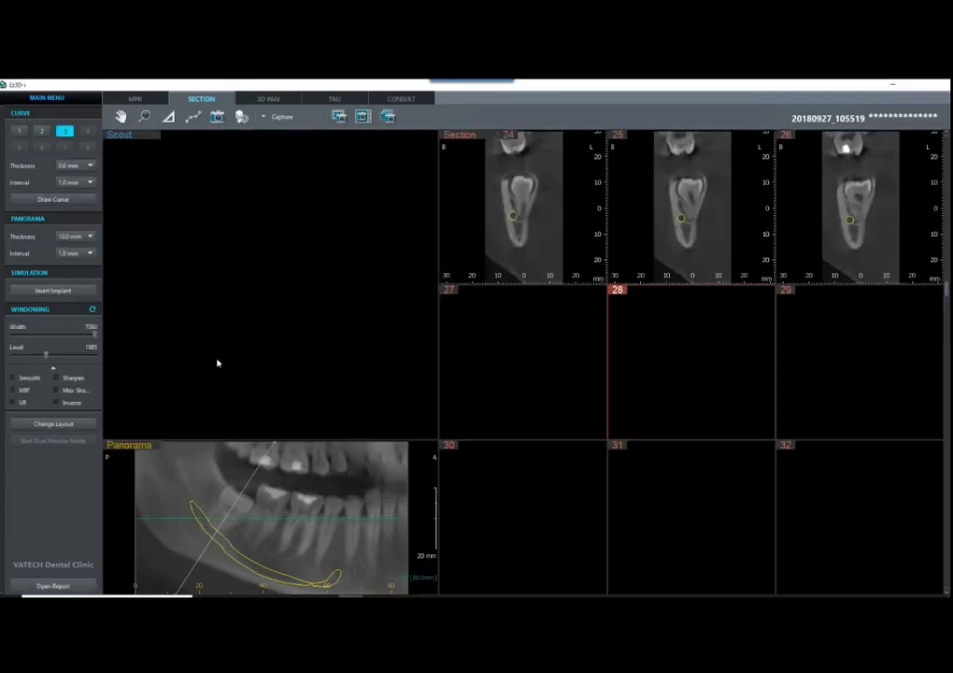
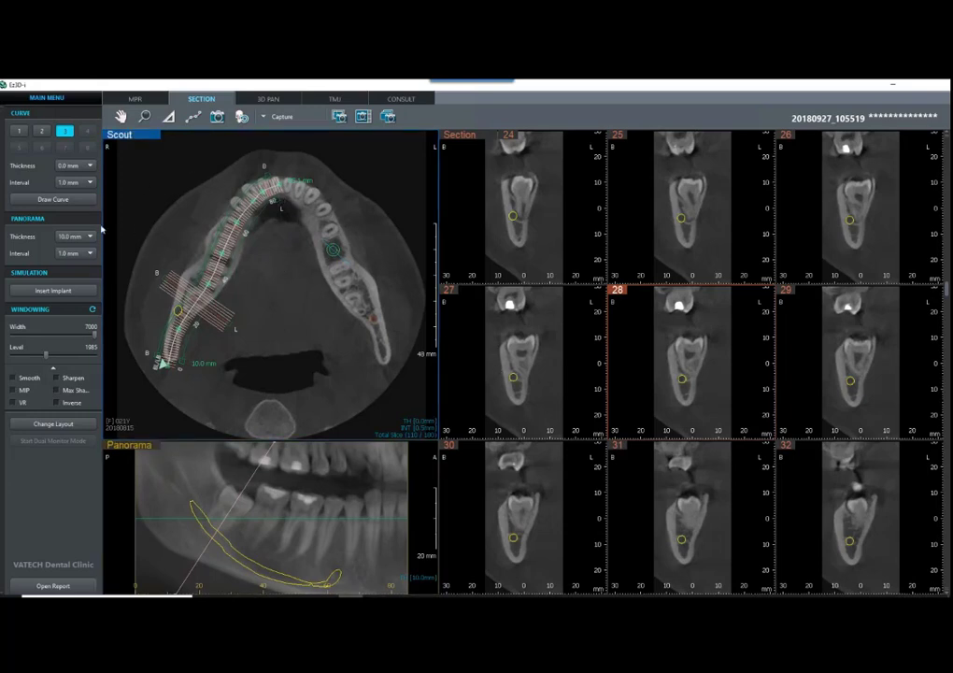
# Step: Draw a new curve about 23.6 mm long crossing the right rear mandible from the buccal to the lingual side at the last molar
pyautogui.click(56, 200)
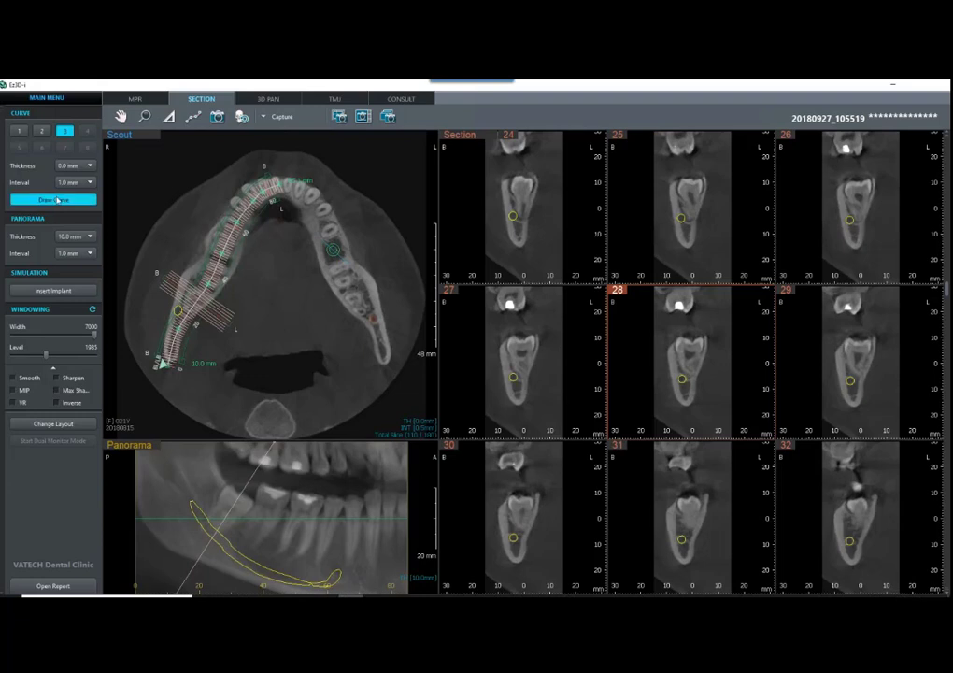
pyautogui.click(174, 272)
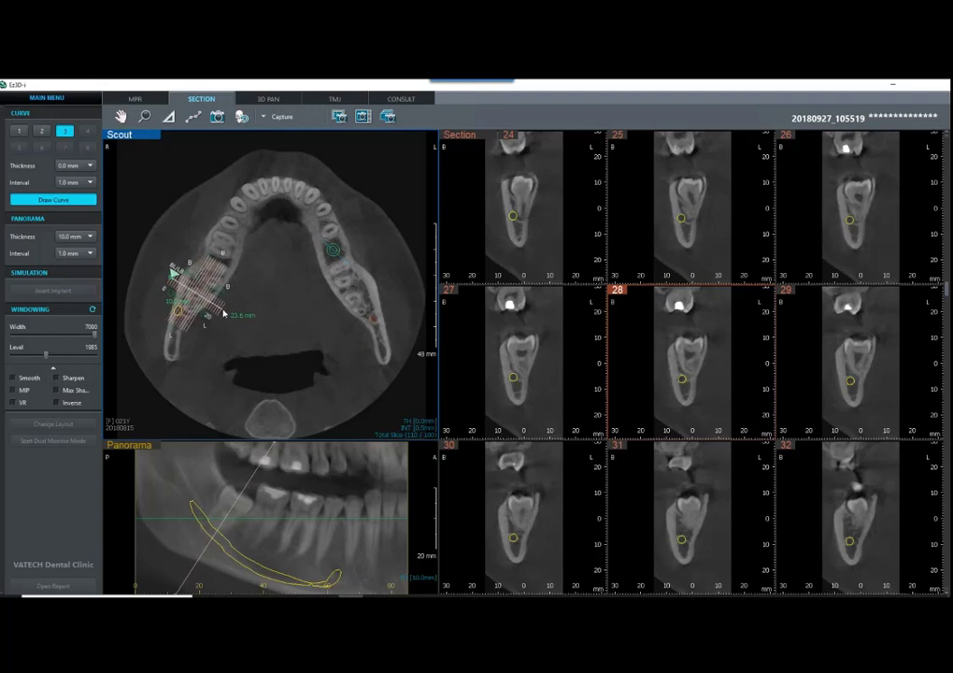
pyautogui.doubleClick(223, 314)
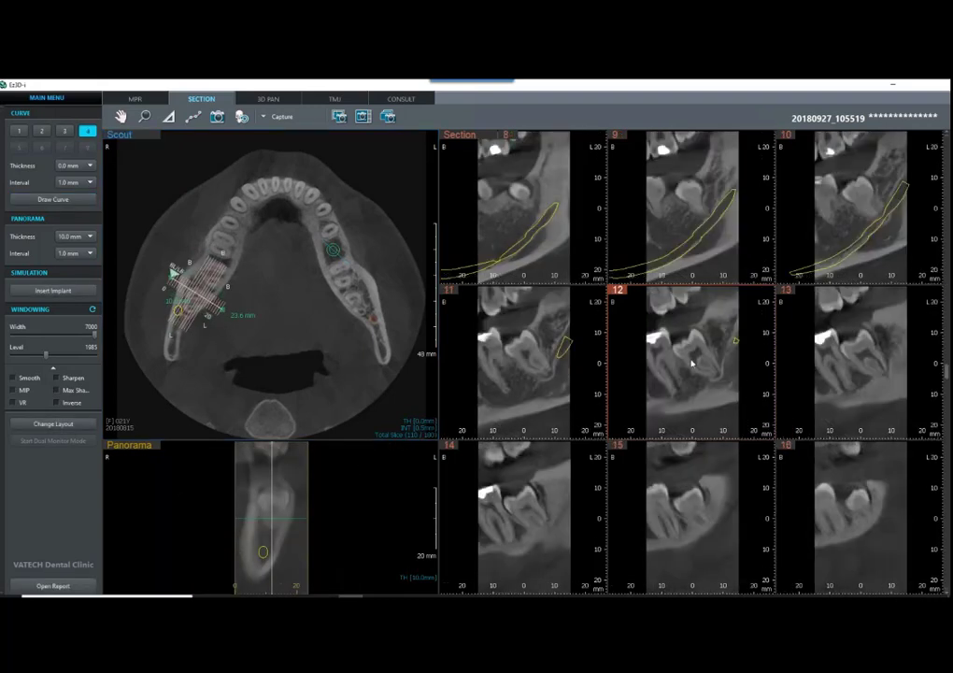
# Step: Enlarge section 12 of the crossing curve and examine the rear molar and the traced canal between sections 6 and 12
pyautogui.doubleClick(691, 365)
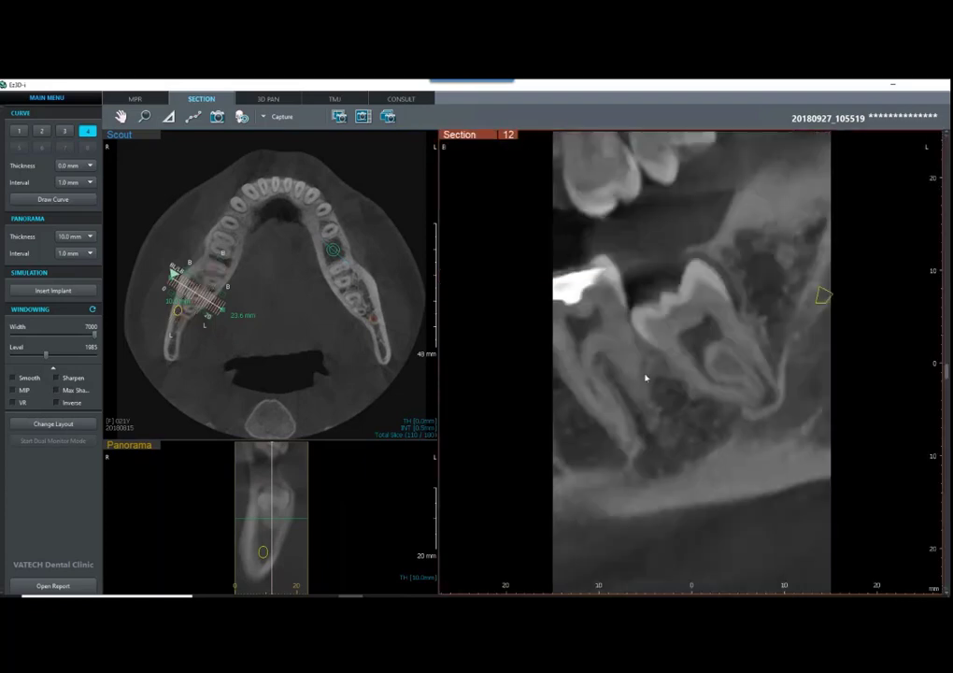
pyautogui.scroll(4, 653, 375)
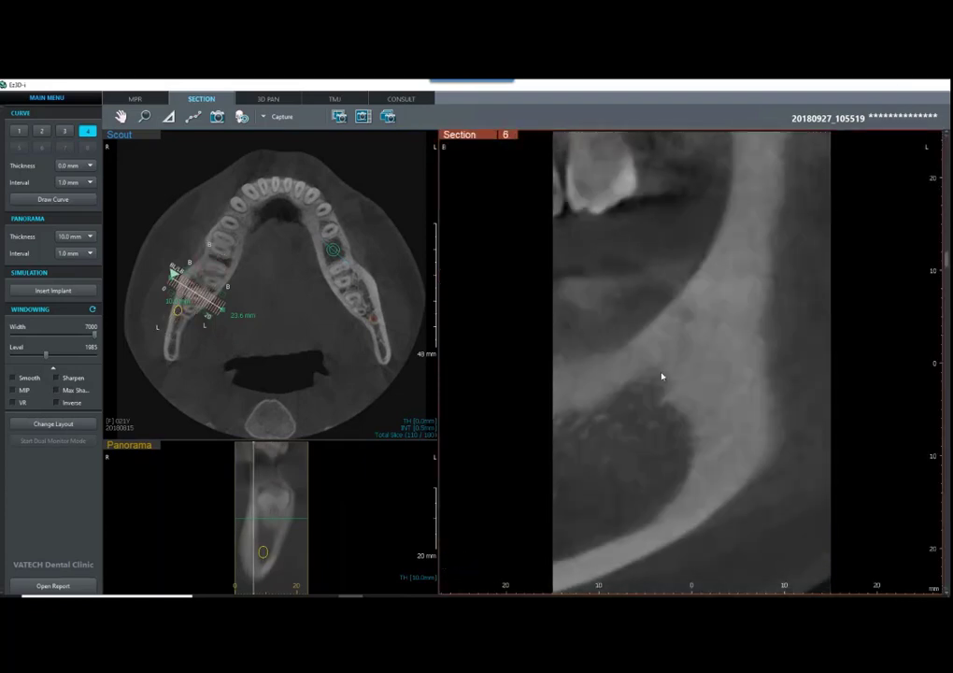
pyautogui.scroll(-2, 661, 377)
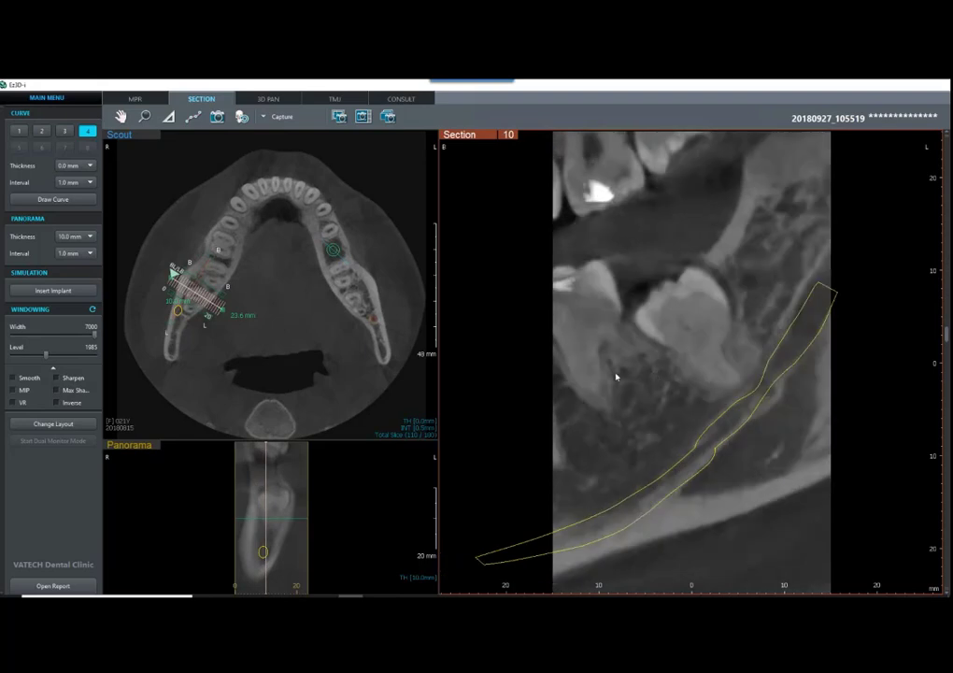
pyautogui.scroll(-1, 717, 394)
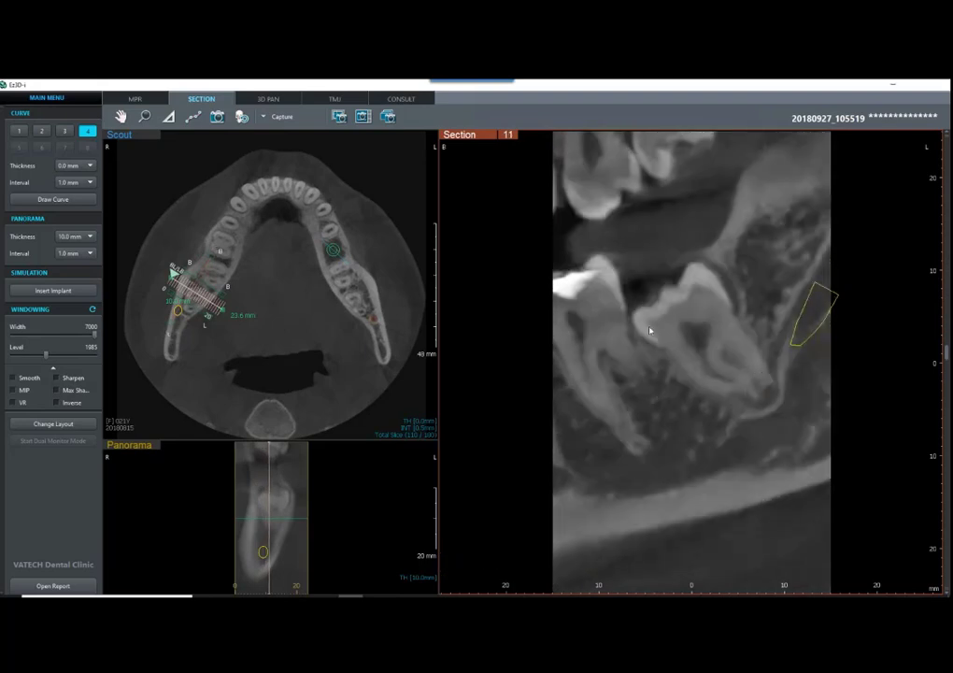
pyautogui.scroll(-1, 654, 345)
pyautogui.scroll(1, 645, 336)
pyautogui.scroll(-1, 682, 330)
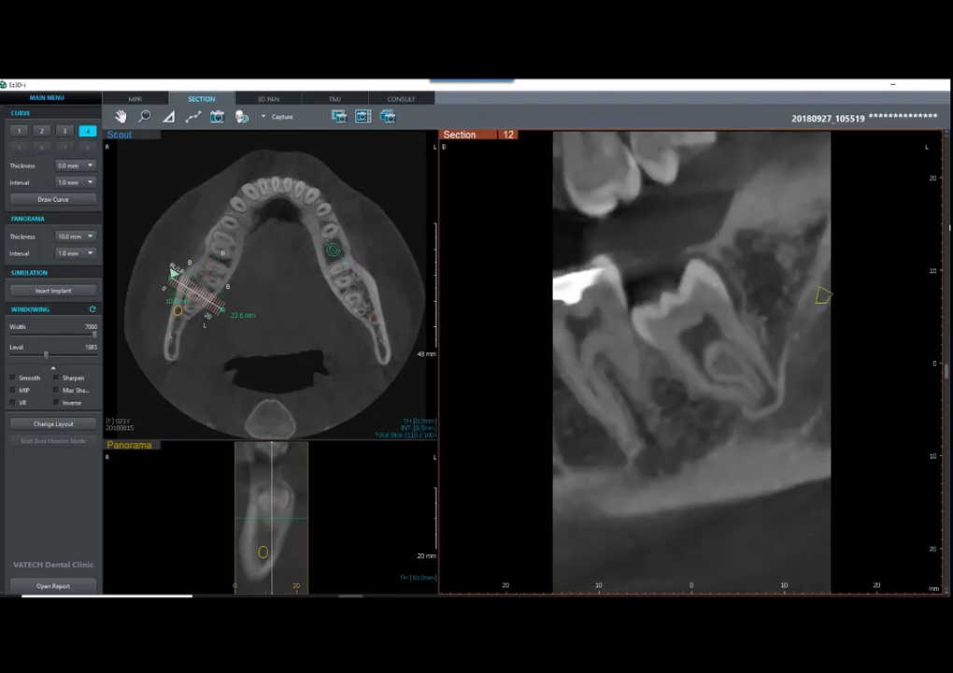
# Step: Examine the rear molar's root tips and the surrounding bone in the enlarged sections up to section 14
pyautogui.rightClick(872, 266)
pyautogui.click(873, 270)
pyautogui.scroll(-2, 660, 364)
pyautogui.scroll(2, 664, 353)
pyautogui.scroll(1, 663, 341)
pyautogui.scroll(-1, 665, 340)
pyautogui.scroll(3, 669, 337)
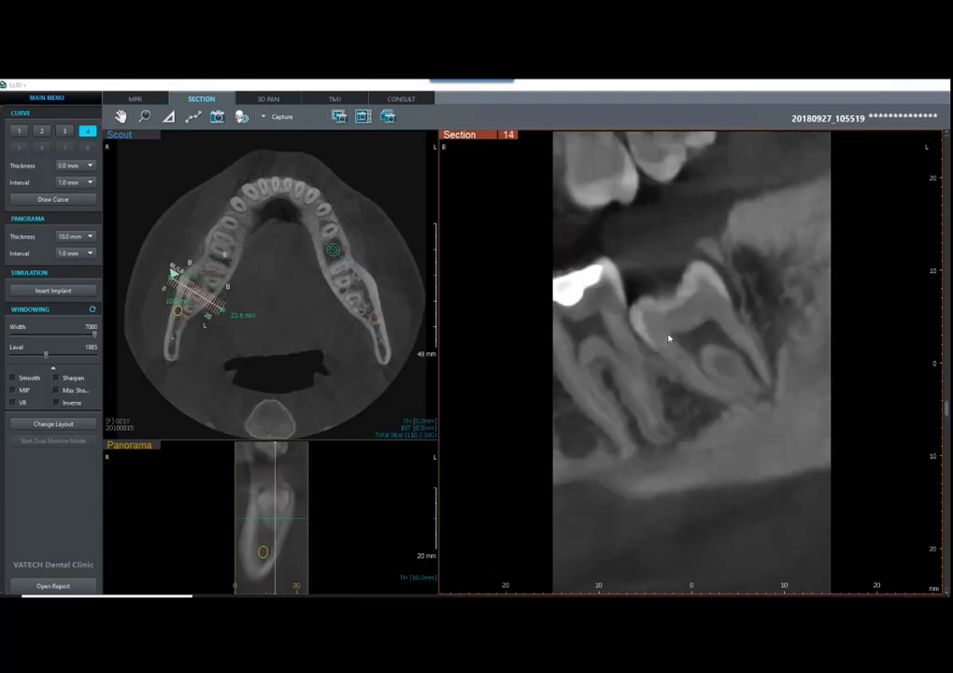
pyautogui.scroll(-3, 669, 337)
pyautogui.scroll(1, 669, 336)
# Step: Return to the nine-section grid and compare the neighbouring slices across the rear molar and the nerve canal
pyautogui.doubleClick(704, 363)
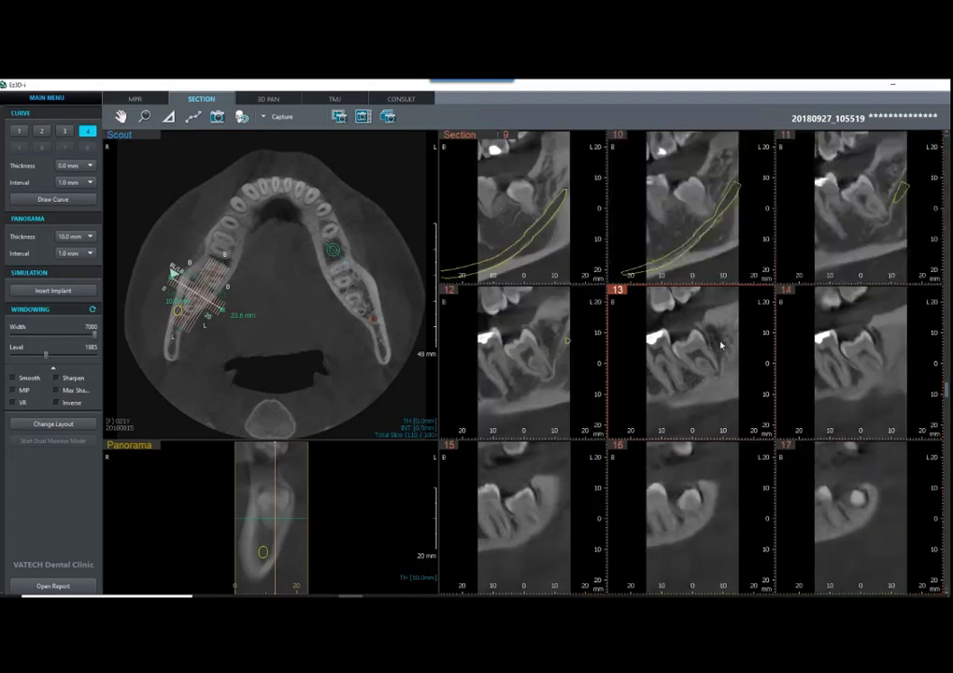
pyautogui.scroll(-4, 738, 367)
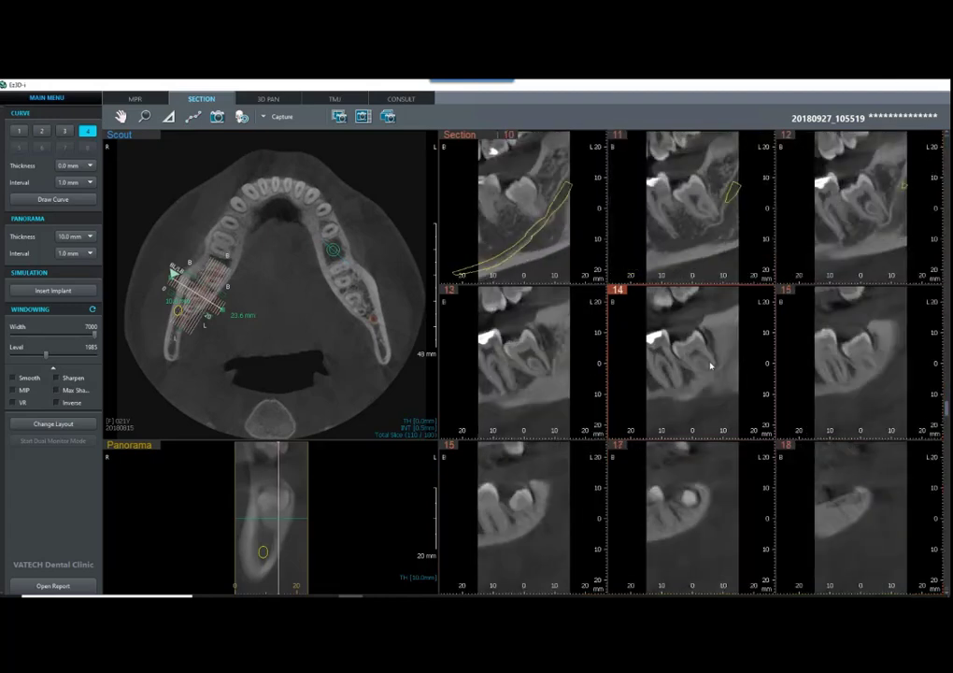
pyautogui.scroll(-1, 705, 373)
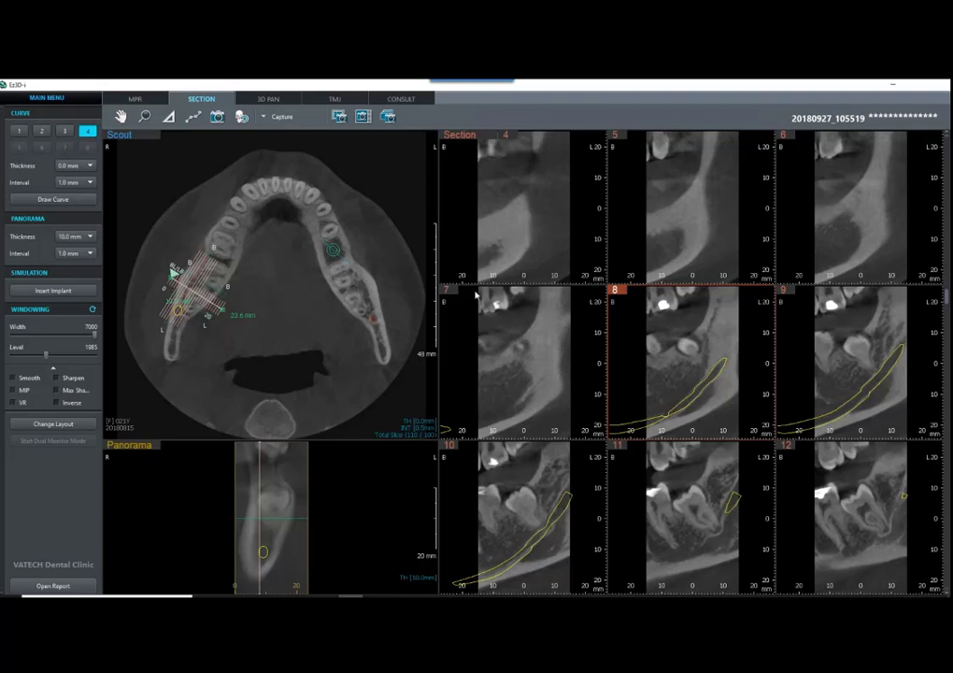
# Step: Switch back to curve 3 and set the panorama thickness to 0.0 mm
pyautogui.click(67, 133)
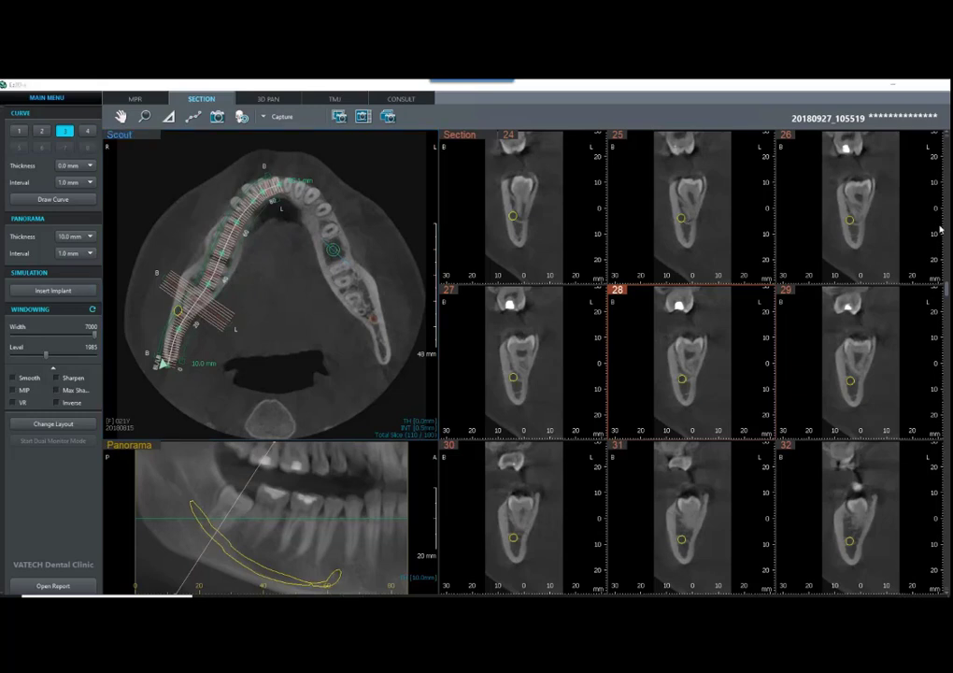
pyautogui.click(897, 272)
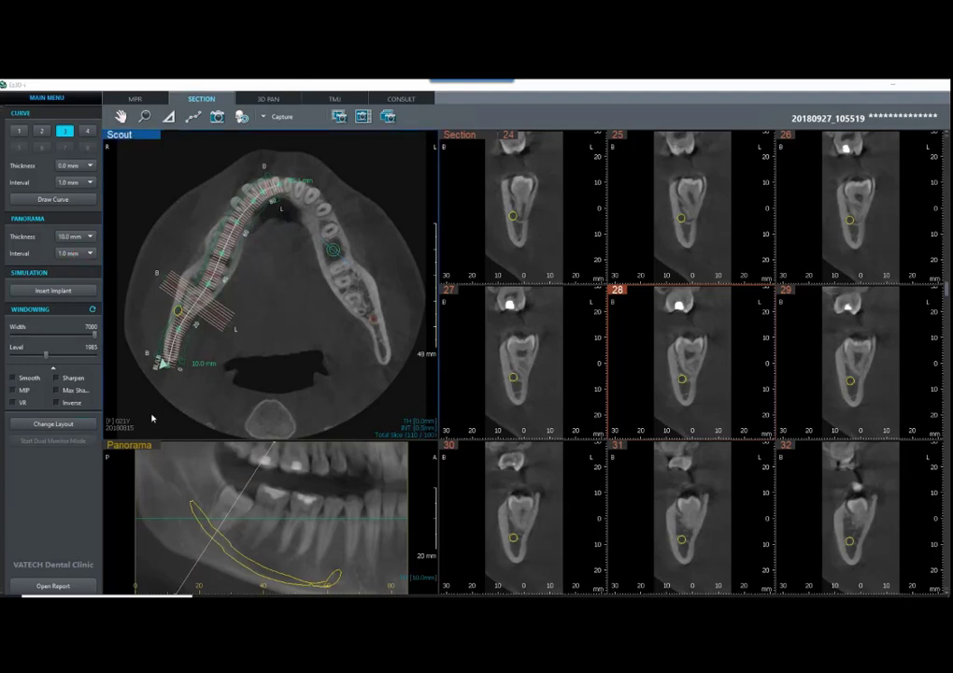
pyautogui.click(90, 237)
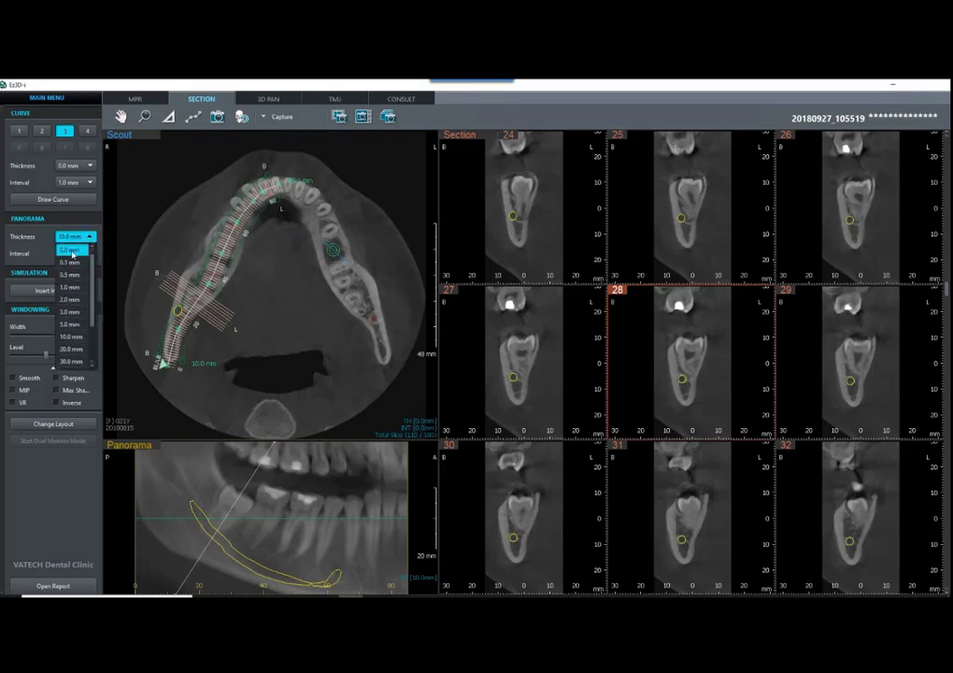
pyautogui.click(71, 250)
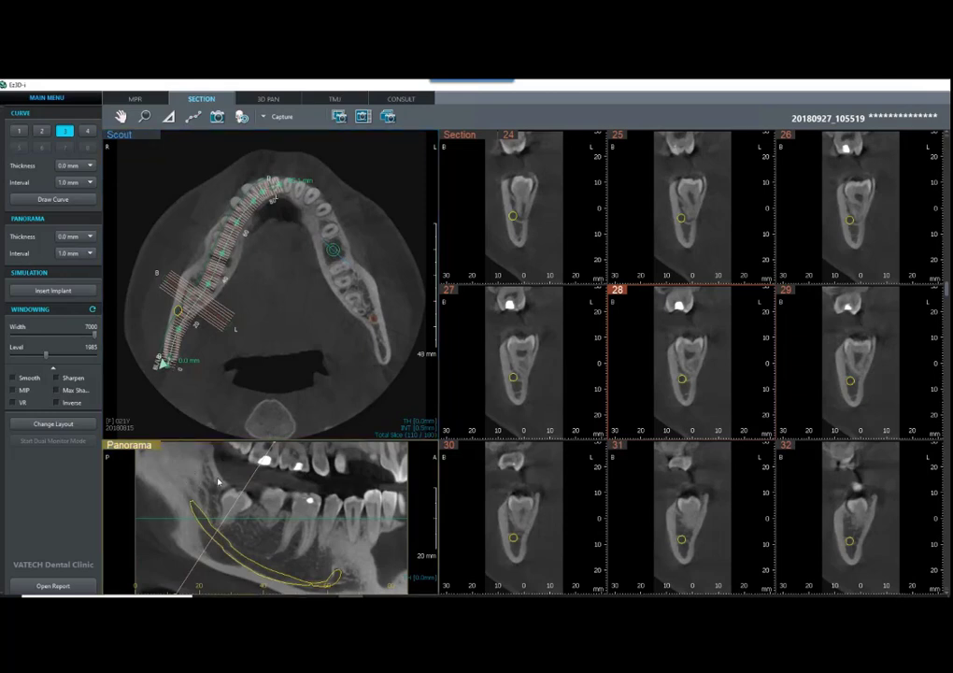
# Step: Step the thin panorama slice through the right mandible and examine the molar roots relative to the traced canal
pyautogui.scroll(-5, 218, 482)
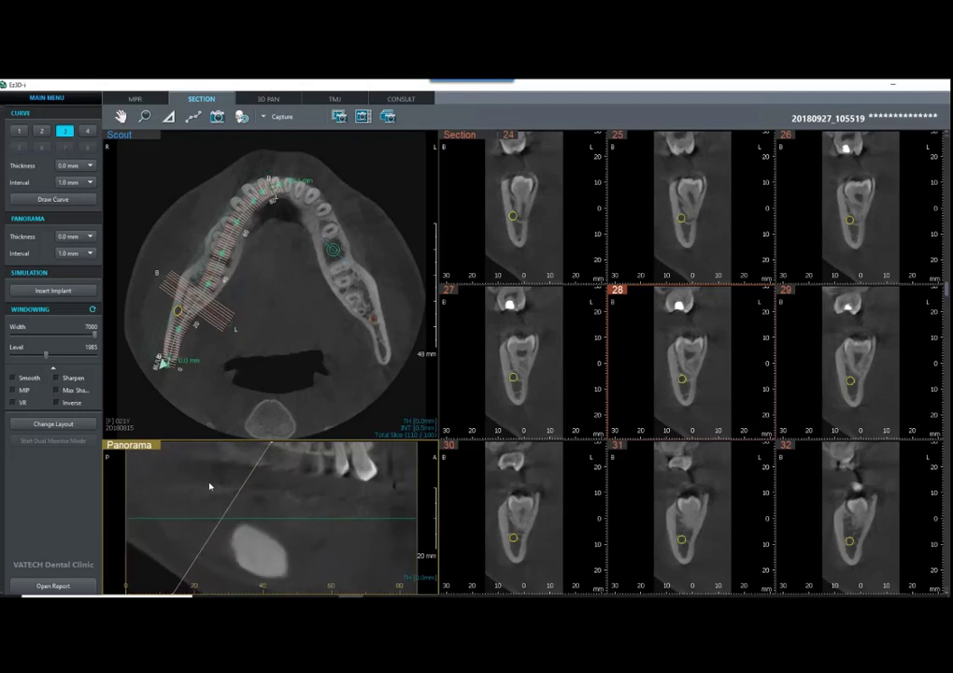
pyautogui.scroll(-3, 210, 486)
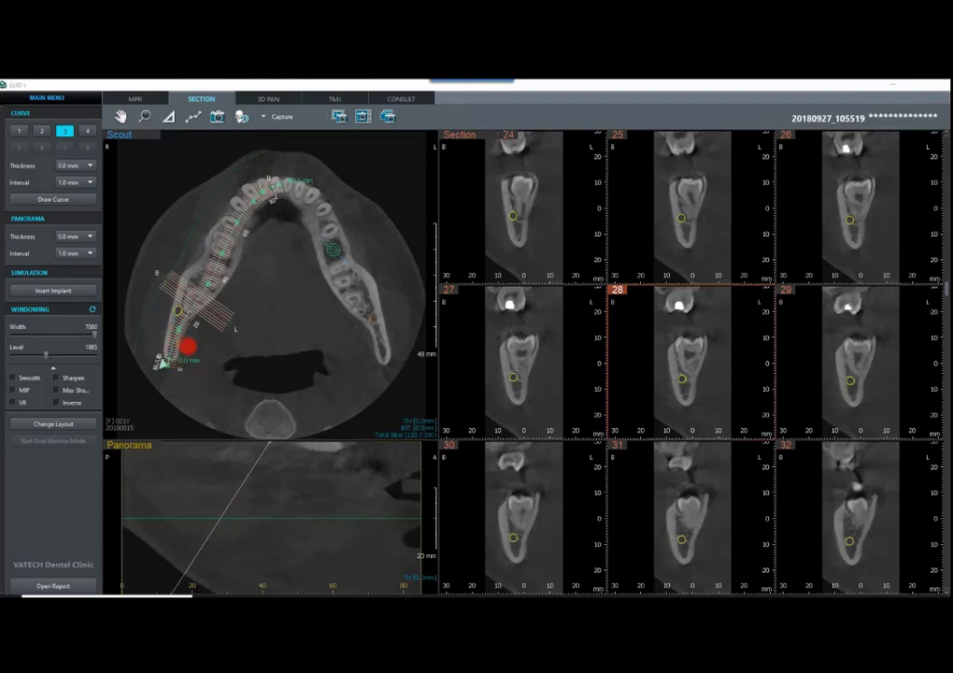
pyautogui.scroll(-10, 183, 496)
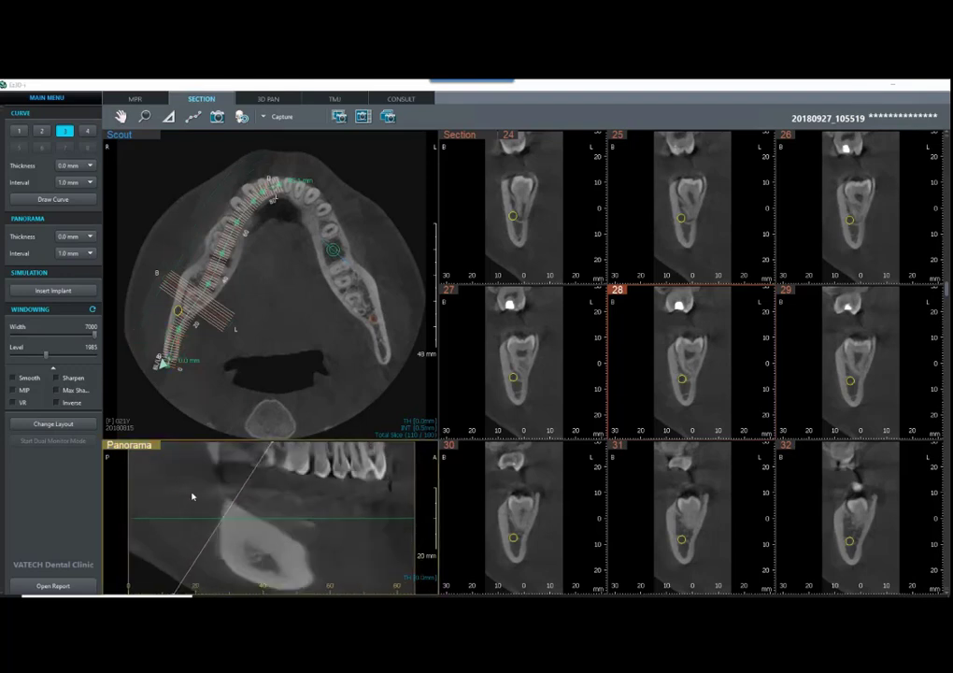
pyautogui.scroll(-8, 192, 495)
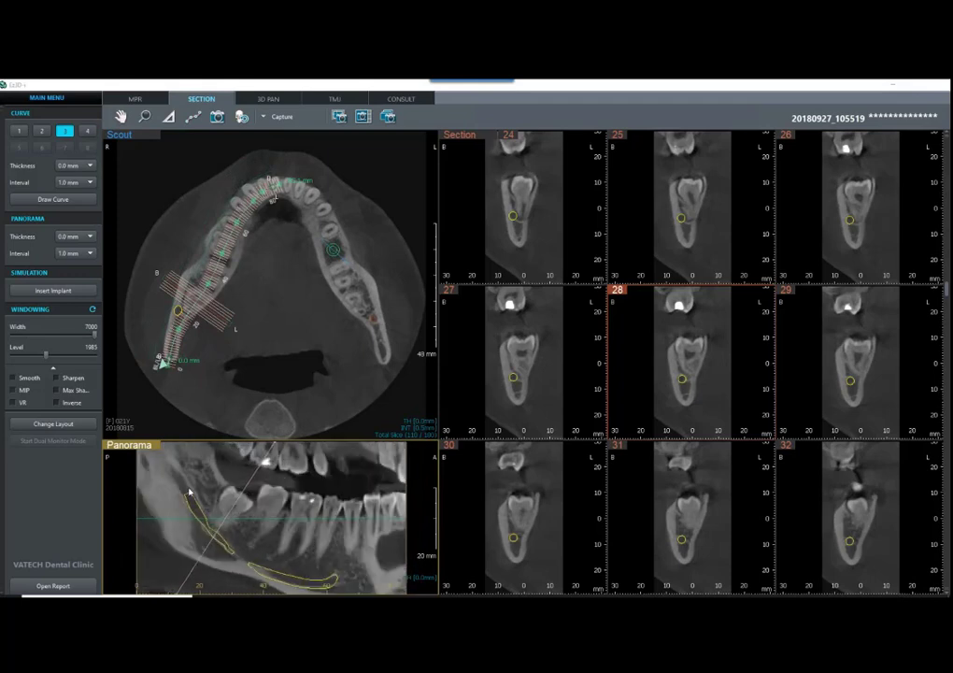
pyautogui.scroll(-3, 192, 493)
pyautogui.scroll(-5, 194, 491)
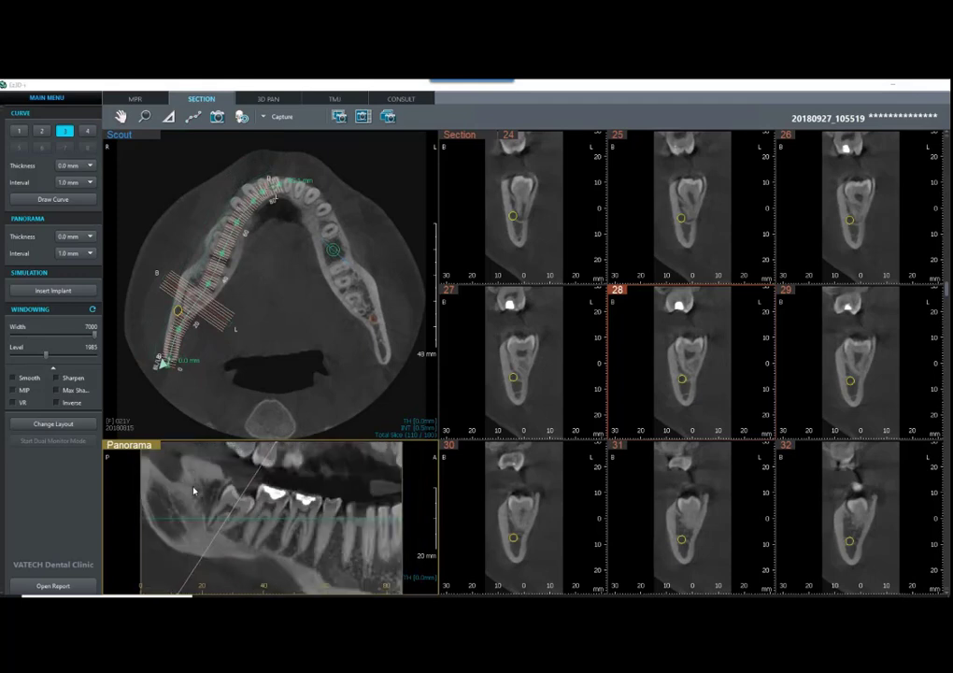
pyautogui.scroll(-5, 196, 487)
pyautogui.scroll(-2, 197, 488)
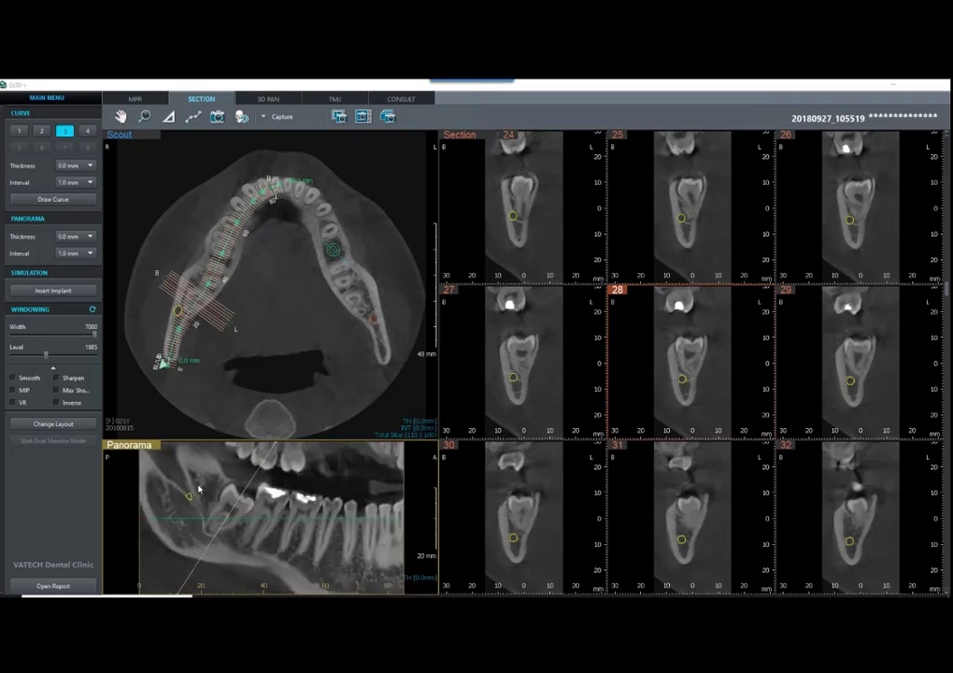
# Step: Set the panorama thickness to 10.0 mm and move the sections along curve 3 to section 32
pyautogui.click(90, 236)
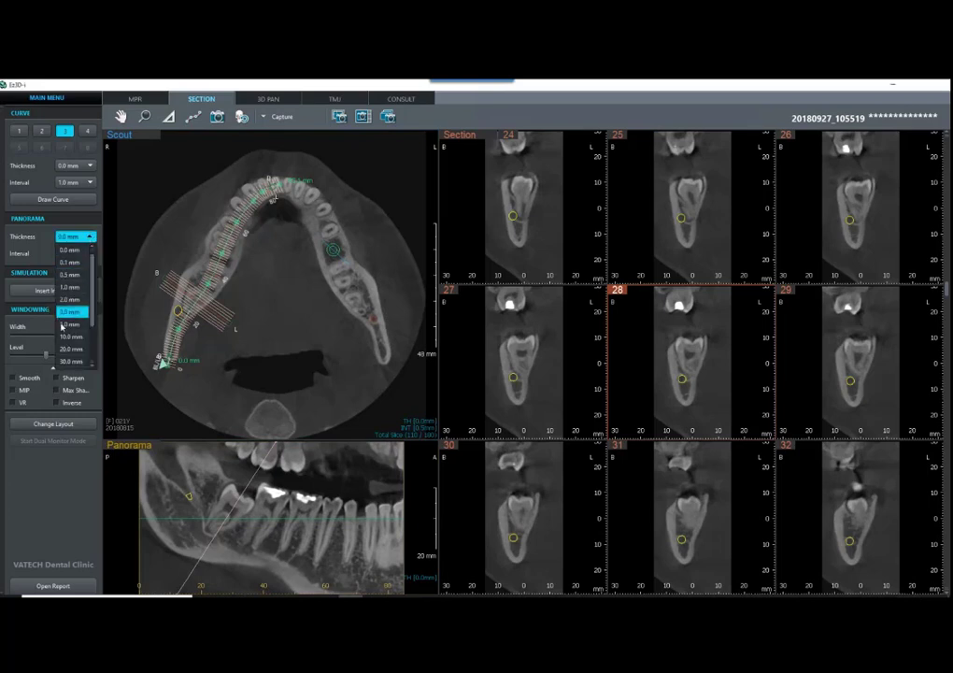
pyautogui.click(56, 263)
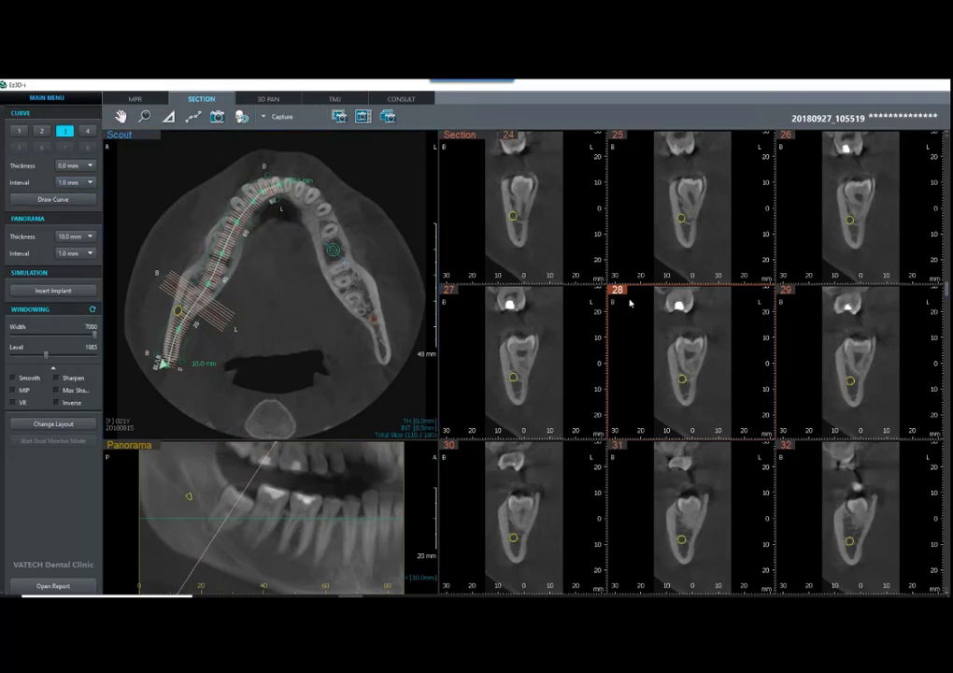
pyautogui.scroll(-2, 659, 343)
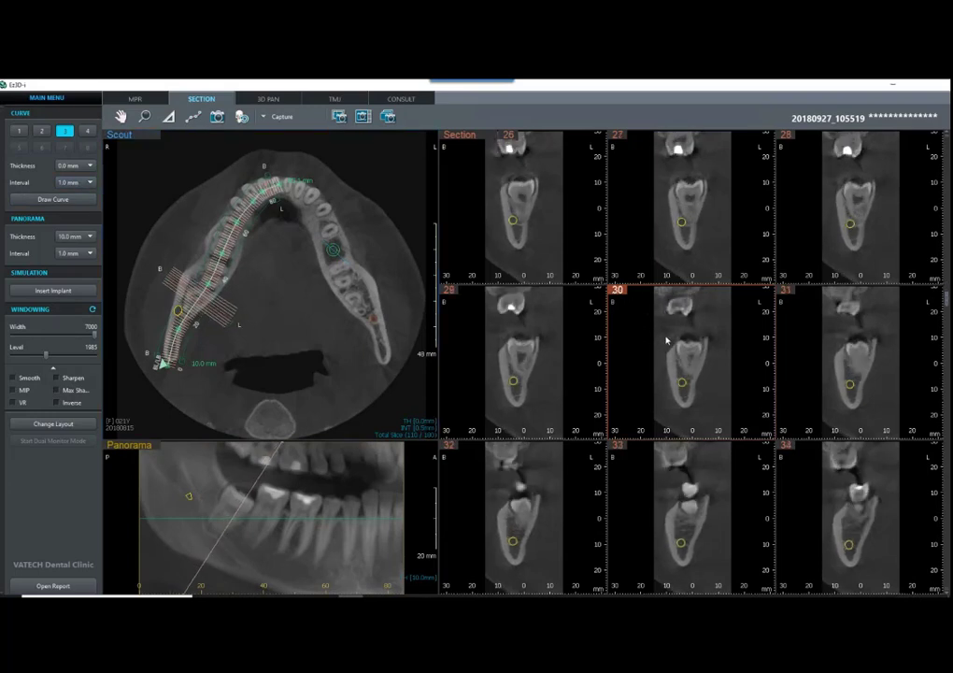
pyautogui.scroll(-2, 664, 342)
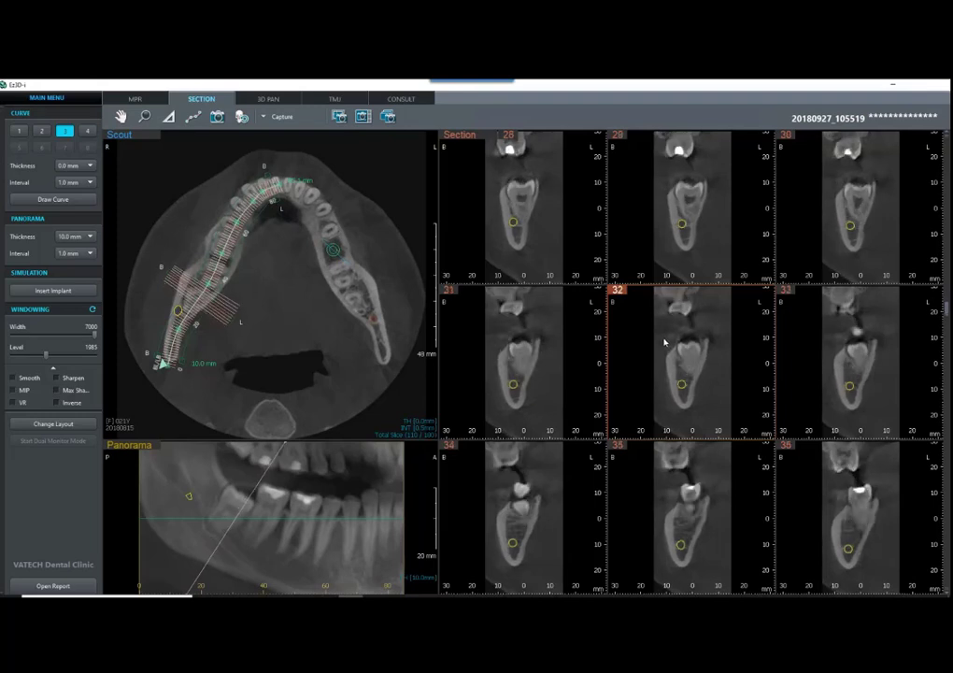
# Step: Set the thickness of curve 3's sections to 1.0 mm and enlarge section 31 to a single view
pyautogui.click(76, 165)
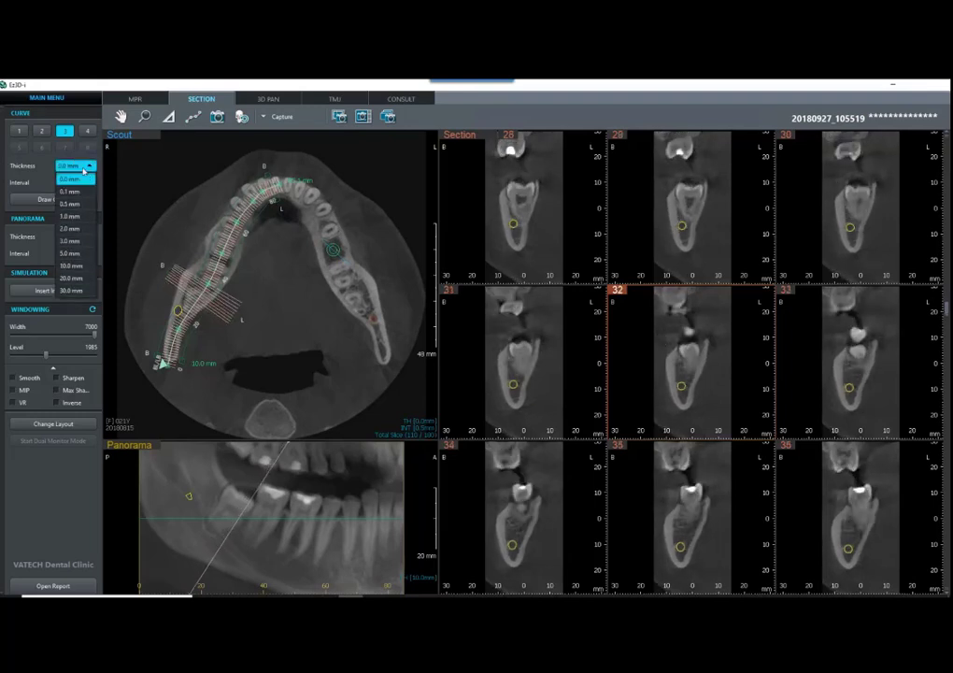
pyautogui.click(77, 217)
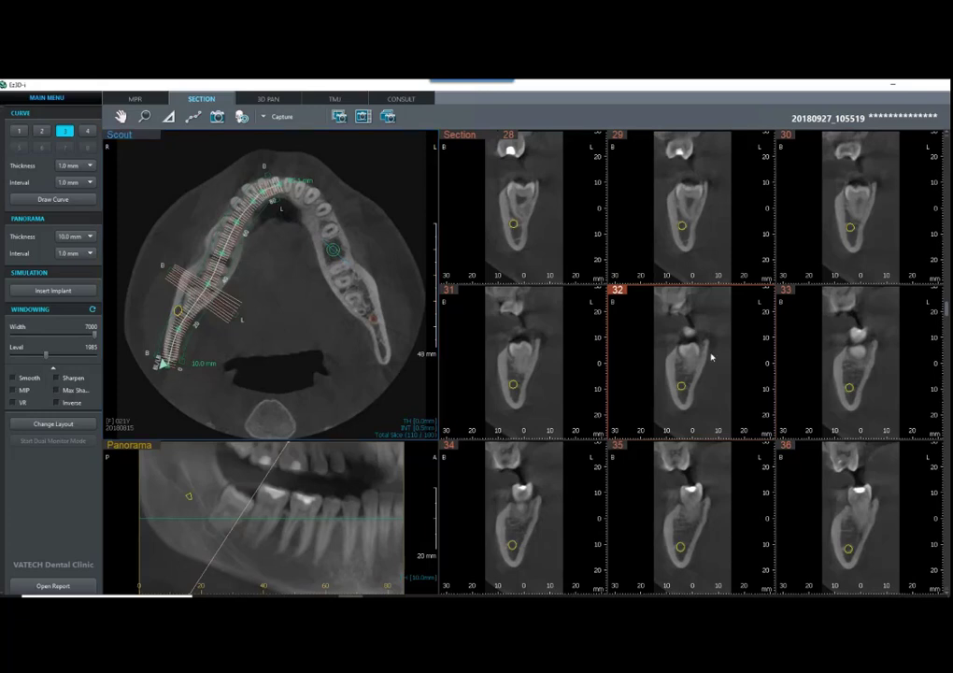
pyautogui.scroll(1, 680, 358)
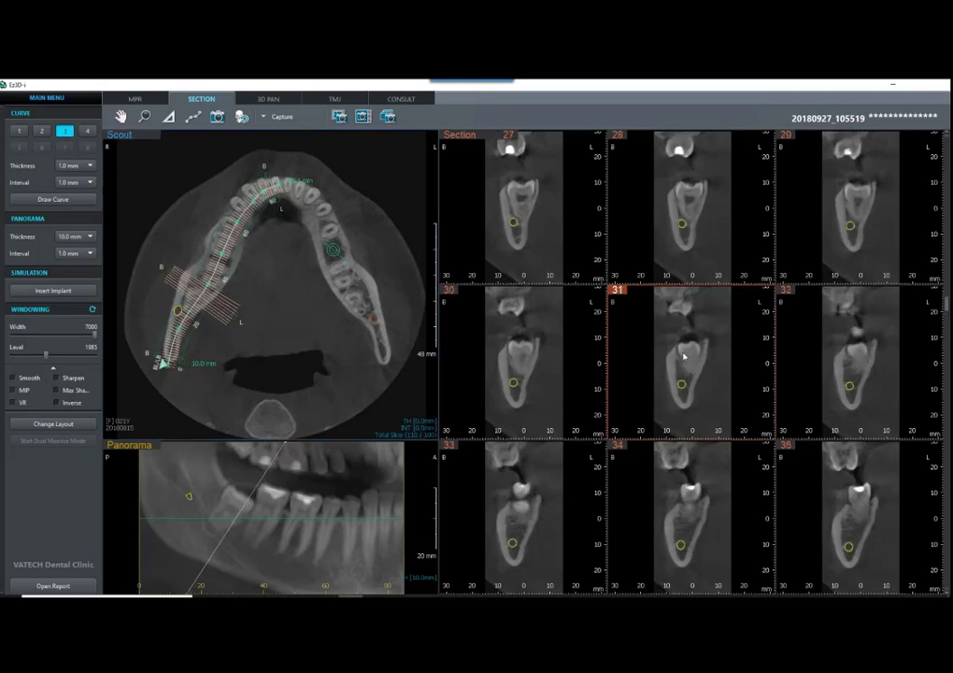
pyautogui.doubleClick(684, 356)
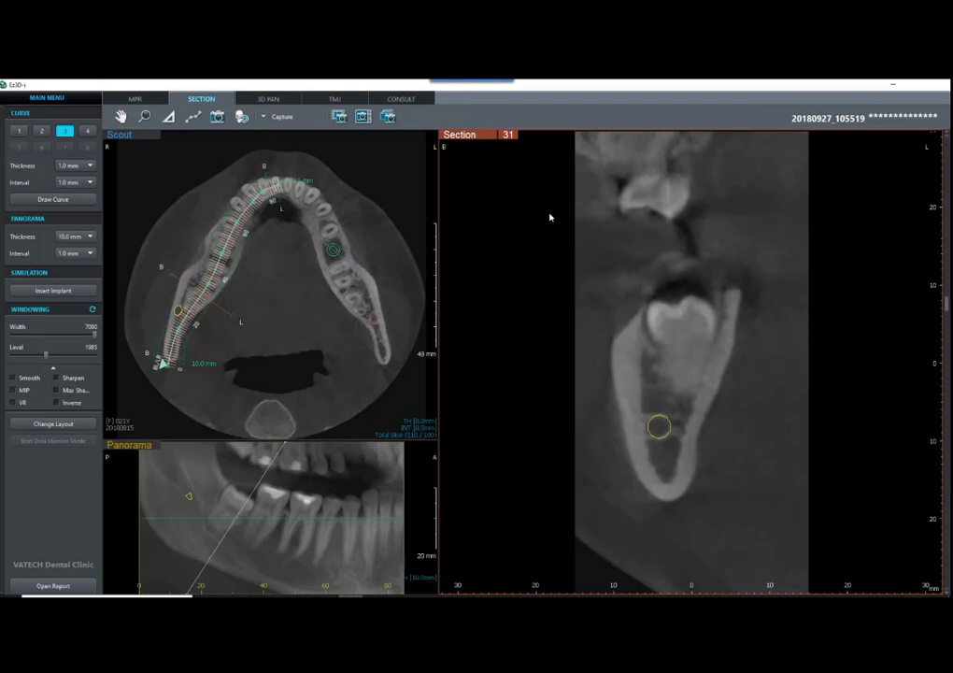
# Step: Return to the MPR views, raise the axial slice to the roots of the upper teeth and hide the axis lines
pyautogui.click(134, 99)
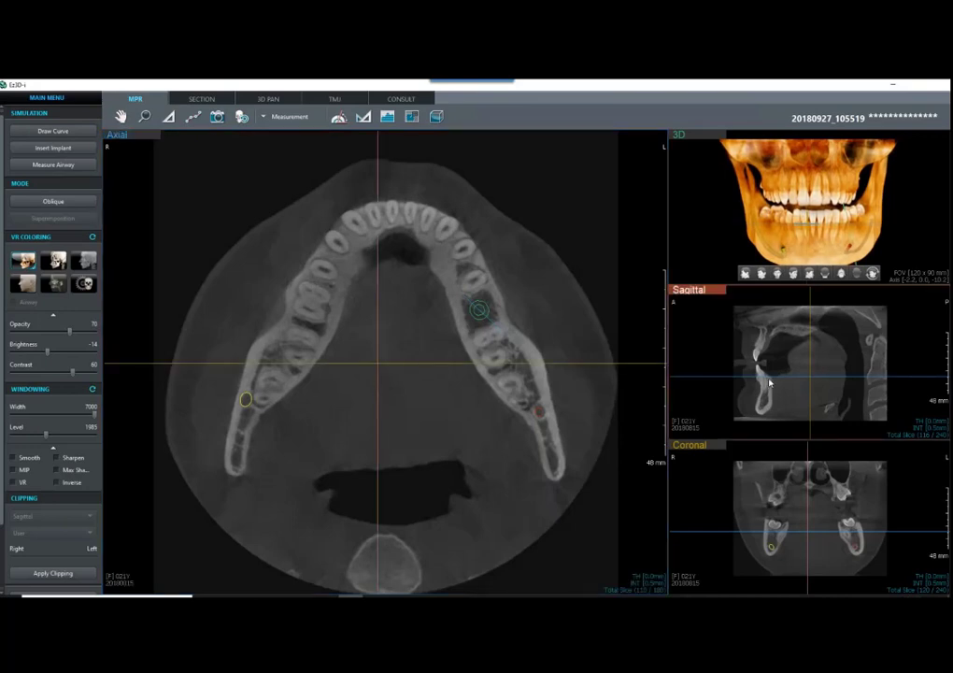
pyautogui.moveTo(771, 377); pyautogui.dragTo(770, 348)
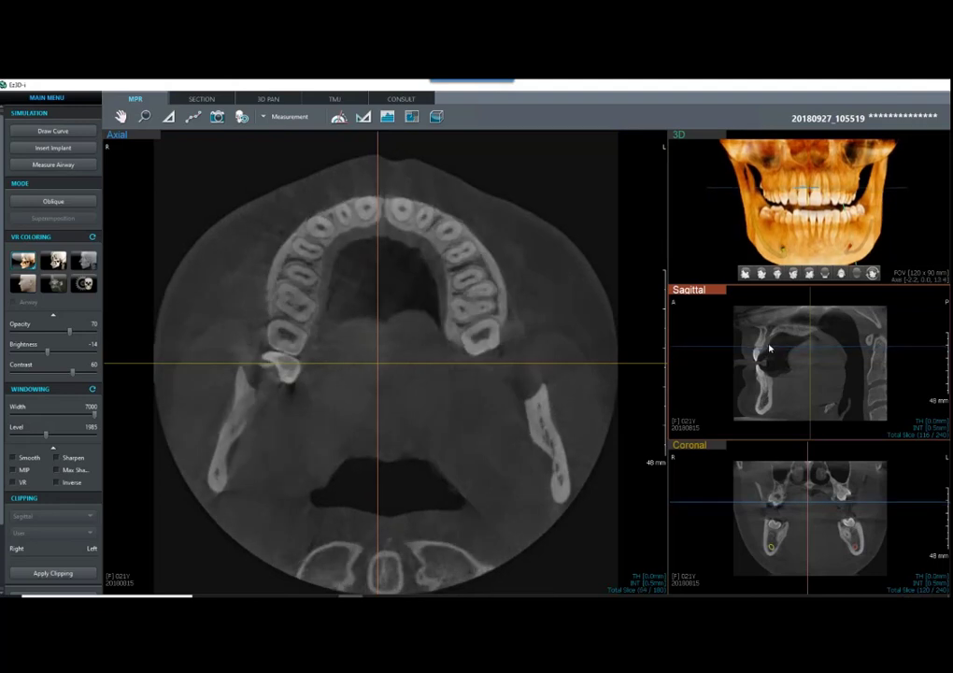
pyautogui.scroll(5, 467, 360)
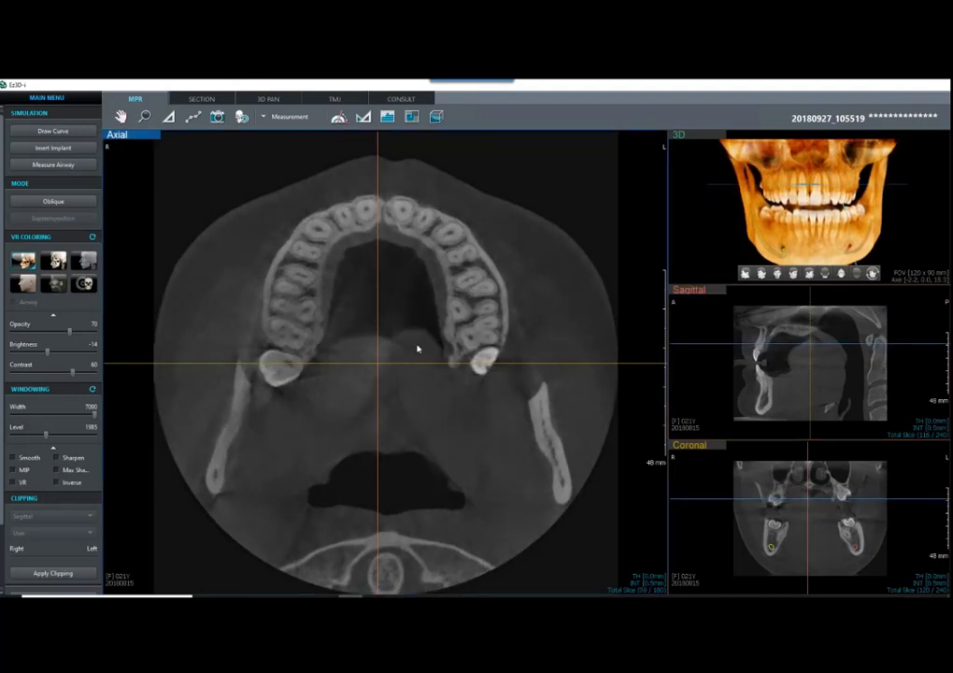
pyautogui.press('space')
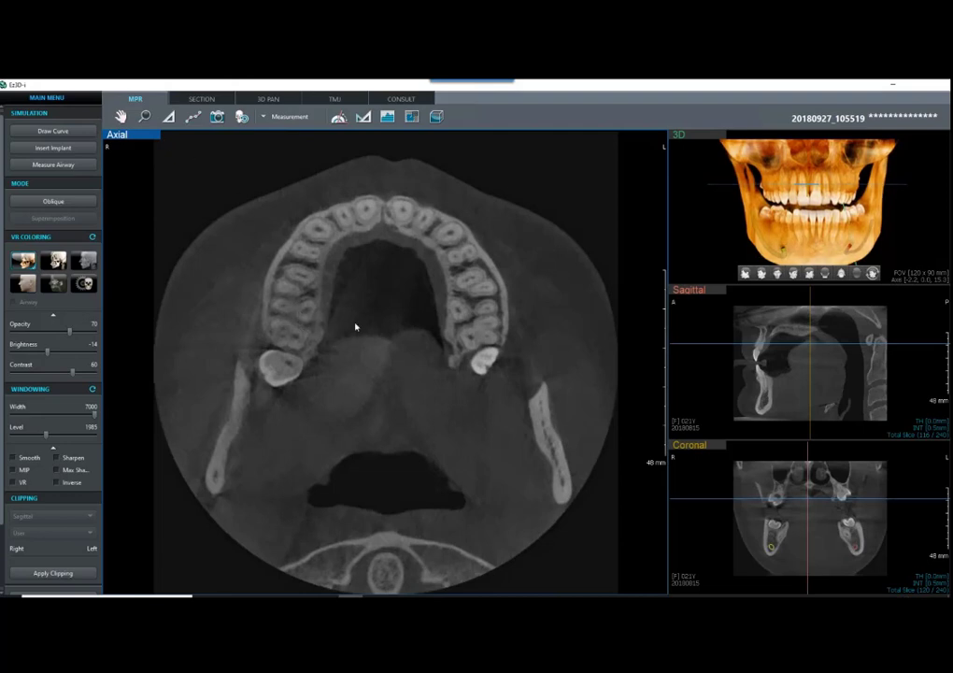
# Step: Enlarge and recentre the upper arch in the axial view and place the crosshair on the upper right molar roots
pyautogui.scroll(-2, 363, 382)
pyautogui.scroll(6, 366, 383)
pyautogui.scroll(4, 365, 383)
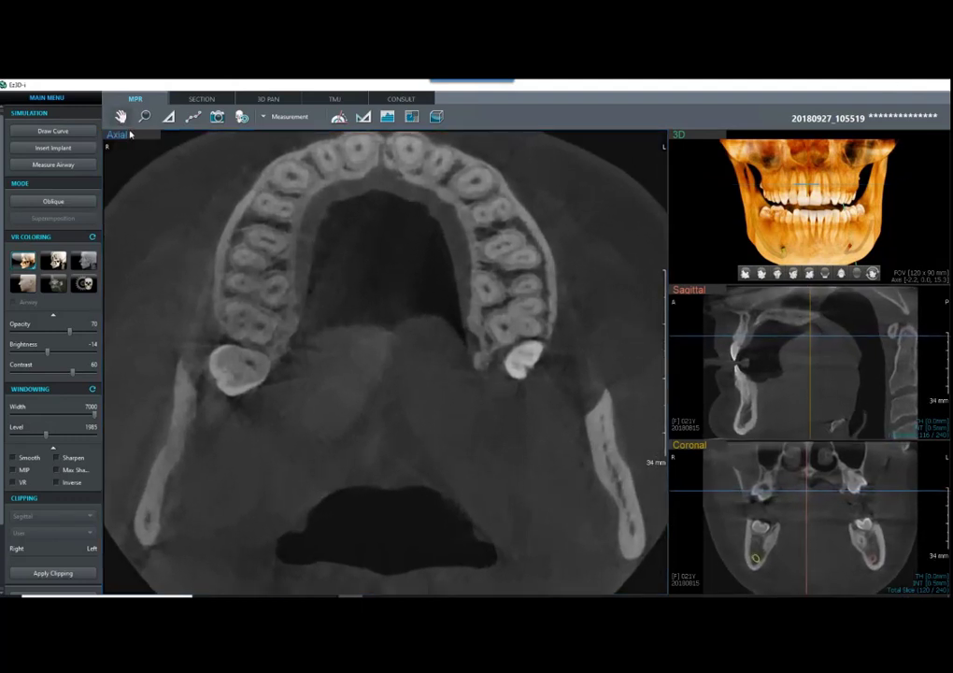
pyautogui.moveTo(122, 136); pyautogui.dragTo(234, 253)
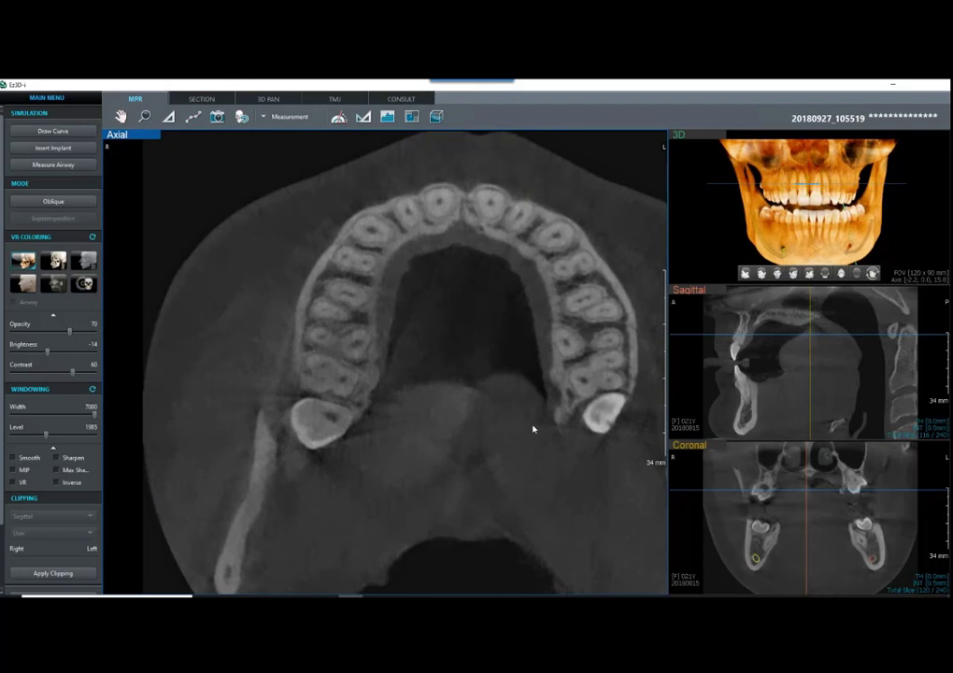
pyautogui.click(339, 334)
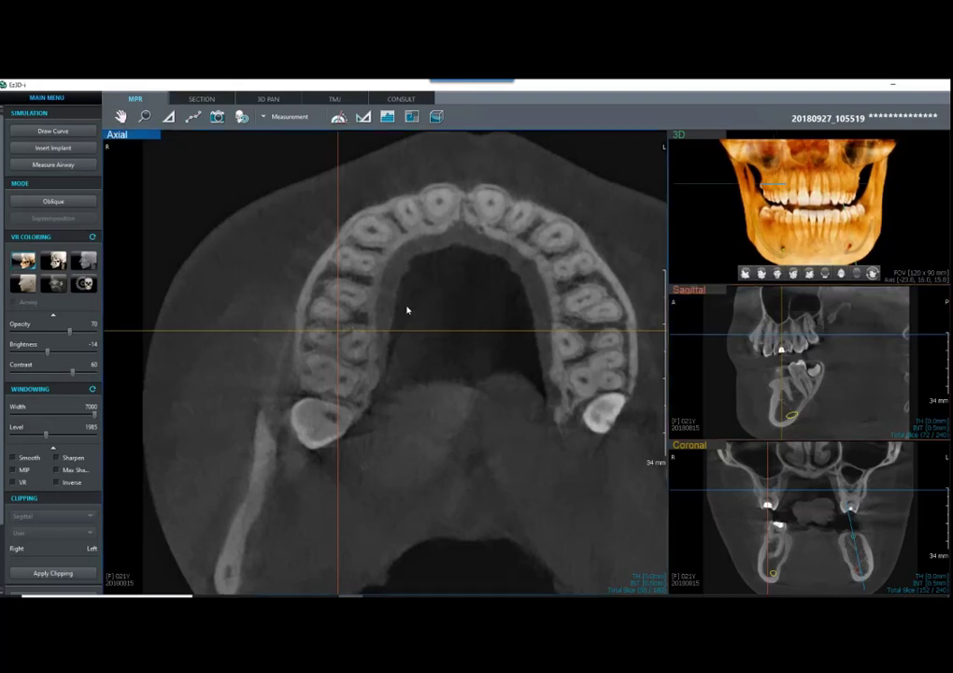
# Step: Preview the Sharpen, Max Sharpen and Inverse filters on the slices and turn each one off again
pyautogui.click(57, 458)
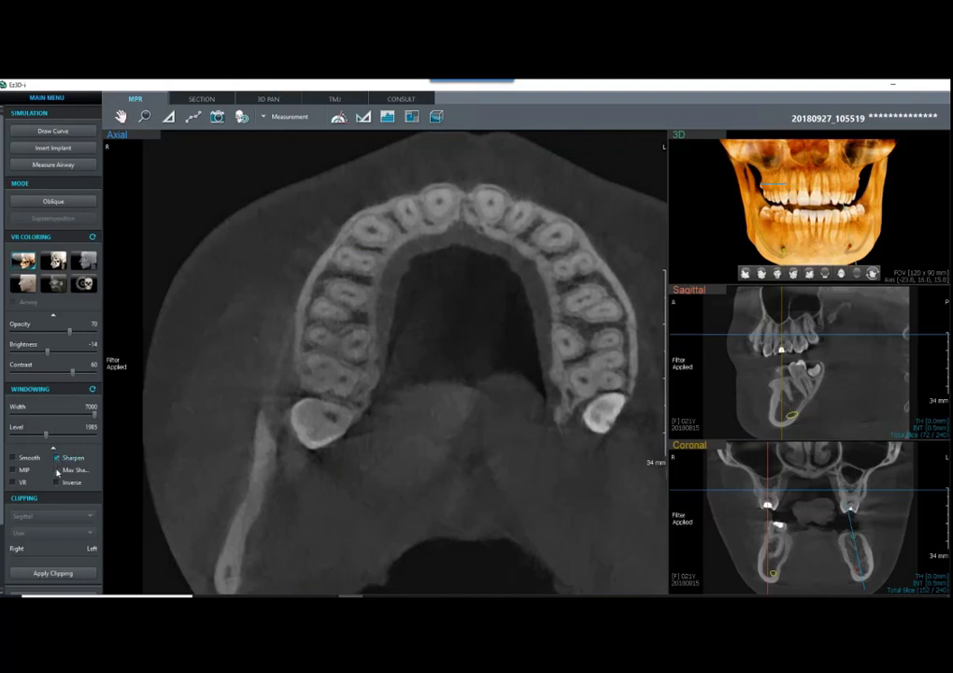
pyautogui.click(57, 470)
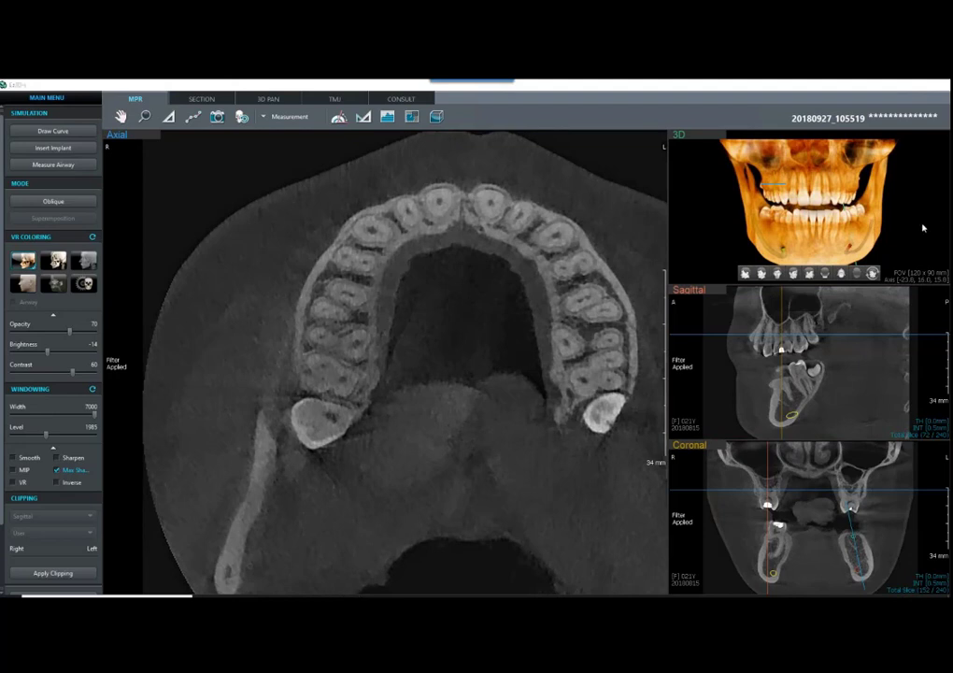
pyautogui.click(889, 273)
pyautogui.click(880, 271)
pyautogui.click(59, 471)
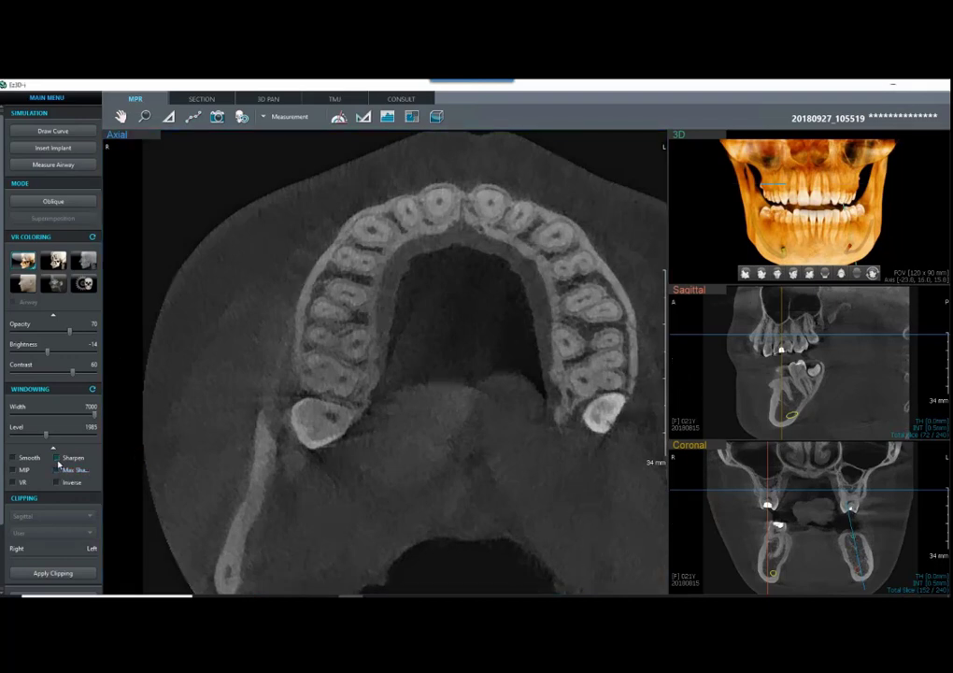
pyautogui.click(58, 459)
pyautogui.click(59, 471)
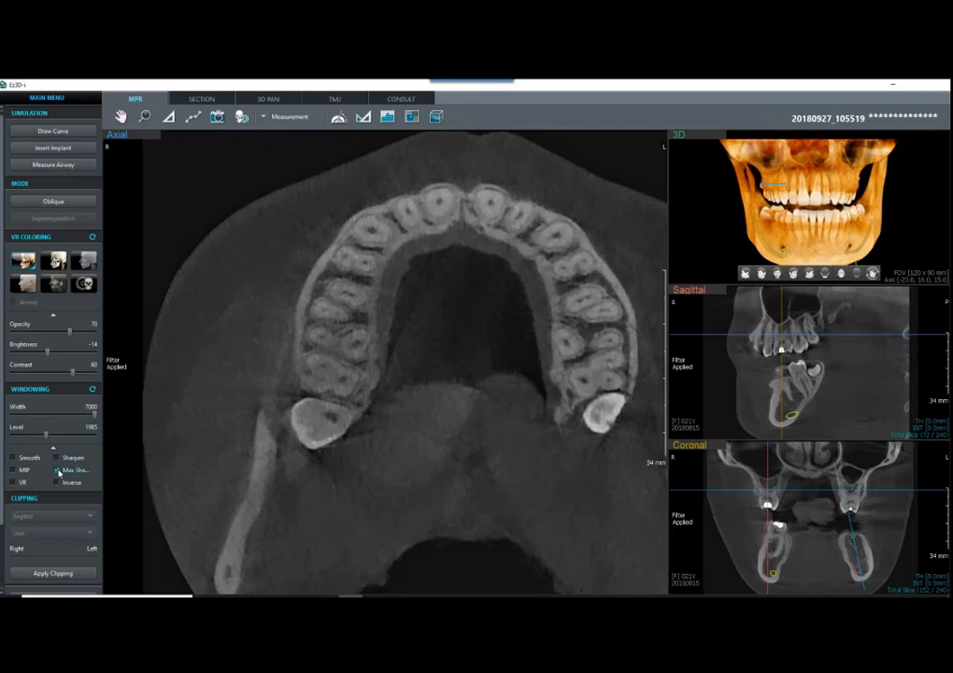
pyautogui.click(57, 469)
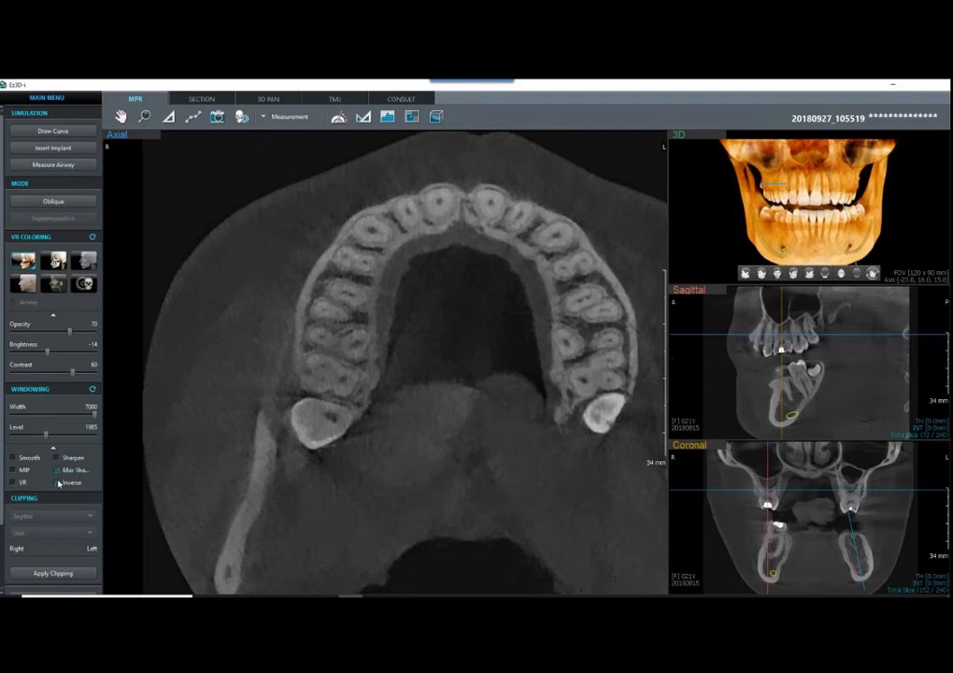
pyautogui.click(57, 482)
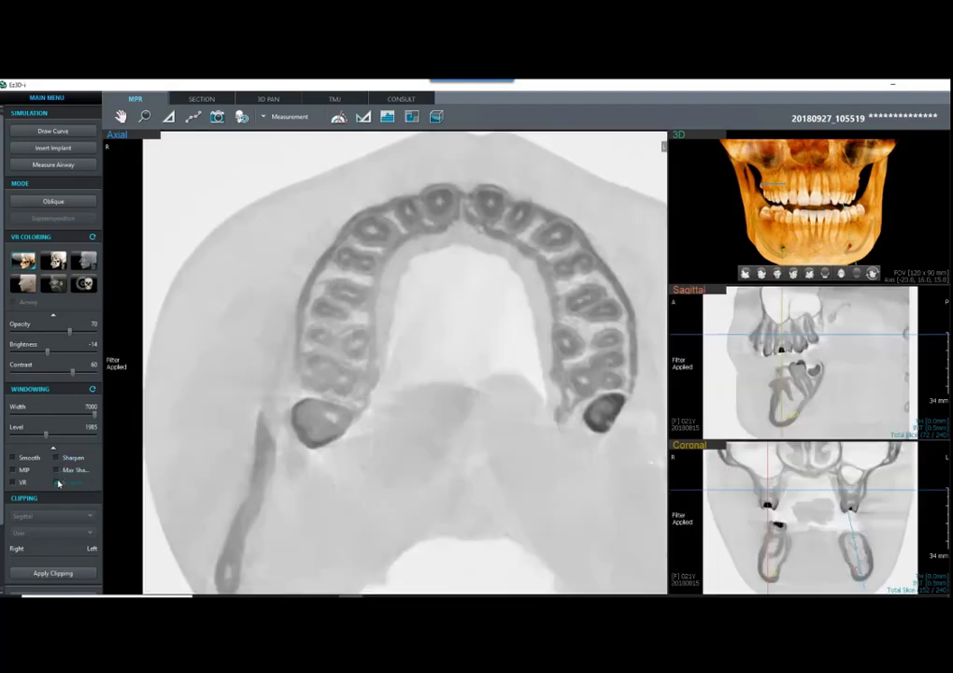
pyautogui.click(57, 482)
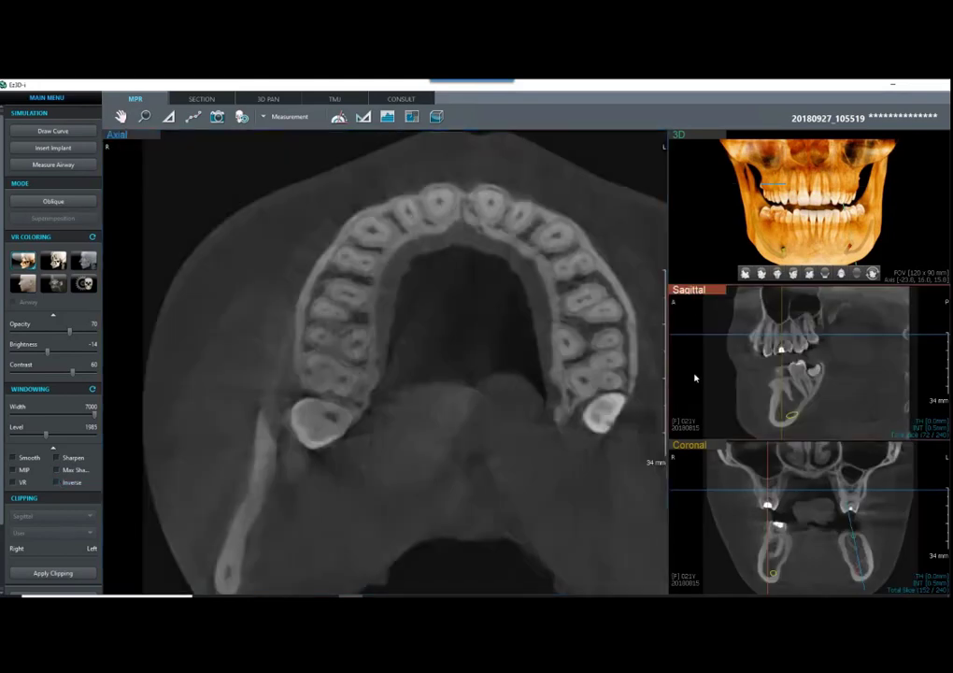
# Step: Make the sagittal slice the main view and step through it to the upper right first molar
pyautogui.rightClick(699, 382)
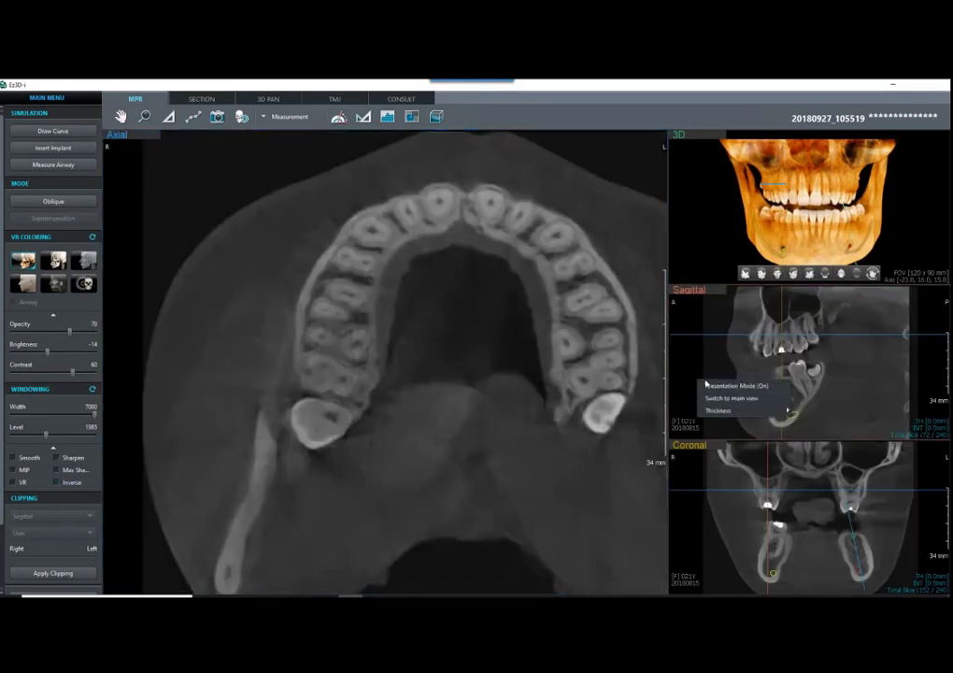
pyautogui.click(728, 398)
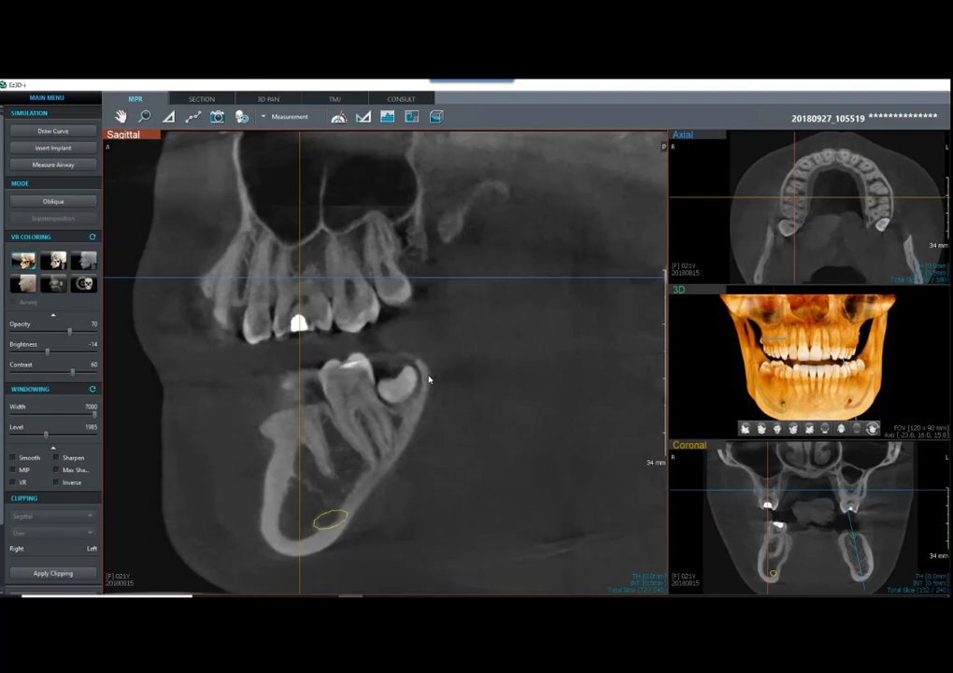
pyautogui.scroll(-5, 348, 326)
pyautogui.scroll(-4, 345, 325)
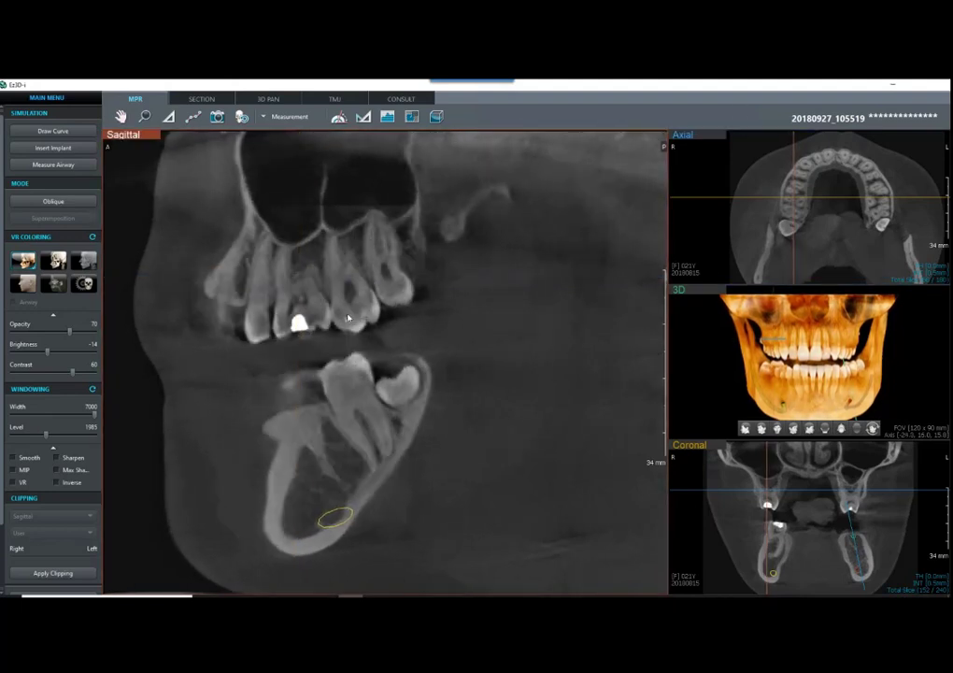
pyautogui.scroll(-5, 353, 314)
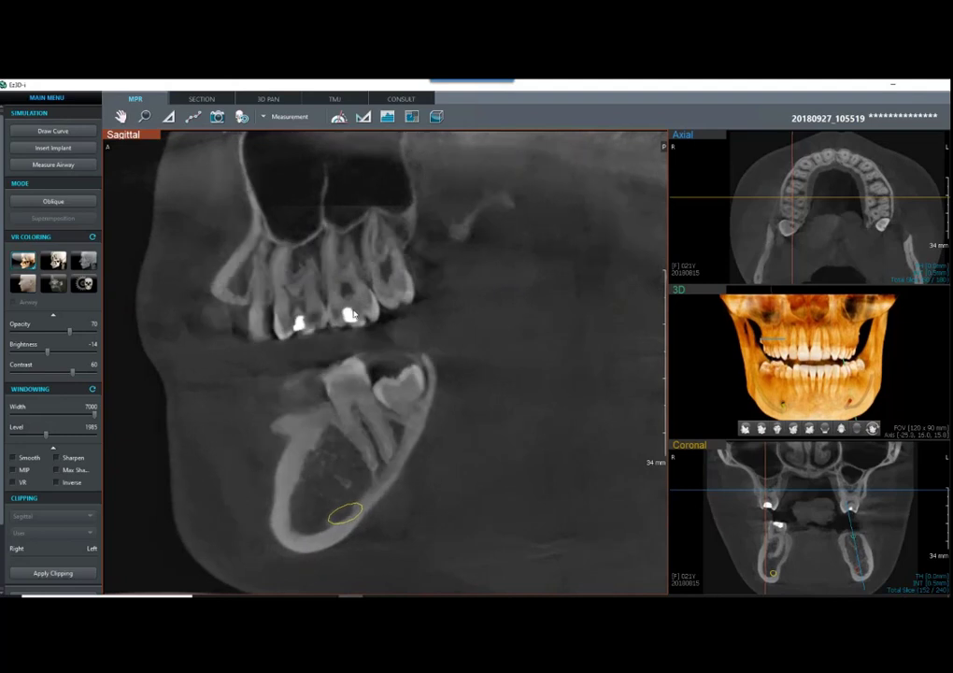
pyautogui.scroll(-5, 353, 314)
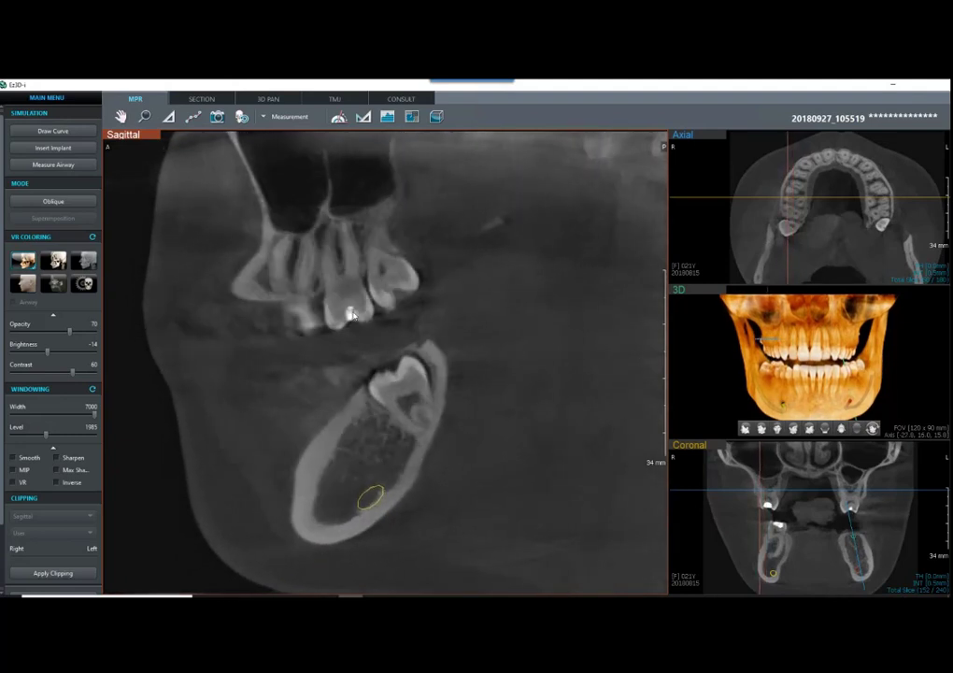
pyautogui.scroll(-5, 318, 298)
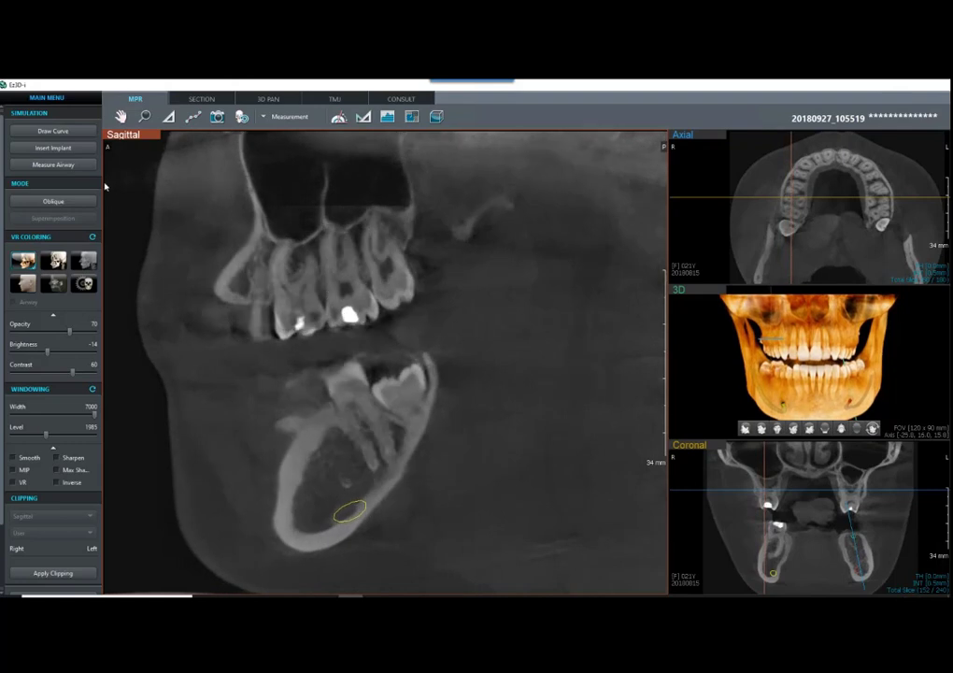
# Step: Draw a curve about 27 mm long from the maxillary sinus down through the upper right first molar on the sagittal slice
pyautogui.click(58, 136)
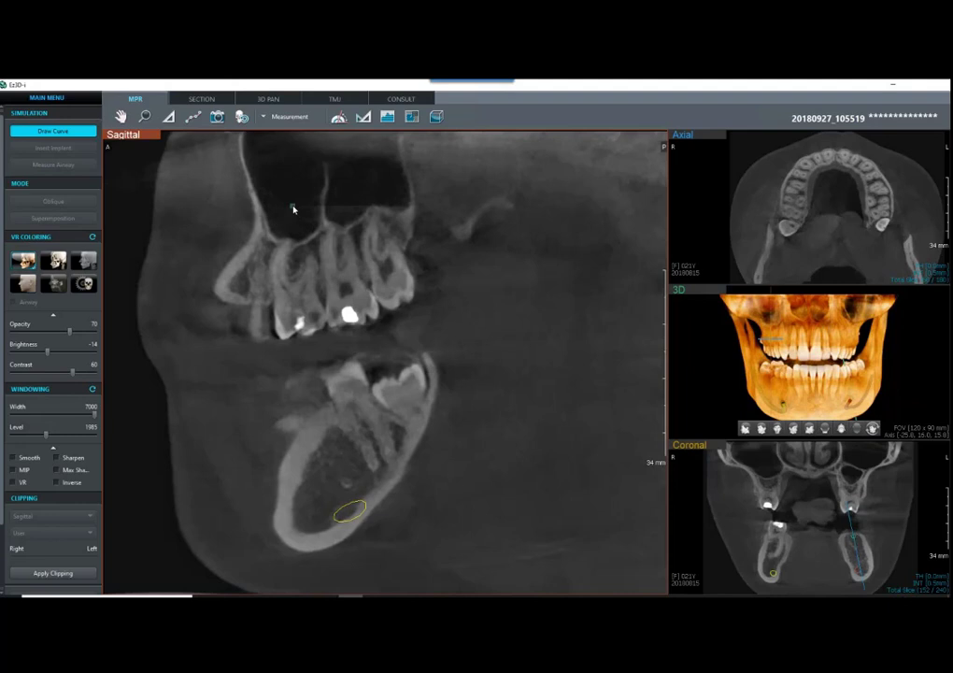
pyautogui.click(296, 276)
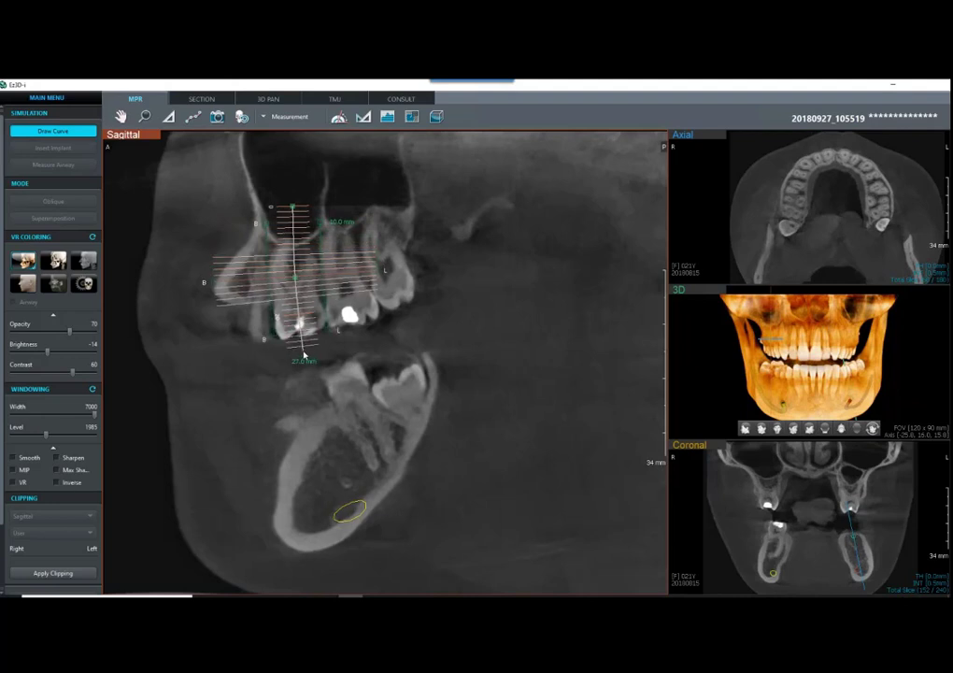
pyautogui.doubleClick(303, 355)
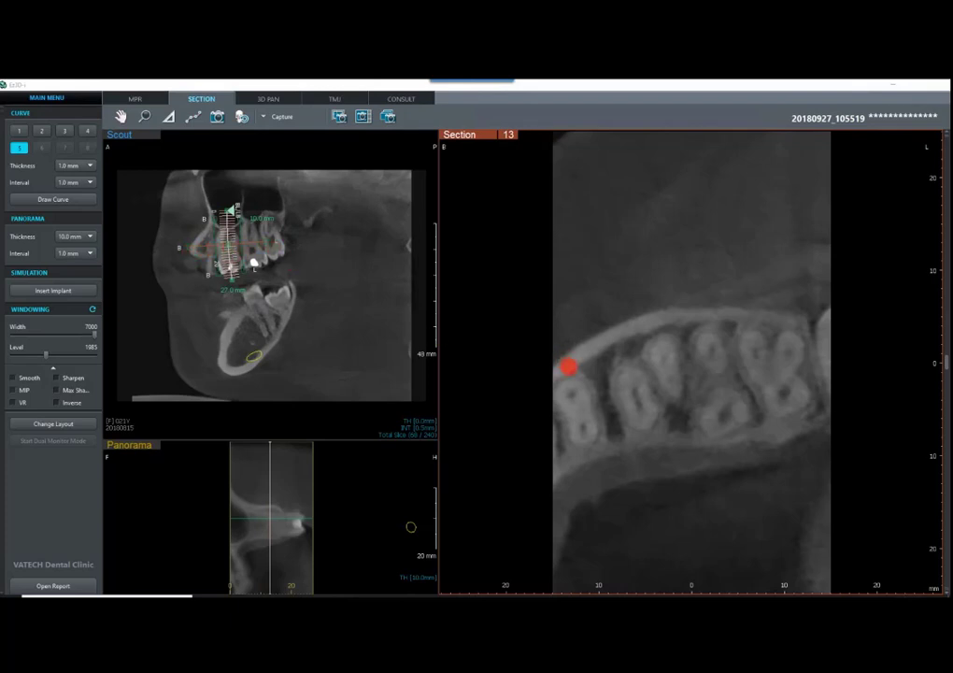
# Step: Step through the new curve's sections from the molar roots up into the maxillary sinus, ending at section 0
pyautogui.scroll(5, 568, 367)
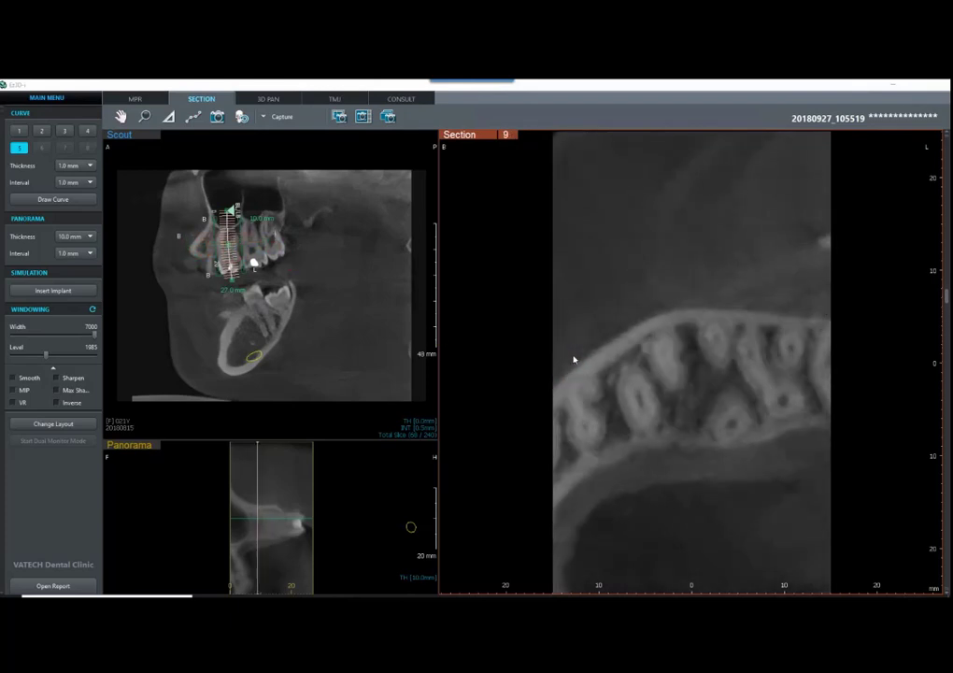
pyautogui.scroll(5, 573, 359)
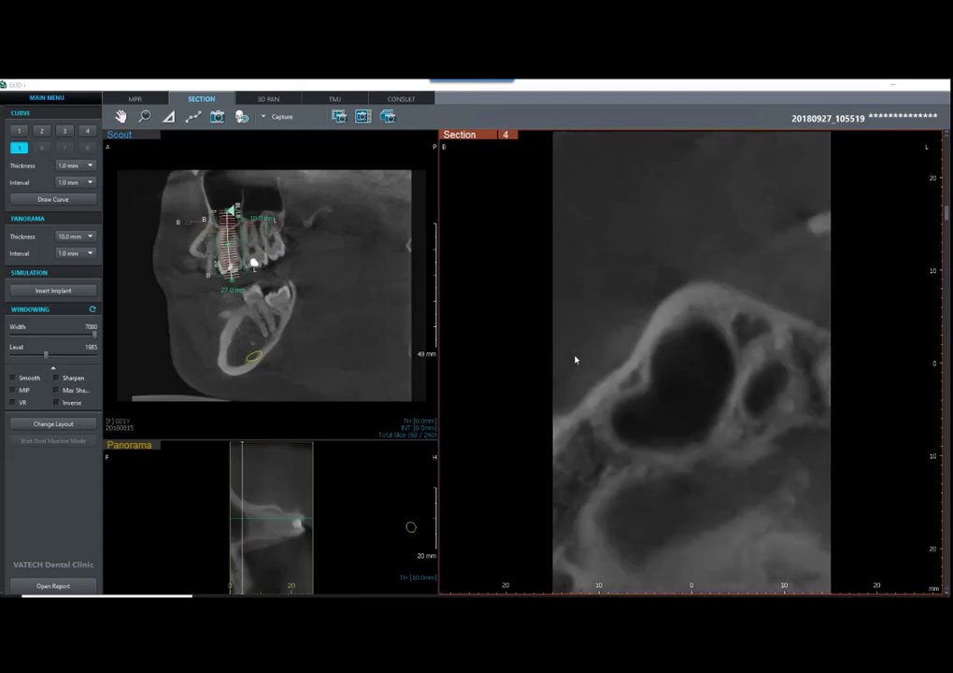
pyautogui.scroll(1, 575, 360)
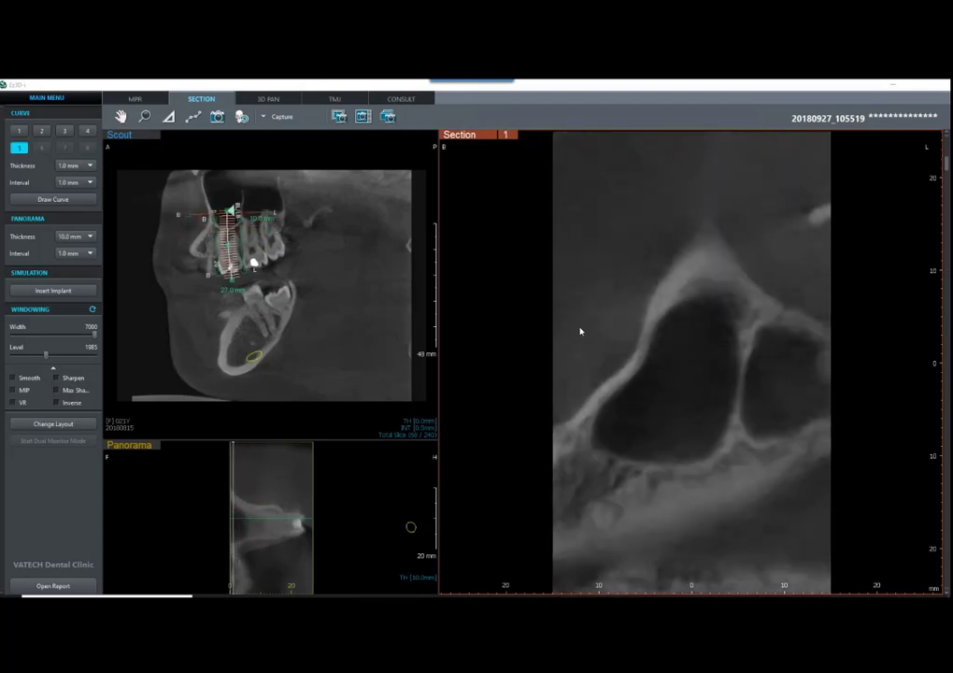
pyautogui.scroll(2, 586, 325)
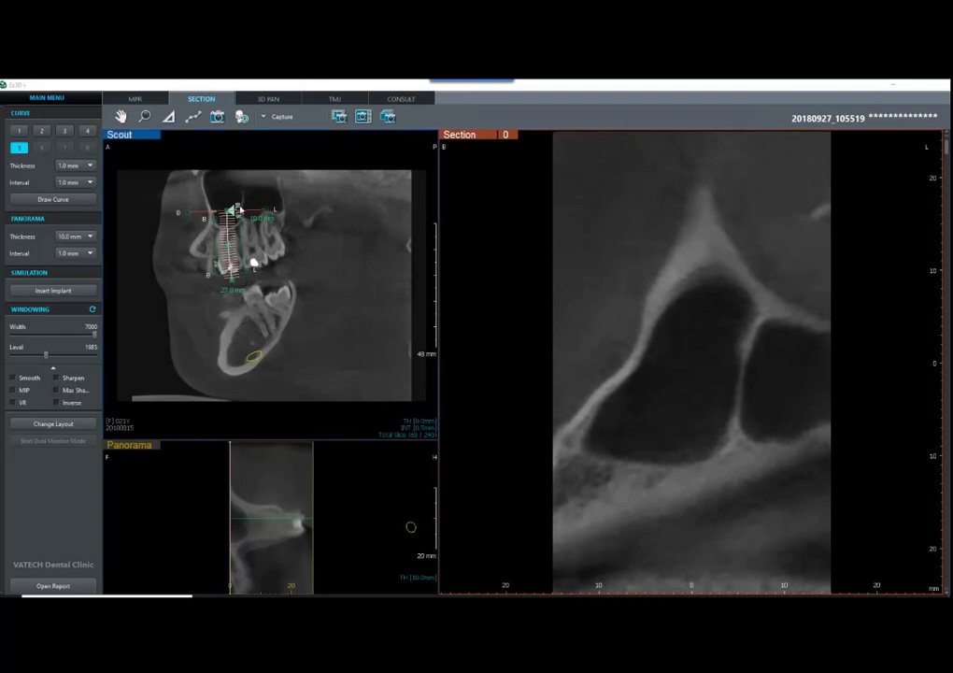
# Step: Set curve 5's section interval to 0.1 mm and step up through the molar roots to section 101
pyautogui.click(89, 185)
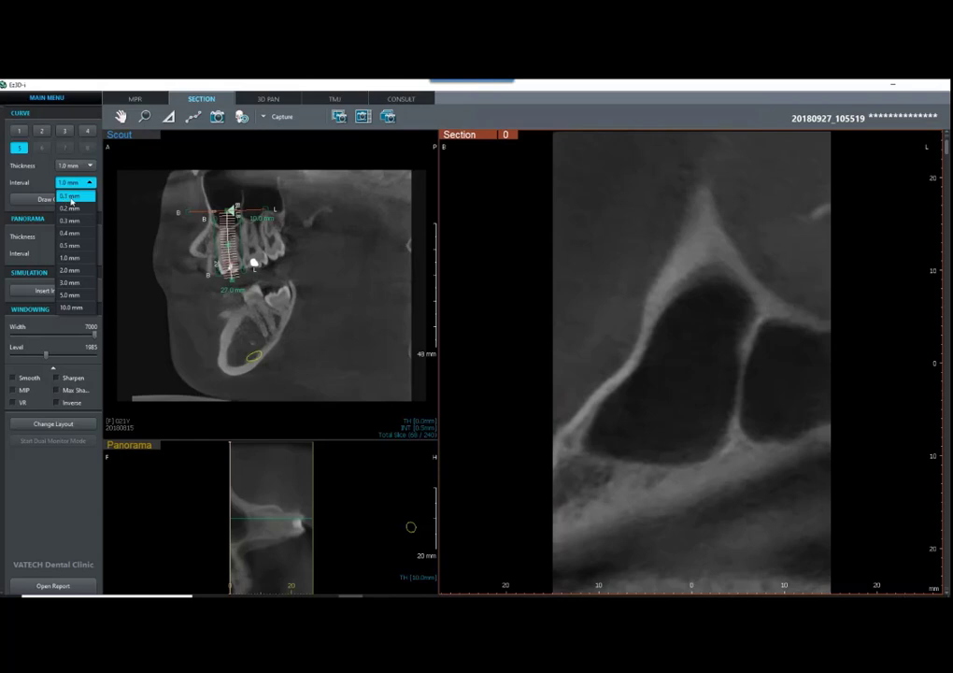
pyautogui.click(71, 196)
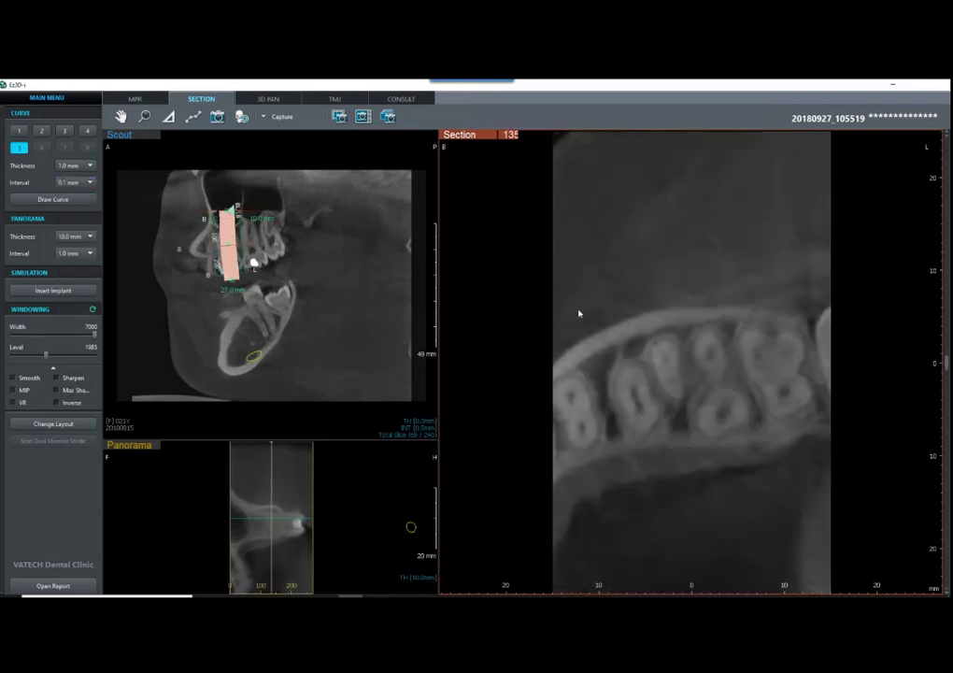
pyautogui.scroll(8, 565, 283)
pyautogui.scroll(14, 577, 285)
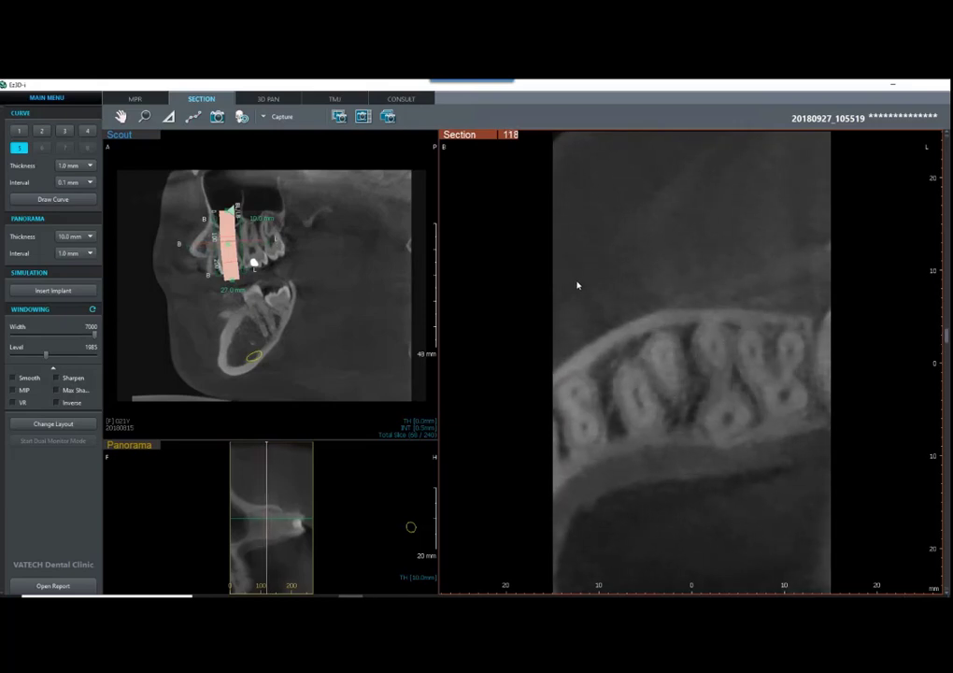
pyautogui.scroll(12, 578, 285)
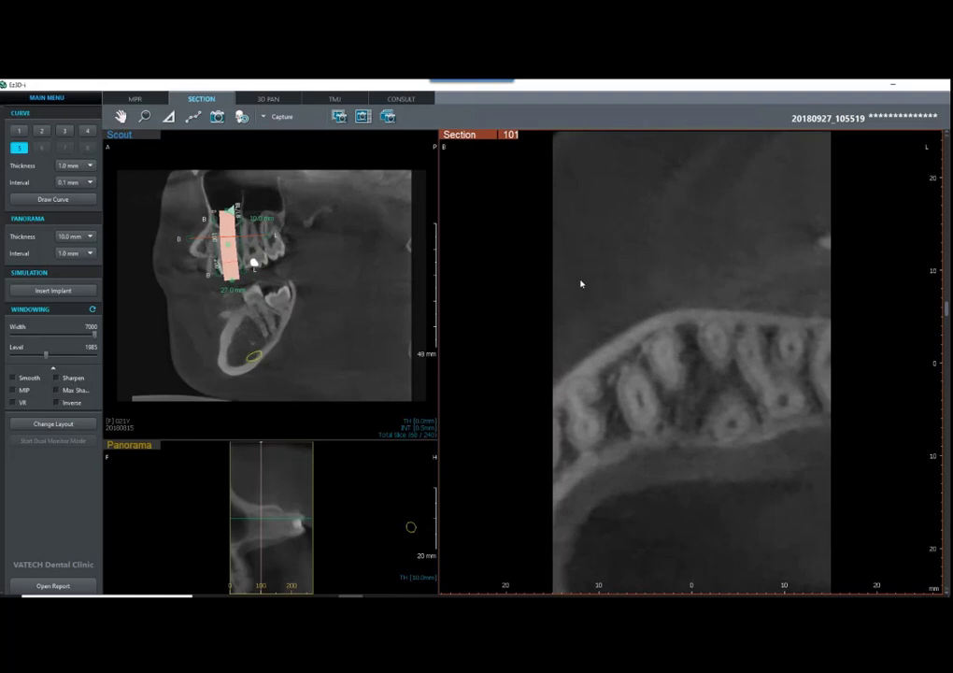
# Step: Step back and forth through curve 5's sections across the molar roots, continuing on to section 127
pyautogui.scroll(14, 587, 287)
pyautogui.scroll(-17, 605, 290)
pyautogui.scroll(-8, 607, 277)
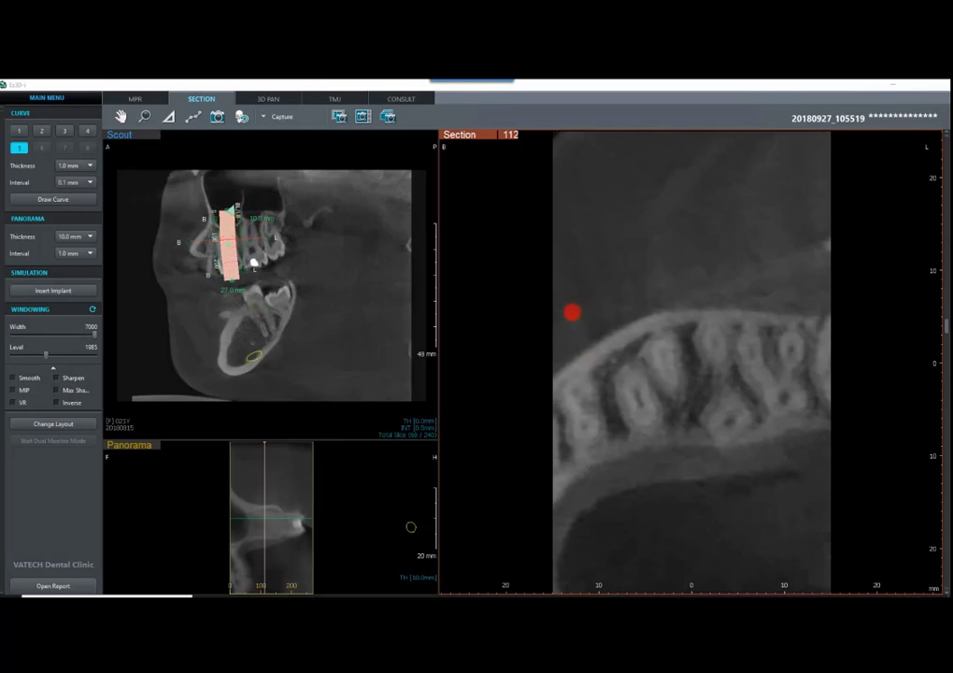
pyautogui.scroll(-11, 614, 352)
pyautogui.scroll(-4, 634, 322)
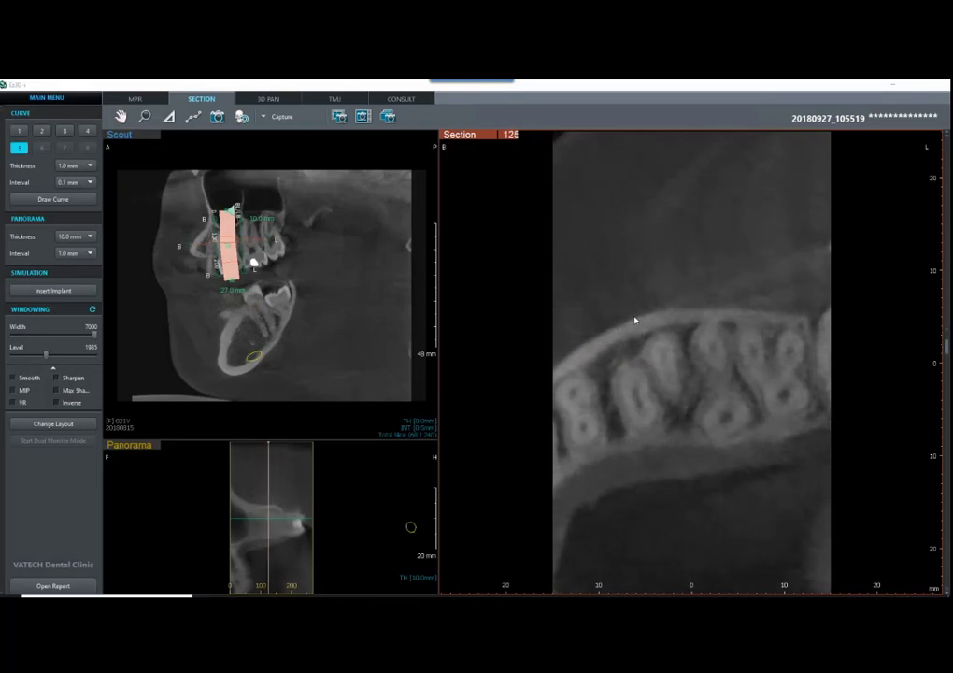
# Step: Try the Sharpen and Max Sharpen filters on section 127
pyautogui.click(57, 377)
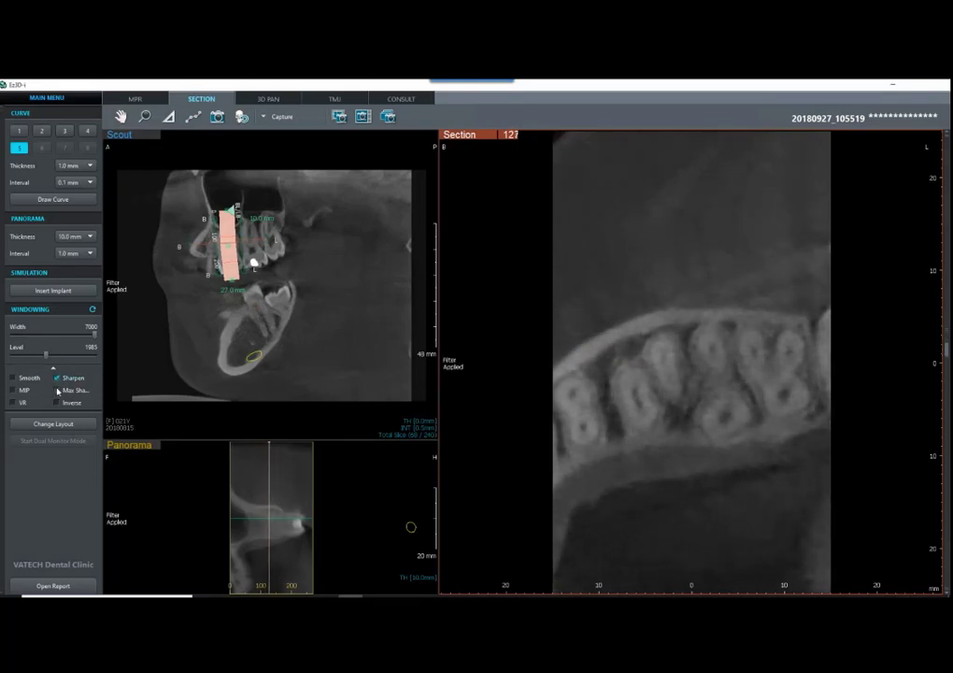
pyautogui.click(58, 389)
pyautogui.click(58, 390)
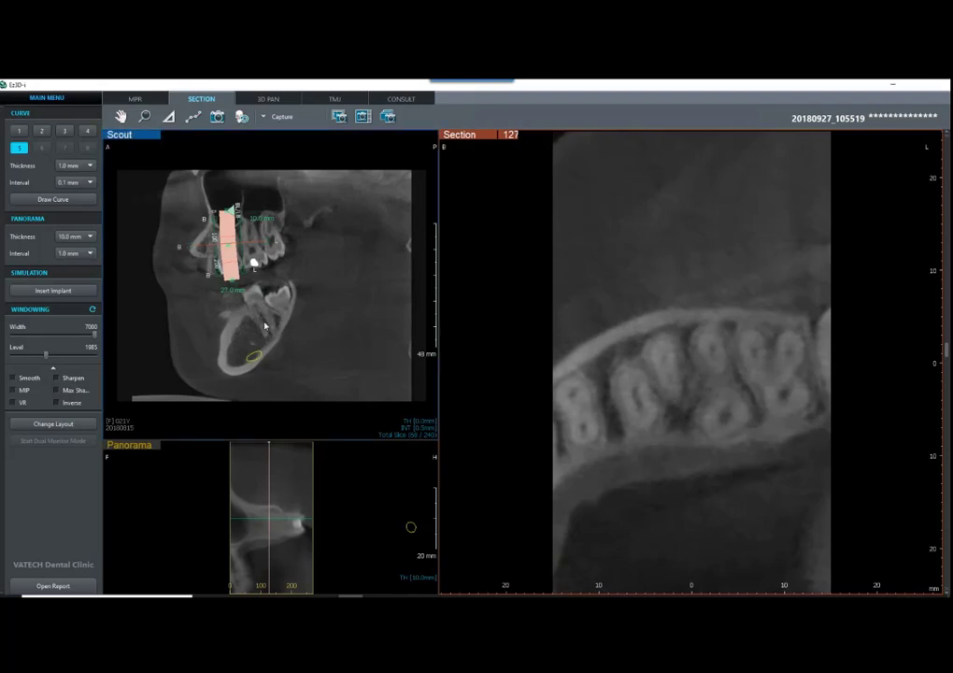
# Step: Show the neighbouring sections as a grid, enlarge section 127 again and step toward the root tips to section 119
pyautogui.doubleClick(678, 381)
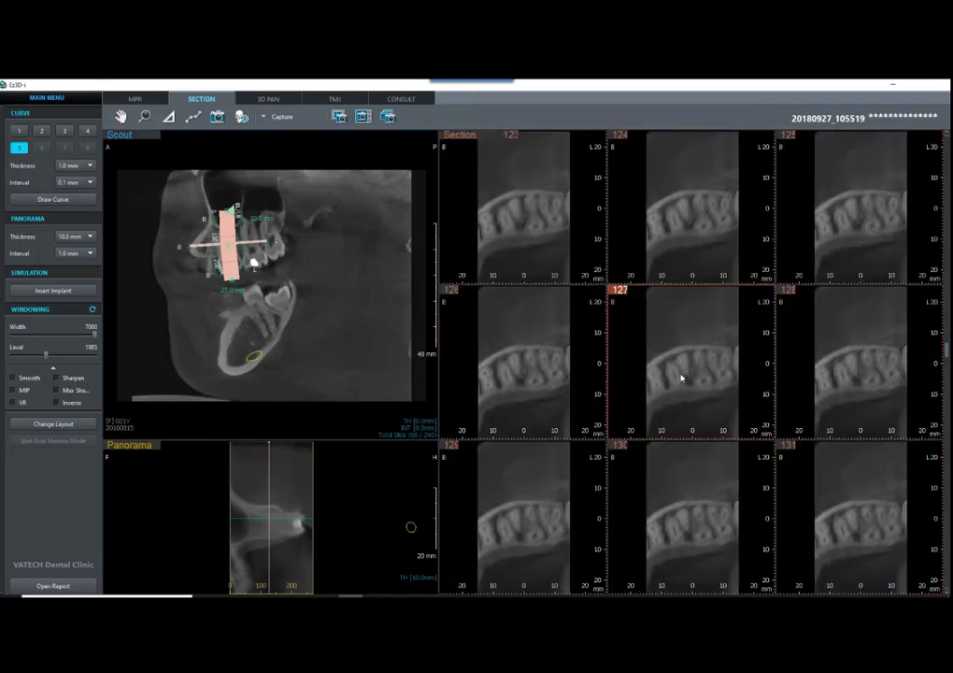
pyautogui.doubleClick(682, 377)
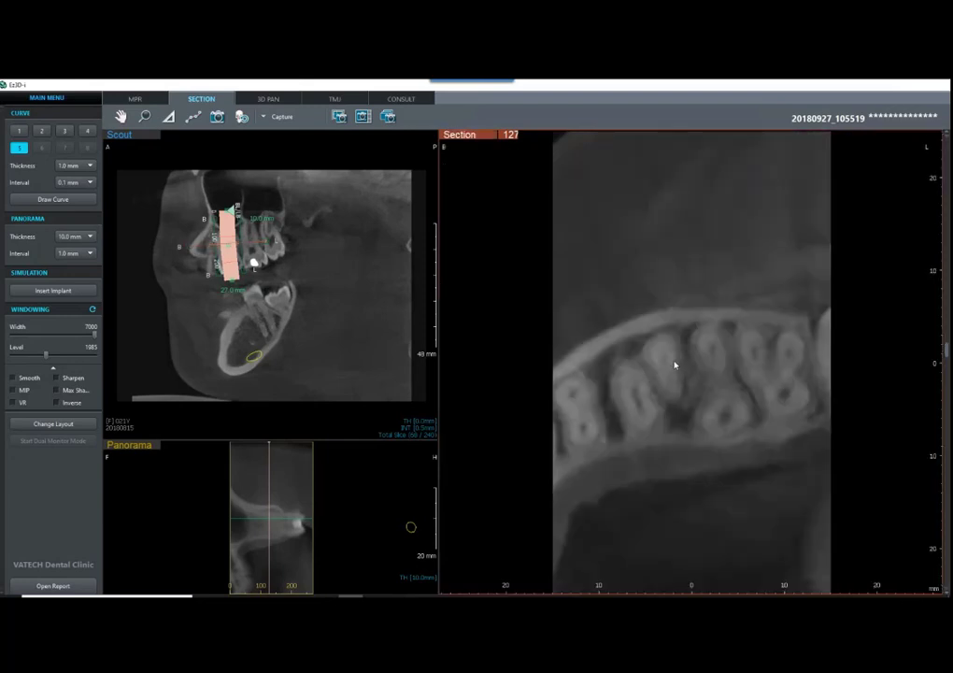
pyautogui.scroll(8, 677, 367)
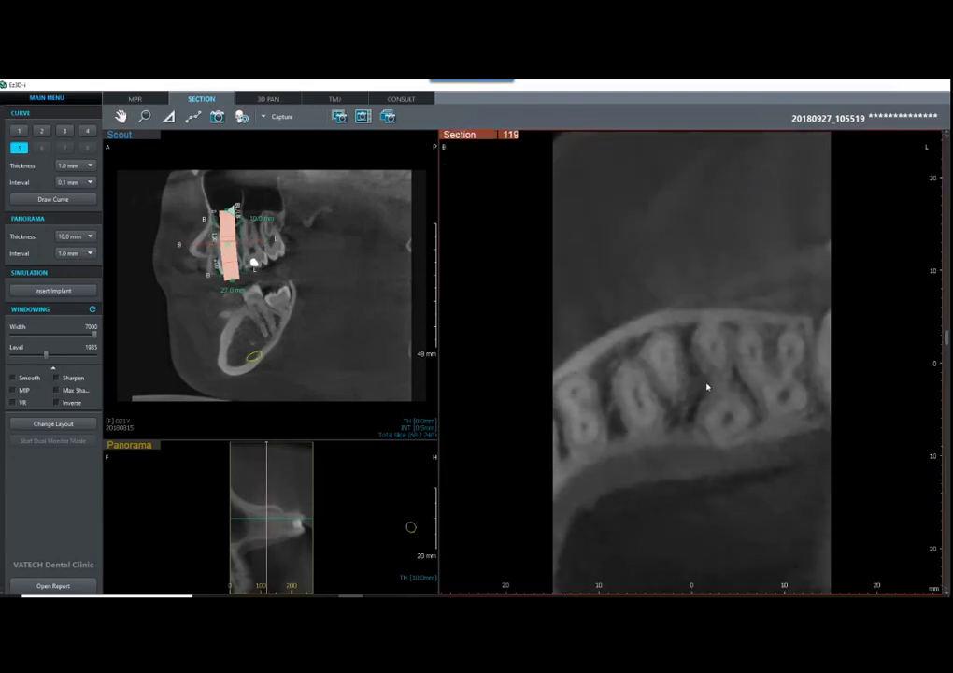
# Step: Apply the Sharpen filter and darken the windowing while stepping through the molar root sections, and reset the windowing
pyautogui.click(57, 379)
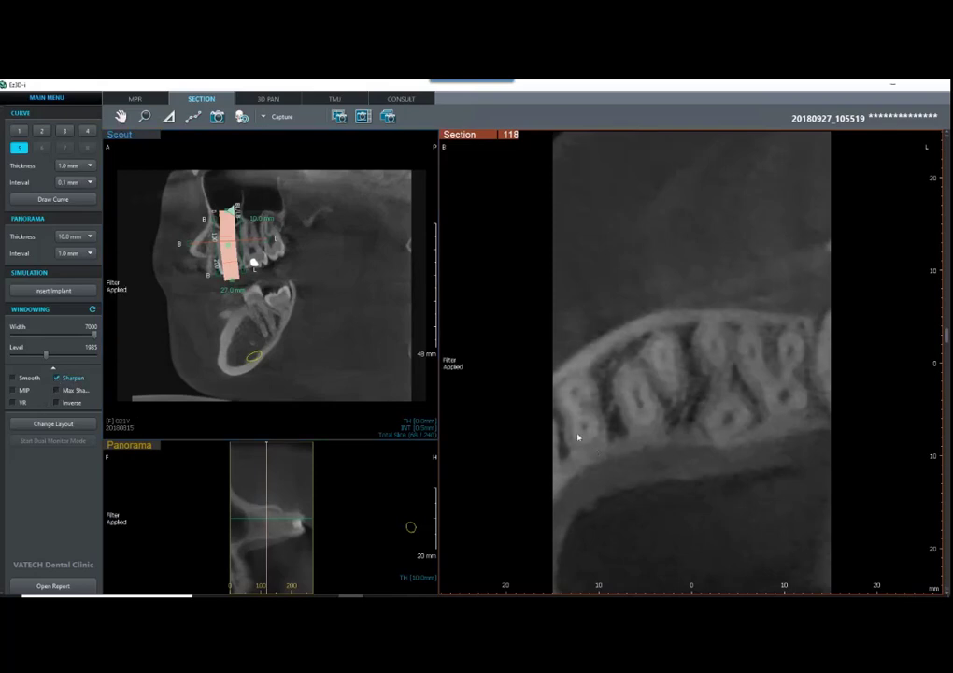
pyautogui.moveTo(586, 430); pyautogui.dragTo(591, 330, button='right')
pyautogui.scroll(3, 695, 416)
pyautogui.scroll(-7, 695, 412)
pyautogui.scroll(-4, 696, 407)
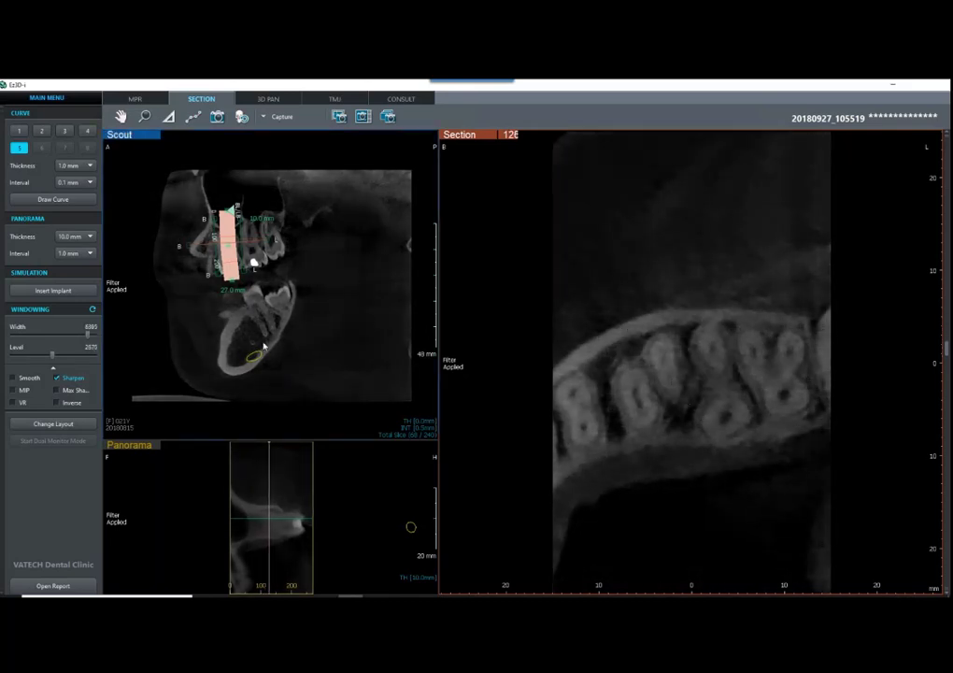
pyautogui.click(92, 308)
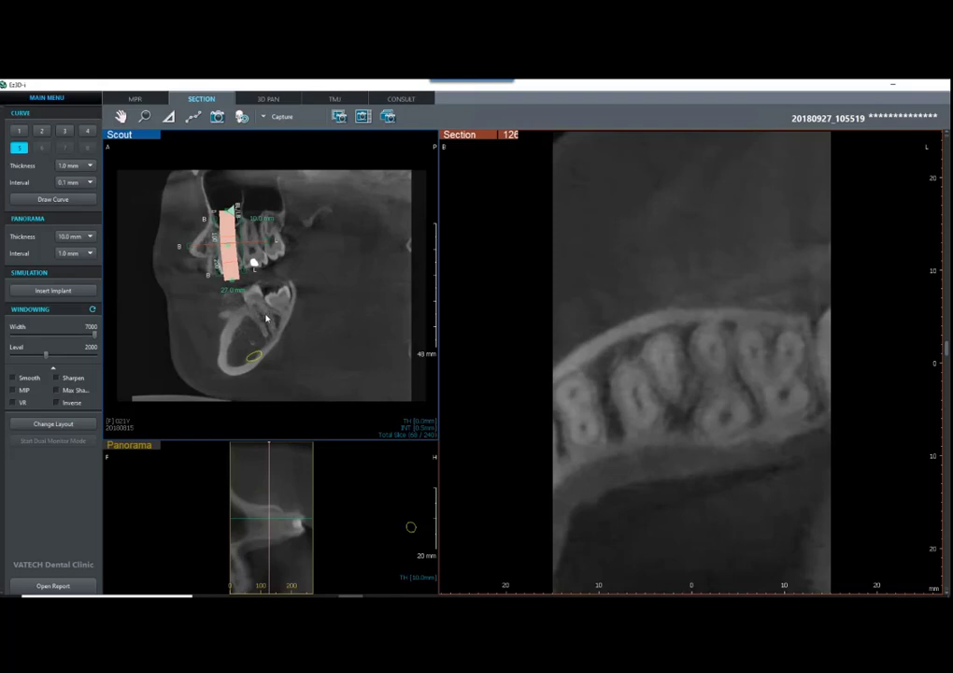
# Step: Draw a bent curve about 22.3 mm long through the upper right first molar on sagittal slice 67
pyautogui.scroll(-1, 266, 318)
pyautogui.scroll(-1, 258, 310)
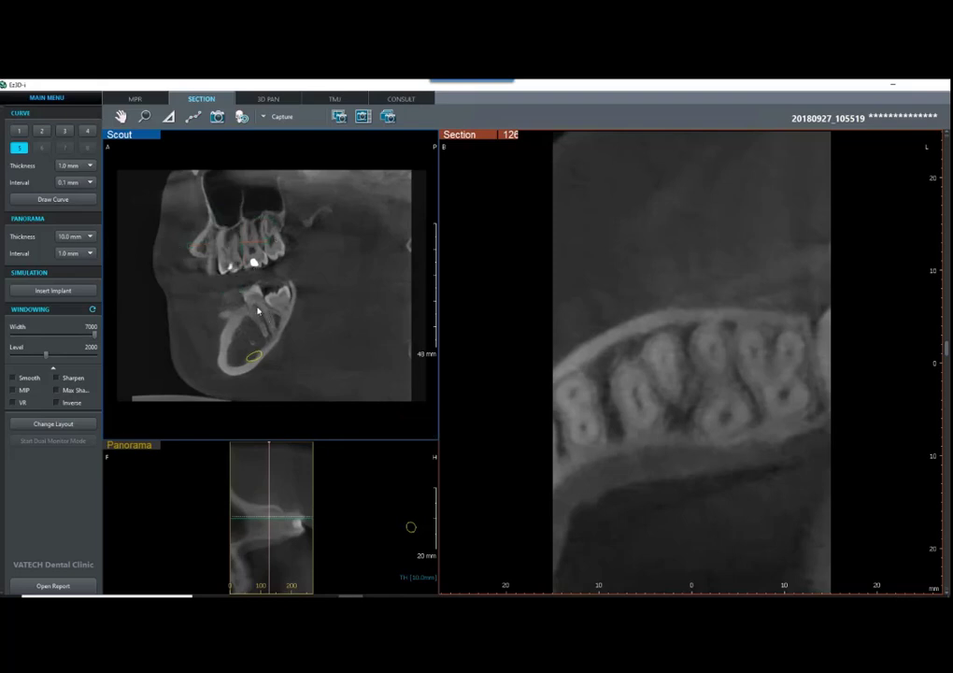
pyautogui.scroll(-2, 258, 310)
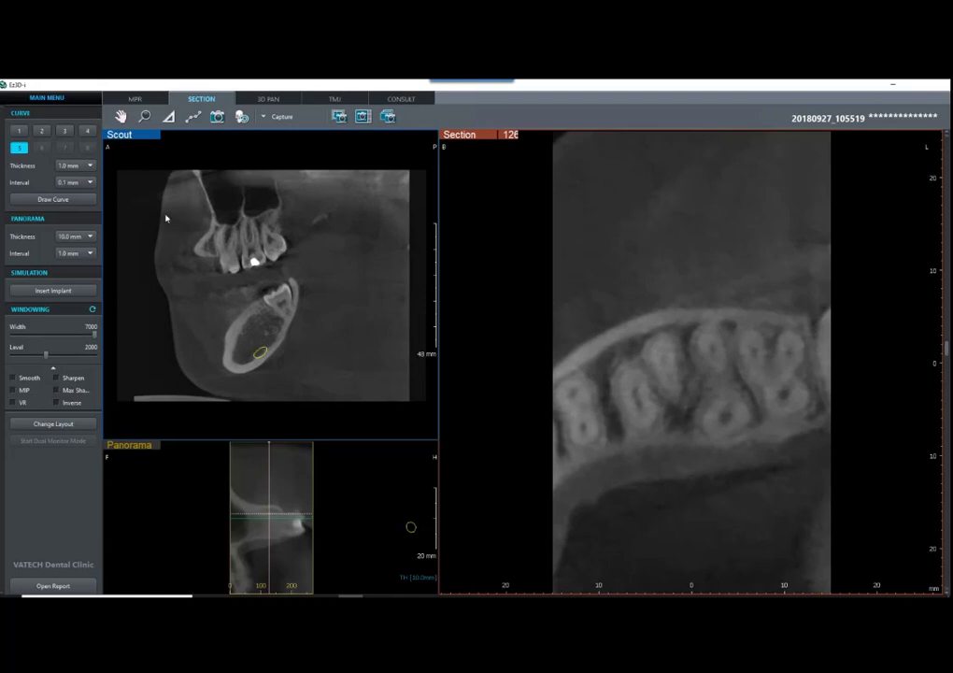
pyautogui.scroll(2, 198, 224)
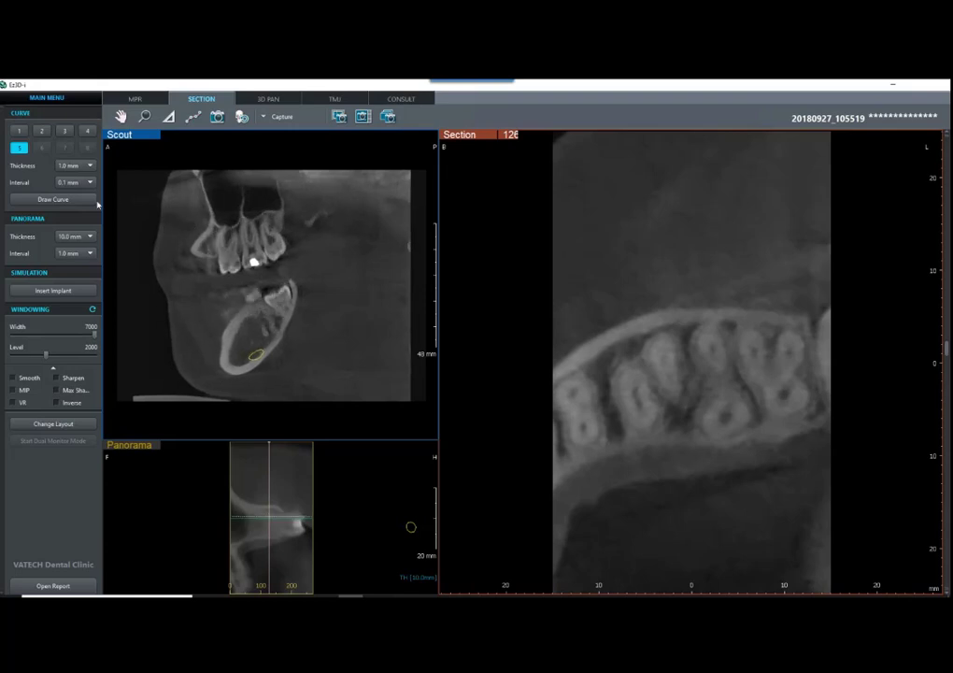
pyautogui.click(73, 200)
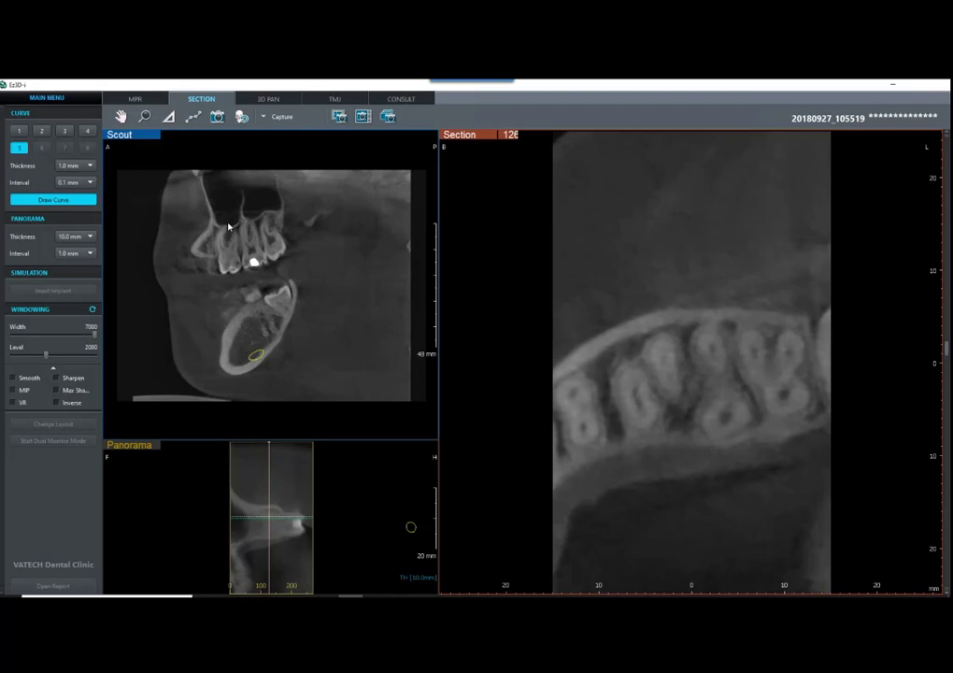
pyautogui.click(228, 227)
pyautogui.click(222, 242)
pyautogui.doubleClick(236, 279)
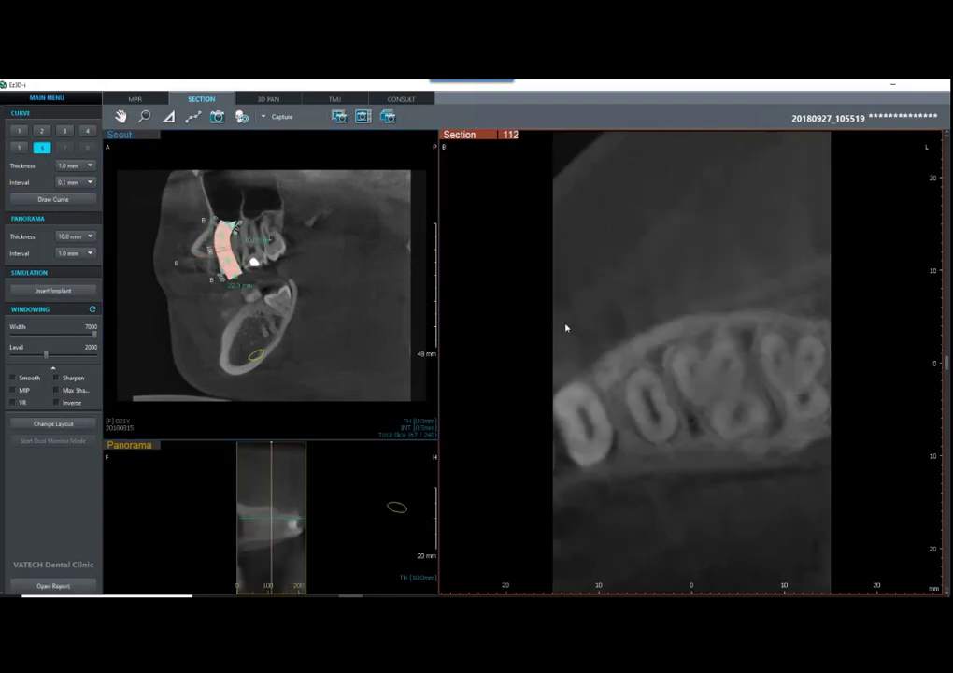
# Step: Step through the new curve's sections to about section 96, darken the windowing and apply the Sharpen filter
pyautogui.scroll(-7, 611, 332)
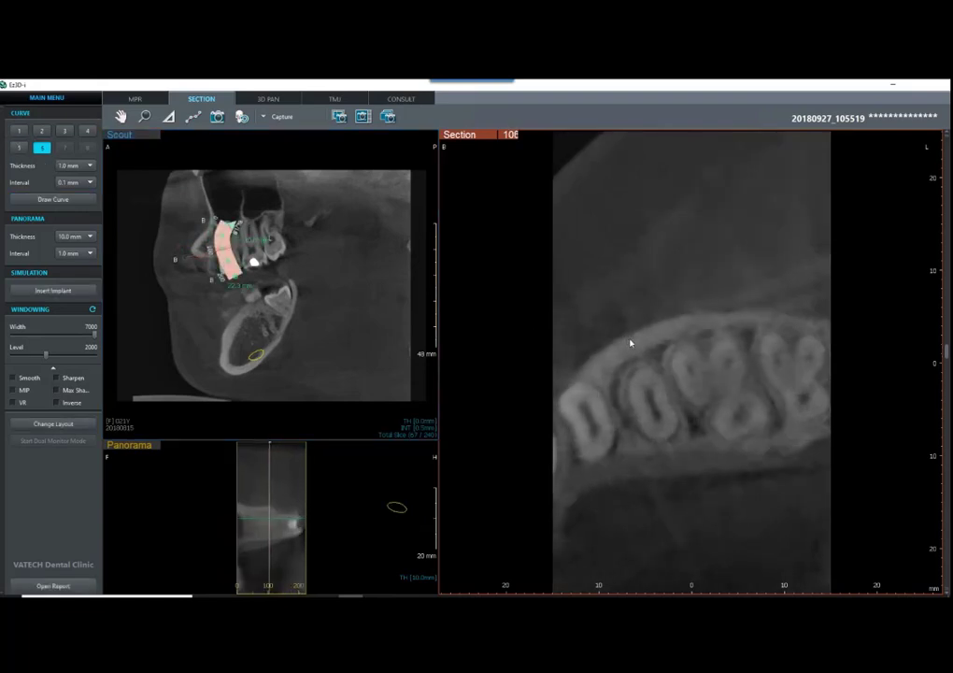
pyautogui.scroll(-9, 636, 344)
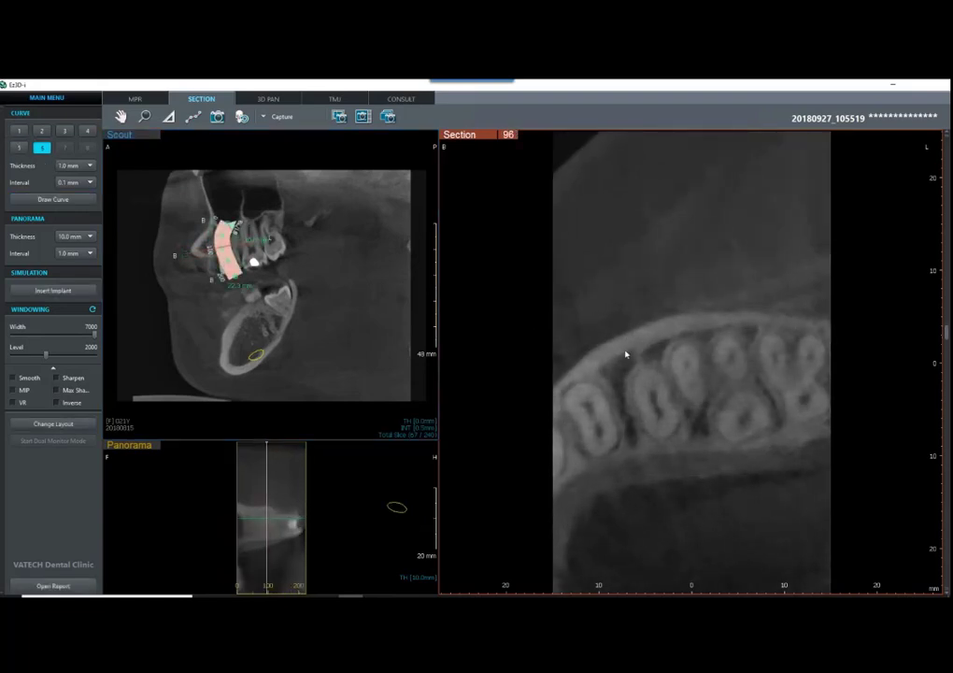
pyautogui.moveTo(649, 327); pyautogui.dragTo(646, 320, button='right')
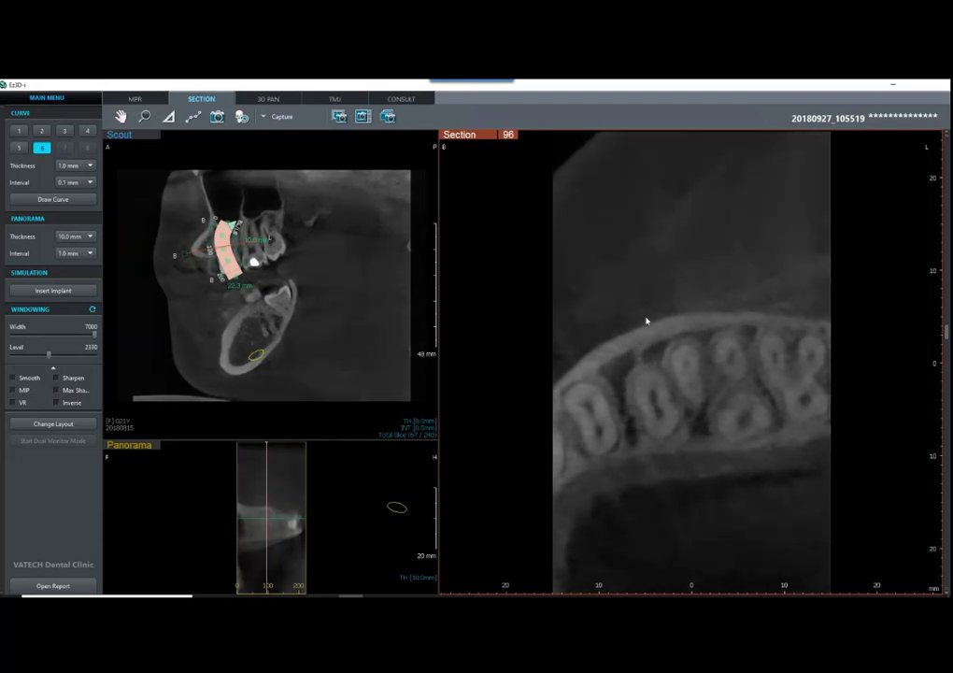
pyautogui.click(57, 377)
pyautogui.scroll(1, 663, 388)
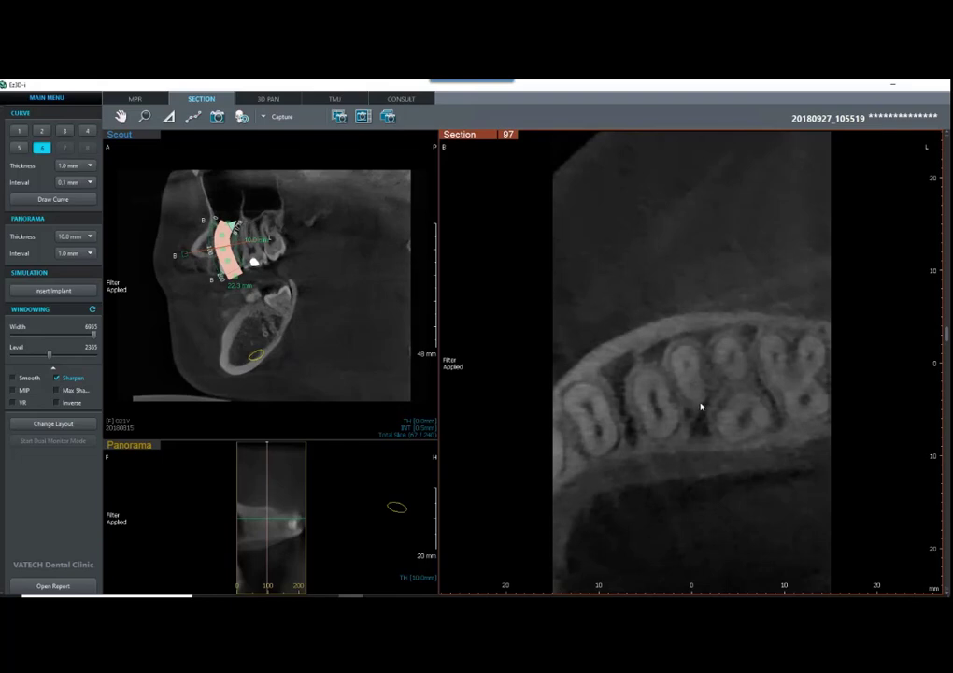
# Step: Step through curve 6's sections around the molar roots, ending at section 98, and switch to curve 1 and back
pyautogui.scroll(-4, 608, 300)
pyautogui.scroll(-2, 621, 280)
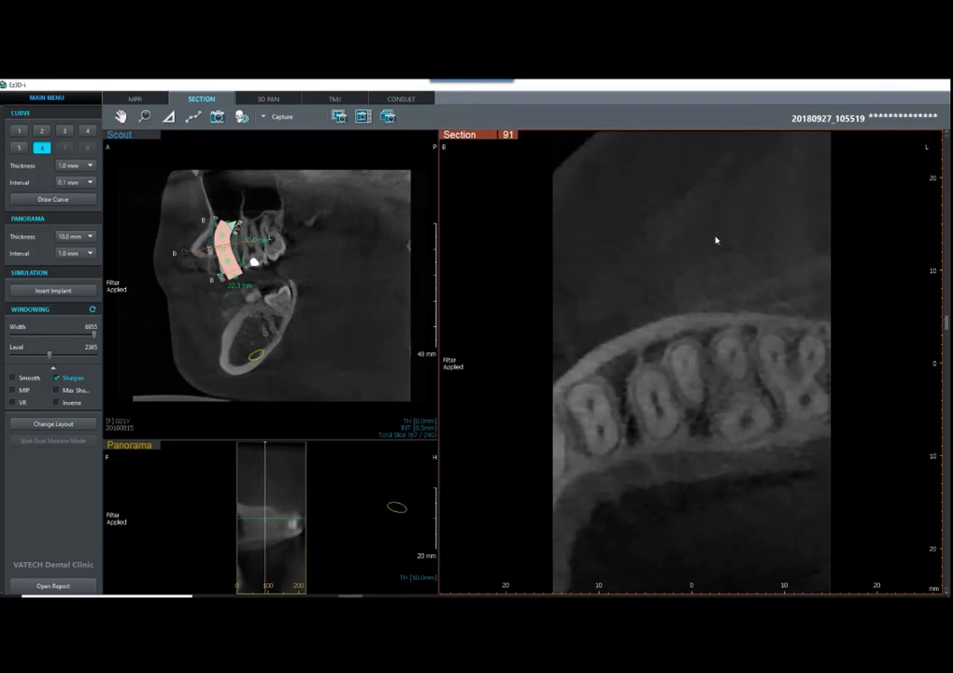
pyautogui.rightClick(884, 273)
pyautogui.click(882, 271)
pyautogui.scroll(-1, 700, 336)
pyautogui.scroll(-15, 697, 337)
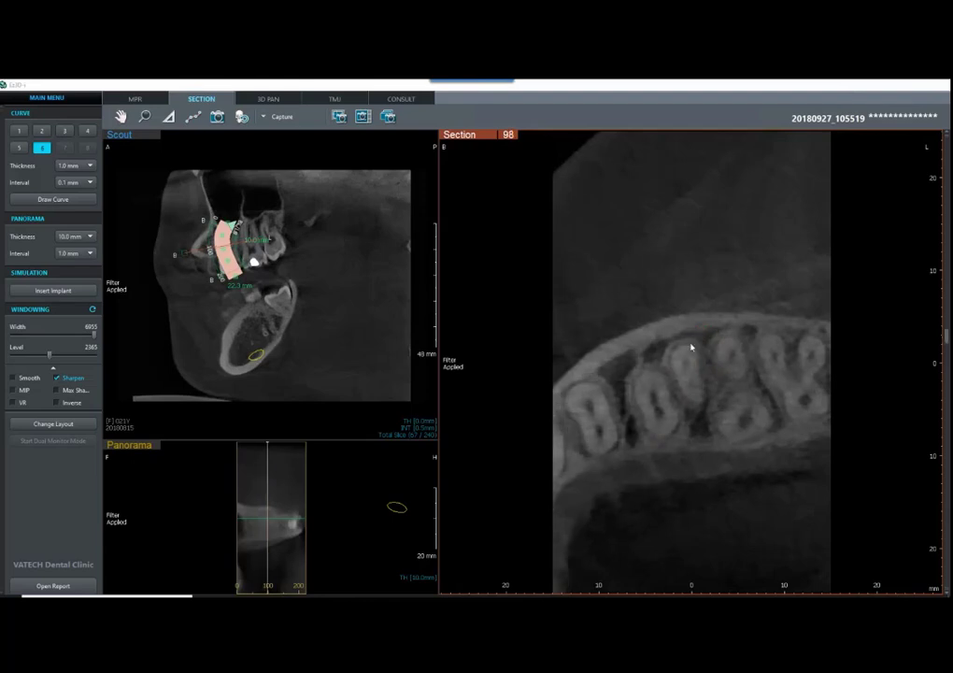
pyautogui.scroll(9, 677, 348)
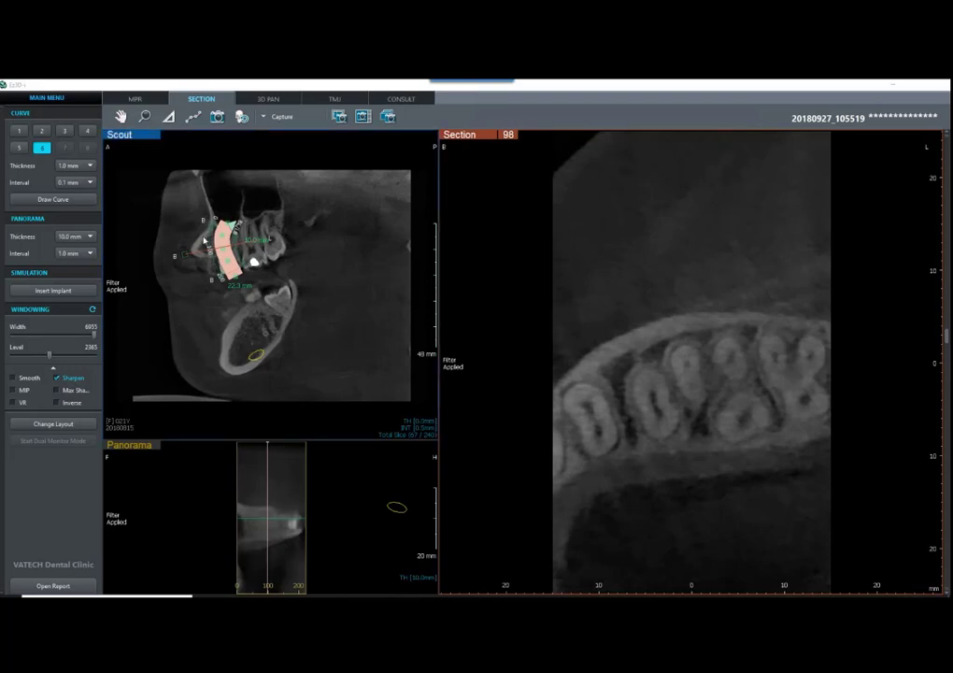
pyautogui.click(23, 136)
pyautogui.click(41, 150)
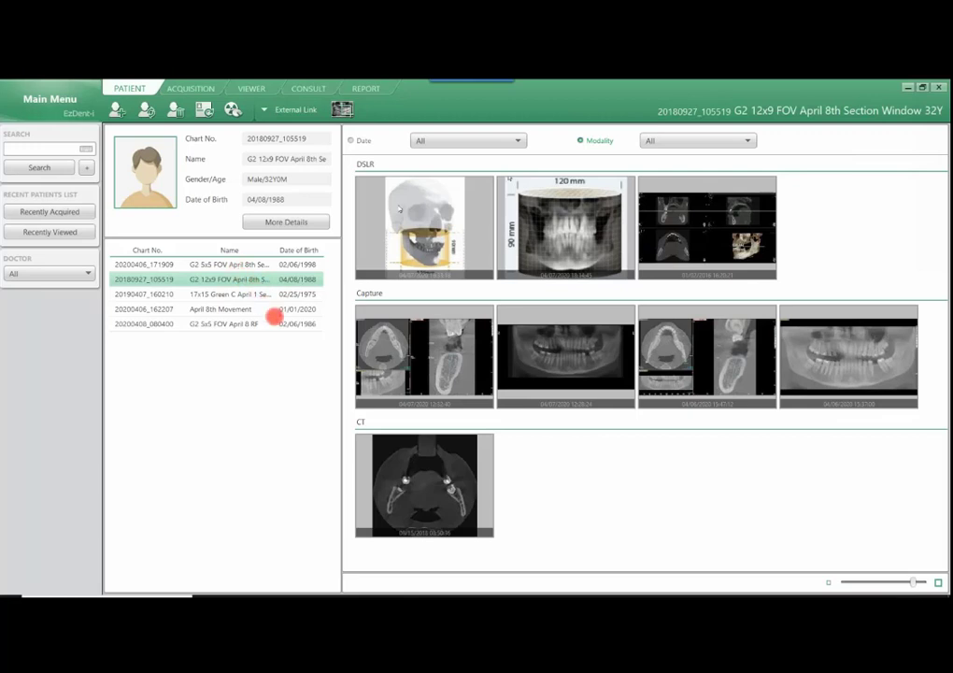
# Step: In EzDent-i, select the 5x5 FOV sectional window record and open its CT scan
pyautogui.click(234, 267)
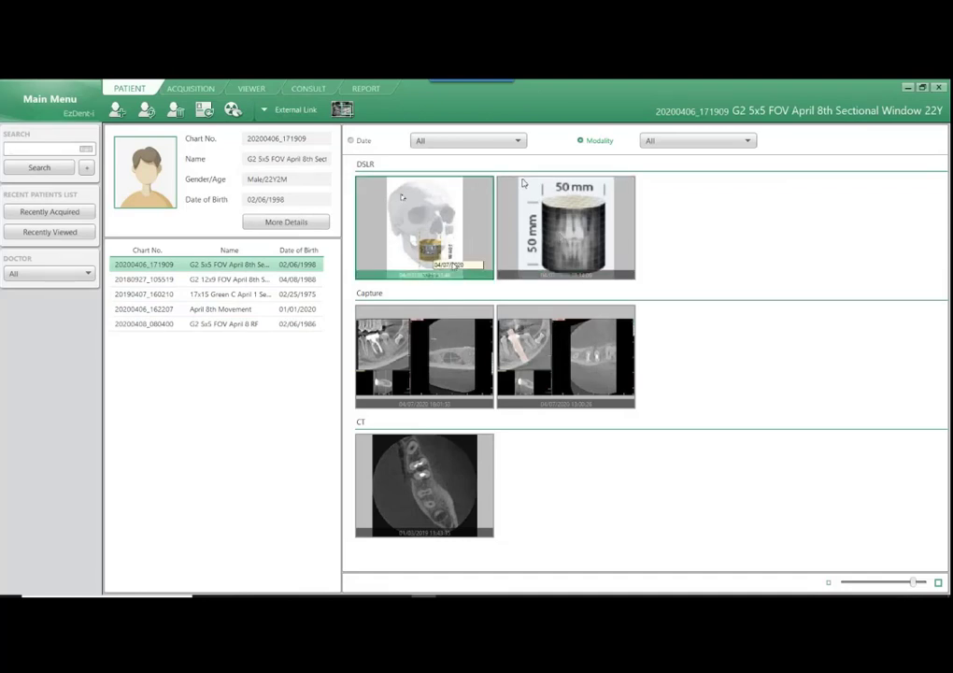
pyautogui.doubleClick(445, 472)
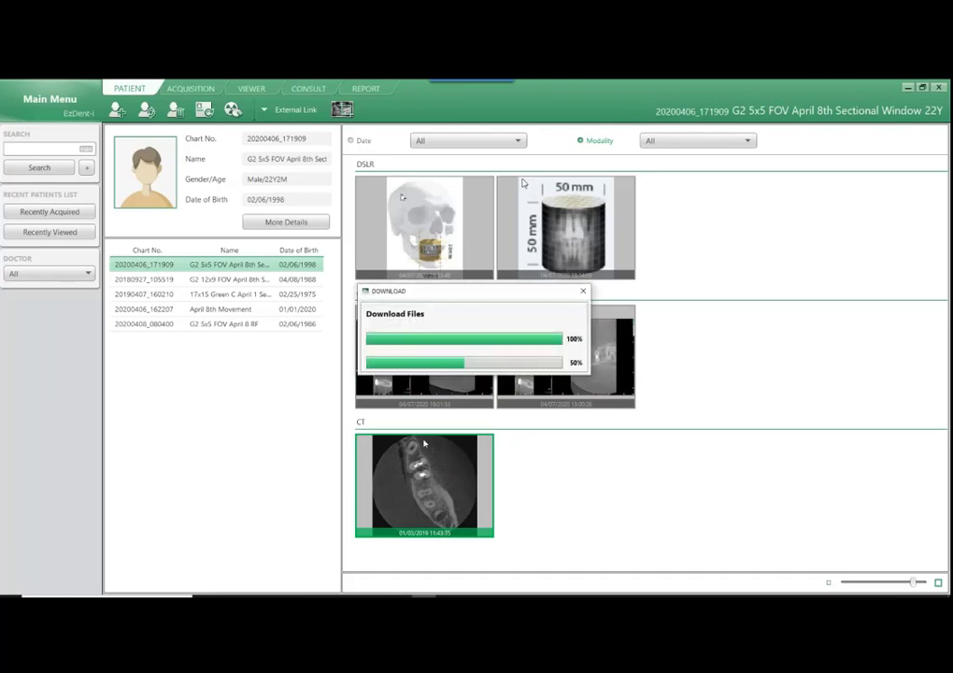
pyautogui.moveTo(497, 296); pyautogui.dragTo(643, 444)
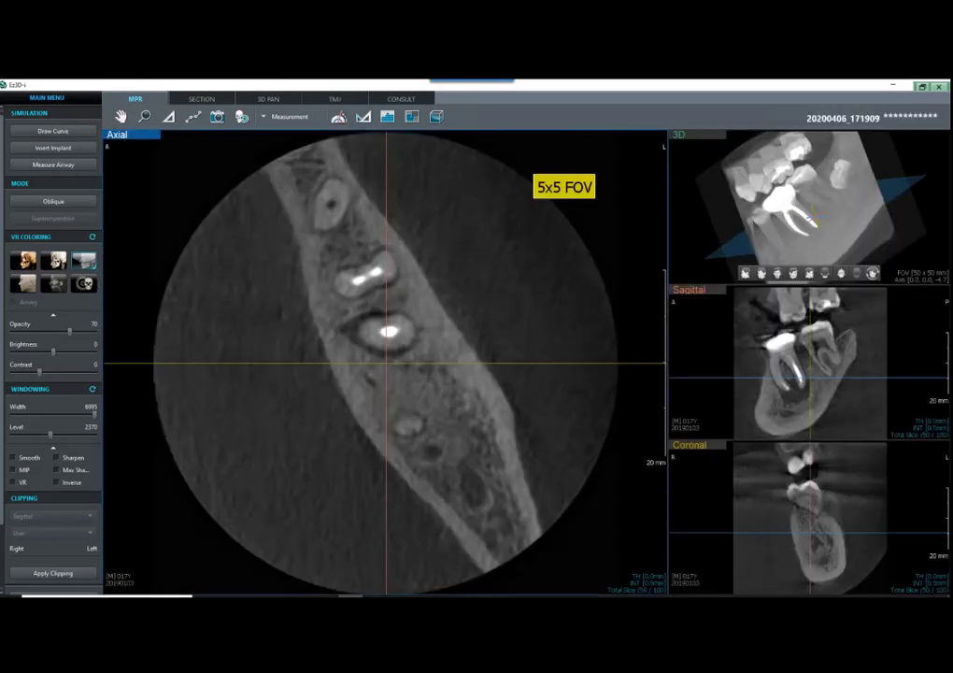
# Step: Make the 3D rendering the main view and rotate the volume to look down on the teeth from above
pyautogui.moveTo(799, 199); pyautogui.dragTo(727, 218)
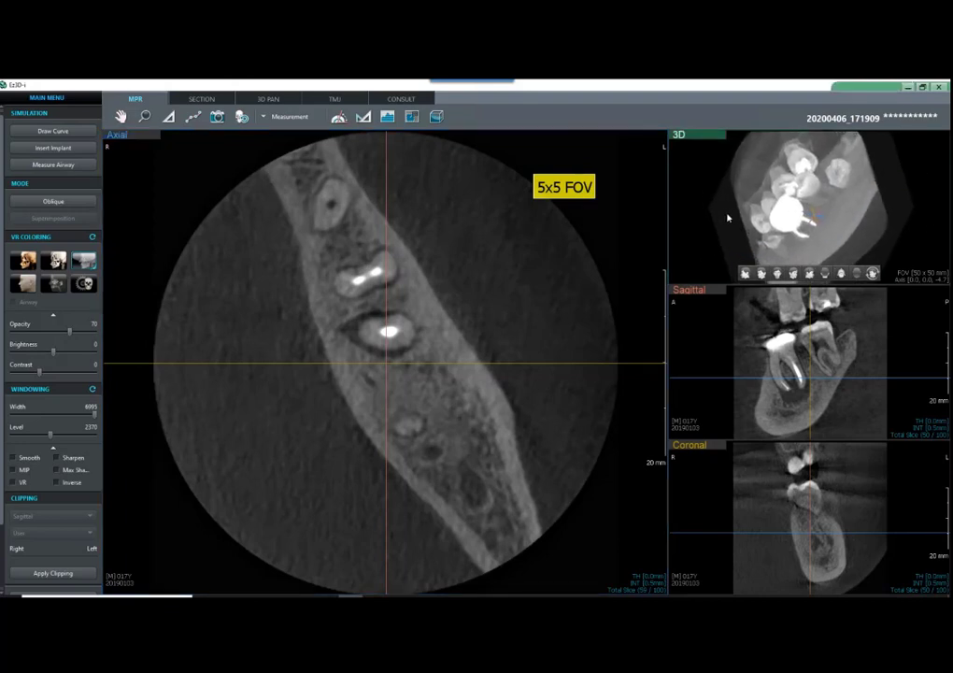
pyautogui.rightClick(728, 218)
pyautogui.click(744, 235)
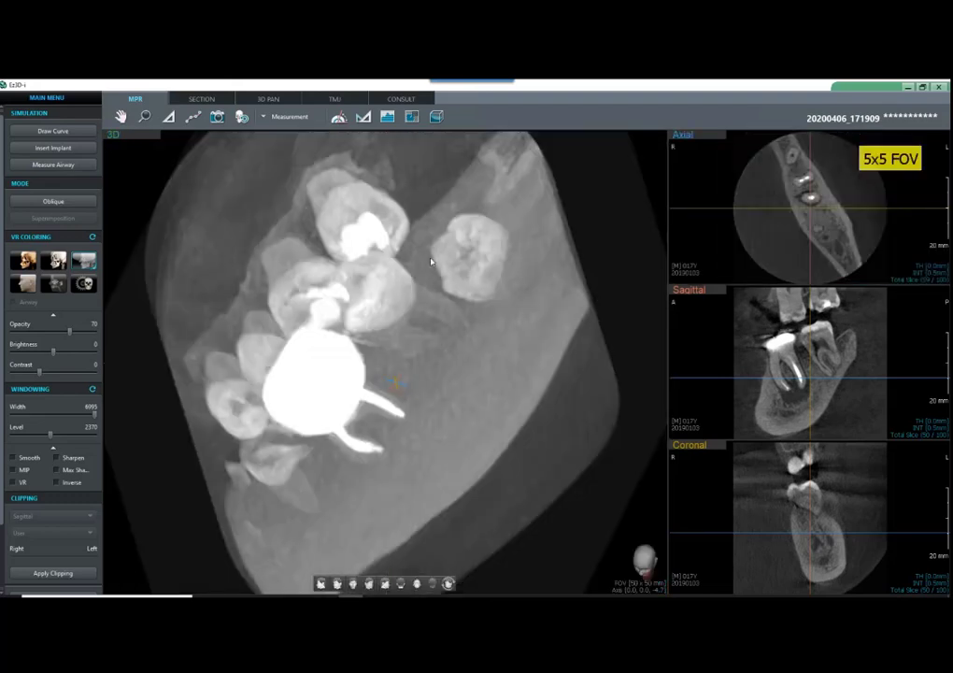
pyautogui.moveTo(436, 287); pyautogui.dragTo(448, 355)
pyautogui.click(822, 299)
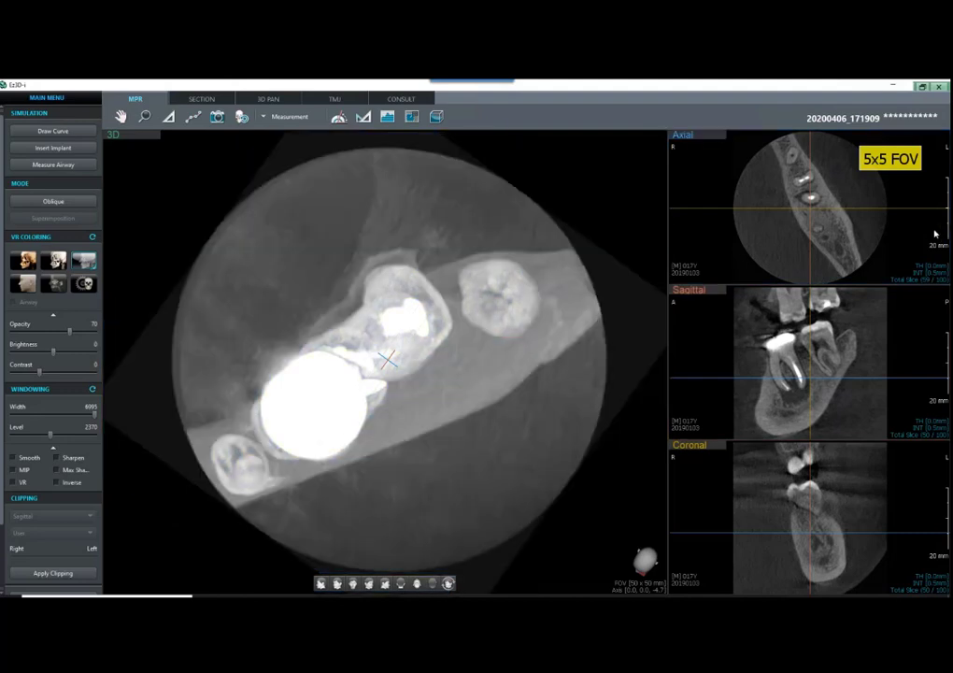
# Step: Turn the 3D volume to a side view of the root-filled lower molar and the neighbouring teeth
pyautogui.click(935, 234)
pyautogui.click(881, 272)
pyautogui.press('Escape')
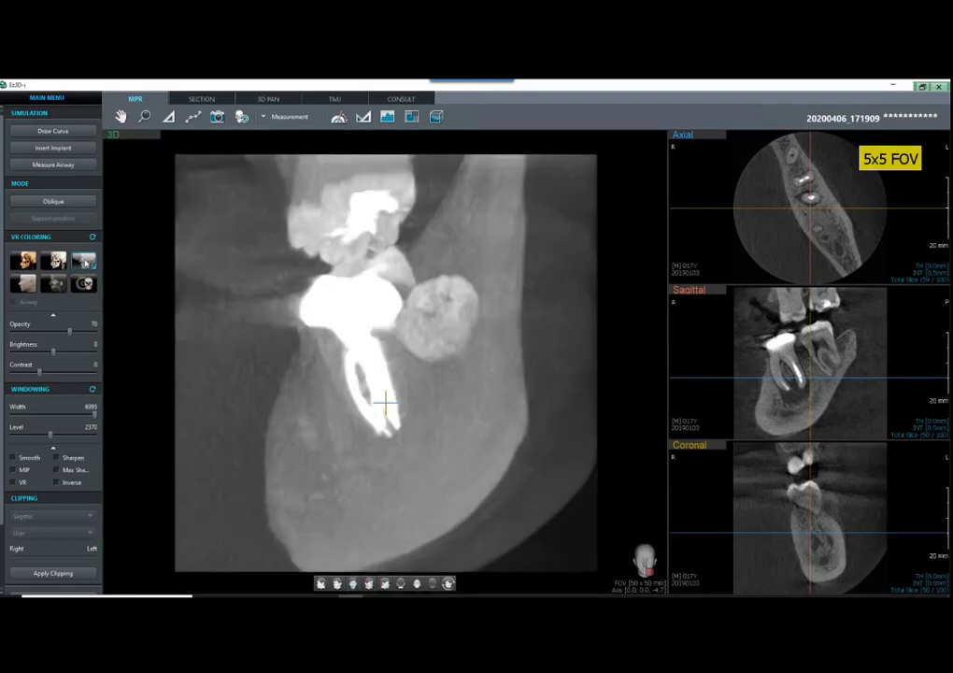
pyautogui.moveTo(419, 363); pyautogui.dragTo(400, 409)
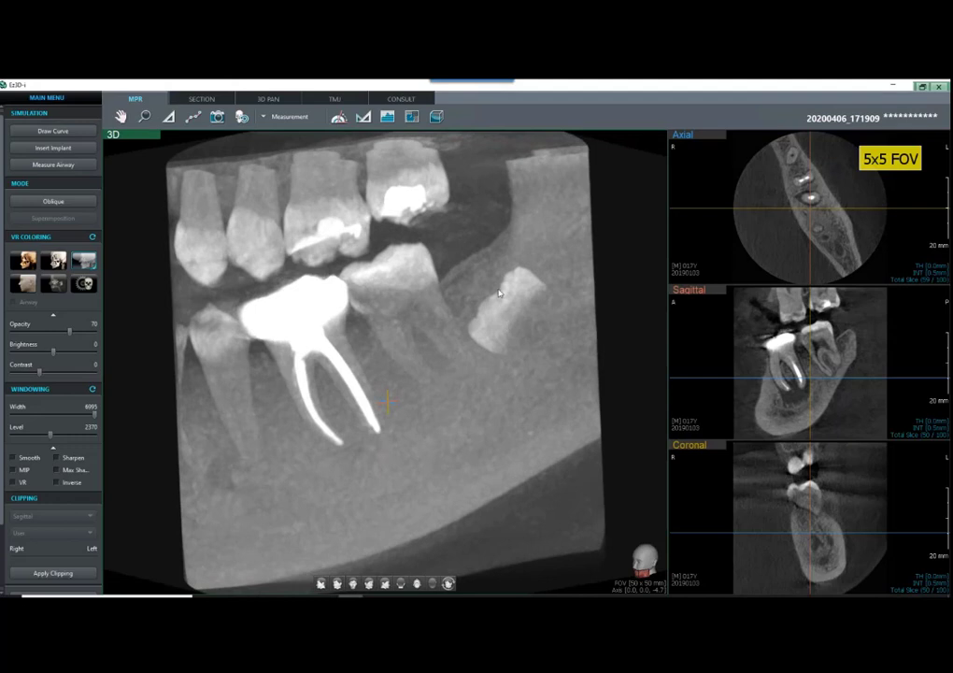
# Step: Make the axial slice the main view and raise its level to the upper teeth at slice 6
pyautogui.click(716, 304)
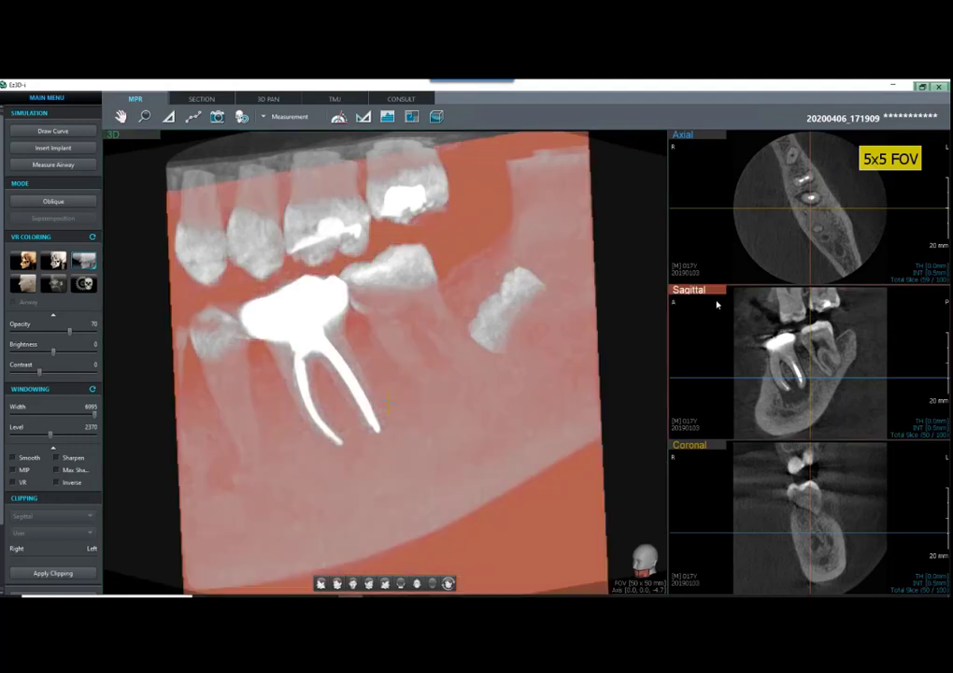
pyautogui.click(706, 237)
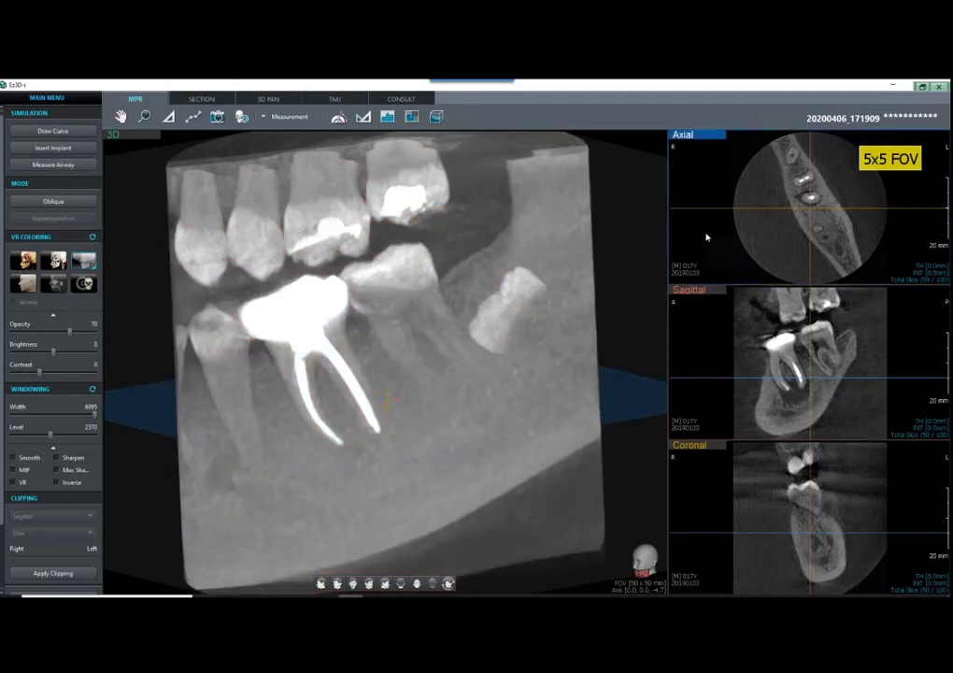
pyautogui.rightClick(706, 238)
pyautogui.click(733, 253)
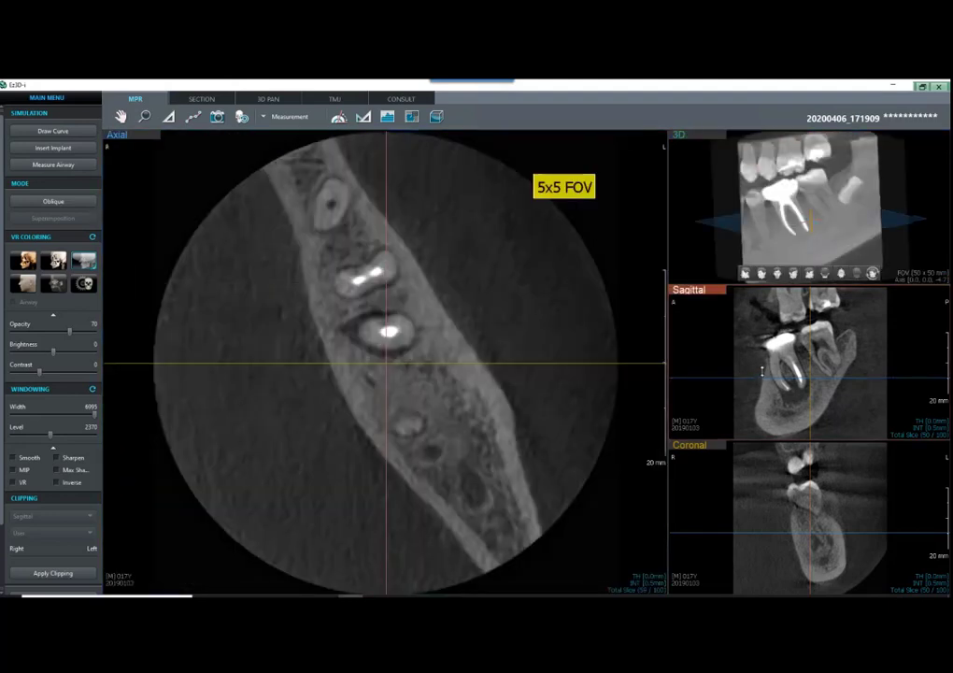
pyautogui.moveTo(761, 371); pyautogui.dragTo(764, 296)
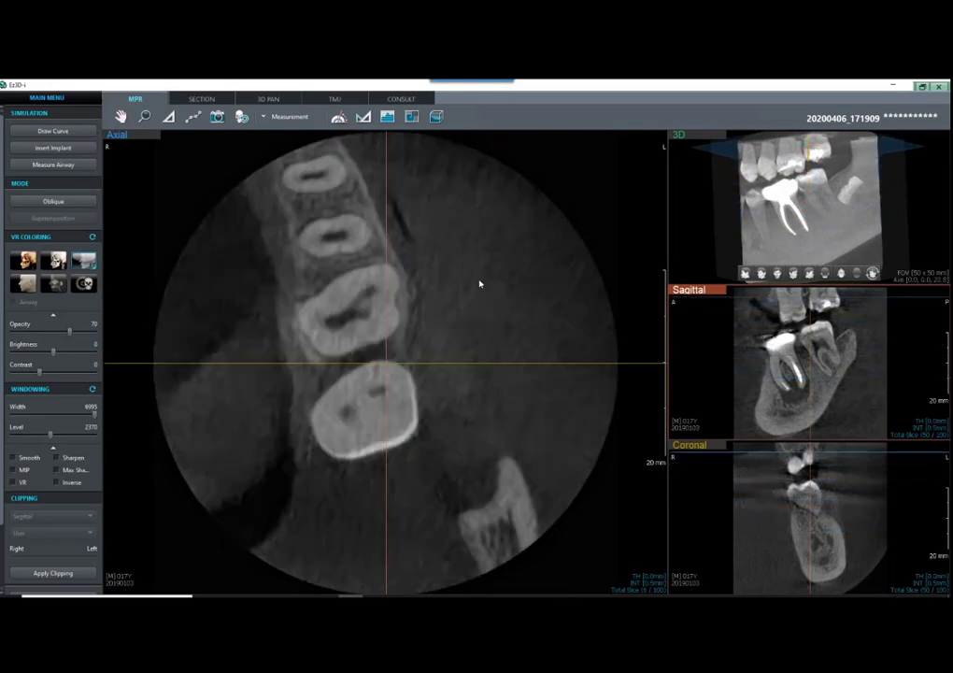
# Step: Examine the root cross-sections of the upper premolars and molars in the axial slices above the crowns
pyautogui.scroll(3, 481, 284)
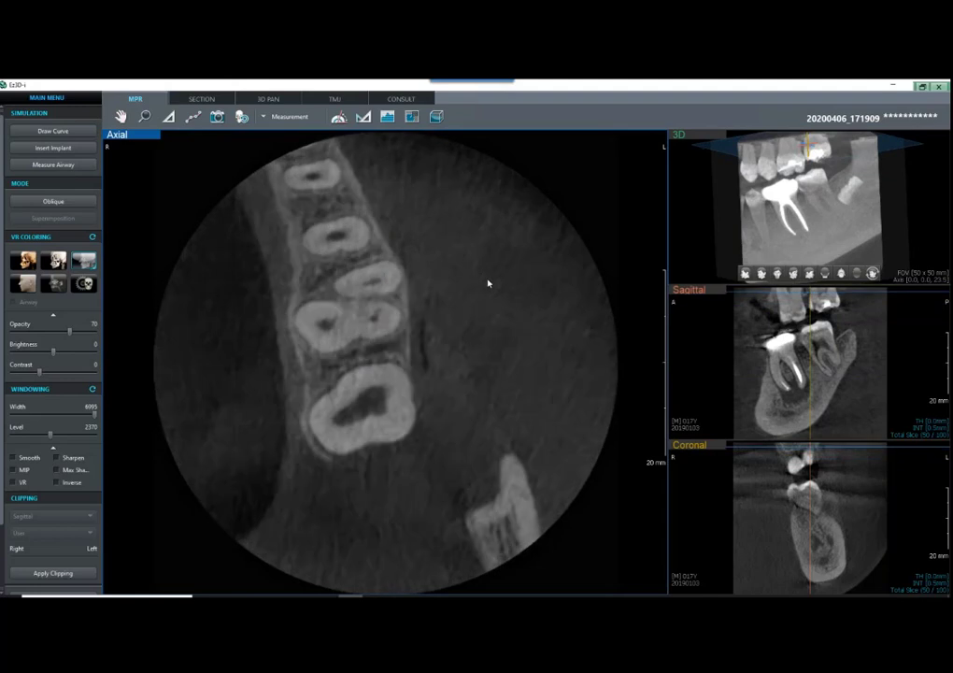
pyautogui.scroll(4, 490, 280)
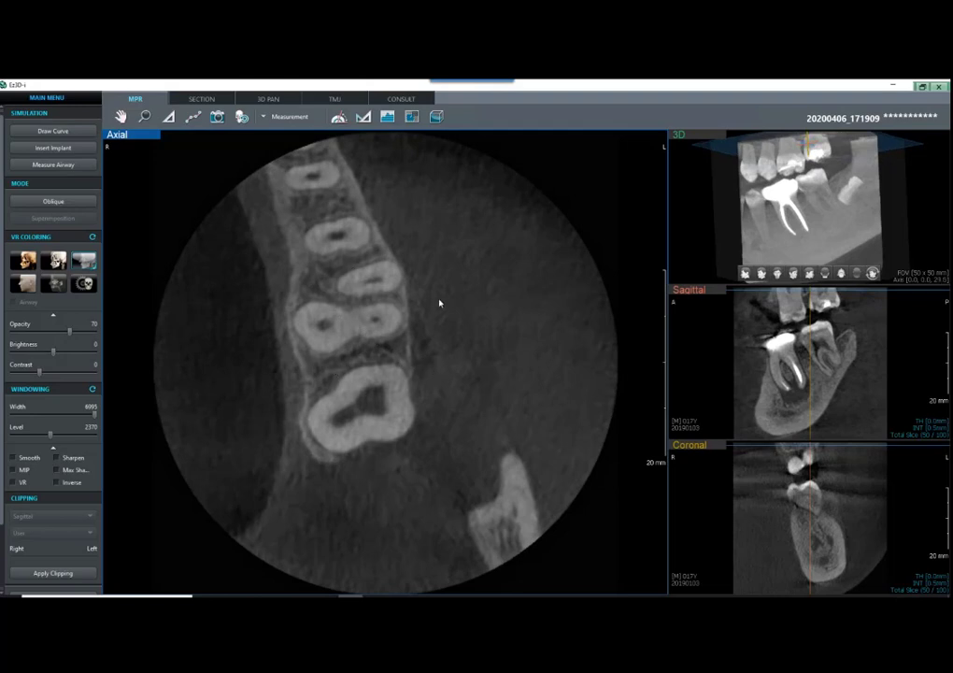
pyautogui.scroll(3, 441, 301)
# Step: Lower the axial slice past the upper crowns to the root level of the root-filled lower molar, showing its canal fillings
pyautogui.scroll(5, 447, 298)
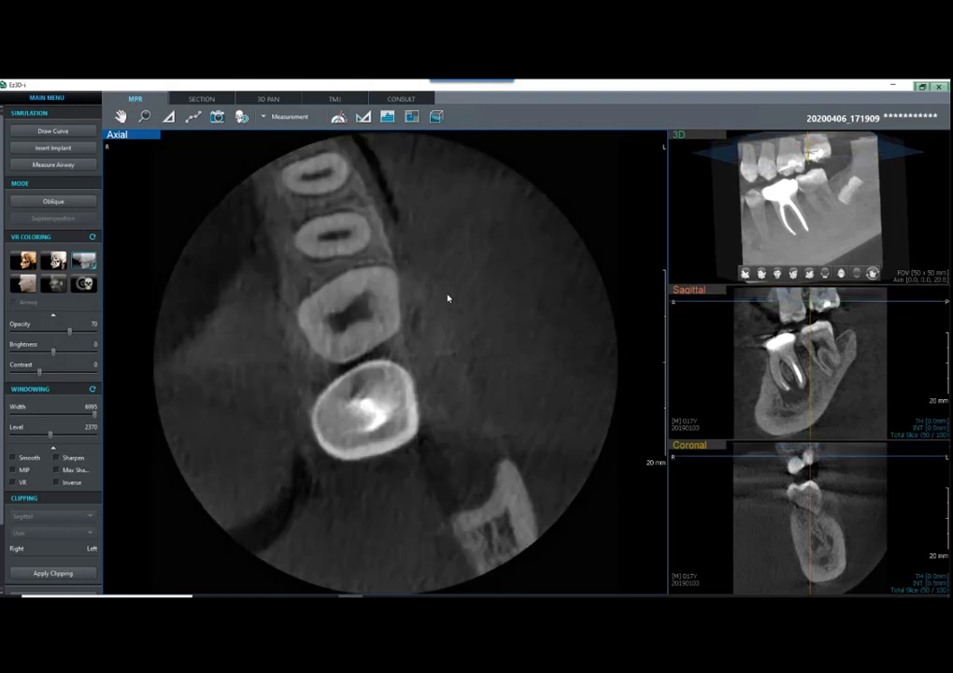
pyautogui.scroll(6, 449, 298)
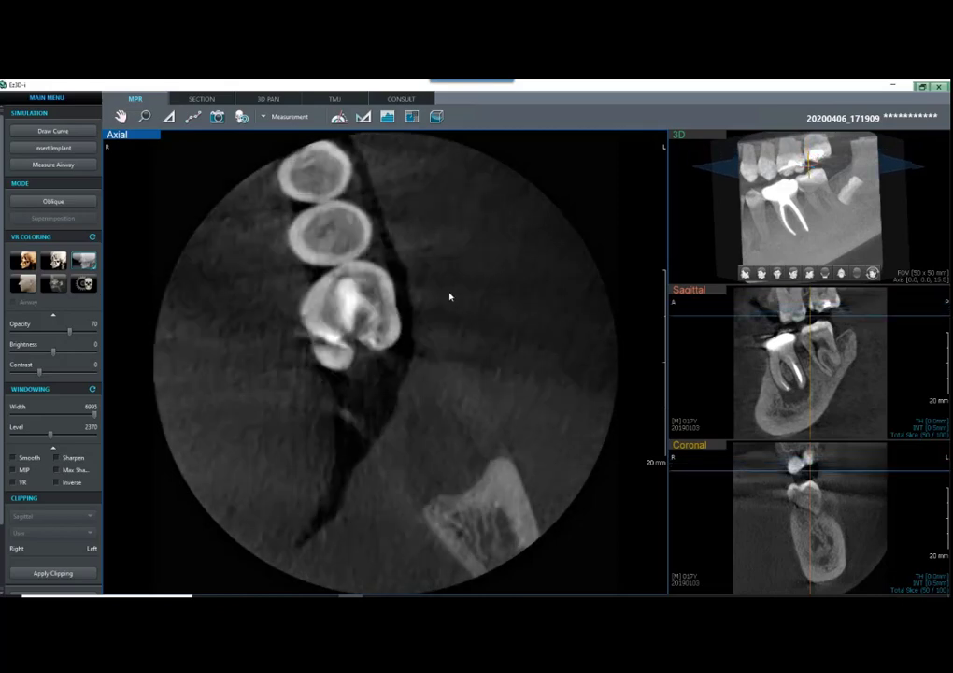
pyautogui.scroll(-6, 452, 294)
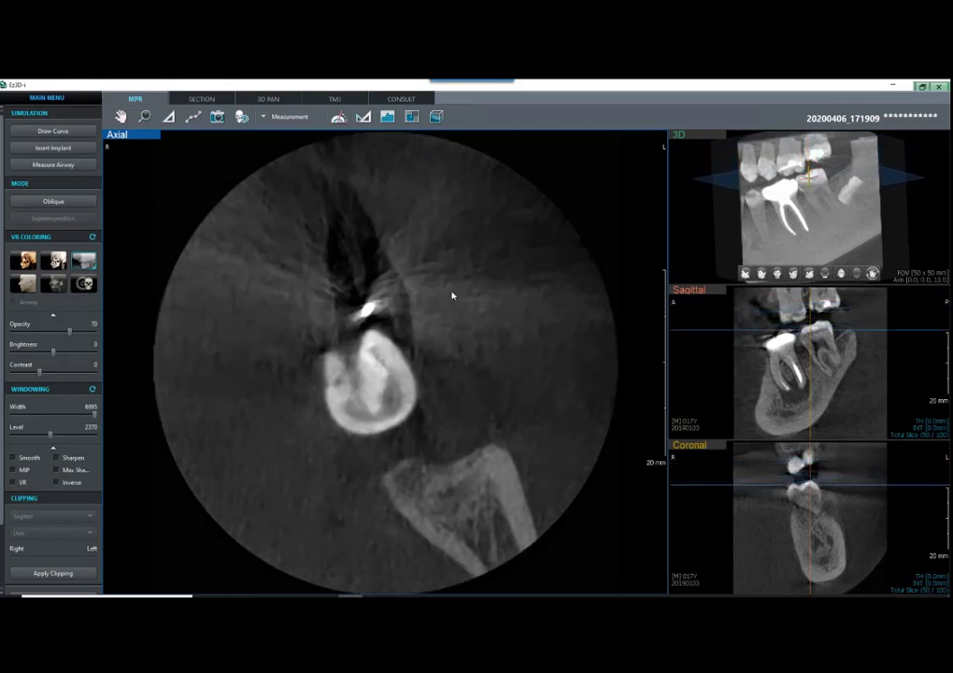
pyautogui.scroll(-6, 497, 290)
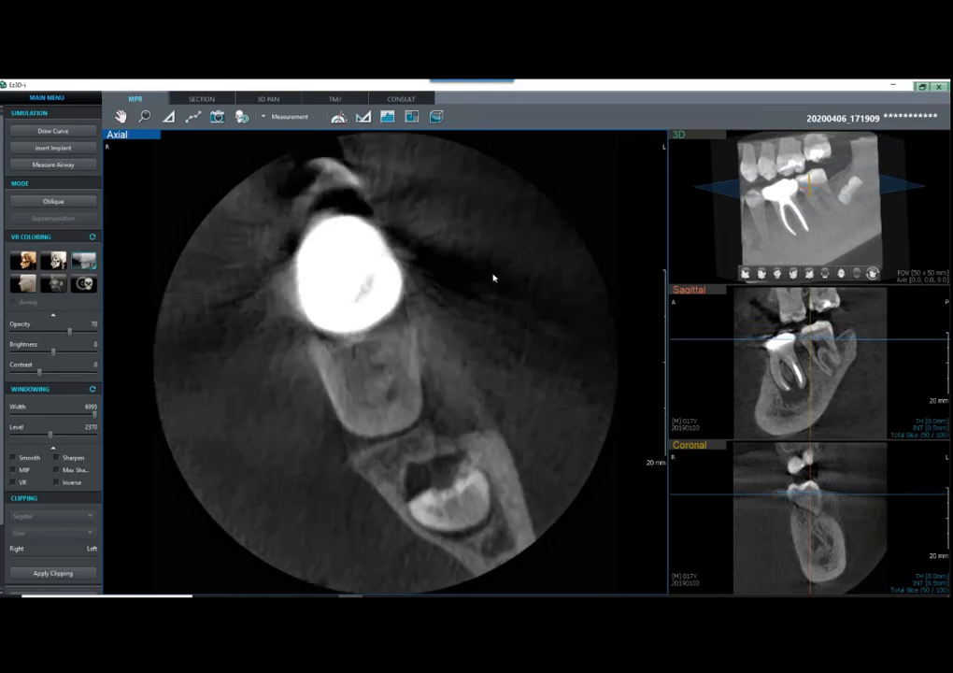
pyautogui.scroll(-5, 484, 274)
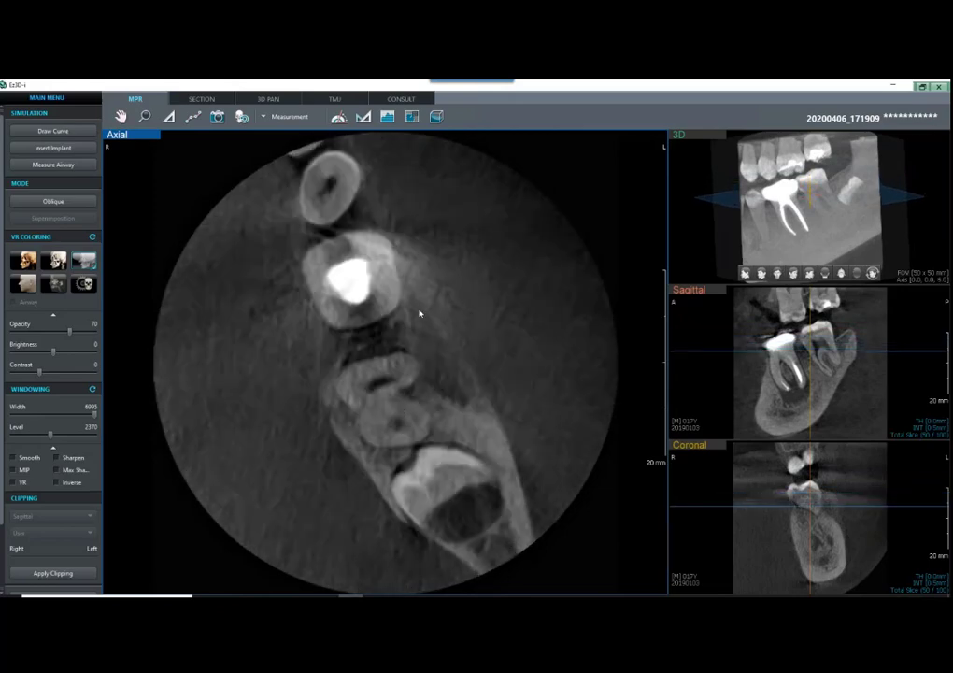
pyautogui.scroll(-1, 453, 301)
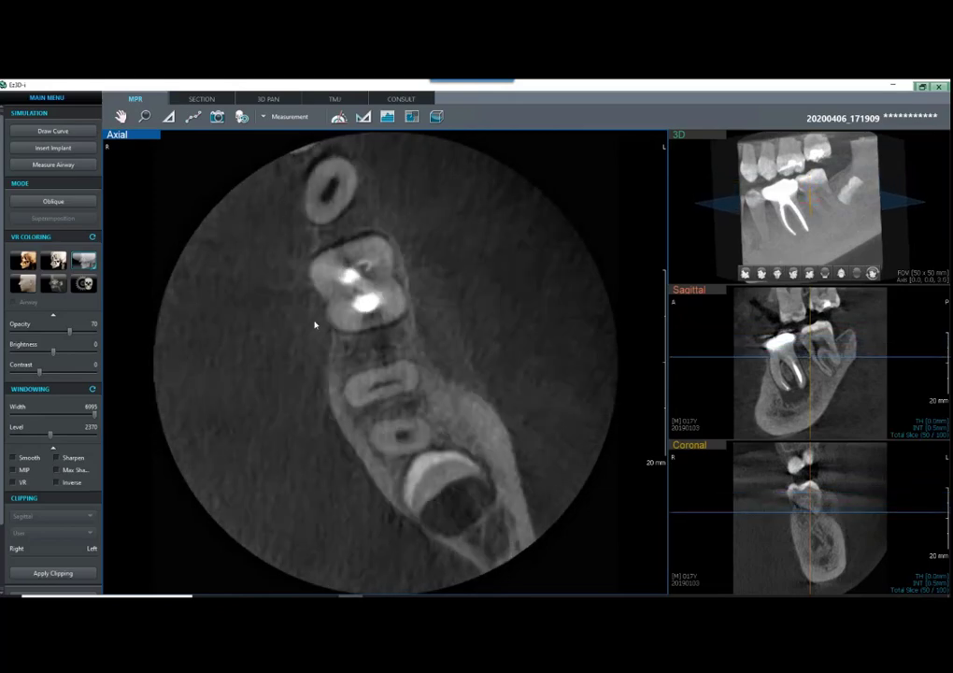
# Step: Examine the axial slices from the root-filled lower molar's crown down past its root tips and back up
pyautogui.scroll(-2, 433, 286)
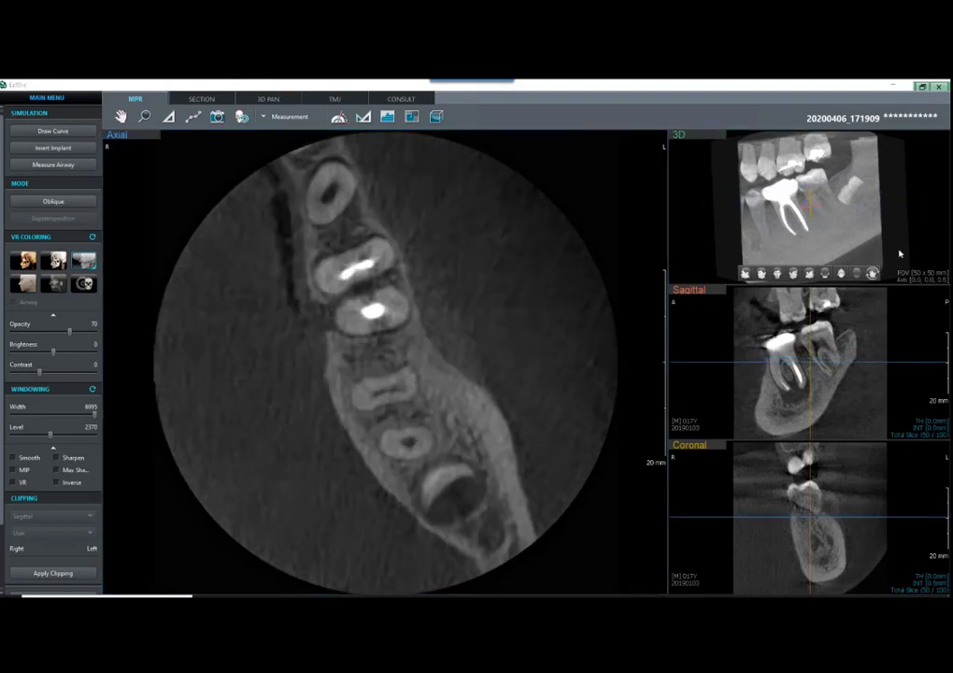
pyautogui.click(872, 273)
pyautogui.click(852, 269)
pyautogui.scroll(-8, 451, 322)
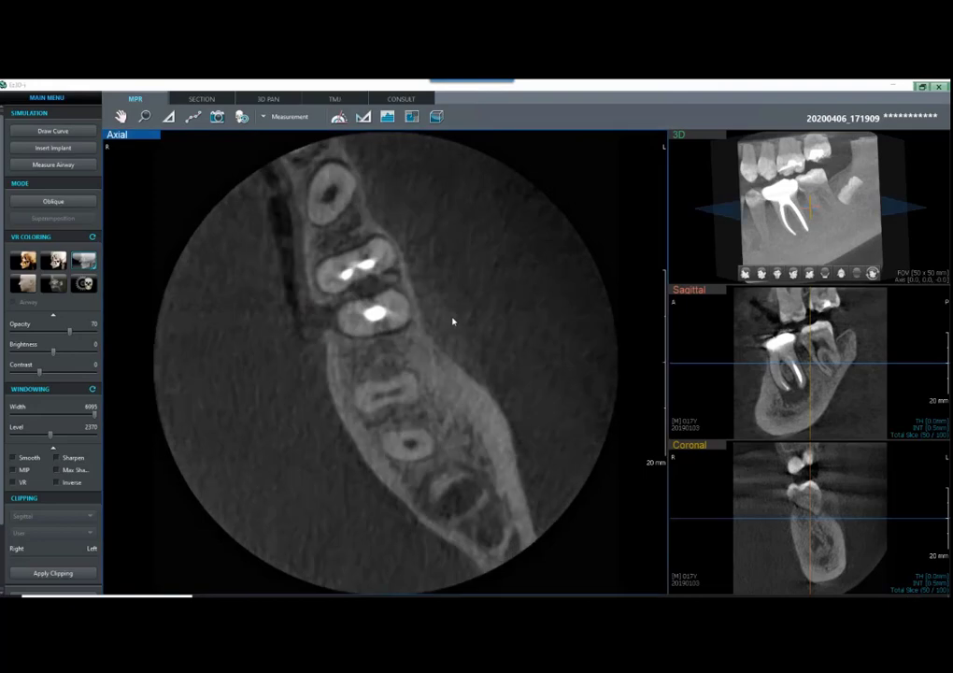
pyautogui.scroll(-8, 458, 318)
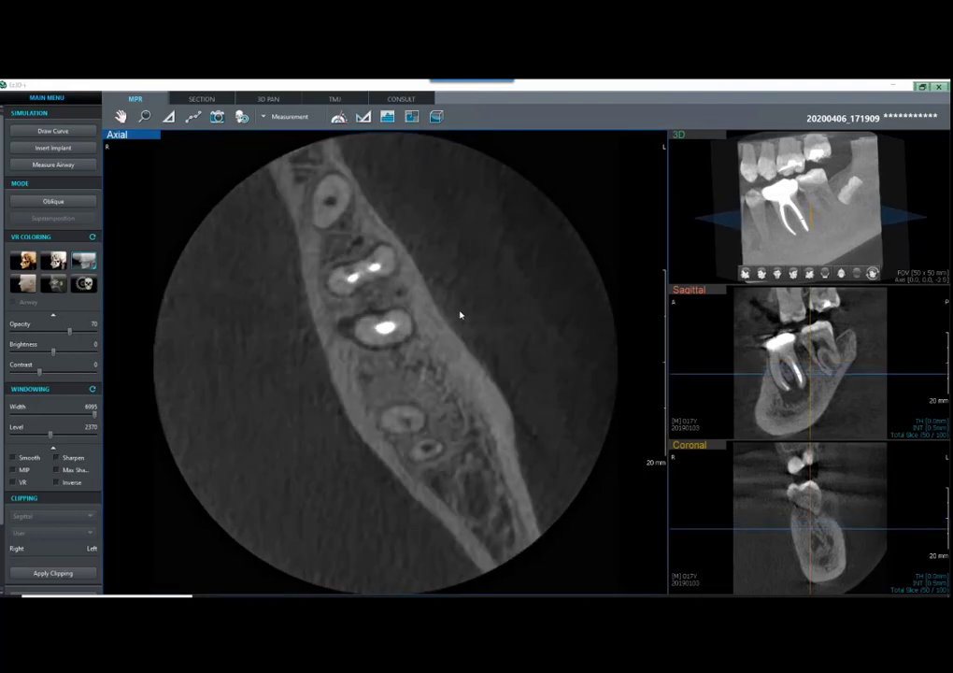
pyautogui.scroll(-8, 448, 311)
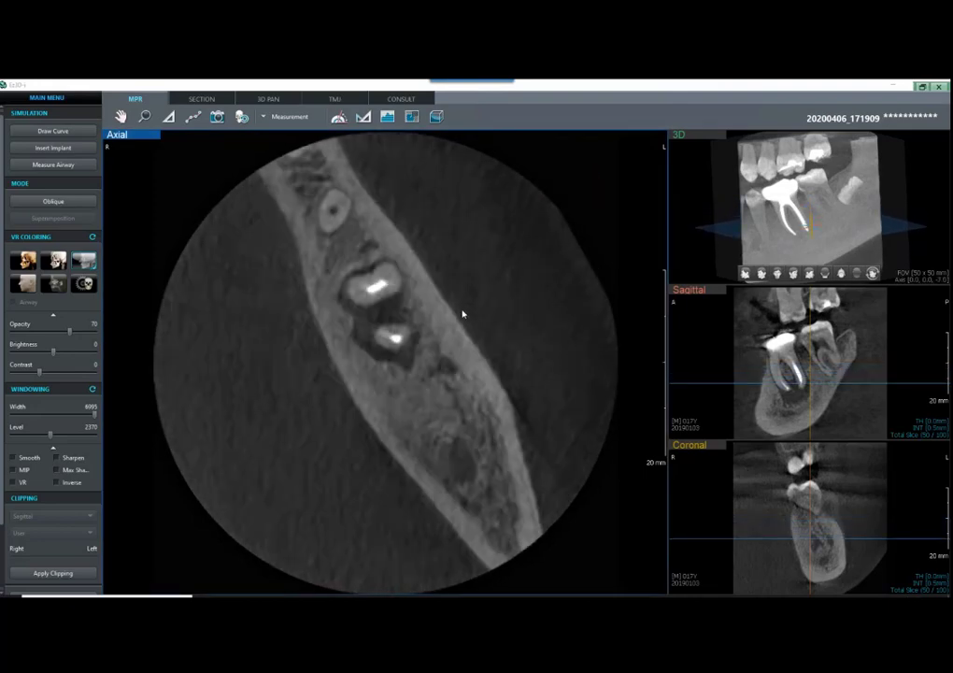
pyautogui.scroll(-3, 430, 307)
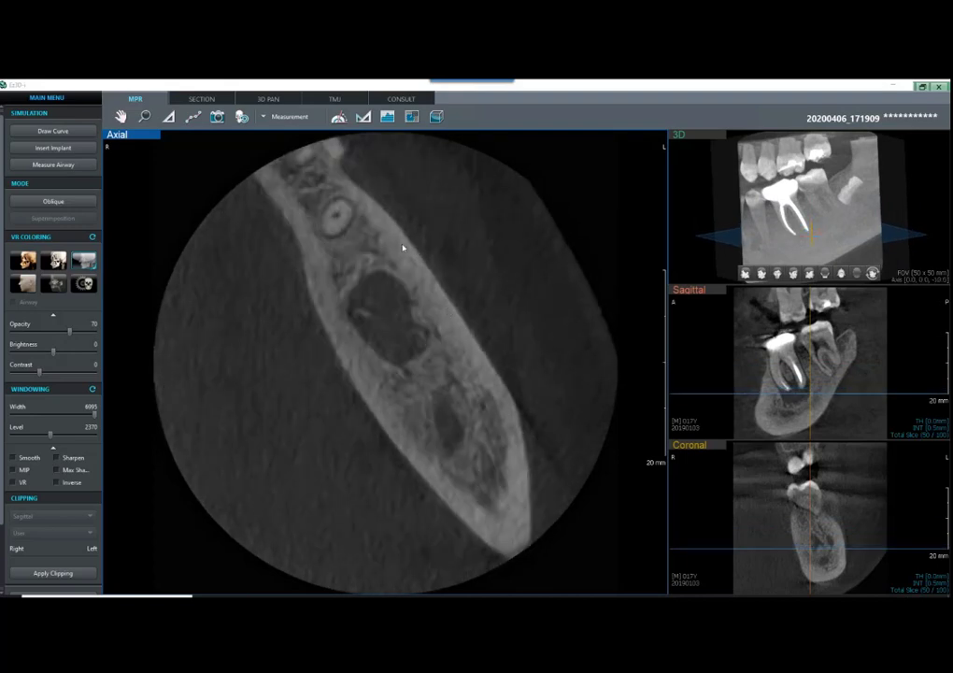
pyautogui.scroll(-4, 402, 247)
pyautogui.scroll(-6, 348, 226)
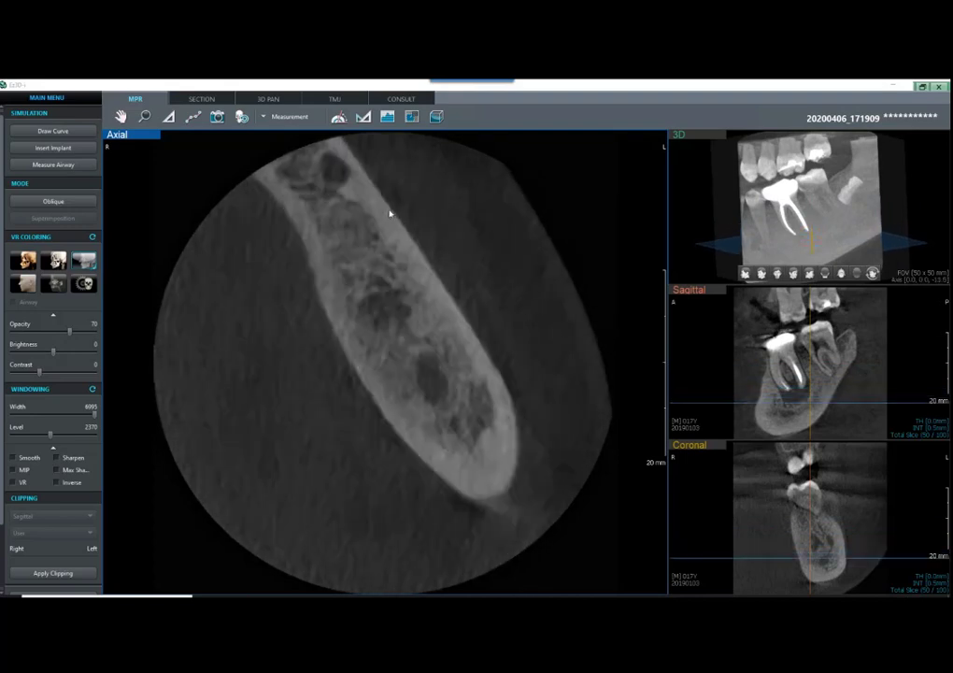
pyautogui.click(542, 380)
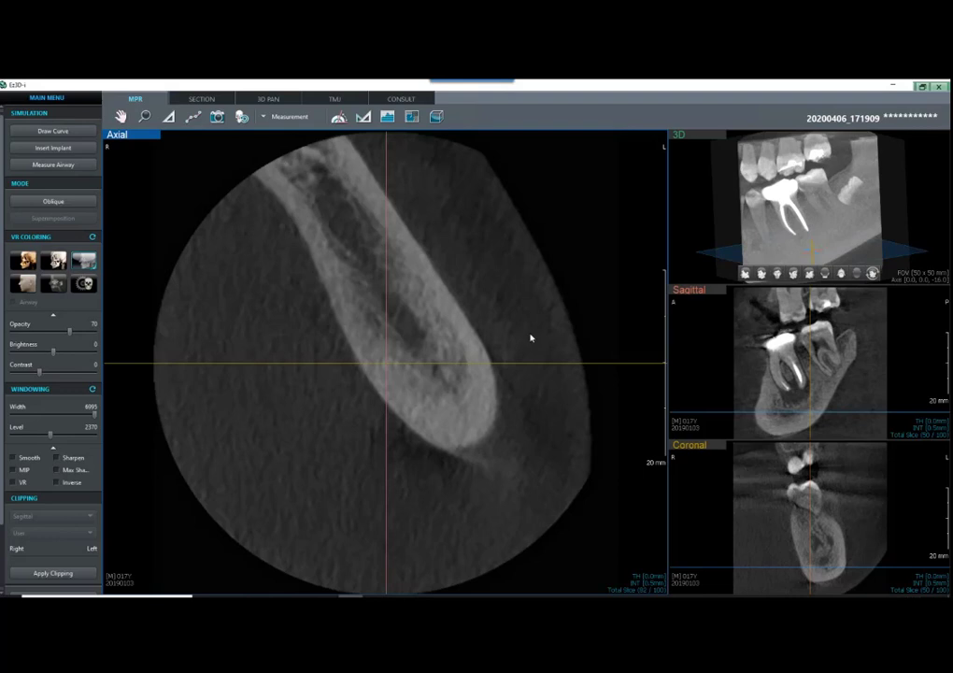
pyautogui.scroll(5, 505, 311)
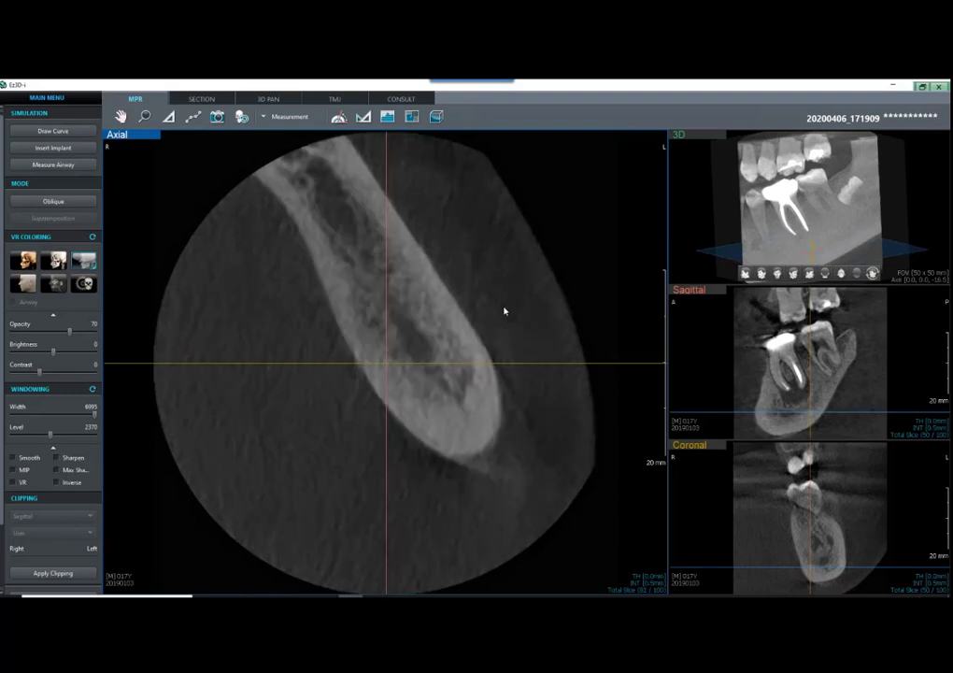
pyautogui.scroll(10, 510, 313)
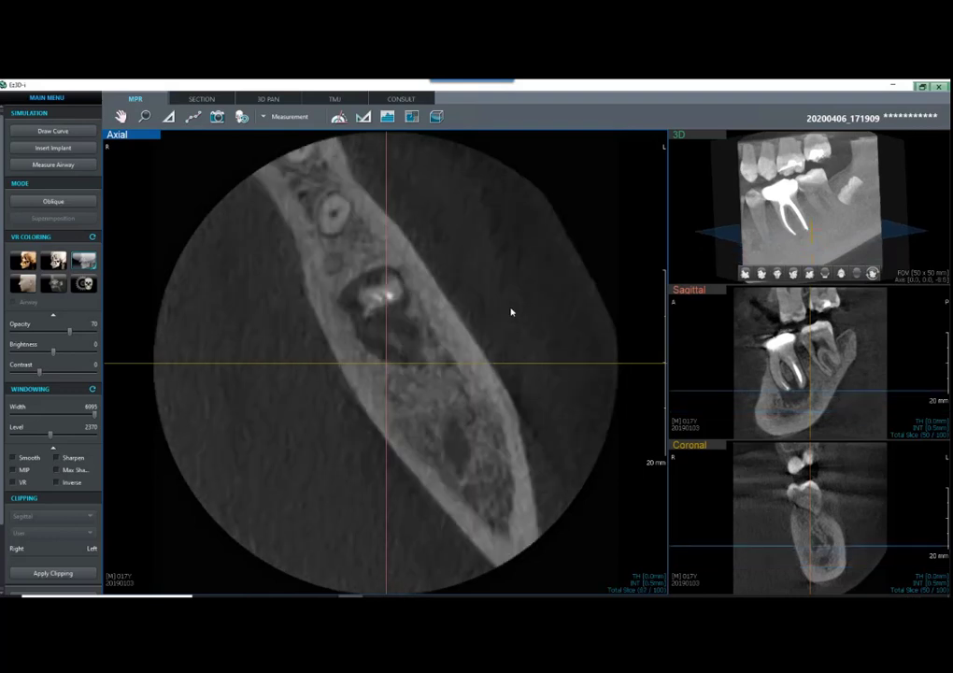
# Step: Center the axial crosshair between the root-filled molar's roots, rotate it along the jaw, and make the sagittal view the main view
pyautogui.click(380, 315)
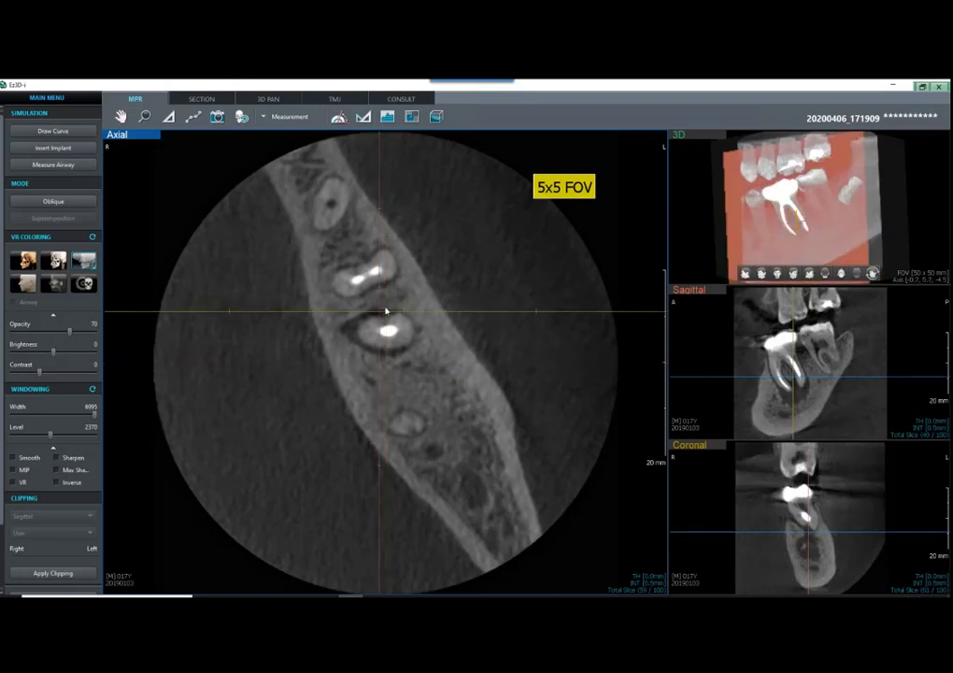
pyautogui.moveTo(383, 150); pyautogui.dragTo(310, 174)
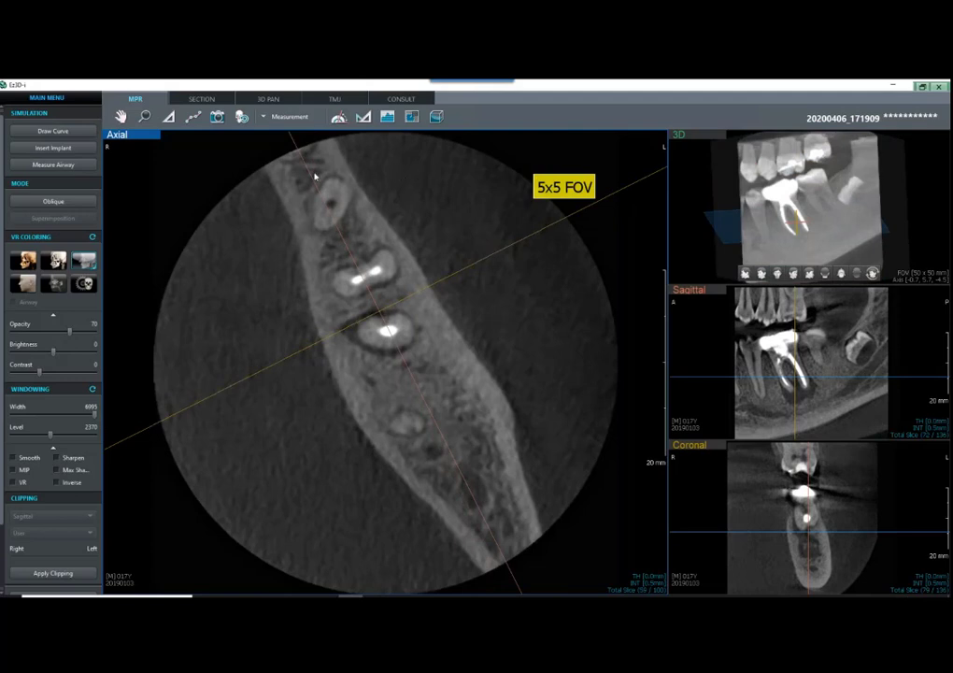
pyautogui.rightClick(720, 363)
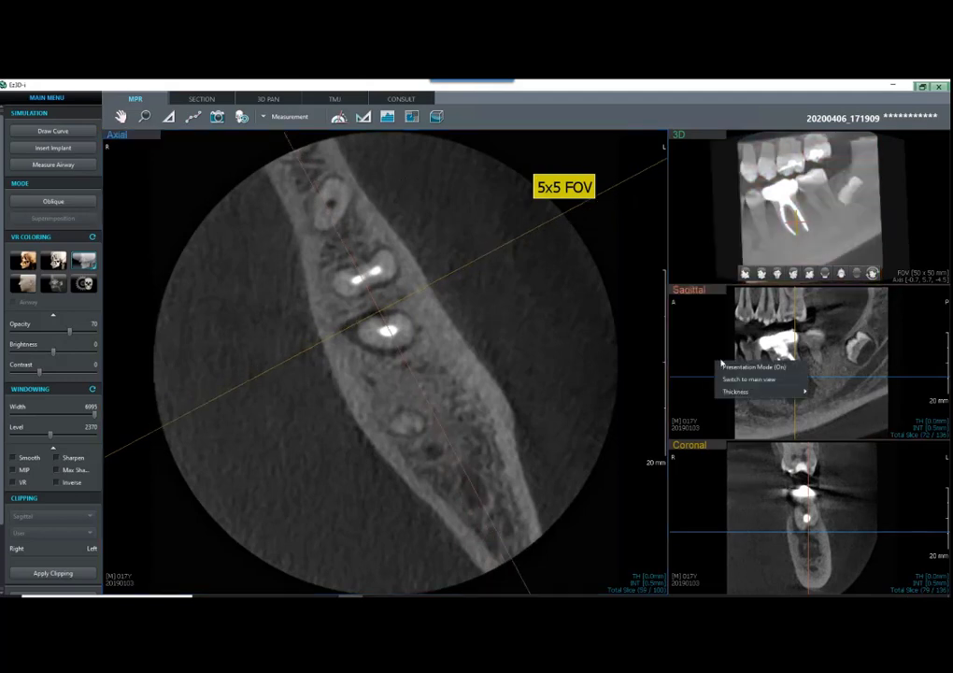
pyautogui.click(747, 378)
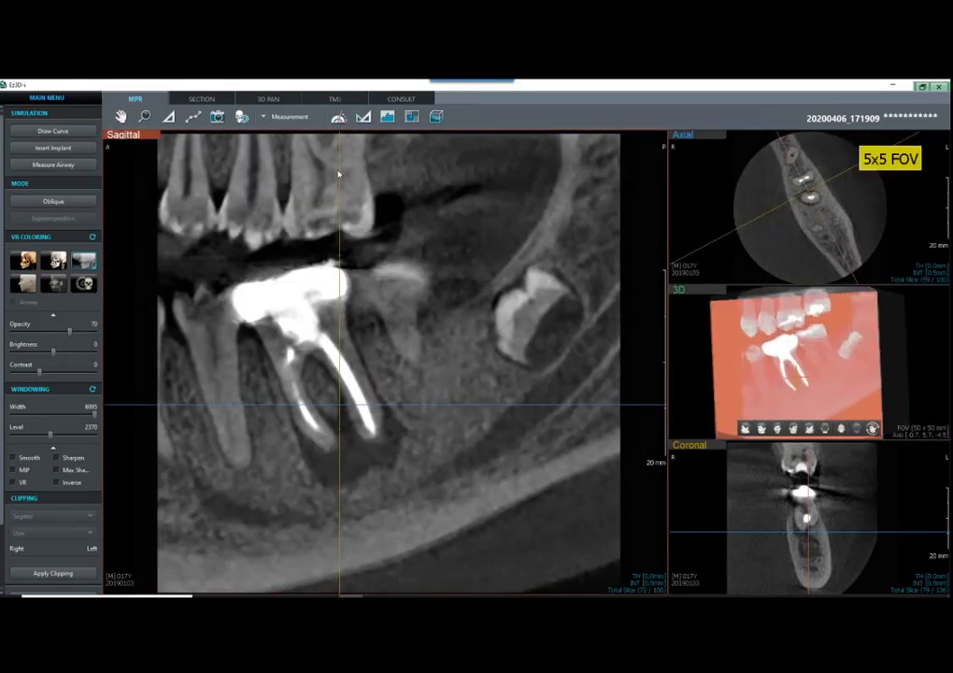
# Step: Tilt the coronal reference line in the sagittal view to the root-filled molar's long axis and center it between the roots
pyautogui.scroll(-2, 339, 168)
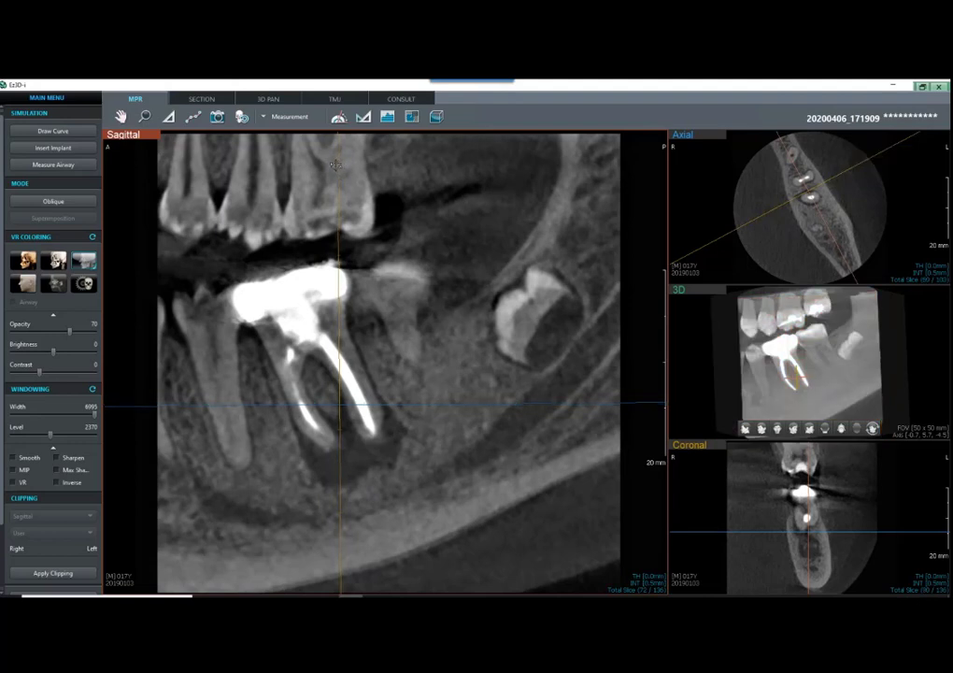
pyautogui.moveTo(338, 164); pyautogui.dragTo(264, 167)
pyautogui.moveTo(324, 362); pyautogui.dragTo(342, 406)
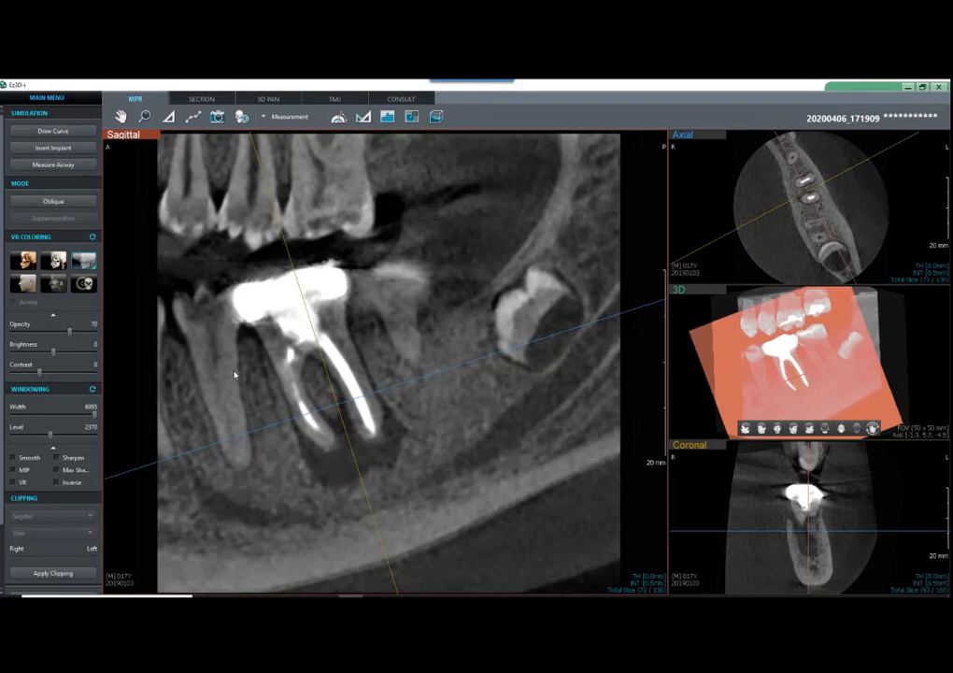
# Step: Examine the sagittal slices through the root-filled molar, its root tips and the neighbouring molars
pyautogui.scroll(-1, 235, 377)
pyautogui.scroll(-2, 219, 355)
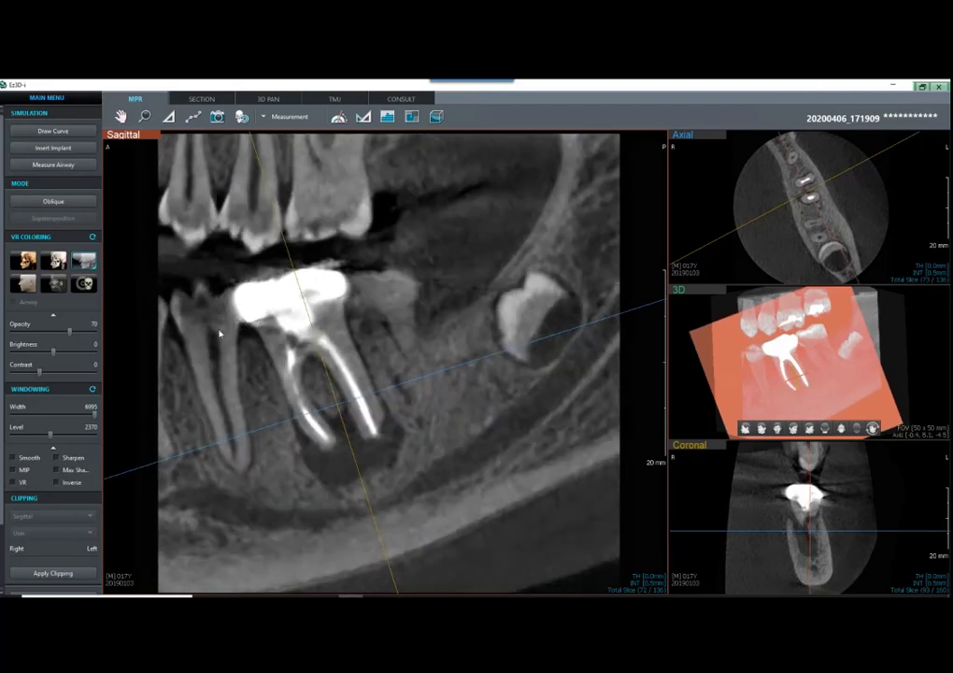
pyautogui.scroll(2, 266, 421)
pyautogui.scroll(2, 419, 265)
pyautogui.scroll(-6, 432, 417)
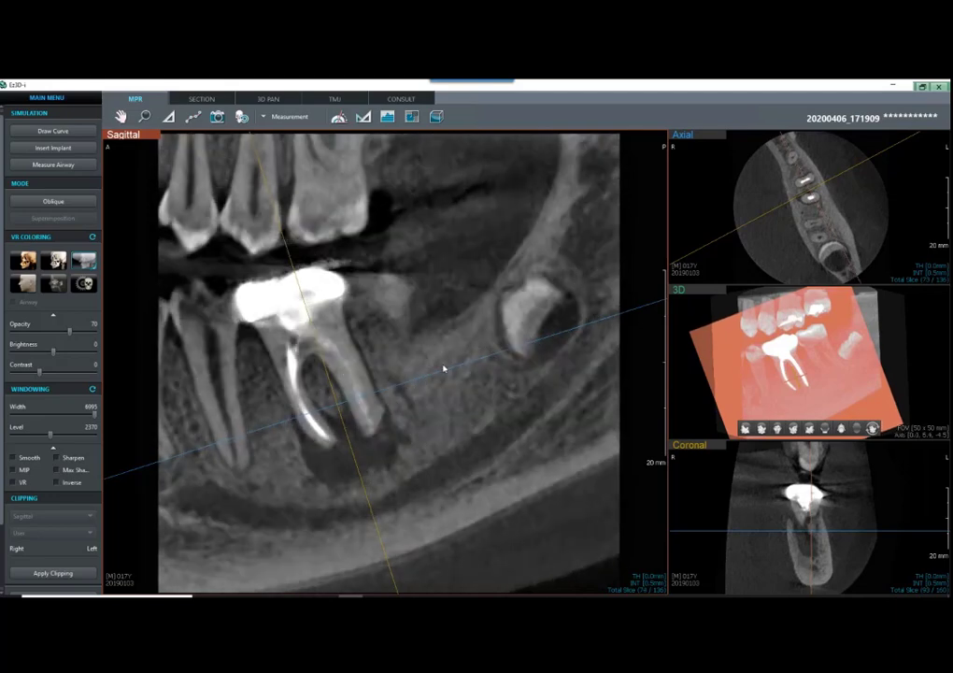
pyautogui.scroll(-5, 517, 373)
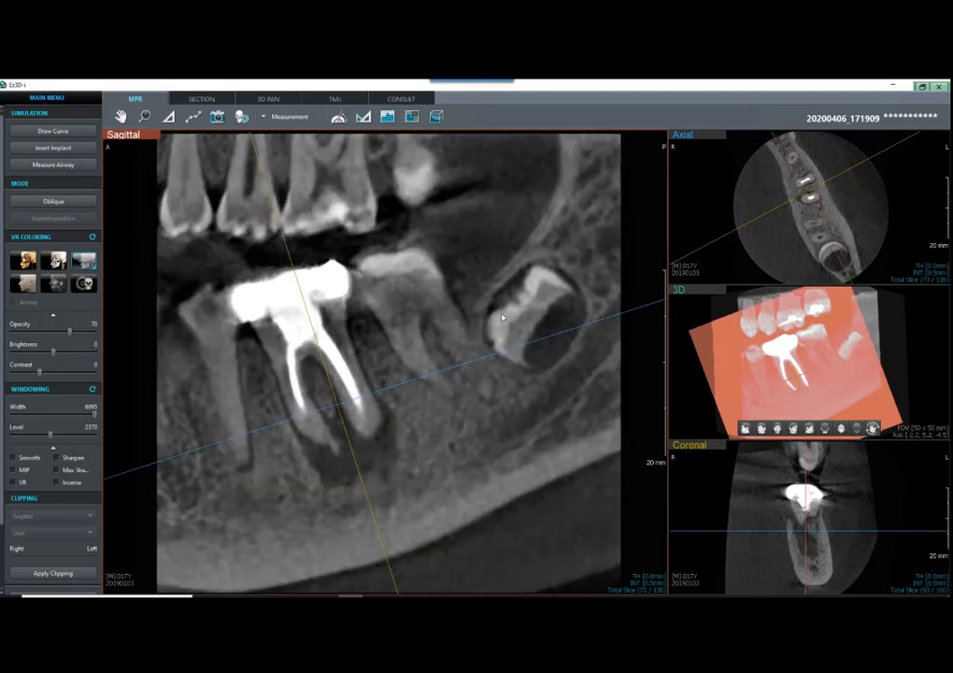
pyautogui.scroll(-3, 481, 340)
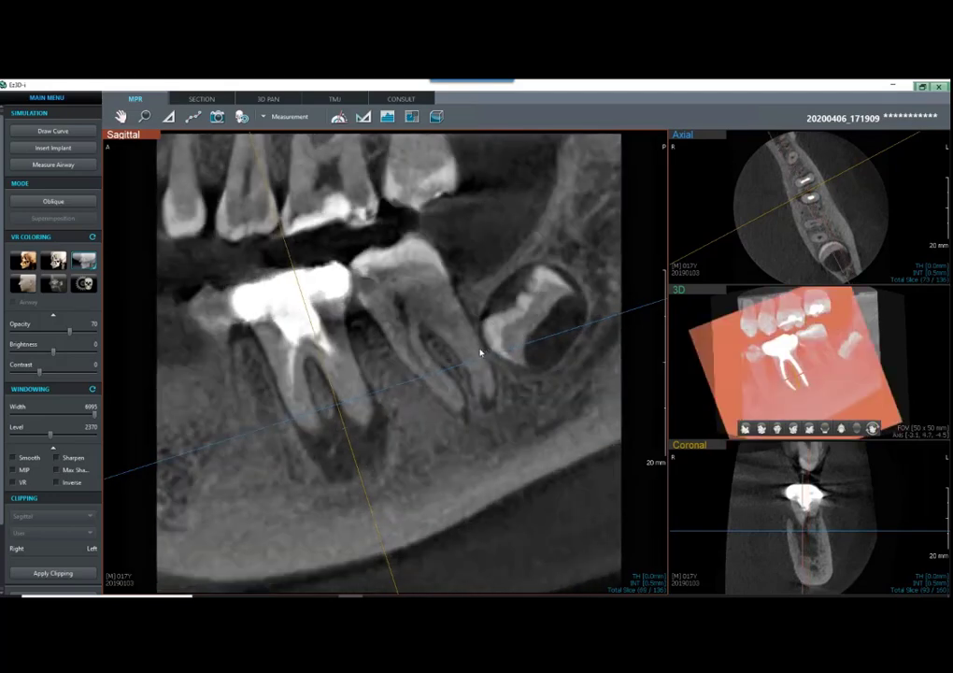
pyautogui.scroll(-4, 435, 346)
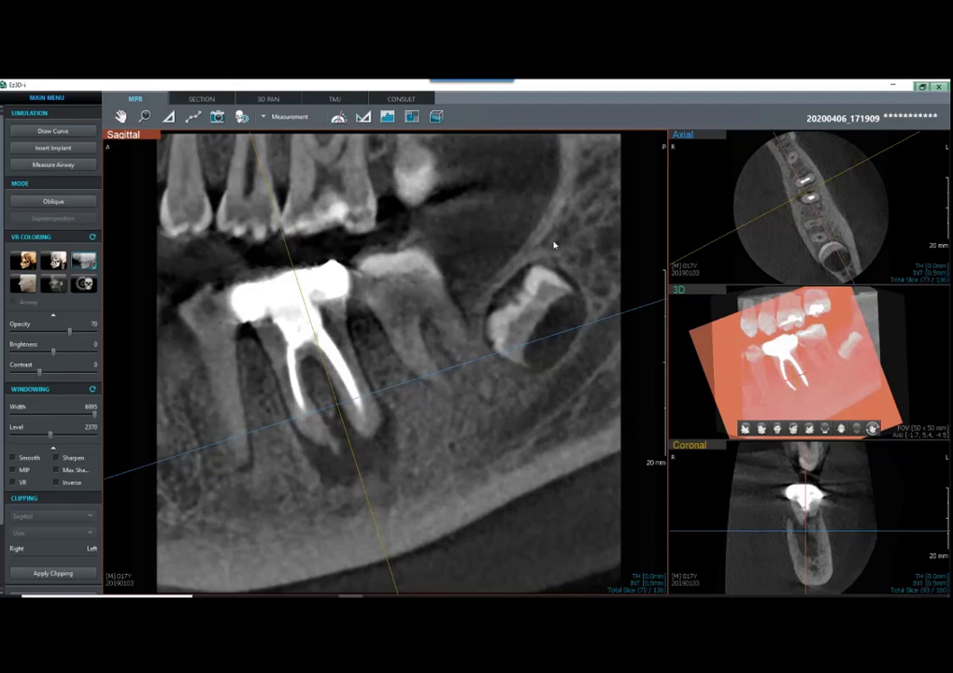
# Step: Draw a section curve along the root-filled molar's long axis down to the lower jaw border, and move the section position up to the crown
pyautogui.click(54, 131)
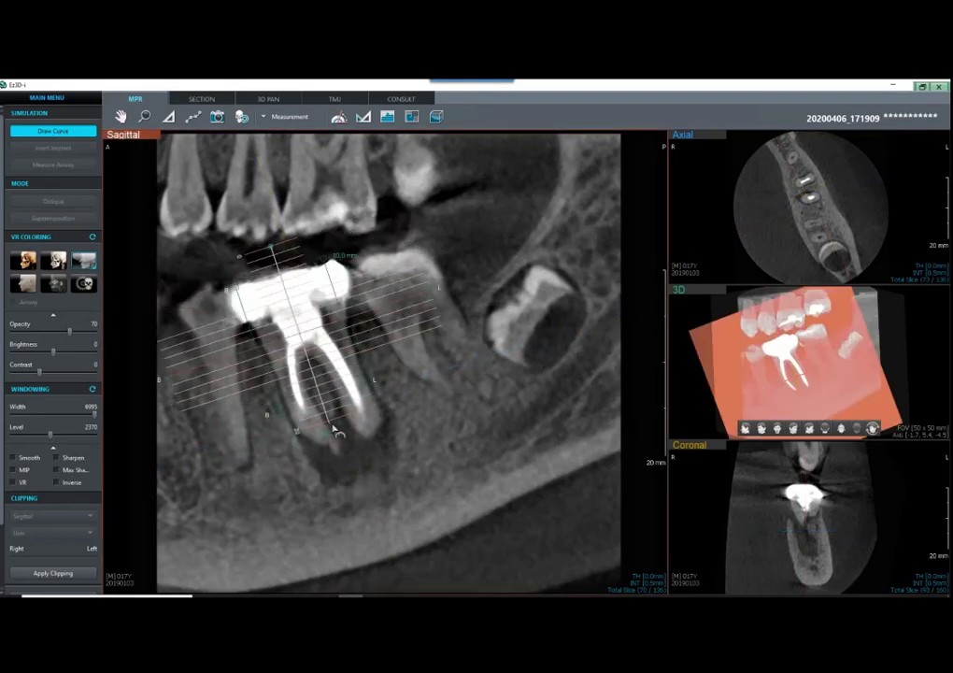
pyautogui.doubleClick(391, 541)
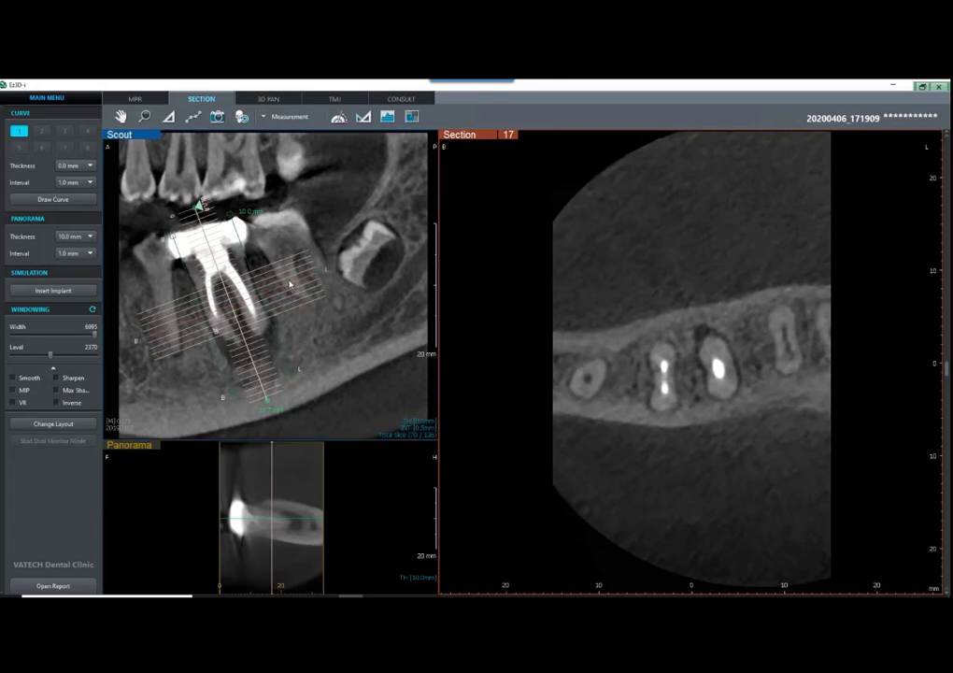
pyautogui.moveTo(290, 284); pyautogui.dragTo(290, 240)
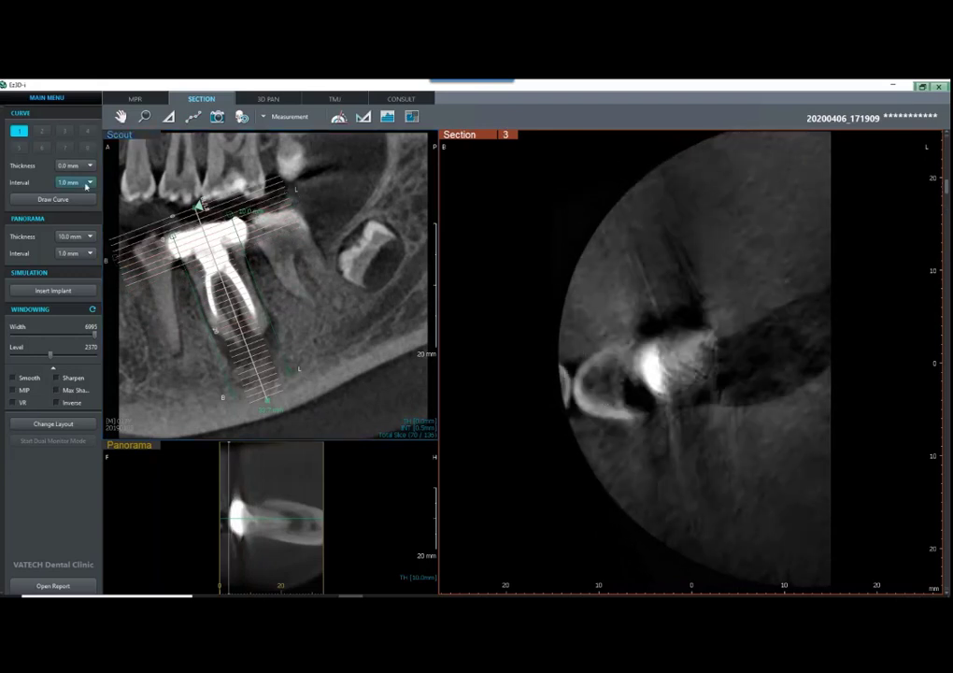
# Step: Examine the cross-sections from the molar's crown down through the roots to the dark lesion at section 24
pyautogui.scroll(-4, 594, 345)
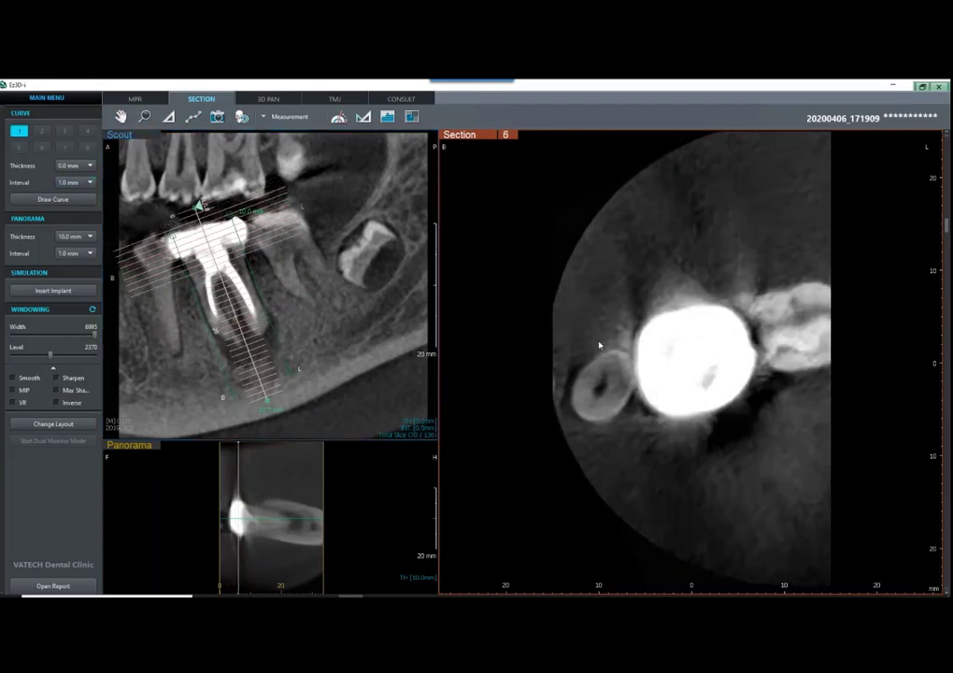
pyautogui.scroll(-4, 594, 345)
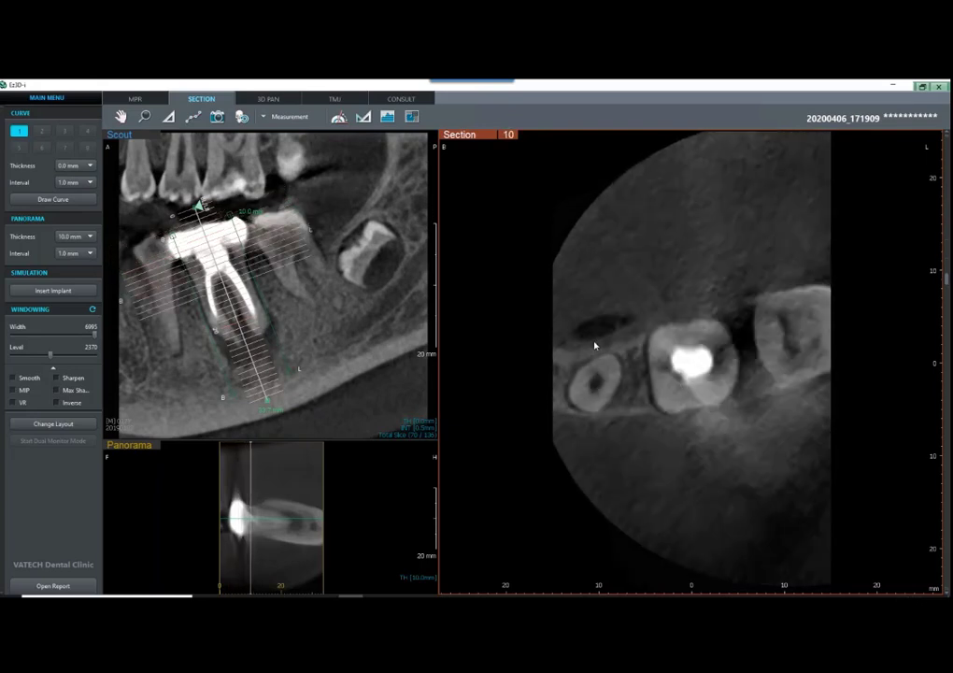
pyautogui.scroll(-4, 595, 347)
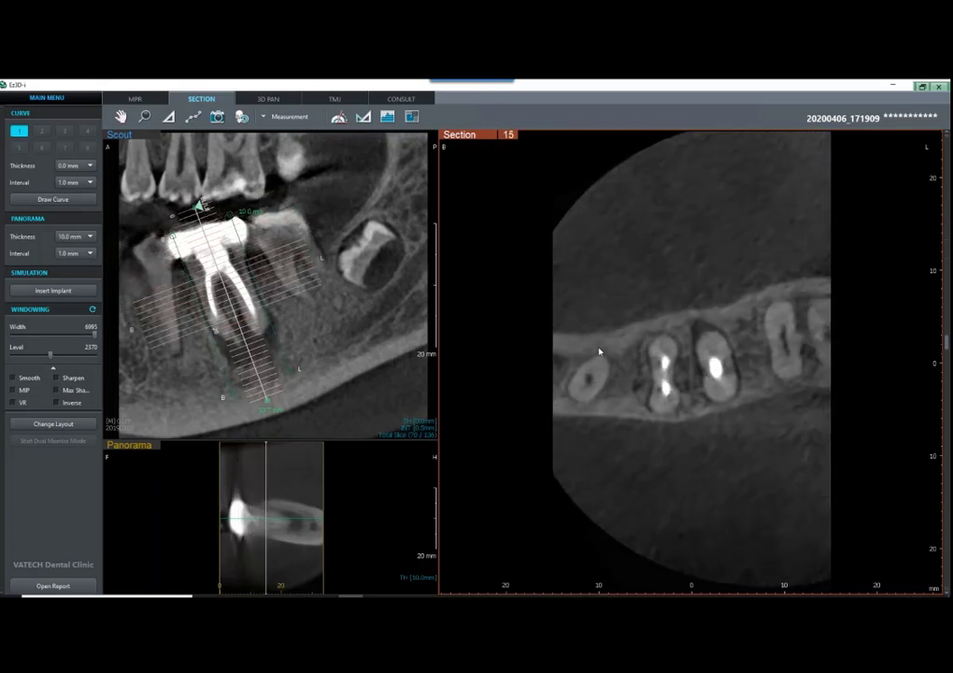
pyautogui.scroll(1, 600, 350)
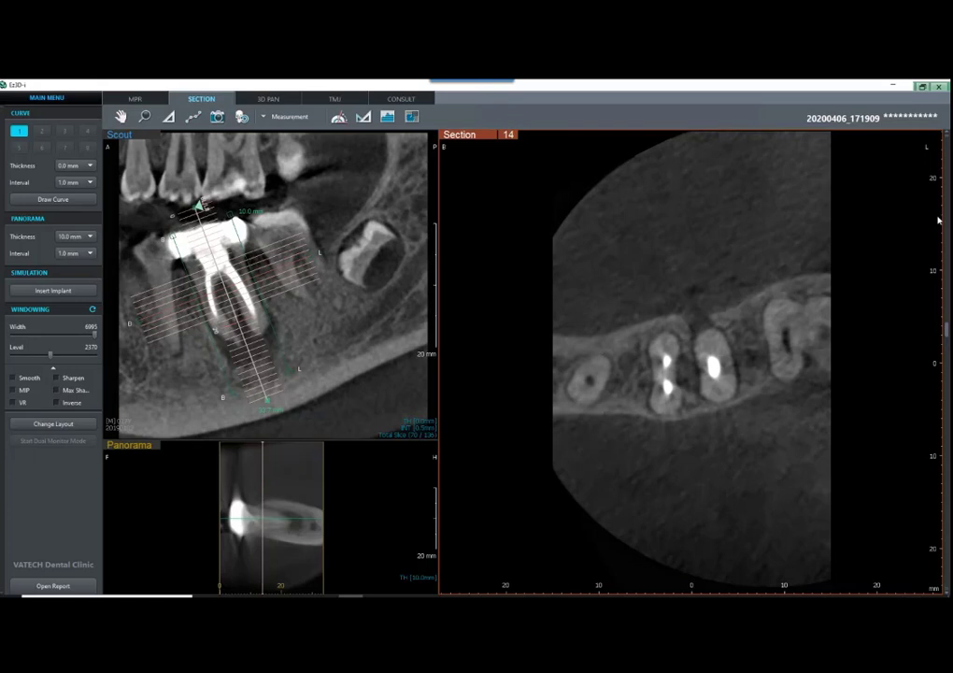
pyautogui.click(939, 220)
pyautogui.click(882, 268)
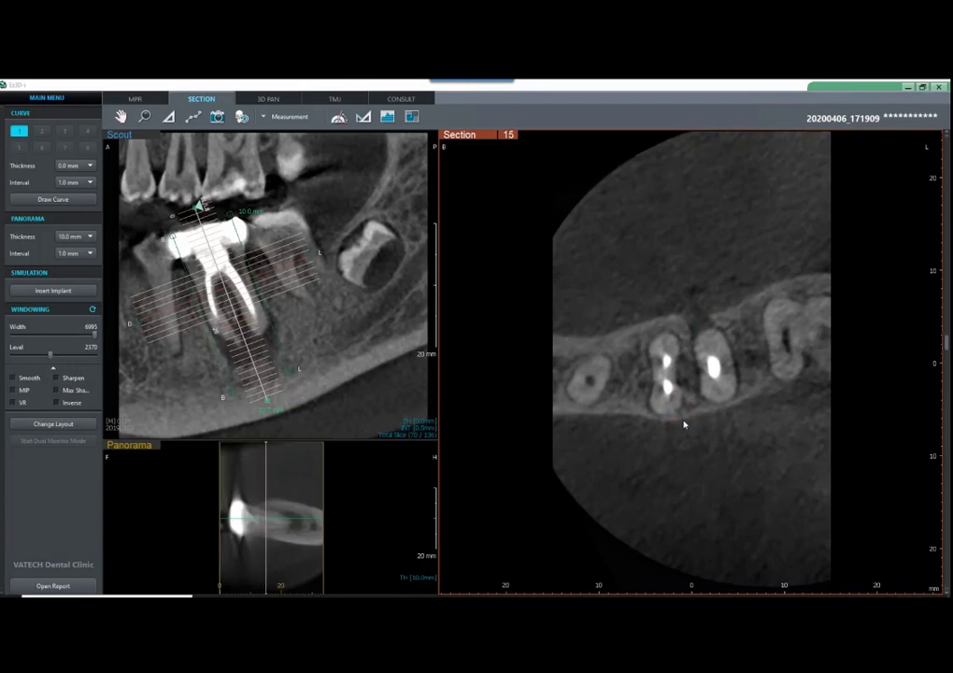
pyautogui.scroll(-5, 682, 418)
pyautogui.scroll(-4, 685, 417)
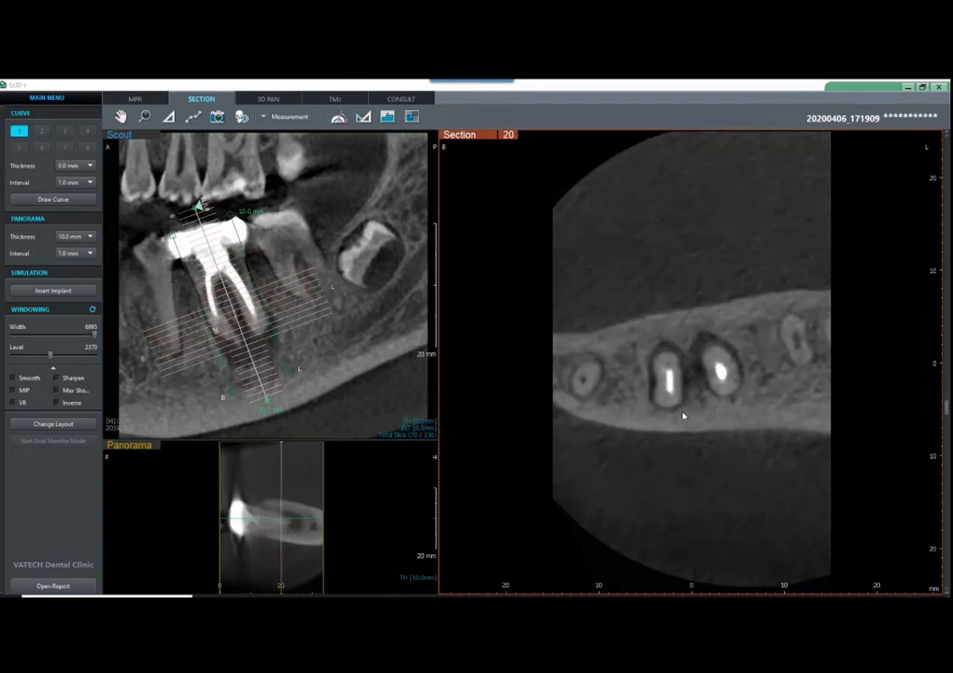
pyautogui.scroll(-1, 691, 361)
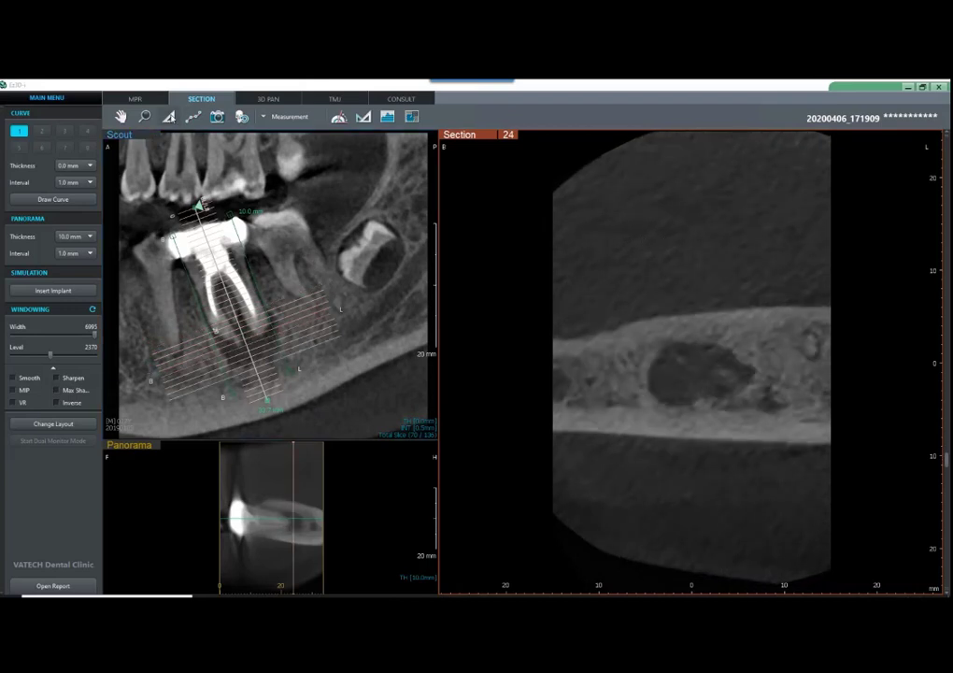
# Step: Measure the lesion's length and width in section 24 and move both measurement labels clear of the lesion
pyautogui.click(168, 116)
pyautogui.click(651, 390)
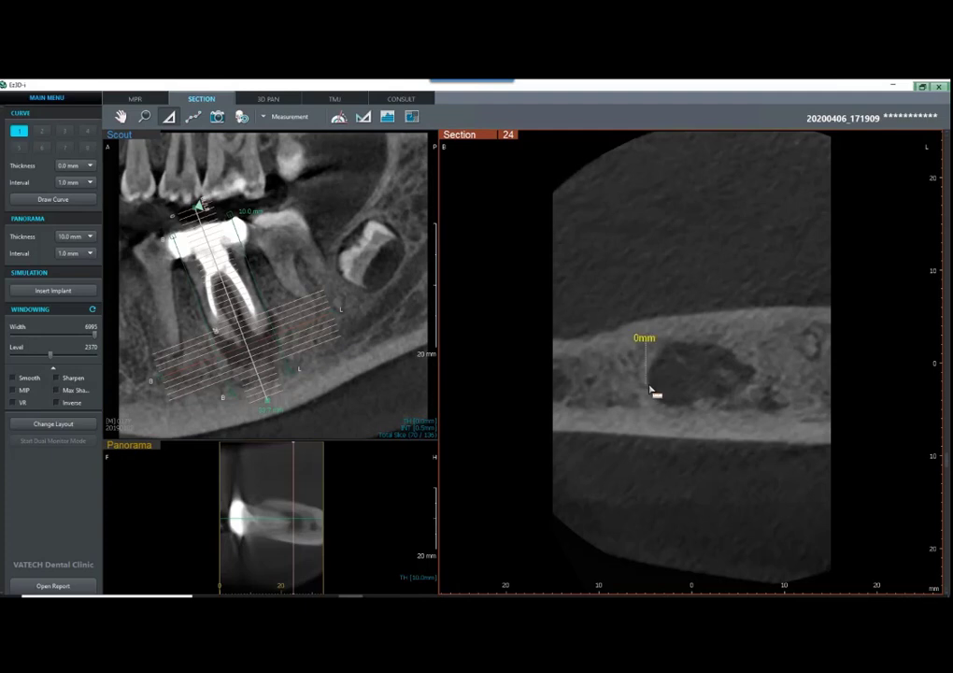
pyautogui.click(750, 375)
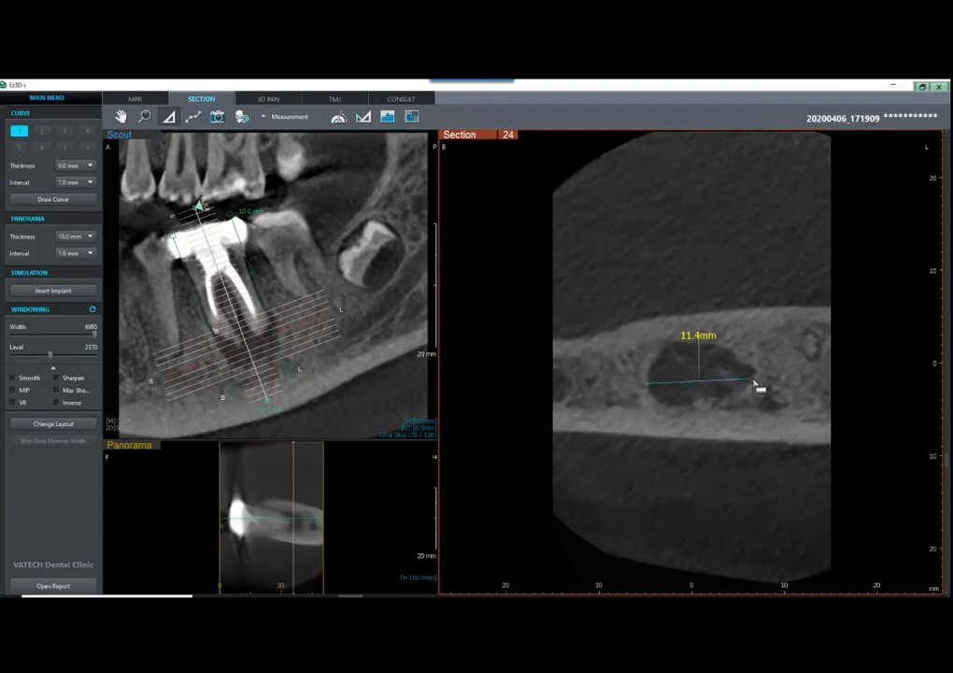
pyautogui.click(696, 352)
pyautogui.click(698, 401)
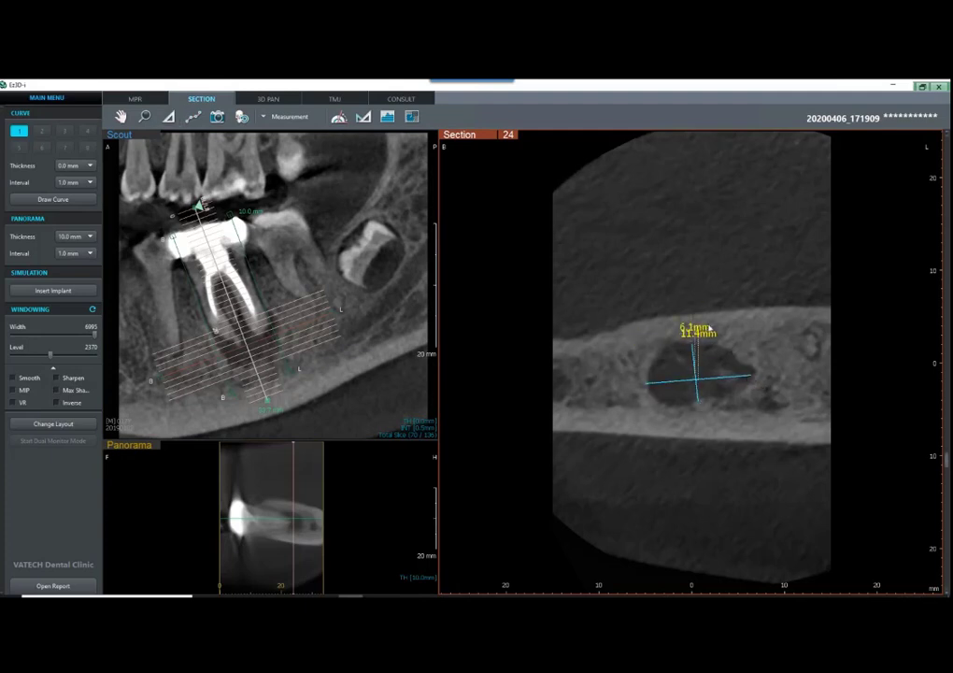
pyautogui.moveTo(703, 333); pyautogui.dragTo(584, 303)
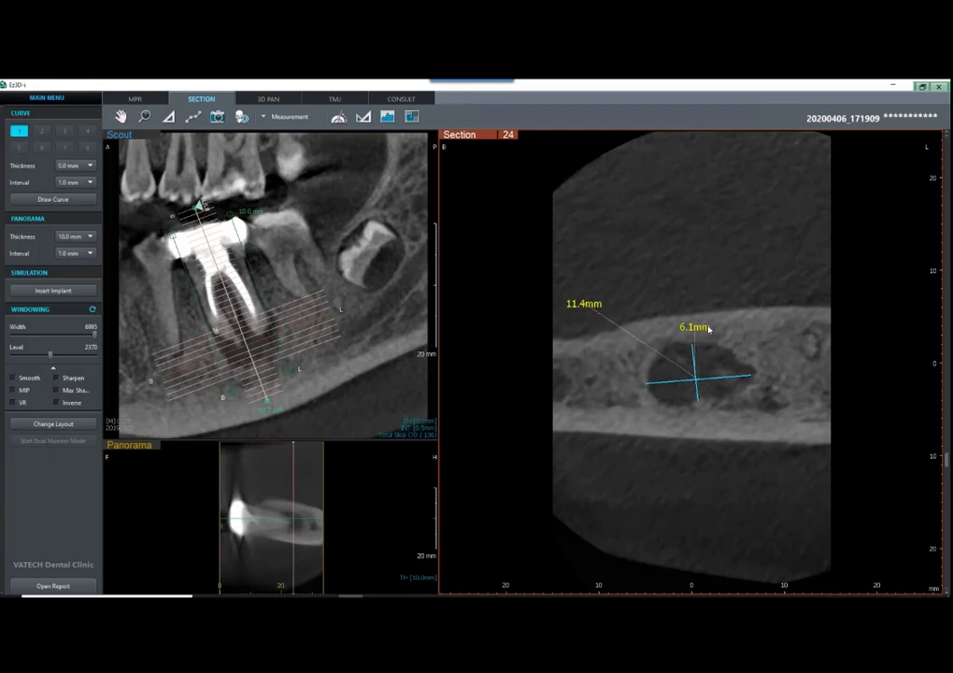
pyautogui.moveTo(719, 334); pyautogui.dragTo(787, 304)
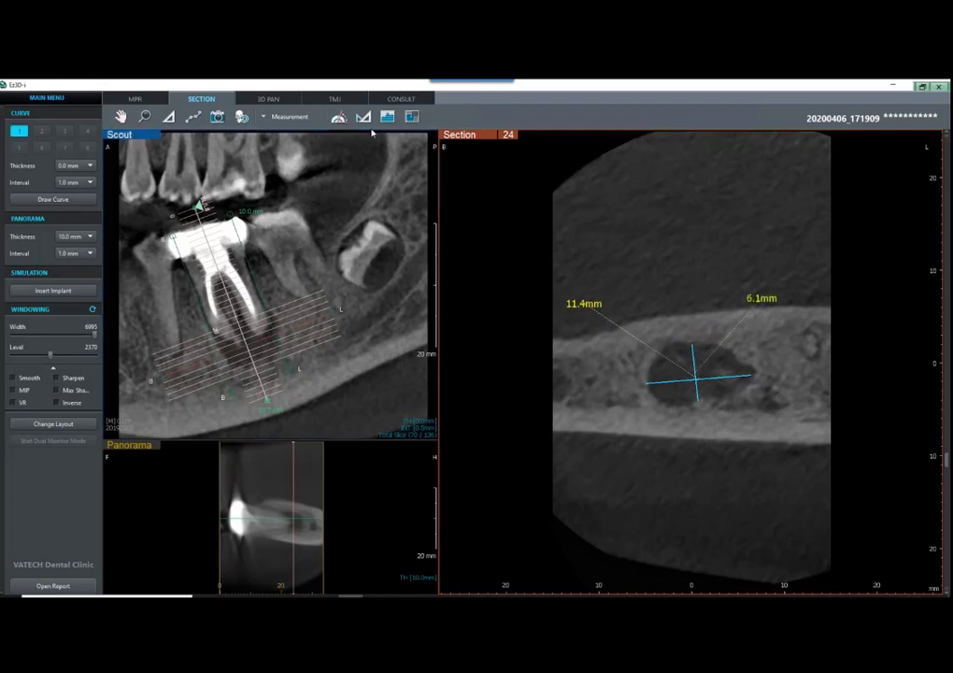
# Step: Capture the view of section 24 and delete both the length and width measurements of the lesion
pyautogui.click(218, 117)
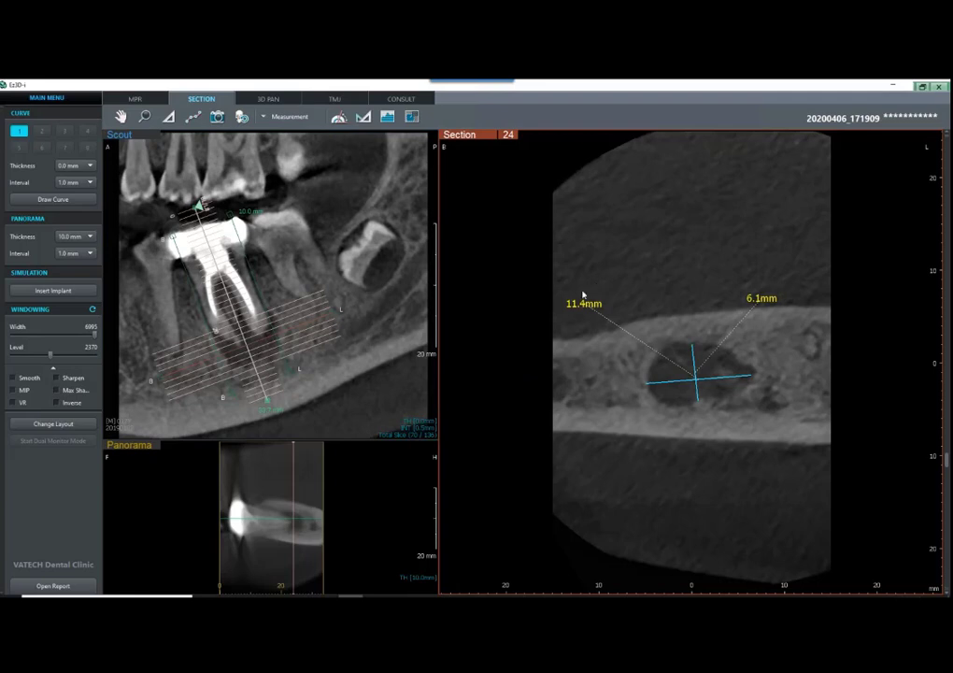
pyautogui.rightClick(583, 305)
pyautogui.click(602, 335)
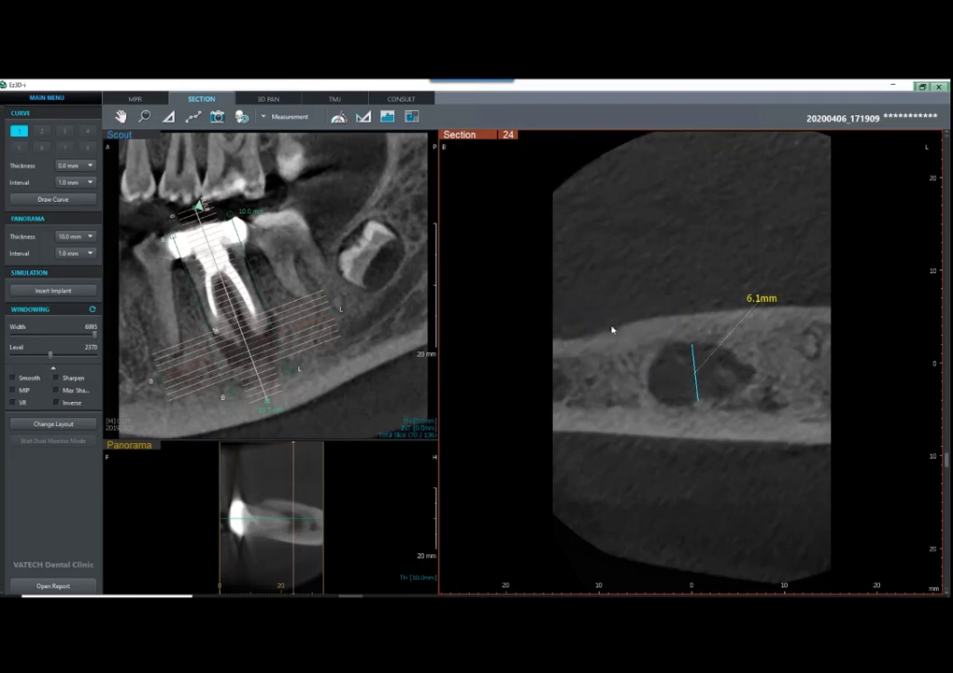
pyautogui.rightClick(750, 303)
pyautogui.click(768, 330)
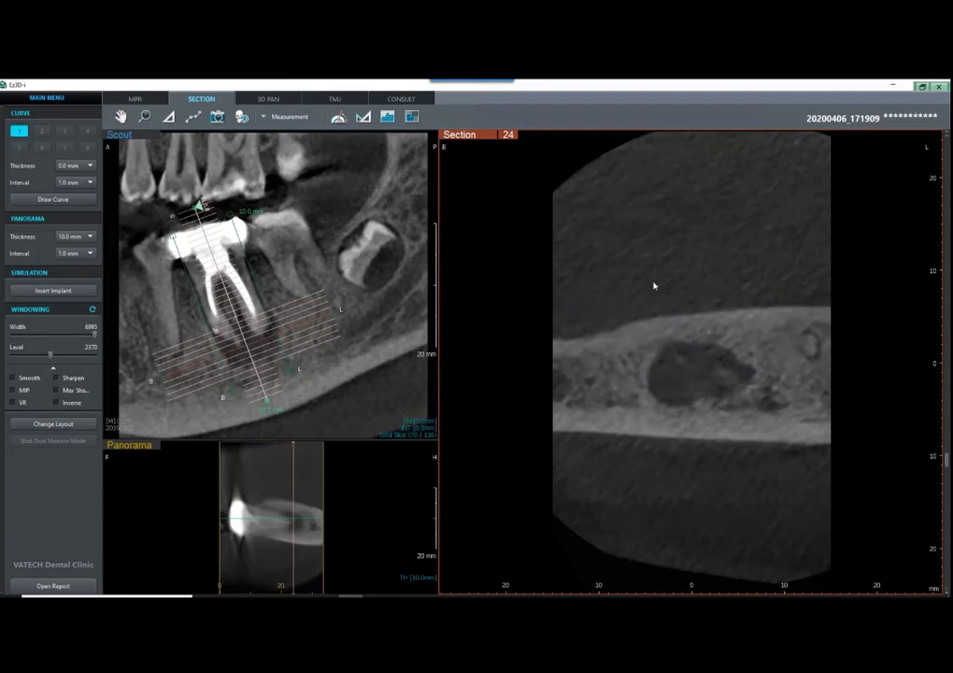
# Step: Set the curve's section interval to 0.1 mm and examine the molar's root cross-sections down to the lesion and back up
pyautogui.click(82, 184)
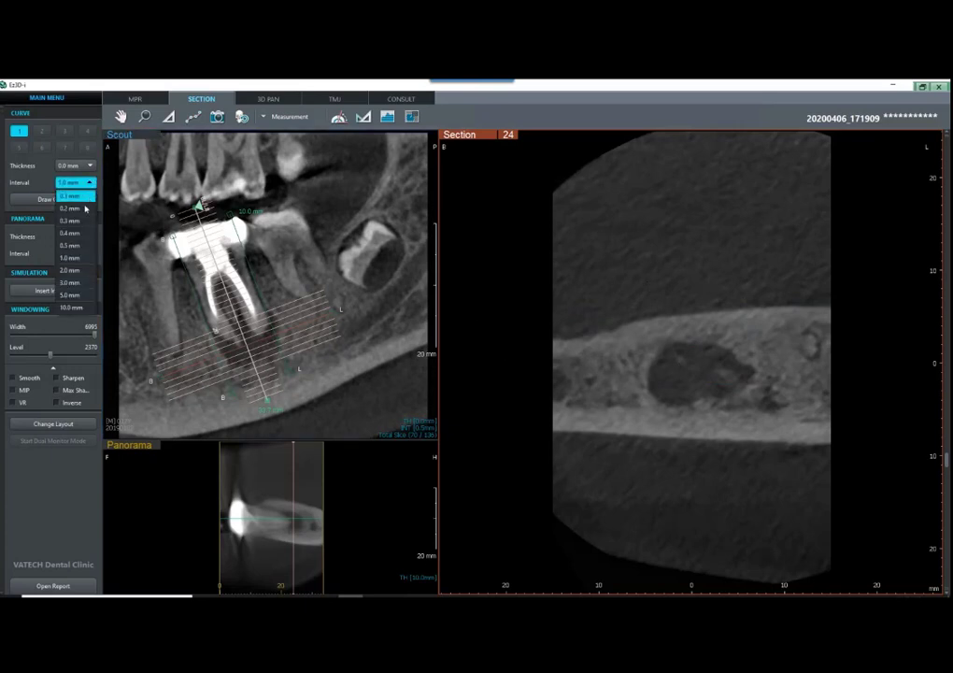
pyautogui.click(75, 195)
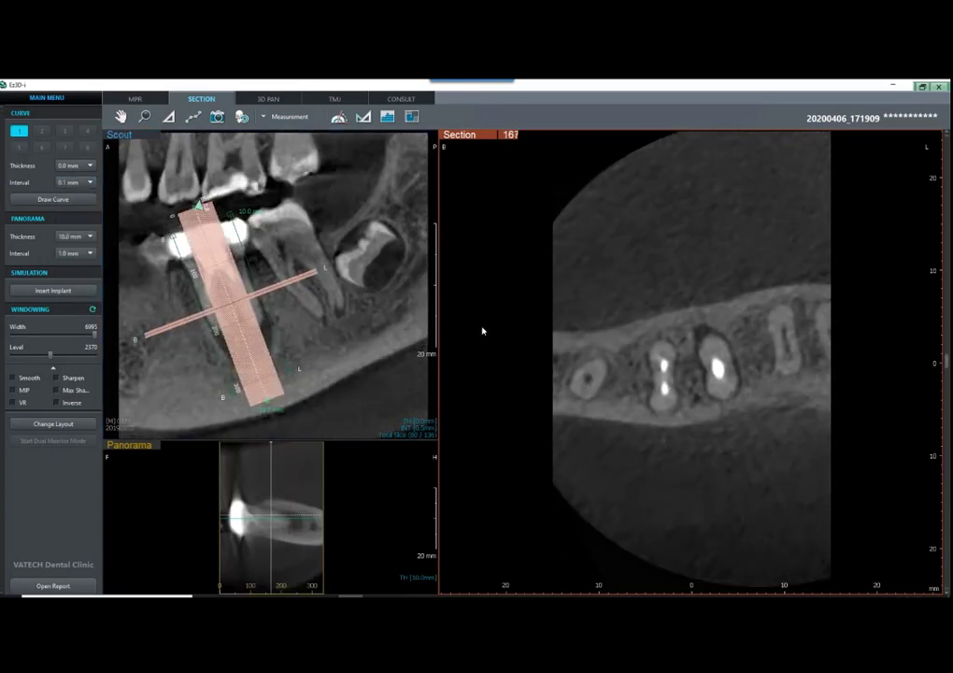
pyautogui.scroll(-20, 524, 318)
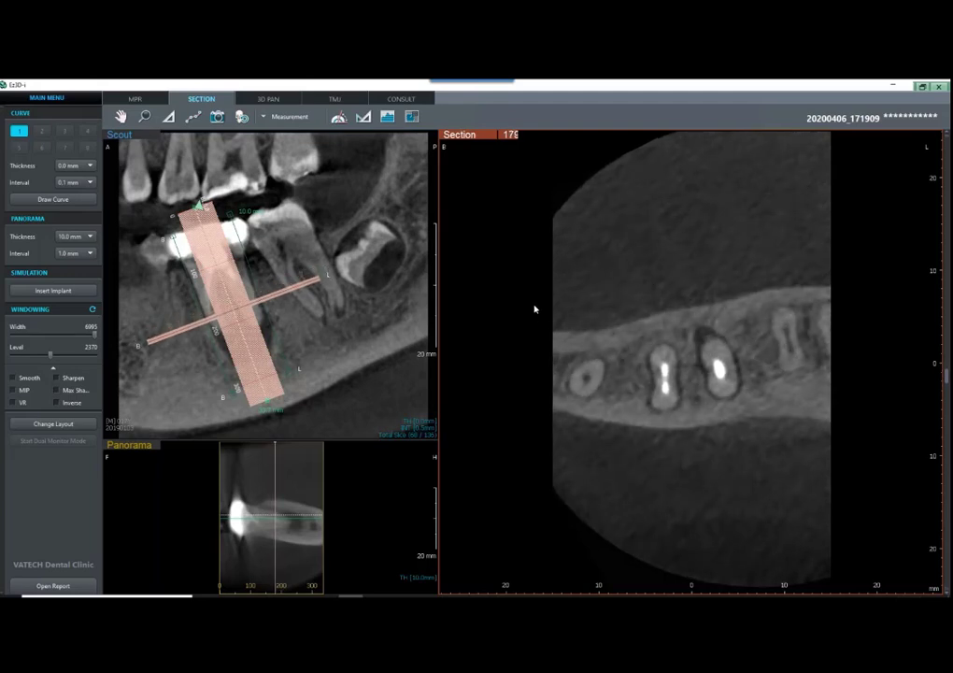
pyautogui.scroll(-18, 550, 312)
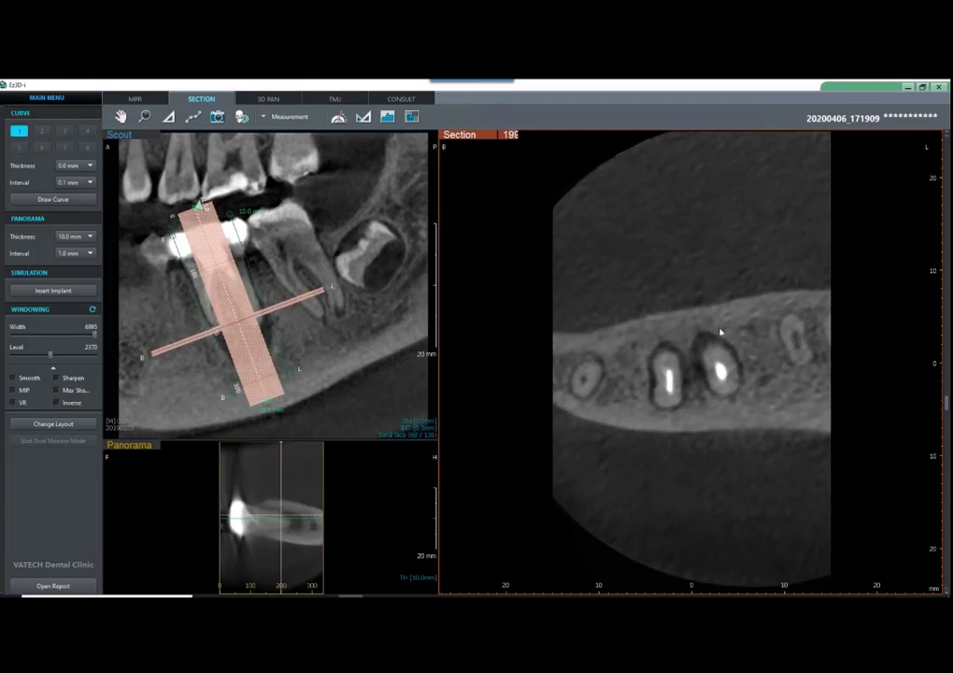
pyautogui.scroll(-17, 646, 318)
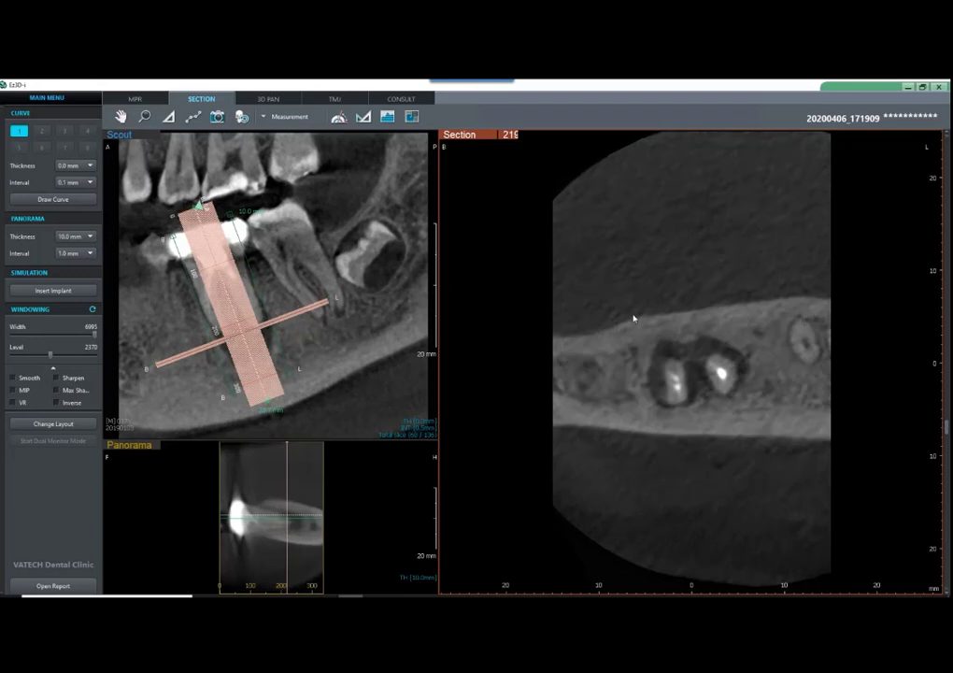
pyautogui.scroll(9, 636, 308)
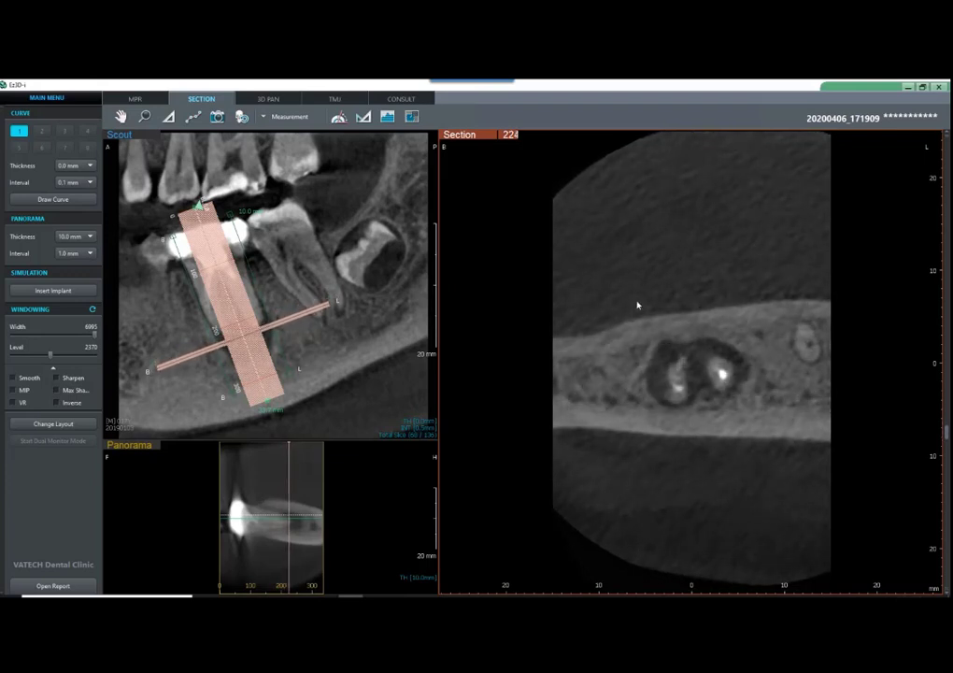
pyautogui.scroll(19, 638, 305)
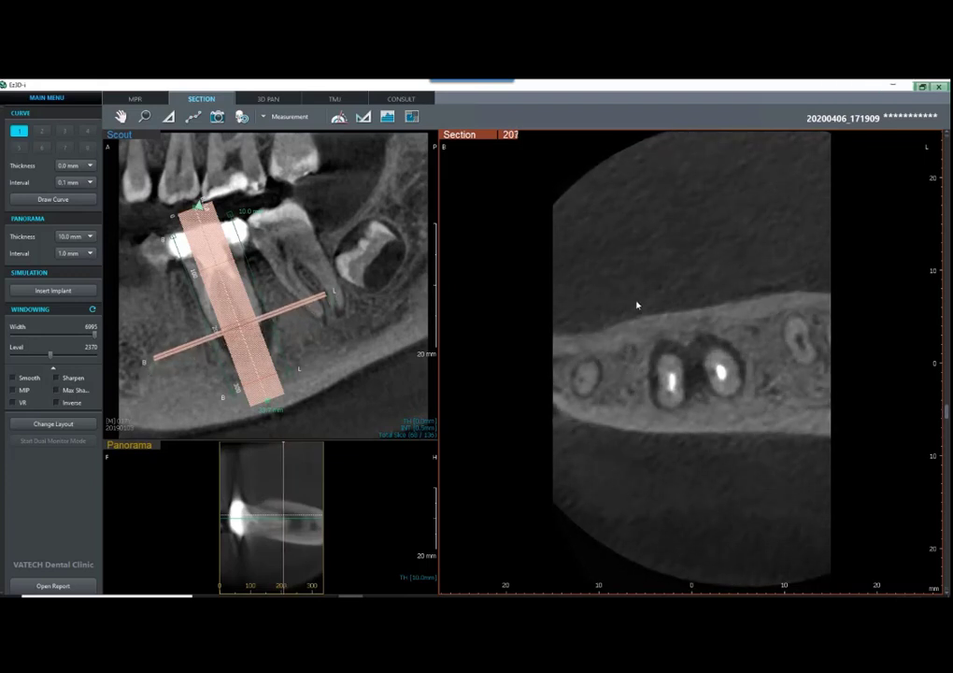
pyautogui.scroll(10, 636, 304)
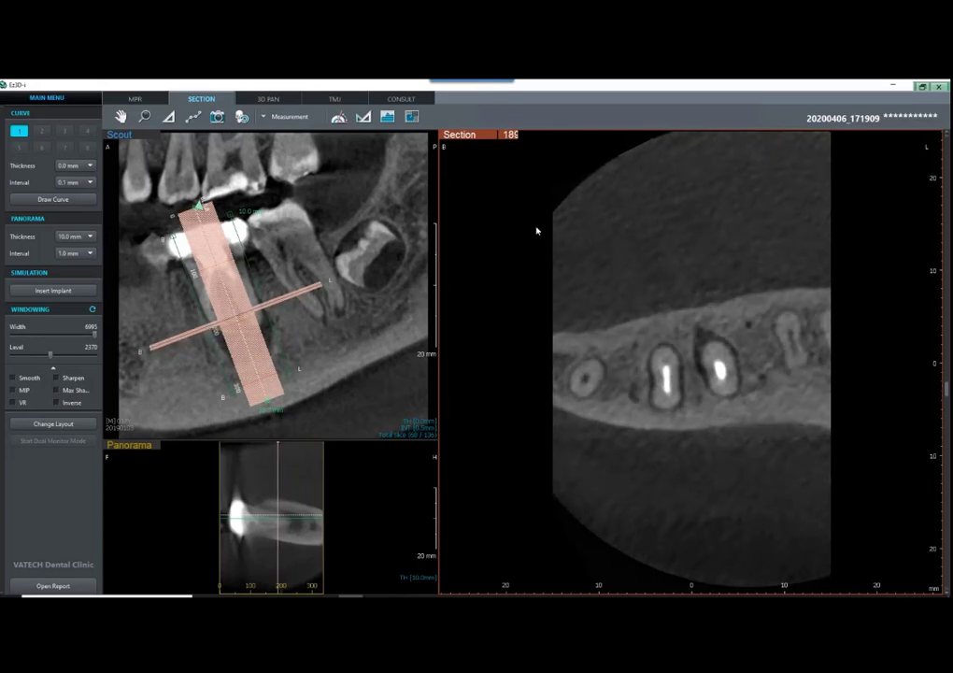
# Step: Return to the MPR views and draw a section curve about 18 mm long across the root-filled molar in the enlarged axial view
pyautogui.click(142, 100)
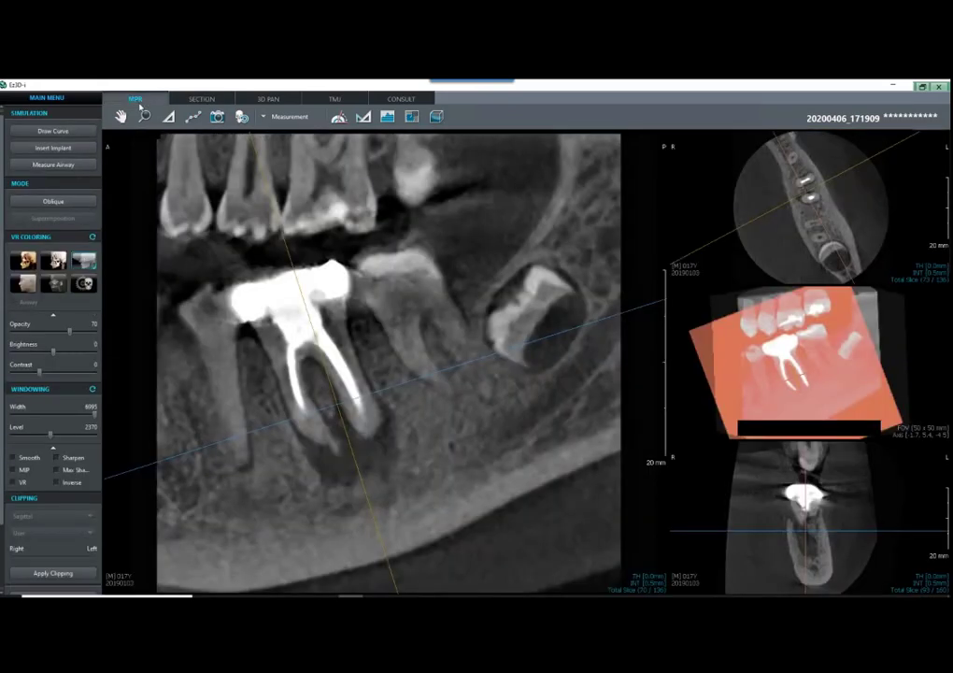
pyautogui.rightClick(712, 200)
pyautogui.click(725, 215)
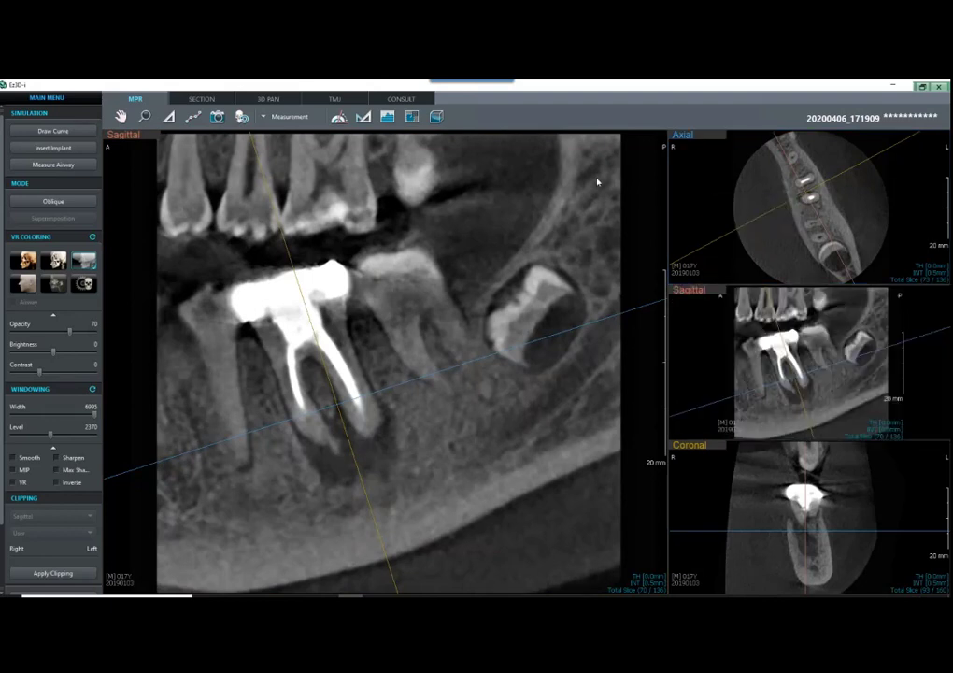
pyautogui.click(54, 130)
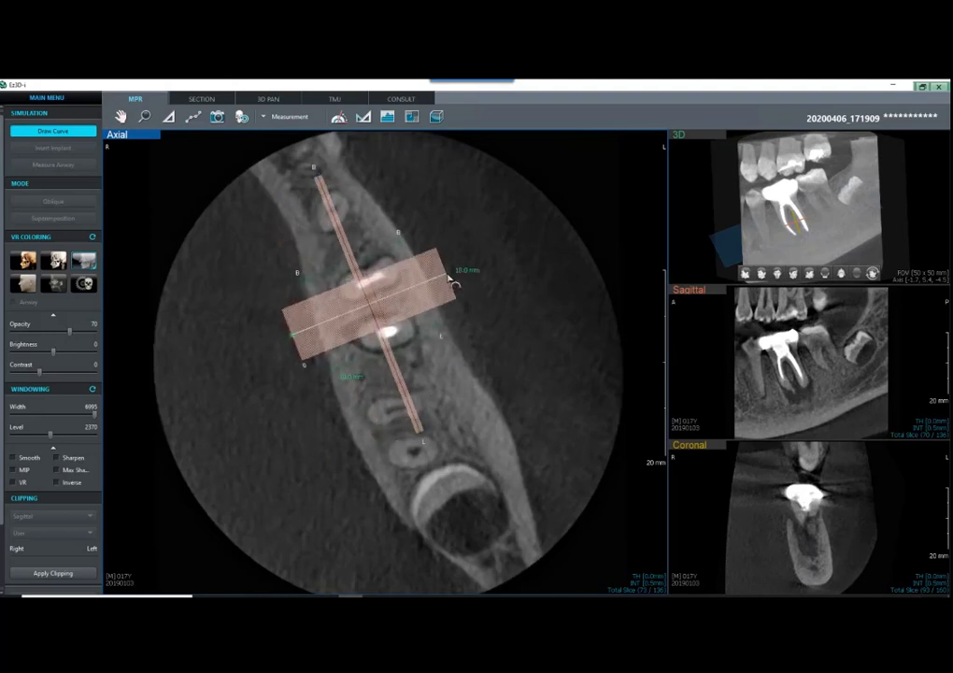
pyautogui.doubleClick(447, 276)
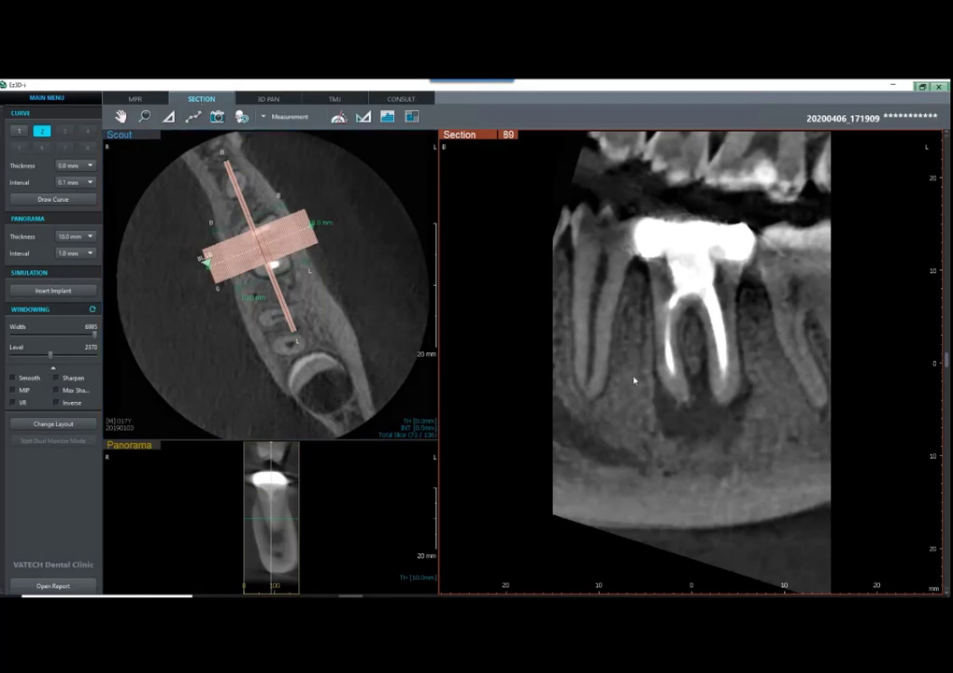
# Step: Examine the lengthwise sections through the root-filled molar's roots, canals and periapical lesion, stopping at section 102
pyautogui.scroll(-20, 634, 381)
pyautogui.scroll(-20, 632, 374)
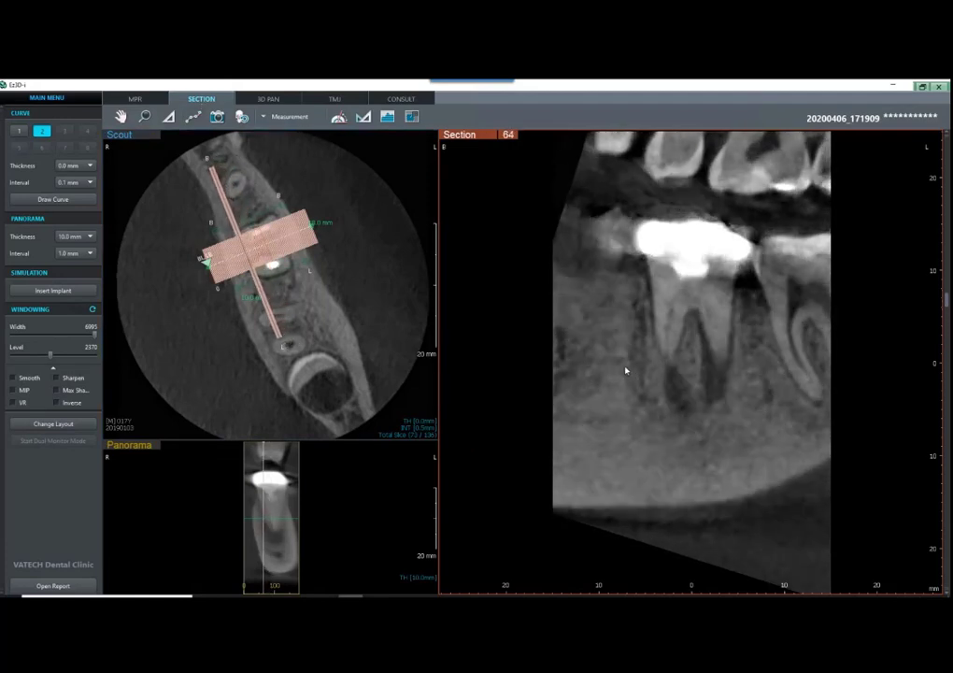
pyautogui.scroll(-4, 605, 355)
pyautogui.scroll(16, 597, 344)
pyautogui.scroll(20, 593, 329)
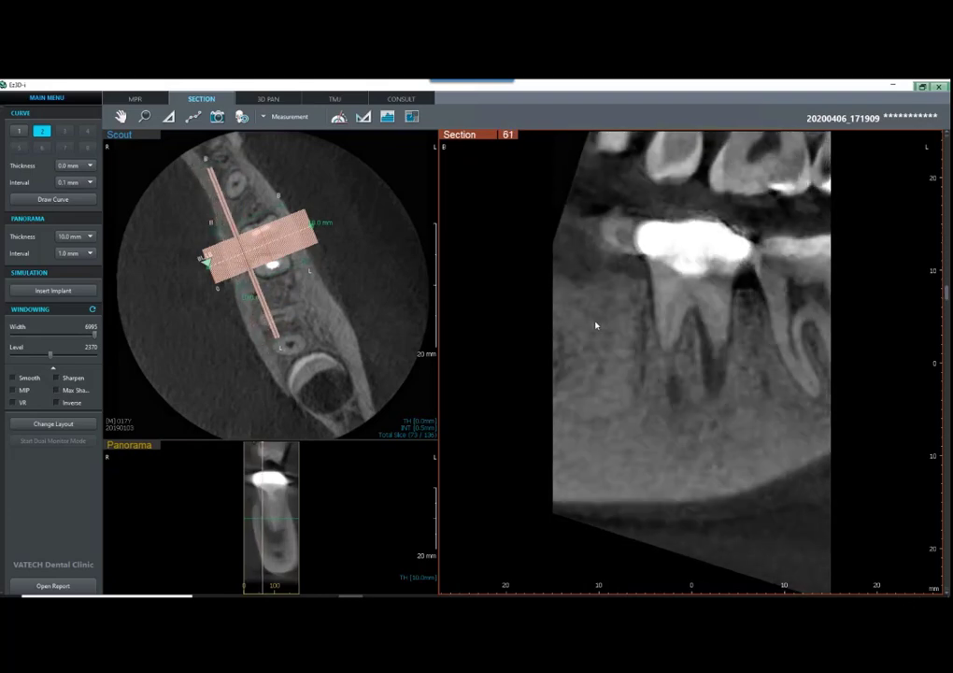
pyautogui.scroll(7, 670, 365)
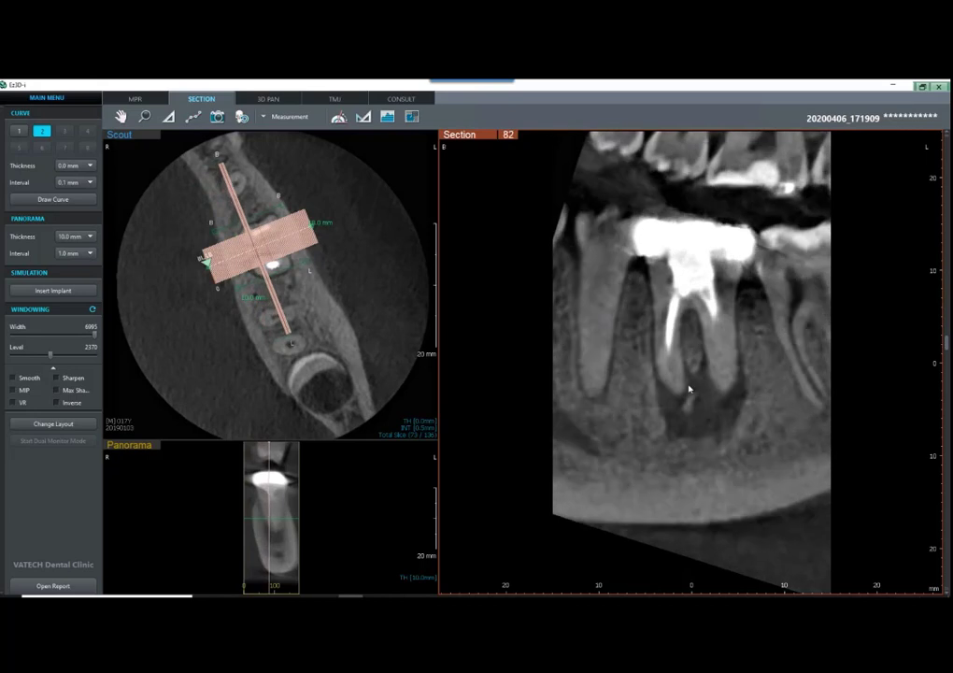
pyautogui.scroll(8, 714, 371)
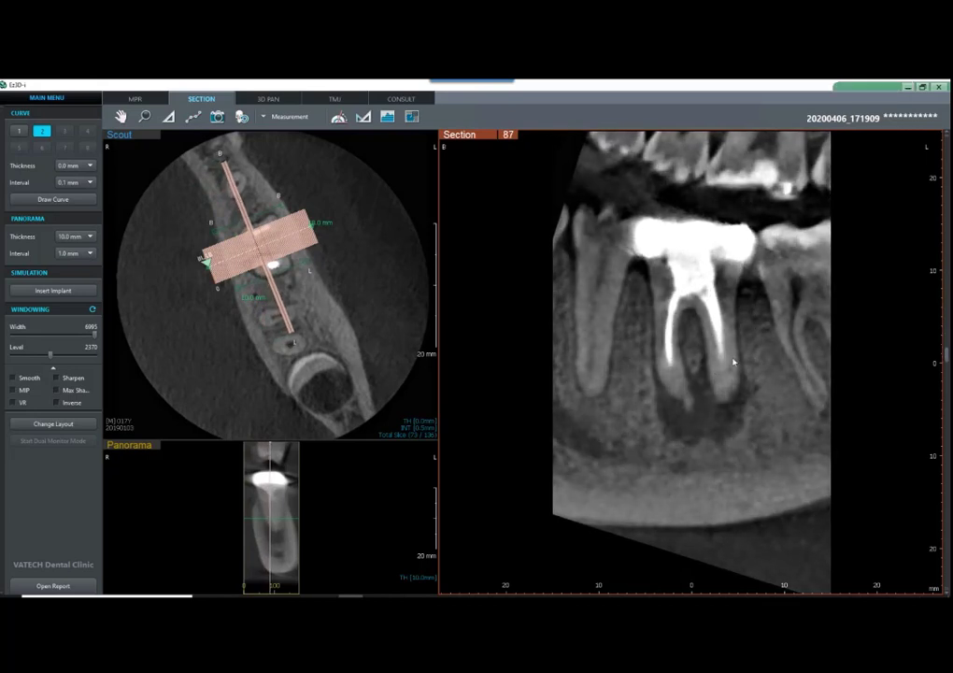
pyautogui.scroll(6, 755, 365)
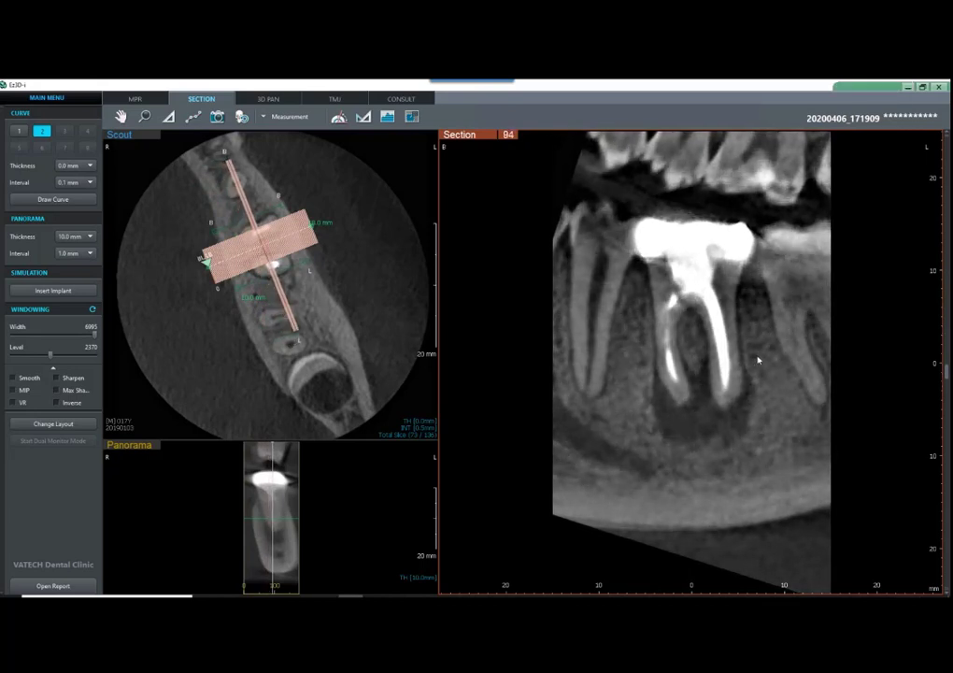
pyautogui.scroll(4, 758, 361)
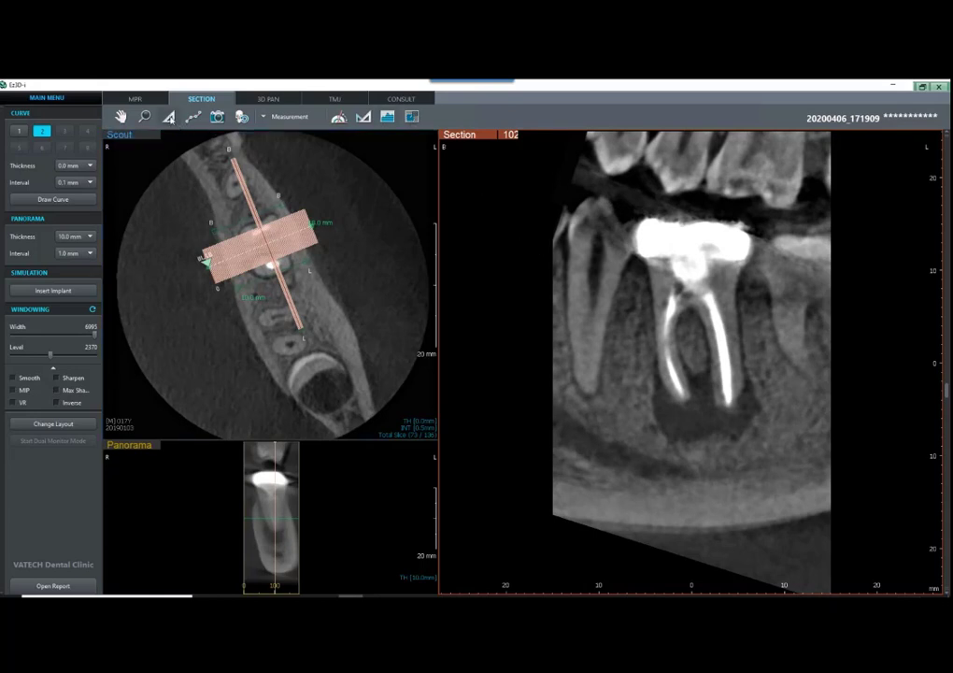
# Step: Measure the straight length from the mesial root tip to the top of the crown in section 102, and delete that measurement
pyautogui.click(169, 116)
pyautogui.moveTo(685, 409); pyautogui.dragTo(688, 225)
pyautogui.moveTo(674, 269); pyautogui.dragTo(577, 222)
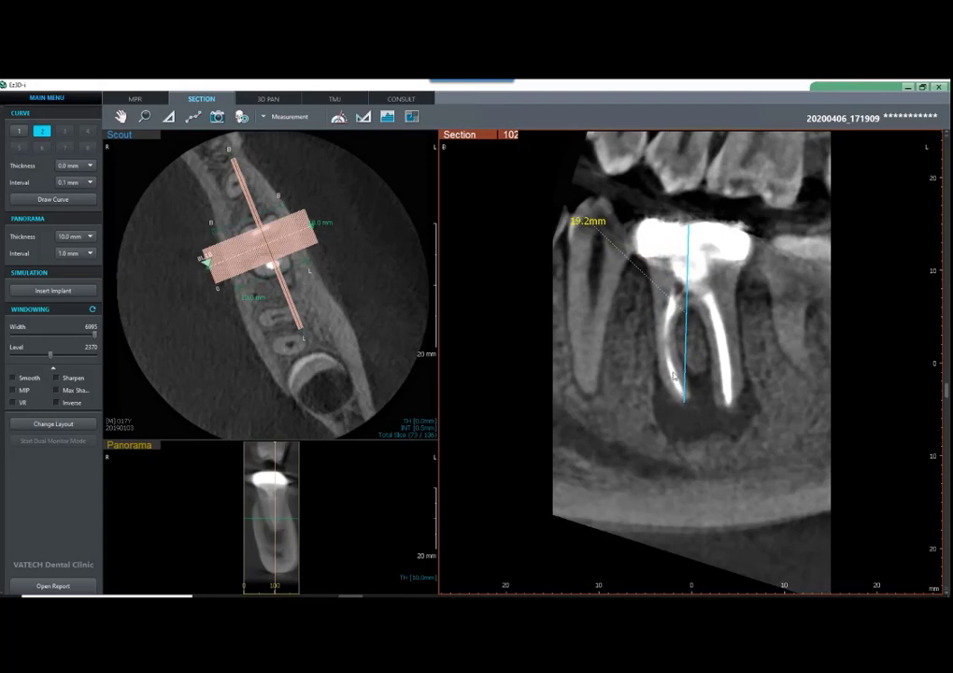
pyautogui.rightClick(591, 226)
pyautogui.click(606, 242)
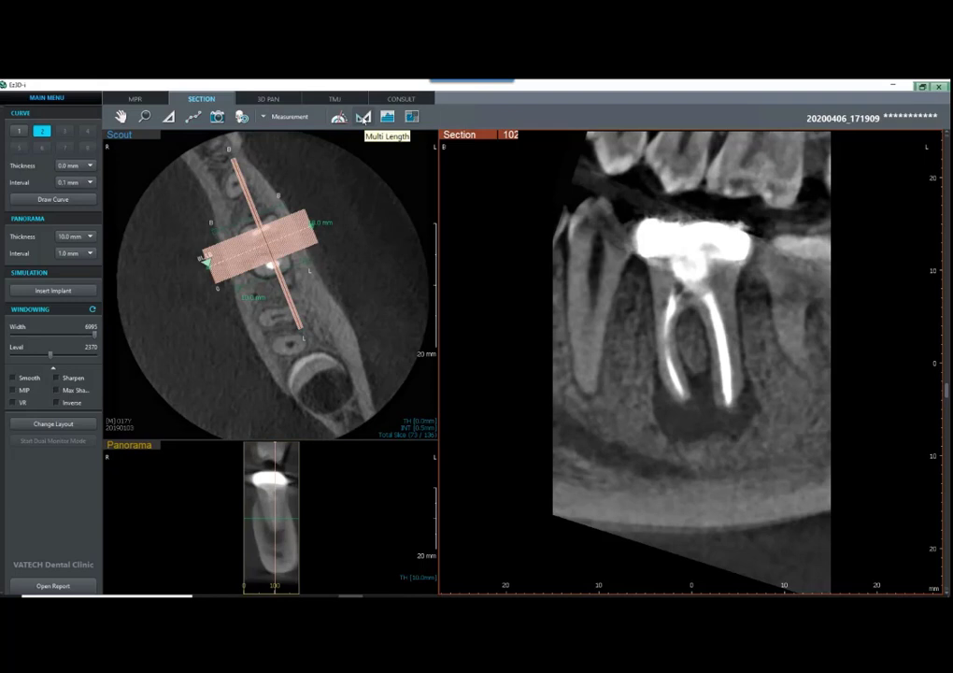
# Step: Measure the distal root canal from its tip along the curve to the crown top with Multi Length, and move the total label aside
pyautogui.click(363, 122)
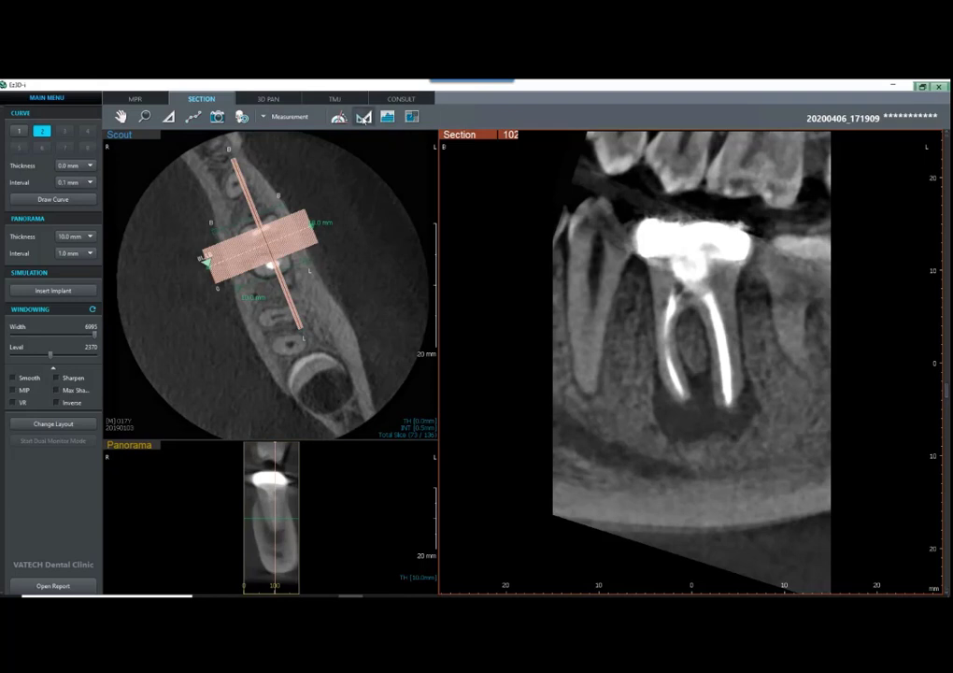
pyautogui.click(729, 408)
pyautogui.click(725, 371)
pyautogui.click(718, 330)
pyautogui.click(705, 290)
pyautogui.click(694, 274)
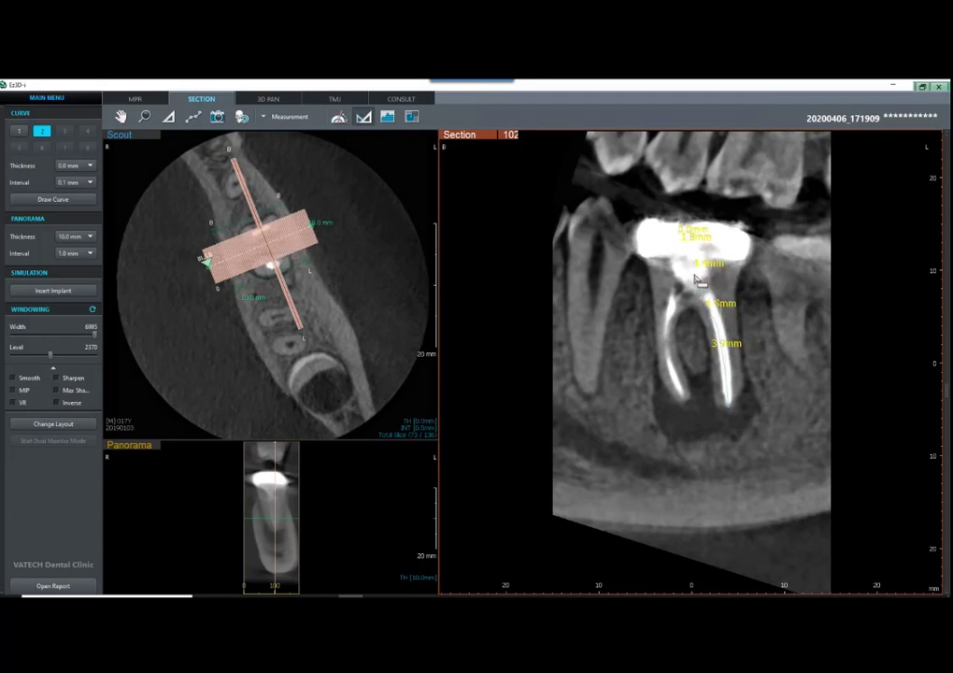
pyautogui.doubleClick(685, 228)
pyautogui.moveTo(686, 184); pyautogui.dragTo(777, 220)
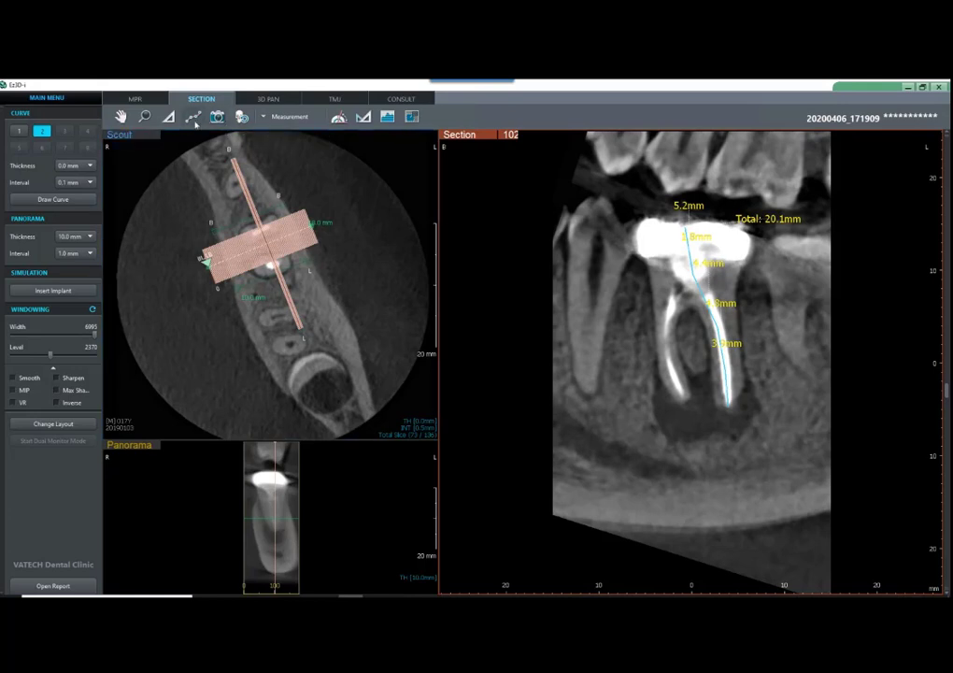
# Step: Measure the mesial root canal from its tip along the curve to the crown top with Multi Length, and move the total label aside
pyautogui.click(363, 120)
pyautogui.click(690, 408)
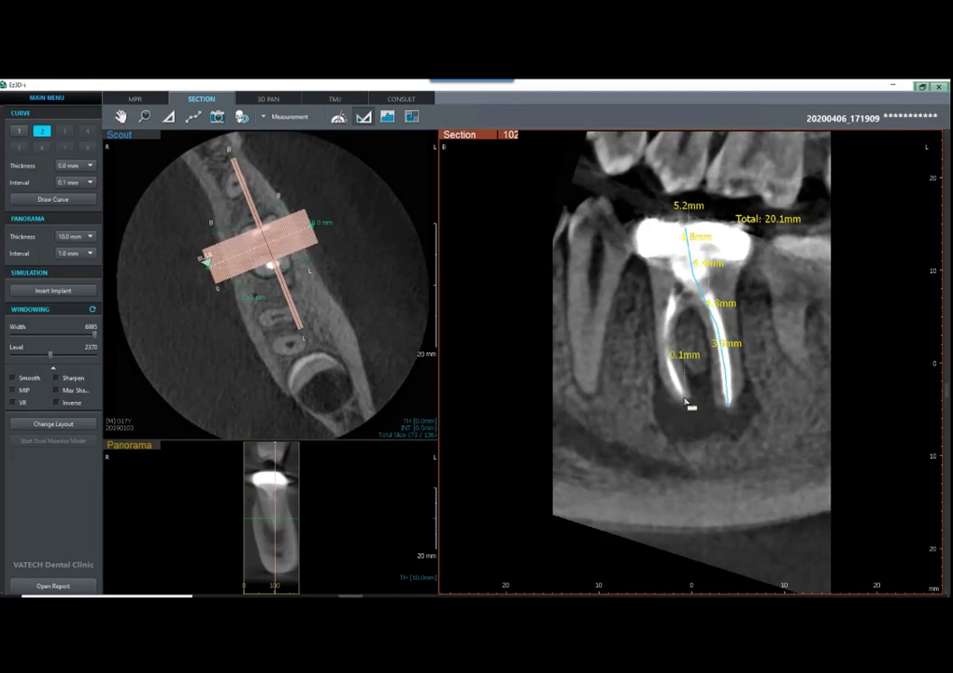
pyautogui.click(670, 368)
pyautogui.click(669, 330)
pyautogui.click(673, 290)
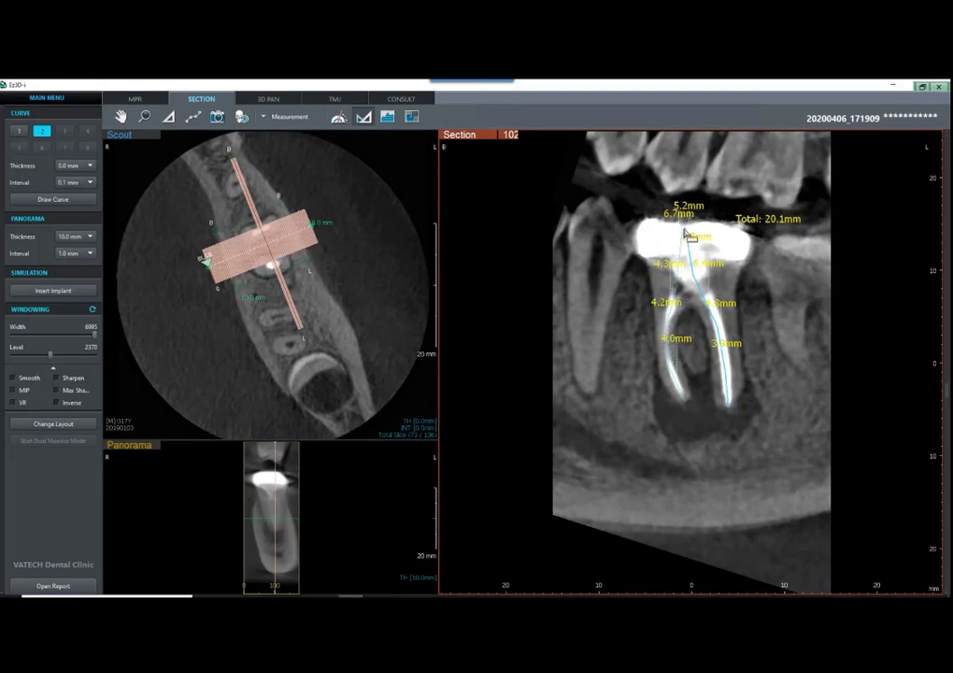
pyautogui.doubleClick(685, 230)
pyautogui.moveTo(697, 185); pyautogui.dragTo(642, 181)
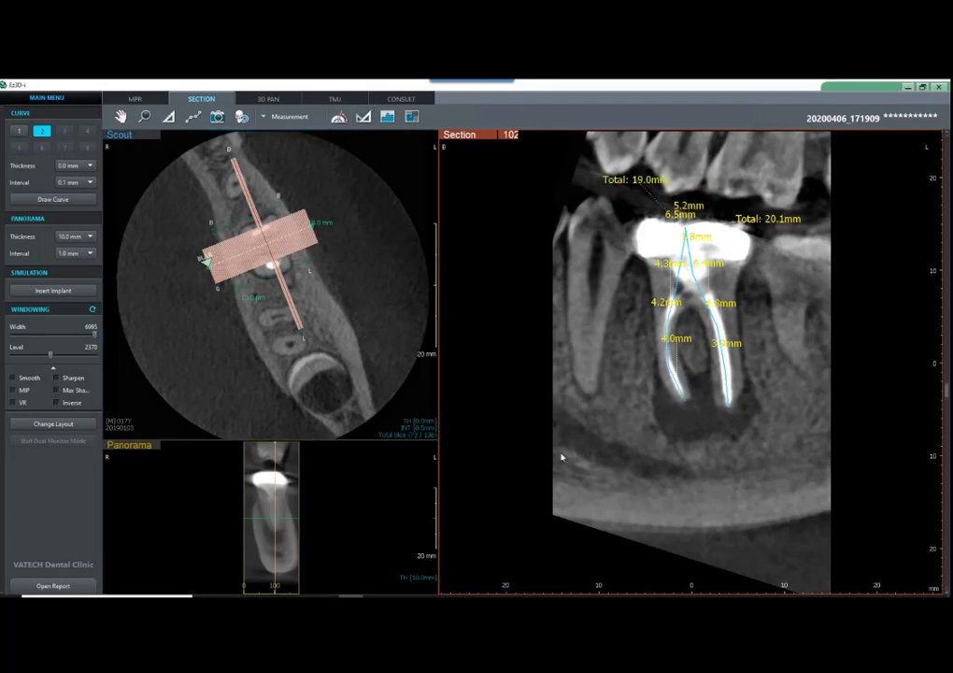
# Step: Measure the premolar's canal from root tip to crown with Multi Length in section 93, and move the total label aside
pyautogui.scroll(1, 598, 440)
pyautogui.scroll(-6, 597, 442)
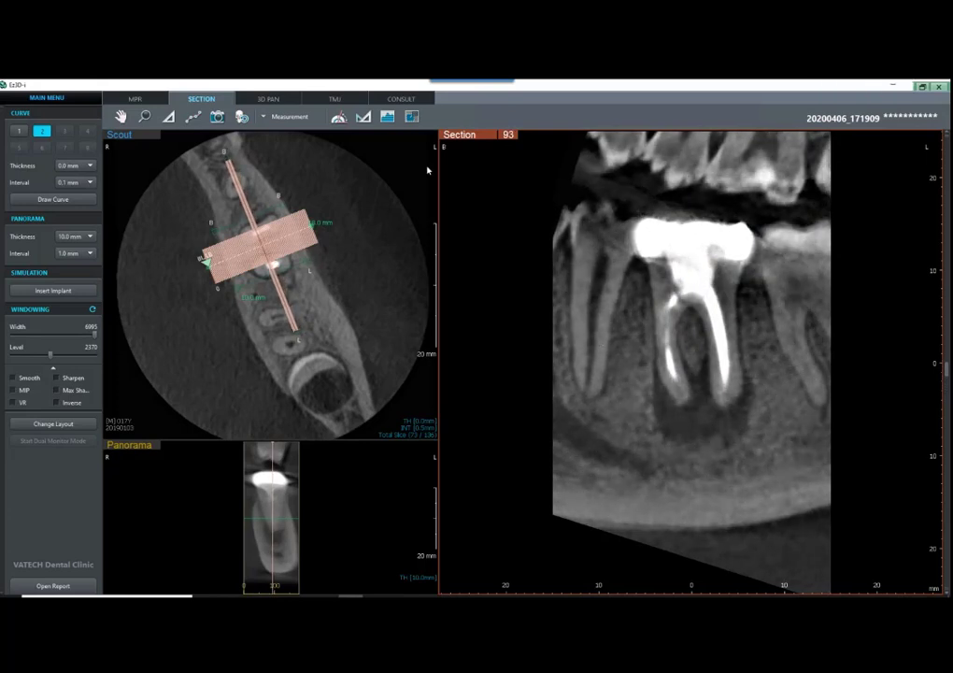
pyautogui.click(367, 121)
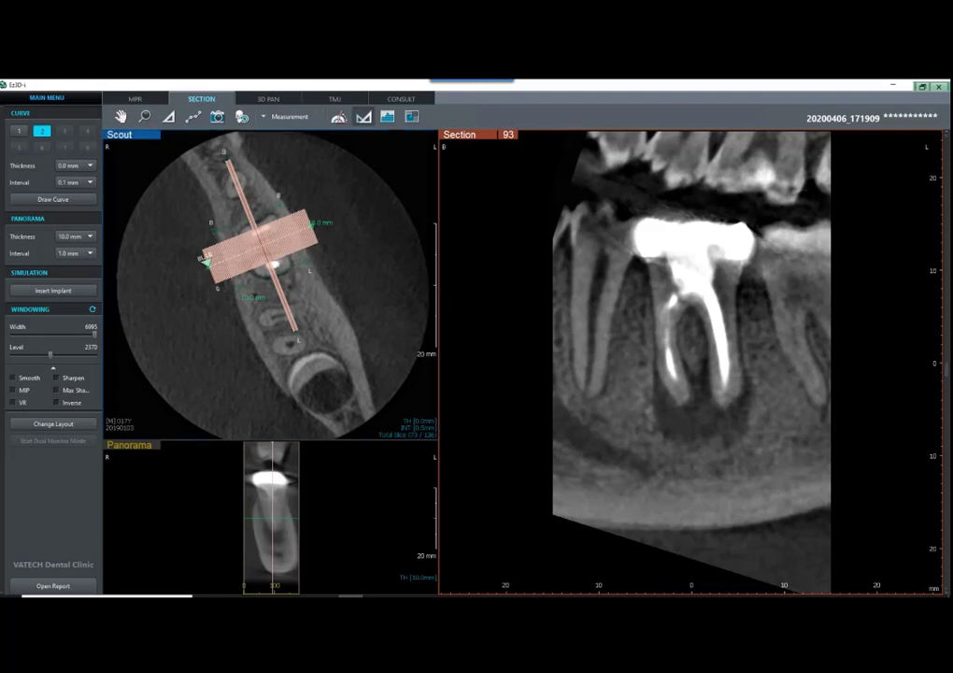
pyautogui.click(588, 368)
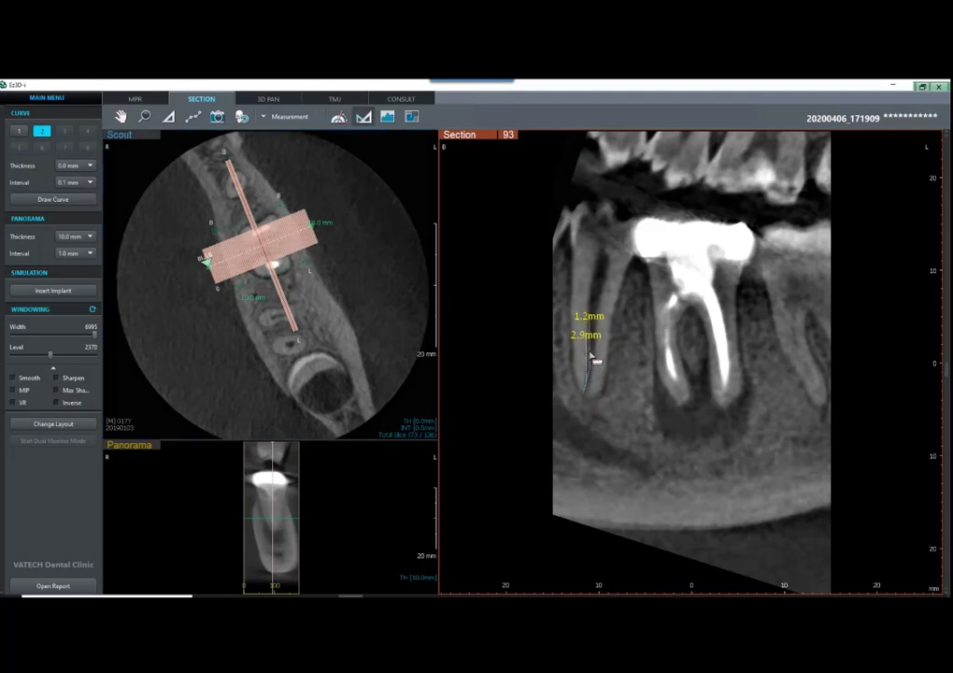
pyautogui.click(598, 335)
pyautogui.click(603, 288)
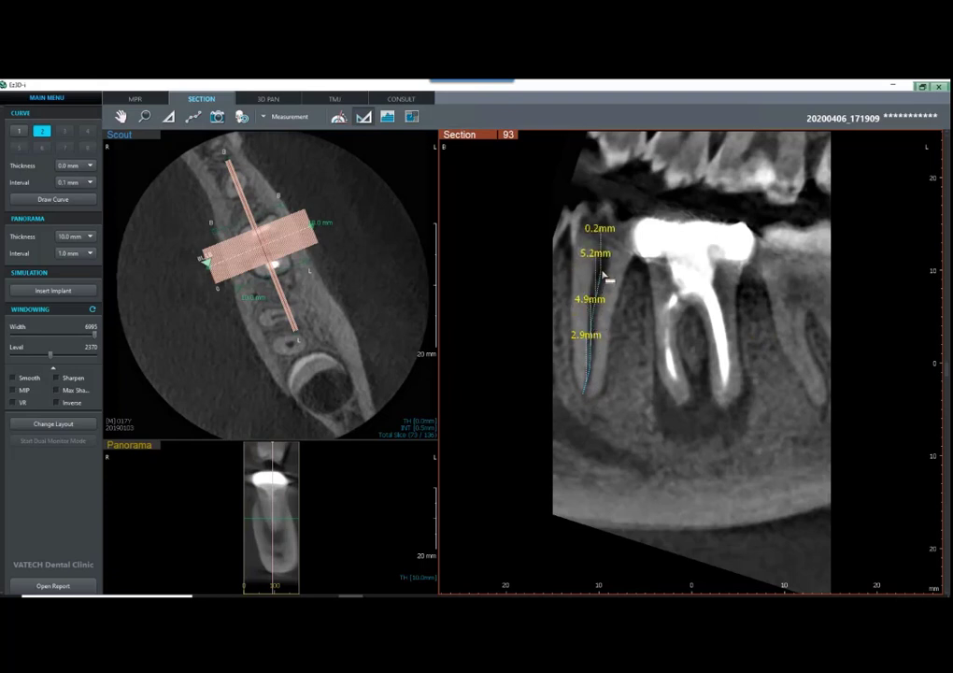
pyautogui.click(614, 252)
pyautogui.doubleClick(604, 174)
pyautogui.moveTo(605, 174); pyautogui.dragTo(552, 190)
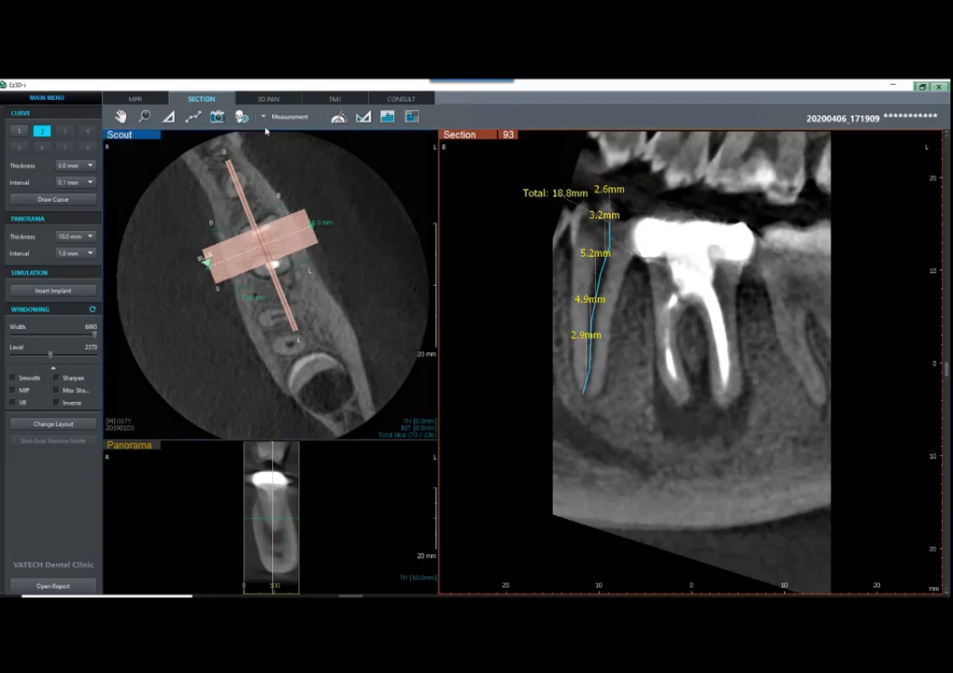
# Step: Capture the region around the premolar with its canal length measurement in section 93
pyautogui.click(275, 116)
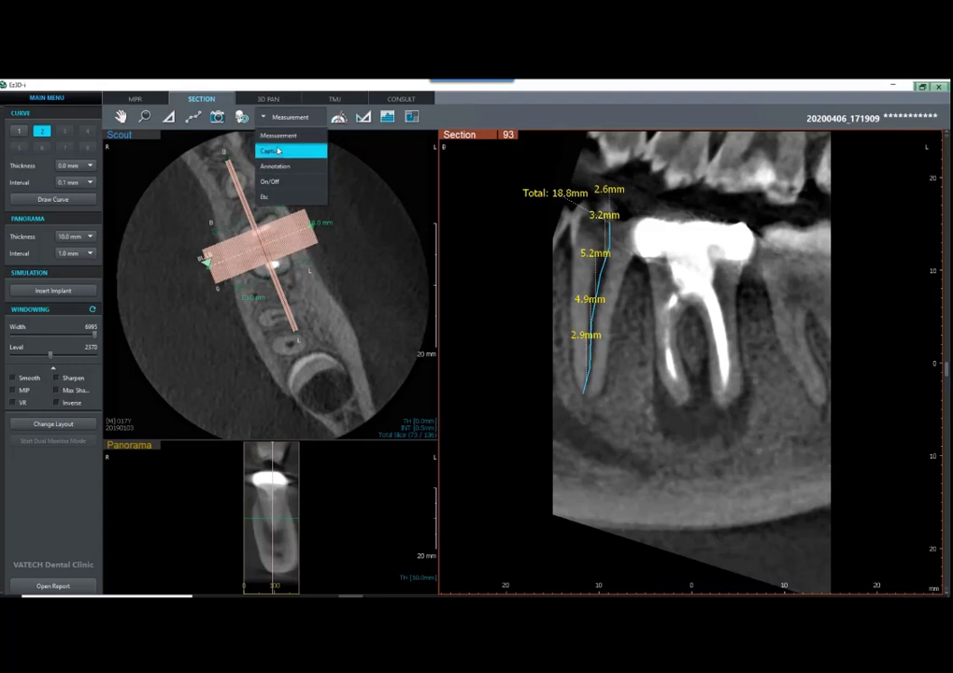
pyautogui.click(277, 151)
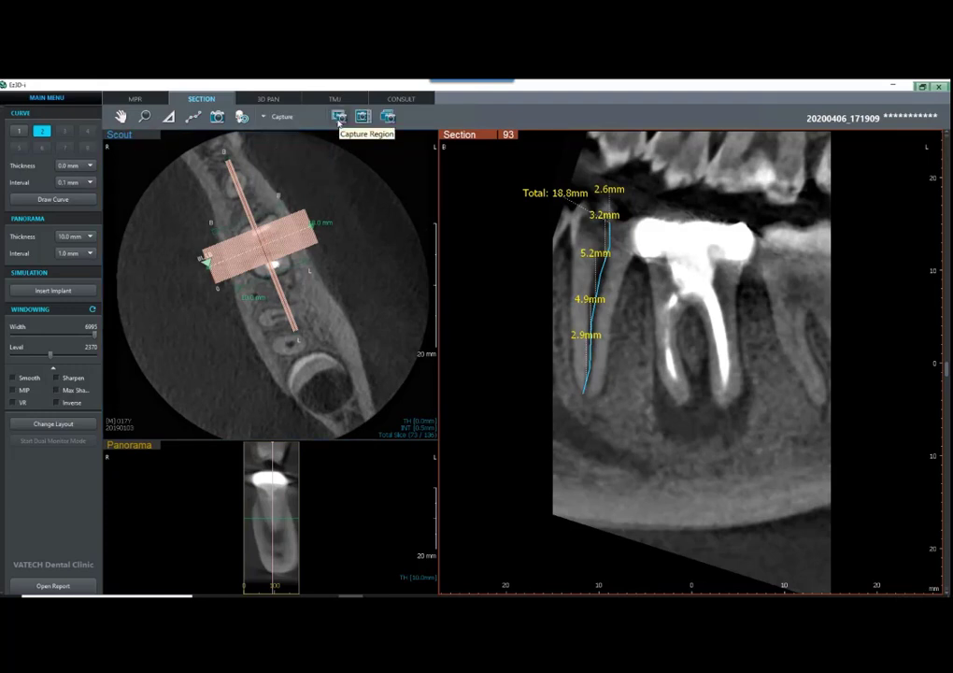
pyautogui.click(339, 118)
pyautogui.moveTo(483, 165); pyautogui.dragTo(654, 456)
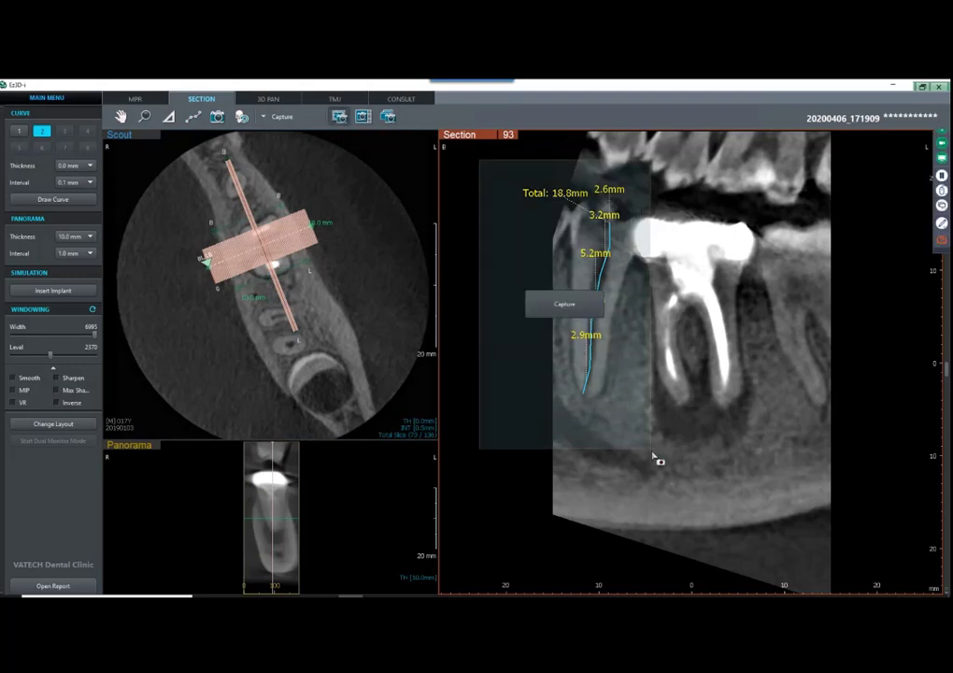
pyautogui.click(565, 305)
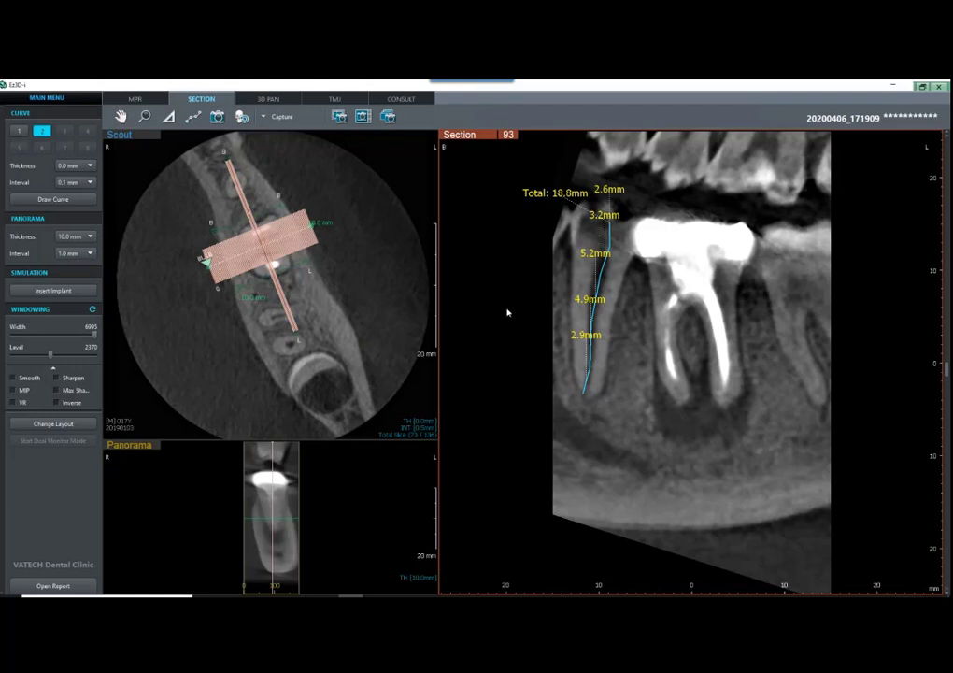
# Step: Look through the sections of curve 2 around the root-filled molar and the cross-sections along curve 1
pyautogui.scroll(-8, 688, 353)
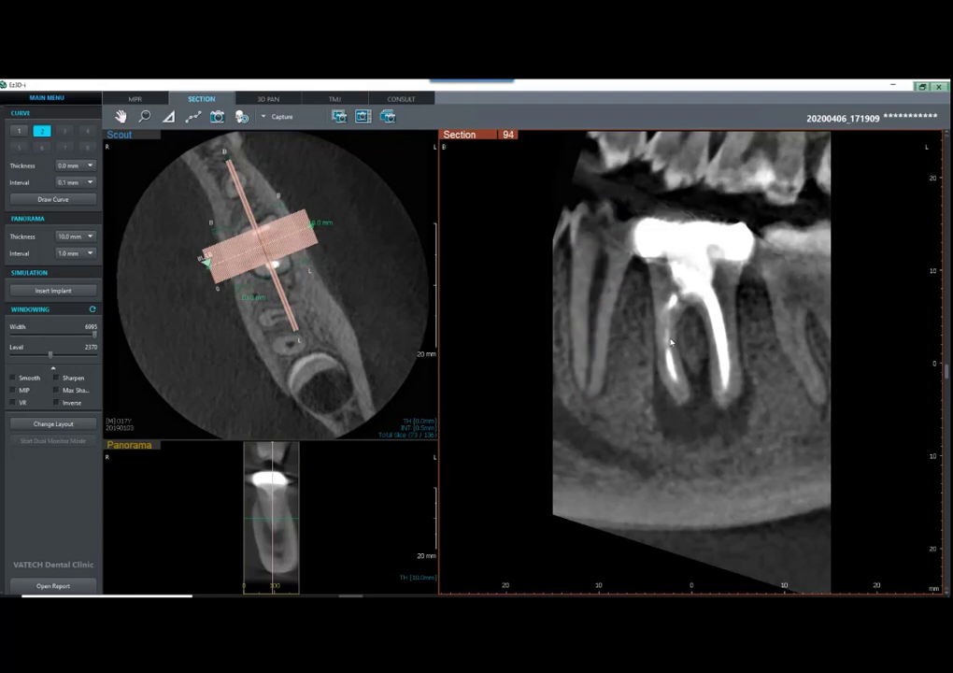
pyautogui.scroll(3, 679, 378)
pyautogui.scroll(15, 679, 378)
pyautogui.scroll(-8, 678, 370)
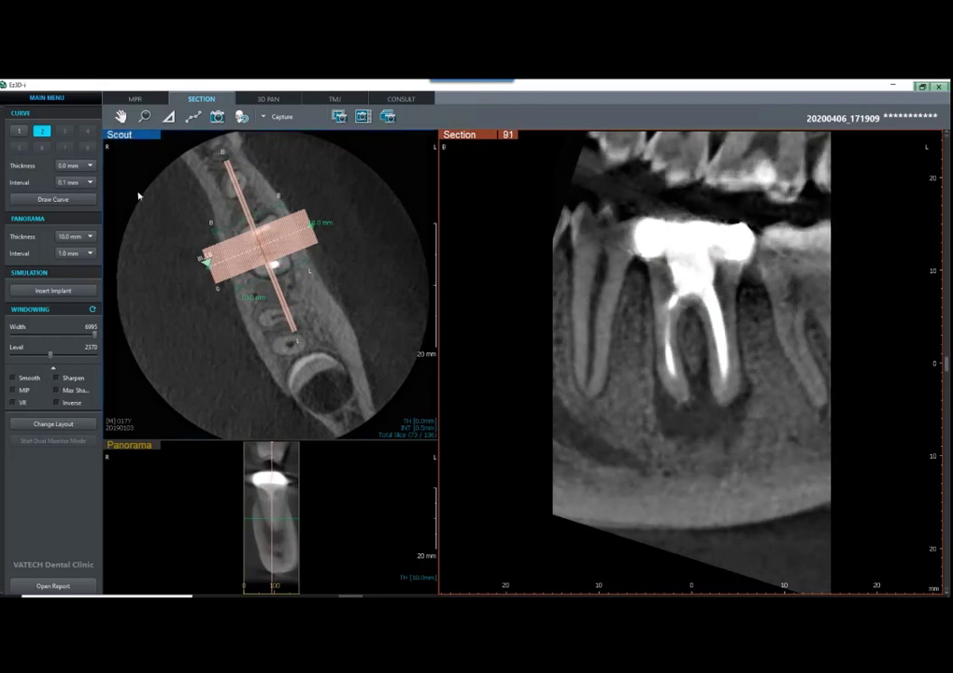
pyautogui.click(19, 131)
pyautogui.scroll(-16, 657, 297)
pyautogui.scroll(-10, 700, 323)
pyautogui.scroll(16, 700, 323)
pyautogui.scroll(4, 700, 323)
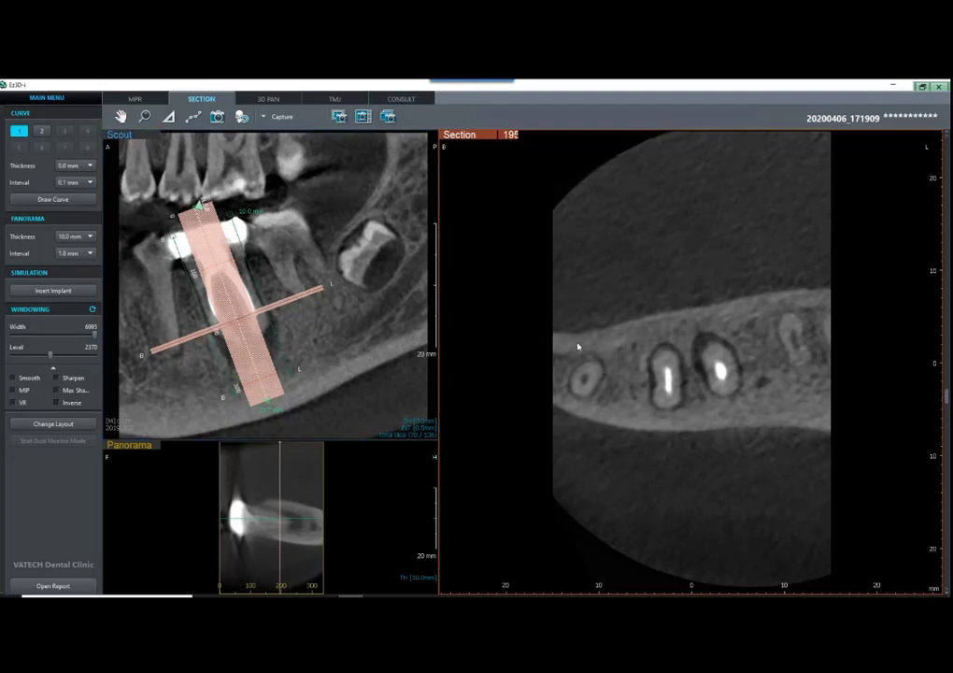
# Step: Place the captured premolar measurement image and the Apicoectomy animation side by side in the Consult view
pyautogui.click(401, 99)
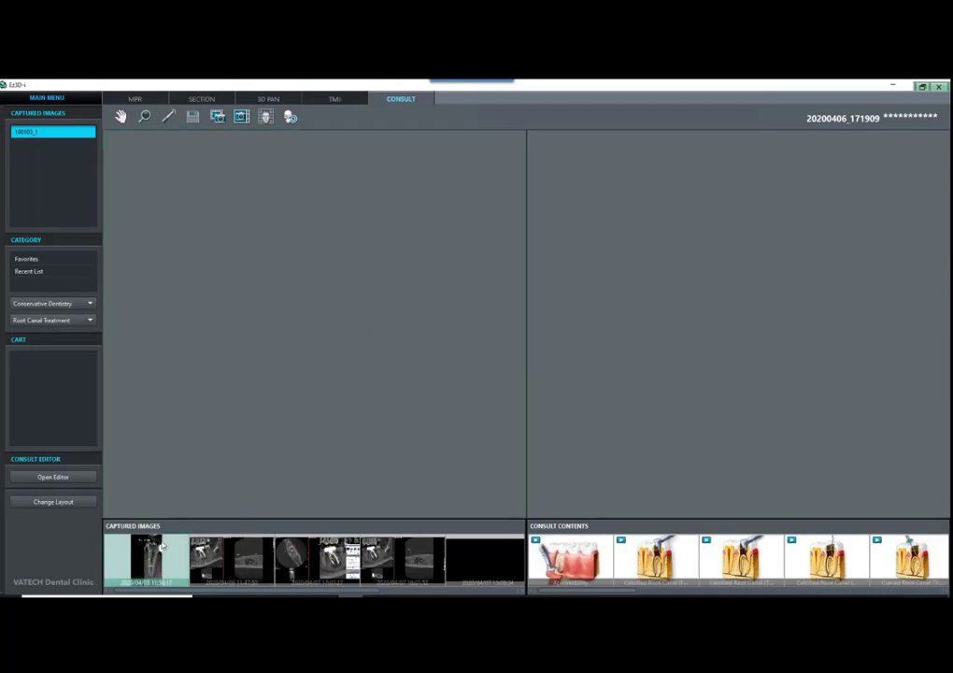
pyautogui.moveTo(152, 558); pyautogui.dragTo(281, 433)
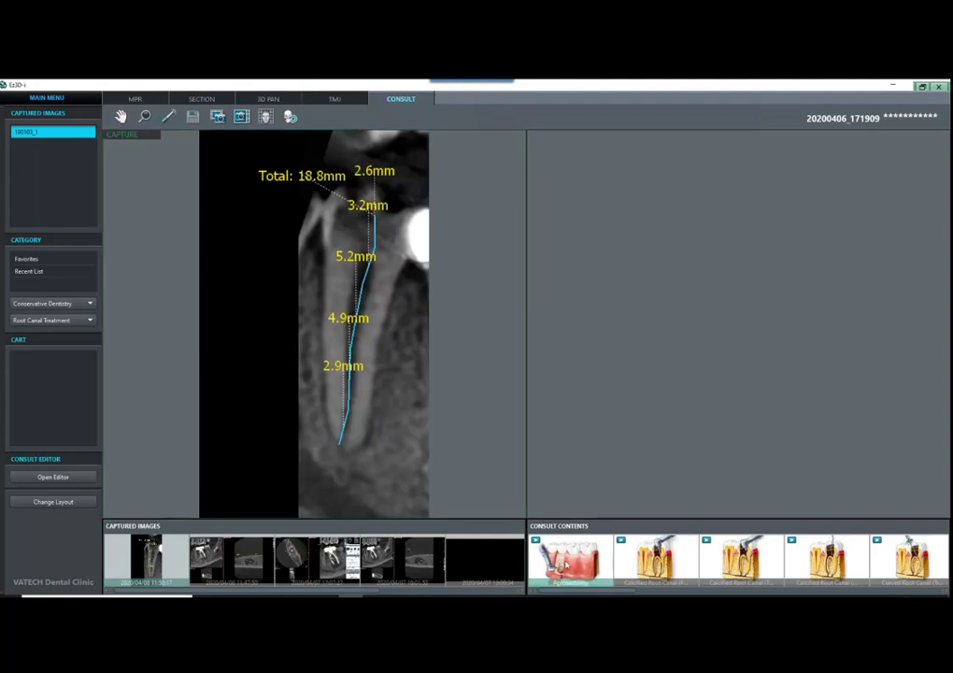
pyautogui.moveTo(570, 564); pyautogui.dragTo(590, 526)
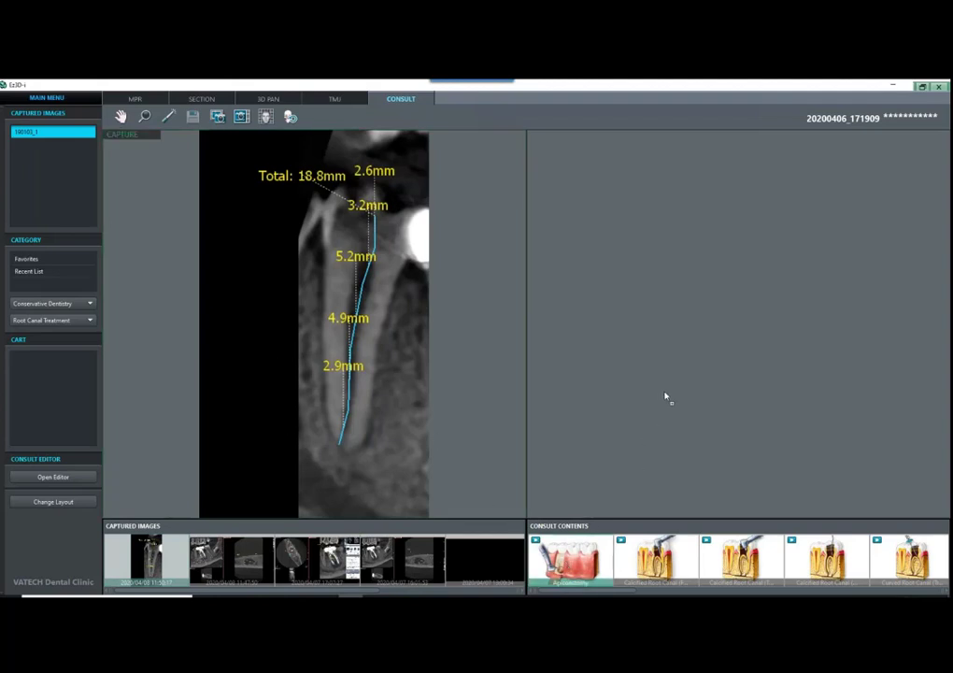
pyautogui.moveTo(650, 487); pyautogui.dragTo(627, 459)
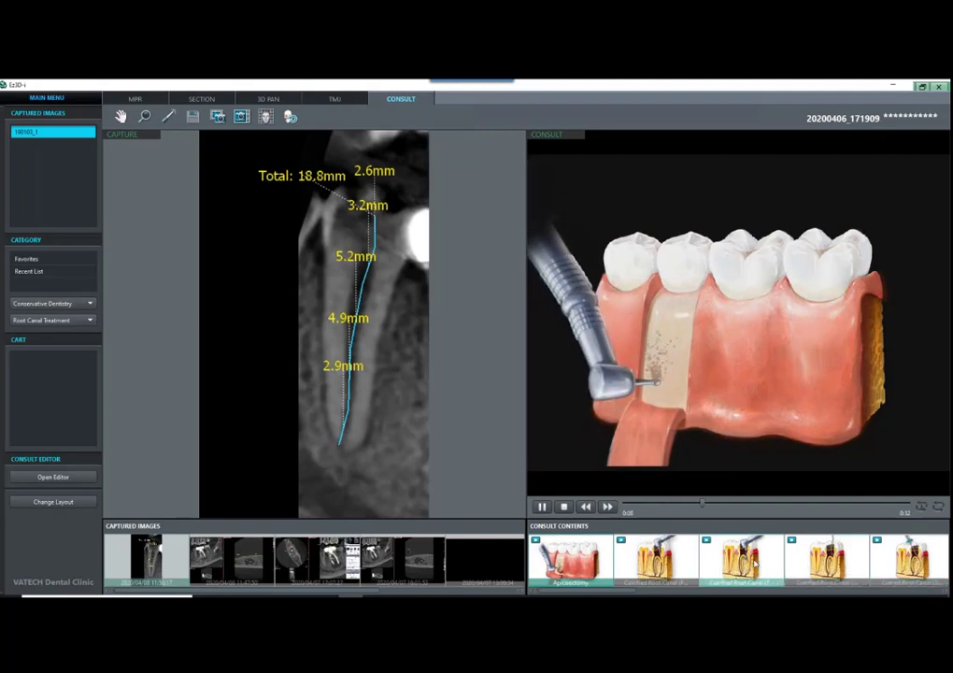
# Step: Try to add the apicoectomy animation to Favorites, and load the favorite root canal inflammation animation in place of the captured premolar image
pyautogui.scroll(-3, 762, 565)
pyautogui.scroll(-4, 761, 565)
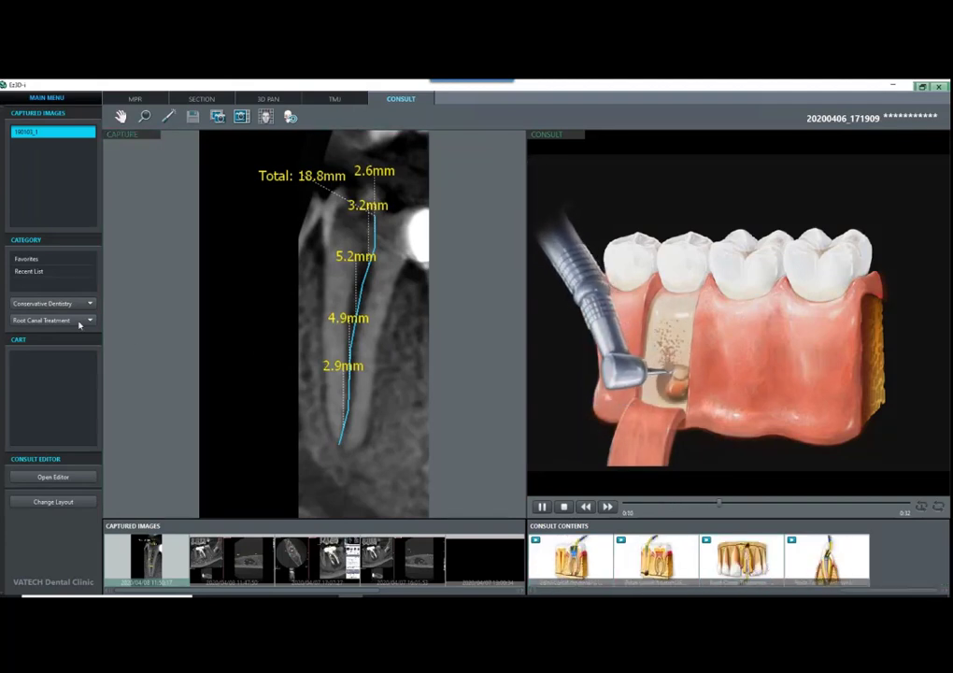
pyautogui.click(34, 261)
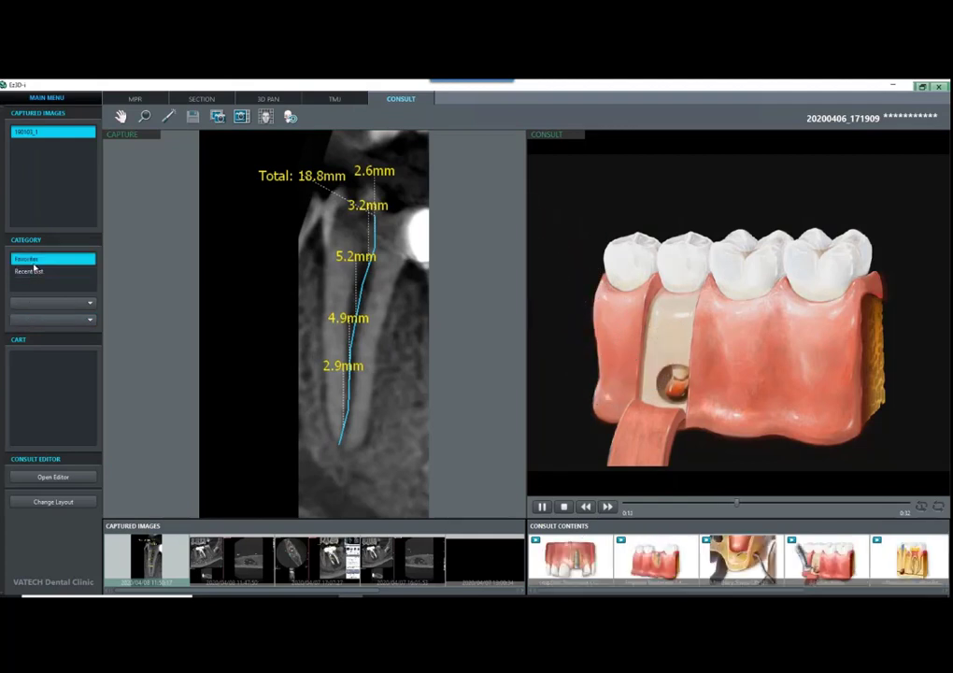
pyautogui.rightClick(636, 269)
pyautogui.click(677, 288)
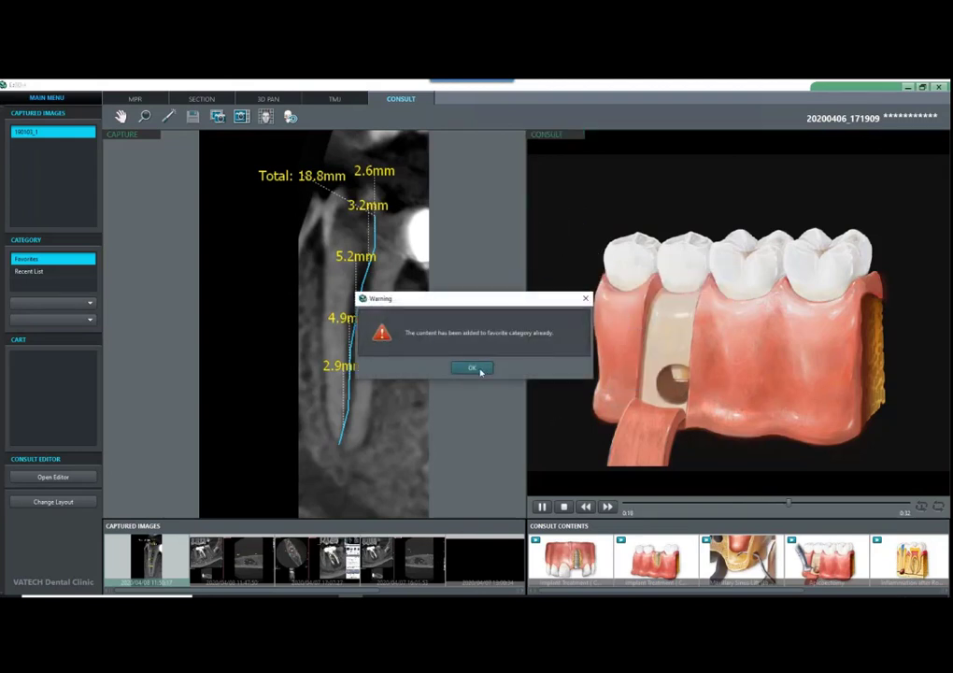
pyautogui.click(478, 370)
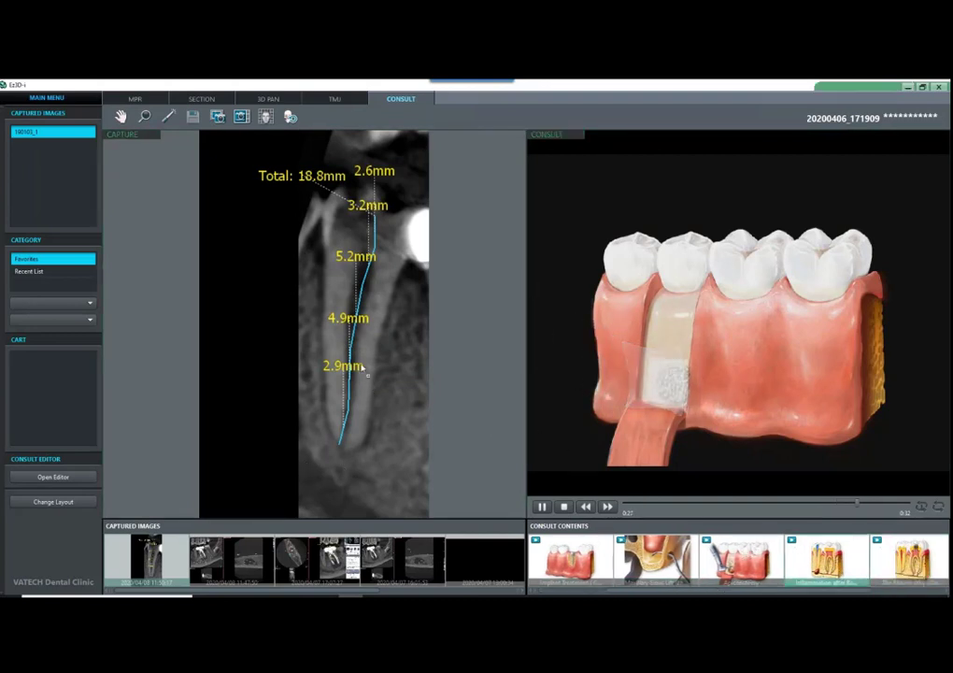
pyautogui.moveTo(380, 417); pyautogui.dragTo(376, 422)
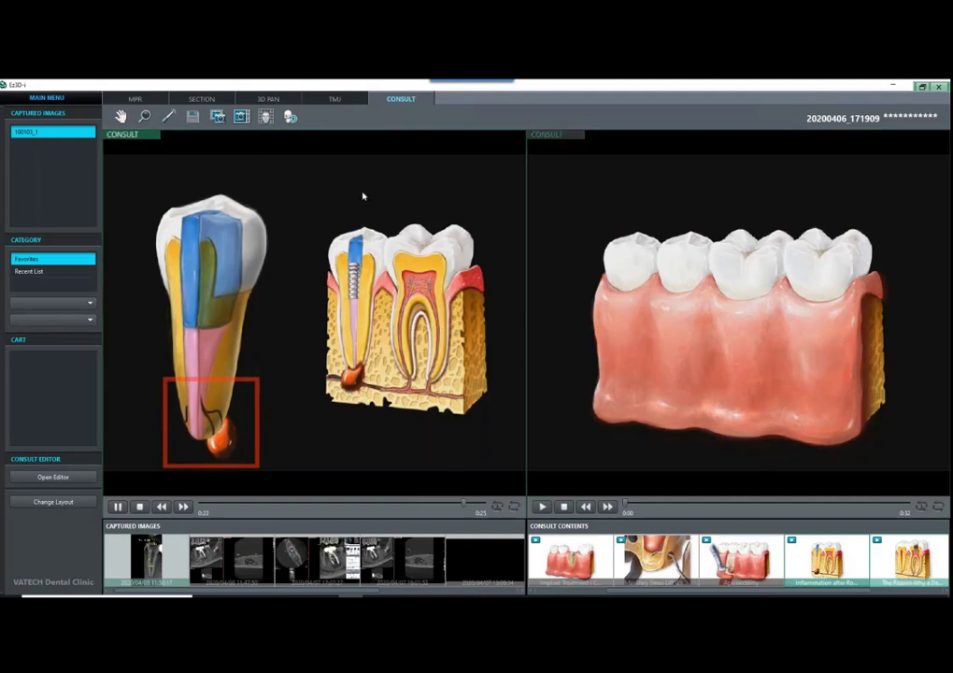
# Step: Change the consult layout to 2 + 1 and place the captured premolar measurement image in the empty view
pyautogui.click(49, 502)
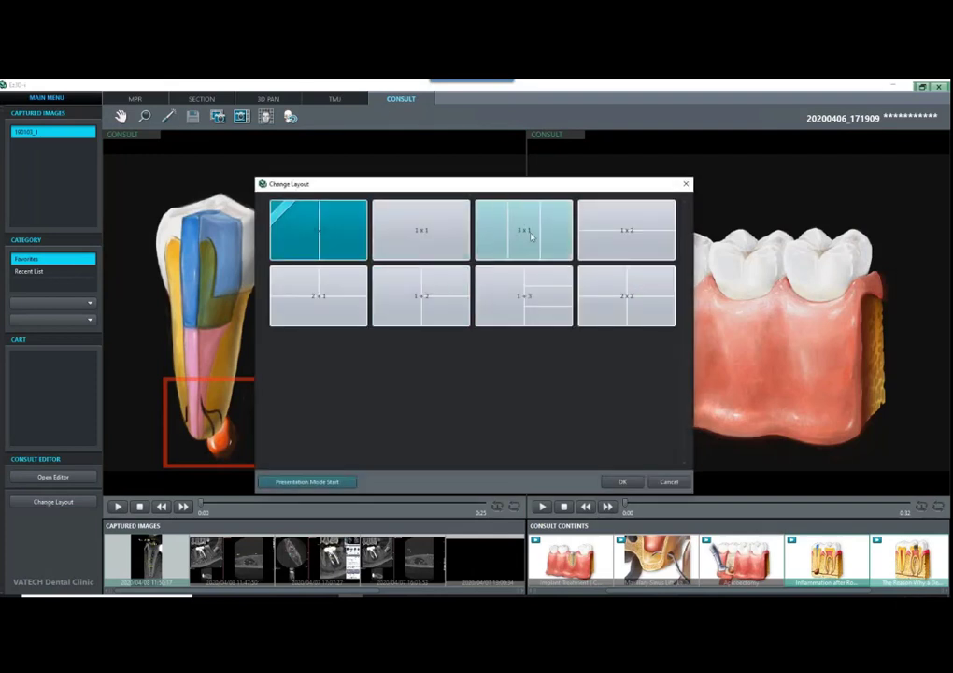
pyautogui.click(318, 296)
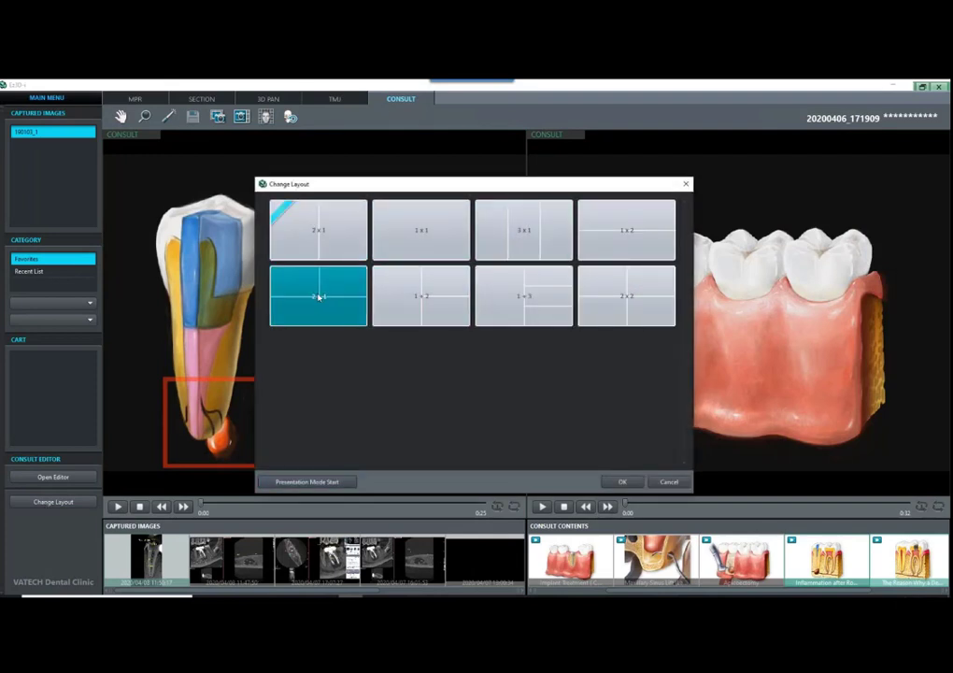
pyautogui.click(622, 482)
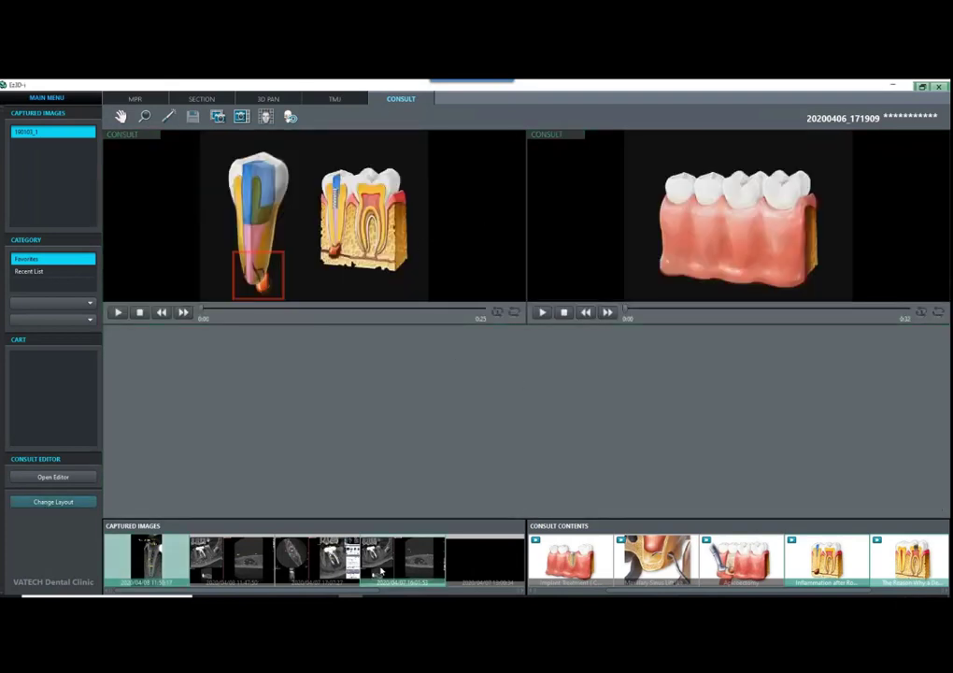
pyautogui.moveTo(412, 516); pyautogui.dragTo(246, 506)
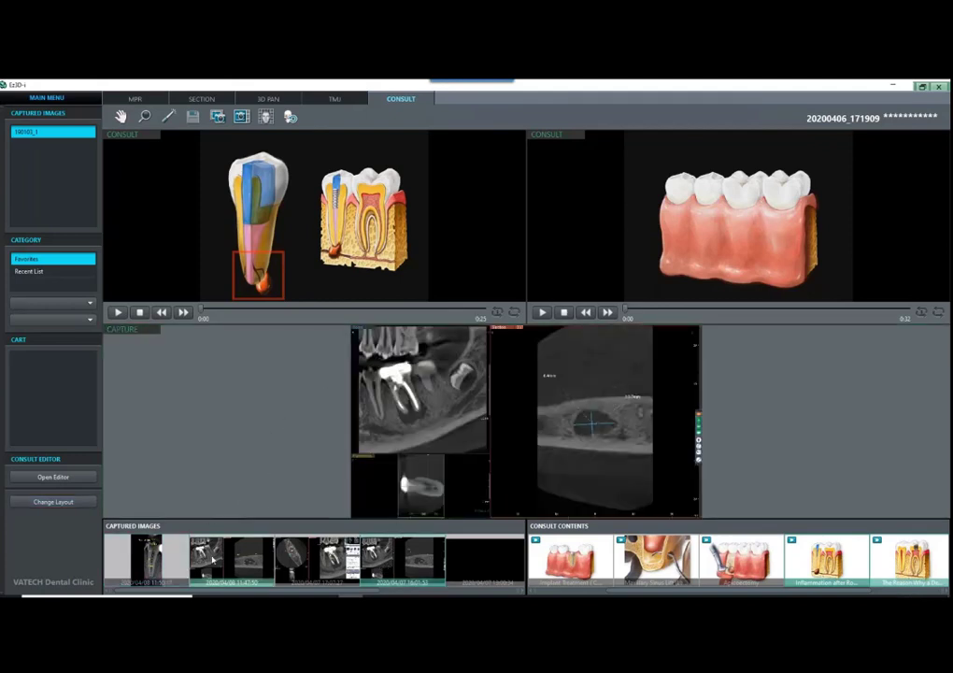
pyautogui.moveTo(171, 568); pyautogui.dragTo(327, 455)
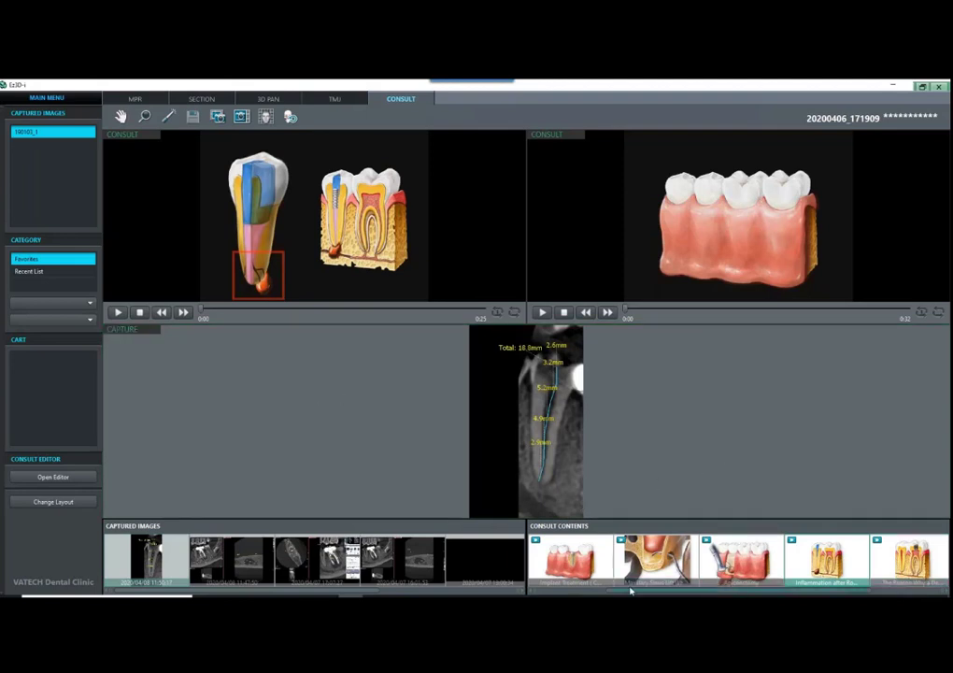
# Step: Choose the Implant Dentistry content category and load an Implant Treatment animation in place of the root canal inflammation animation
pyautogui.moveTo(644, 593); pyautogui.dragTo(696, 594)
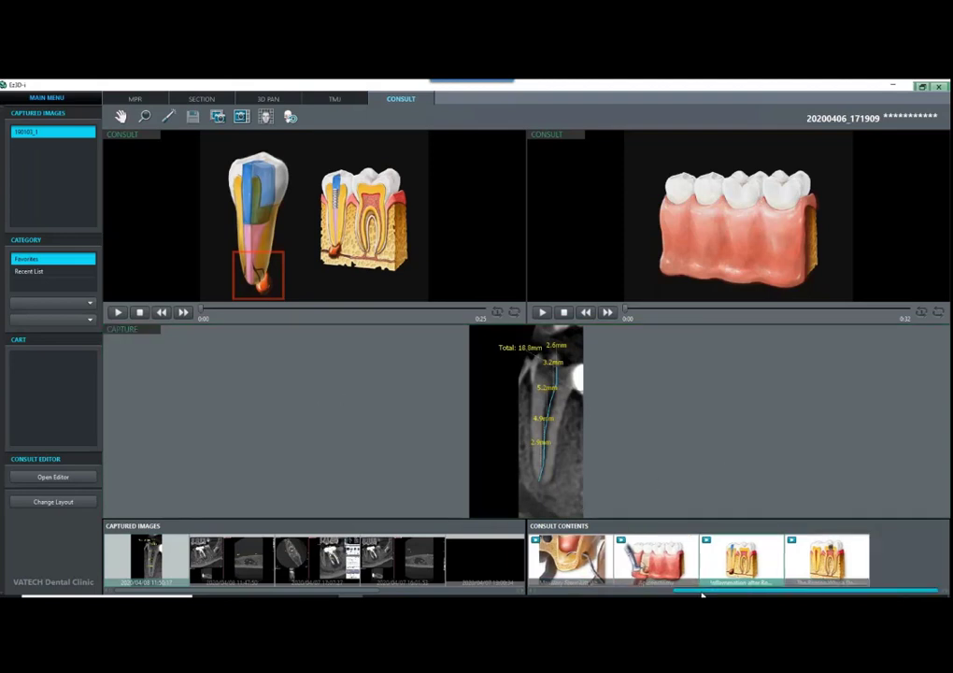
pyautogui.click(72, 305)
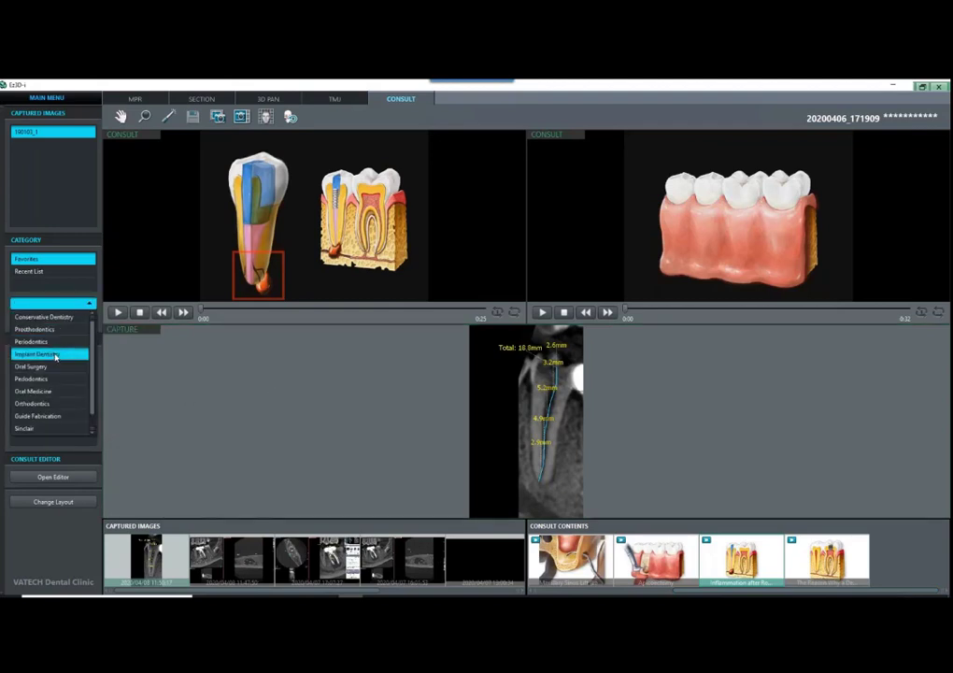
pyautogui.click(55, 355)
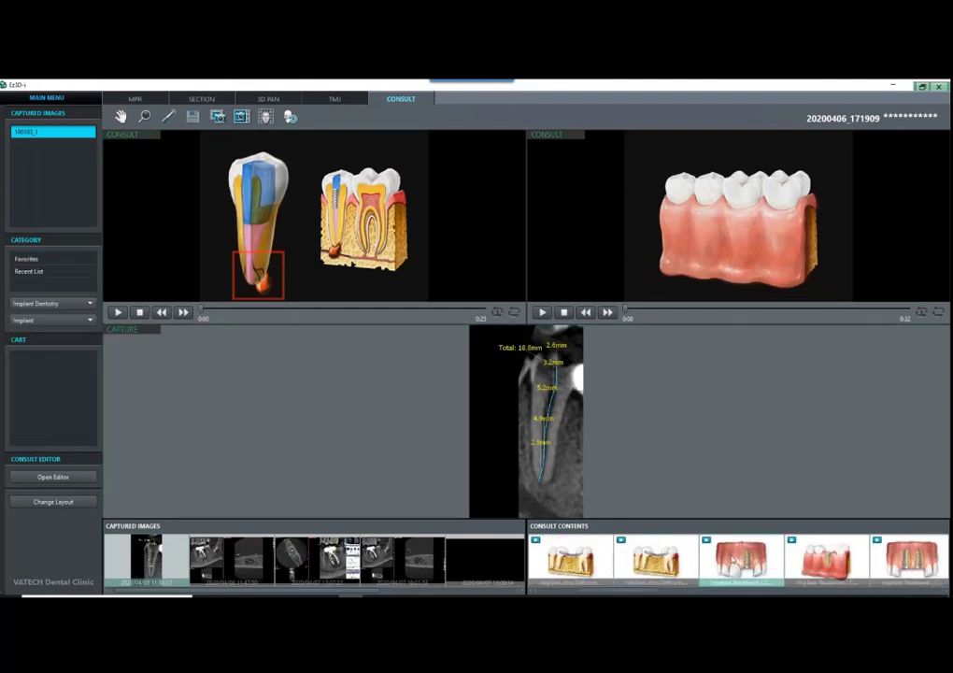
pyautogui.moveTo(732, 559); pyautogui.dragTo(427, 221)
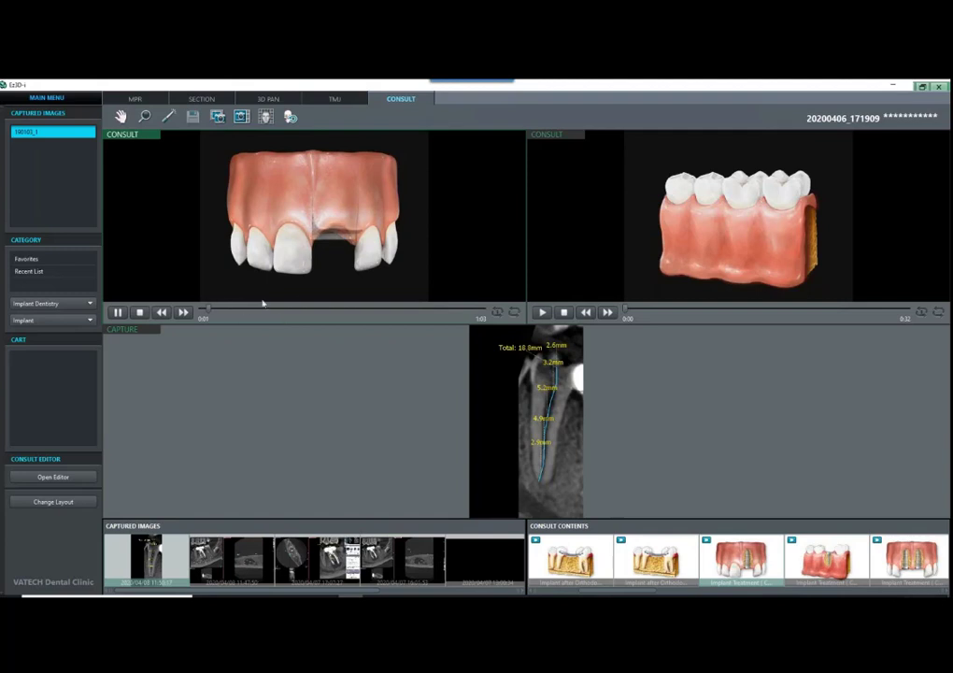
pyautogui.click(257, 391)
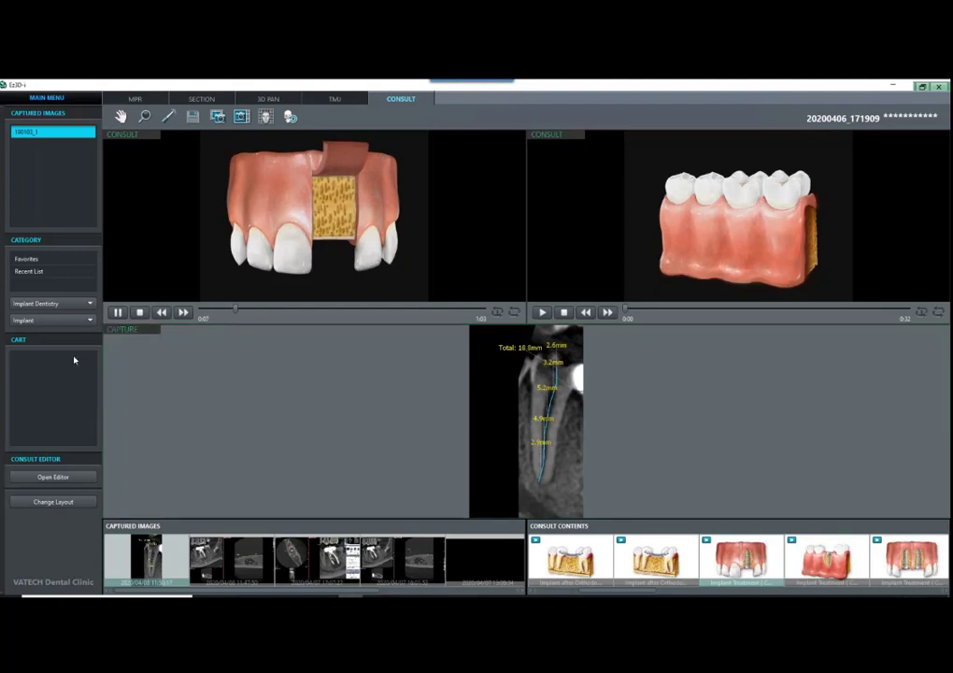
pyautogui.click(56, 303)
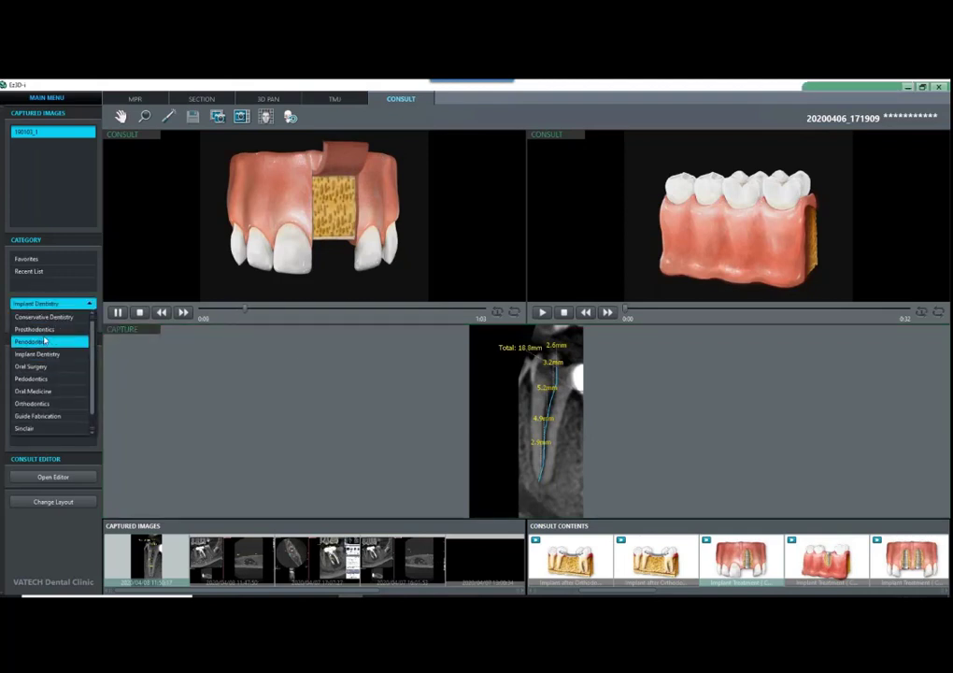
pyautogui.click(256, 359)
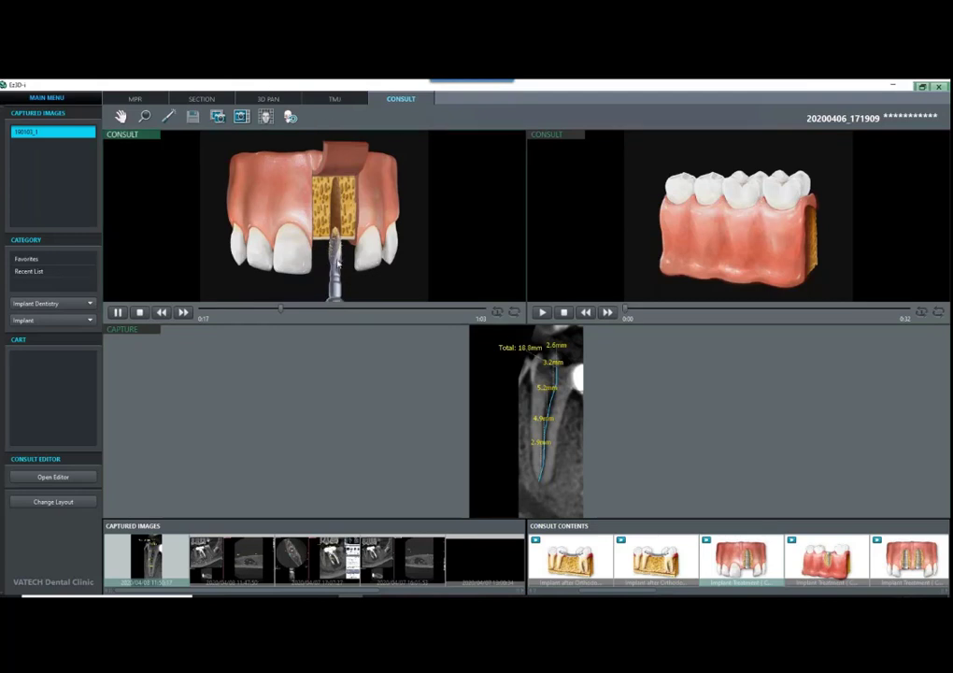
pyautogui.click(89, 302)
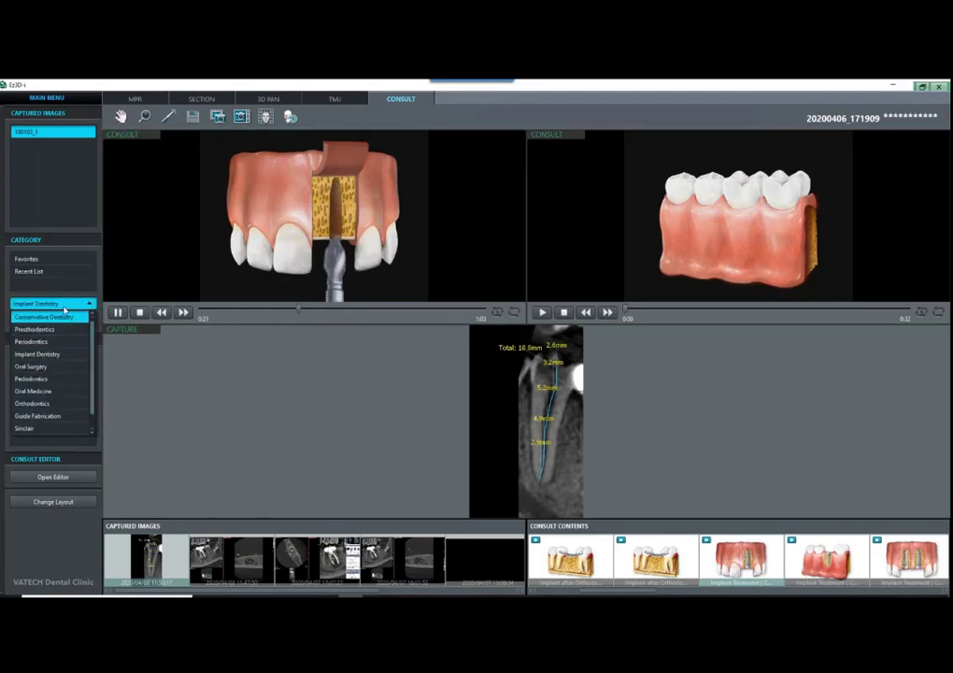
pyautogui.click(159, 388)
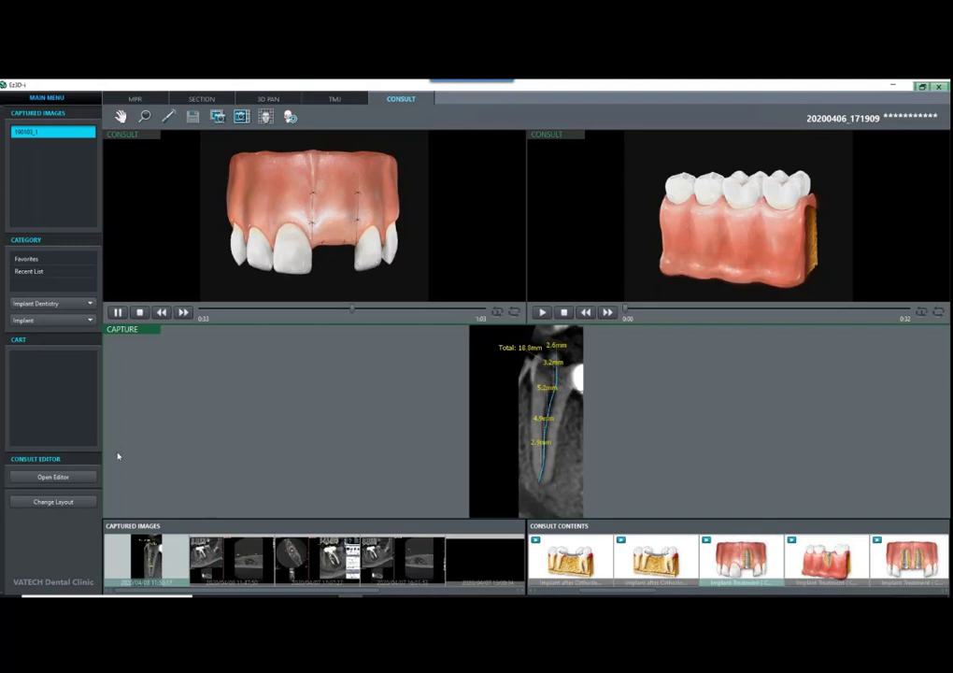
# Step: Review the content category tree in the Consult Editor, and browse the animations stored under Favorites
pyautogui.click(53, 477)
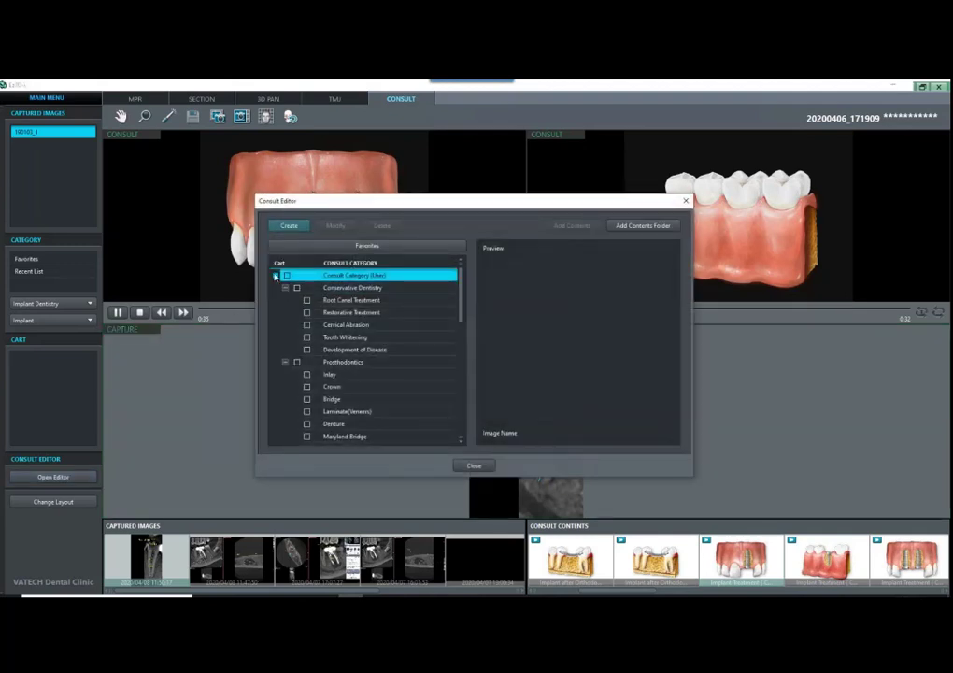
pyautogui.moveTo(548, 204); pyautogui.dragTo(466, 155)
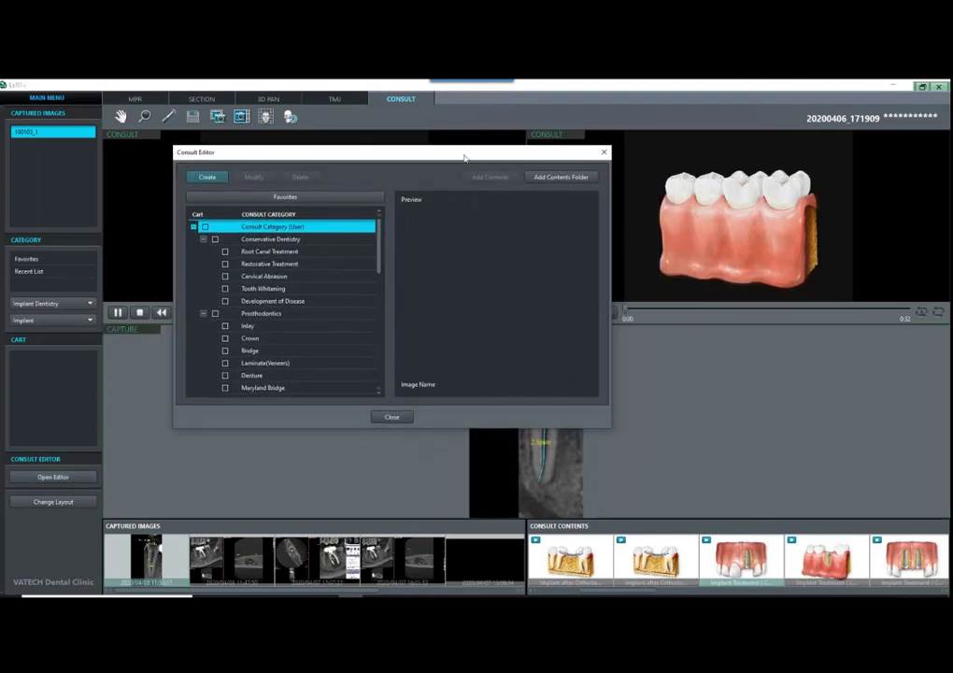
pyautogui.moveTo(381, 243); pyautogui.dragTo(381, 322)
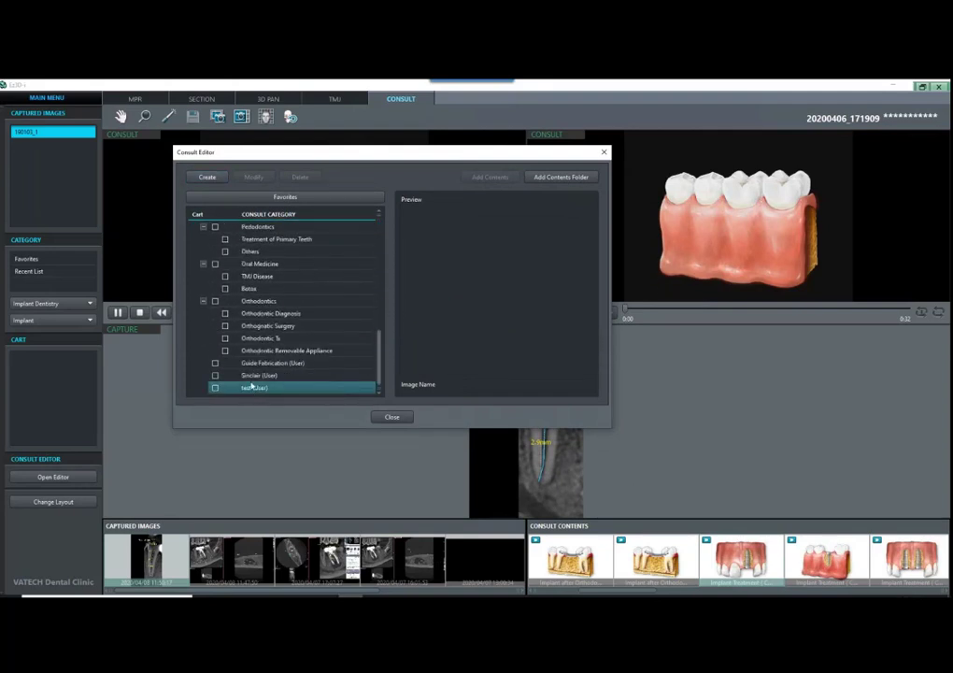
pyautogui.moveTo(379, 371); pyautogui.dragTo(384, 256)
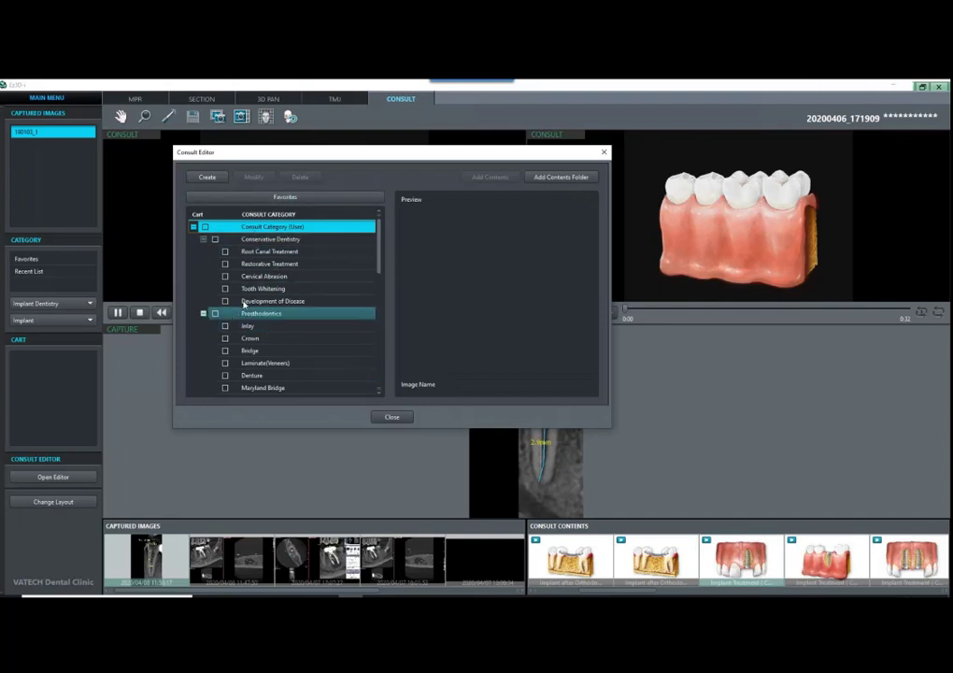
pyautogui.click(203, 315)
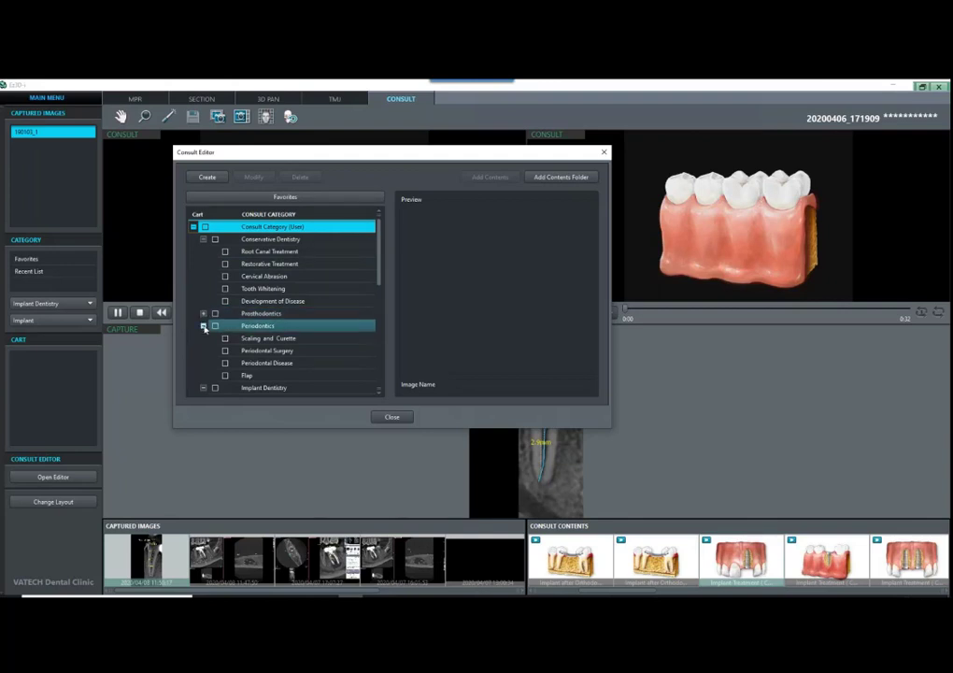
pyautogui.click(204, 326)
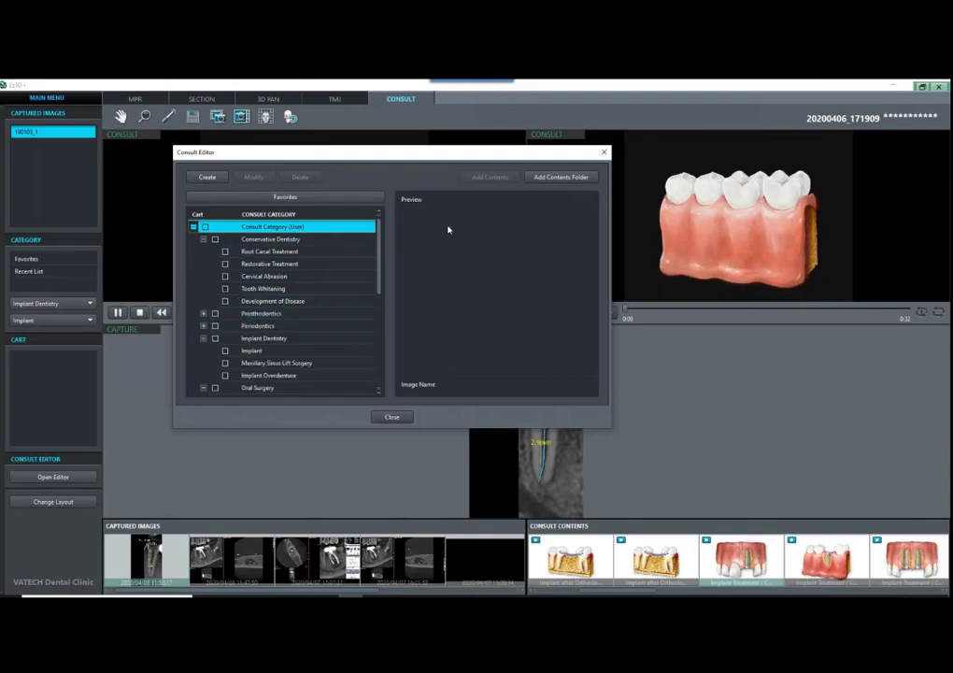
pyautogui.click(604, 151)
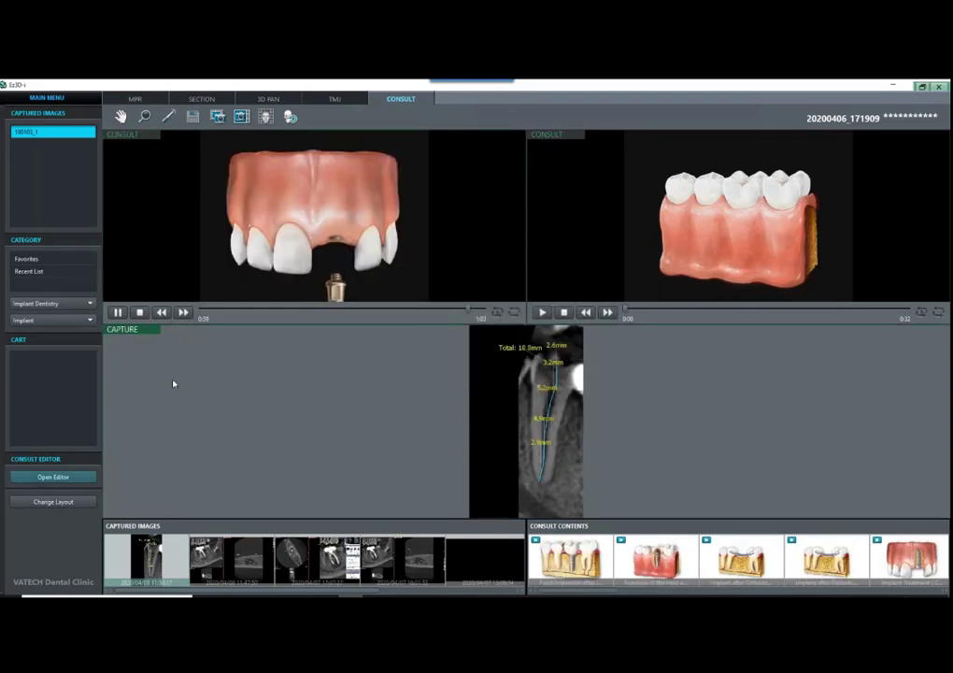
pyautogui.click(54, 259)
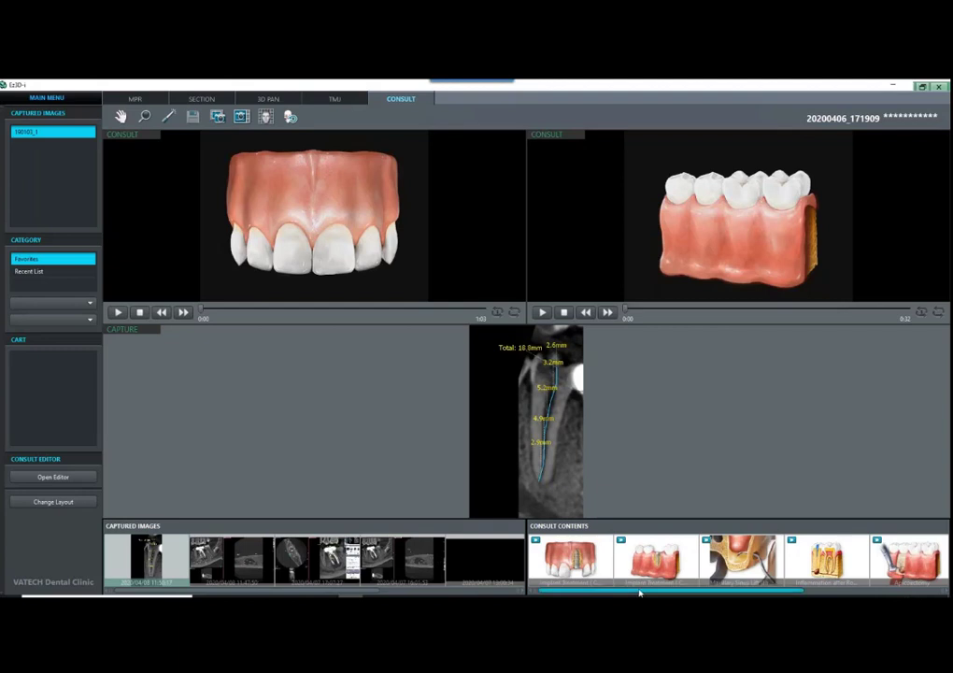
pyautogui.moveTo(640, 592); pyautogui.dragTo(806, 592)
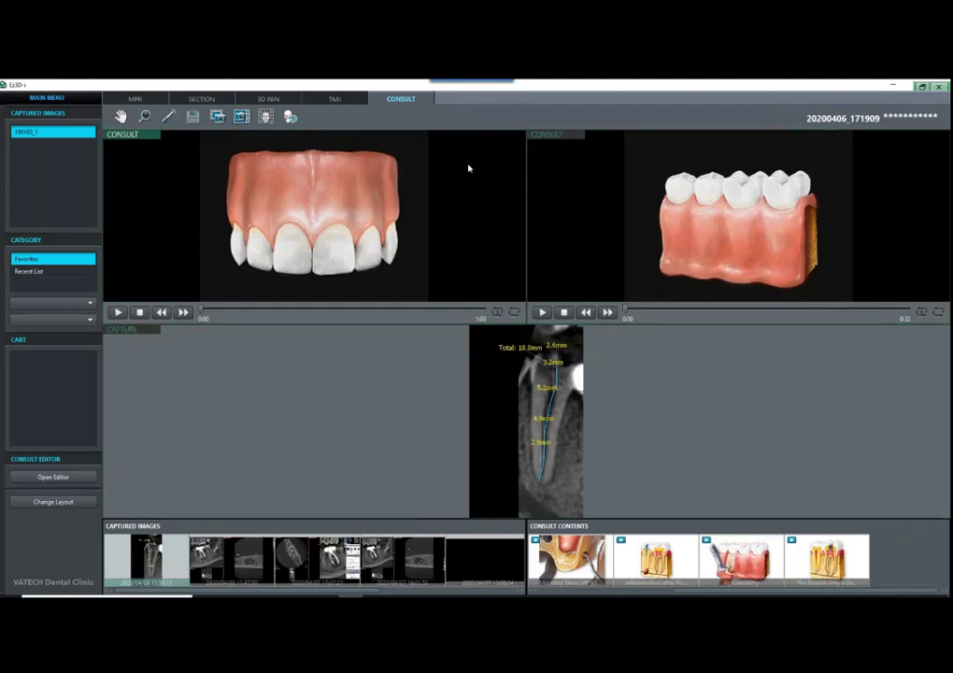
# Step: Return to the Section view, restore the multi-slice grid from the enlarged slice, and review the available layouts without changing the layout
pyautogui.click(202, 98)
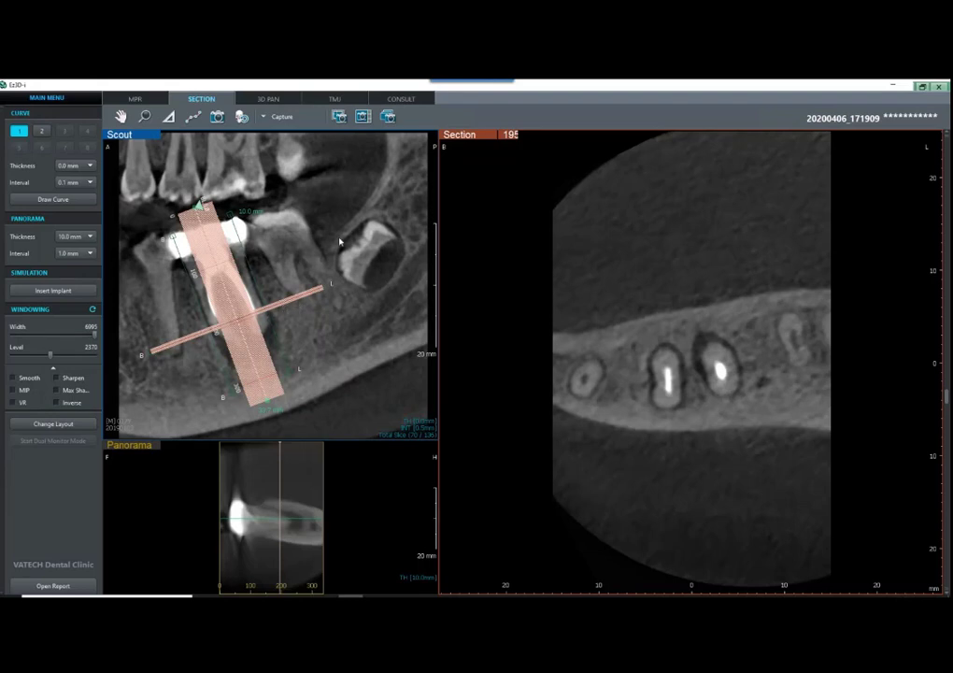
pyautogui.doubleClick(572, 331)
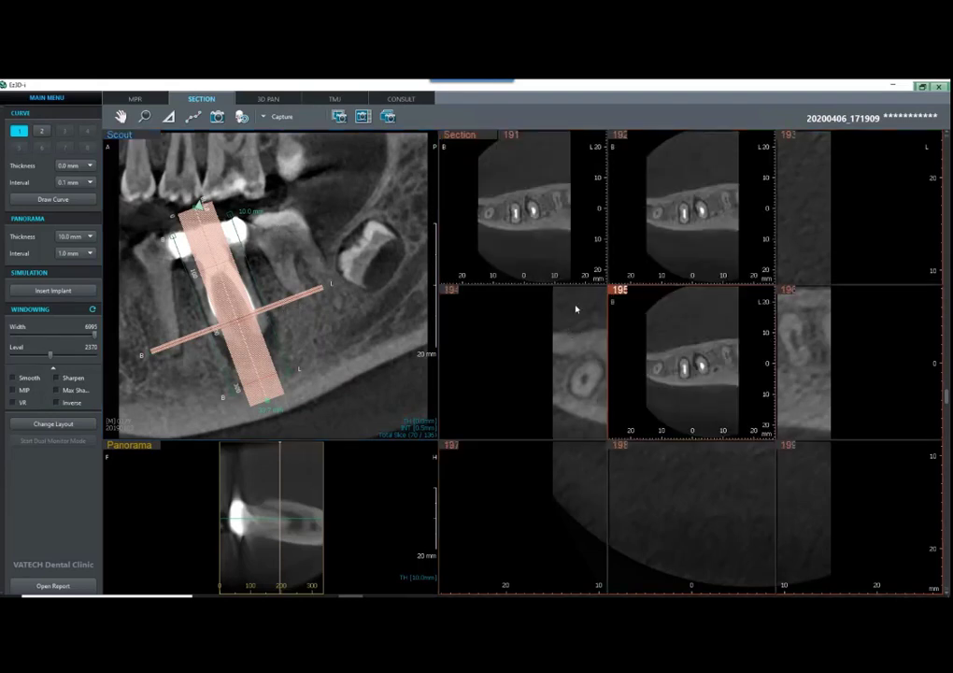
pyautogui.click(65, 425)
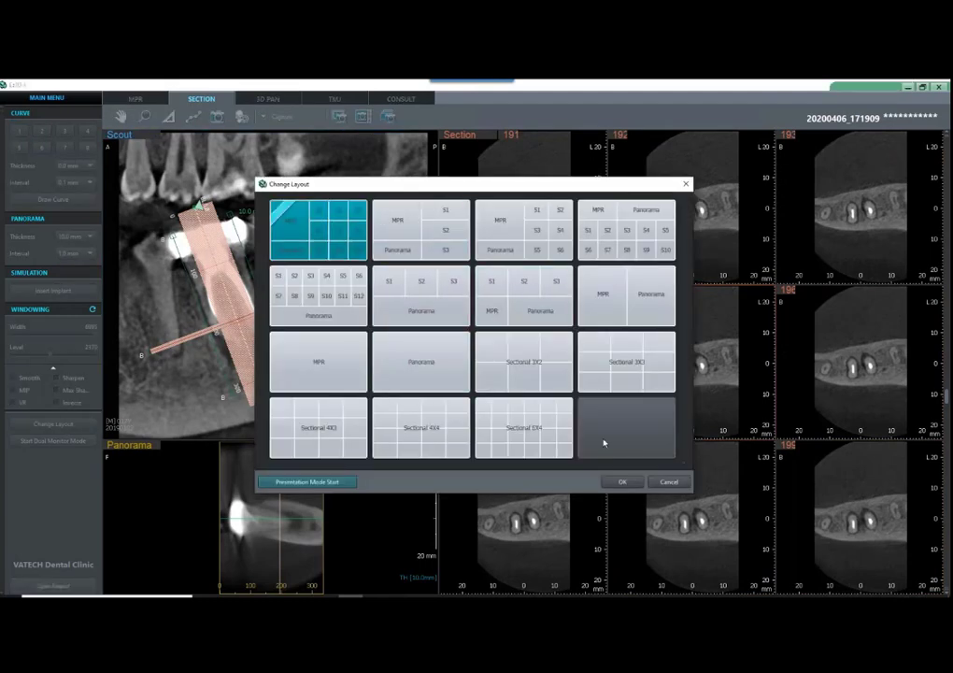
pyautogui.click(669, 482)
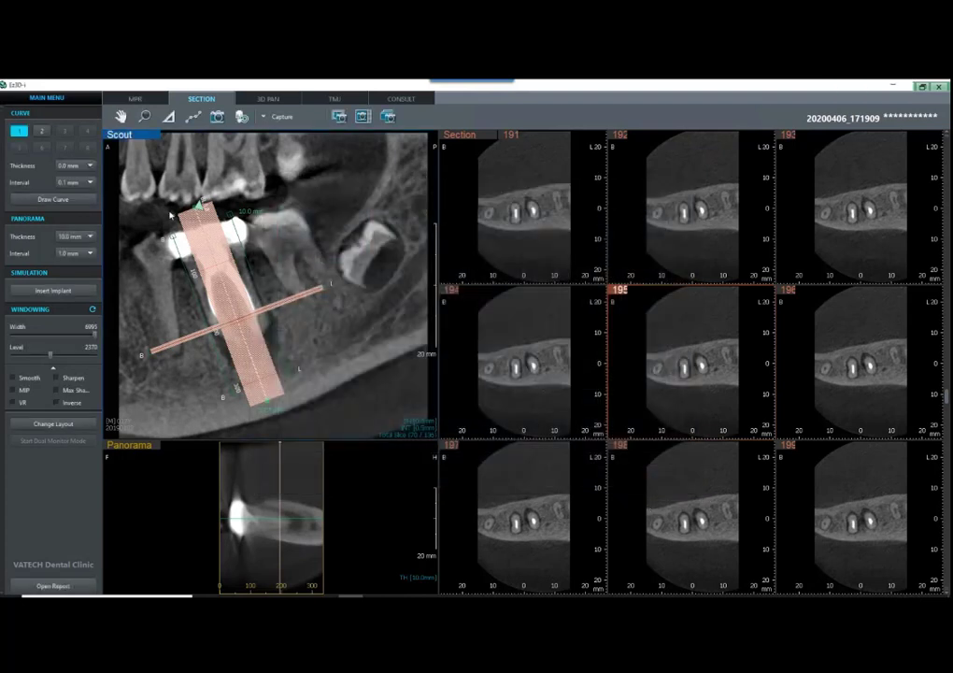
# Step: Review the default thickness, interval and zoom options for the MPR and Panorama views in the 2D View settings
pyautogui.click(48, 98)
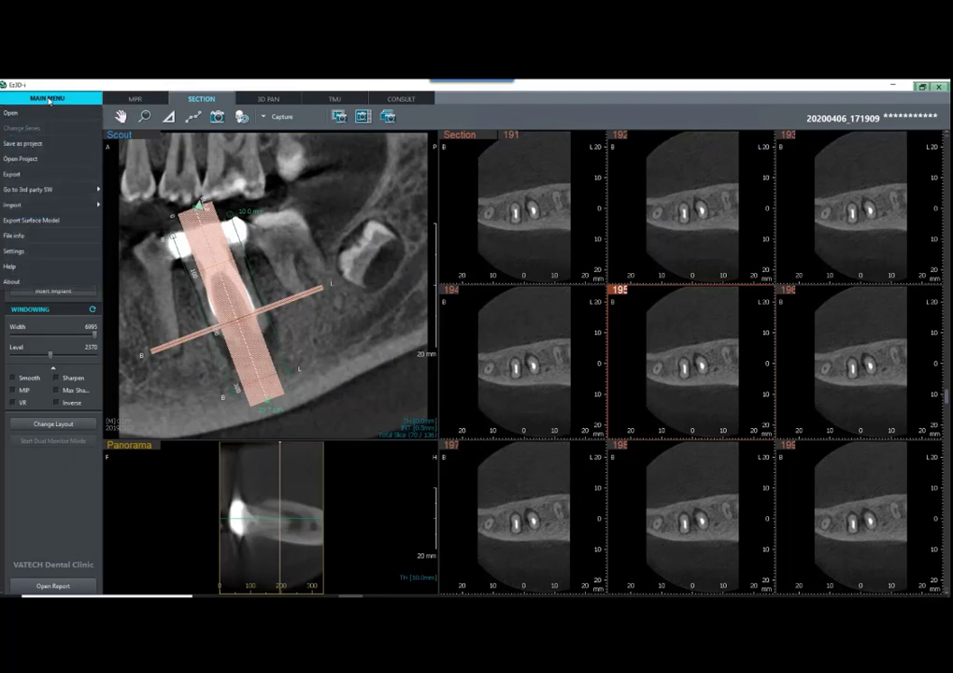
pyautogui.click(42, 251)
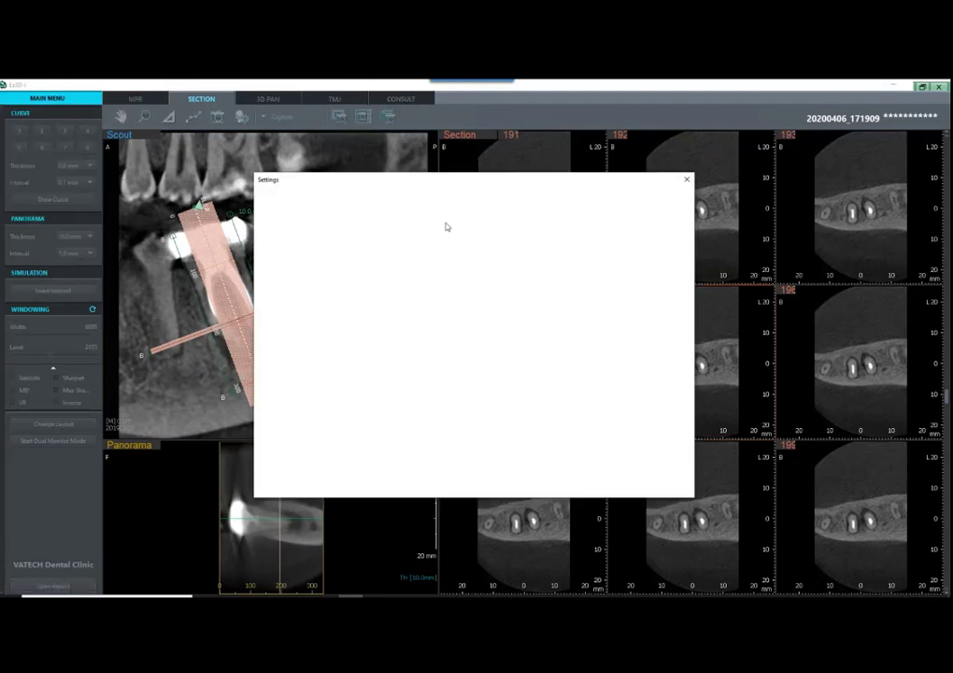
pyautogui.moveTo(497, 187); pyautogui.dragTo(461, 161)
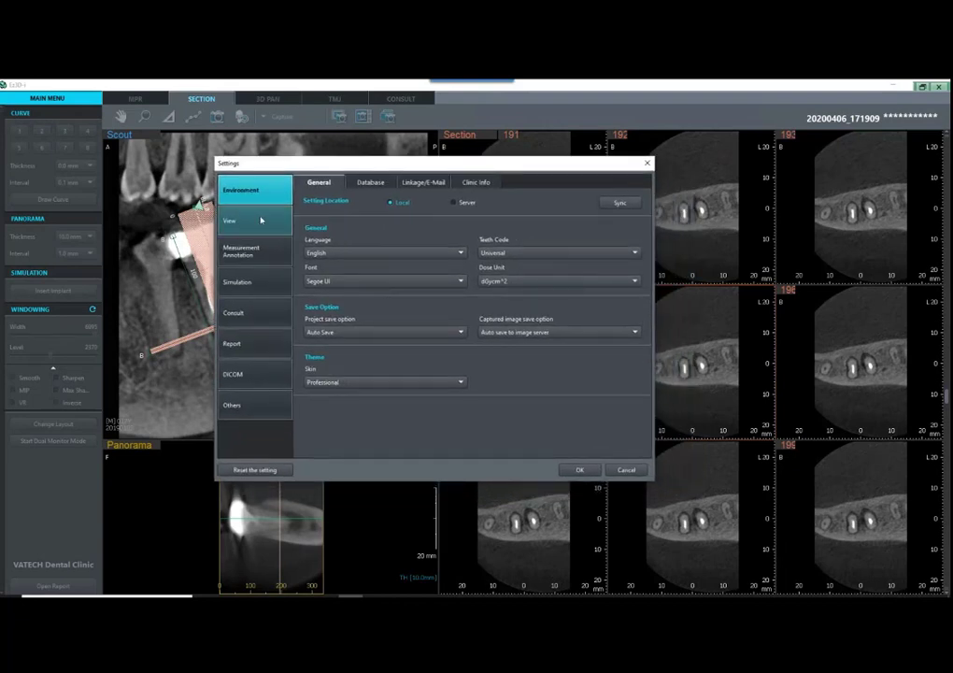
pyautogui.click(246, 222)
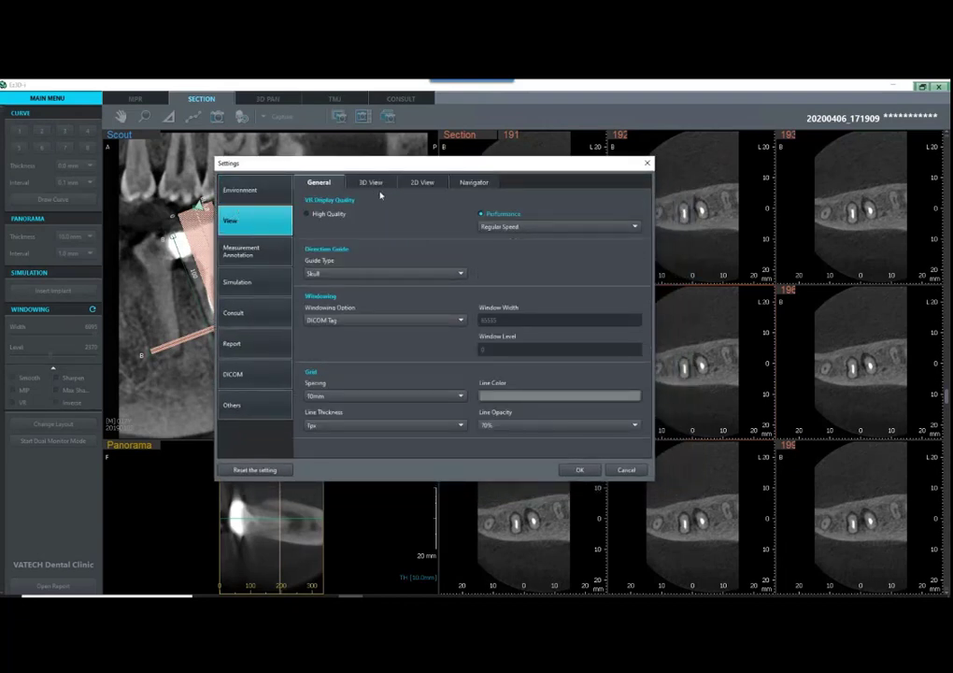
pyautogui.click(421, 184)
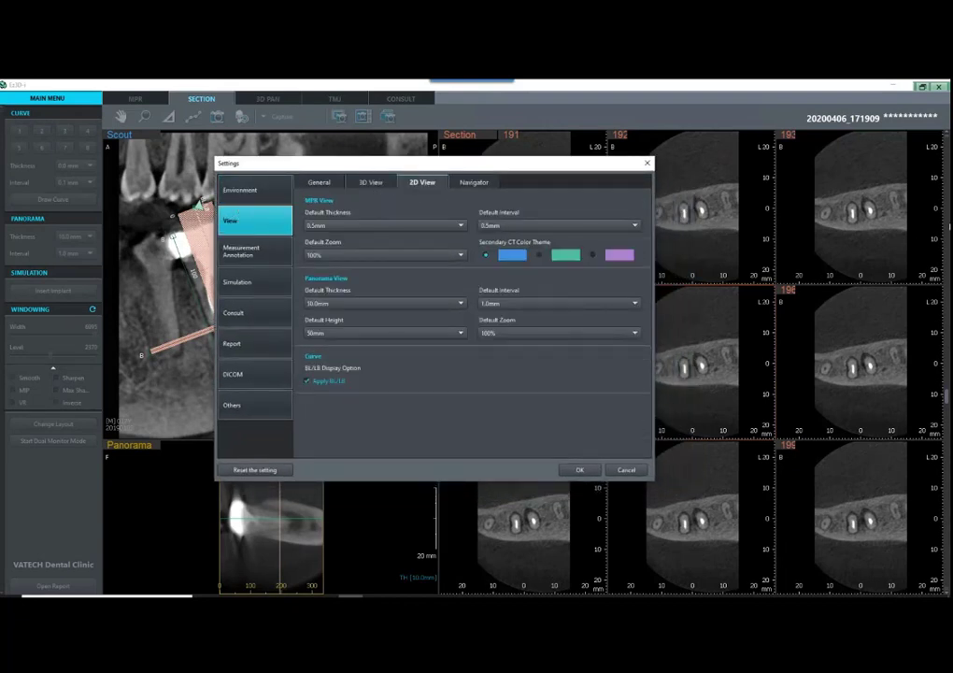
pyautogui.click(886, 270)
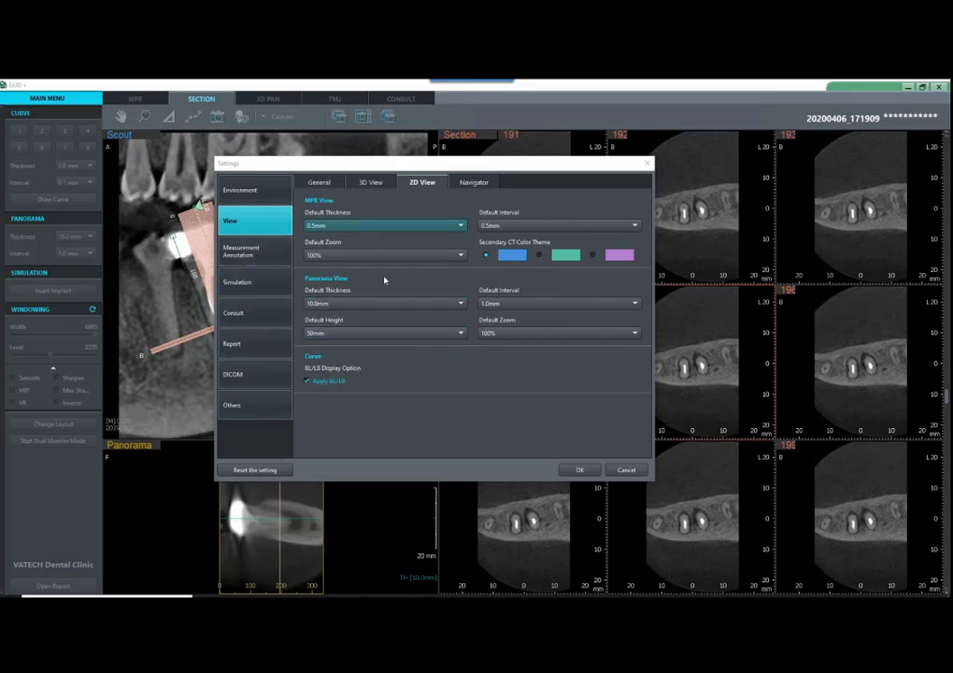
pyautogui.click(579, 469)
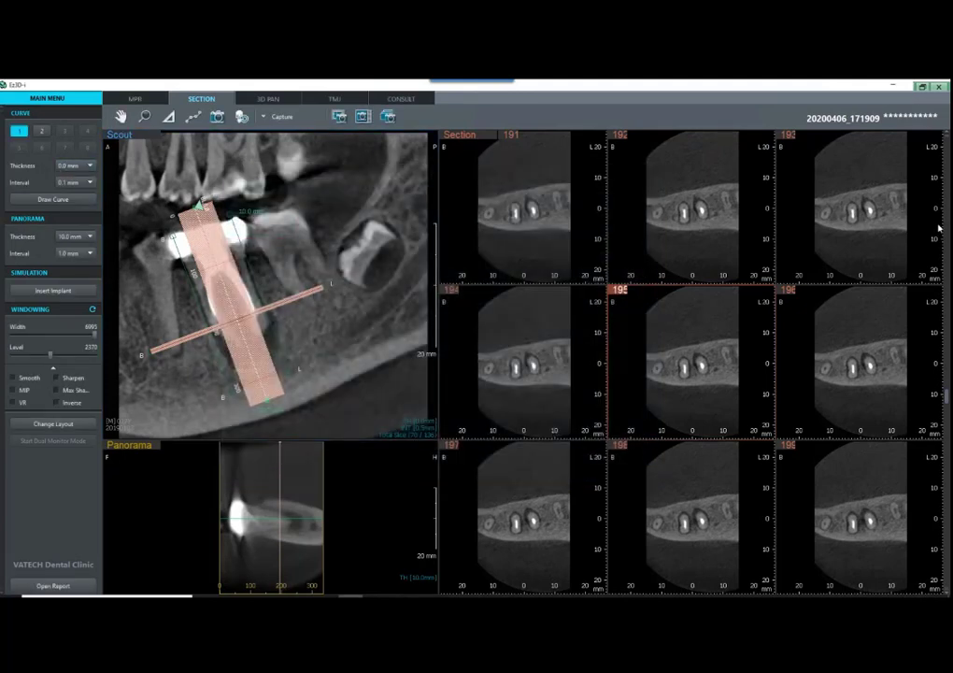
pyautogui.click(872, 274)
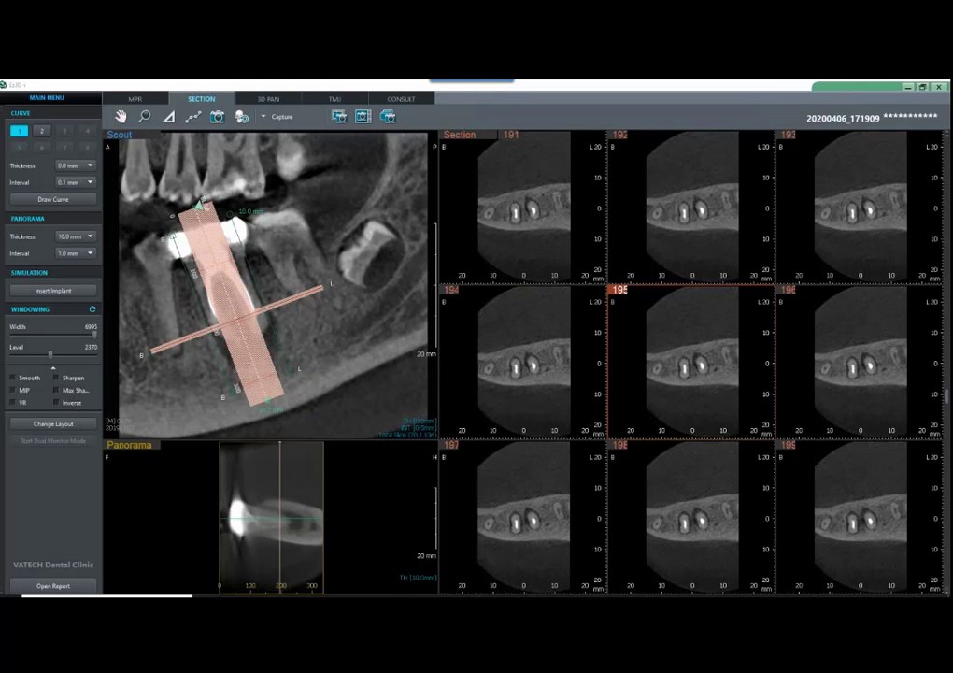
# Step: Enlarge section slice 195 and examine the molar roots through the slices up to 181
pyautogui.doubleClick(685, 389)
pyautogui.scroll(8, 666, 369)
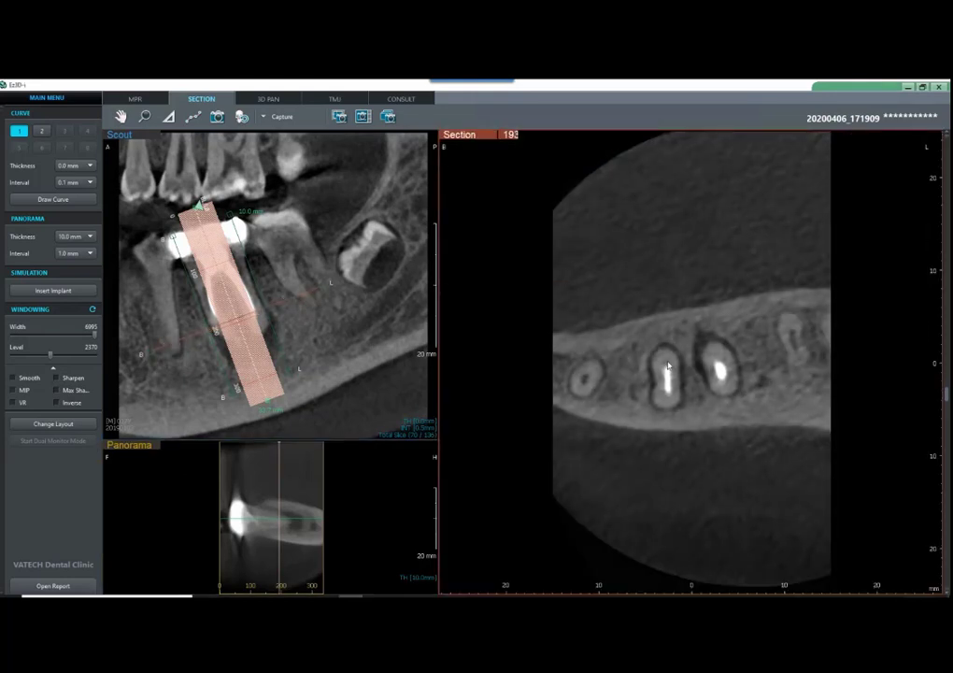
pyautogui.scroll(5, 668, 367)
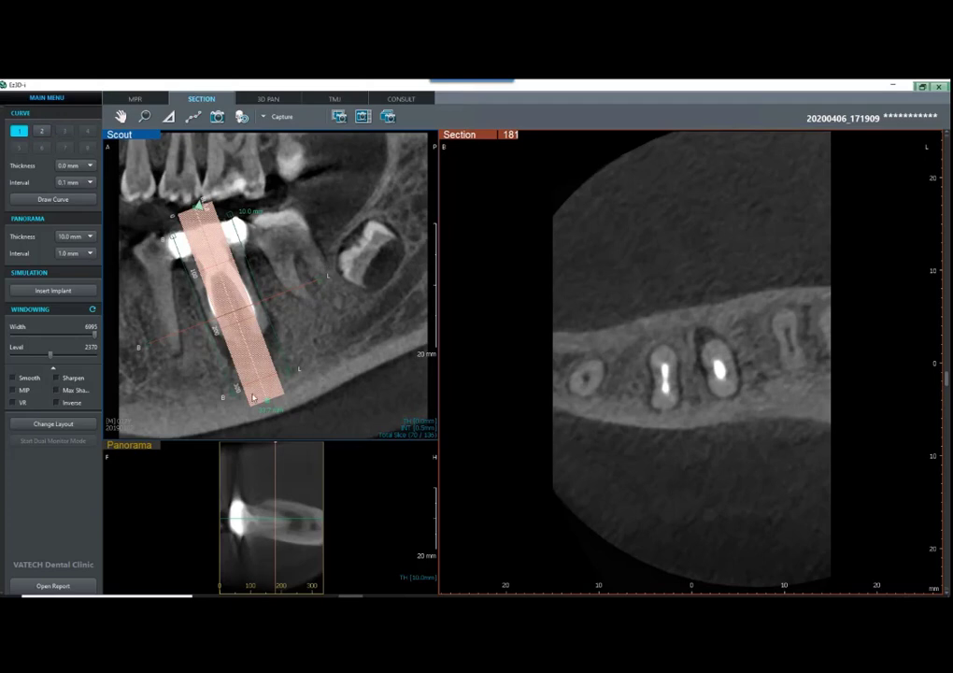
# Step: From curve 2's axial scout image, draw a new curve about 53 mm long along the mandibular arch through the premolar and molars
pyautogui.click(42, 131)
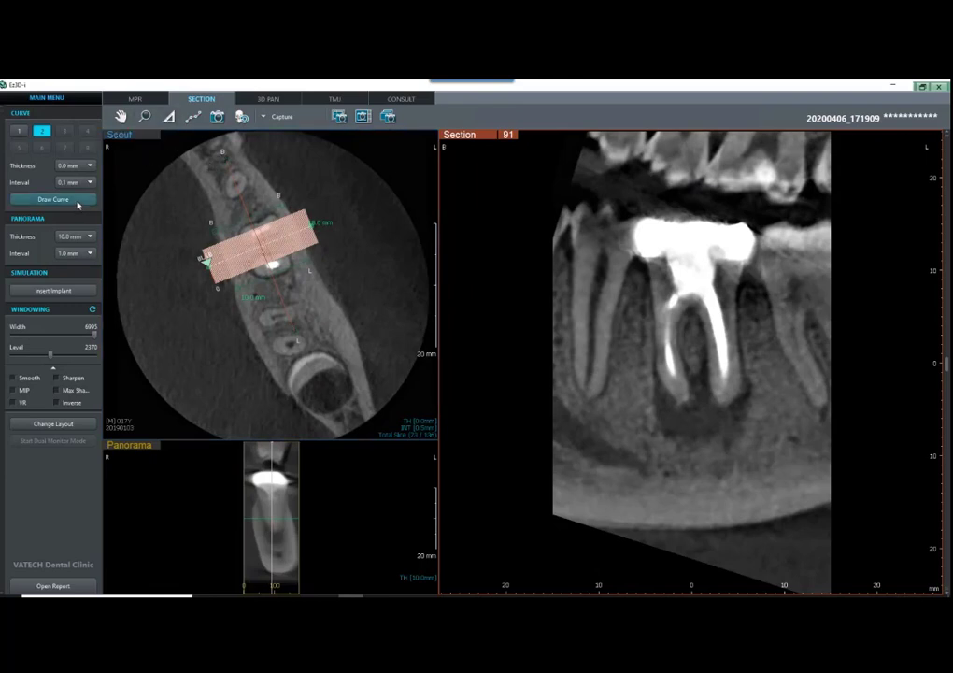
pyautogui.click(54, 199)
pyautogui.click(208, 148)
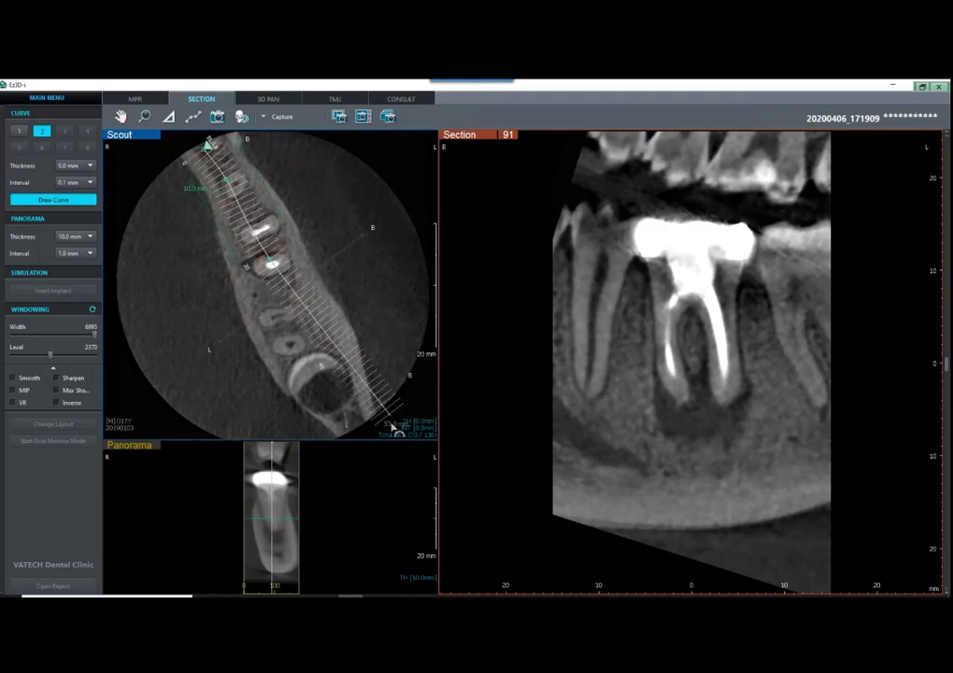
pyautogui.doubleClick(368, 427)
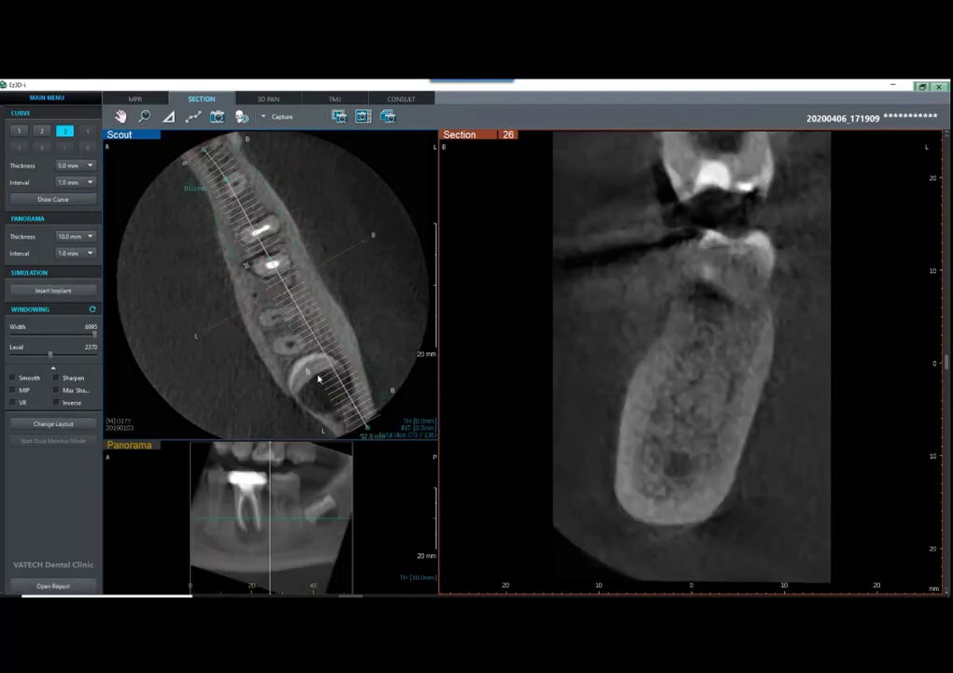
# Step: Compare the views of curves 1, 2 and 3, and examine the cross-sections along curve 3 from slice 26 towards the lower numbers
pyautogui.click(18, 132)
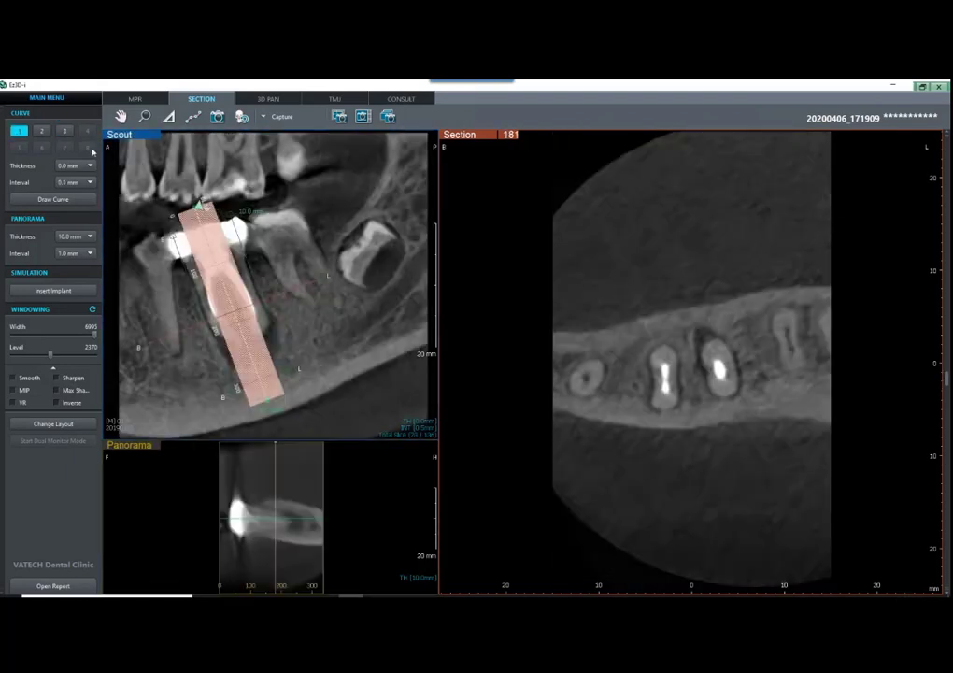
pyautogui.click(41, 130)
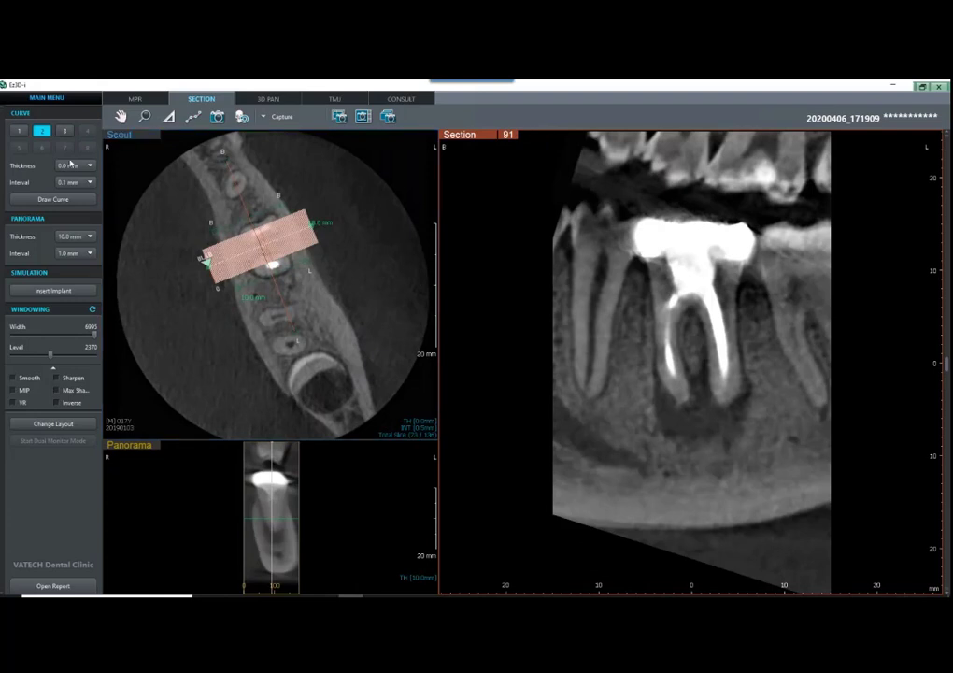
pyautogui.click(65, 131)
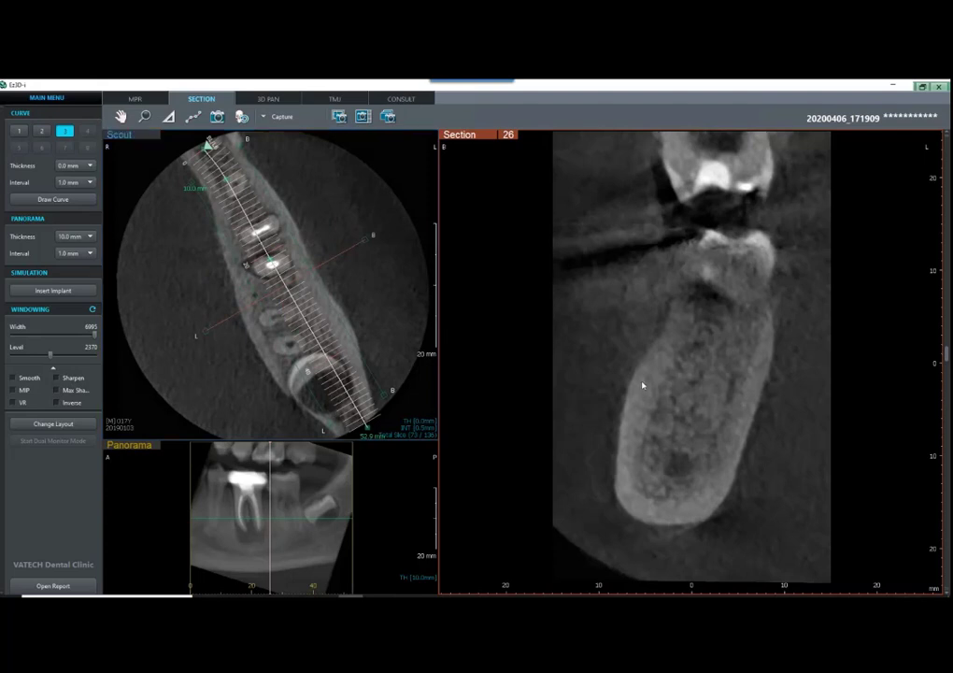
pyautogui.scroll(-1, 644, 385)
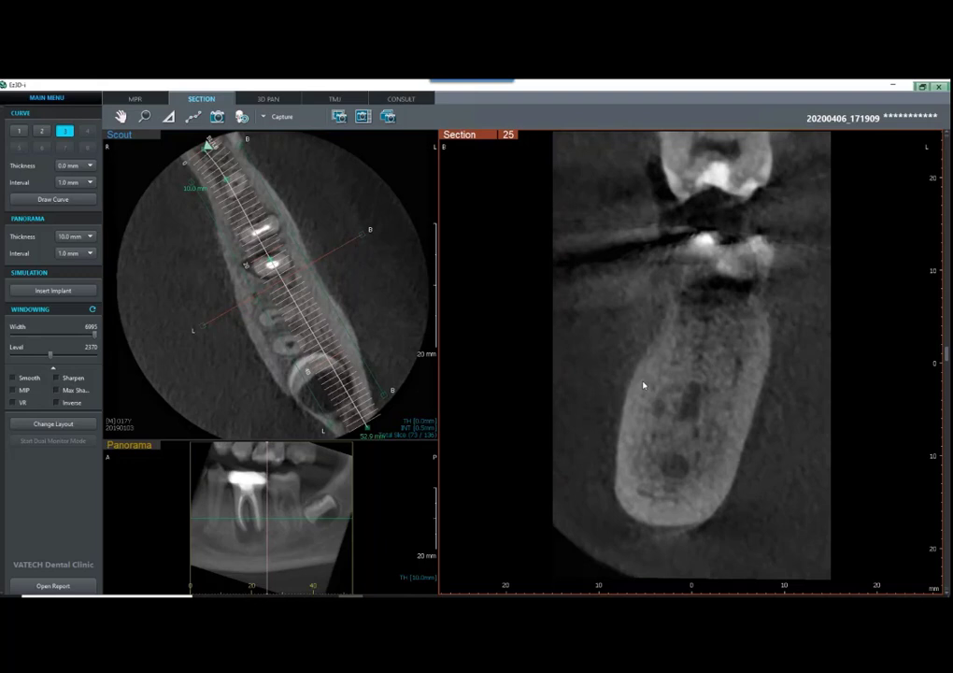
pyautogui.scroll(-2, 668, 390)
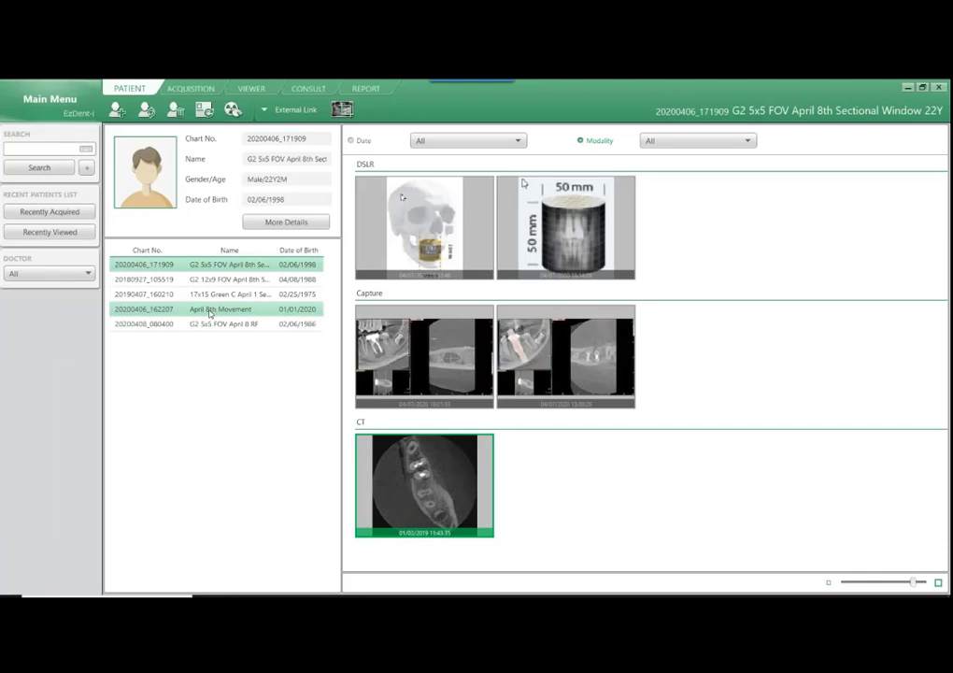
# Step: In EzDent-i, open the April 8th Movement case in the Viewer and place its two jaw comparison images side by side
pyautogui.click(209, 310)
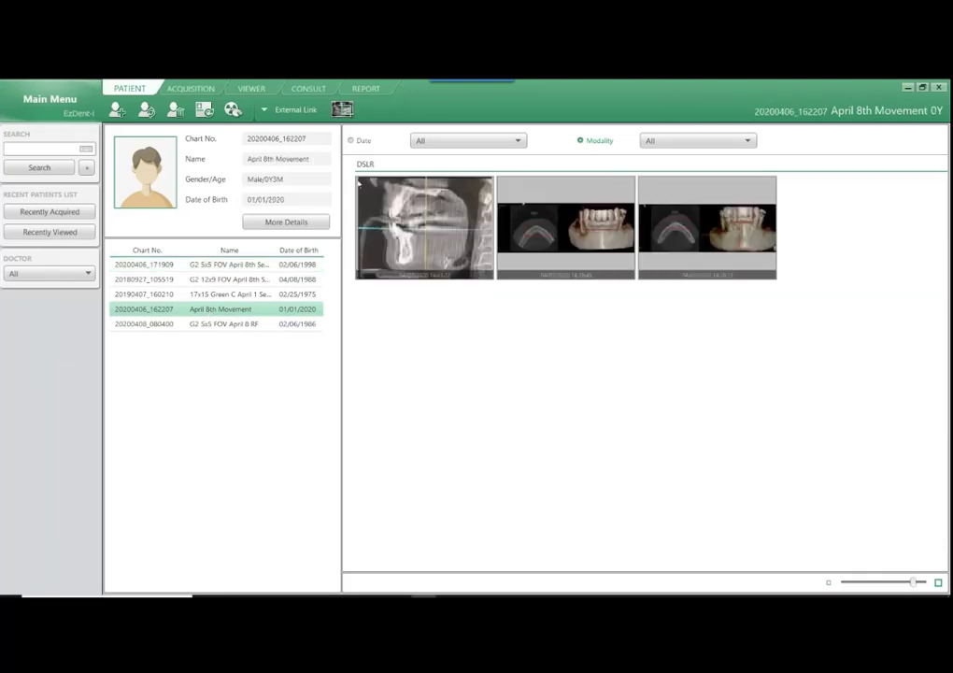
pyautogui.click(251, 89)
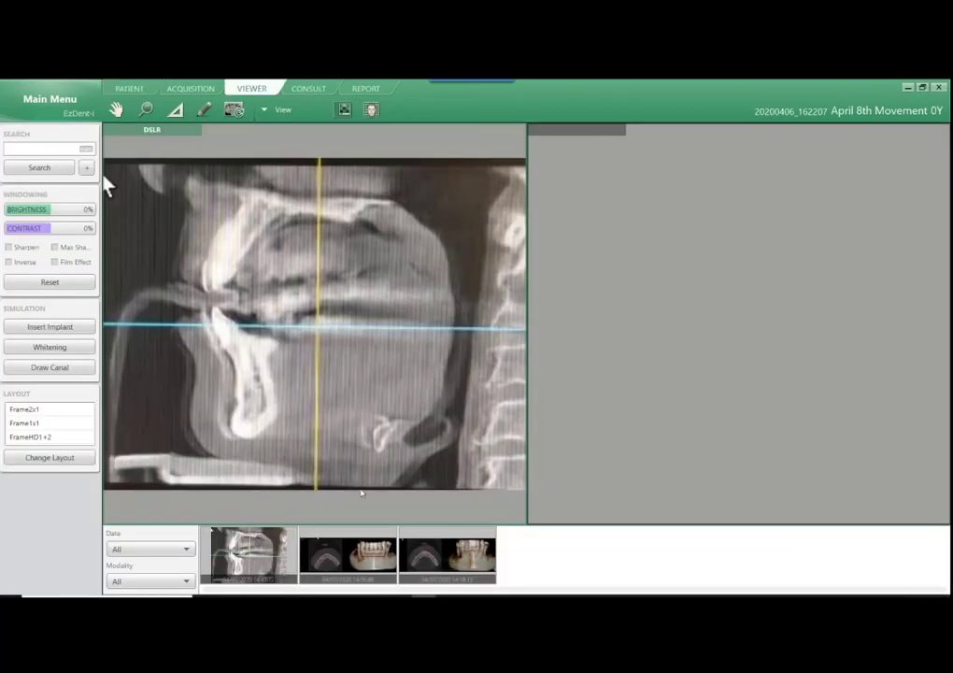
pyautogui.moveTo(363, 550); pyautogui.dragTo(308, 391)
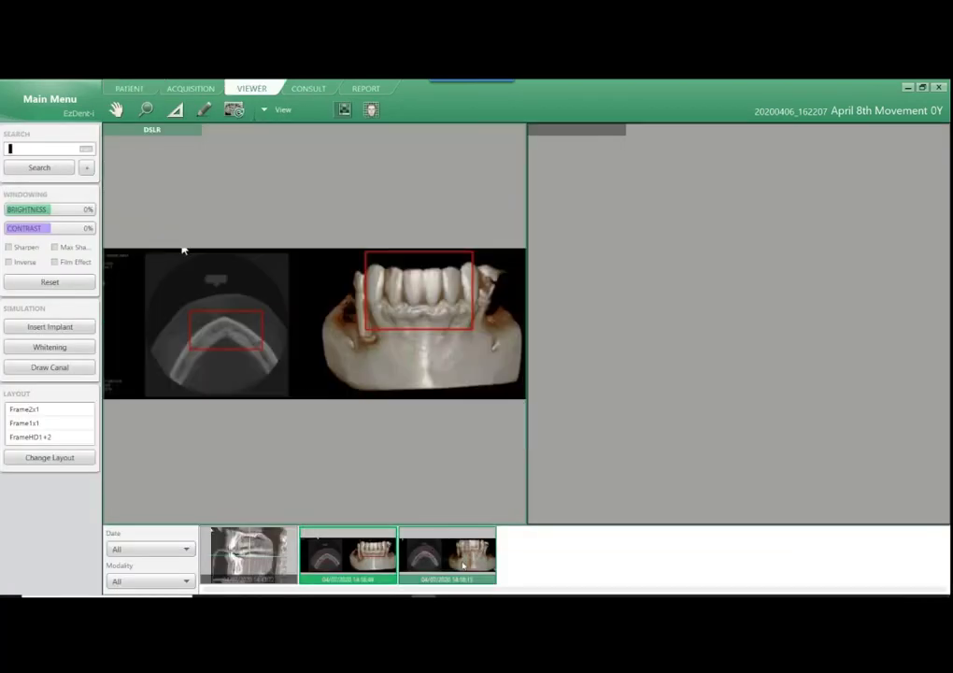
pyautogui.moveTo(455, 567); pyautogui.dragTo(613, 388)
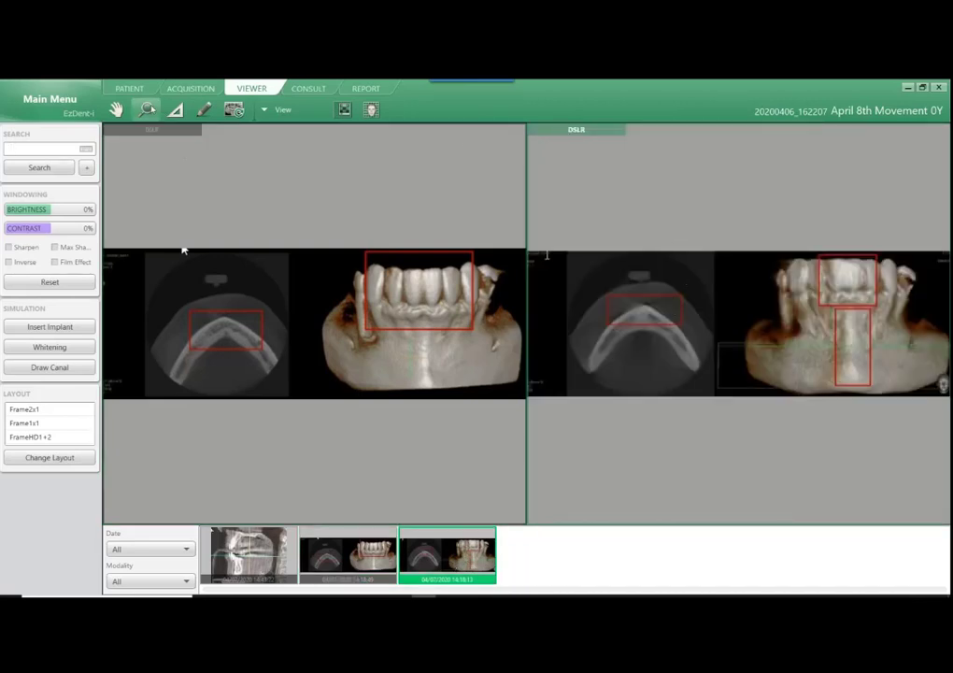
# Step: Enlarge both jaw comparison images and centre their 3D renderings to compare the boxed front teeth and chin
pyautogui.click(145, 113)
pyautogui.moveTo(326, 300); pyautogui.dragTo(356, 299)
pyautogui.moveTo(605, 322); pyautogui.dragTo(657, 316)
pyautogui.moveTo(249, 198); pyautogui.dragTo(275, 198)
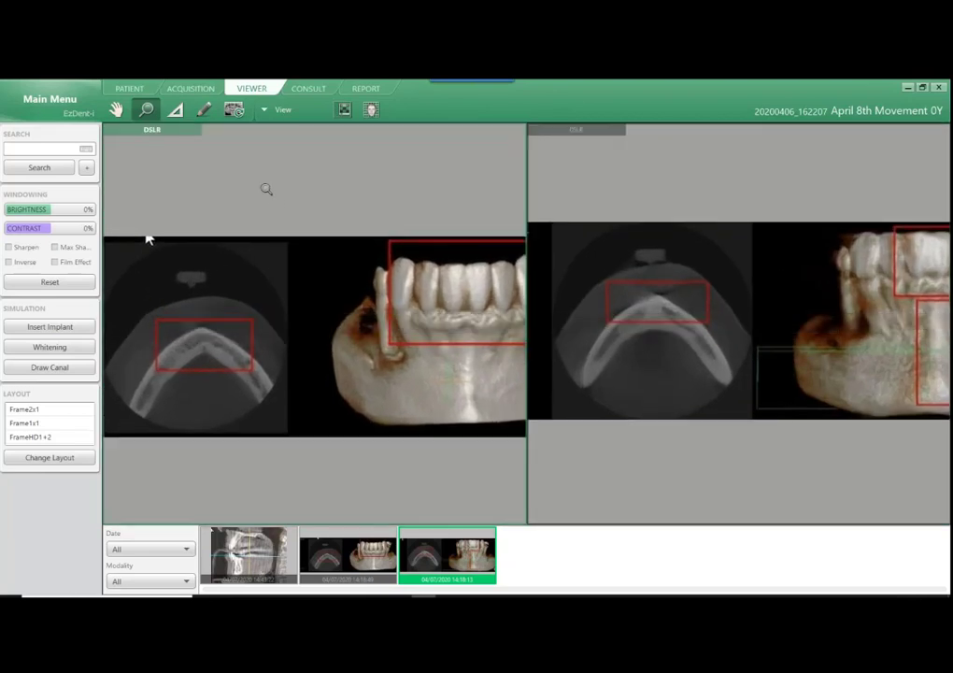
pyautogui.click(117, 111)
pyautogui.moveTo(481, 324); pyautogui.dragTo(350, 320)
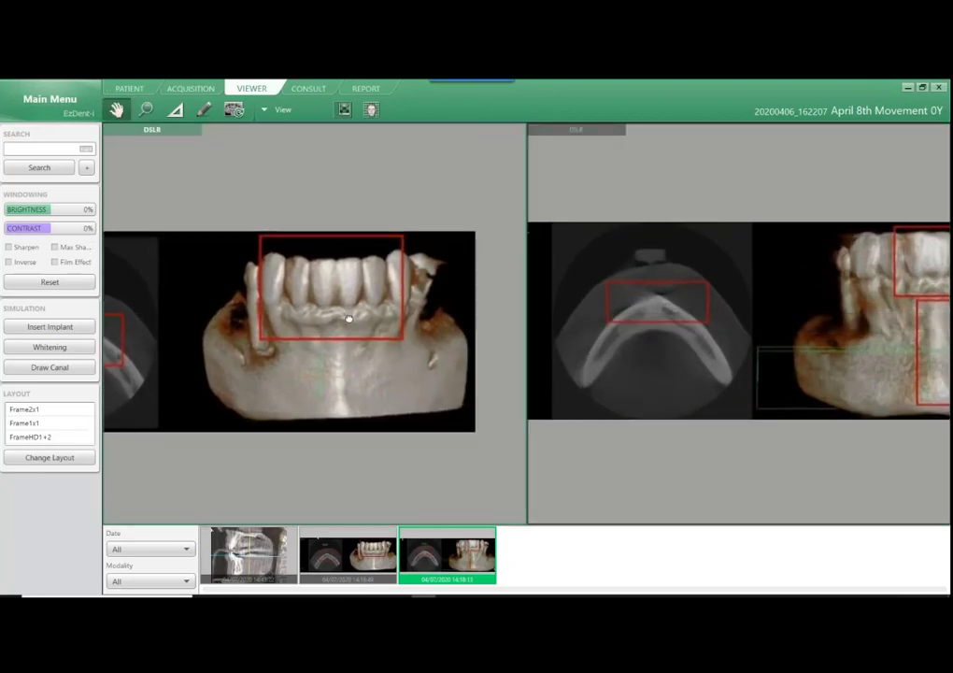
pyautogui.moveTo(733, 350); pyautogui.dragTo(512, 366)
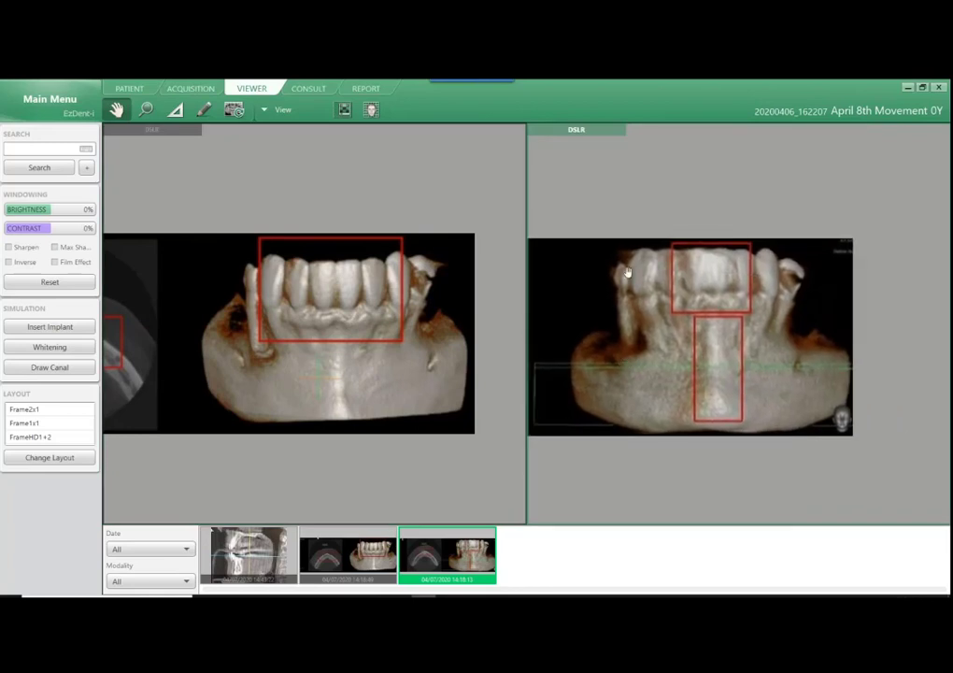
pyautogui.rightClick(617, 204)
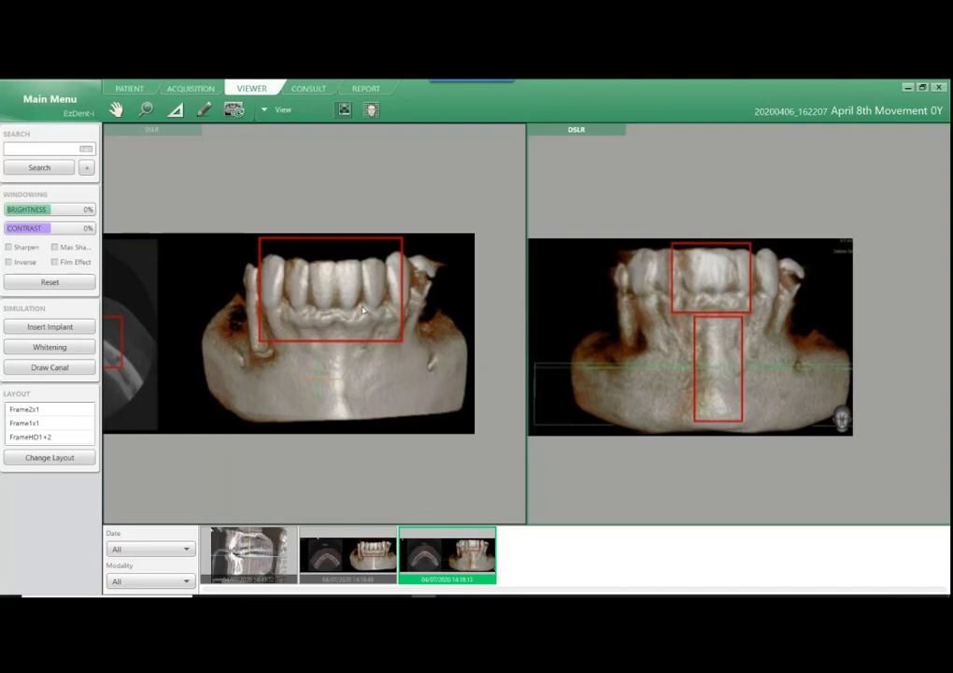
# Step: Bring the axial slices of both images into view and enlarge them to compare the boxed front part of the mandible
pyautogui.click(116, 110)
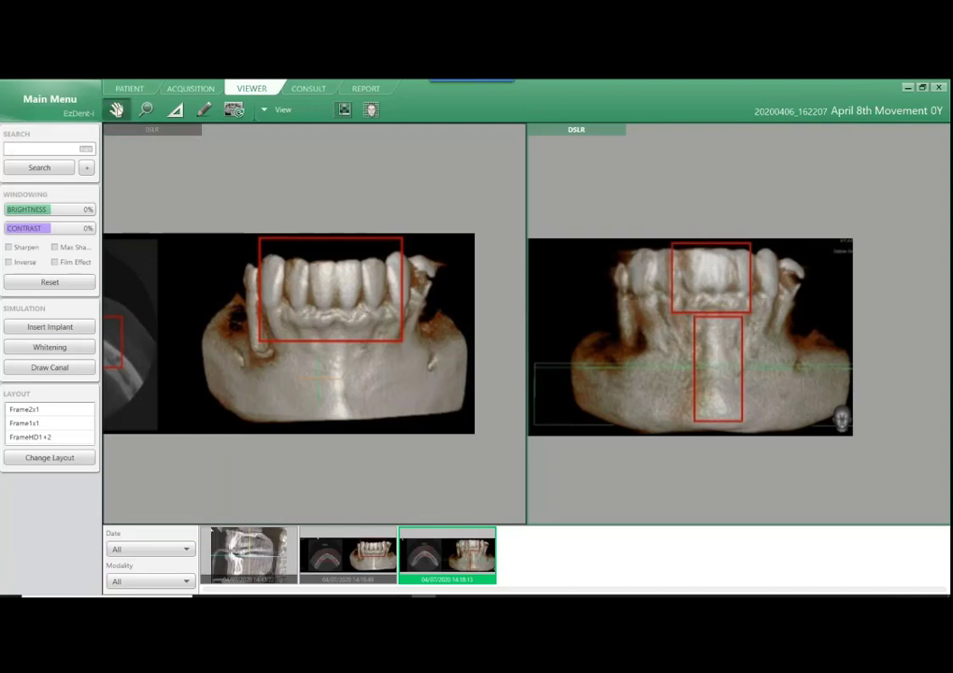
pyautogui.moveTo(211, 359); pyautogui.dragTo(376, 377)
pyautogui.moveTo(593, 366); pyautogui.dragTo(708, 378)
pyautogui.moveTo(636, 368); pyautogui.dragTo(709, 362)
pyautogui.click(145, 110)
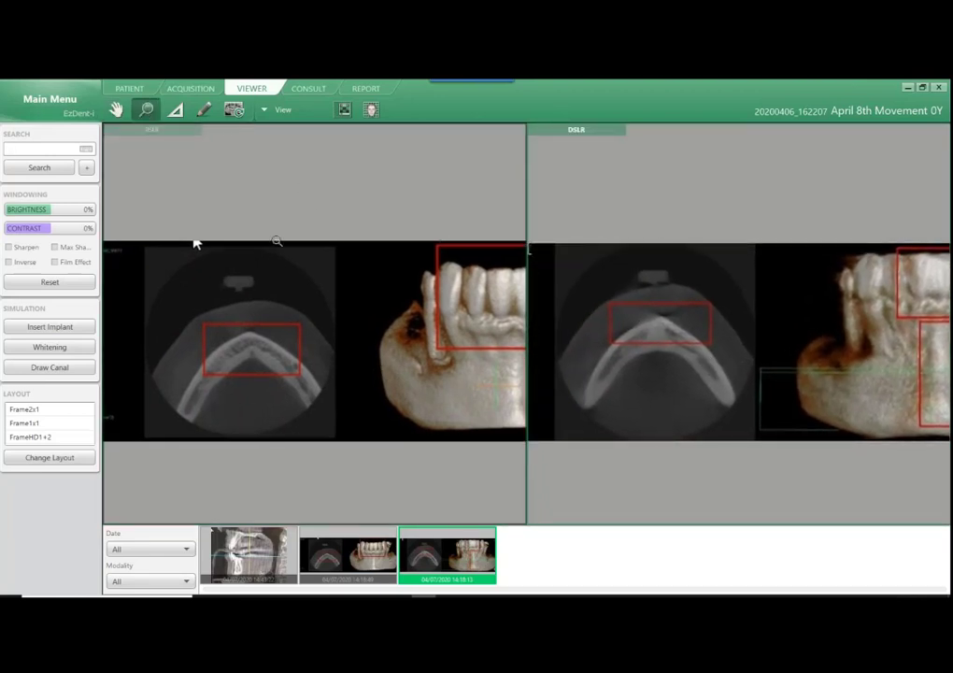
pyautogui.moveTo(363, 382); pyautogui.dragTo(368, 317)
pyautogui.moveTo(648, 351); pyautogui.dragTo(646, 215)
pyautogui.click(288, 199)
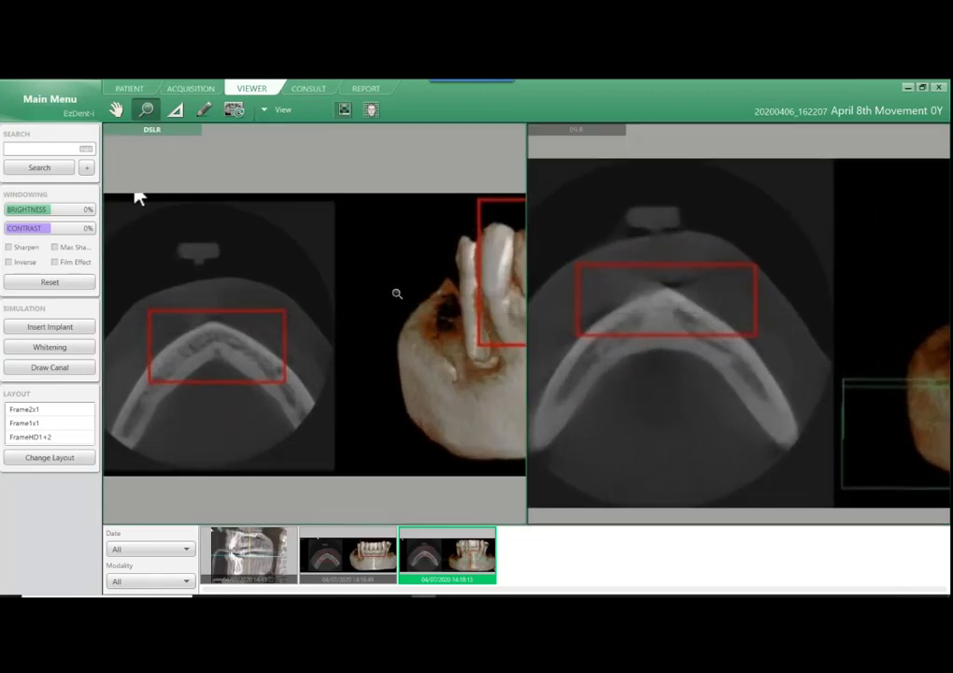
pyautogui.click(116, 109)
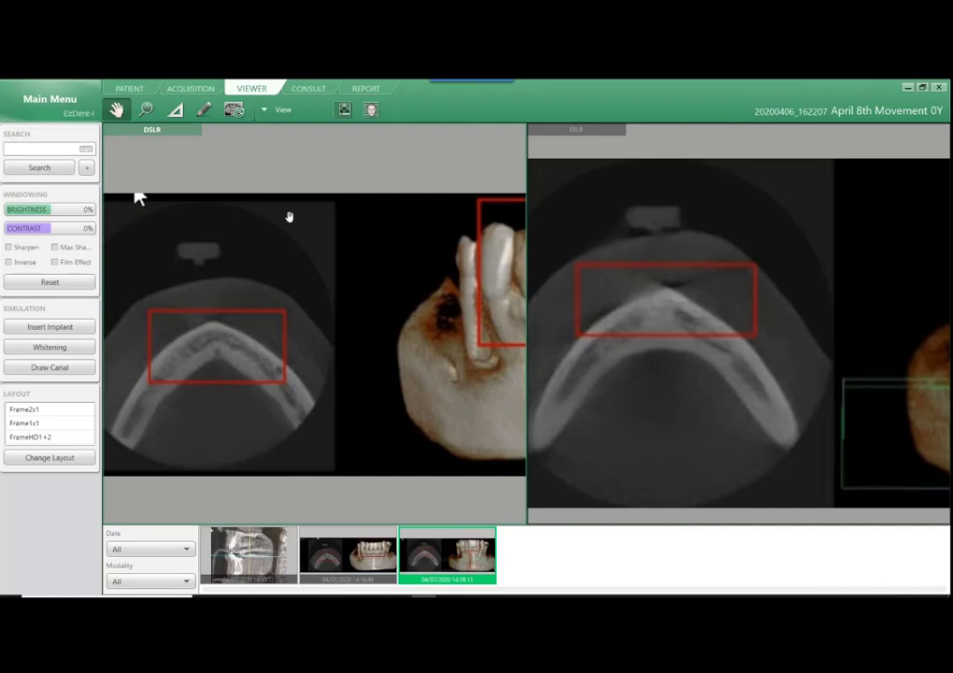
# Step: Change to the Frame1x1 layout and view the sagittal slice image, followed by the jaw image with the single box around the front teeth
pyautogui.click(28, 422)
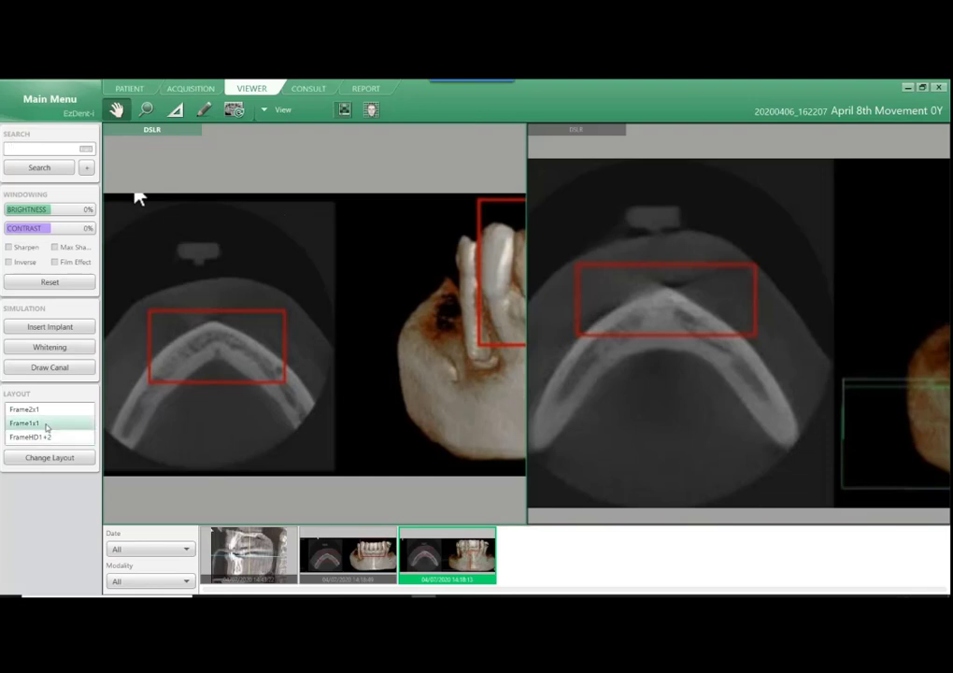
pyautogui.click(49, 457)
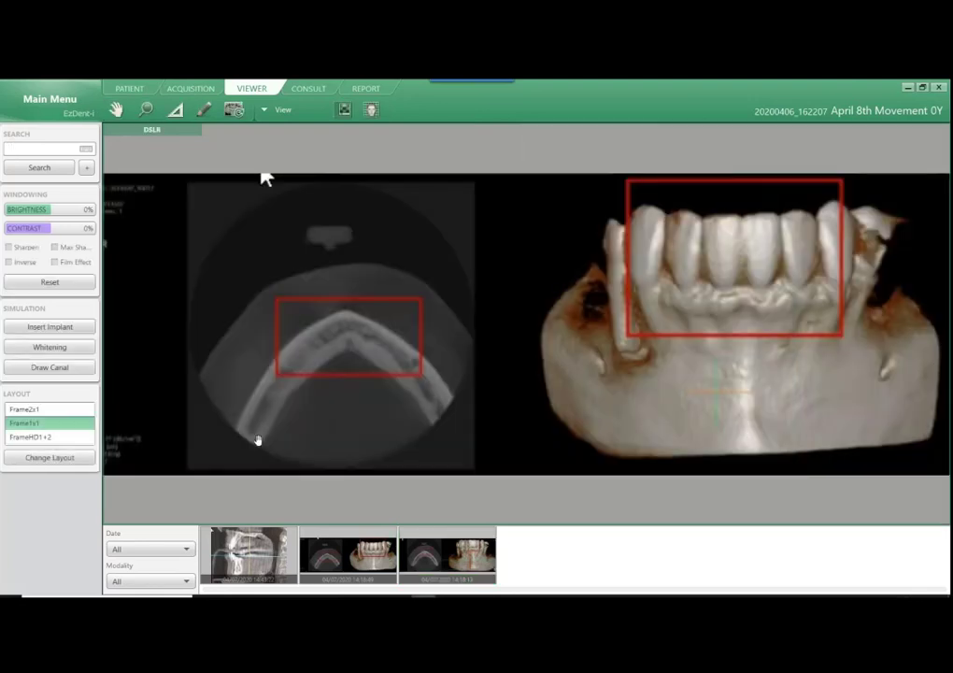
pyautogui.click(262, 550)
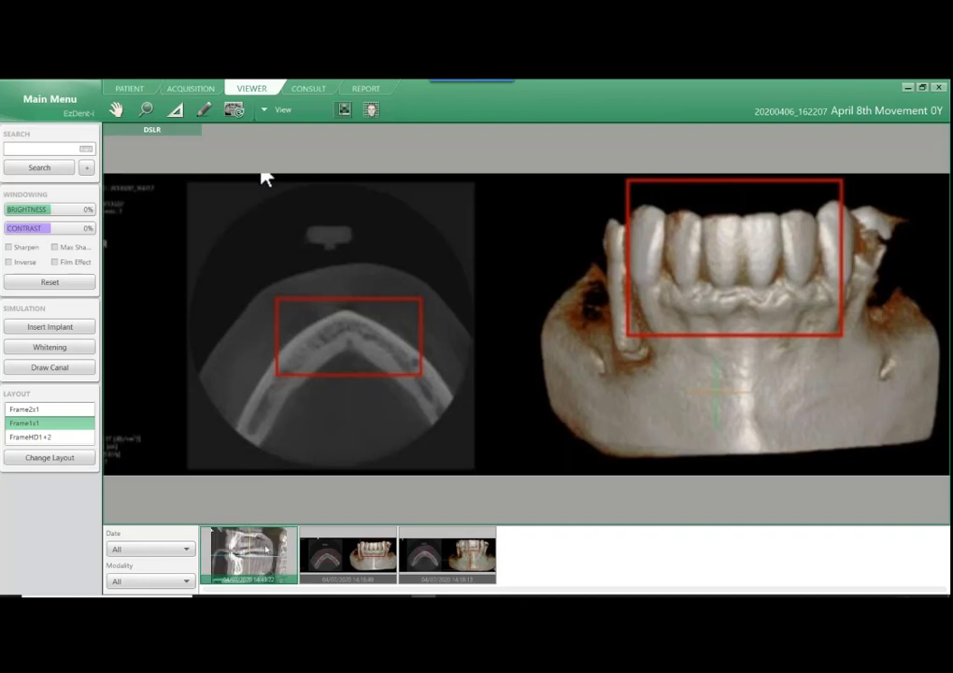
pyautogui.moveTo(266, 549); pyautogui.dragTo(347, 391)
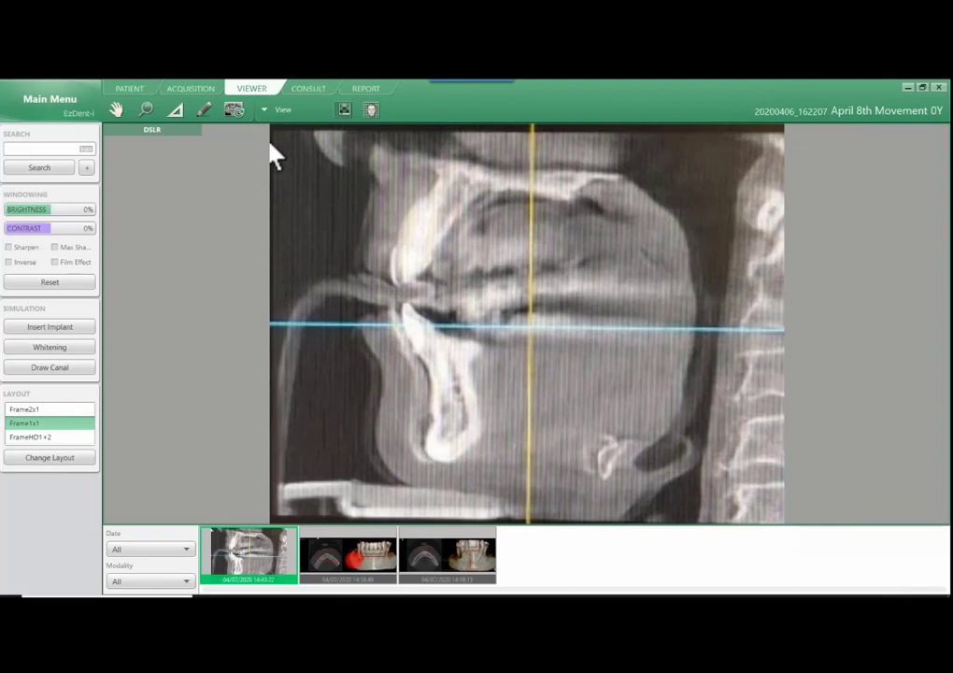
pyautogui.click(350, 558)
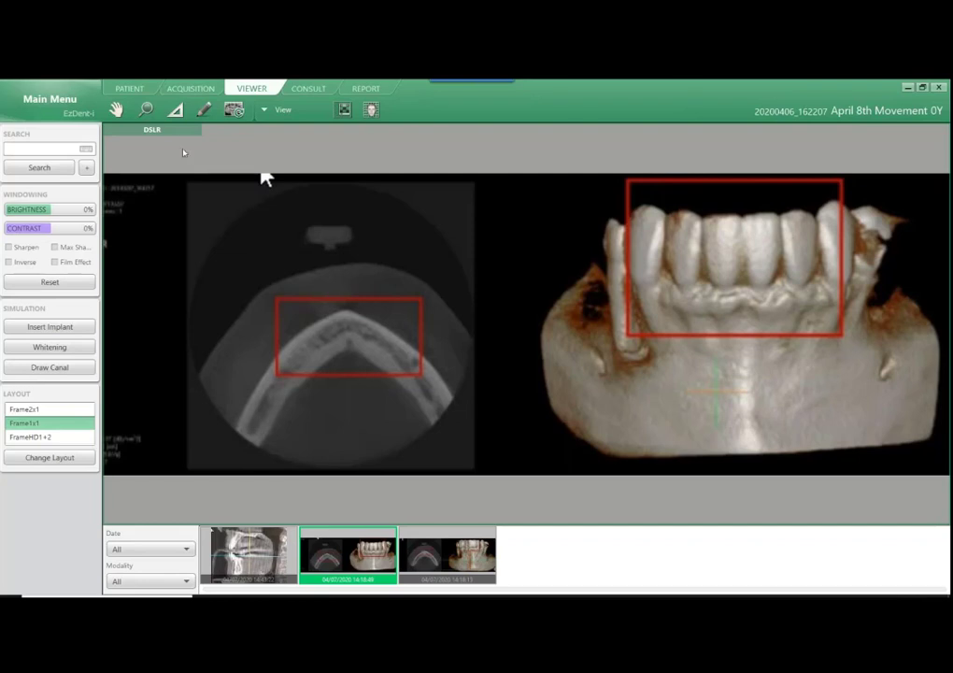
# Step: Open the G2 12x9 FOV April 8th Section Window case and view its two 120 x 90 mm field-of-view images and dark panoramic capture
pyautogui.click(129, 88)
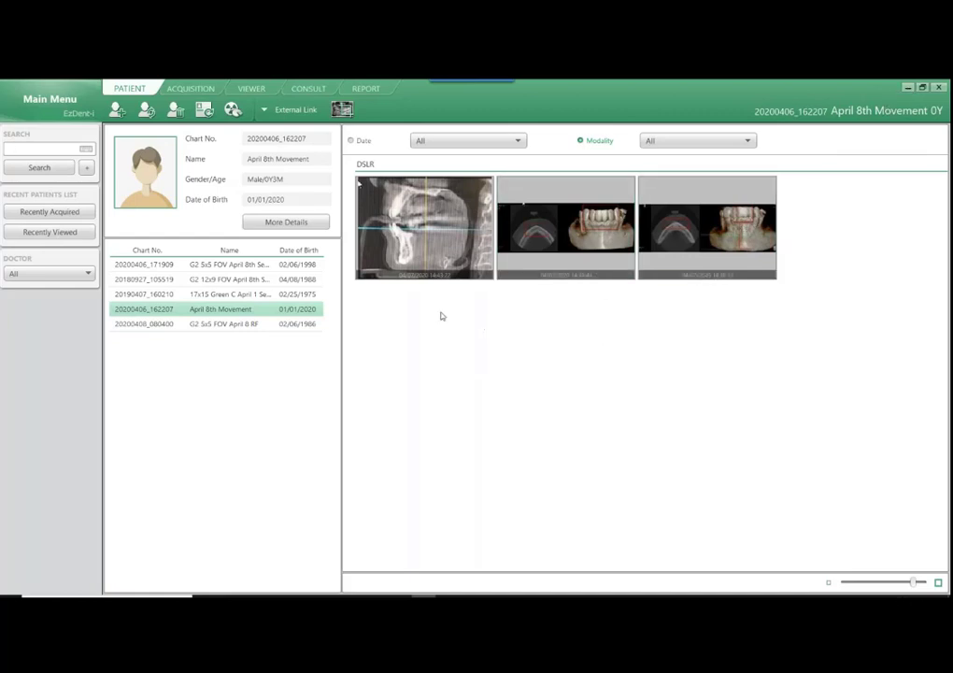
pyautogui.click(216, 282)
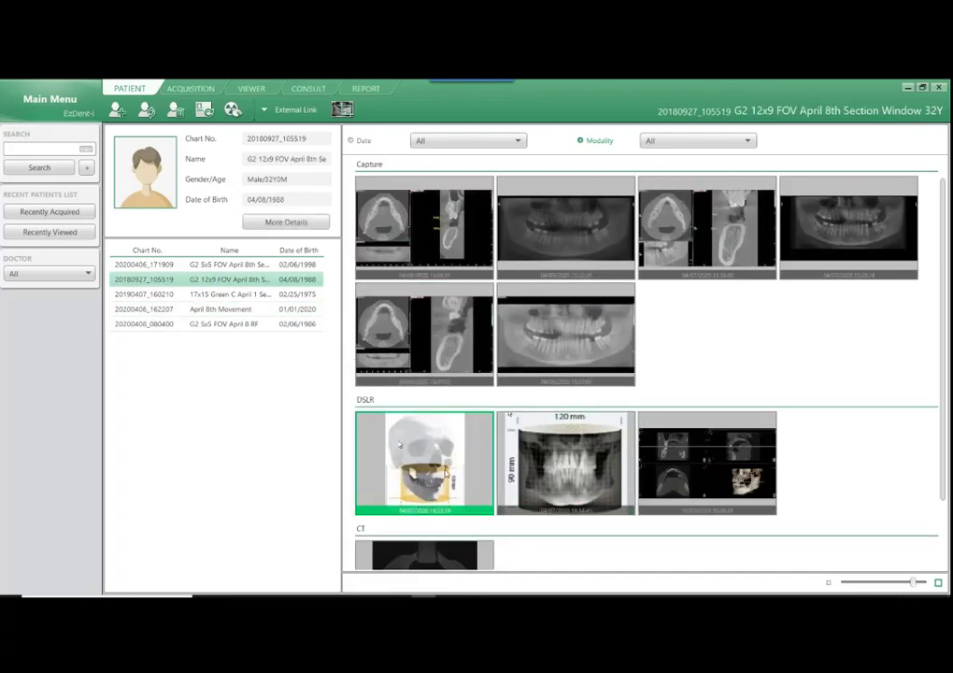
pyautogui.doubleClick(446, 478)
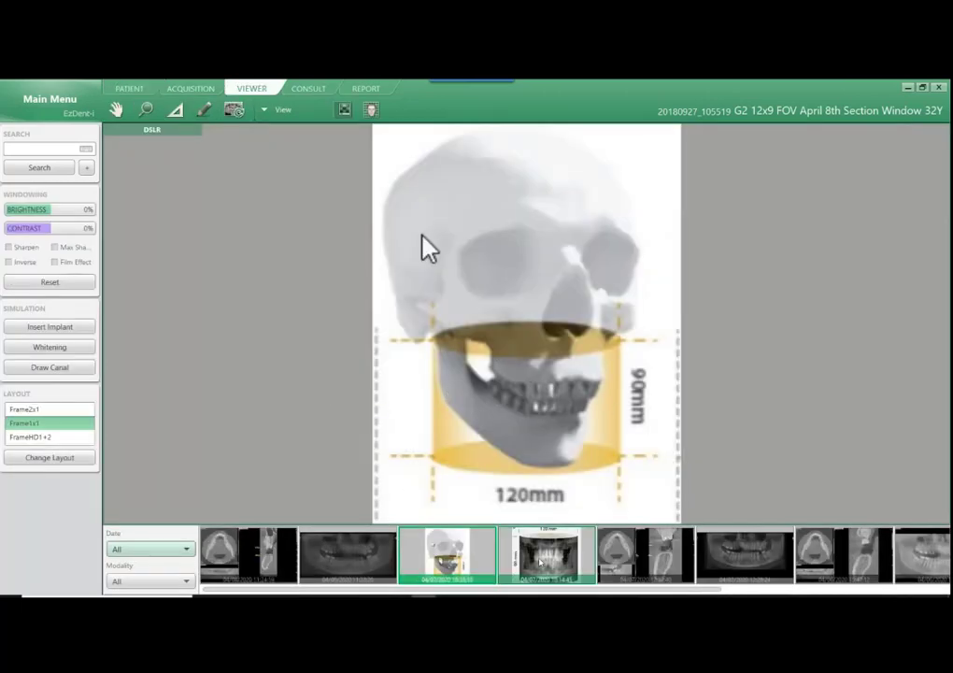
pyautogui.doubleClick(535, 553)
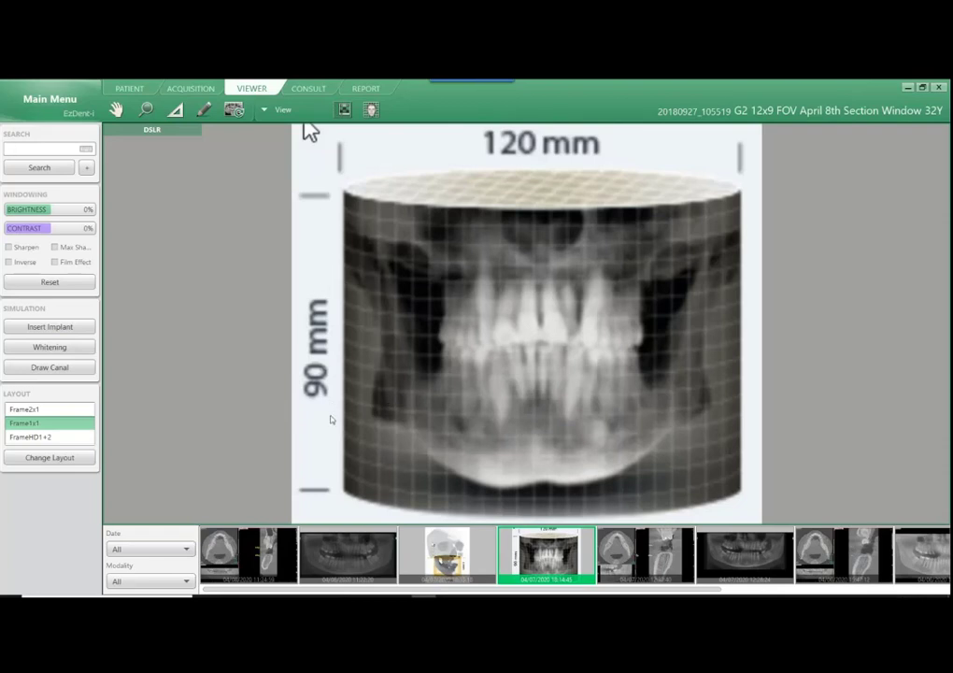
pyautogui.click(348, 553)
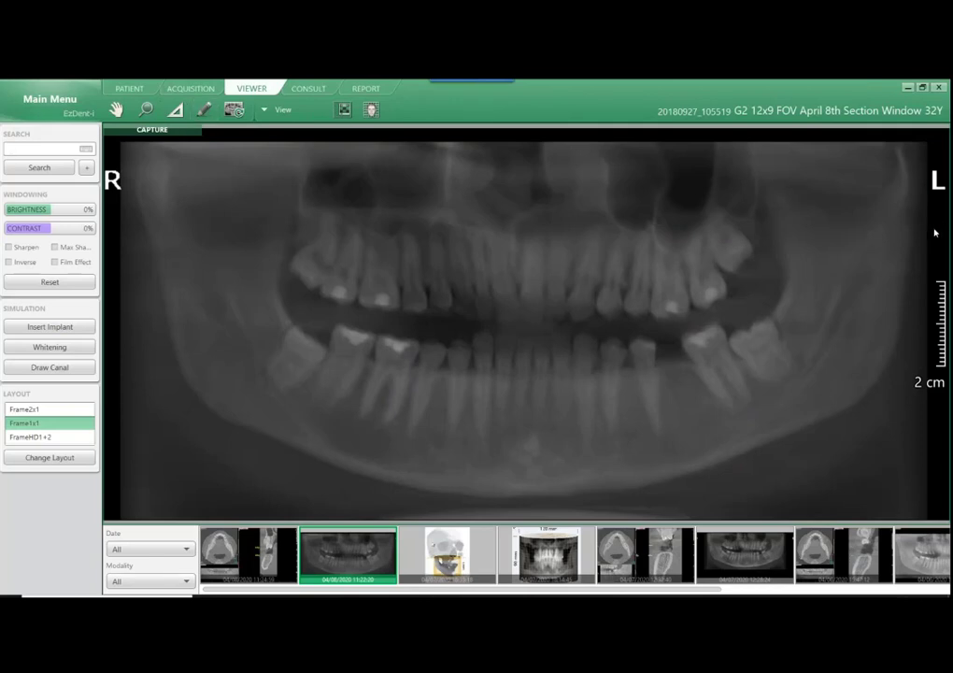
pyautogui.rightClick(878, 272)
pyautogui.click(874, 270)
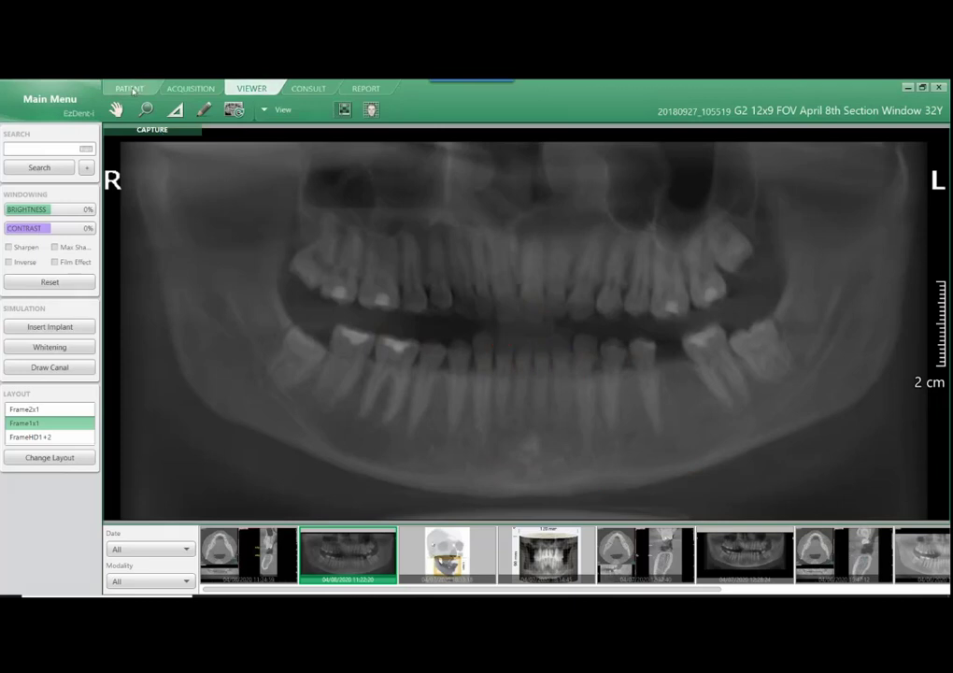
# Step: Open the 17x15 Green C April 1 Session 1 case and view its 170 x 150 mm skull diagram and panoramic image
pyautogui.click(131, 89)
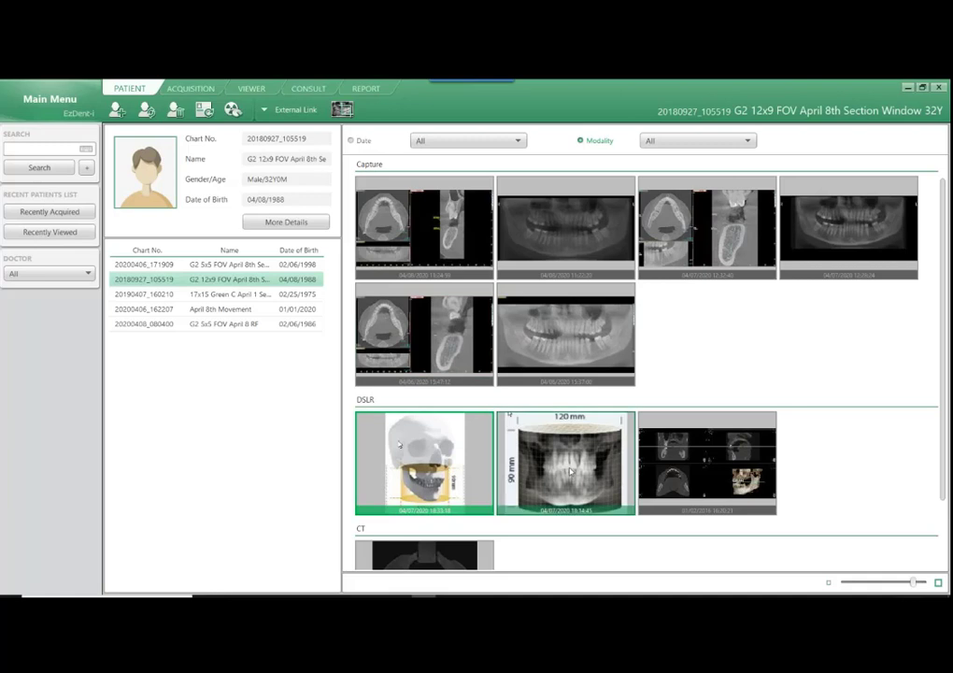
pyautogui.click(239, 295)
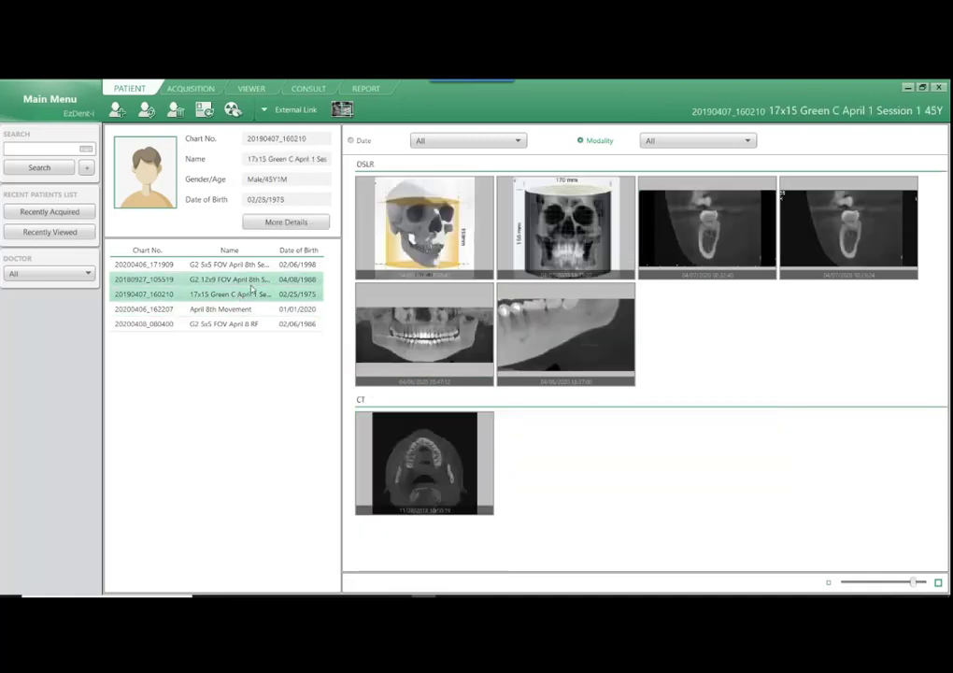
pyautogui.doubleClick(411, 239)
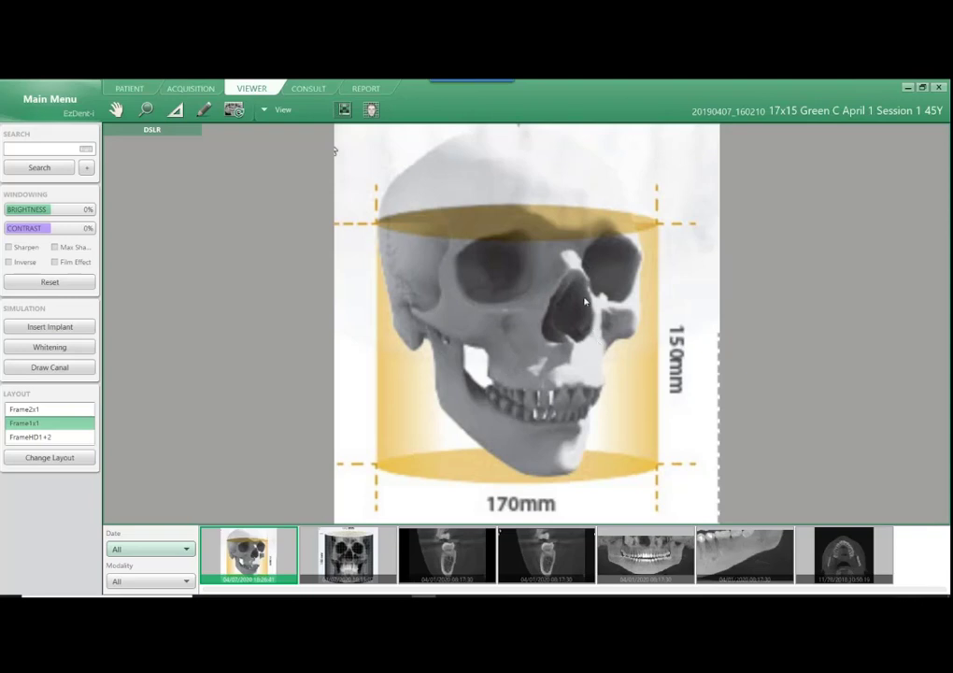
pyautogui.click(639, 559)
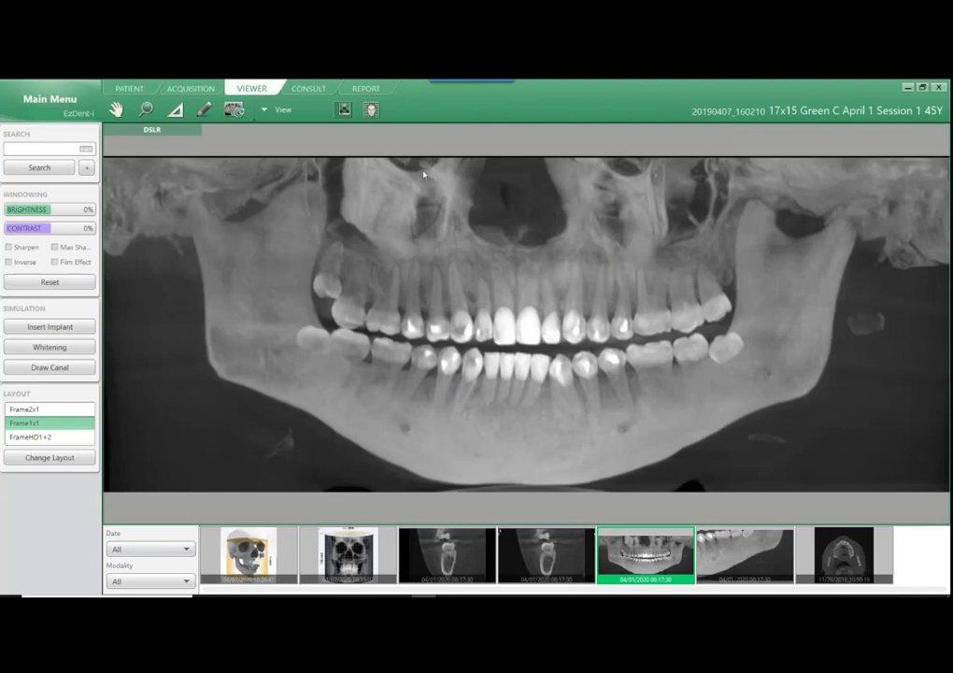
# Step: Return to the G2 12x9 FOV April 8th Section Window case and open its CT scan in Ez3D-i
pyautogui.click(129, 88)
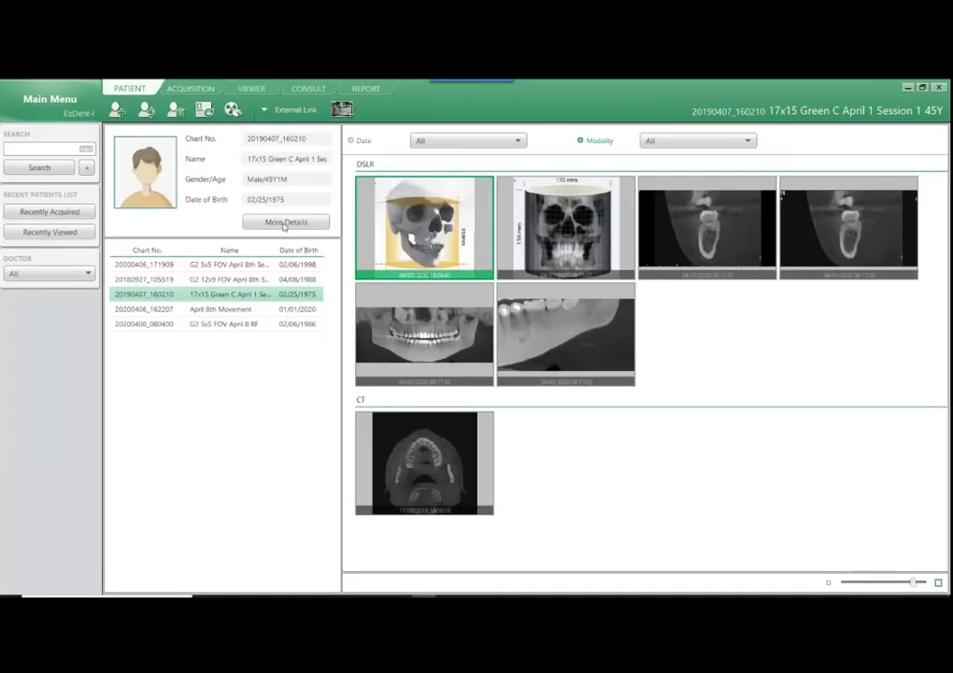
pyautogui.click(261, 279)
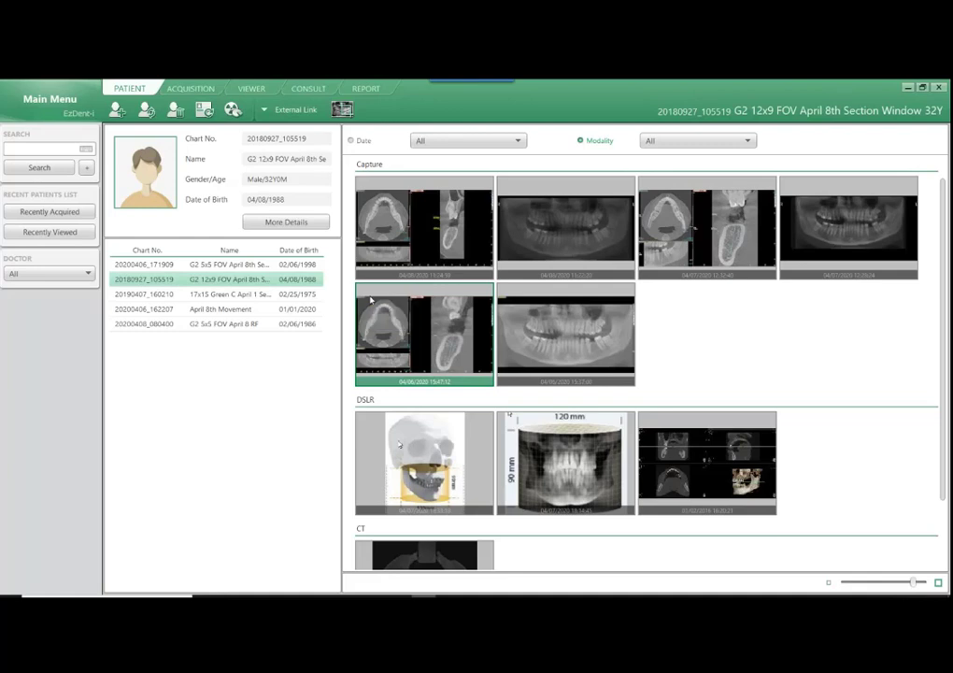
pyautogui.click(456, 462)
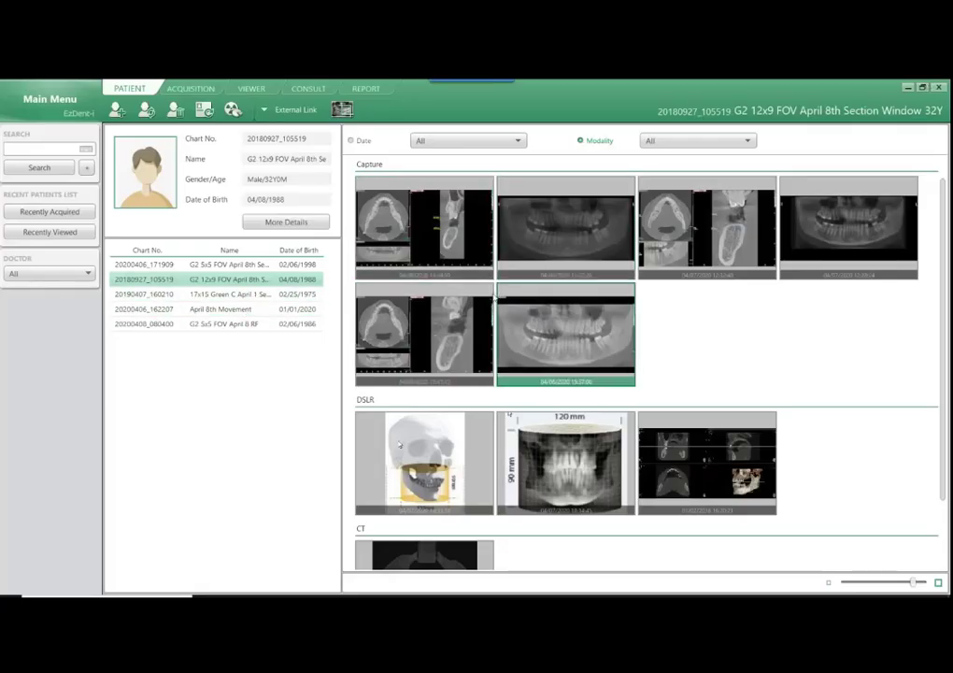
pyautogui.click(471, 439)
pyautogui.scroll(-1, 485, 392)
pyautogui.scroll(1, 481, 392)
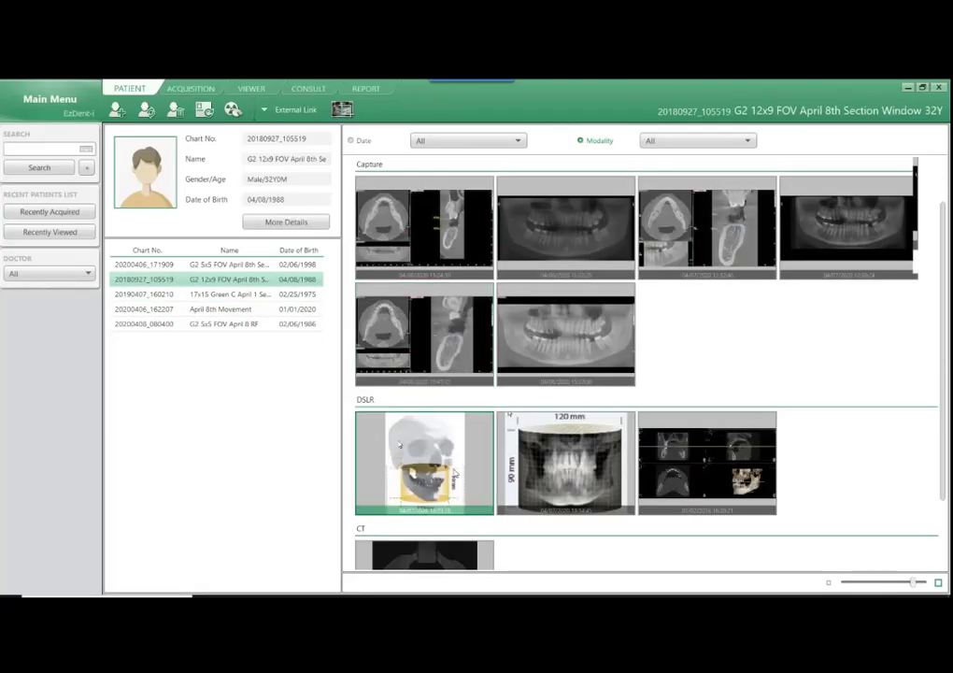
pyautogui.scroll(-2, 449, 481)
pyautogui.doubleClick(439, 489)
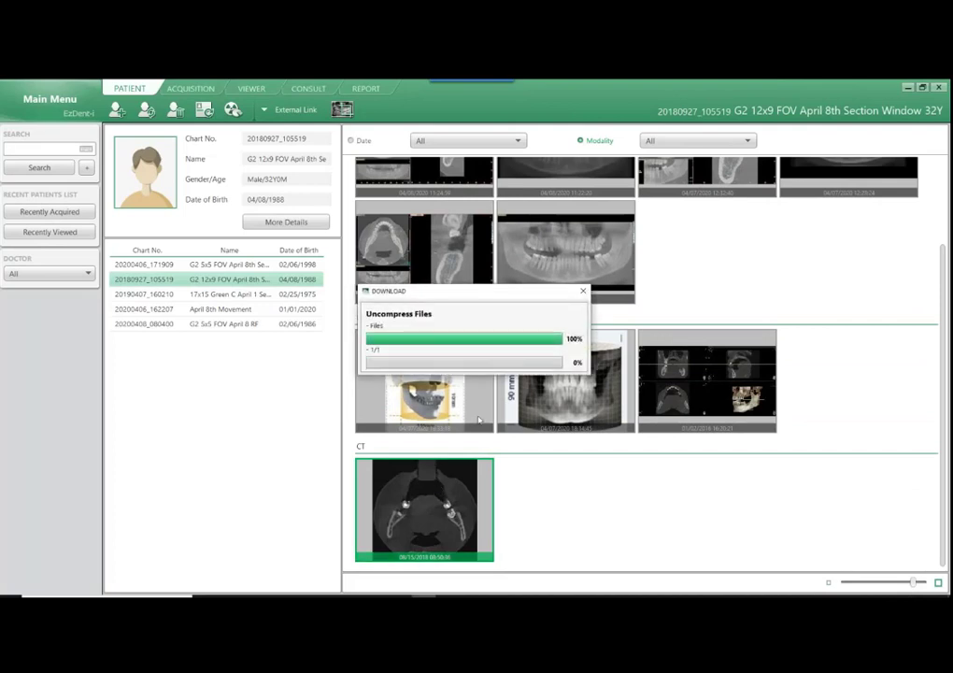
pyautogui.moveTo(542, 291); pyautogui.dragTo(565, 502)
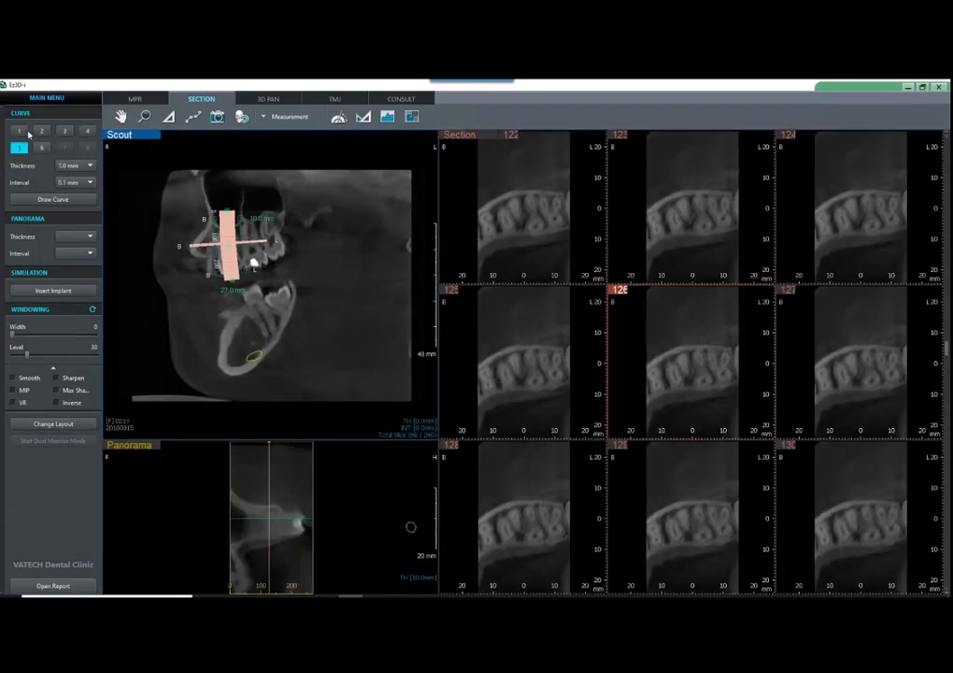
# Step: View the sections of curves 1 and 2, enlarge curve 2's panorama to full view, and restore the section layout
pyautogui.click(19, 132)
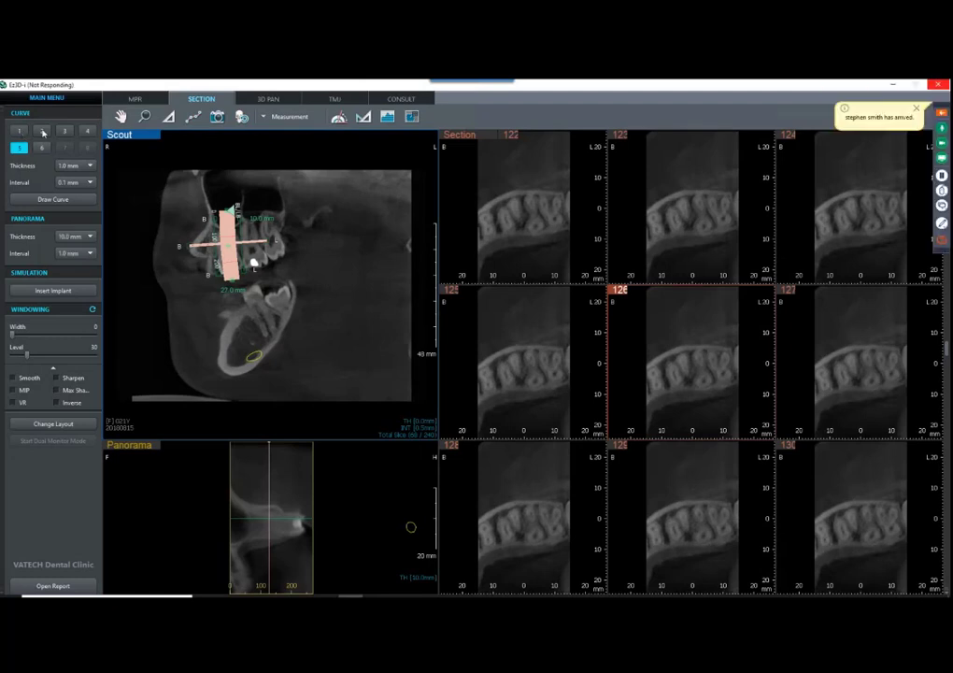
pyautogui.click(42, 131)
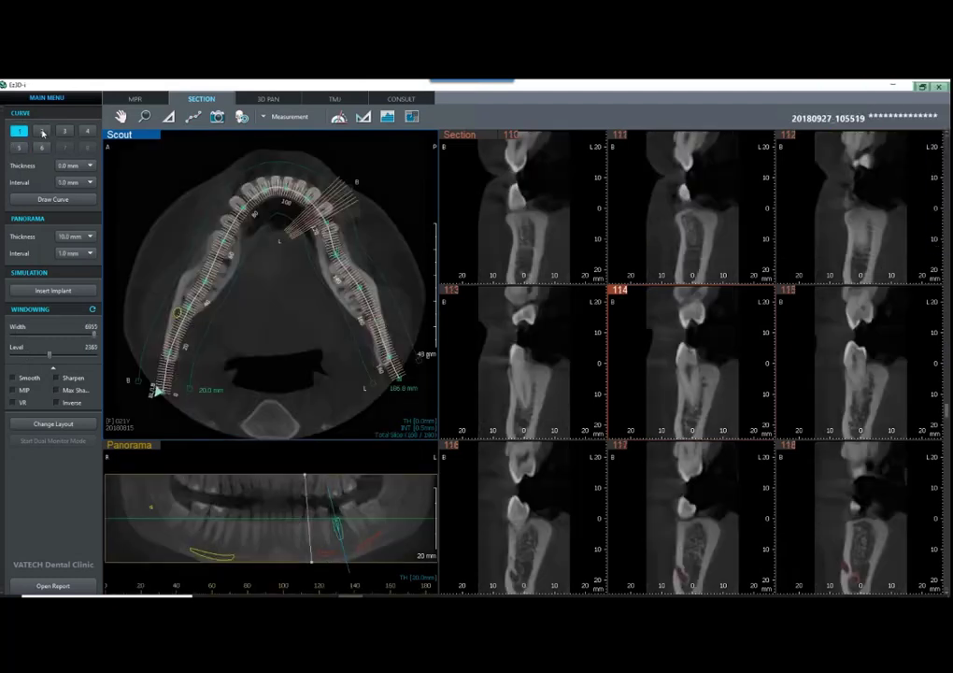
pyautogui.doubleClick(144, 455)
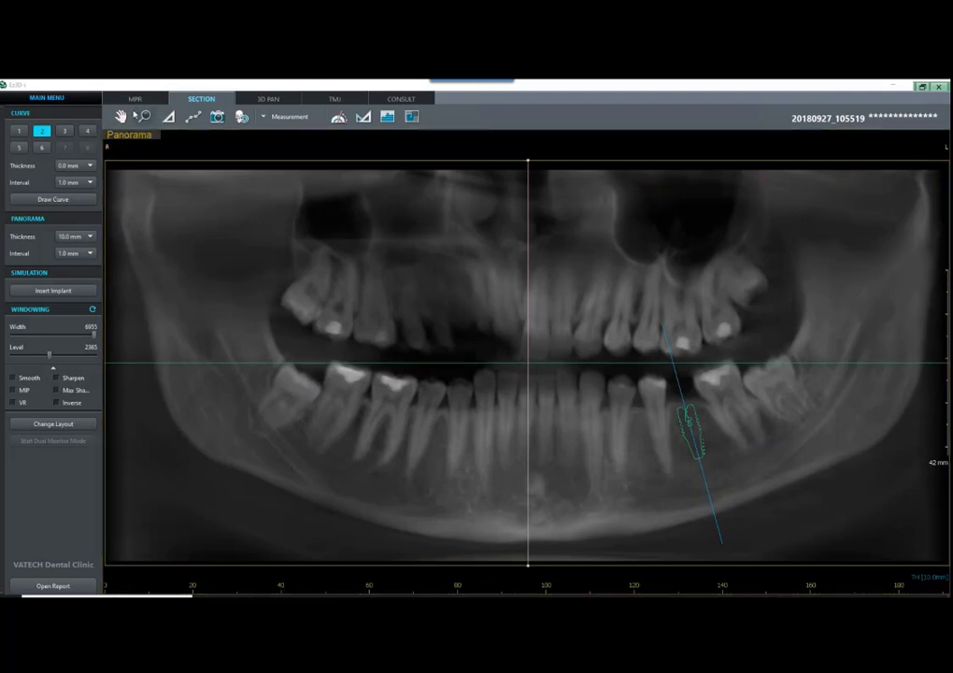
pyautogui.doubleClick(137, 140)
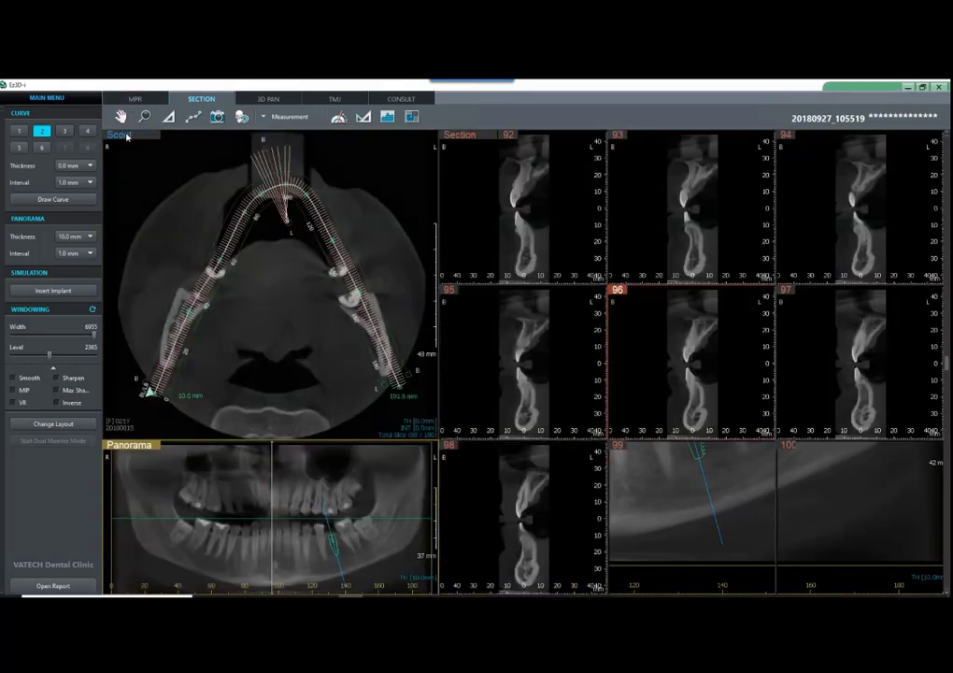
# Step: Draw a section curve about 185 mm long on the scout along the dental arch, from the patient's left end to the right end
pyautogui.click(66, 201)
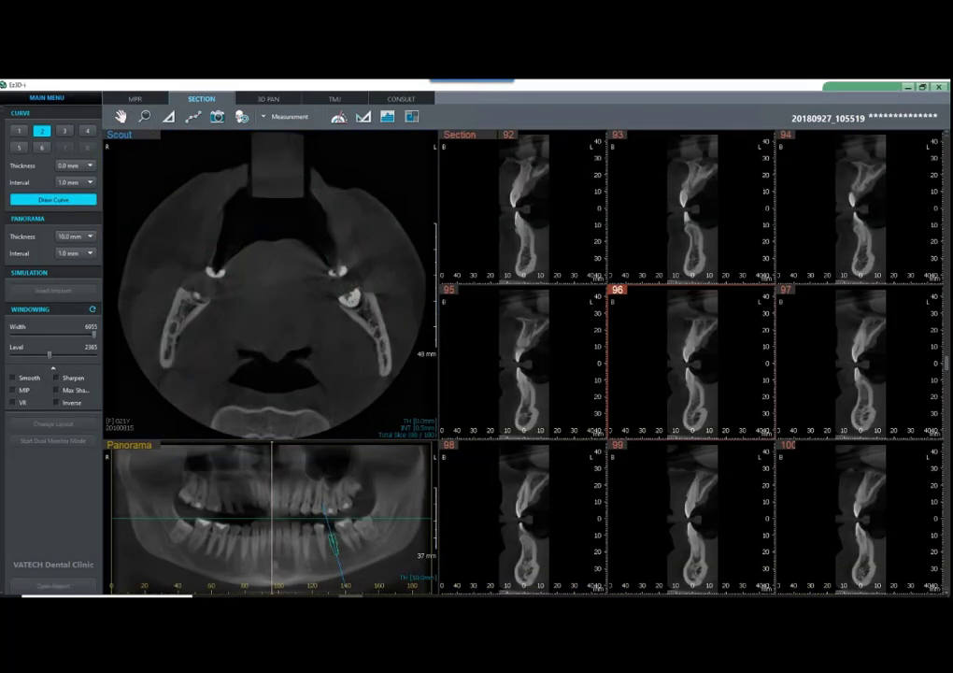
pyautogui.click(386, 407)
pyautogui.click(383, 350)
pyautogui.click(339, 278)
pyautogui.click(302, 221)
pyautogui.click(255, 200)
pyautogui.click(218, 246)
pyautogui.click(191, 296)
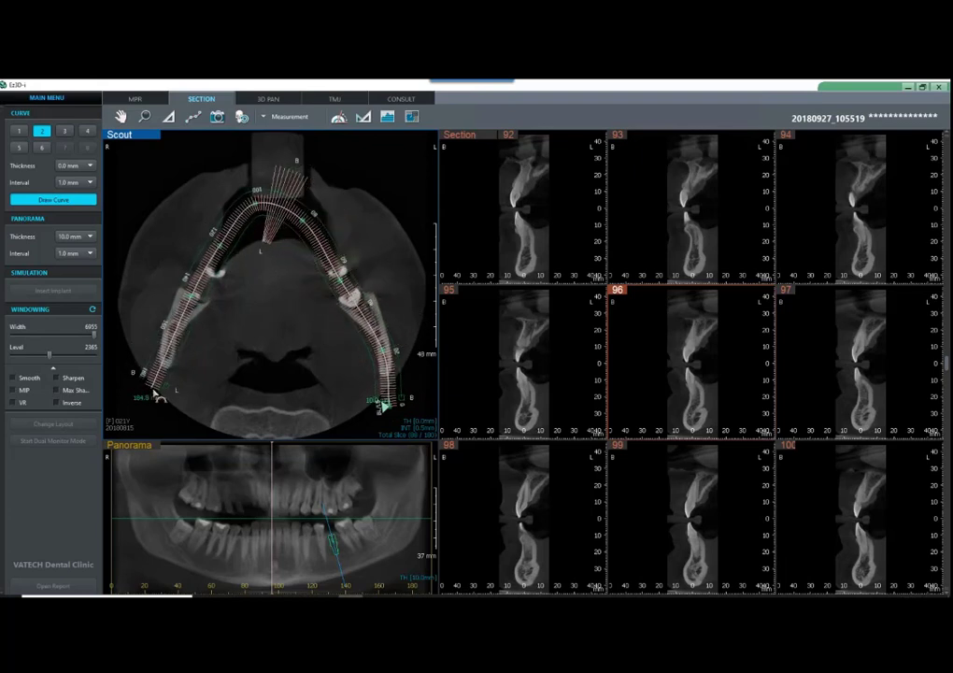
pyautogui.doubleClick(156, 393)
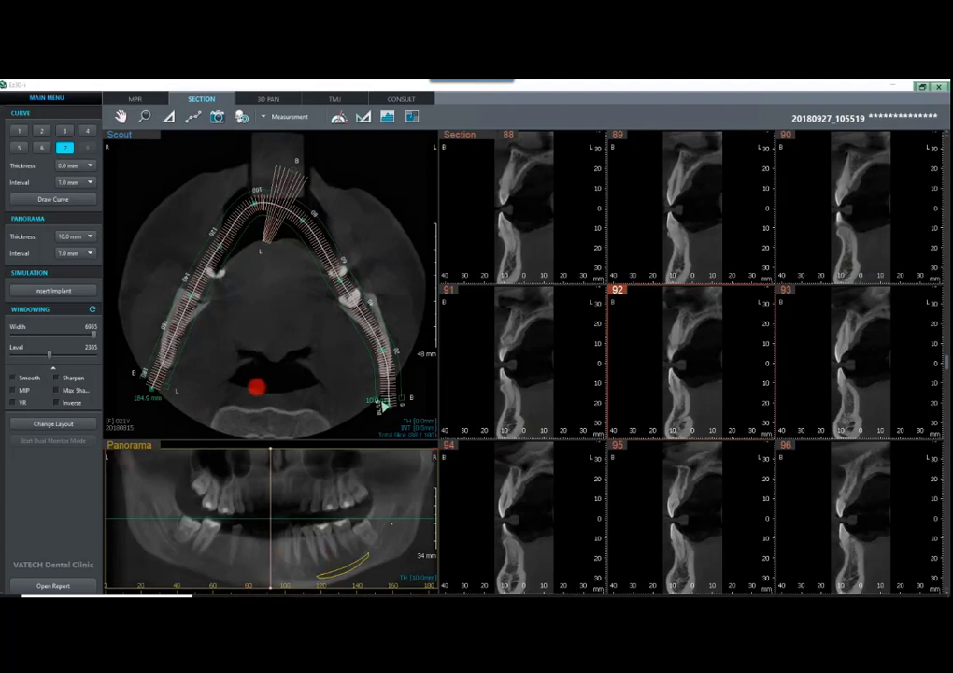
# Step: View the sections of curve 2, check the MPR view, and return to the sections to compare curves 1 and 3
pyautogui.click(42, 131)
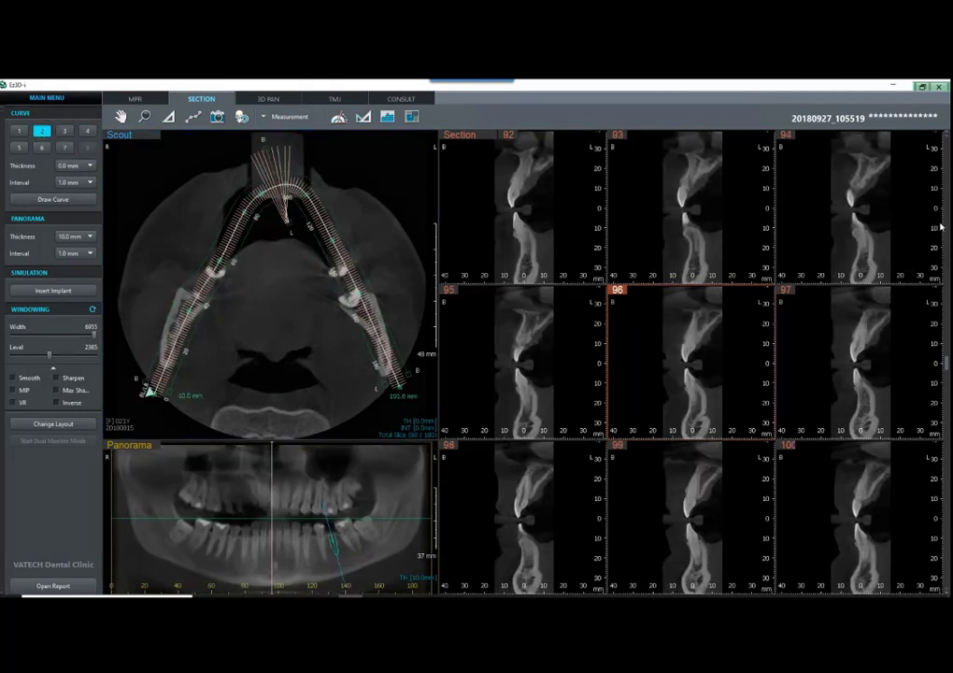
pyautogui.click(888, 270)
pyautogui.click(877, 271)
pyautogui.click(136, 99)
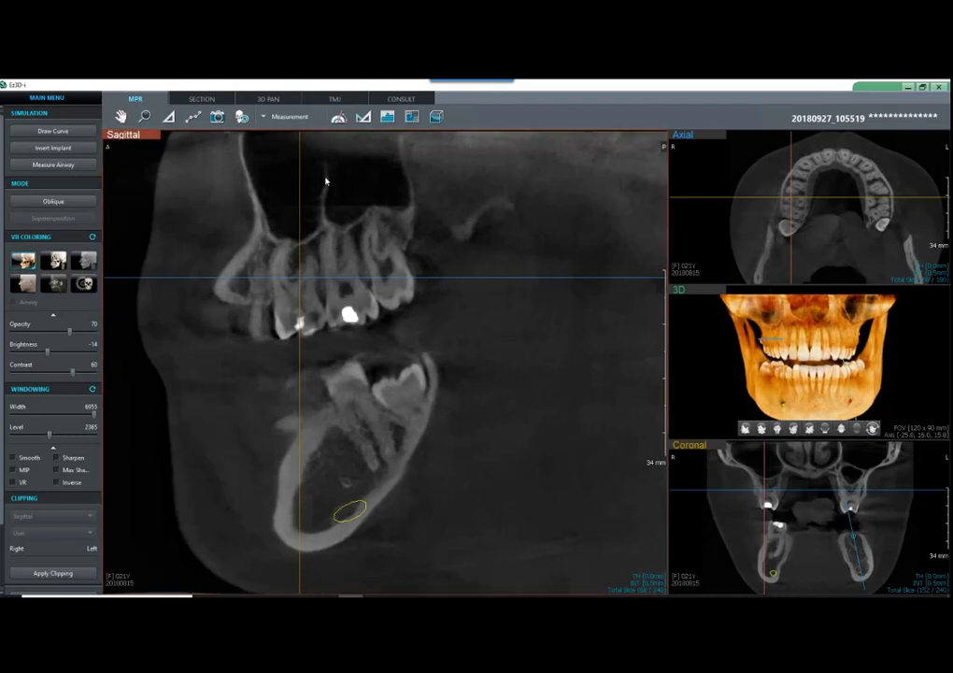
pyautogui.click(201, 99)
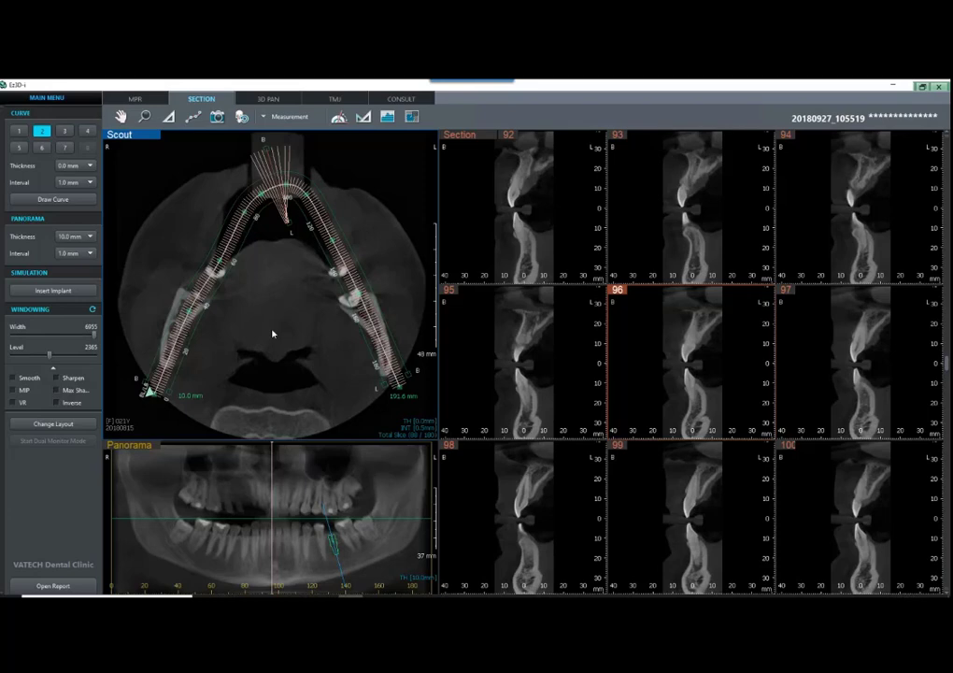
pyautogui.click(19, 132)
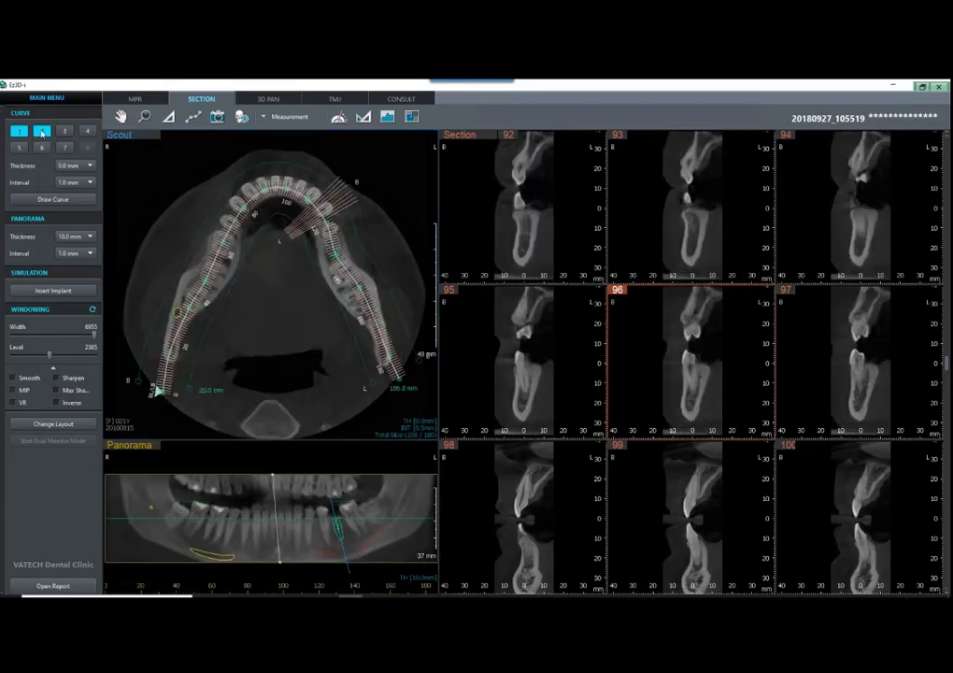
pyautogui.click(63, 132)
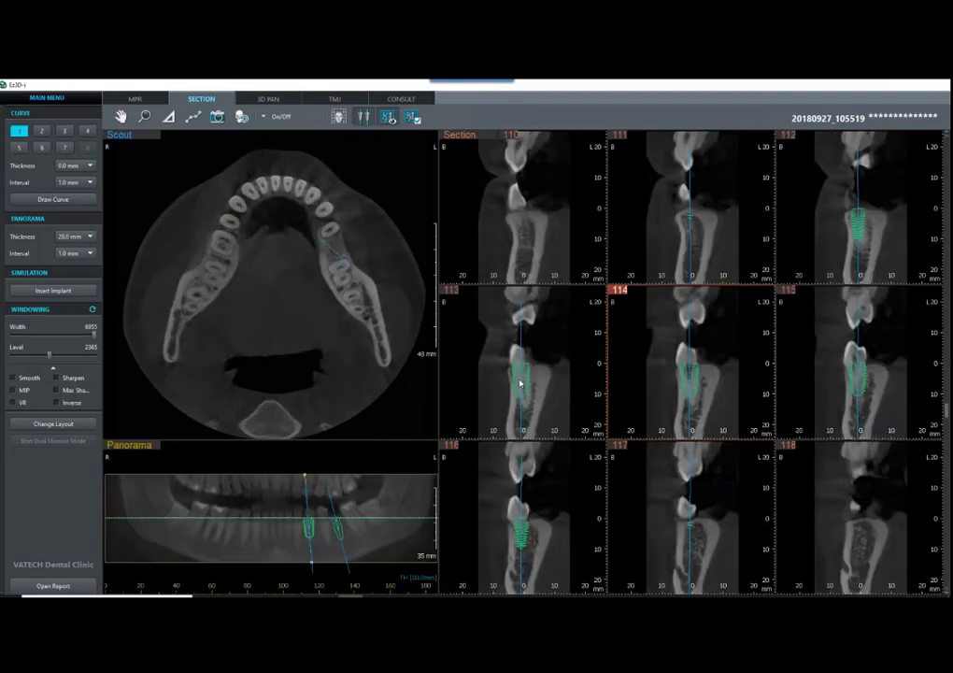
# Step: Enlarge curve 1's scout image to full view
pyautogui.rightClick(520, 383)
pyautogui.click(550, 353)
pyautogui.doubleClick(132, 137)
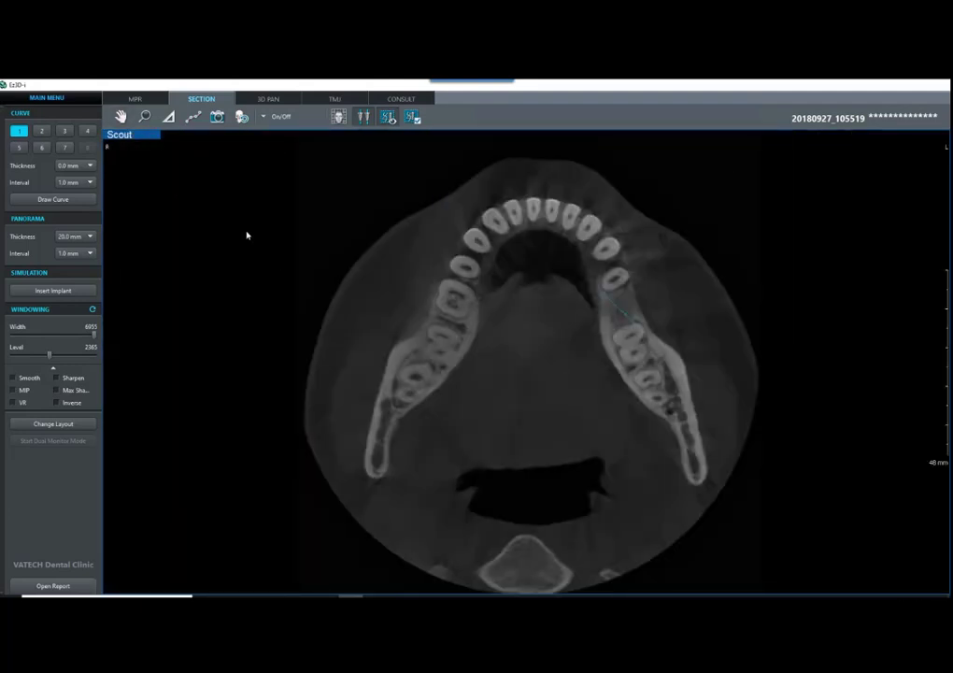
pyautogui.click(86, 198)
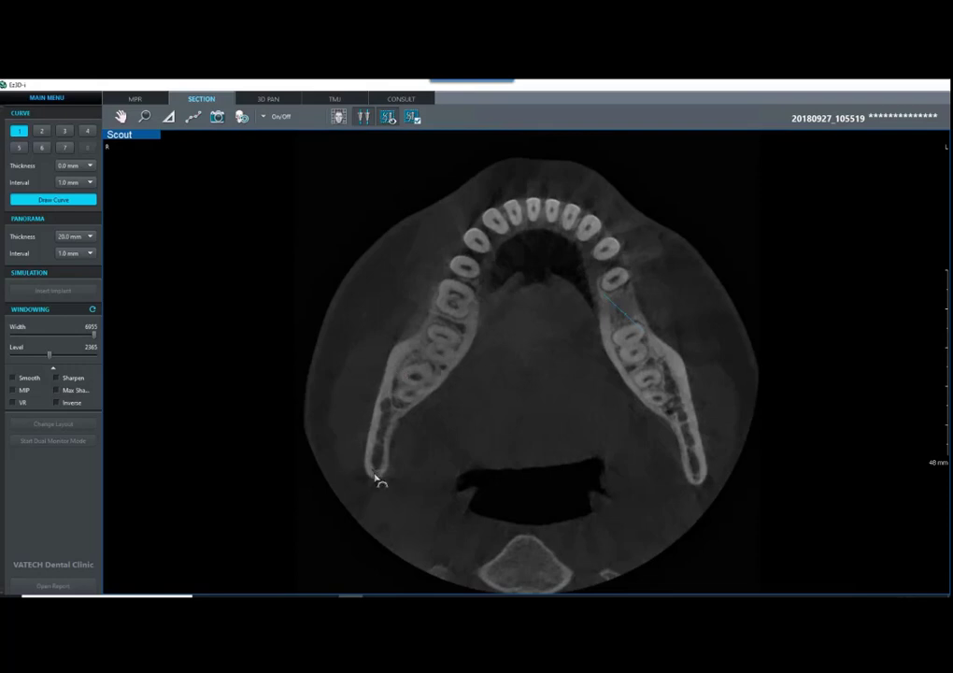
pyautogui.moveTo(379, 474); pyautogui.dragTo(455, 297)
pyautogui.click(455, 297)
pyautogui.click(485, 232)
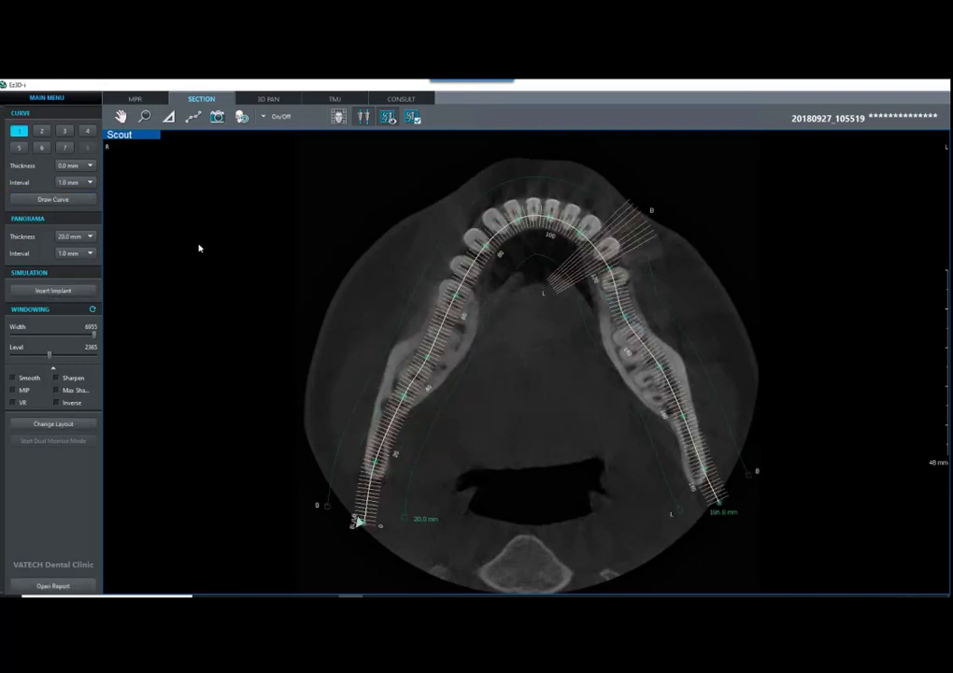
pyautogui.click(93, 202)
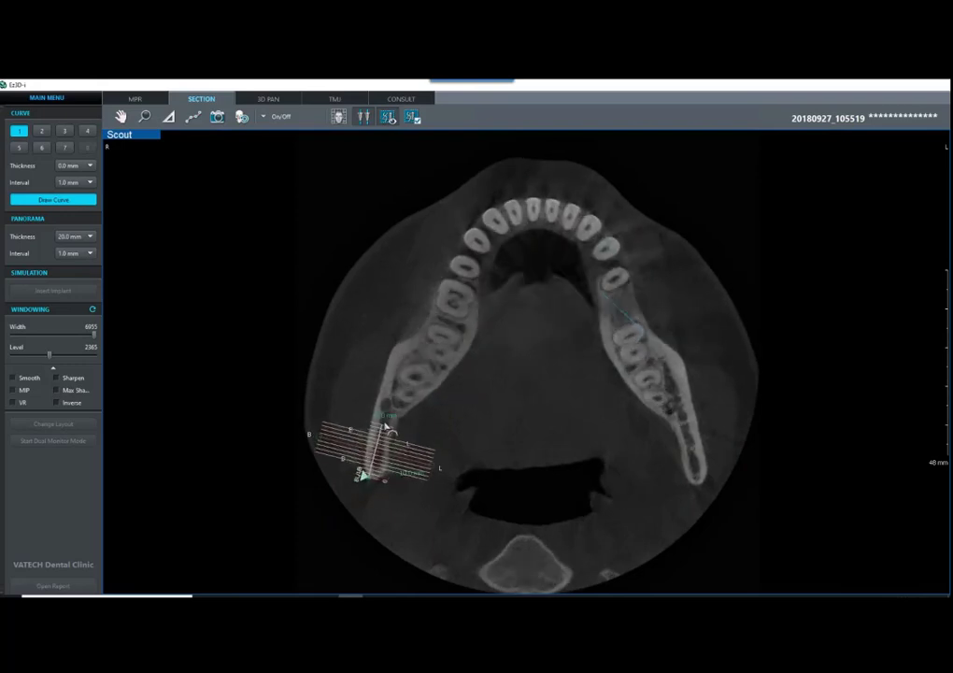
pyautogui.click(397, 406)
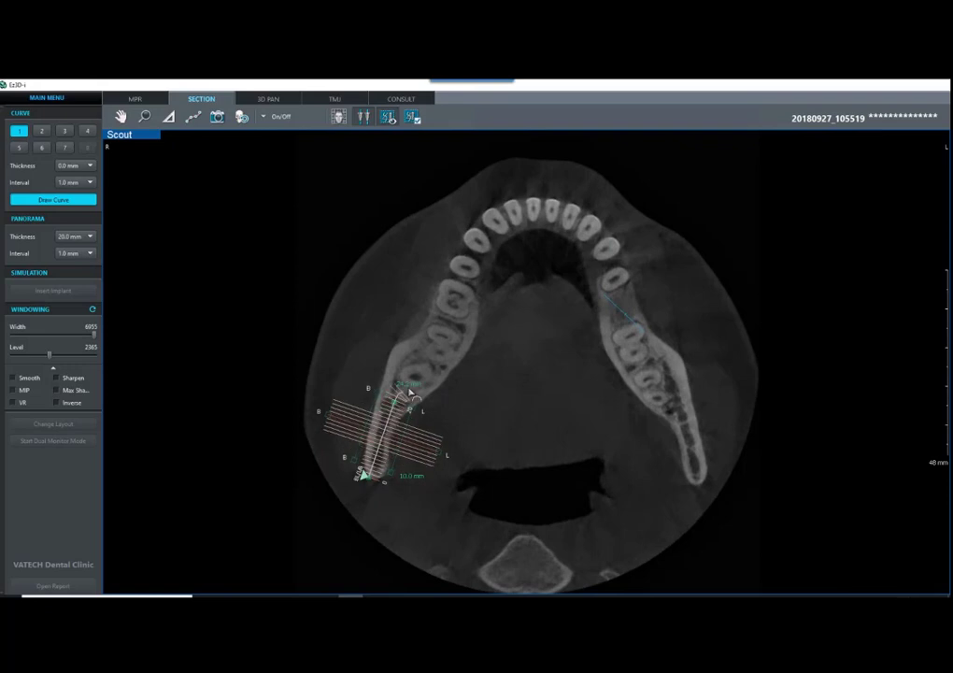
pyautogui.click(440, 331)
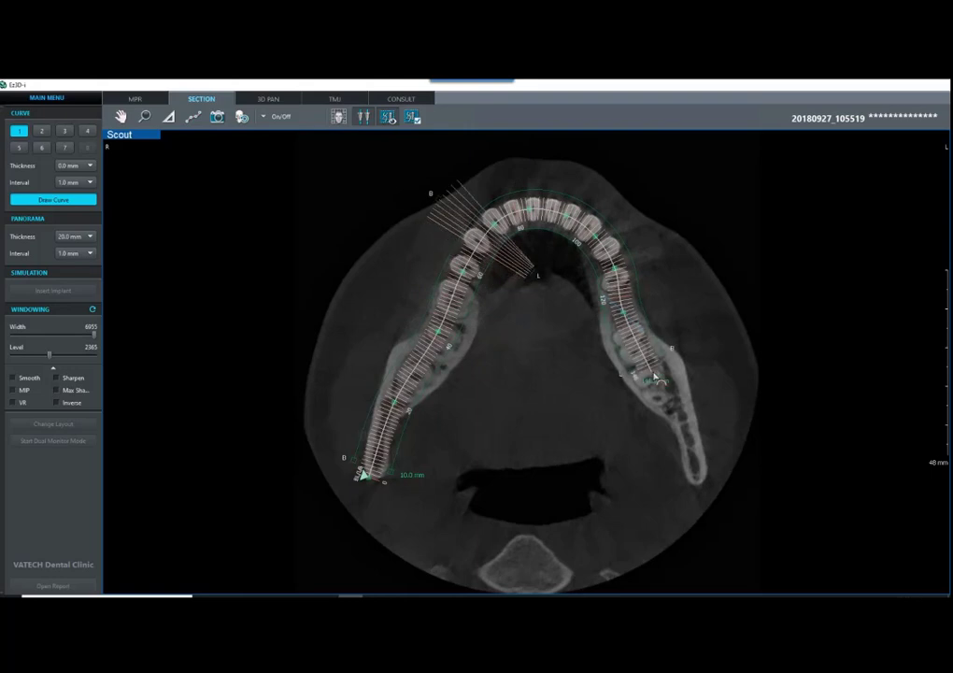
pyautogui.doubleClick(699, 460)
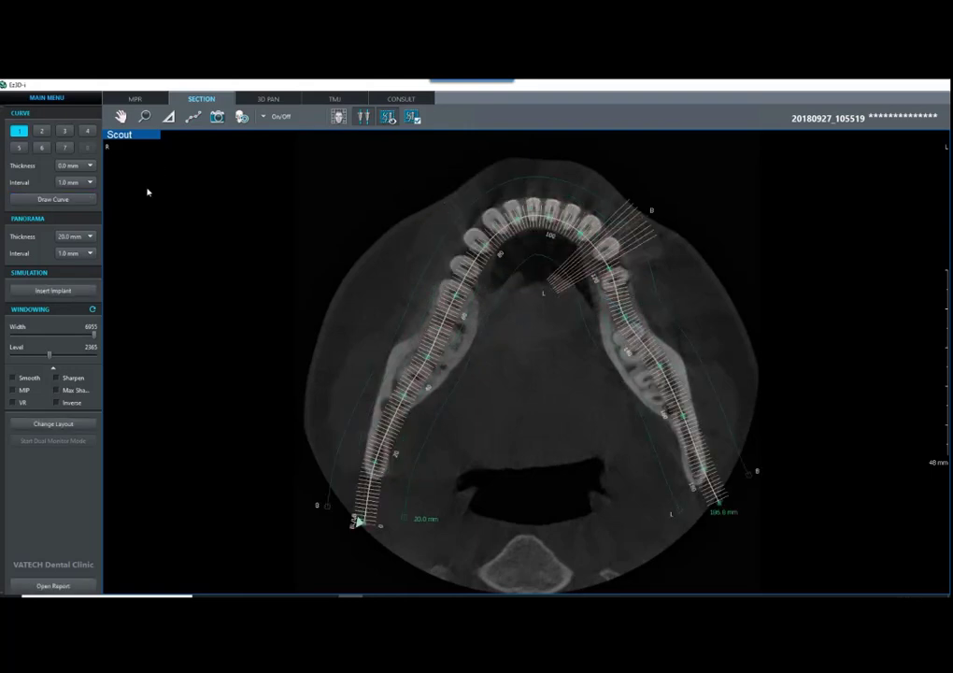
# Step: Draw a curve with closely spaced points along the lower teeth, starting at the patient's right end, up to the 30-point limit
pyautogui.click(91, 200)
pyautogui.click(372, 458)
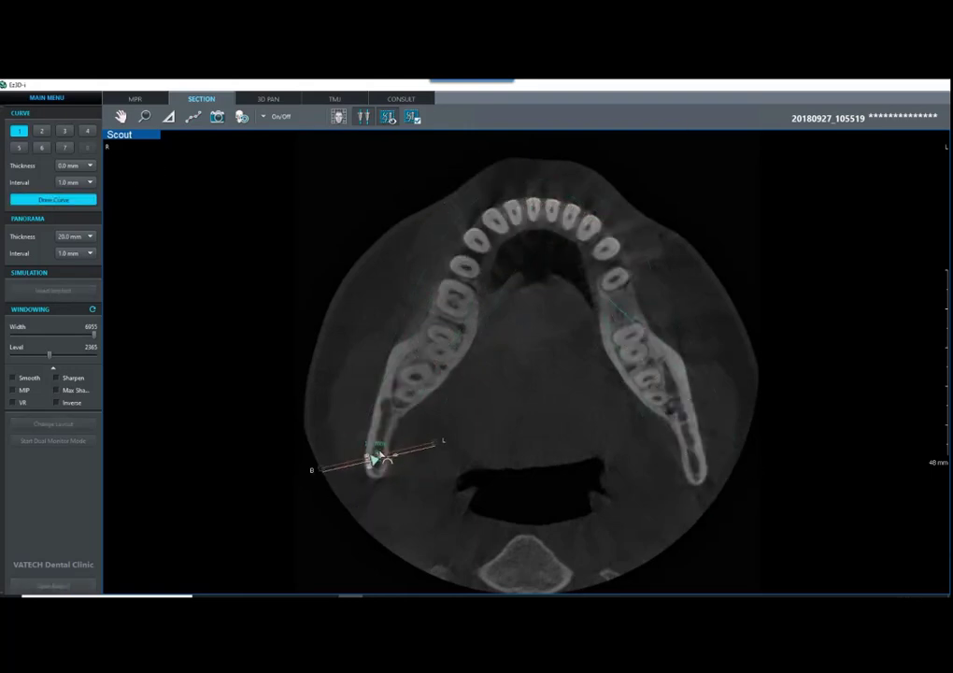
pyautogui.click(393, 419)
pyautogui.click(405, 401)
pyautogui.click(415, 381)
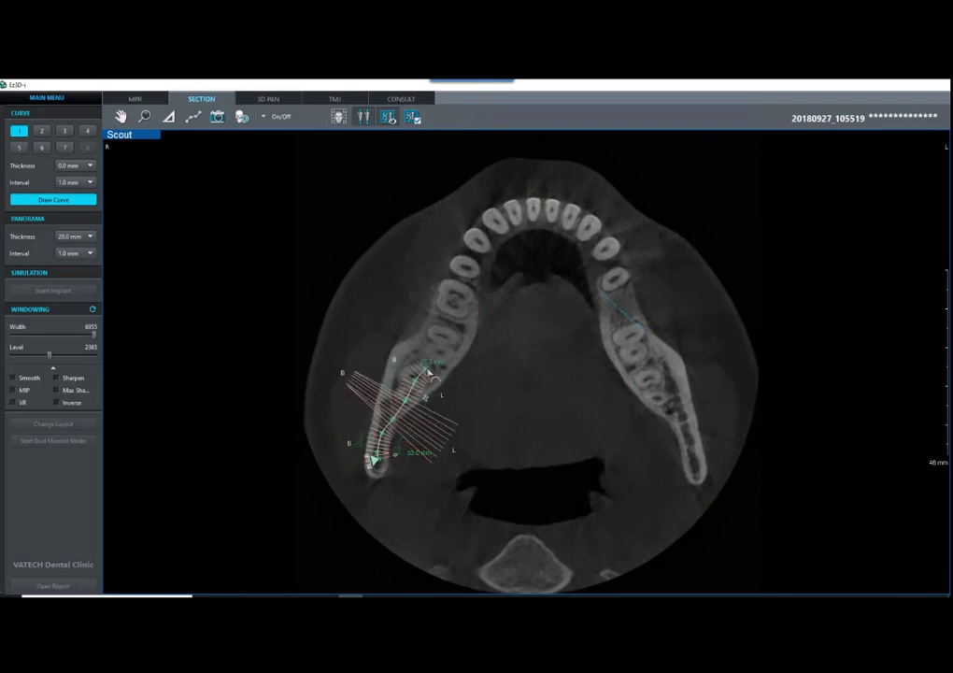
pyautogui.click(427, 367)
pyautogui.click(438, 346)
pyautogui.click(456, 322)
pyautogui.click(463, 293)
pyautogui.click(463, 264)
pyautogui.click(473, 246)
pyautogui.click(502, 227)
pyautogui.click(512, 219)
pyautogui.click(528, 221)
pyautogui.click(555, 216)
pyautogui.click(572, 222)
pyautogui.click(591, 234)
pyautogui.click(603, 247)
pyautogui.click(610, 264)
pyautogui.click(619, 282)
pyautogui.click(632, 310)
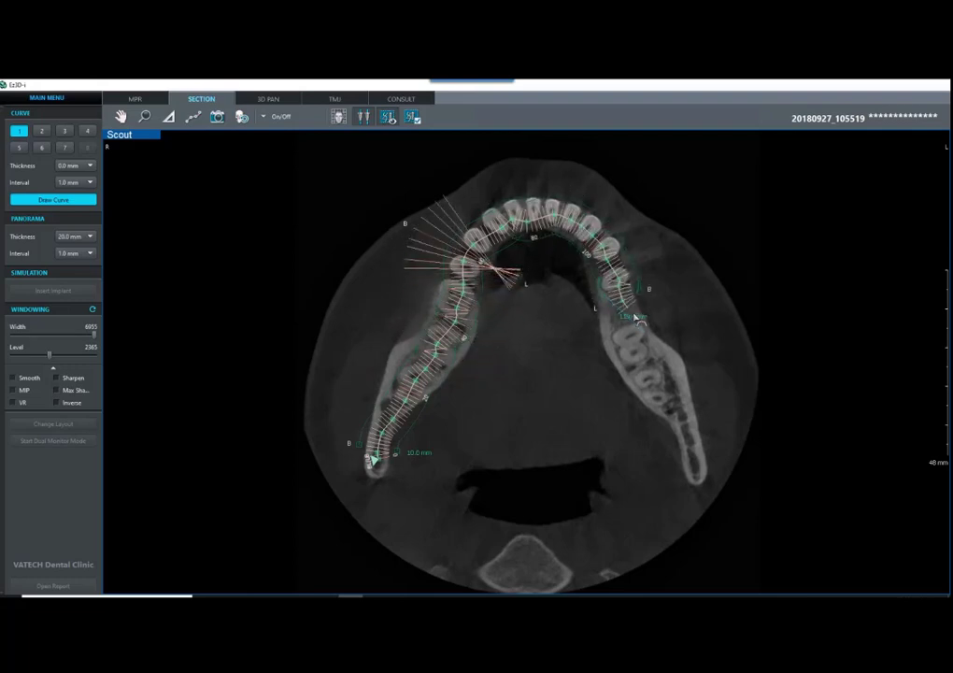
pyautogui.click(645, 329)
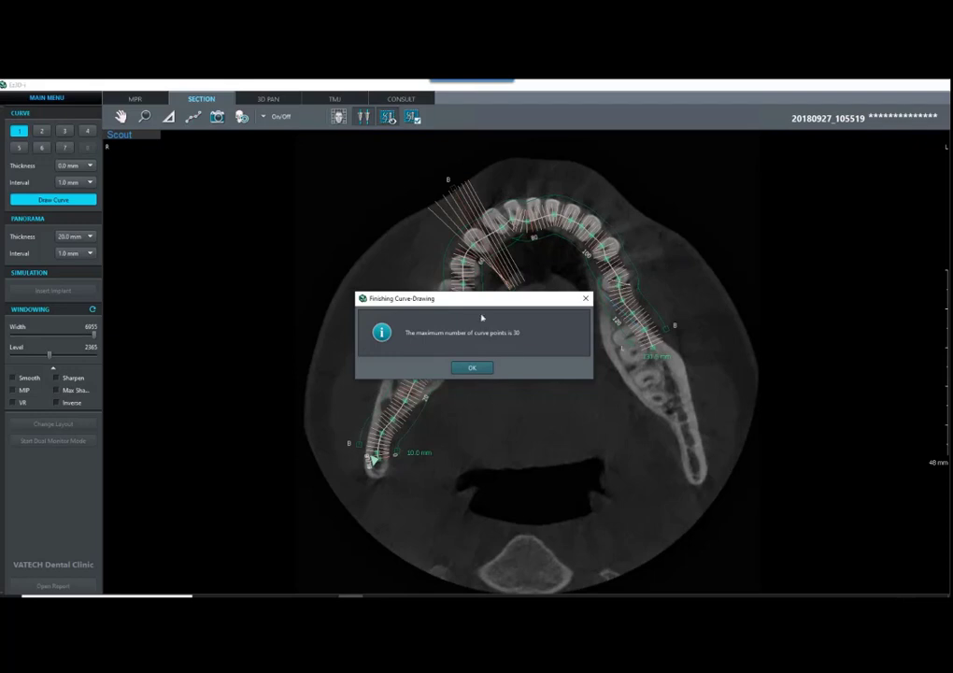
pyautogui.click(472, 368)
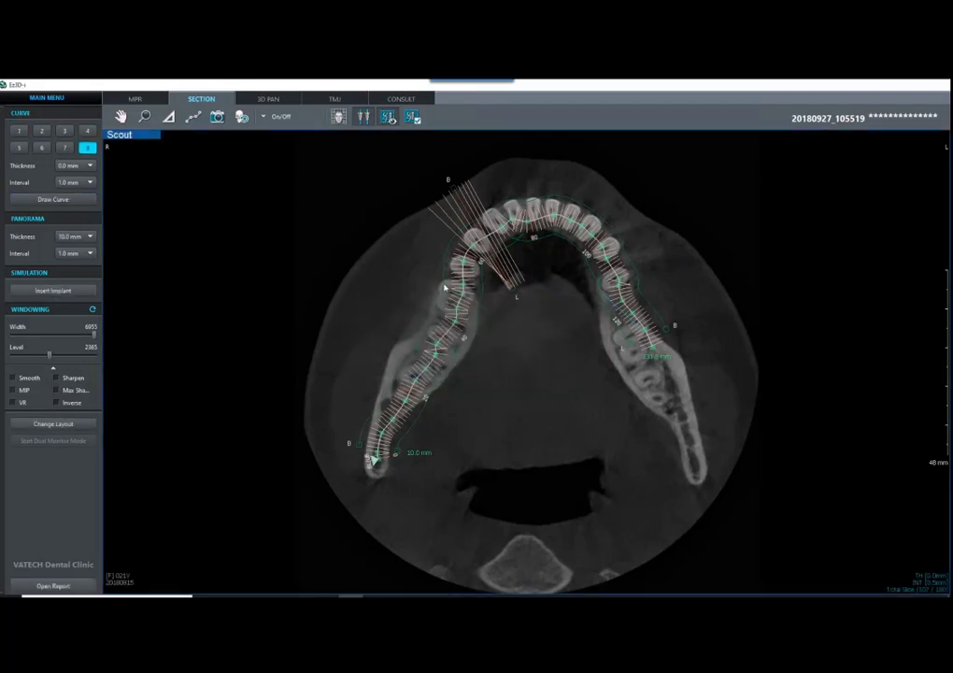
# Step: Try to draw one more curve beyond curve 8, and delete curve 8
pyautogui.click(90, 199)
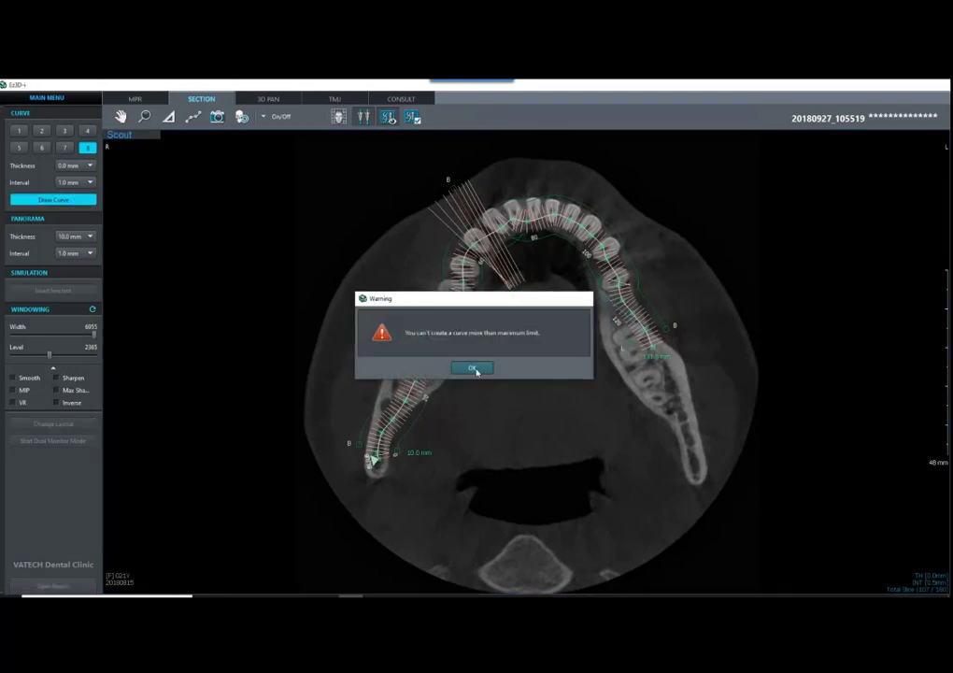
pyautogui.click(474, 368)
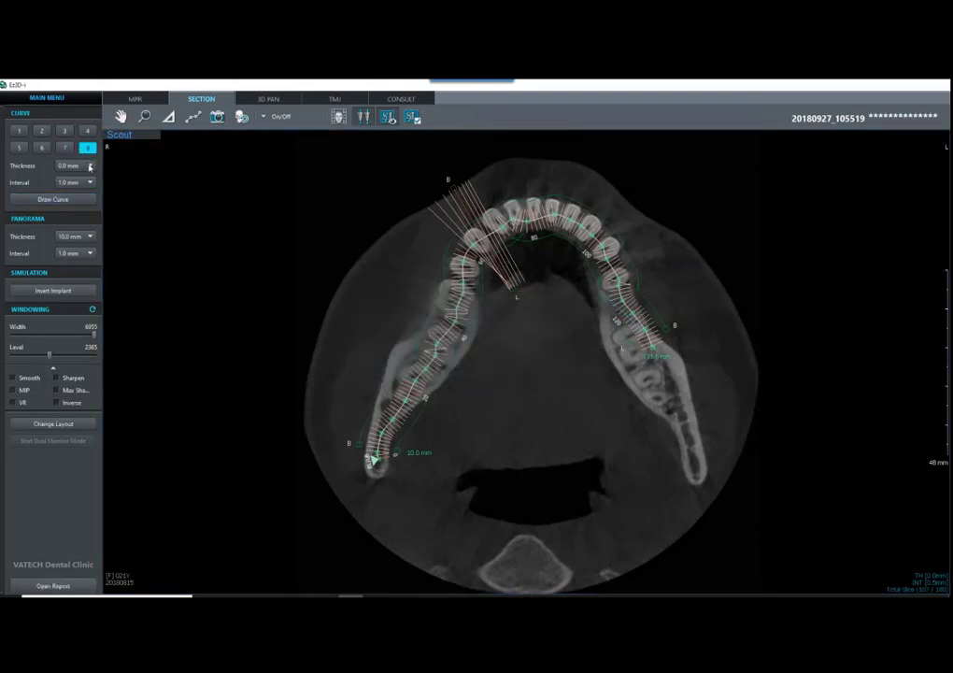
pyautogui.rightClick(84, 153)
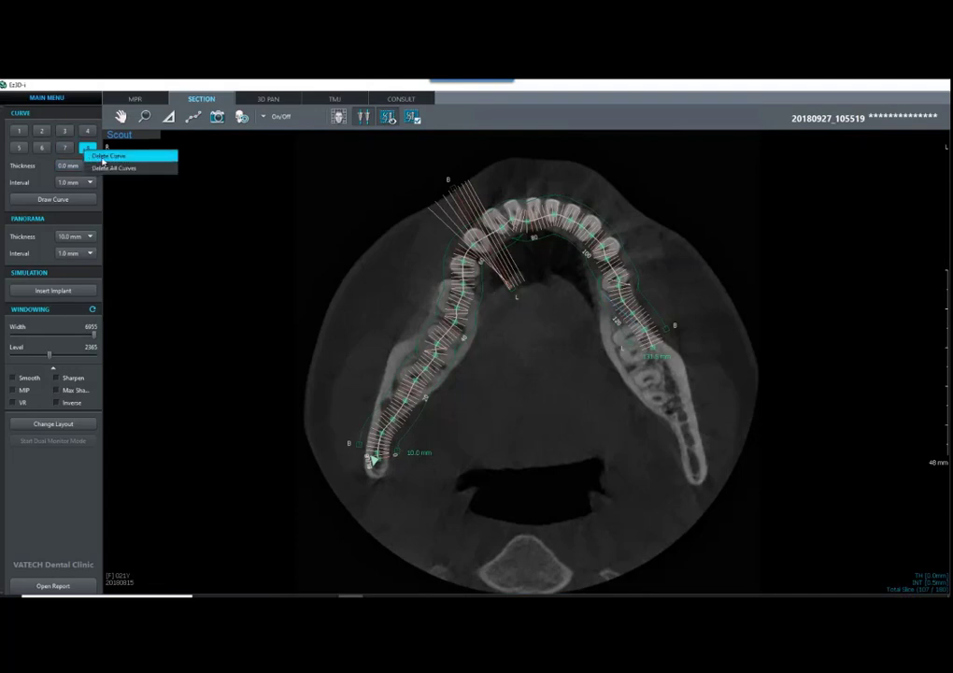
pyautogui.click(102, 154)
# Step: Draw a curve about 179 mm long with widely spaced points along the lower arch, from the patient's right end to the left end
pyautogui.click(53, 200)
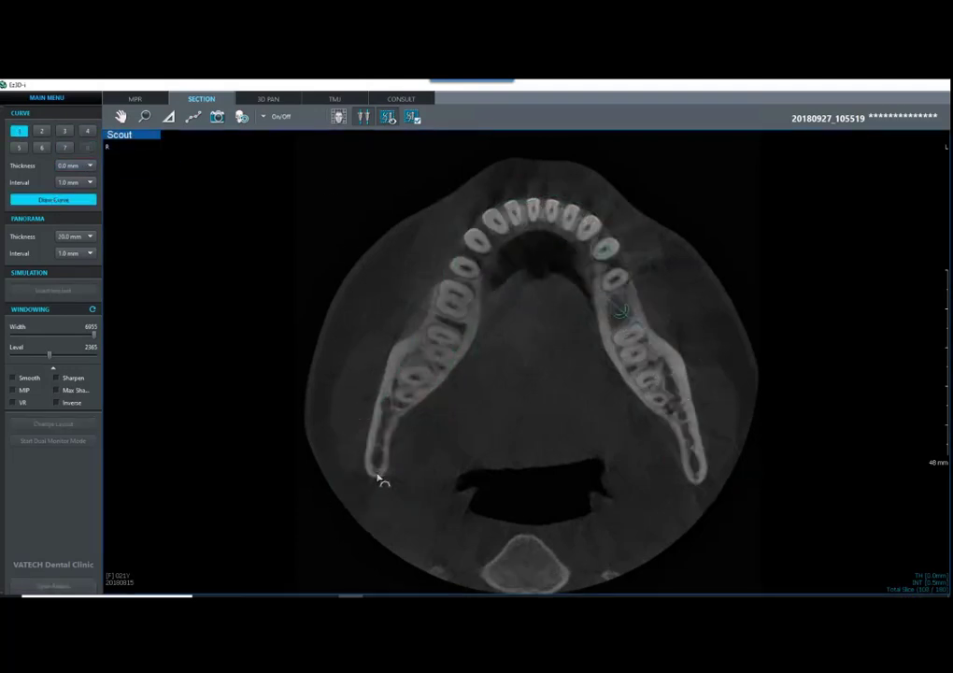
pyautogui.click(405, 399)
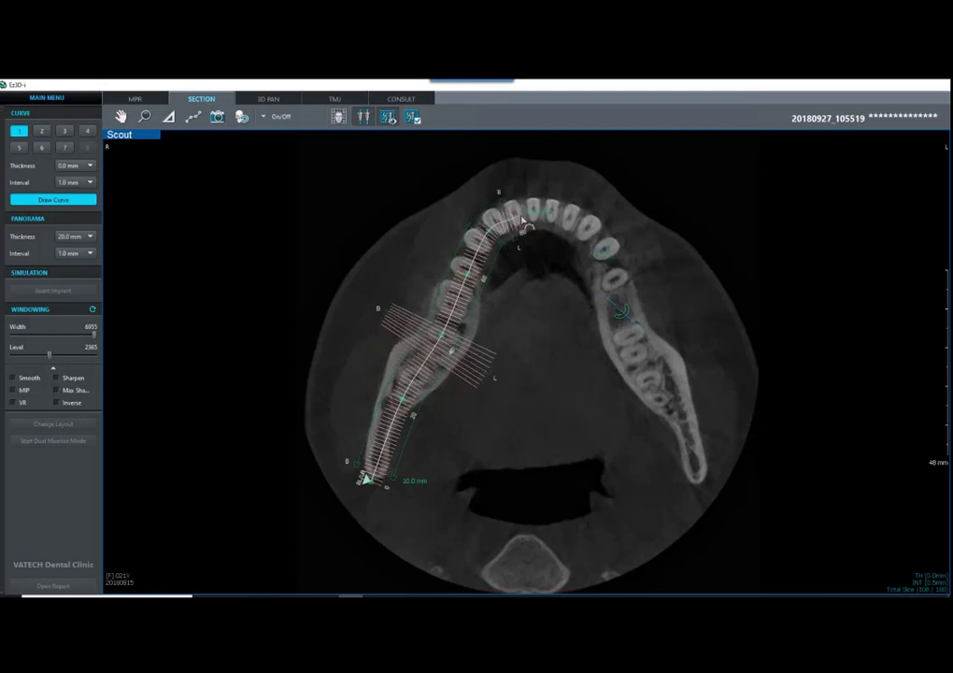
pyautogui.click(560, 210)
pyautogui.click(602, 244)
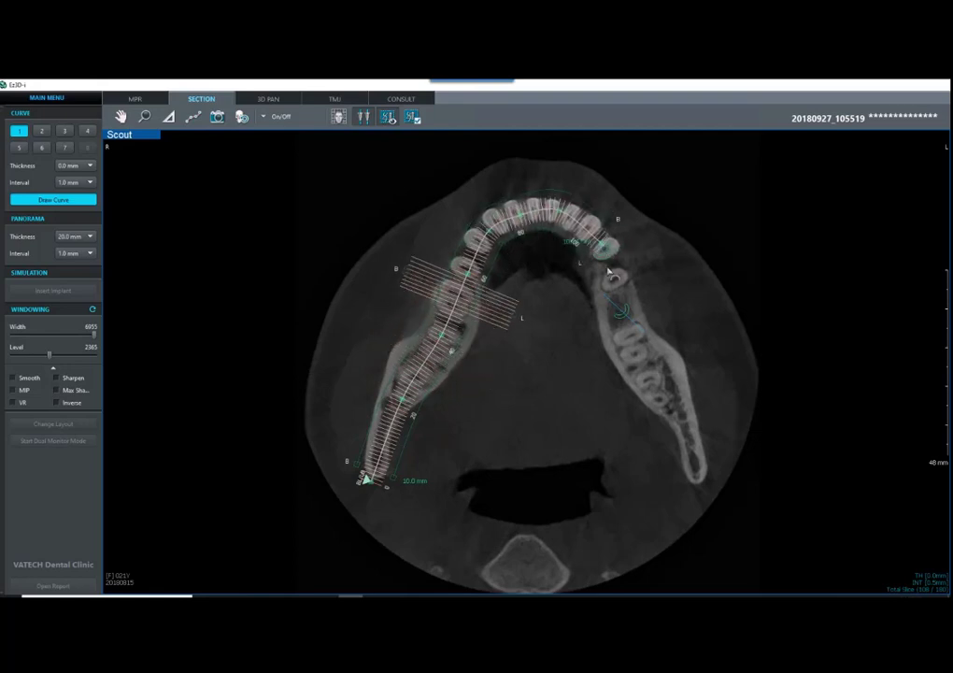
pyautogui.click(633, 322)
pyautogui.click(683, 403)
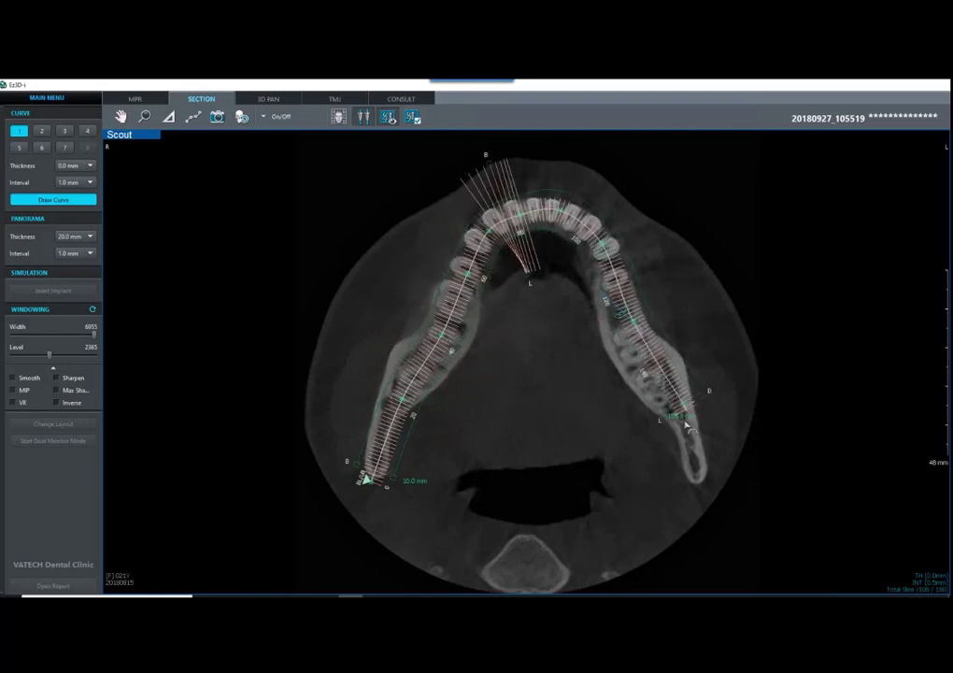
pyautogui.doubleClick(715, 510)
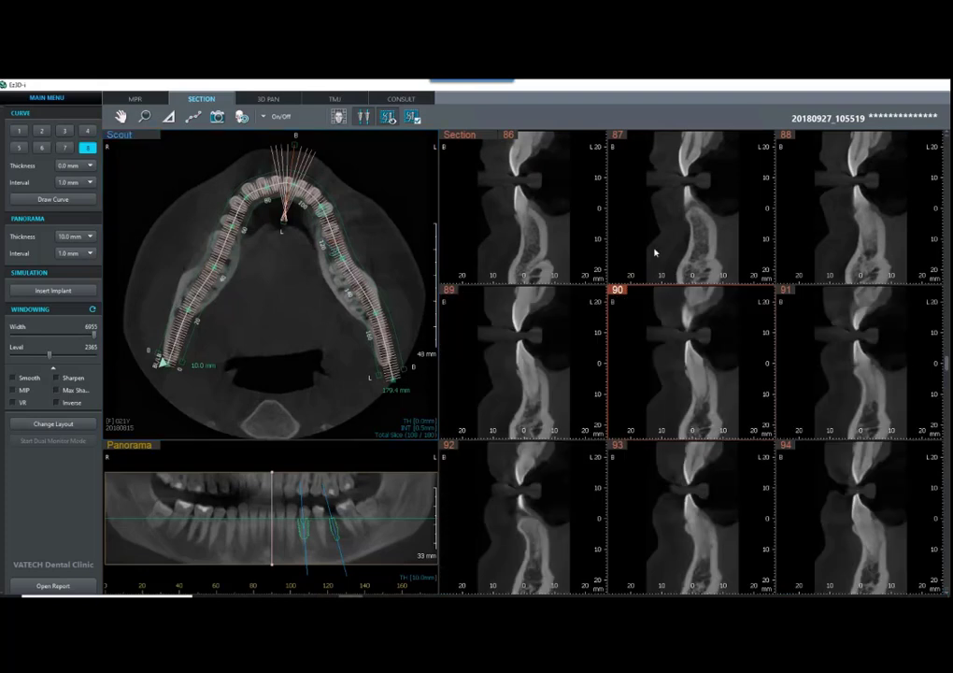
# Step: Examine the cross-sections of curve 8 and the scout slices through the lower jaw, and return to the MPR view
pyautogui.scroll(-2, 697, 367)
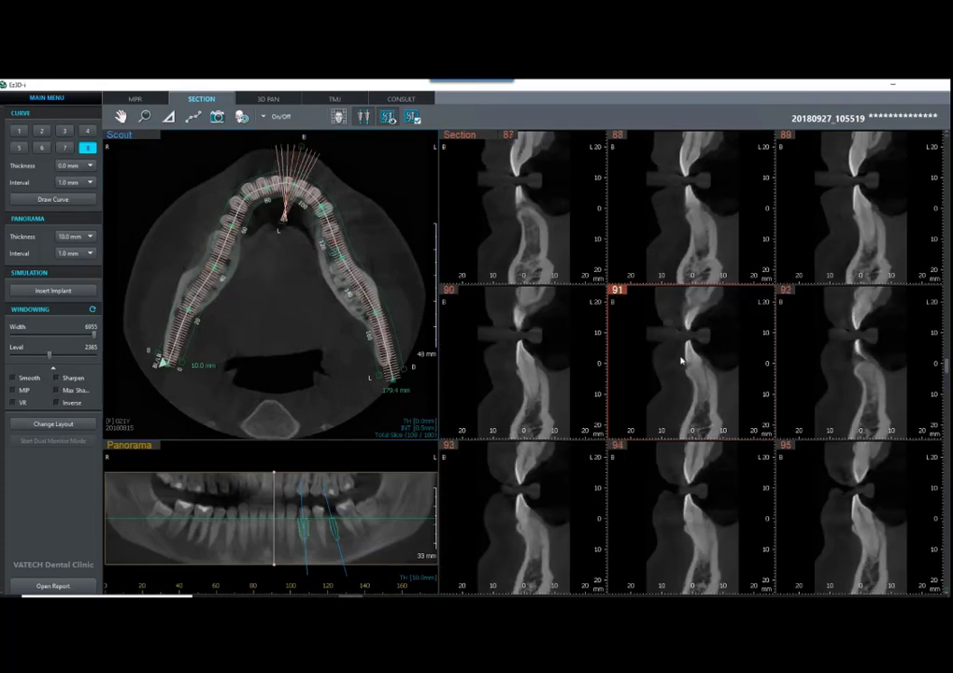
pyautogui.scroll(-1, 671, 357)
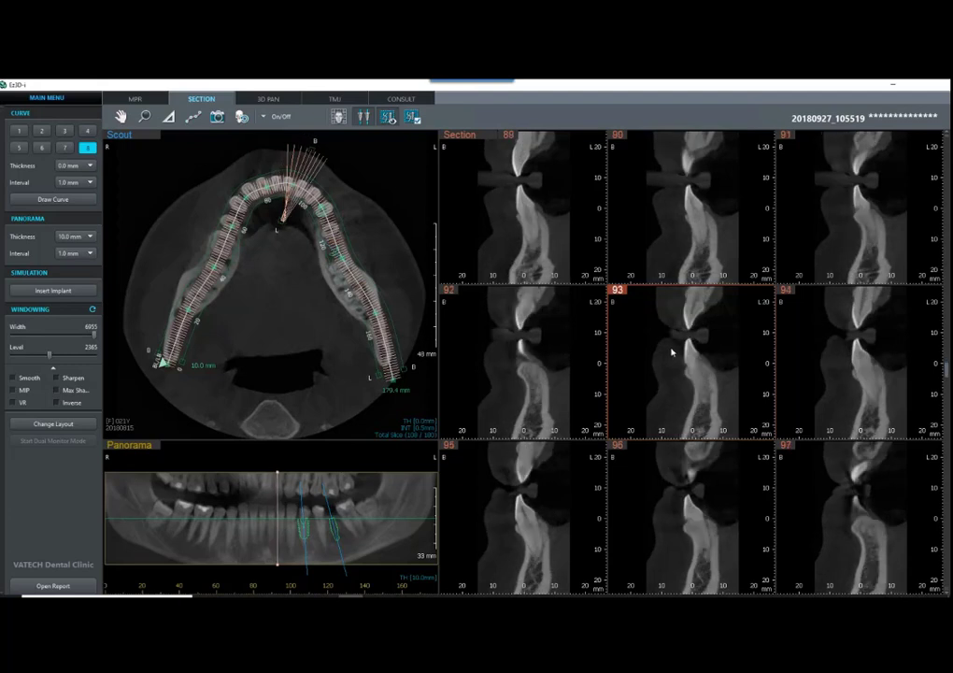
pyautogui.scroll(-3, 674, 355)
pyautogui.scroll(-5, 295, 300)
pyautogui.scroll(-6, 284, 294)
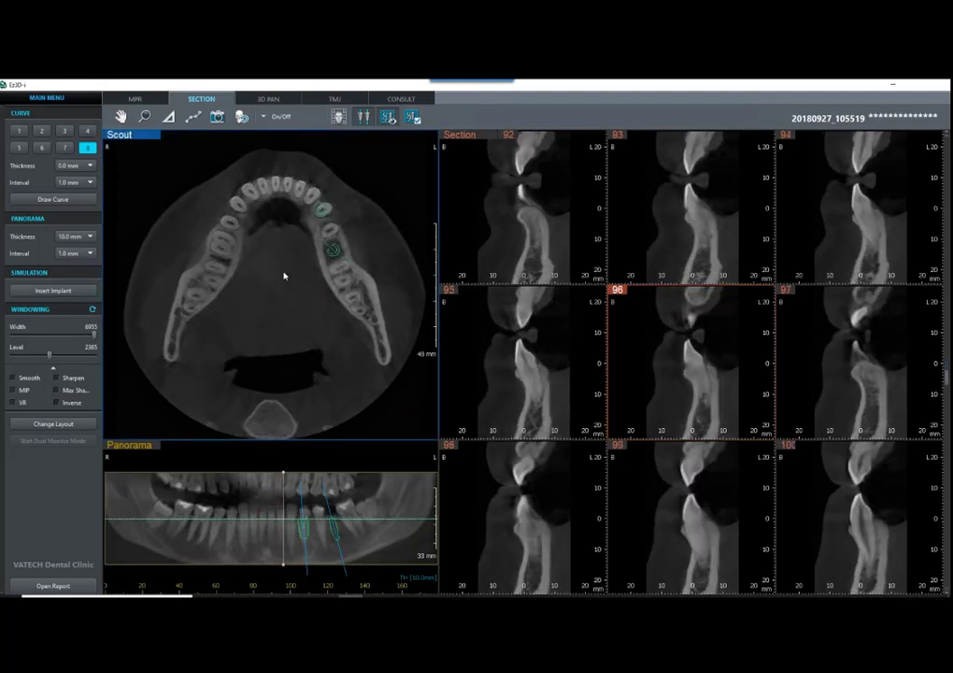
pyautogui.scroll(-4, 286, 271)
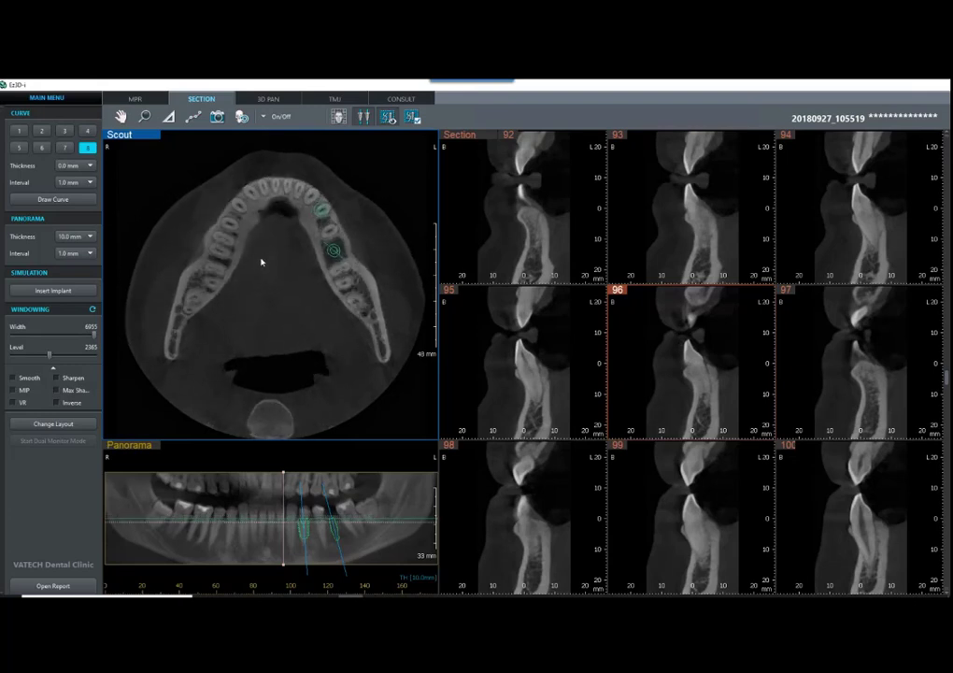
pyautogui.scroll(-4, 262, 261)
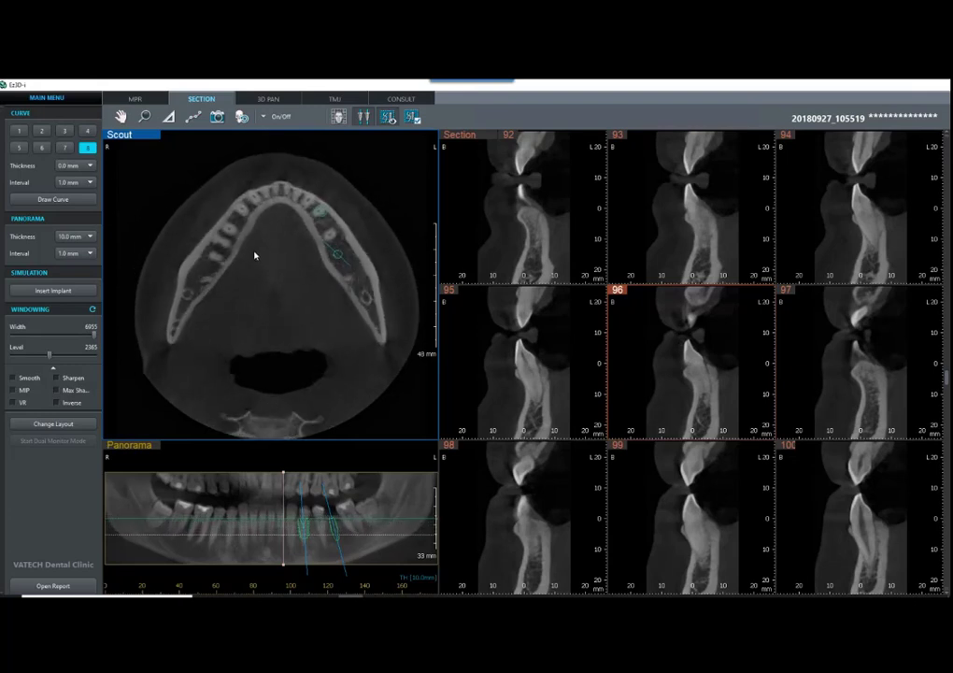
pyautogui.scroll(2, 267, 249)
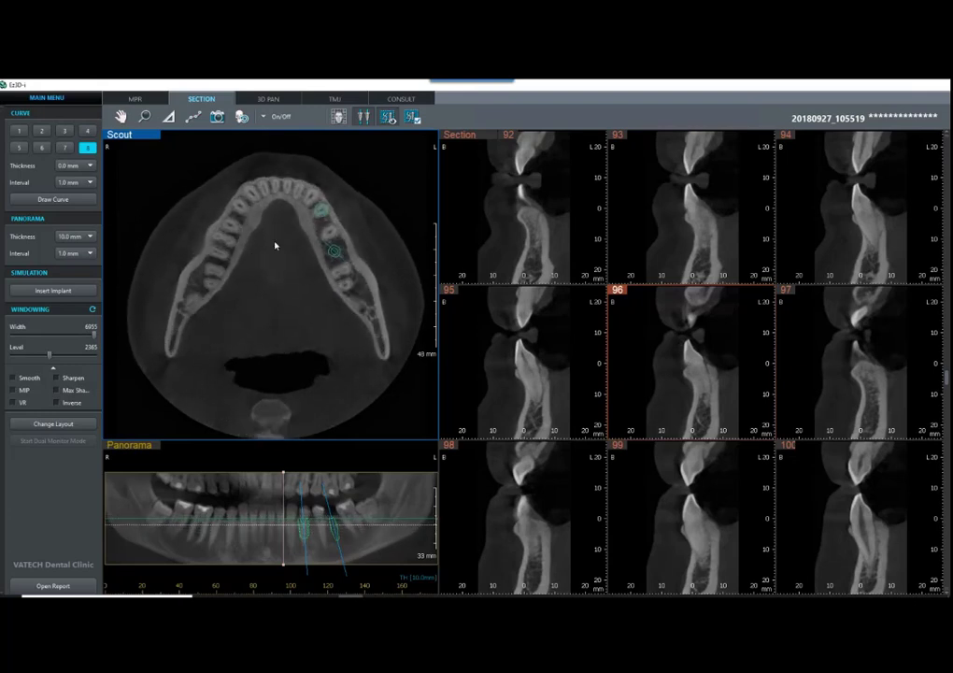
pyautogui.click(136, 99)
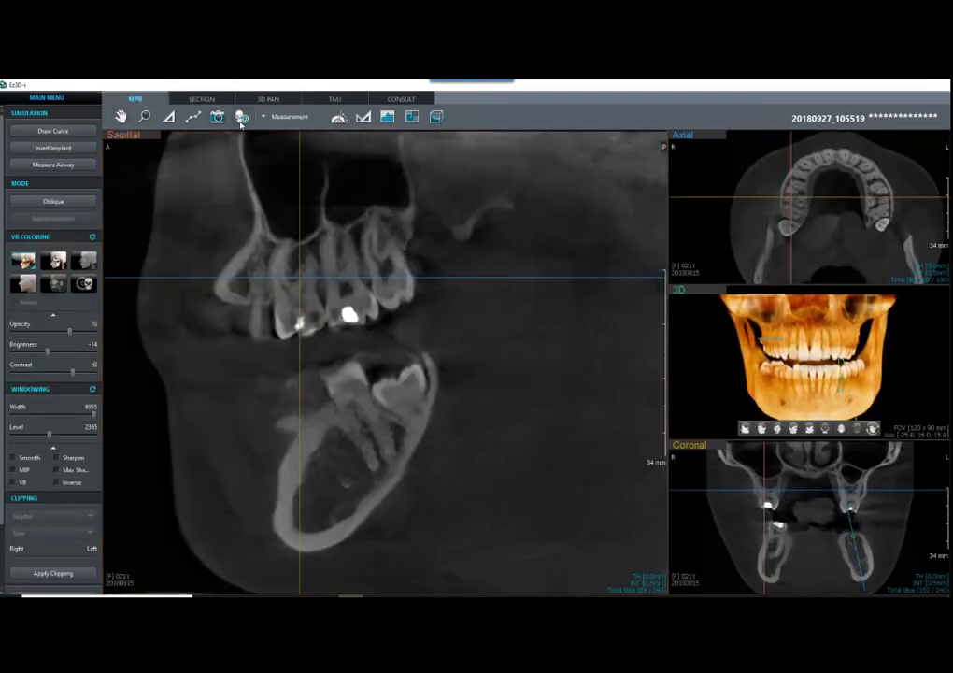
# Step: Reset the MPR views and tilt the axial plane in the sagittal view to follow the lower jaw
pyautogui.click(241, 117)
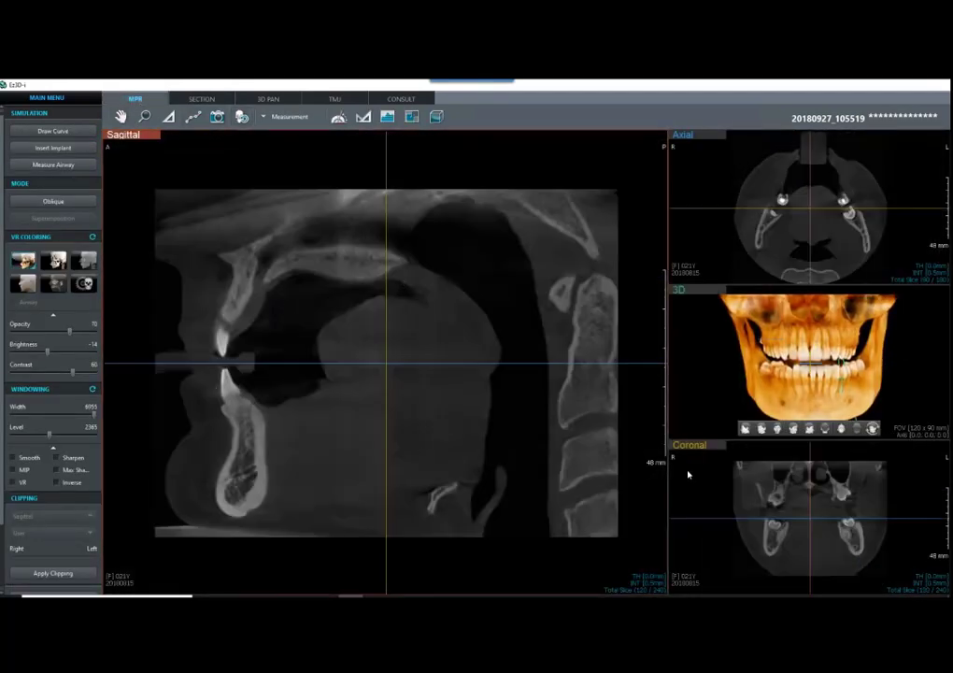
pyautogui.click(744, 429)
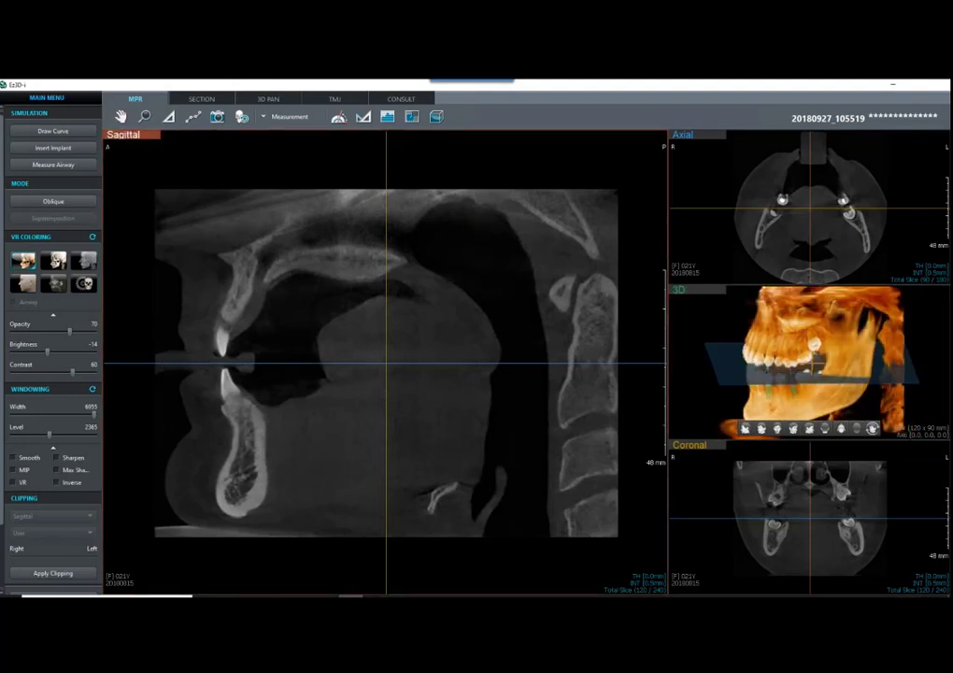
pyautogui.moveTo(164, 362); pyautogui.dragTo(173, 409)
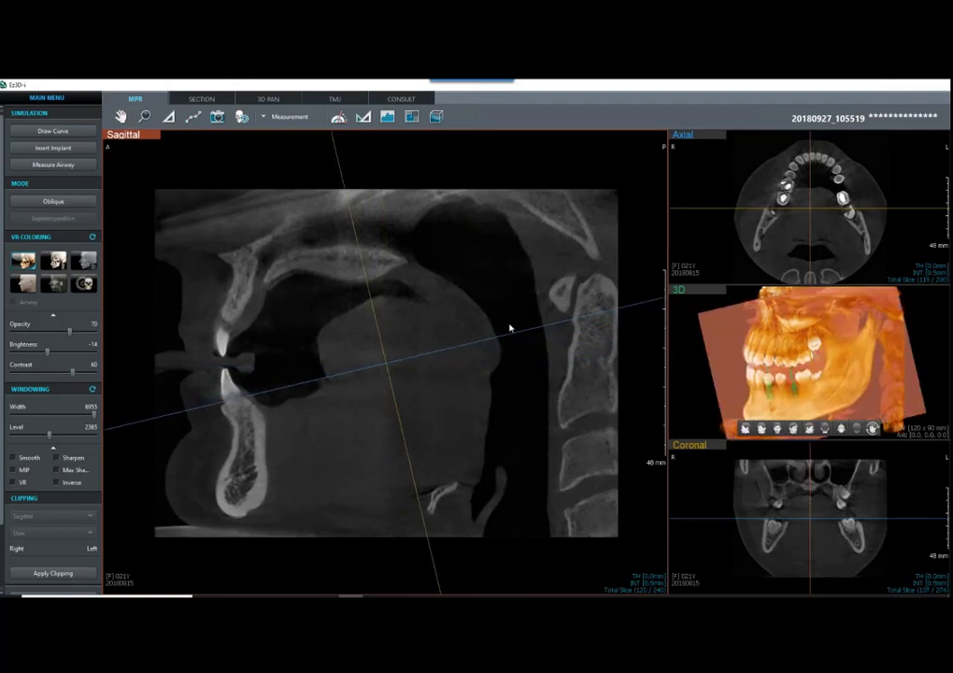
# Step: Make the axial view the main view and move its slice down to the roots of the lower teeth
pyautogui.click(732, 262)
pyautogui.rightClick(729, 244)
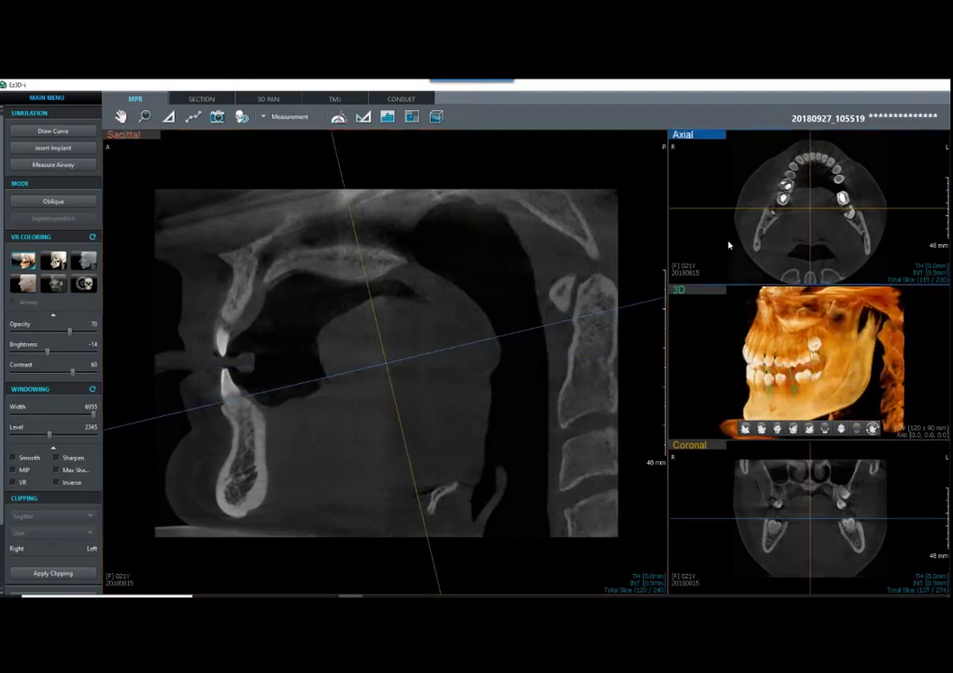
pyautogui.click(740, 256)
pyautogui.scroll(-15, 318, 387)
pyautogui.scroll(-10, 319, 383)
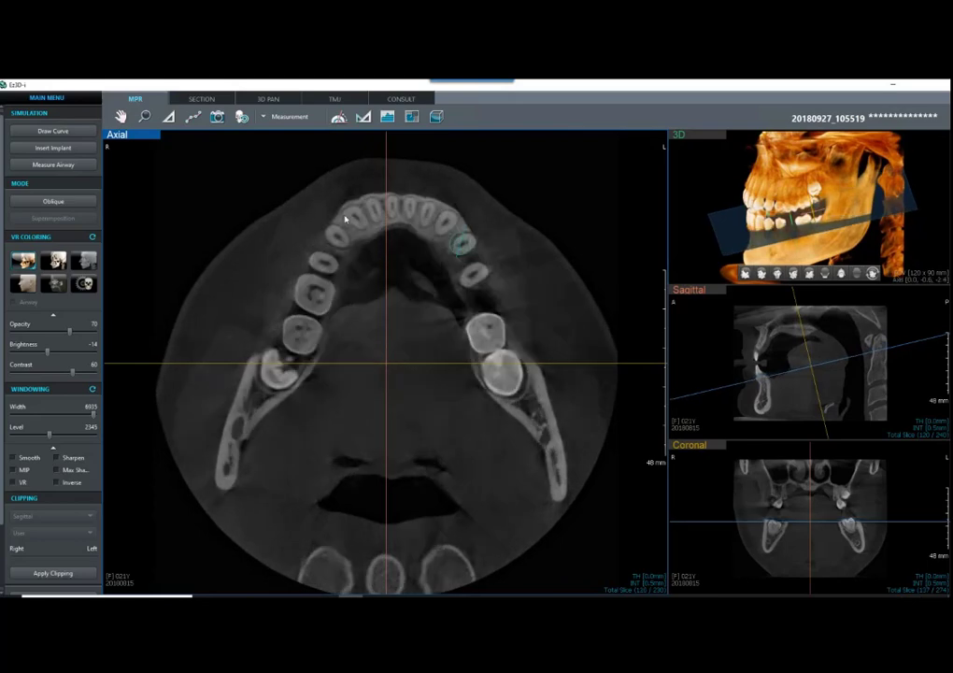
pyautogui.scroll(-5, 445, 308)
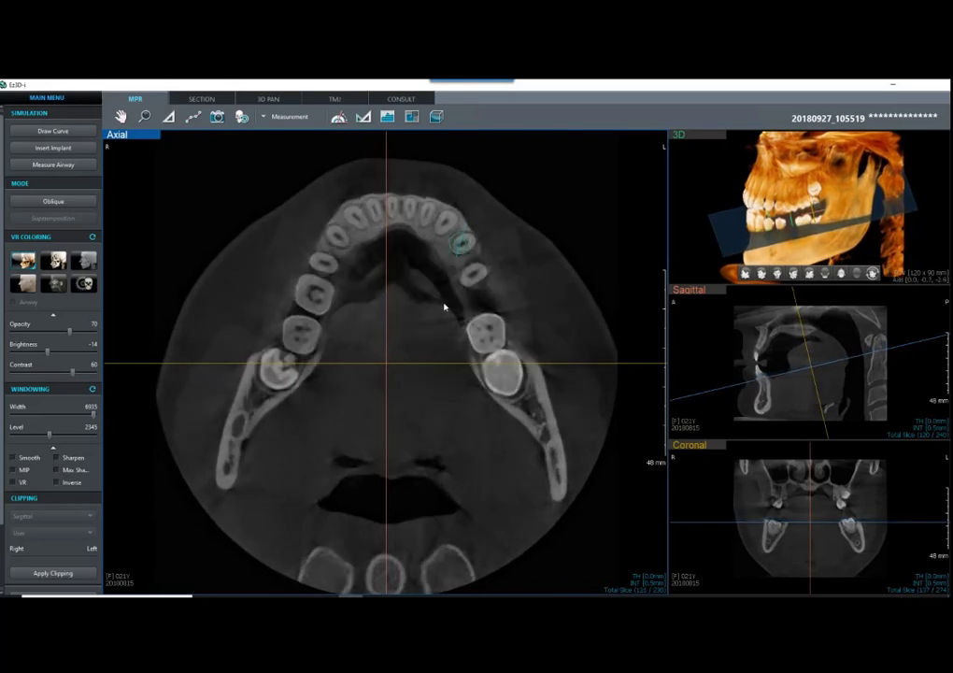
pyautogui.scroll(-18, 446, 303)
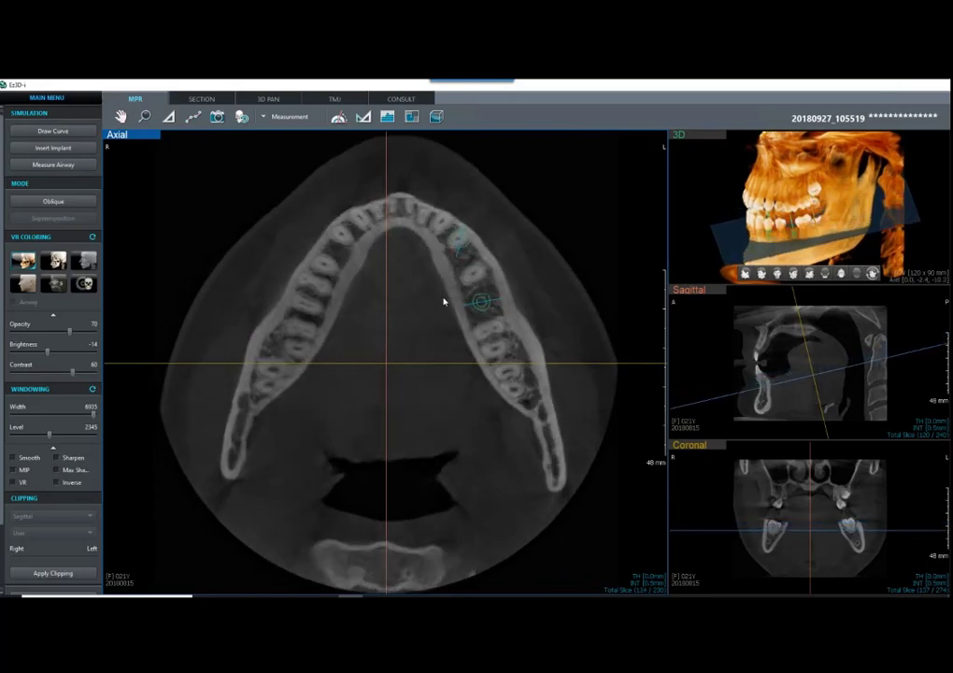
pyautogui.scroll(-2, 439, 295)
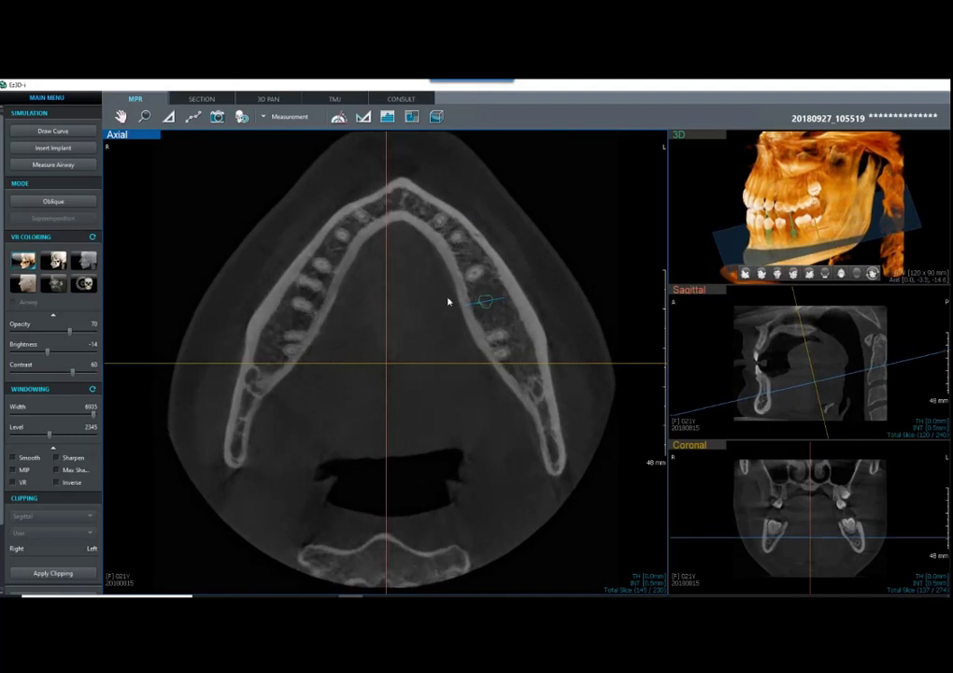
# Step: Try to draw another curve along the lower arch on the tilted axial slice, starting at the patient's right end
pyautogui.click(53, 131)
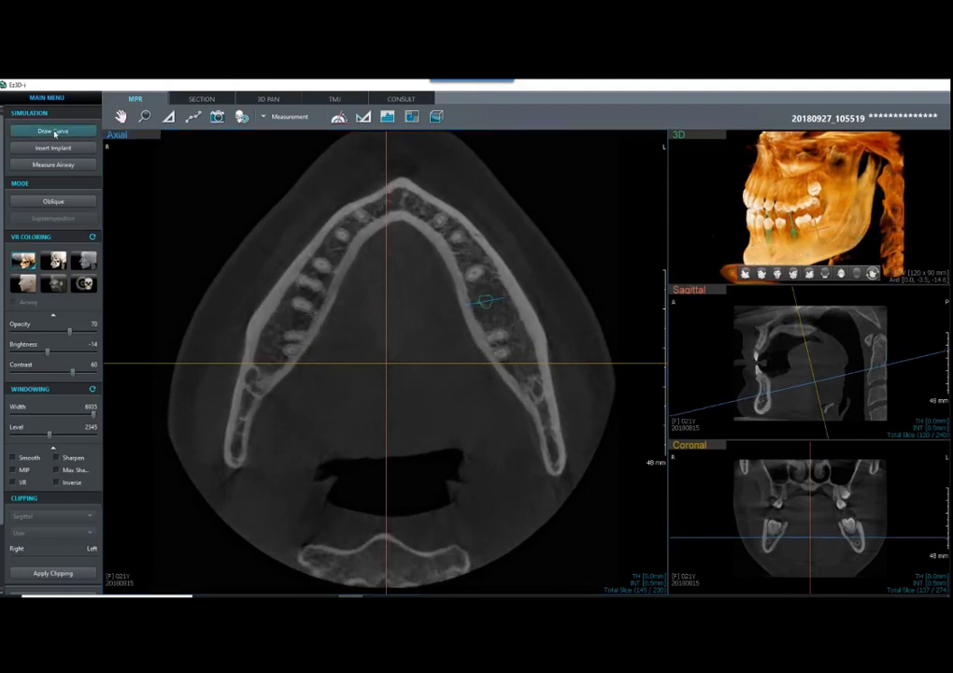
pyautogui.click(234, 442)
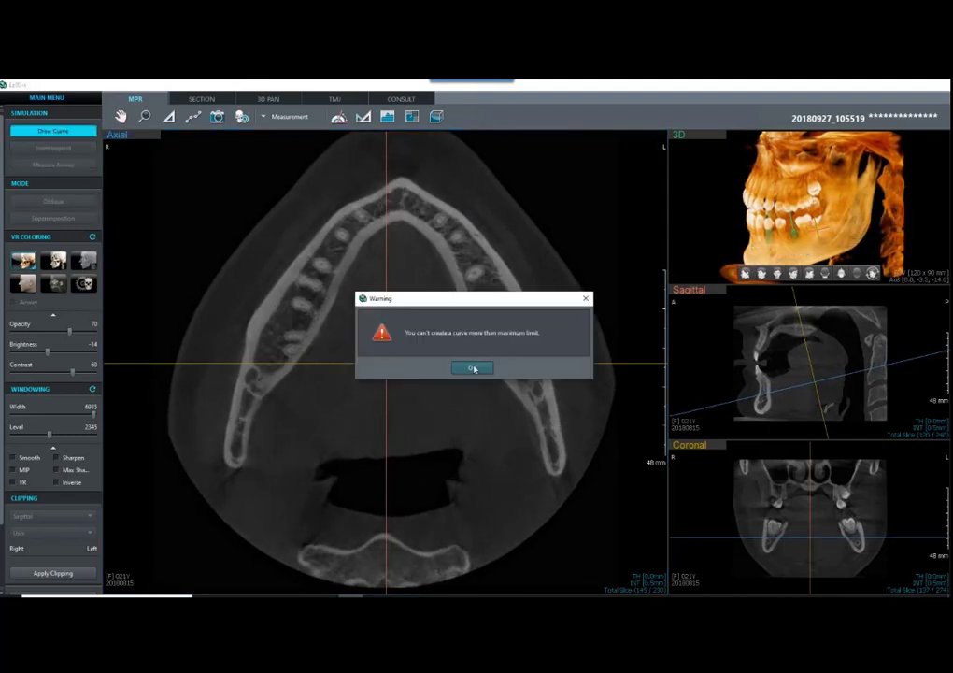
pyautogui.press('Return')
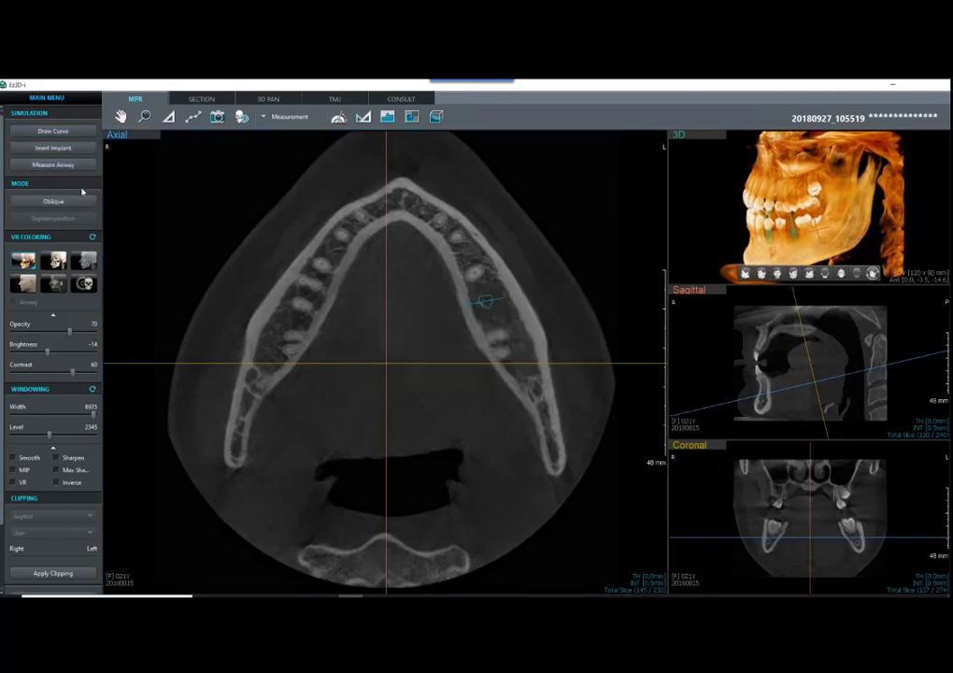
# Step: Delete curve 8 in the Section view
pyautogui.click(202, 98)
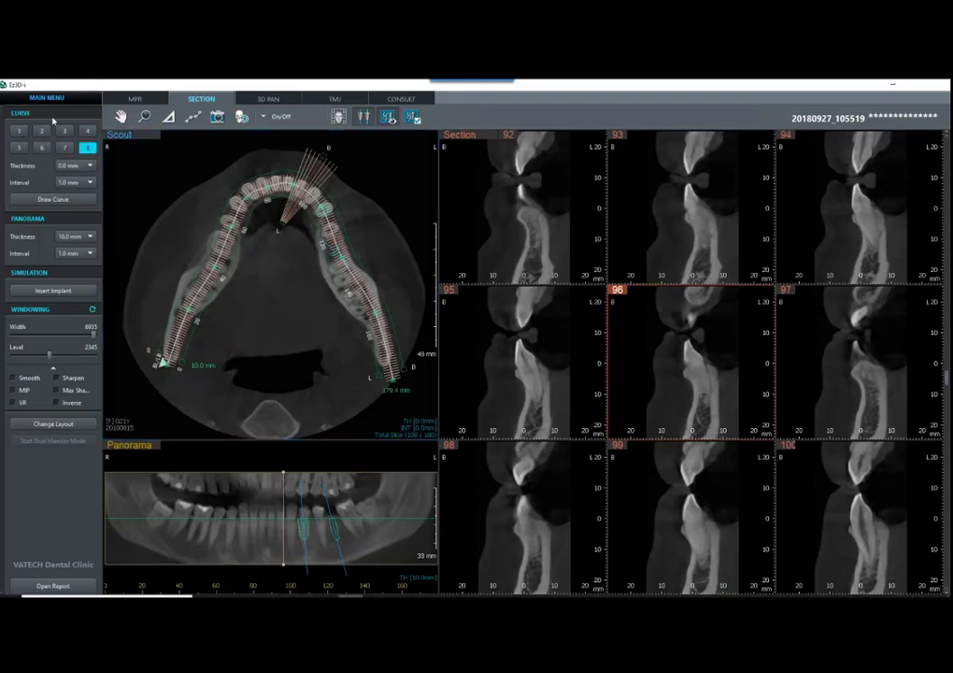
pyautogui.click(134, 165)
pyautogui.rightClick(90, 147)
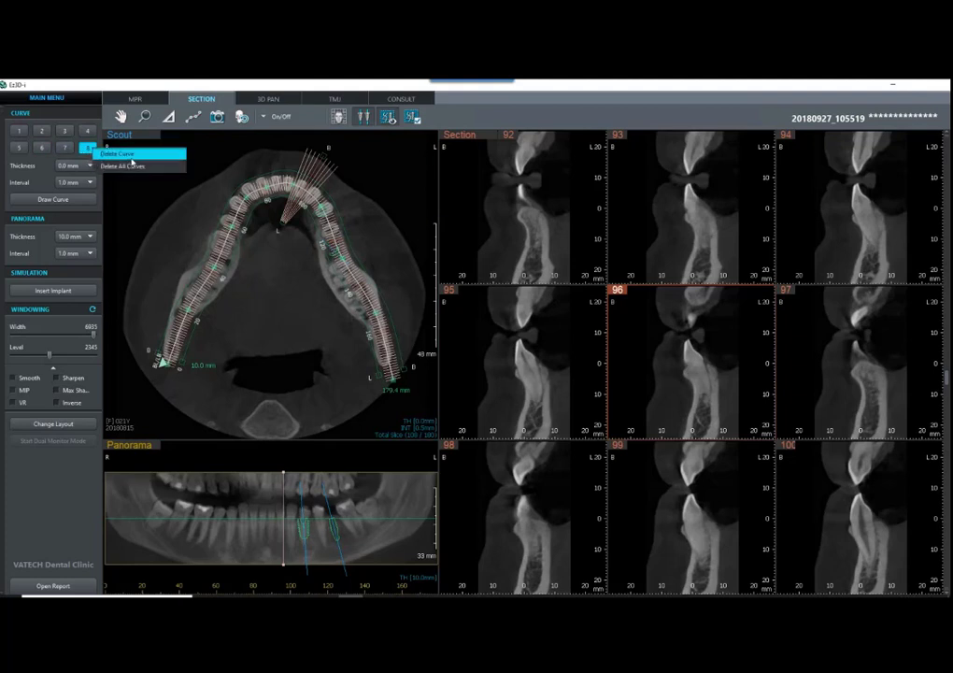
pyautogui.click(128, 155)
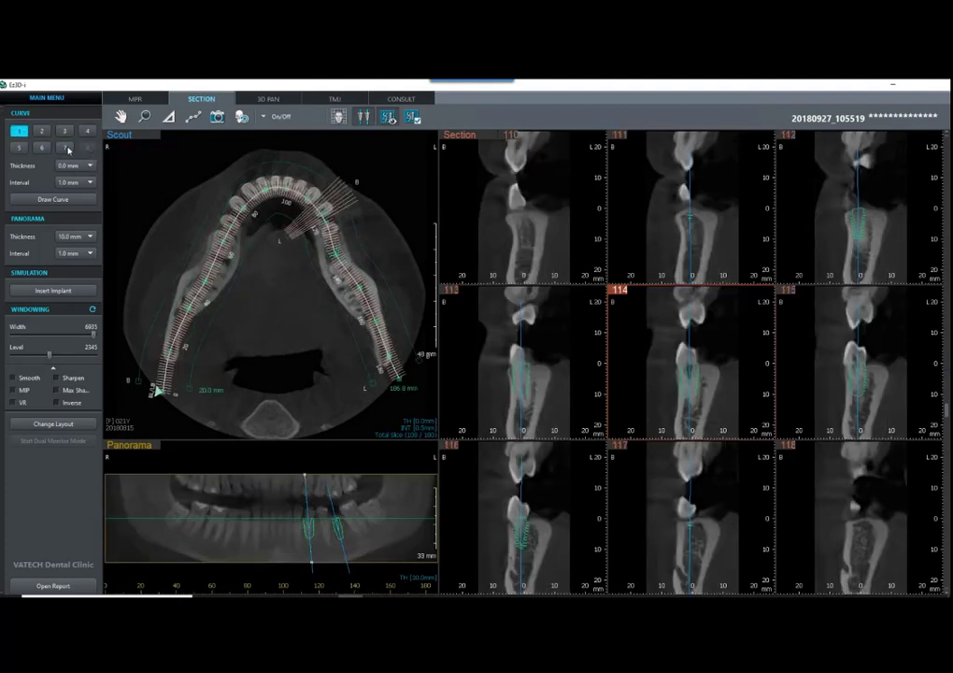
pyautogui.rightClick(68, 149)
pyautogui.click(51, 145)
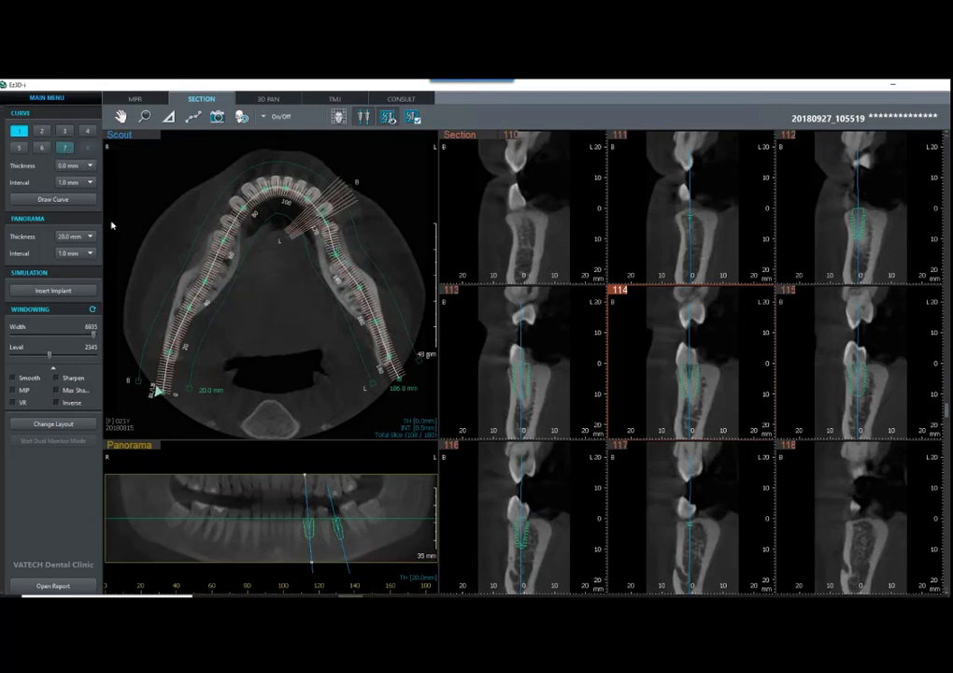
# Step: Close the 12x9 scan and open the CT of the G2 5x5 FOV April 8 RF case from the EzDent-i patient list
pyautogui.click(226, 328)
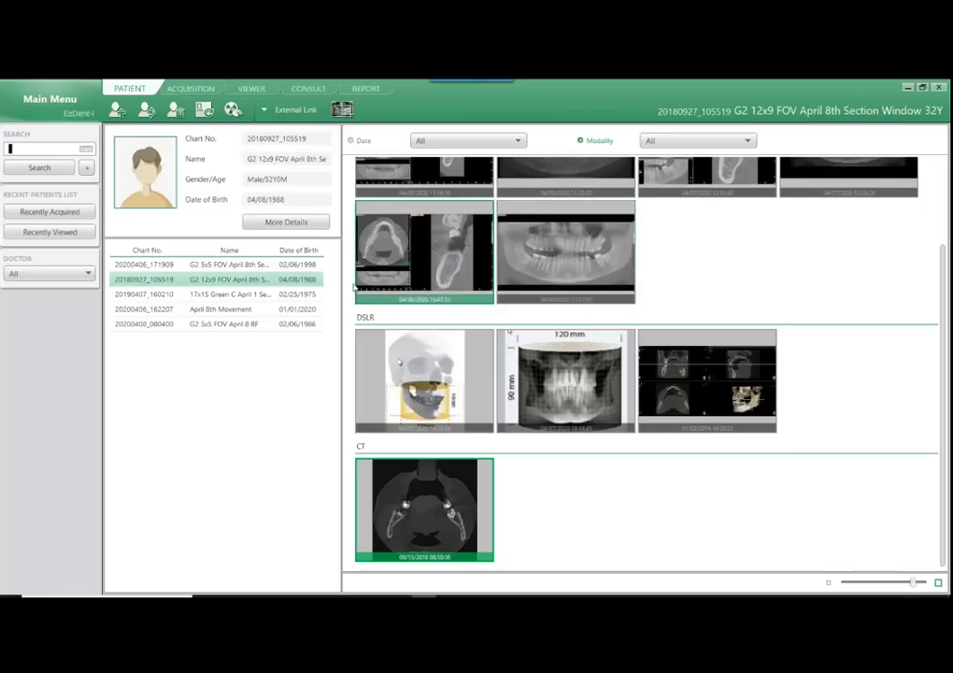
pyautogui.moveTo(351, 592)
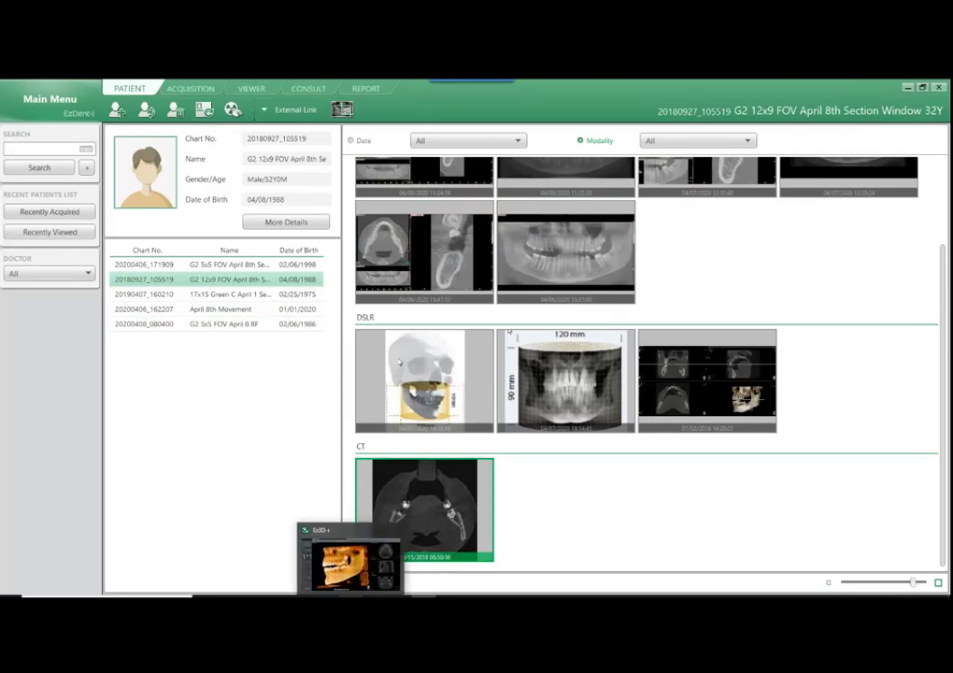
pyautogui.click(363, 566)
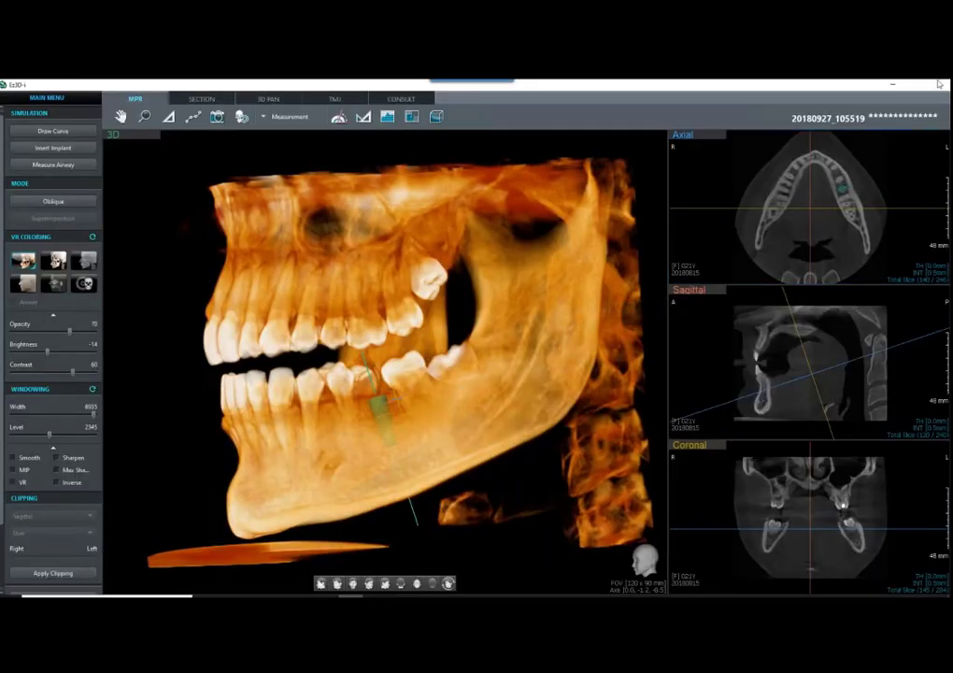
pyautogui.click(939, 84)
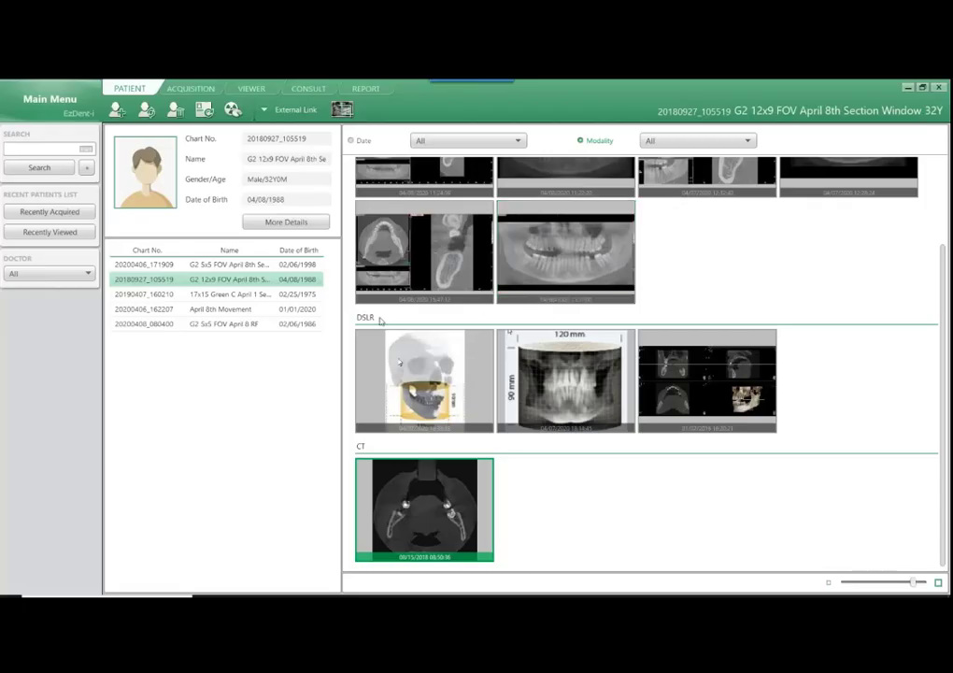
pyautogui.click(225, 325)
pyautogui.doubleClick(424, 355)
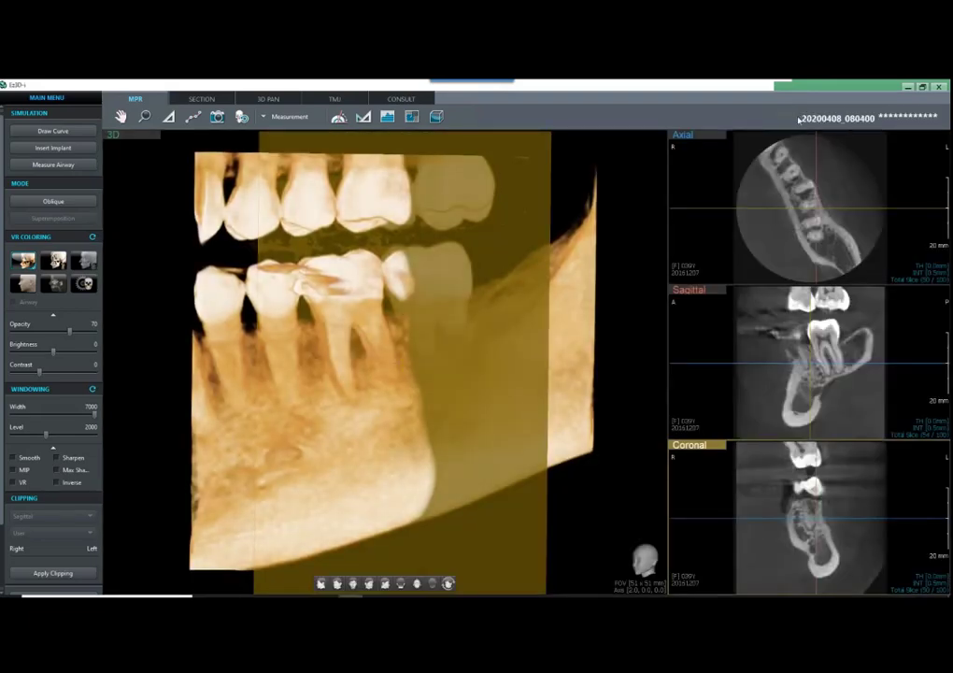
# Step: Rotate the 3D model to inspect the molars, and make the axial view the main view at its uppermost slice
pyautogui.moveTo(482, 267); pyautogui.dragTo(512, 232)
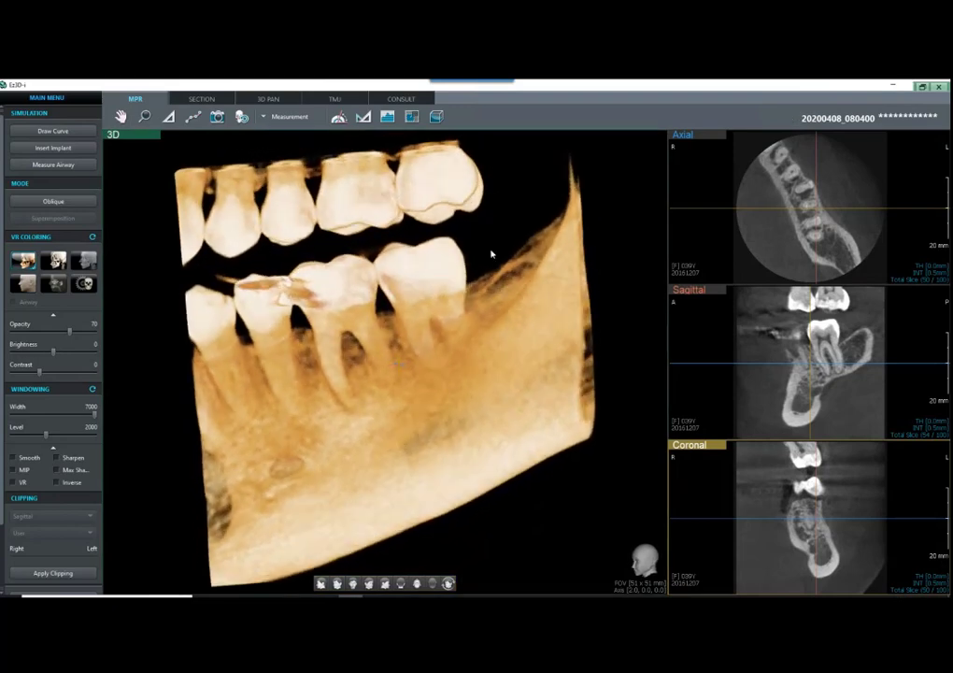
pyautogui.moveTo(460, 281); pyautogui.dragTo(410, 283)
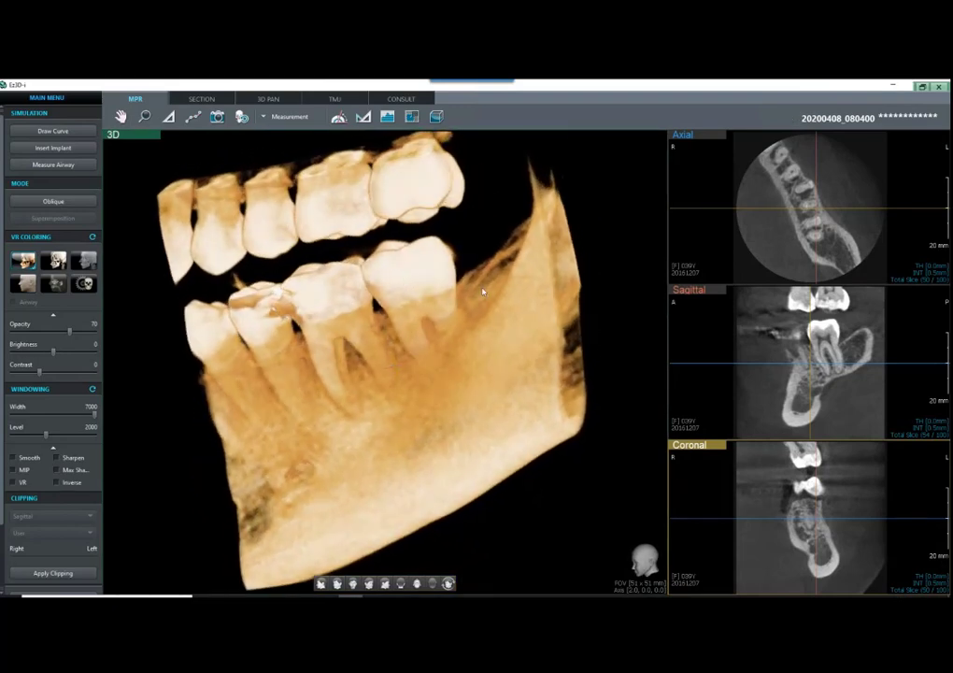
pyautogui.rightClick(701, 252)
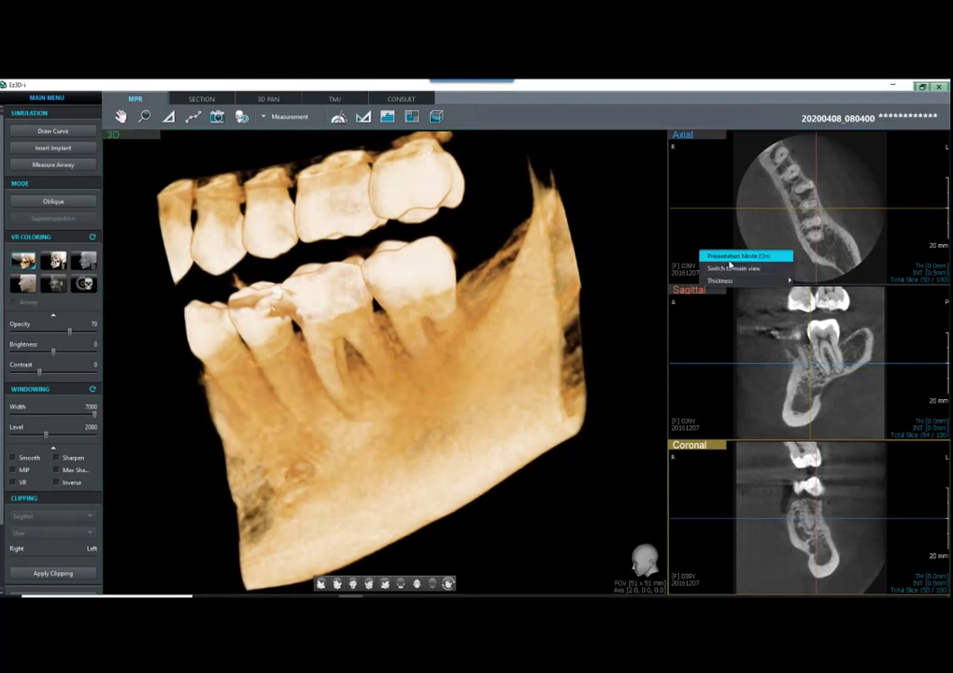
pyautogui.click(733, 269)
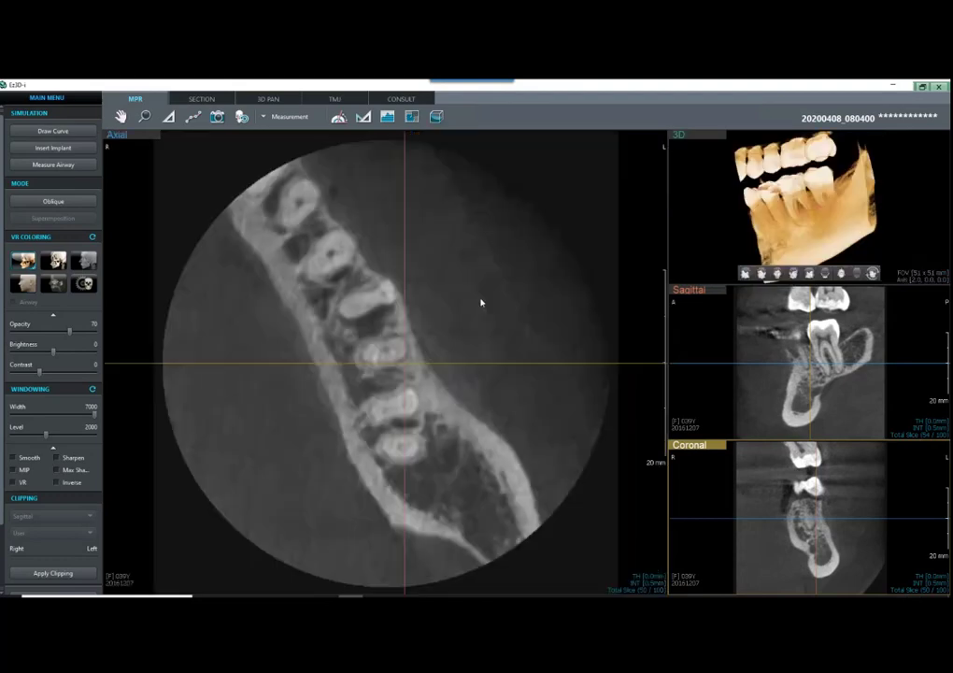
pyautogui.moveTo(763, 356); pyautogui.dragTo(763, 286)
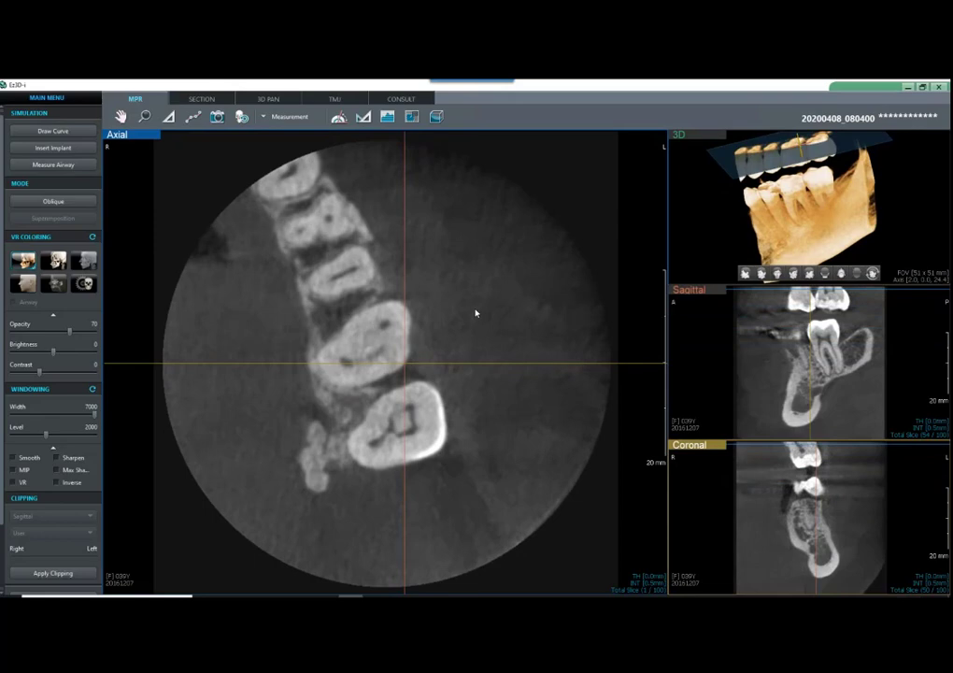
# Step: Examine the axial slices from the upper tooth roots through the crowns down to the lower molar roots
pyautogui.scroll(-6, 476, 311)
pyautogui.scroll(5, 476, 311)
pyautogui.scroll(-3, 475, 313)
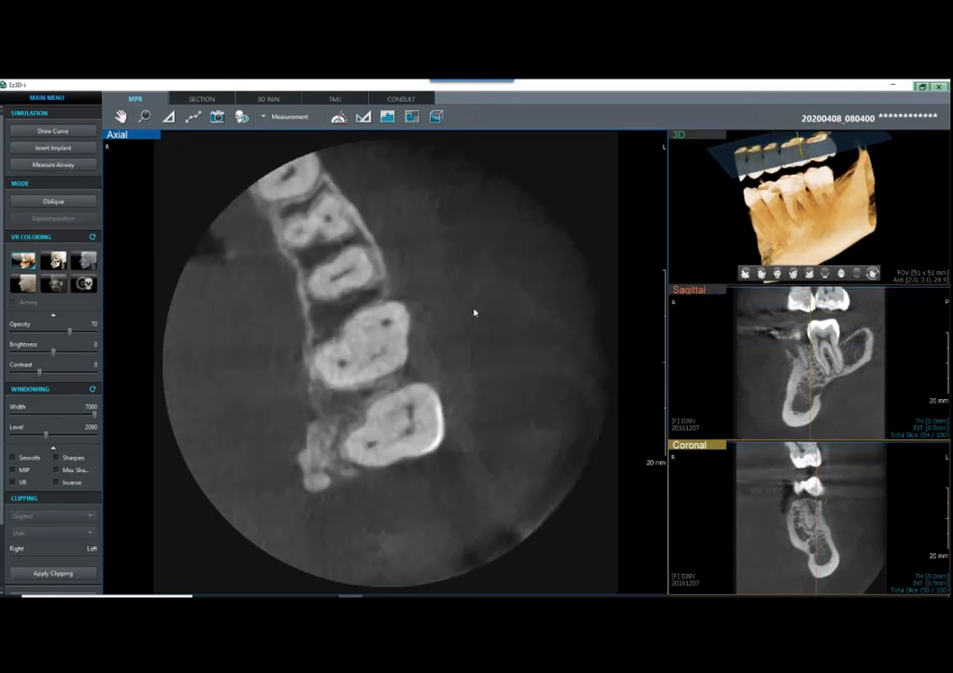
pyautogui.scroll(-6, 458, 322)
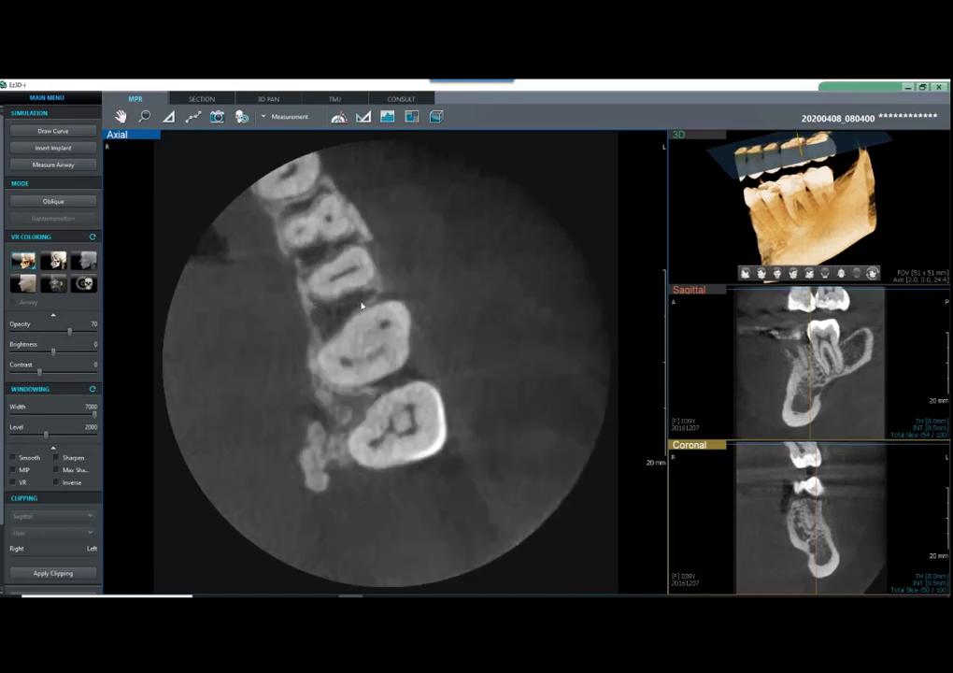
pyautogui.scroll(-8, 465, 322)
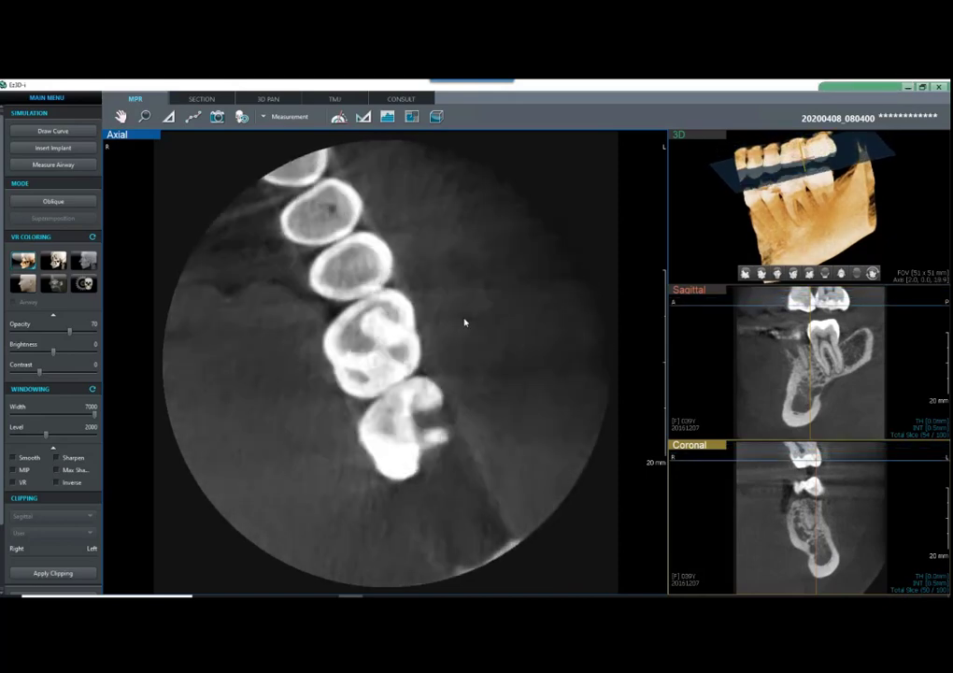
pyautogui.scroll(8, 458, 318)
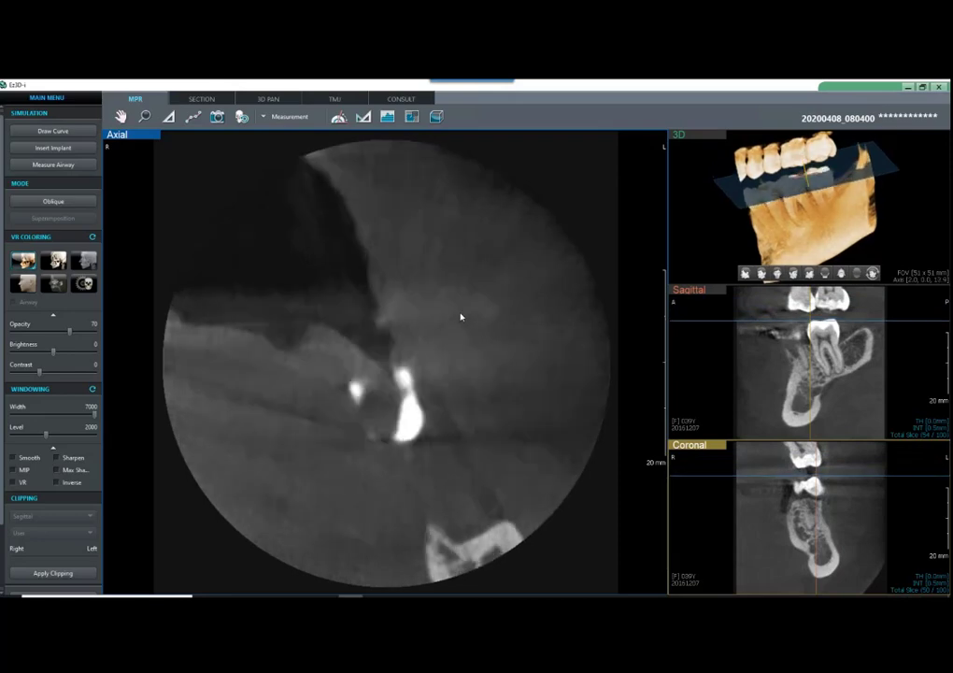
pyautogui.scroll(8, 450, 312)
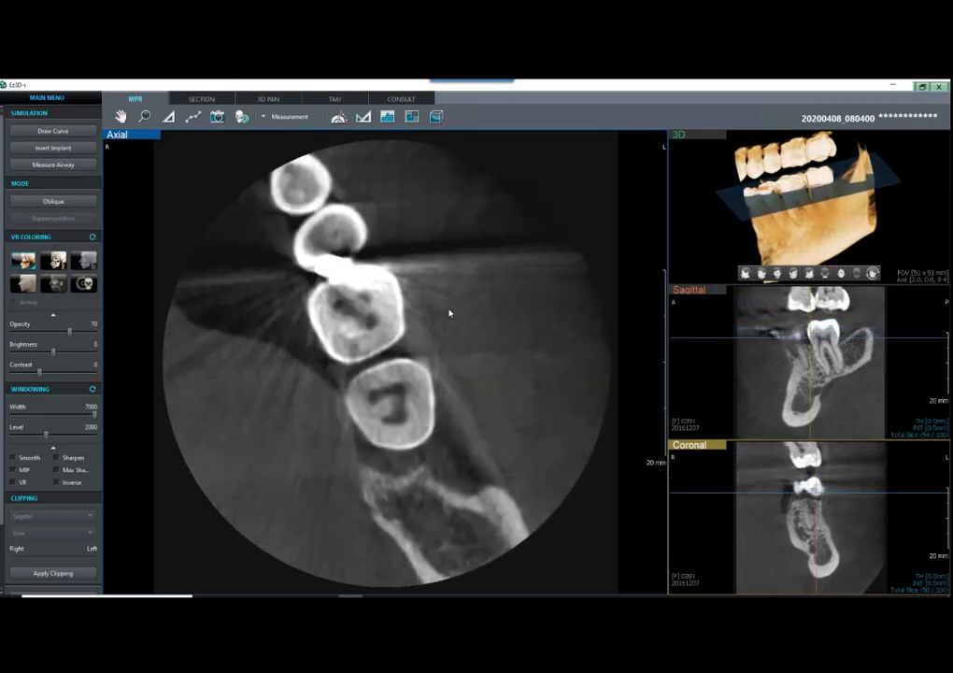
pyautogui.scroll(-2, 451, 311)
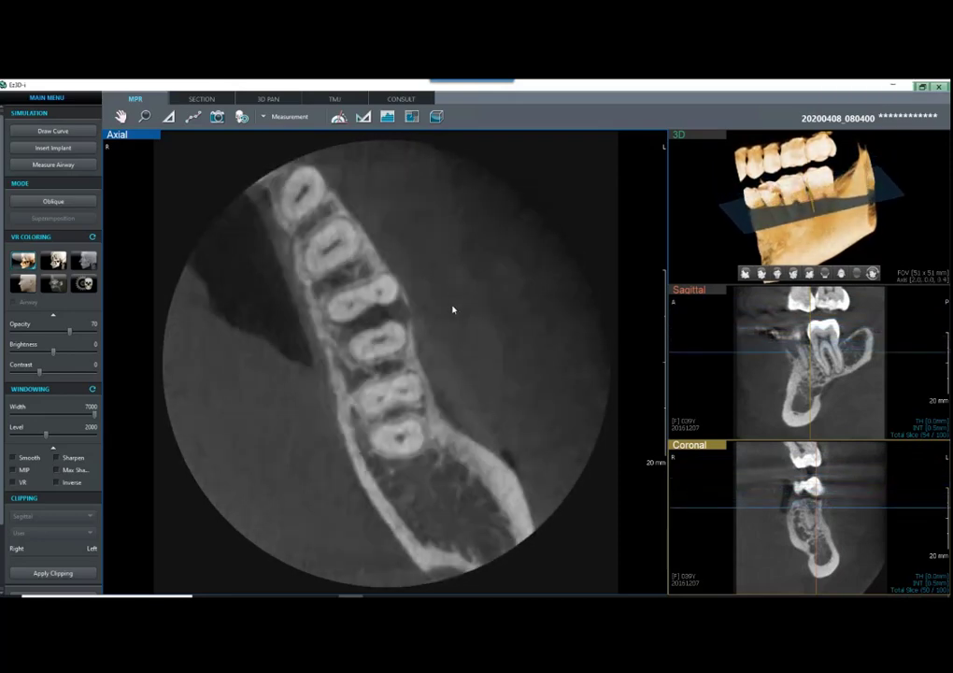
pyautogui.scroll(-2, 430, 312)
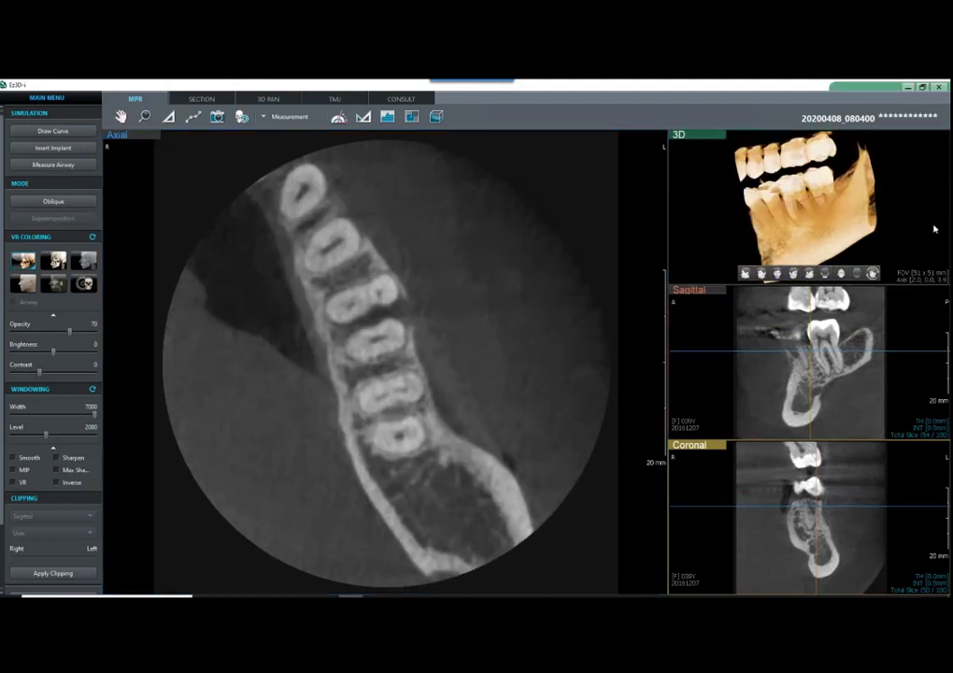
# Step: Point out the lower molar's root on the axial slice with the Spotlight tool and check the adjacent slices
pyautogui.click(881, 272)
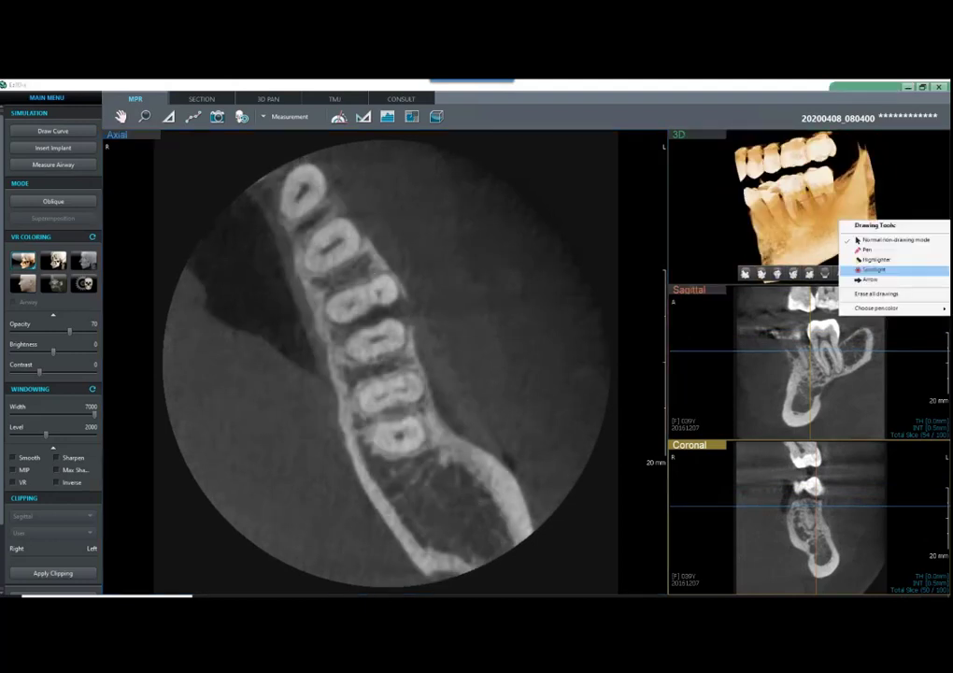
pyautogui.click(879, 271)
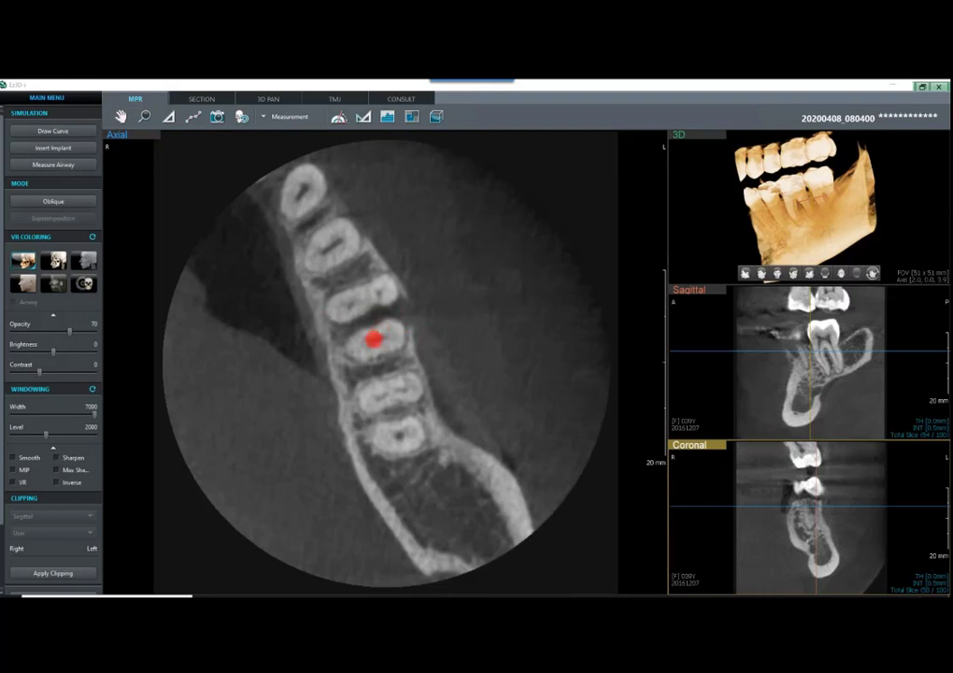
pyautogui.scroll(-10, 429, 335)
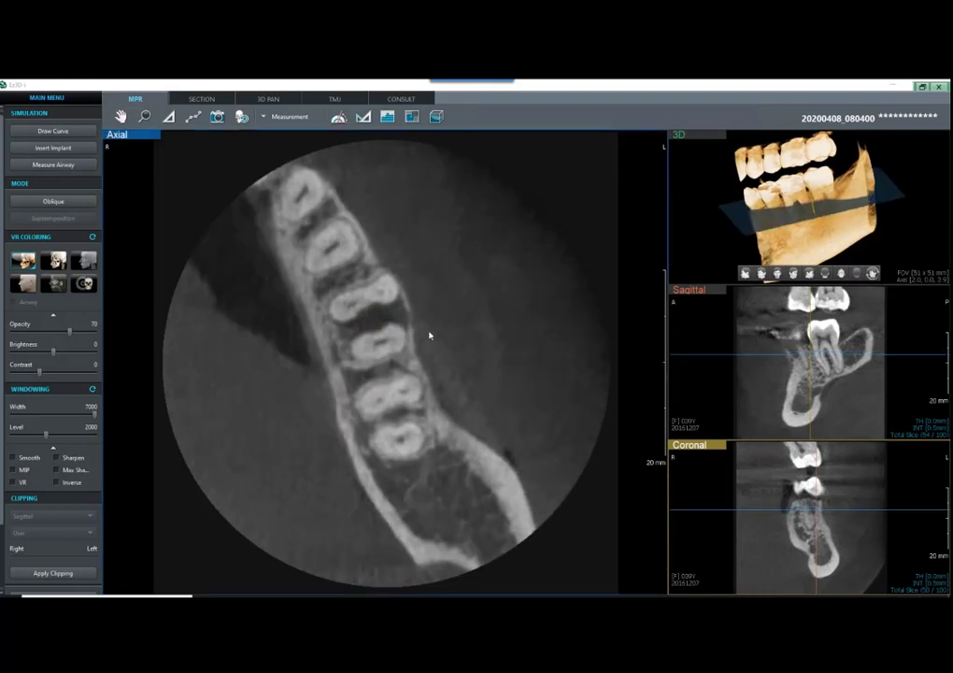
# Step: Examine the axial slices along the lower molar roots, down towards the root tips and back up
pyautogui.scroll(-8, 430, 334)
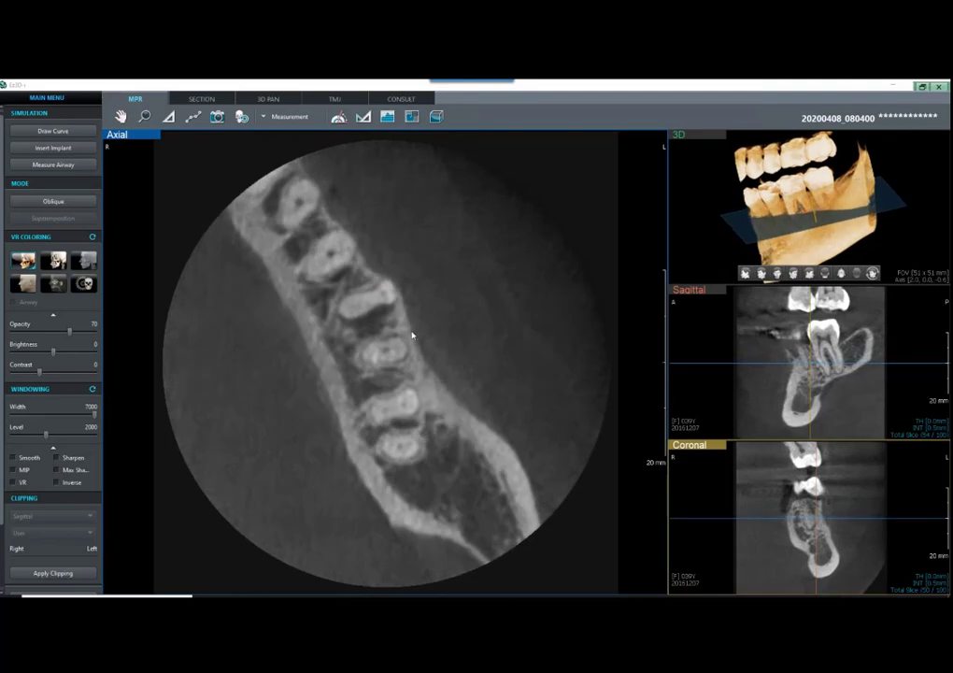
pyautogui.scroll(6, 433, 333)
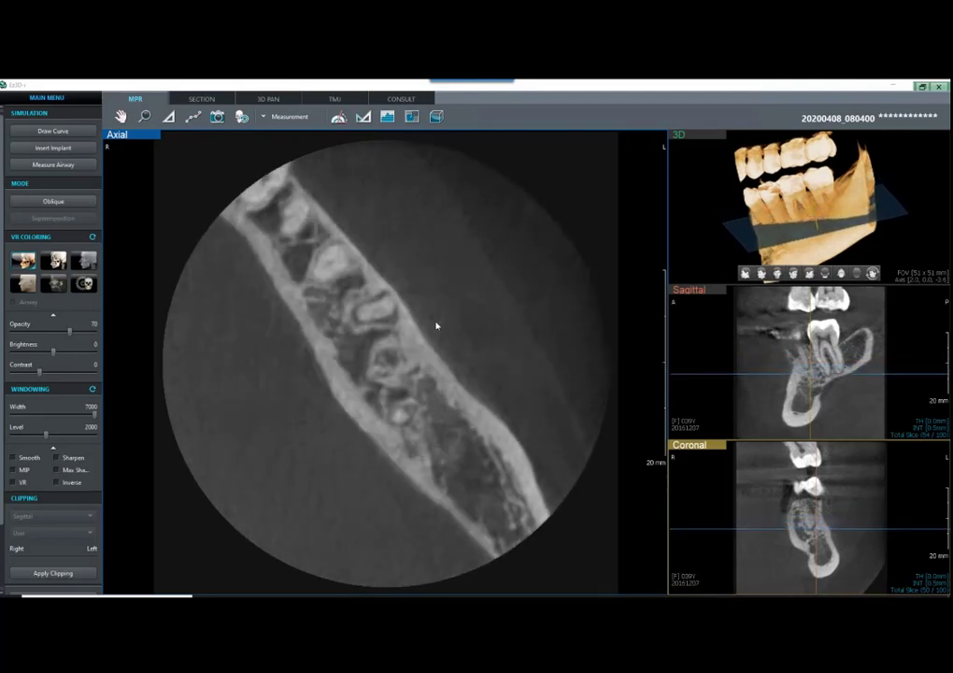
pyautogui.scroll(4, 446, 323)
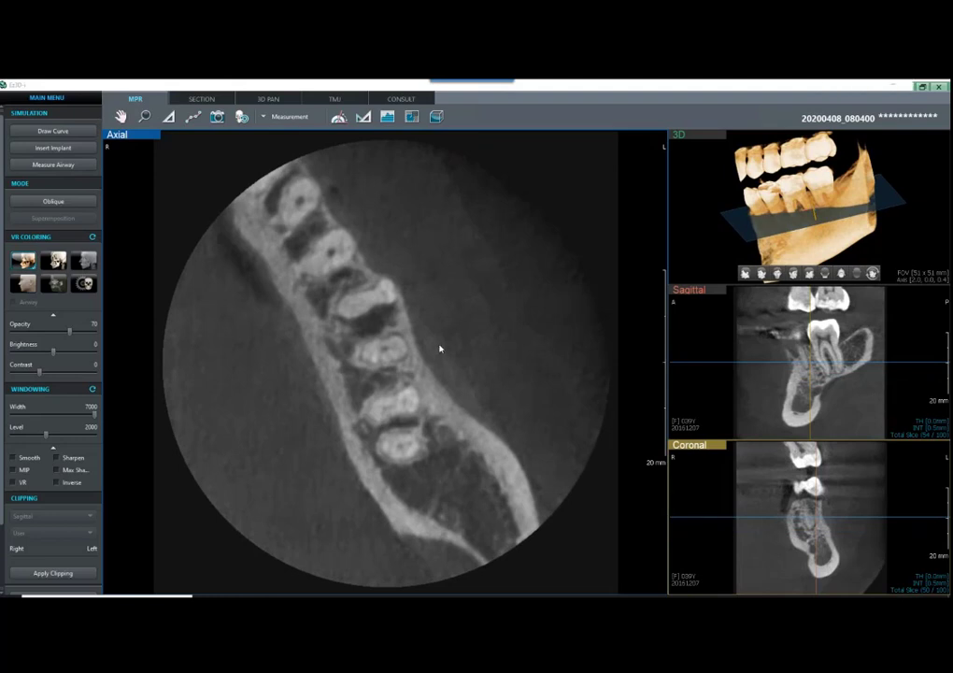
# Step: Align the sagittal plane with the lower tooth row on the axial slice and make the sagittal view the main view
pyautogui.click(381, 364)
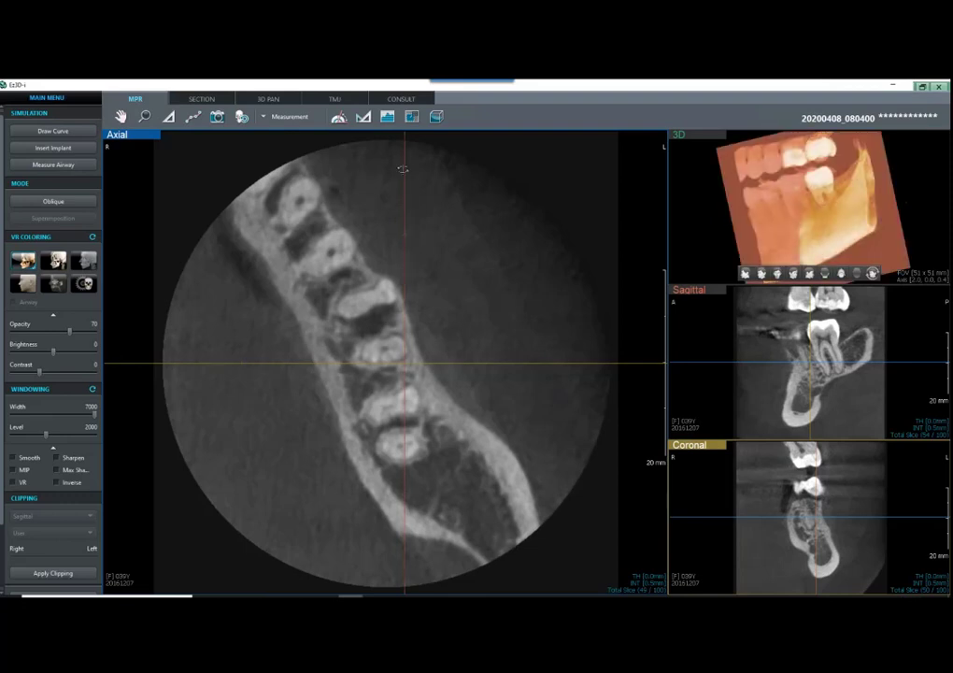
pyautogui.moveTo(378, 173); pyautogui.dragTo(316, 205)
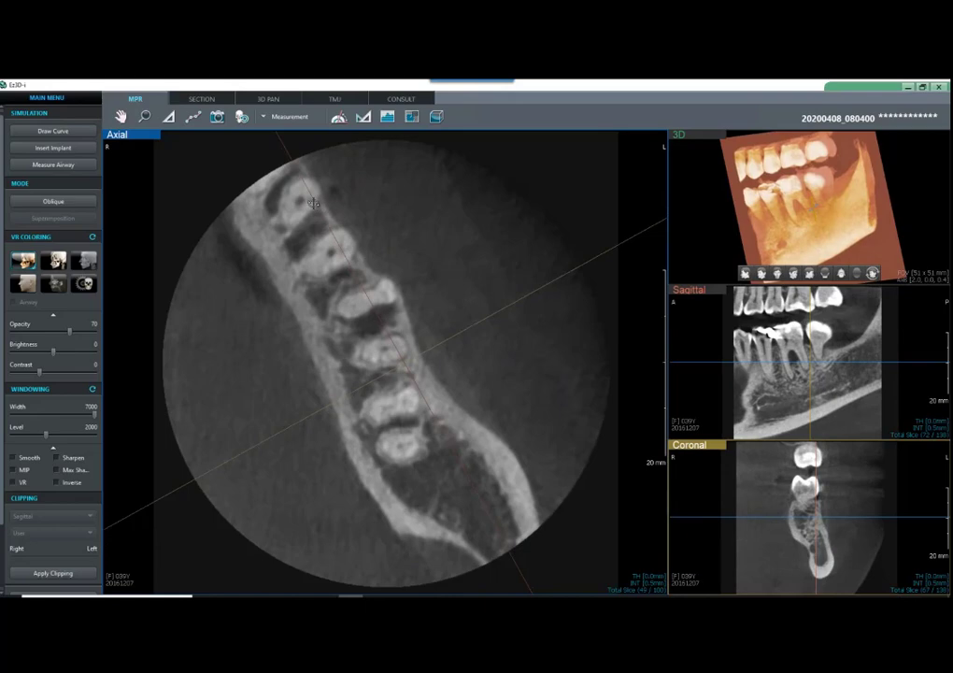
pyautogui.click(758, 343)
pyautogui.rightClick(757, 341)
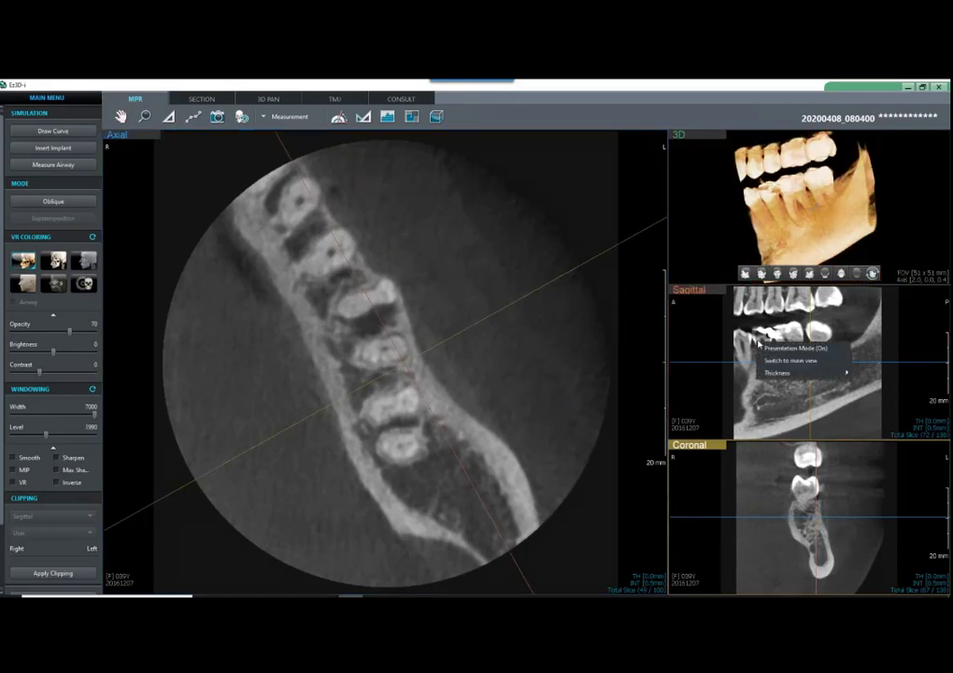
pyautogui.click(777, 361)
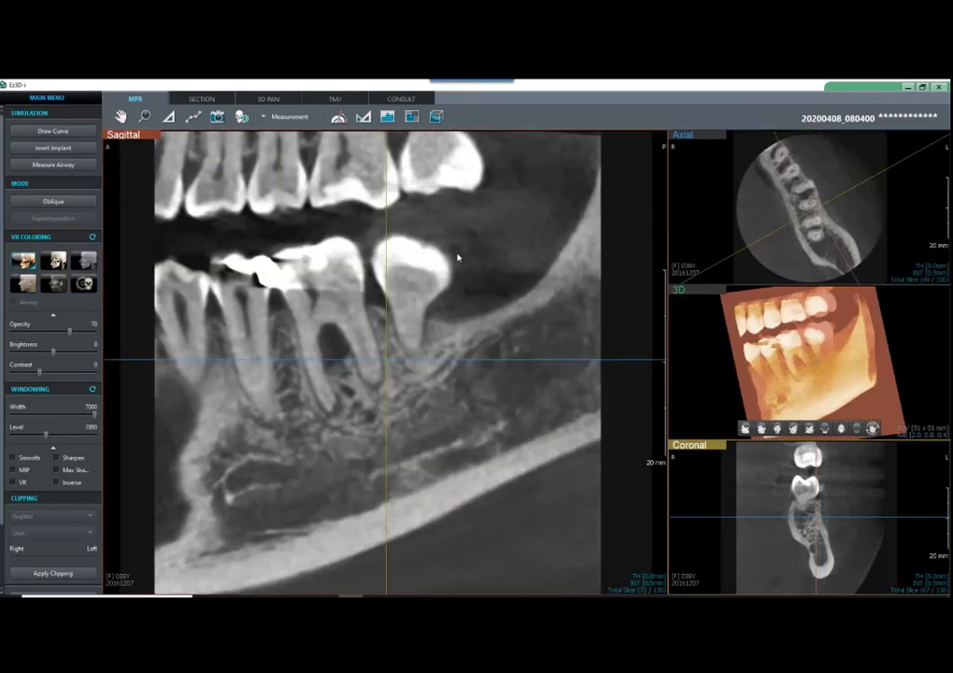
# Step: Draw a section curve about 29 mm long from above the lower molar's crown down past its roots, and enlarge one section to browse the slices
pyautogui.click(58, 132)
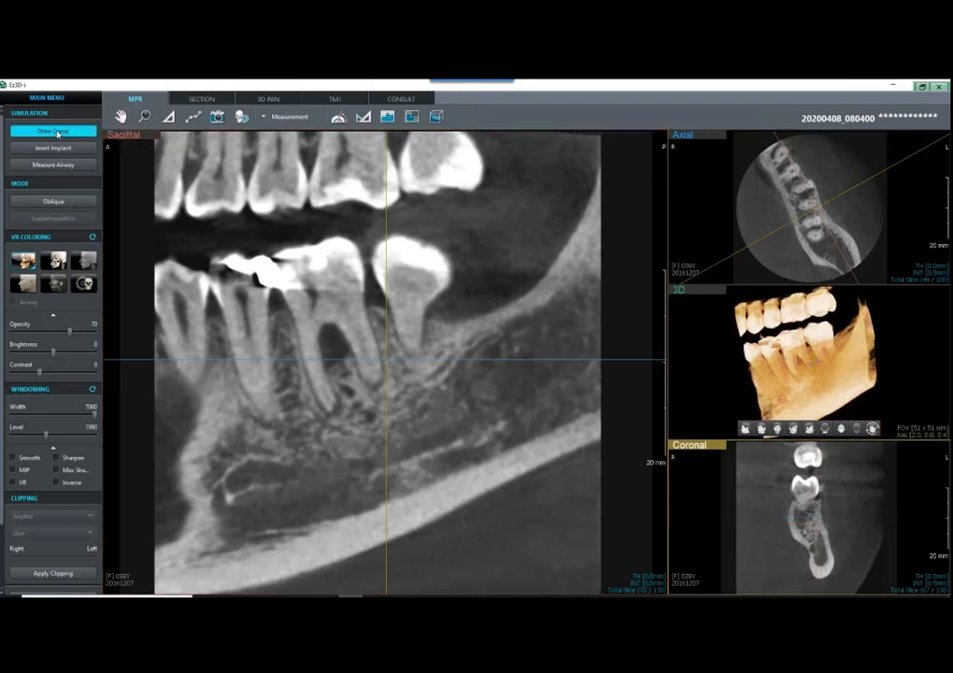
pyautogui.click(291, 227)
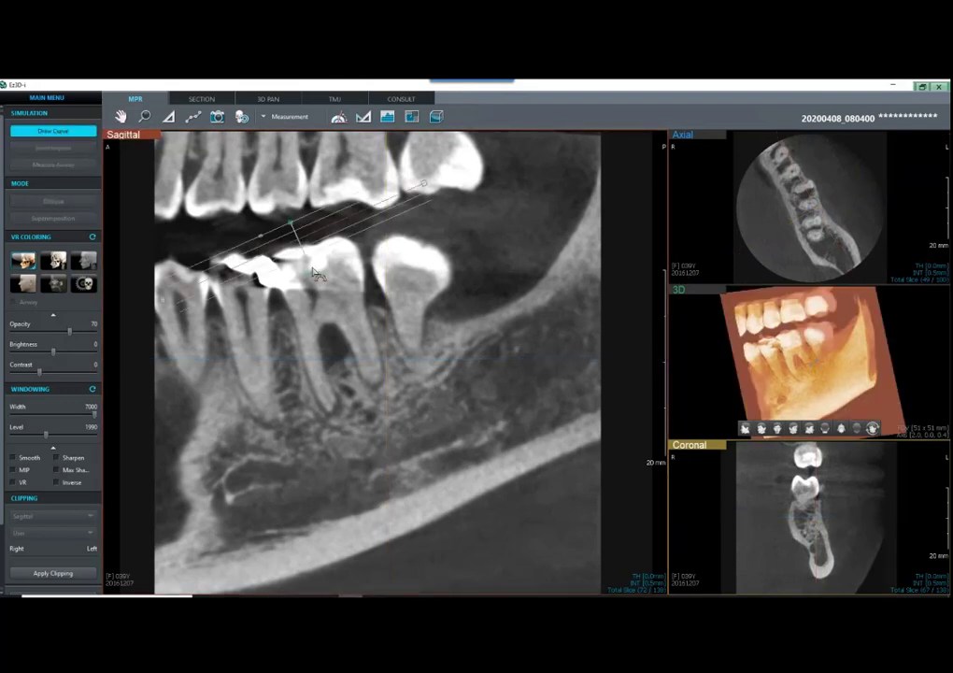
pyautogui.doubleClick(393, 475)
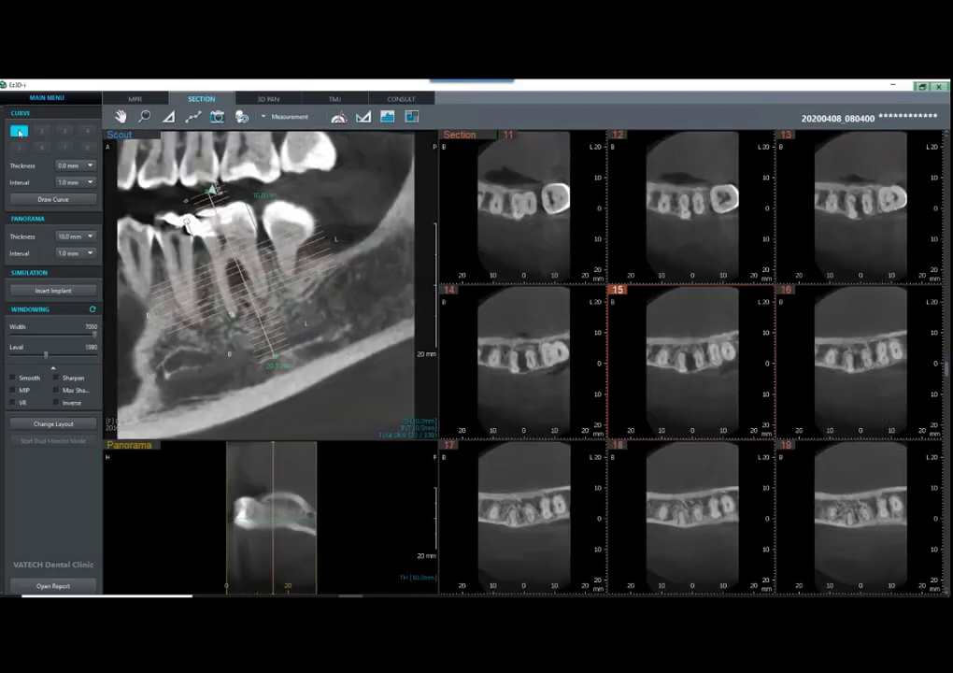
pyautogui.doubleClick(693, 348)
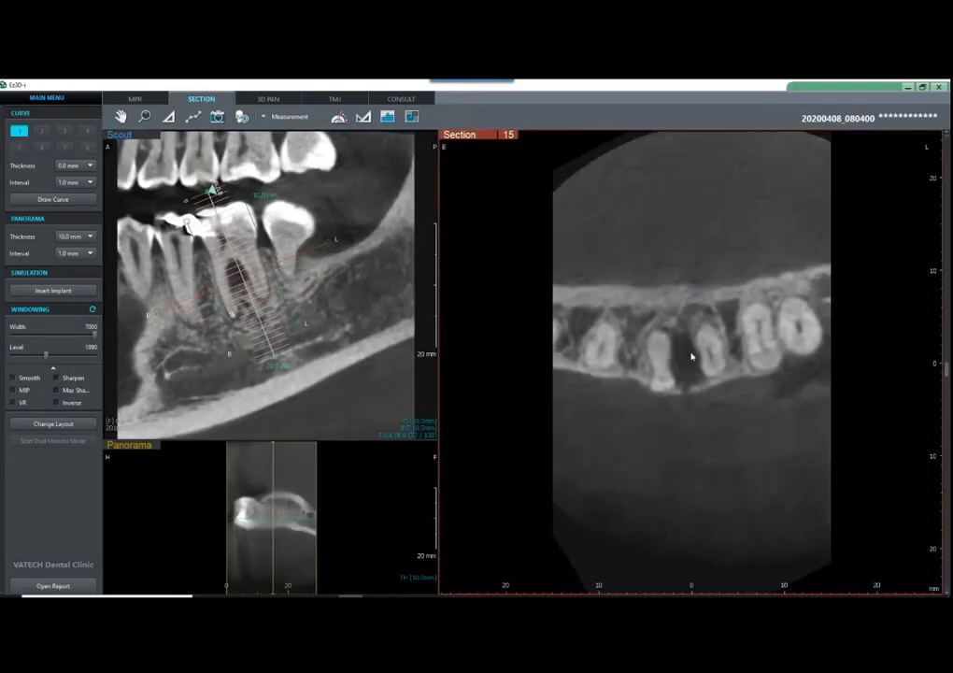
pyautogui.scroll(13, 654, 334)
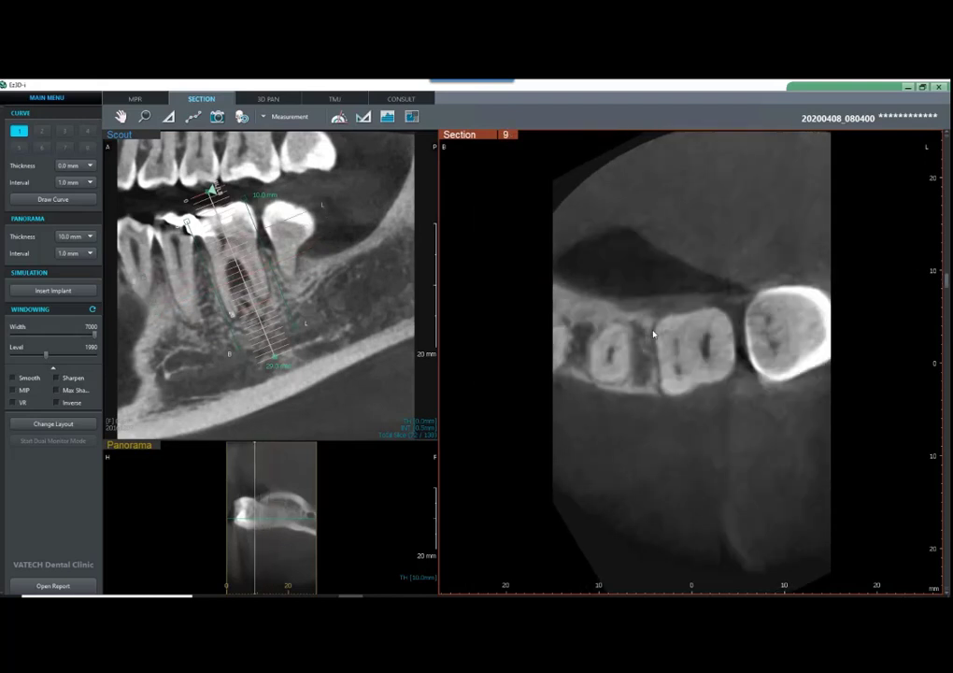
pyautogui.scroll(-2, 646, 329)
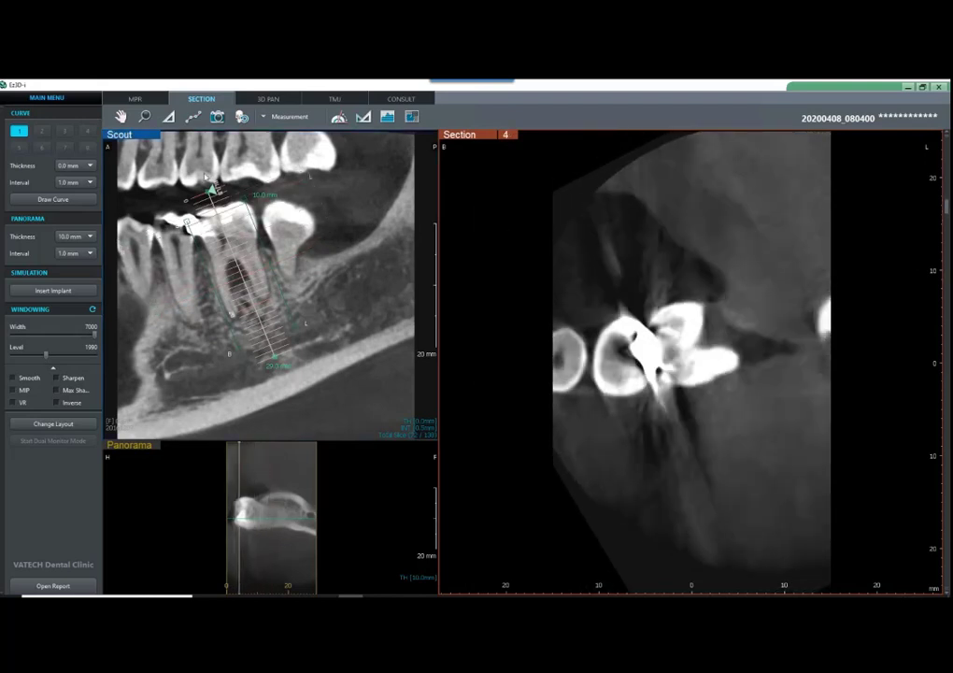
# Step: Set the curve's section interval to 0.5 mm and review the molar's sections from the crown to the separated roots
pyautogui.click(83, 184)
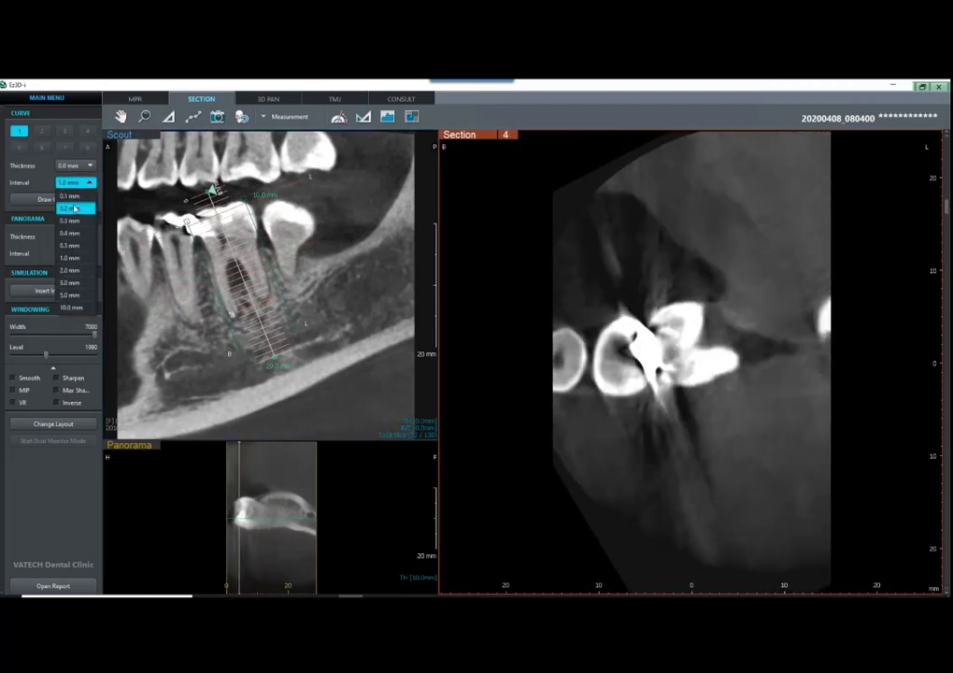
pyautogui.click(73, 245)
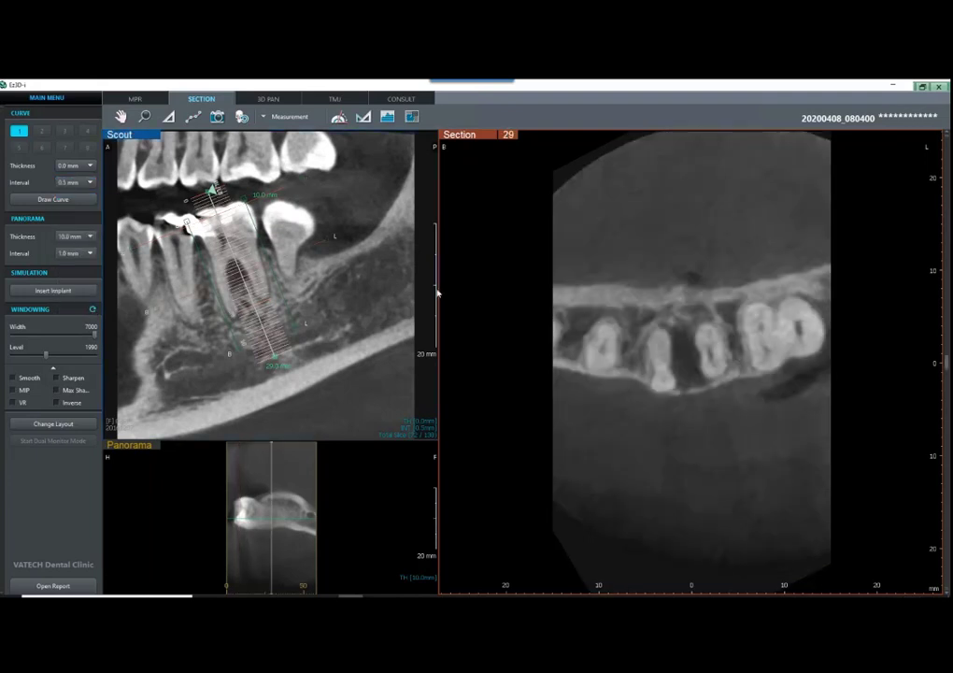
pyautogui.scroll(18, 470, 292)
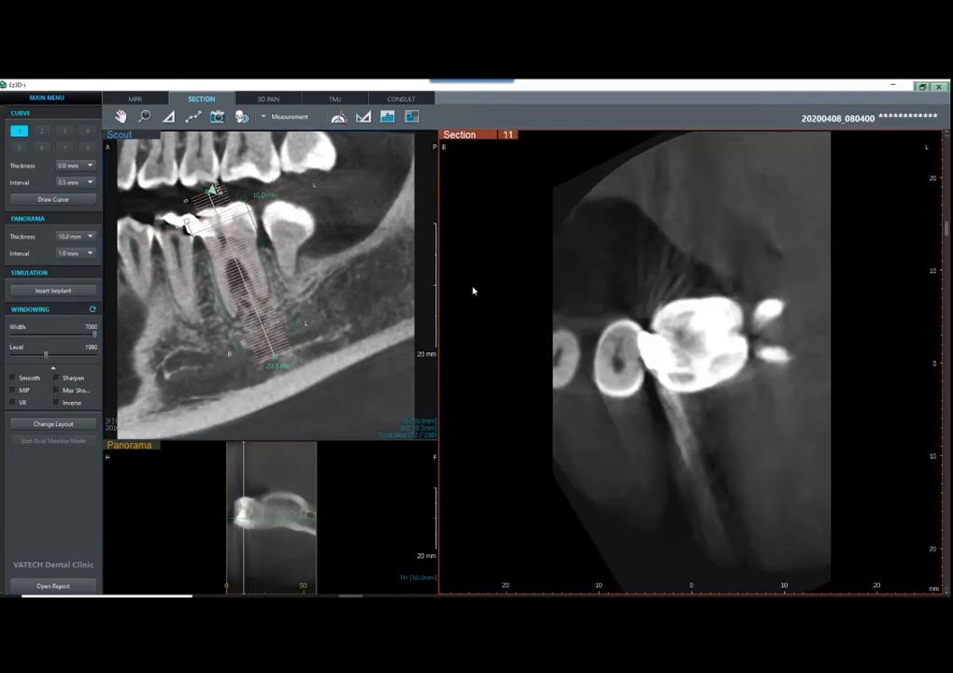
pyautogui.scroll(-9, 473, 290)
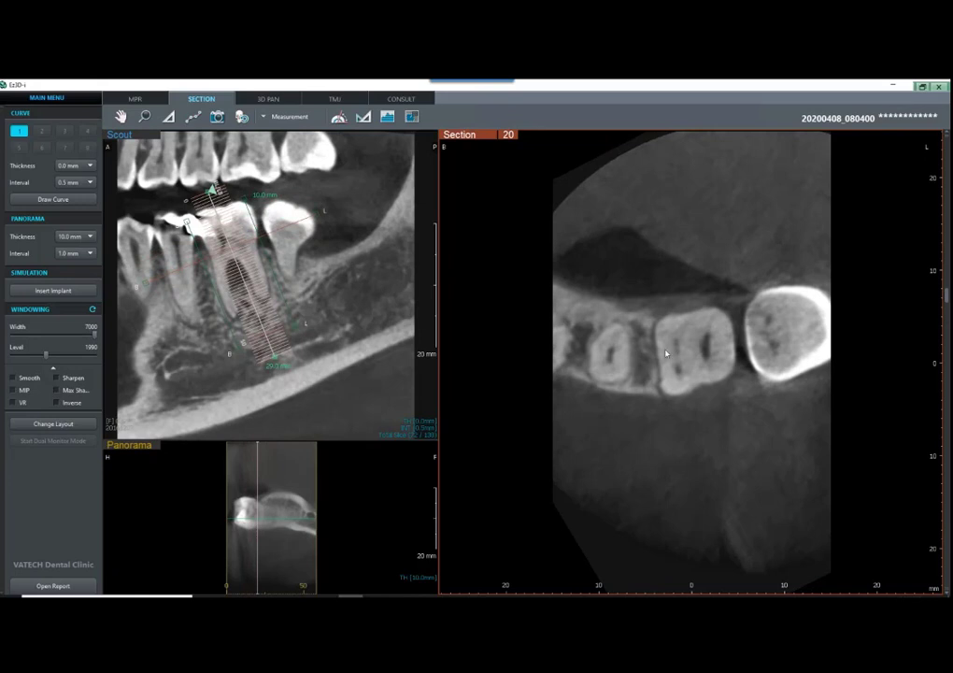
pyautogui.scroll(-4, 618, 377)
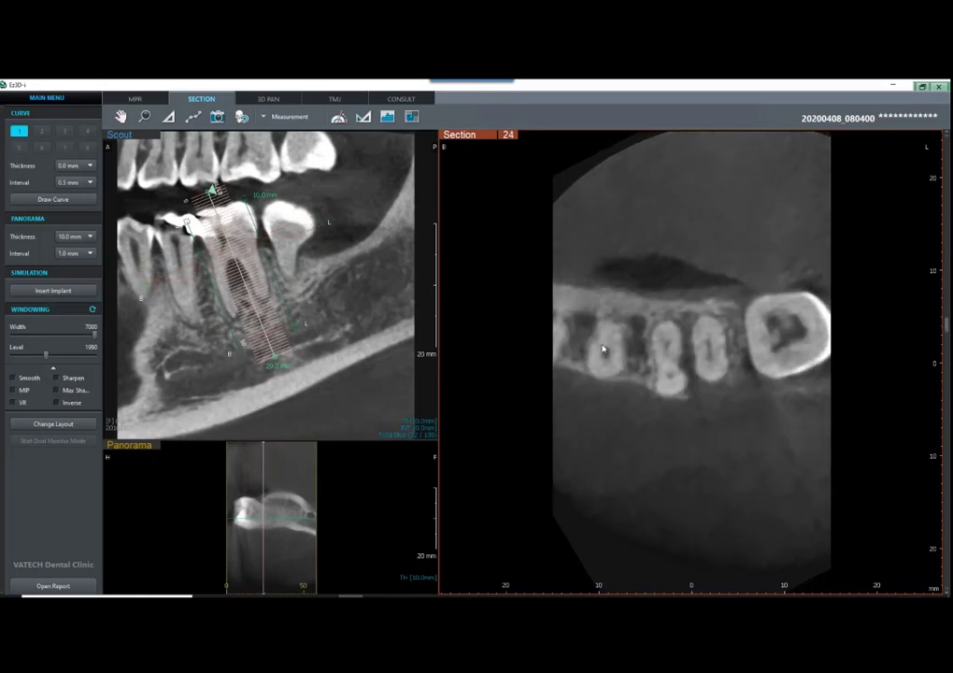
pyautogui.scroll(-2, 602, 338)
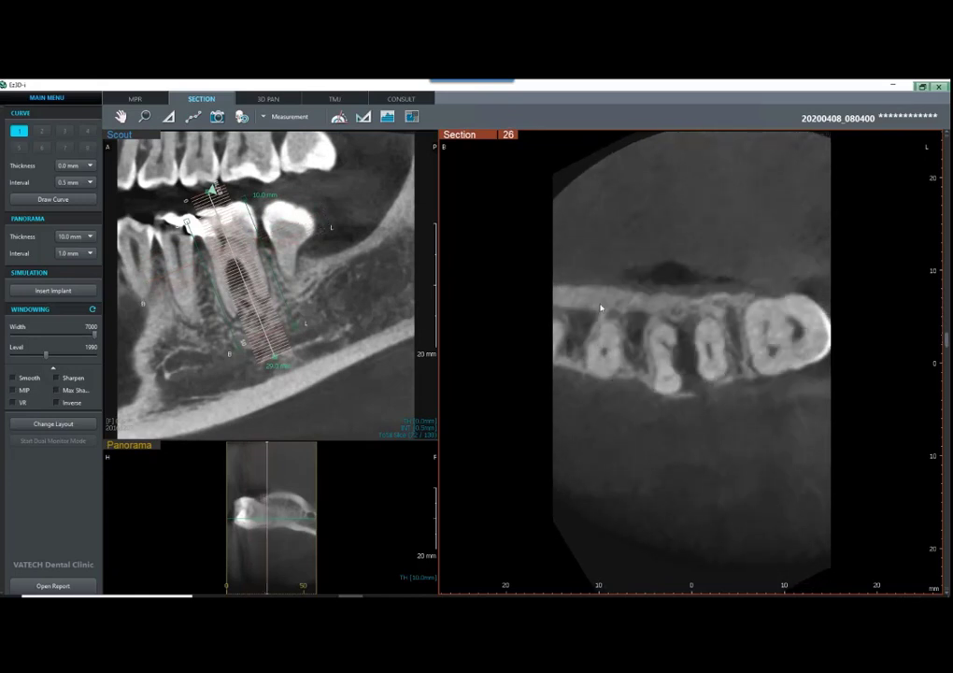
# Step: Examine the lower molar's sections around the root canals, from mid-root up to the pulp chamber and back to the furcation
pyautogui.click(938, 218)
pyautogui.click(871, 270)
pyautogui.scroll(-5, 710, 397)
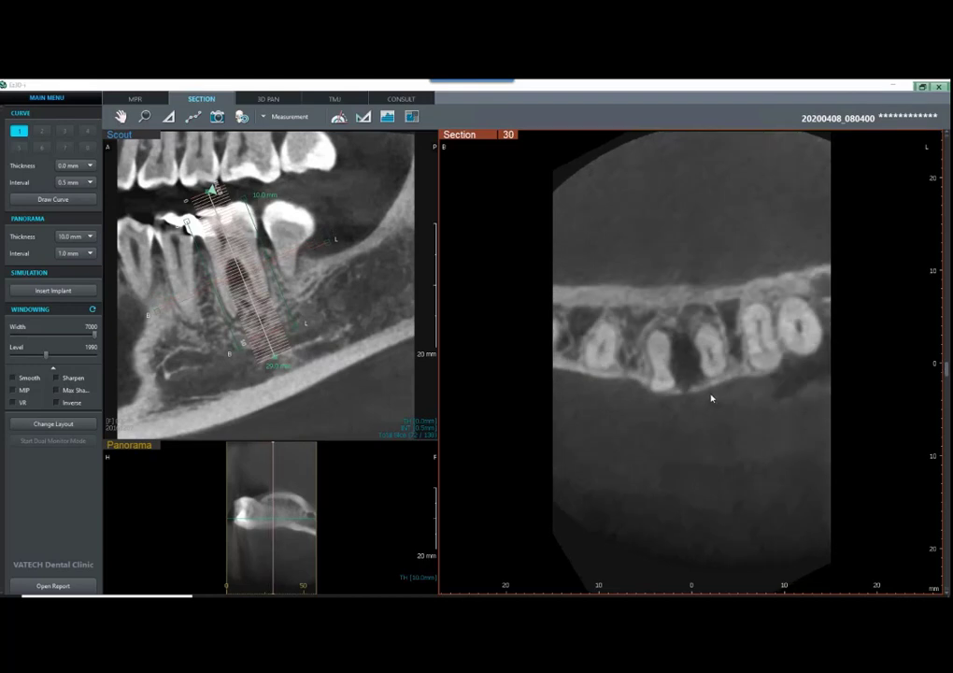
pyautogui.scroll(3, 712, 397)
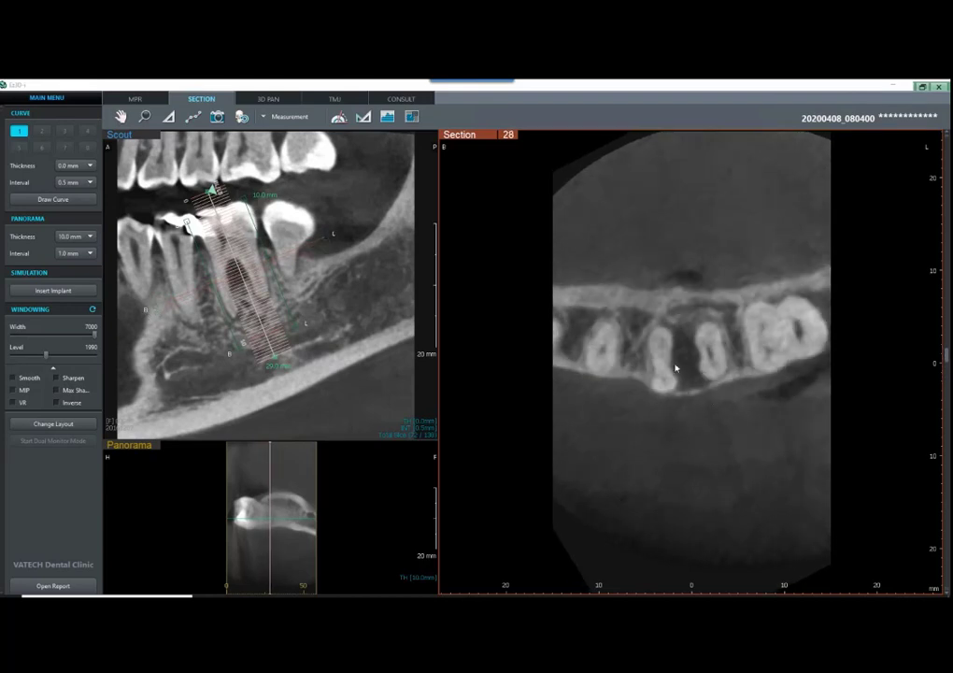
pyautogui.scroll(9, 636, 390)
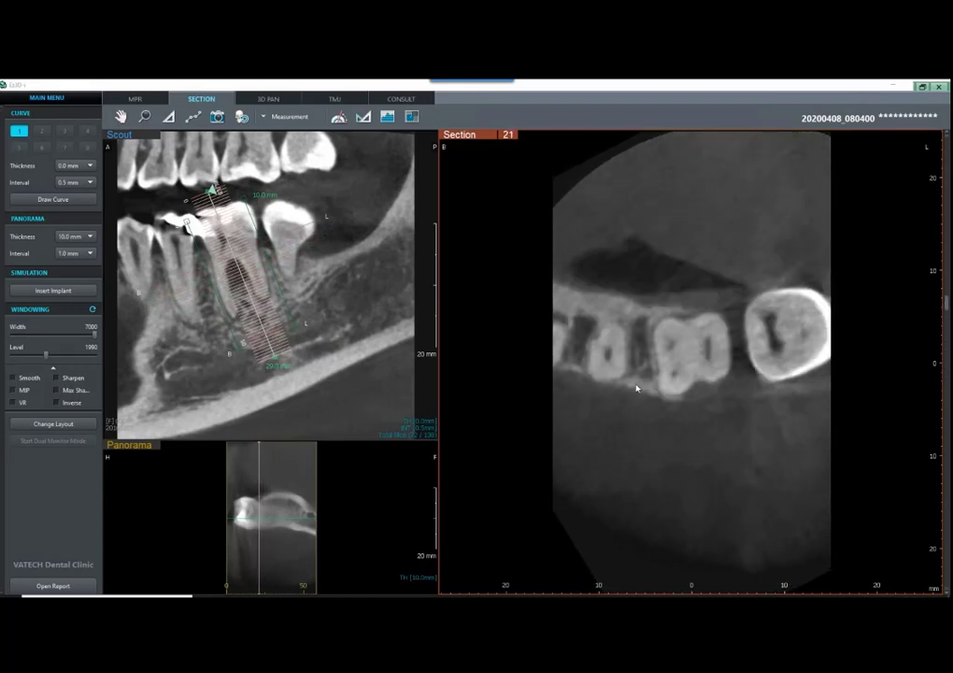
pyautogui.scroll(6, 639, 387)
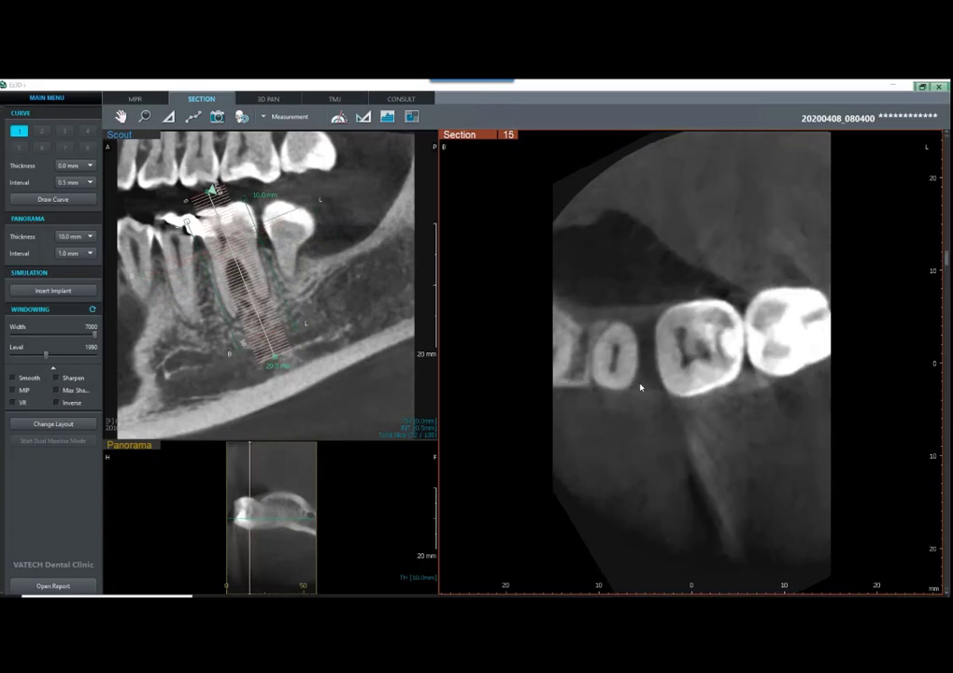
pyautogui.scroll(-7, 644, 383)
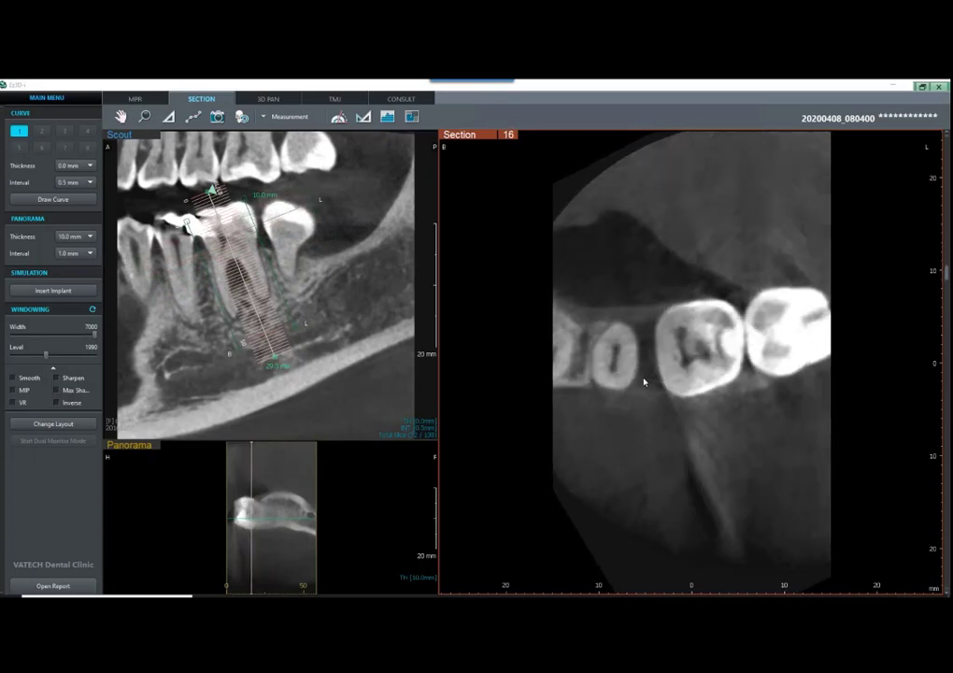
pyautogui.scroll(-2, 643, 379)
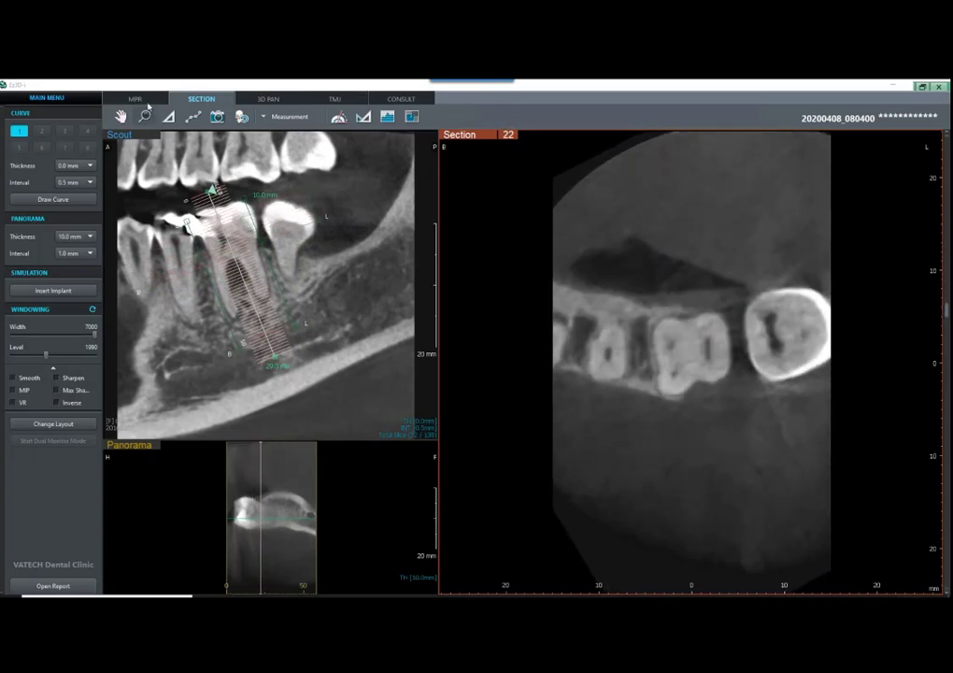
# Step: Apply the maximum sharpening filter and review the molar's sections from the pulp chamber to the separated roots
pyautogui.click(57, 390)
pyautogui.scroll(6, 680, 312)
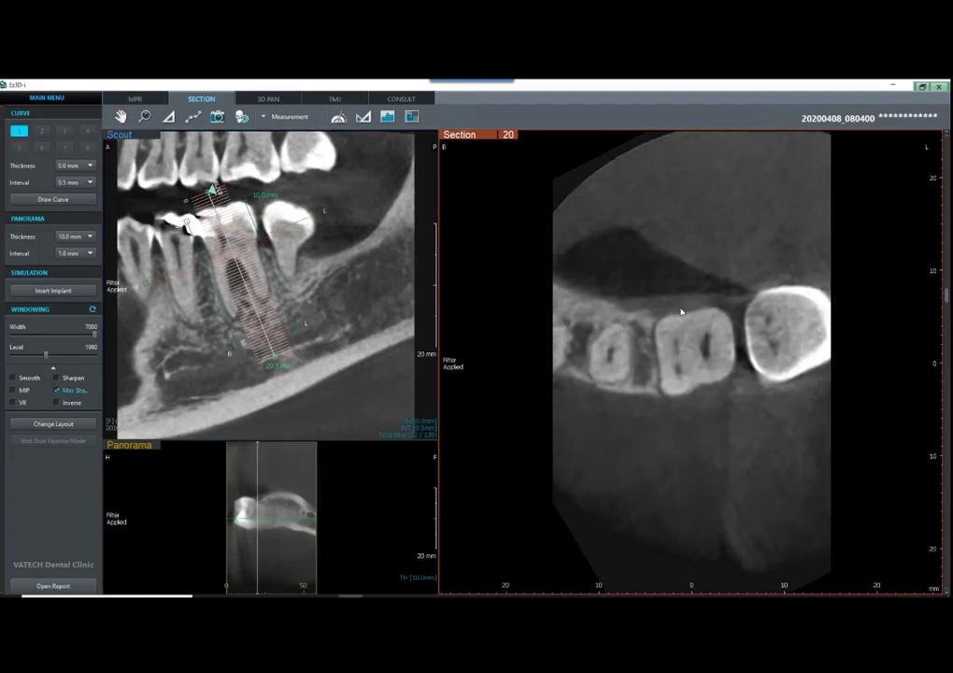
pyautogui.scroll(-7, 659, 290)
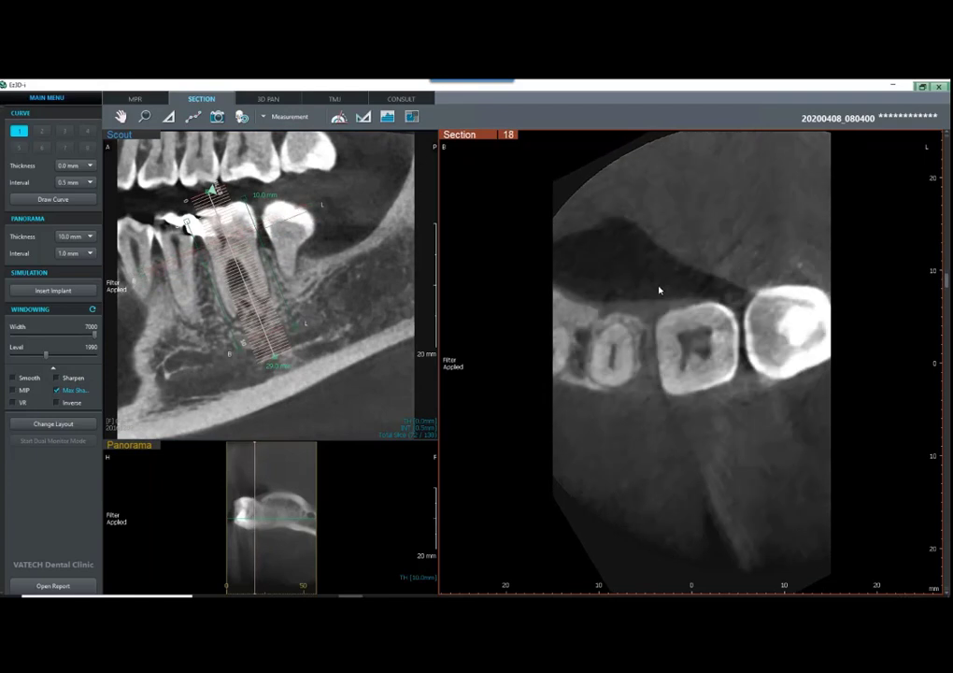
pyautogui.scroll(-1, 640, 290)
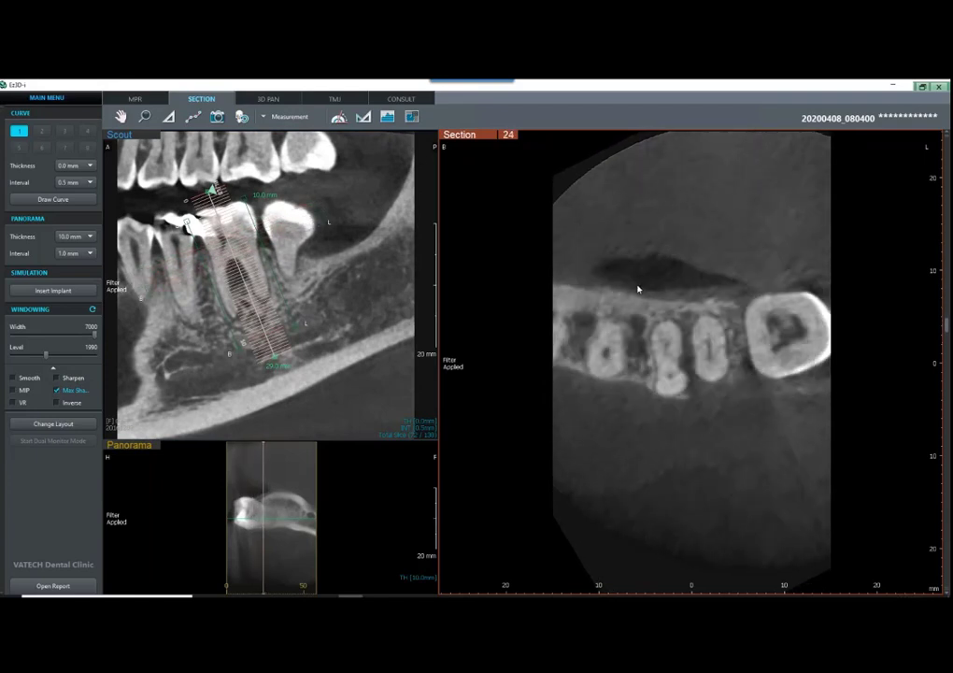
pyautogui.scroll(-2, 635, 290)
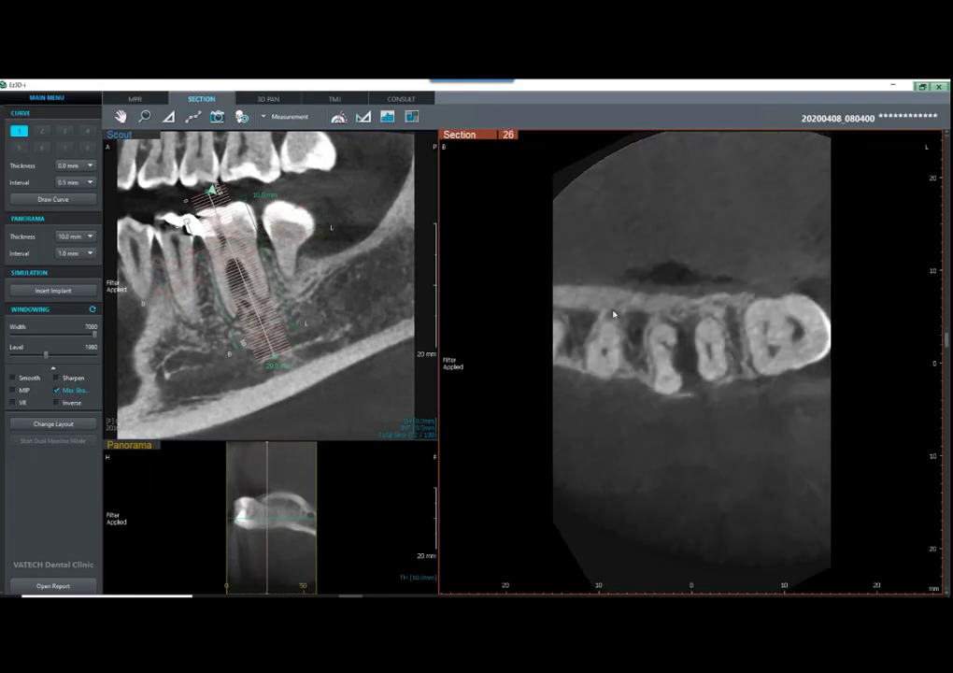
# Step: Adjust the windowing to a width of about 6755 and a level of about 2460, and check the adjacent root sections
pyautogui.moveTo(645, 298); pyautogui.dragTo(668, 262, button='right')
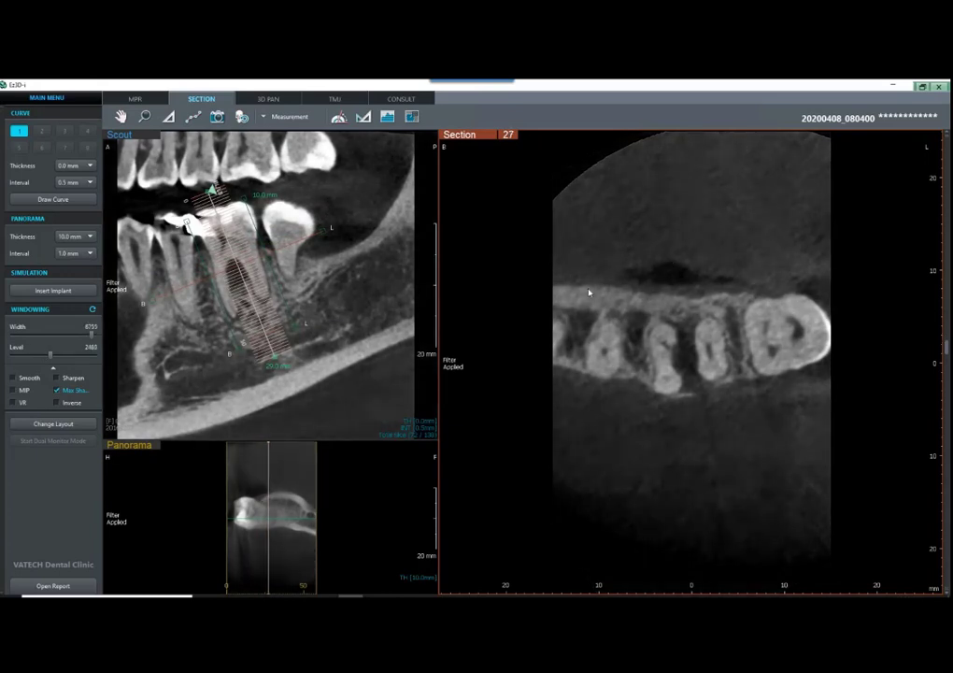
pyautogui.scroll(-2, 594, 288)
pyautogui.scroll(2, 595, 287)
pyautogui.scroll(1, 594, 285)
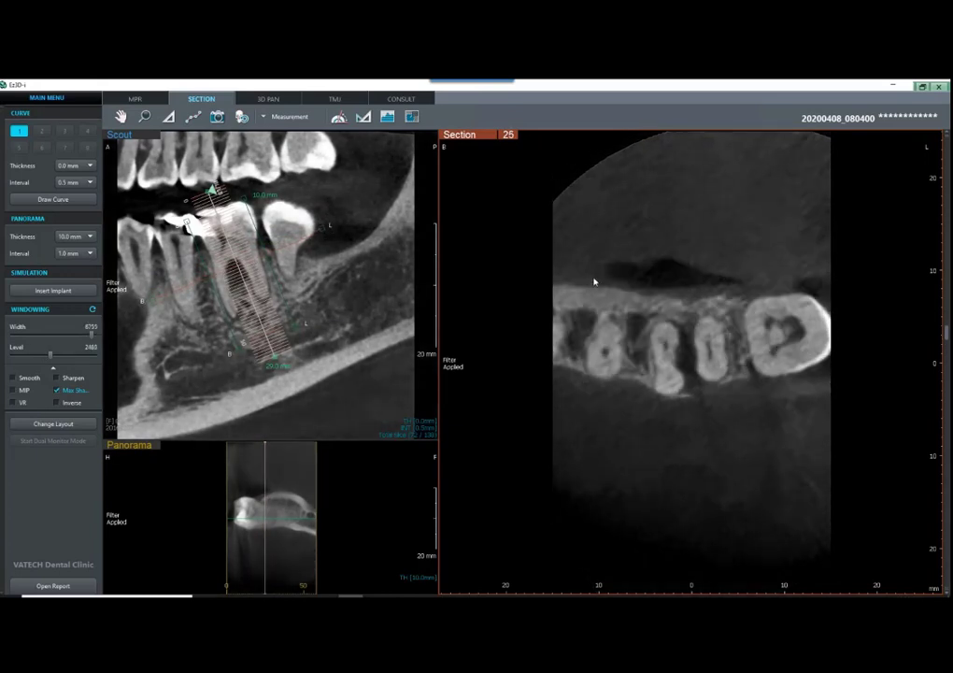
pyautogui.scroll(-2, 617, 266)
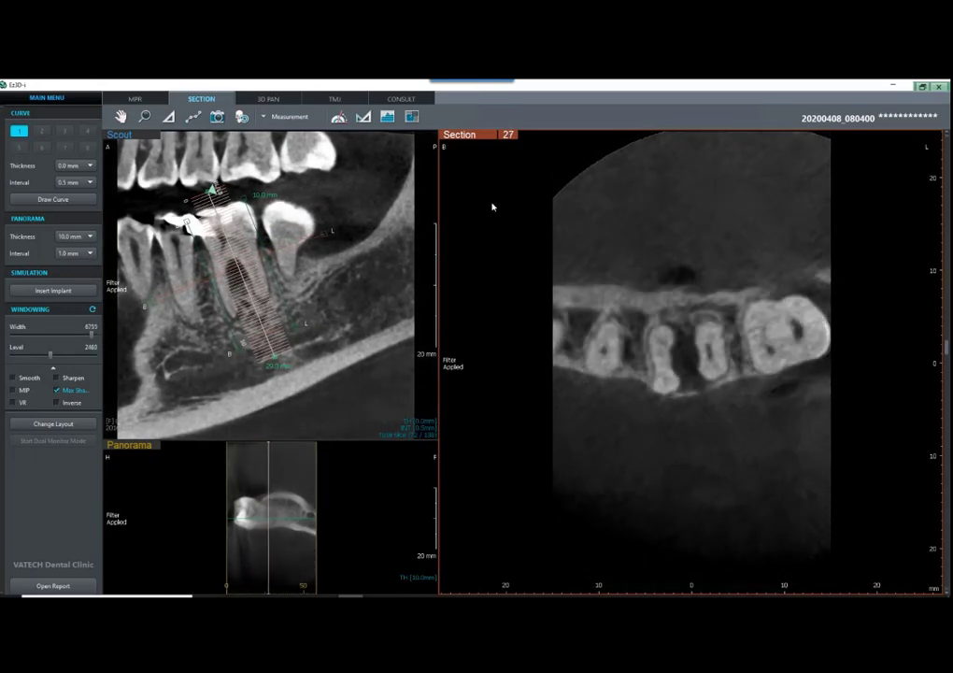
# Step: Draw a second section curve about 16.5 mm long across the lower molar between its roots in the enlarged axial view
pyautogui.click(133, 99)
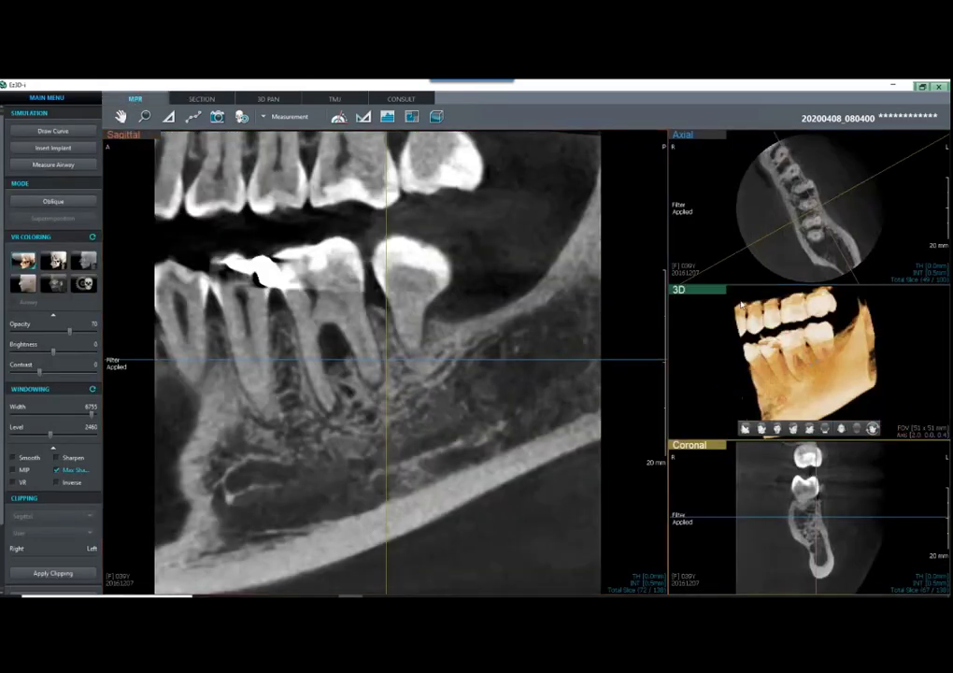
pyautogui.rightClick(723, 228)
pyautogui.click(738, 240)
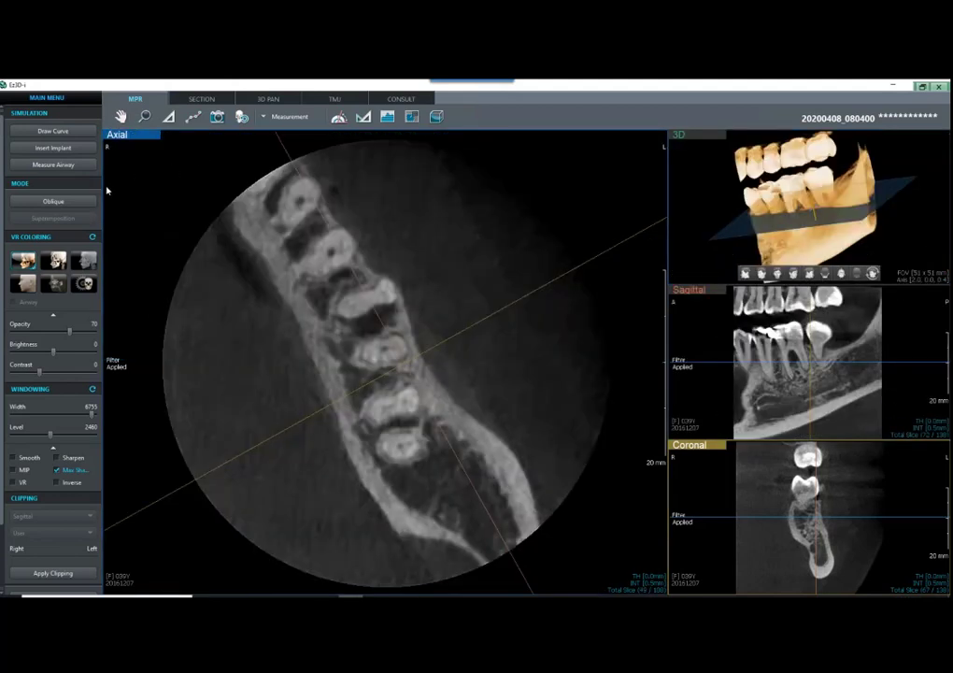
pyautogui.click(53, 131)
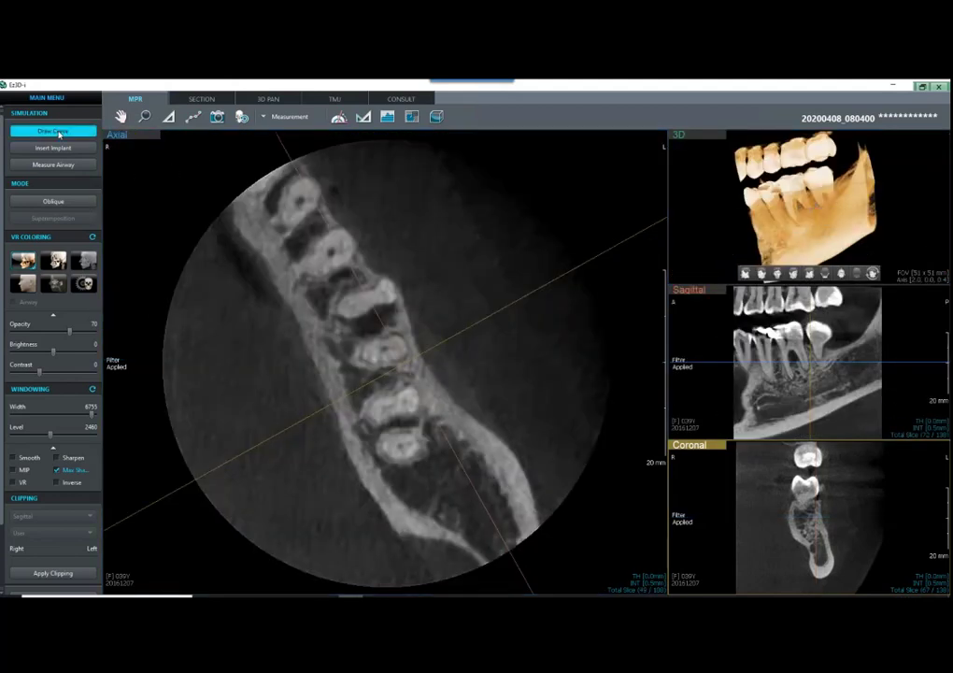
pyautogui.click(297, 370)
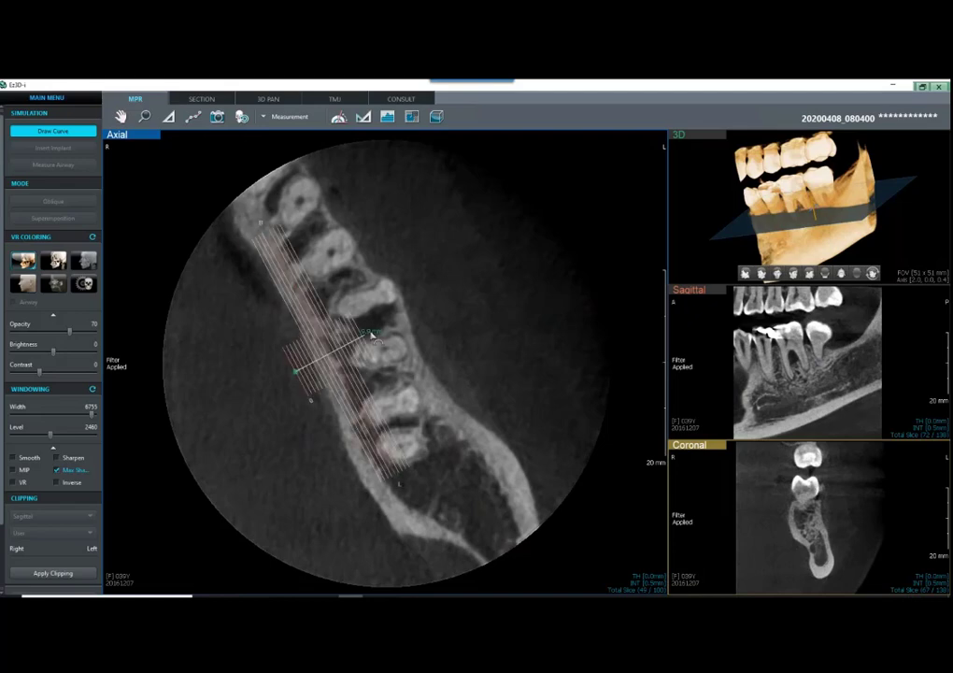
pyautogui.doubleClick(427, 295)
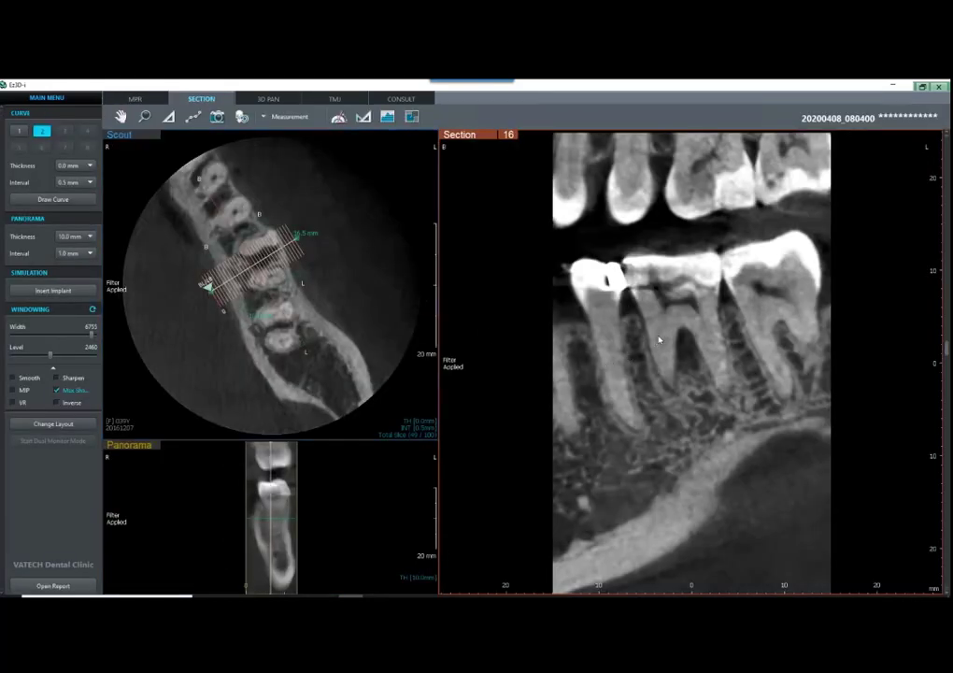
# Step: Set the second curve's section interval to 0.1 mm and review the sections through the molar's roots and furcation
pyautogui.scroll(12, 670, 341)
pyautogui.scroll(1, 676, 347)
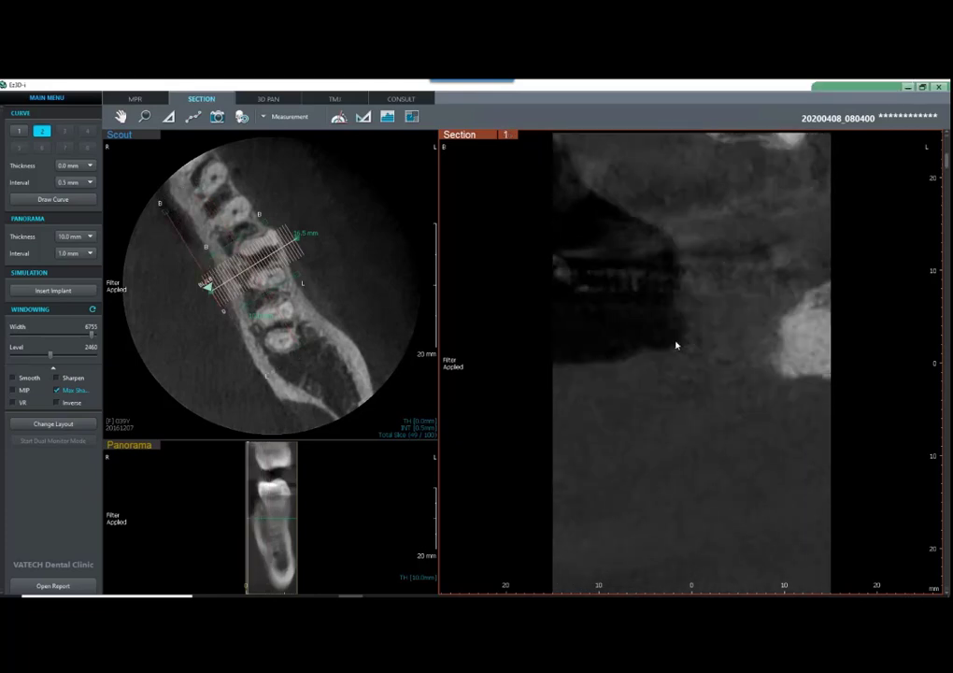
pyautogui.scroll(-6, 673, 341)
pyautogui.scroll(-4, 671, 338)
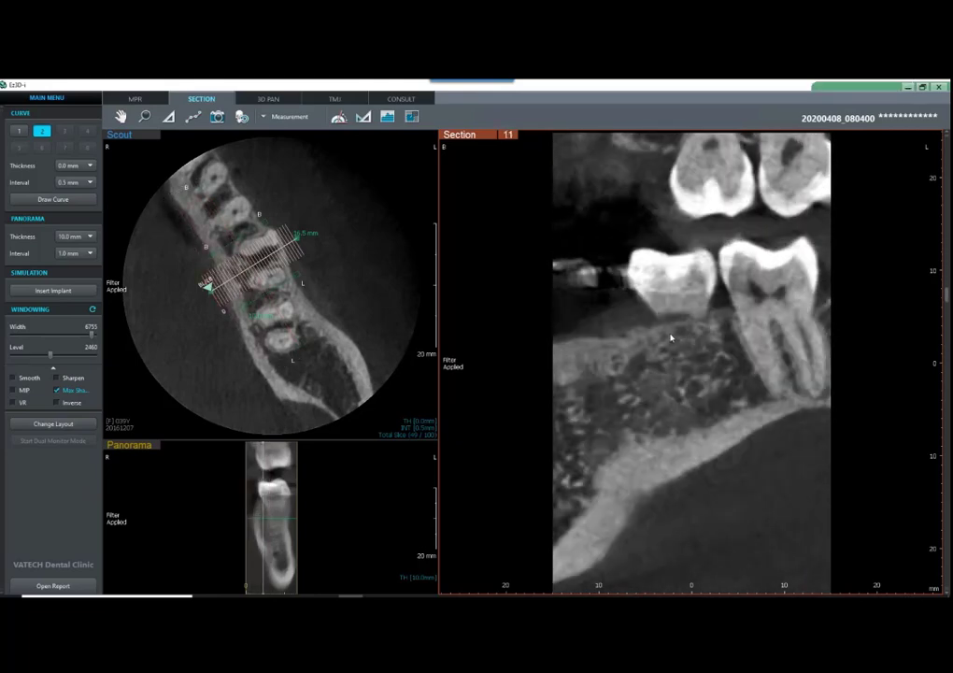
pyautogui.click(82, 182)
pyautogui.click(84, 196)
pyautogui.scroll(14, 668, 347)
pyautogui.scroll(-16, 687, 341)
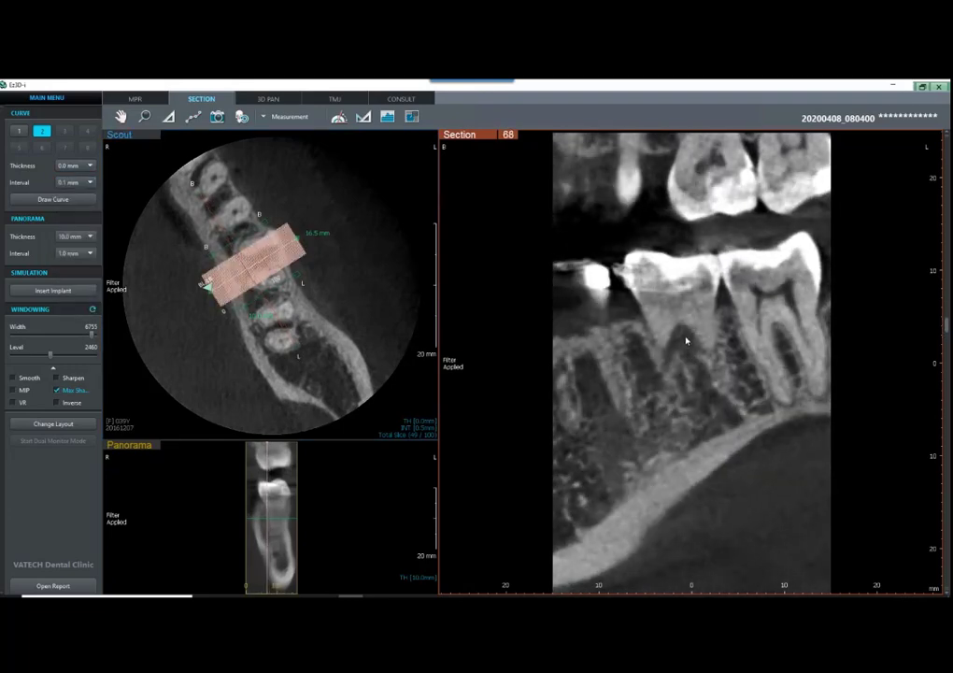
pyautogui.scroll(-9, 637, 291)
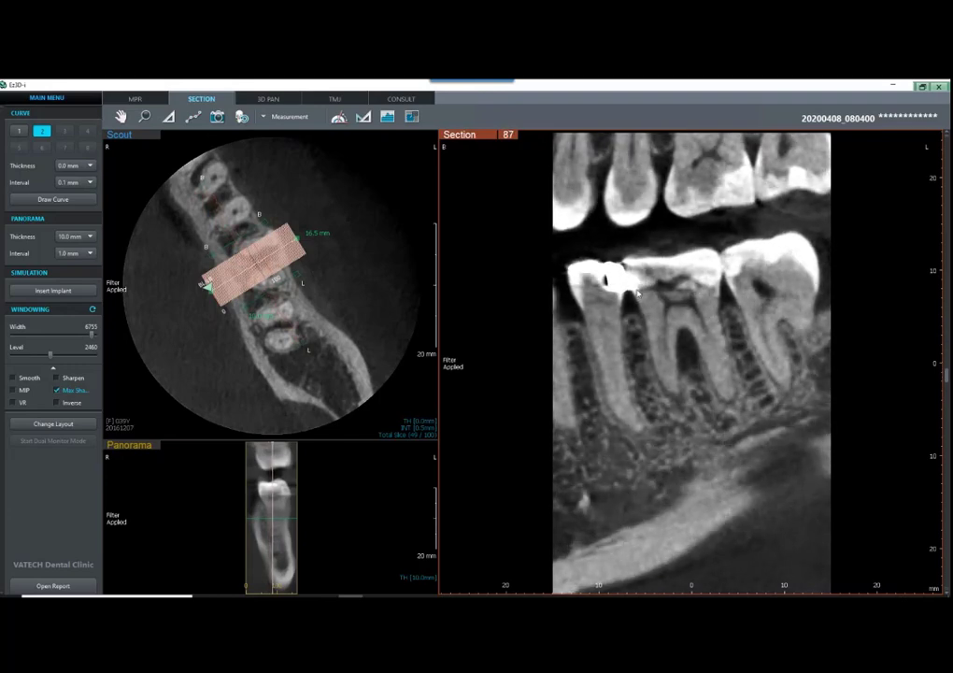
pyautogui.scroll(-1, 637, 290)
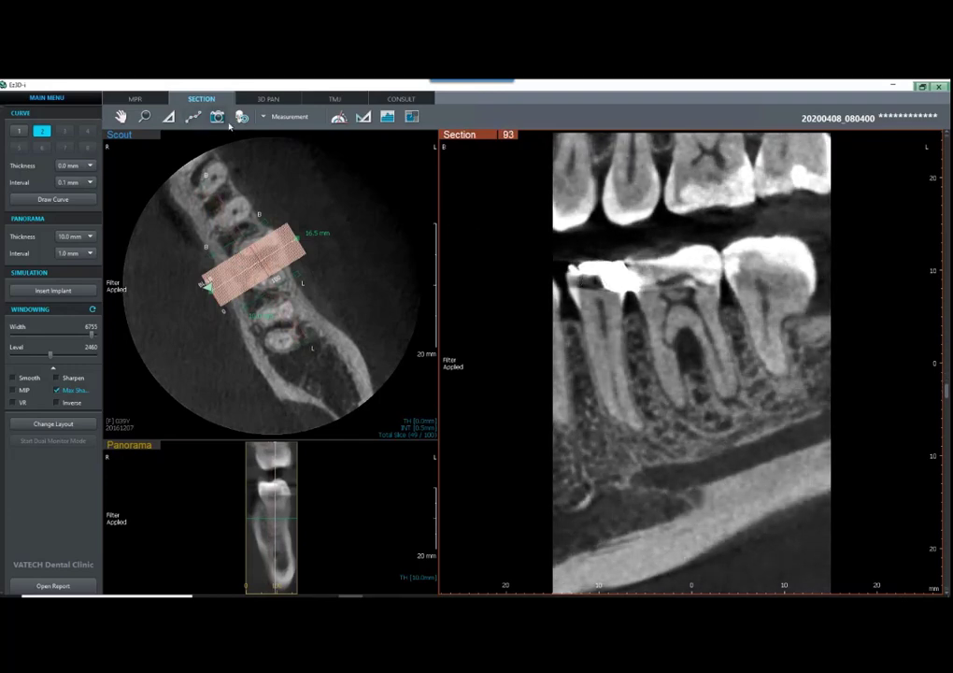
# Step: Annotate section 93 with a "?" note pointing at the molar's furcation and a freehand arrow towards its mesial root
pyautogui.click(270, 118)
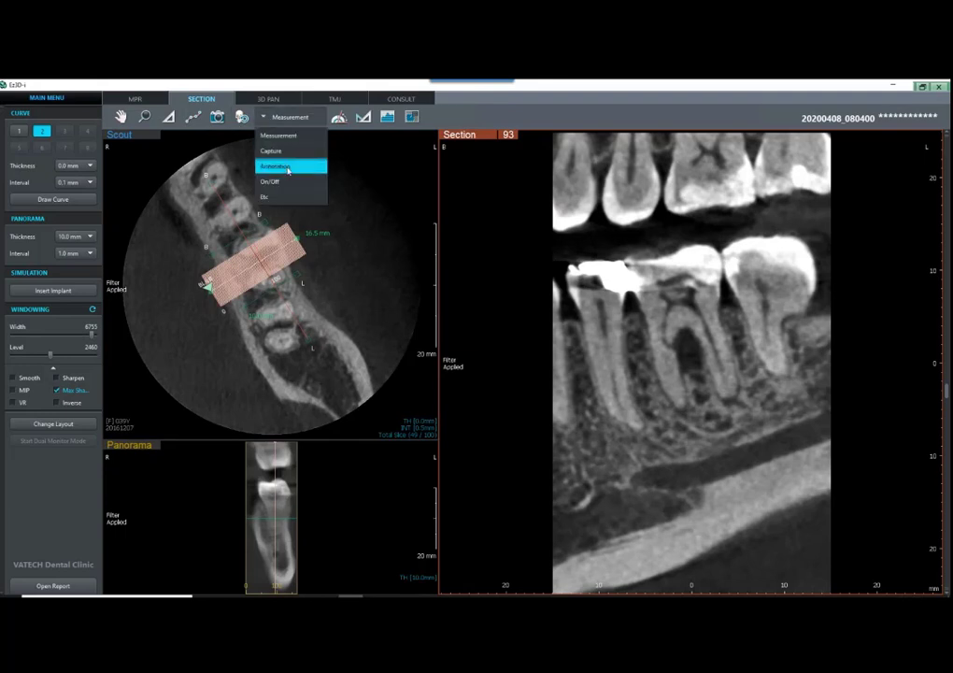
pyautogui.click(288, 167)
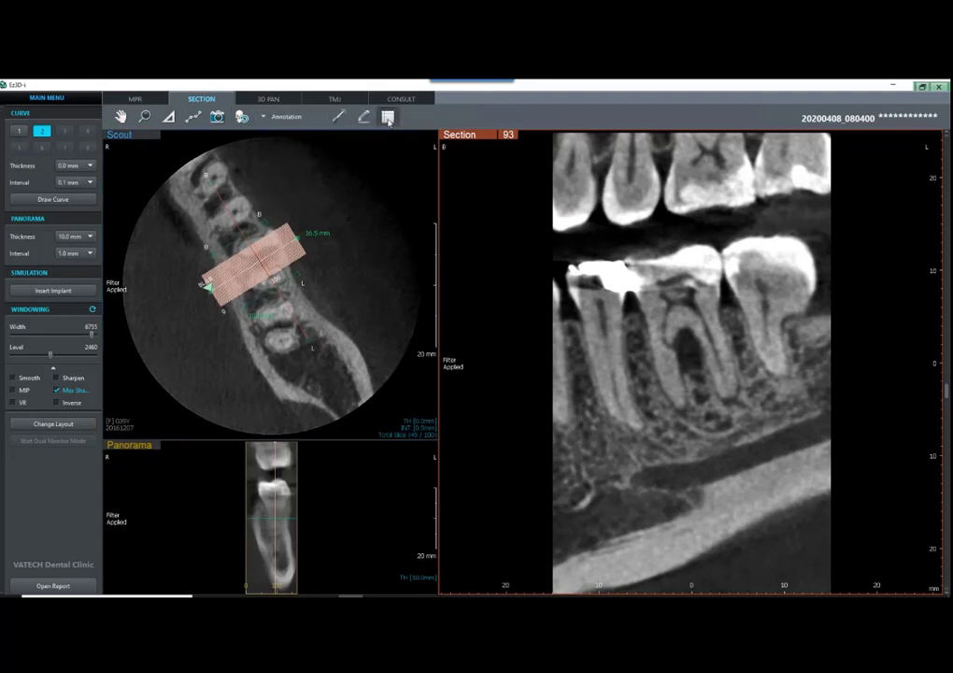
pyautogui.moveTo(676, 346); pyautogui.dragTo(756, 416)
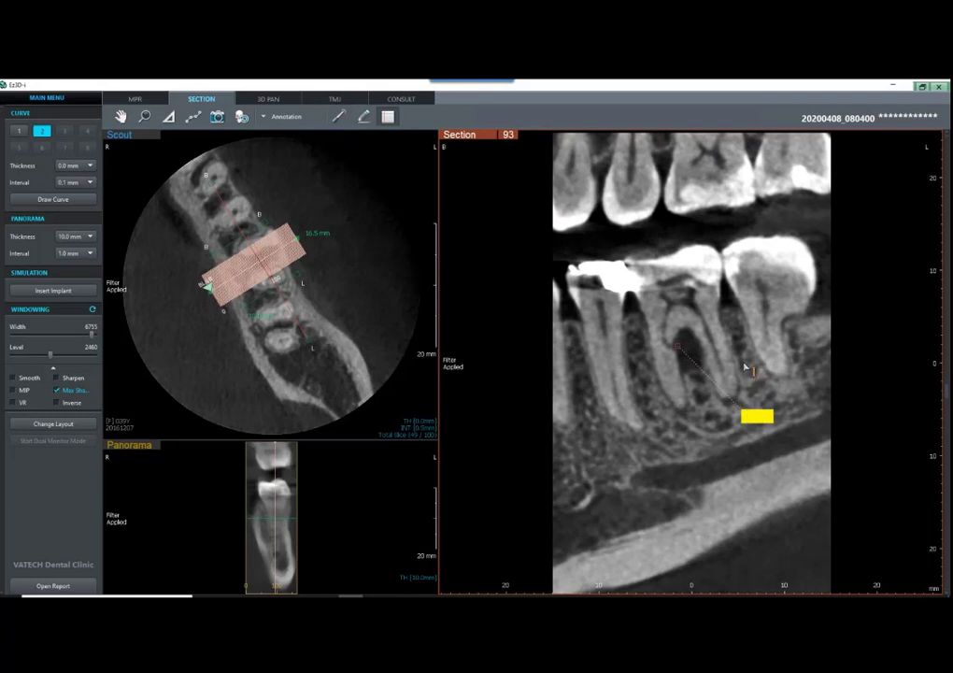
pyautogui.write('?')
pyautogui.click(363, 115)
pyautogui.moveTo(622, 421)
pyautogui.mouseDown()
pyautogui.moveTo(665, 359)
pyautogui.moveTo(649, 374)
pyautogui.moveTo(654, 393)
pyautogui.mouseUp()
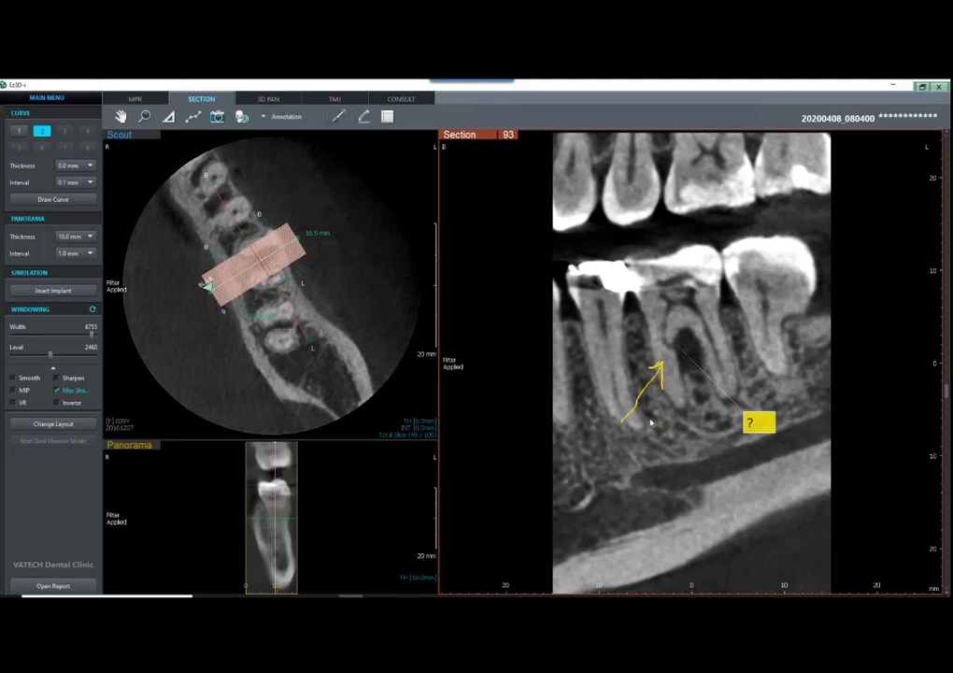
# Step: Capture the annotated section pane once with overlay and once without overlay
pyautogui.click(279, 117)
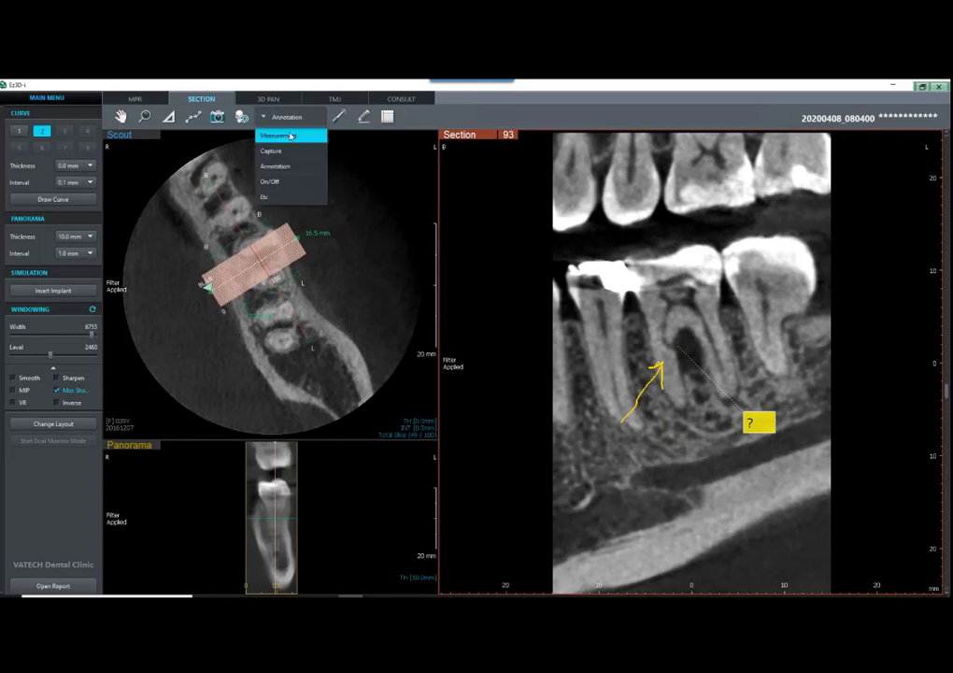
pyautogui.click(288, 151)
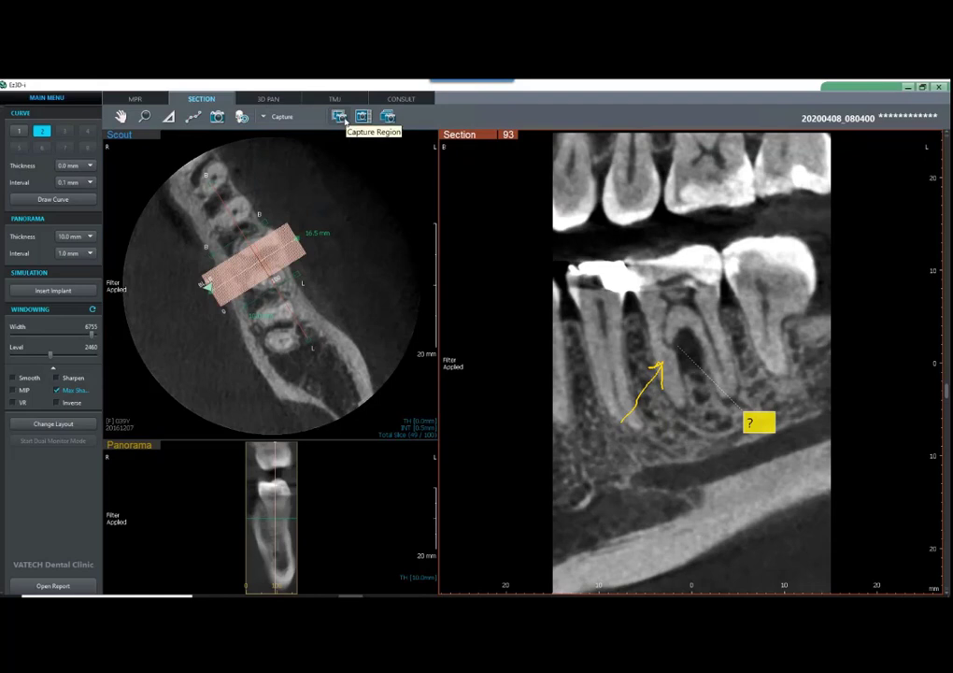
pyautogui.click(362, 116)
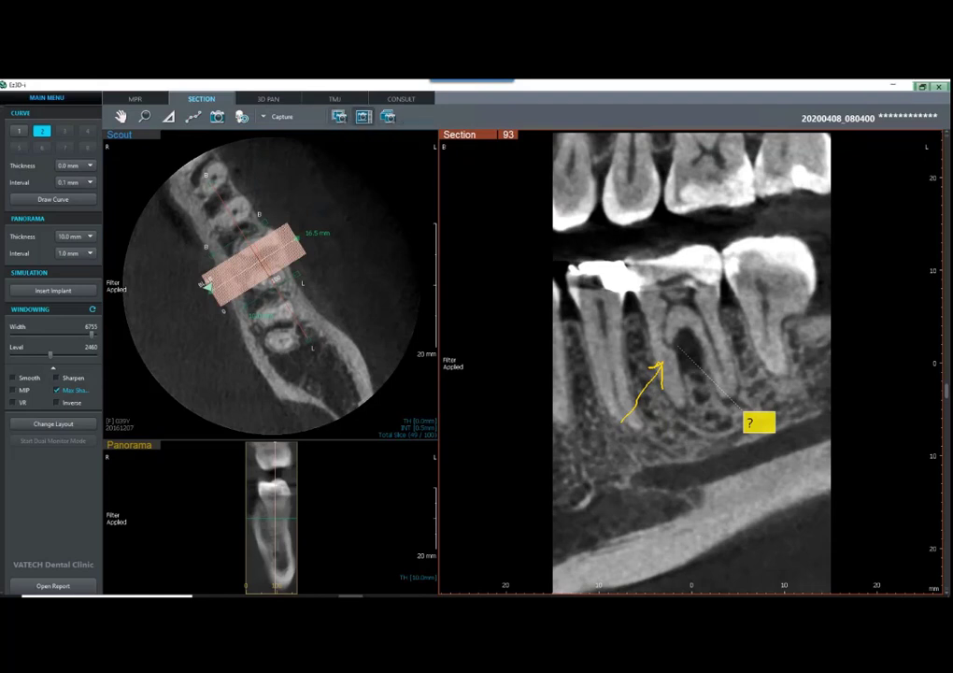
pyautogui.click(654, 339)
pyautogui.click(690, 347)
pyautogui.click(364, 118)
pyautogui.moveTo(707, 383)
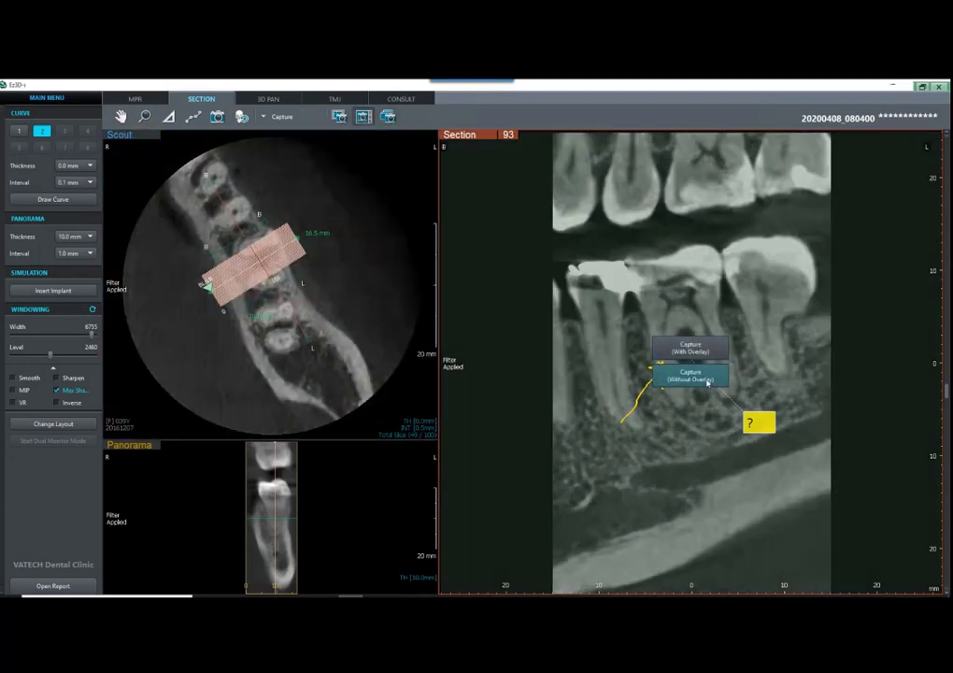
pyautogui.click(701, 381)
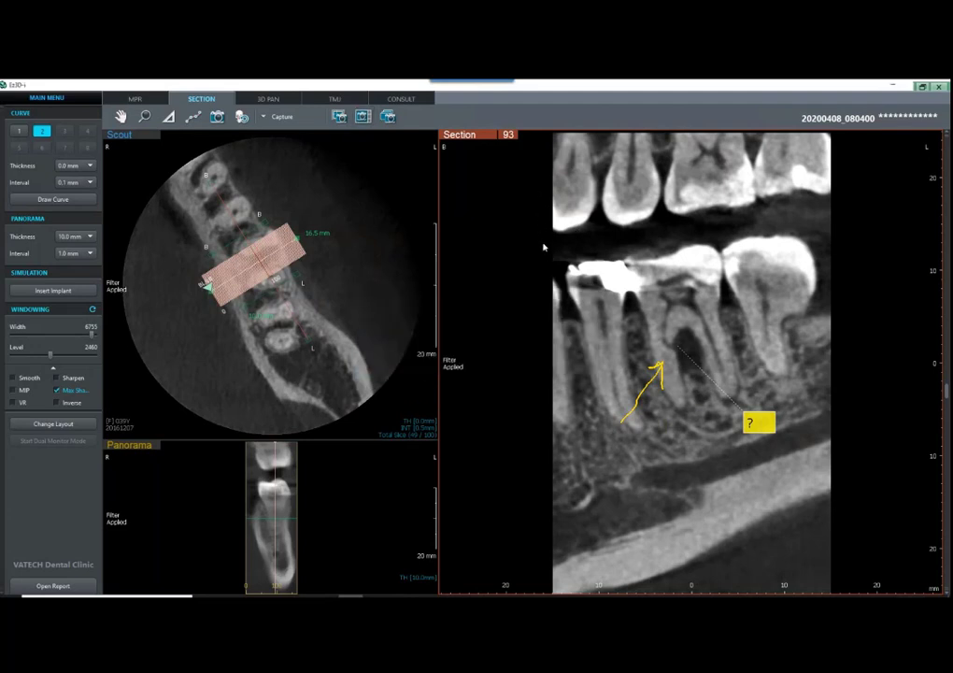
# Step: Show the captured section without overlay beside the annotated capture in the consultation view
pyautogui.click(400, 98)
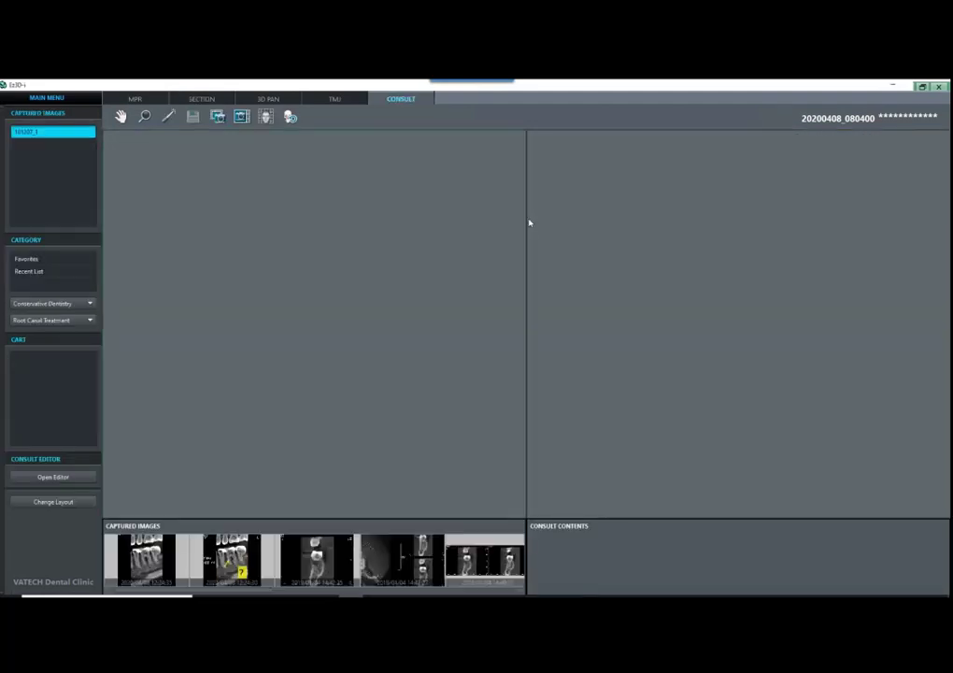
pyautogui.moveTo(140, 558); pyautogui.dragTo(297, 371)
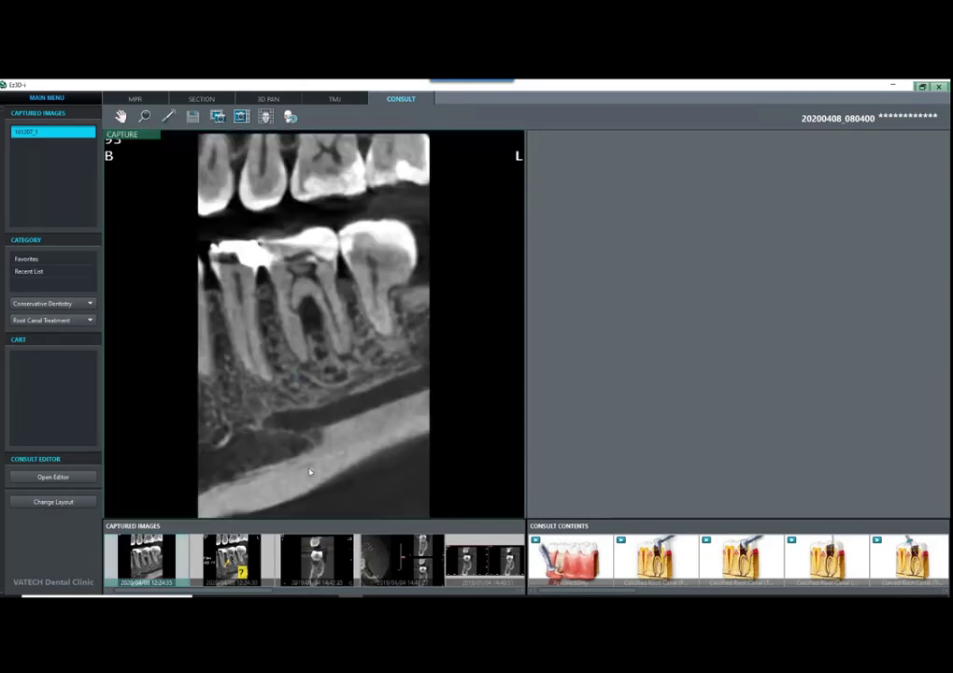
pyautogui.moveTo(232, 558)
pyautogui.mouseDown()
pyautogui.moveTo(595, 321)
pyautogui.moveTo(624, 325)
pyautogui.mouseUp()
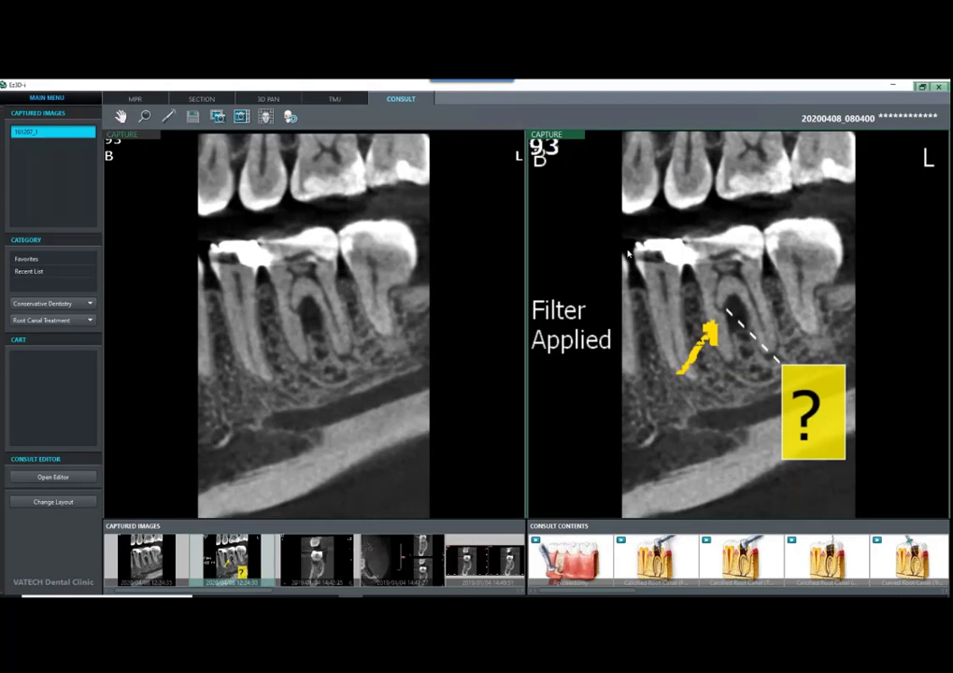
# Step: Return to the section view and compare the sections of curve 1 and curve 2
pyautogui.click(137, 99)
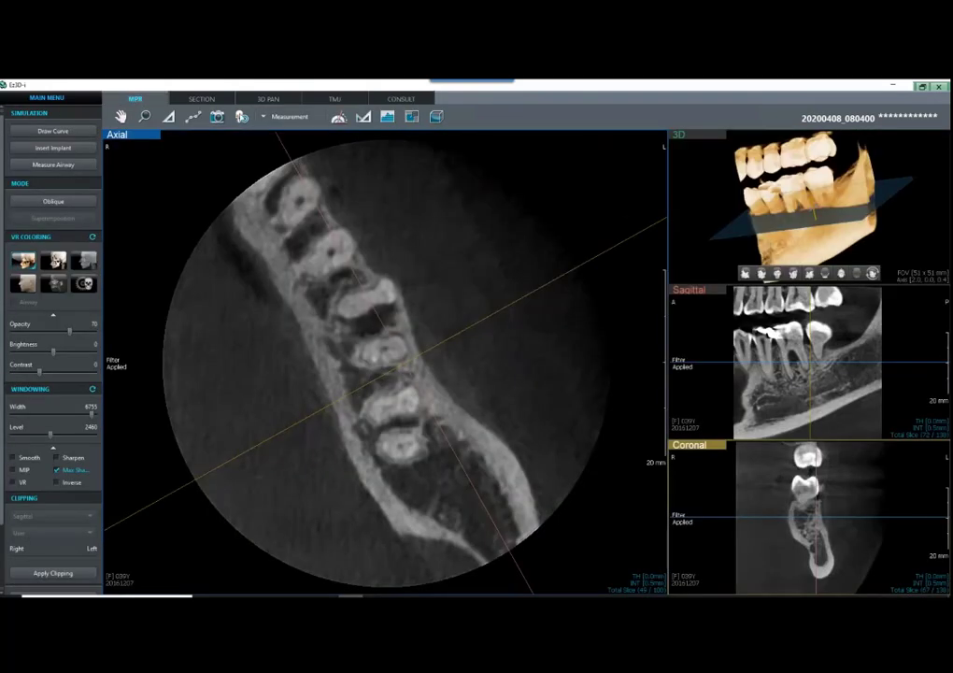
pyautogui.click(202, 100)
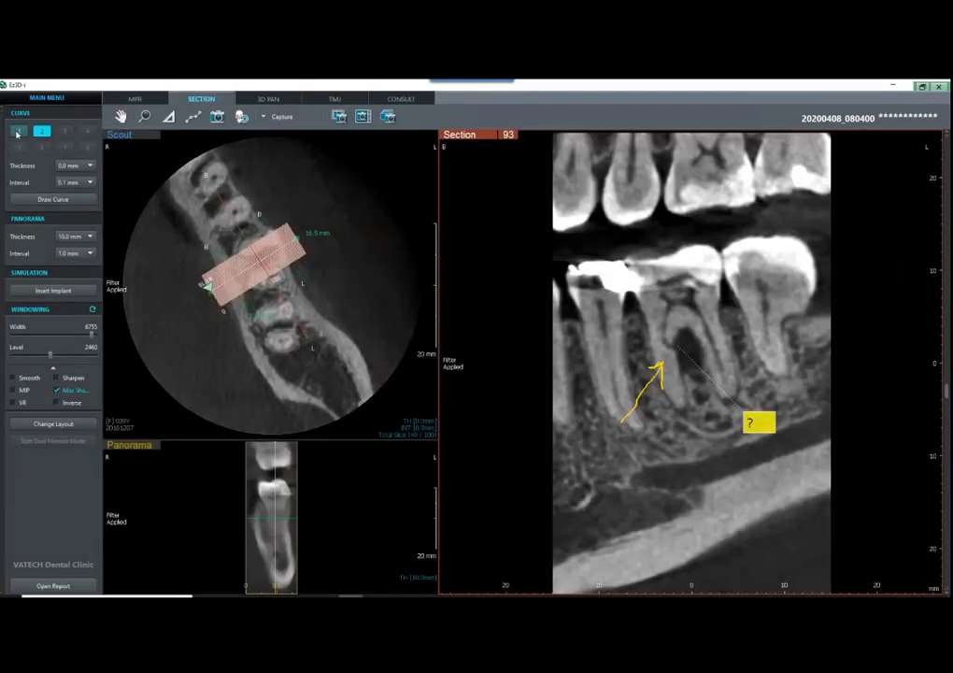
pyautogui.click(19, 131)
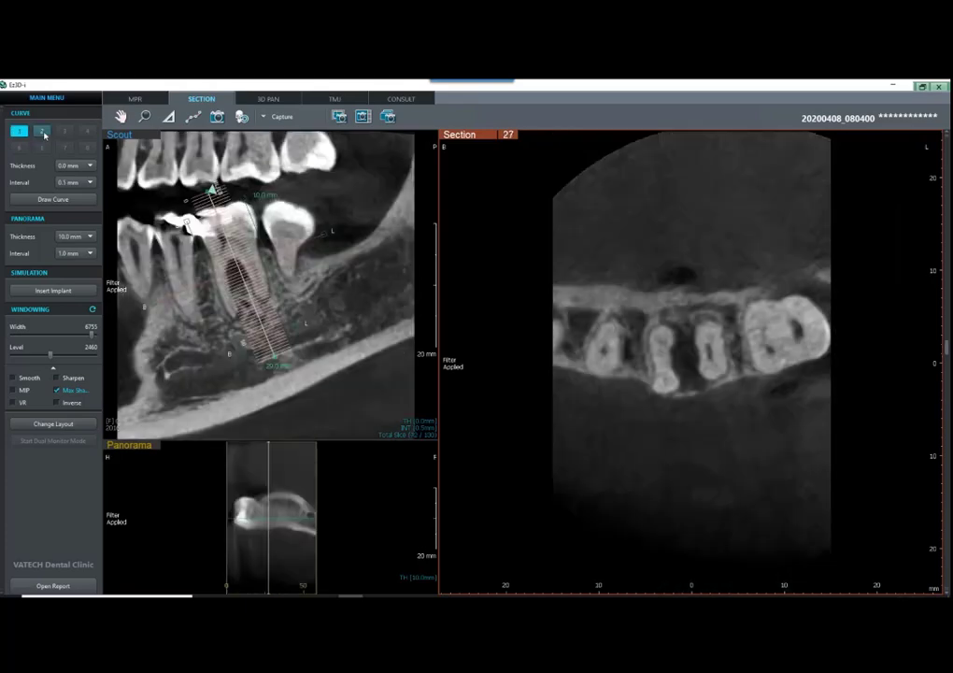
pyautogui.click(41, 130)
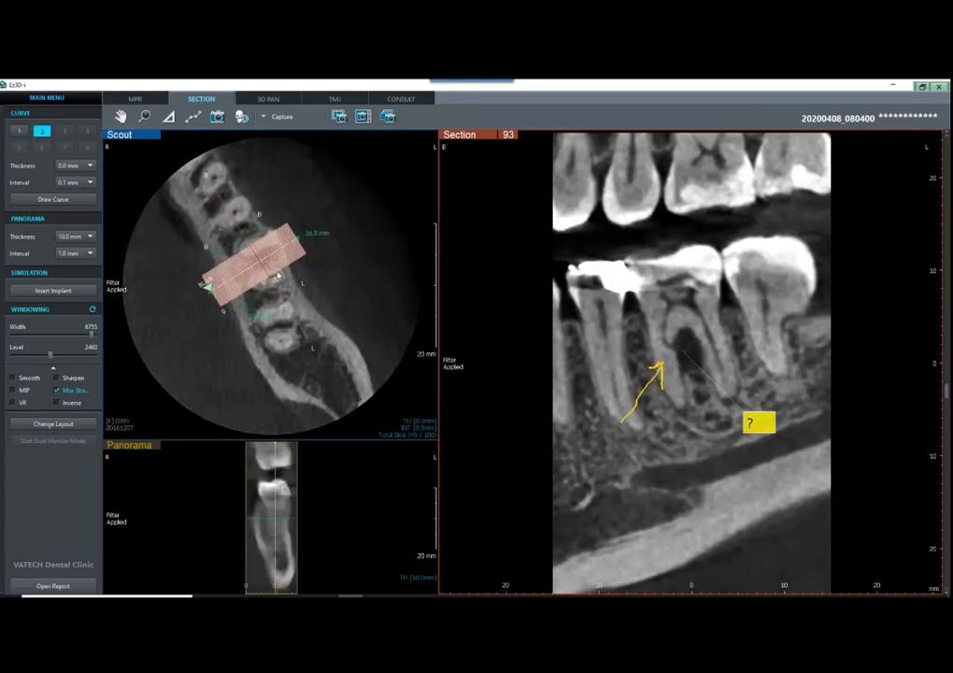
# Step: Draw a third section curve about 49.1 mm long along the lower dental arch in the axial view
pyautogui.click(135, 99)
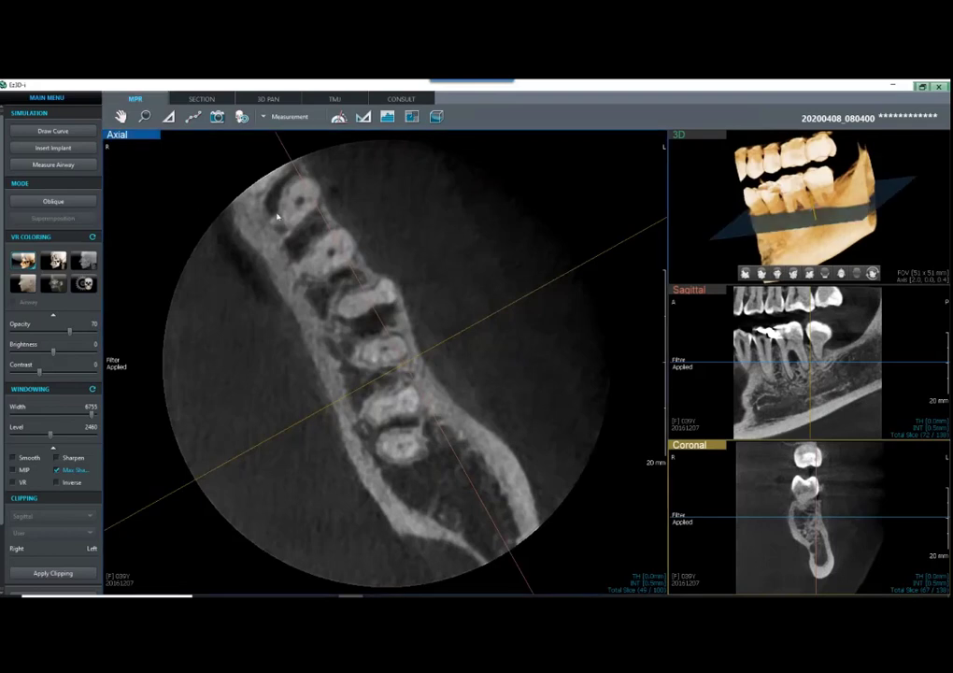
pyautogui.click(53, 131)
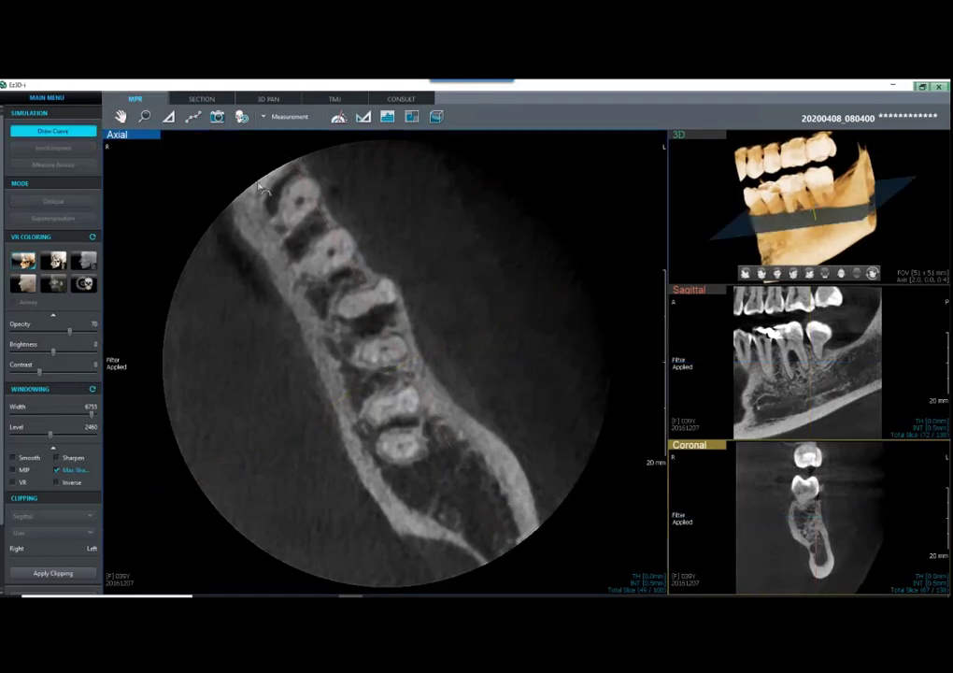
pyautogui.moveTo(271, 184)
pyautogui.mouseDown()
pyautogui.moveTo(340, 276)
pyautogui.moveTo(393, 414)
pyautogui.moveTo(431, 441)
pyautogui.mouseUp()
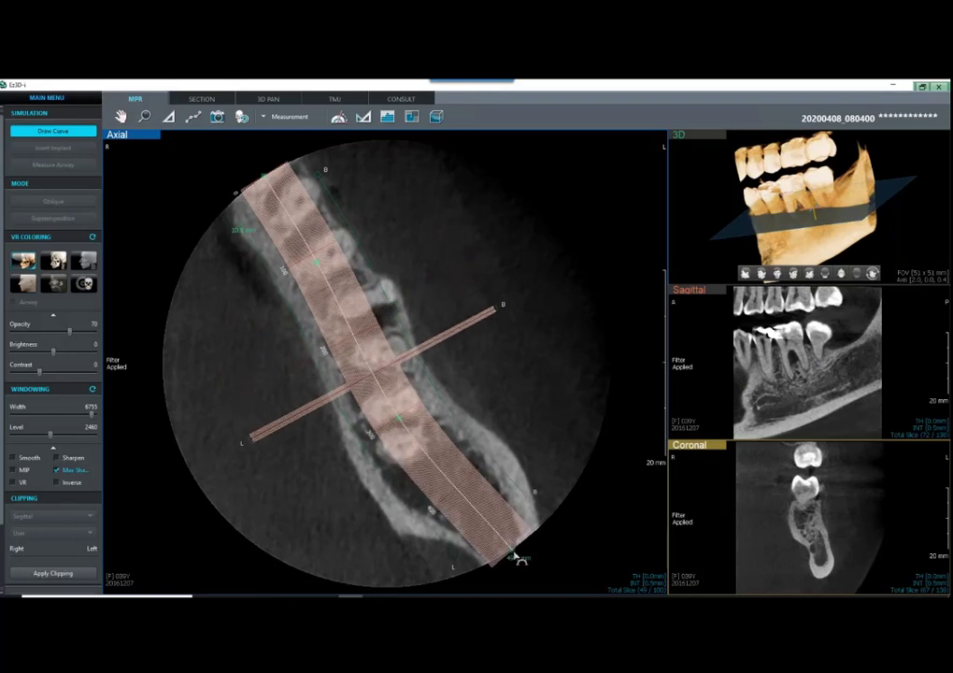
pyautogui.doubleClick(517, 555)
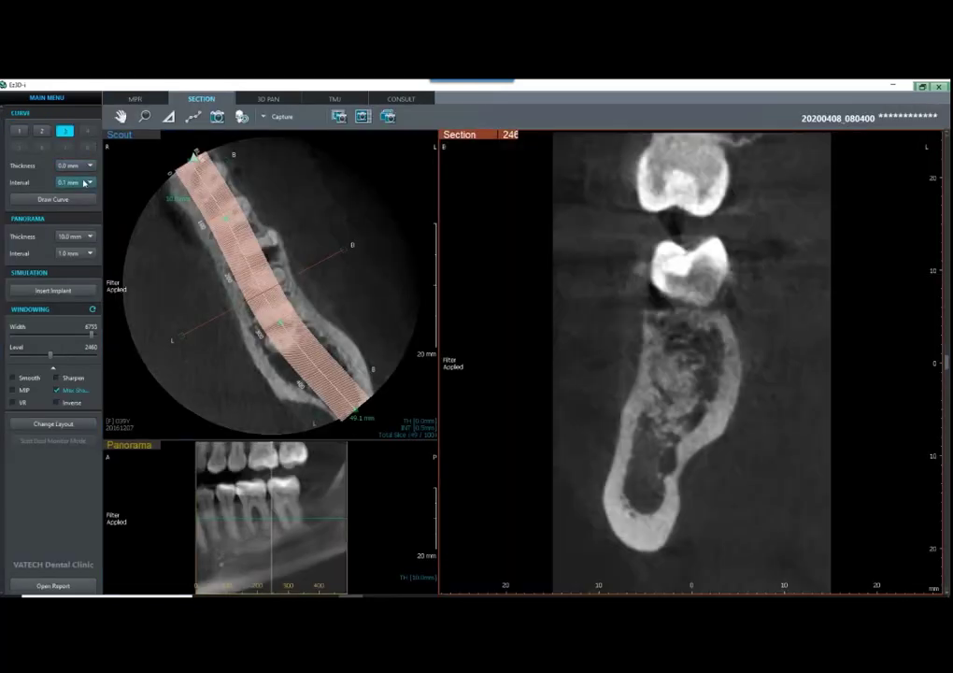
# Step: Set the third curve's section interval to 1.0 mm and browse its cross-sections to the molar's furcation
pyautogui.click(87, 182)
pyautogui.click(70, 257)
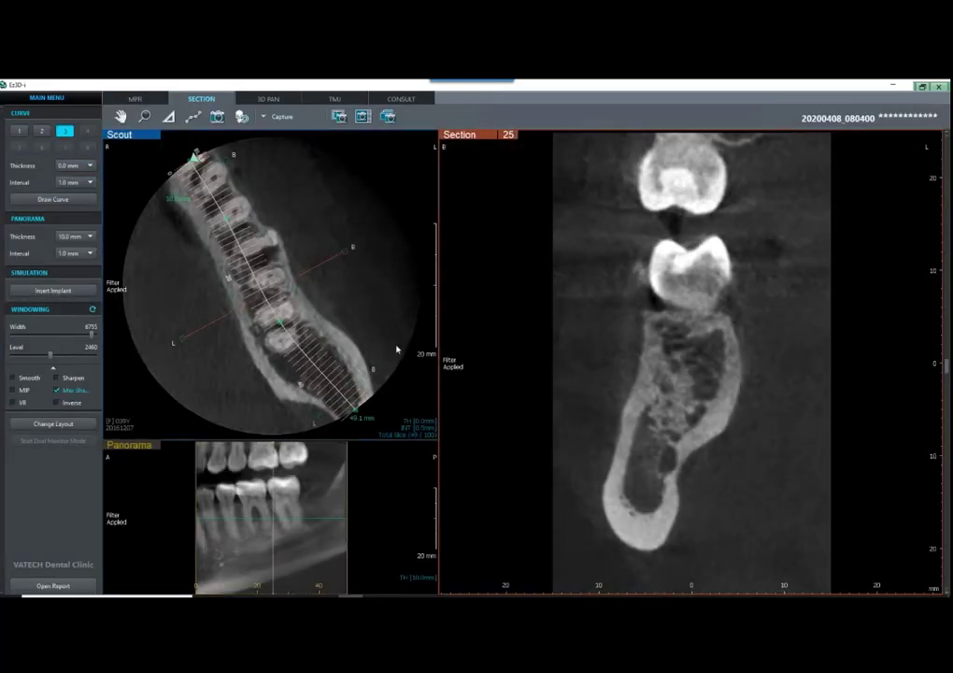
pyautogui.scroll(6, 579, 340)
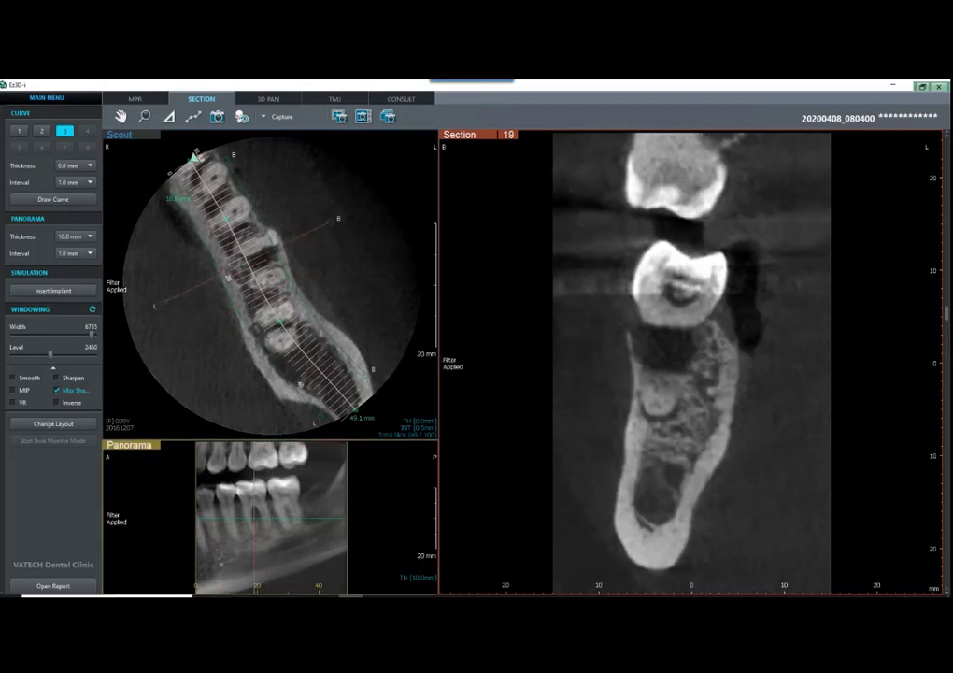
# Step: Tilt the section line in the panorama to follow the molar's roots and review the adjacent cross-sections
pyautogui.moveTo(253, 452); pyautogui.dragTo(241, 451)
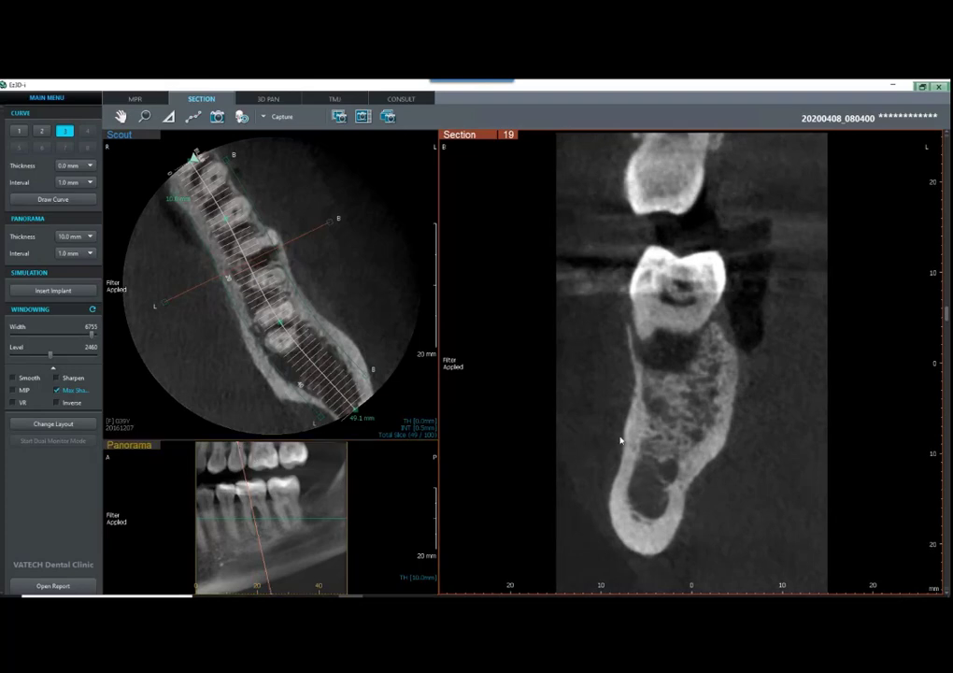
pyautogui.scroll(3, 618, 439)
pyautogui.scroll(-5, 618, 437)
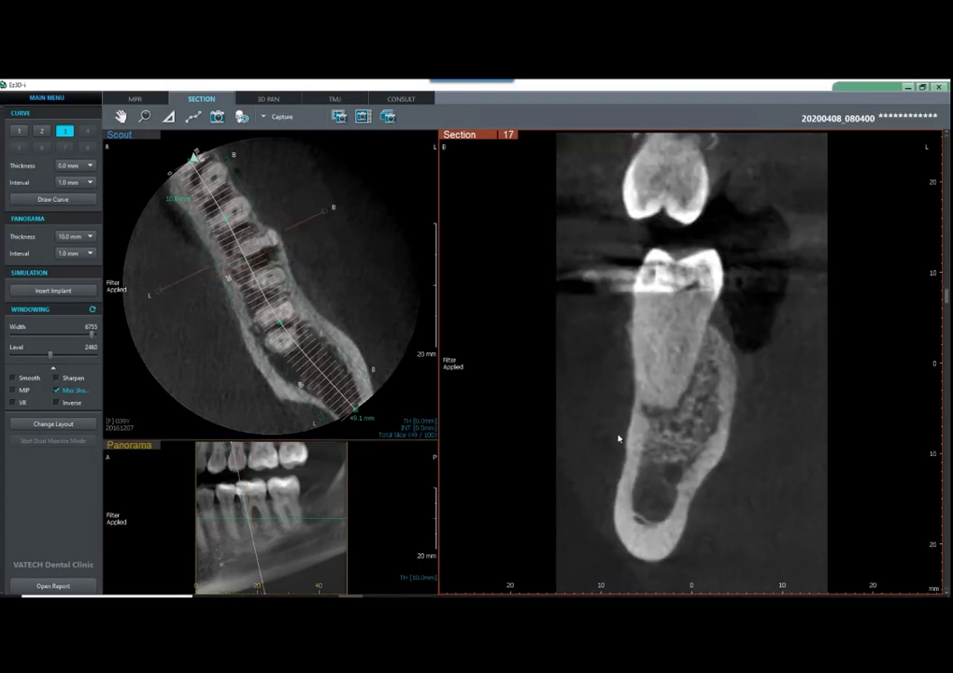
pyautogui.scroll(-2, 633, 431)
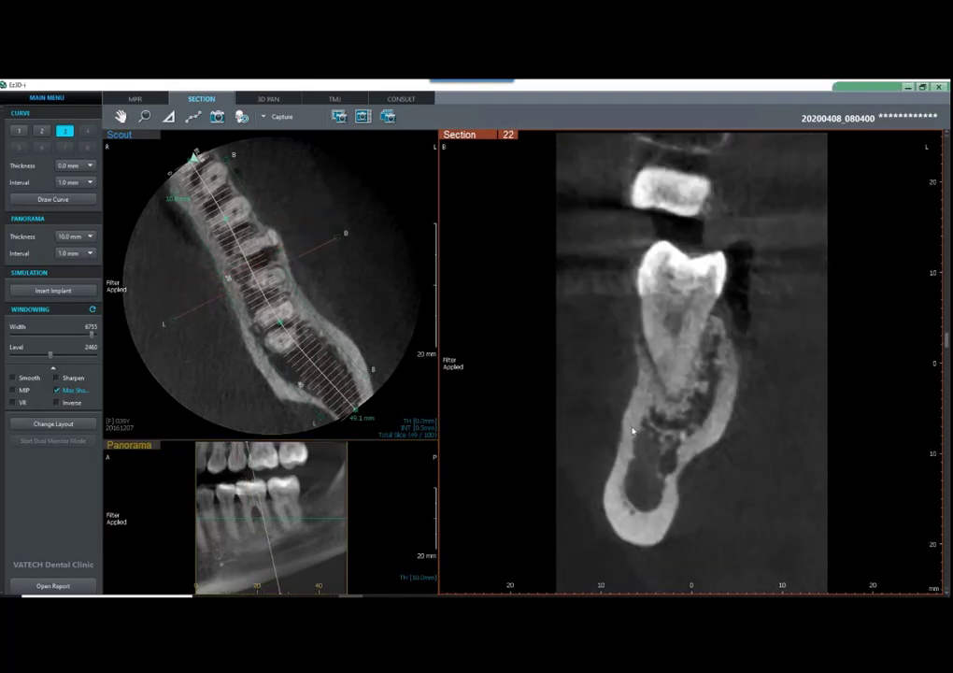
# Step: Set the third curve's section interval to 0.1 mm and browse its cross-sections through the molar's roots and furcation
pyautogui.scroll(2, 636, 428)
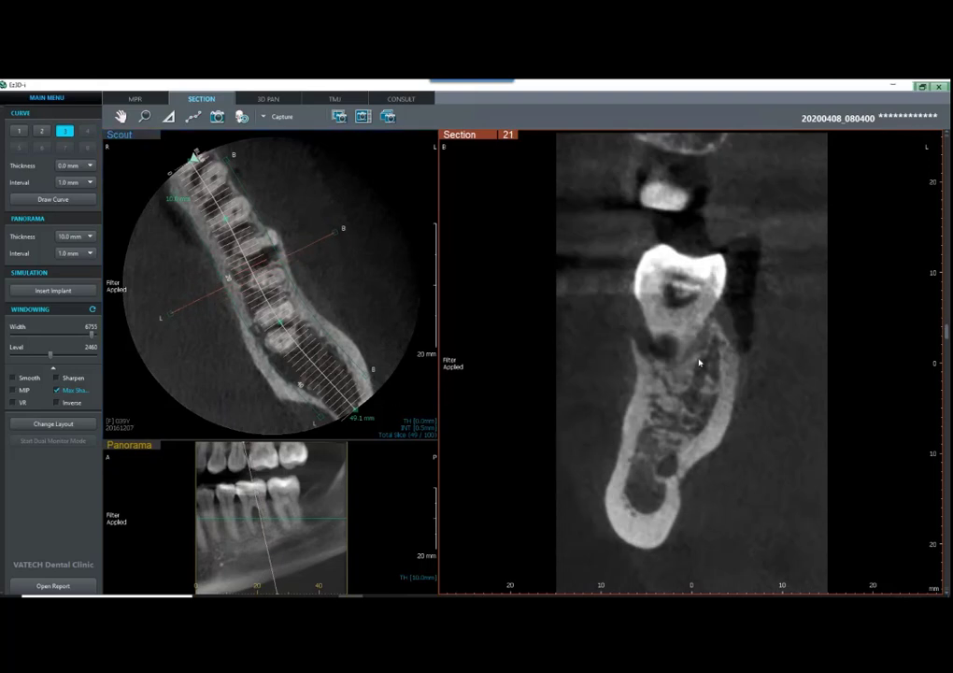
pyautogui.scroll(1, 583, 294)
pyautogui.click(73, 181)
pyautogui.click(62, 159)
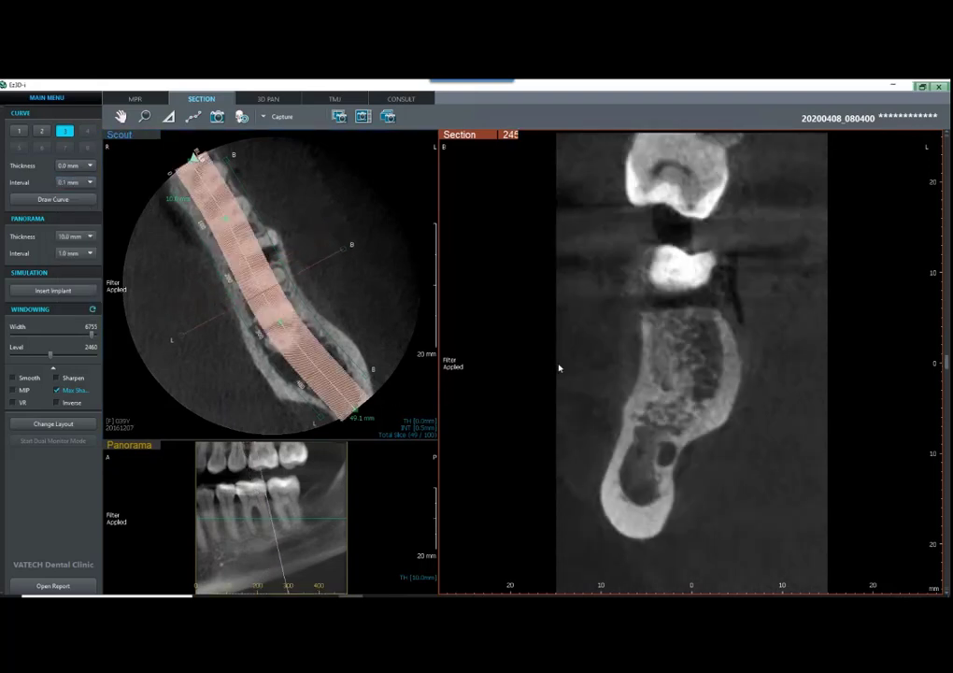
pyautogui.scroll(14, 566, 367)
pyautogui.scroll(18, 580, 368)
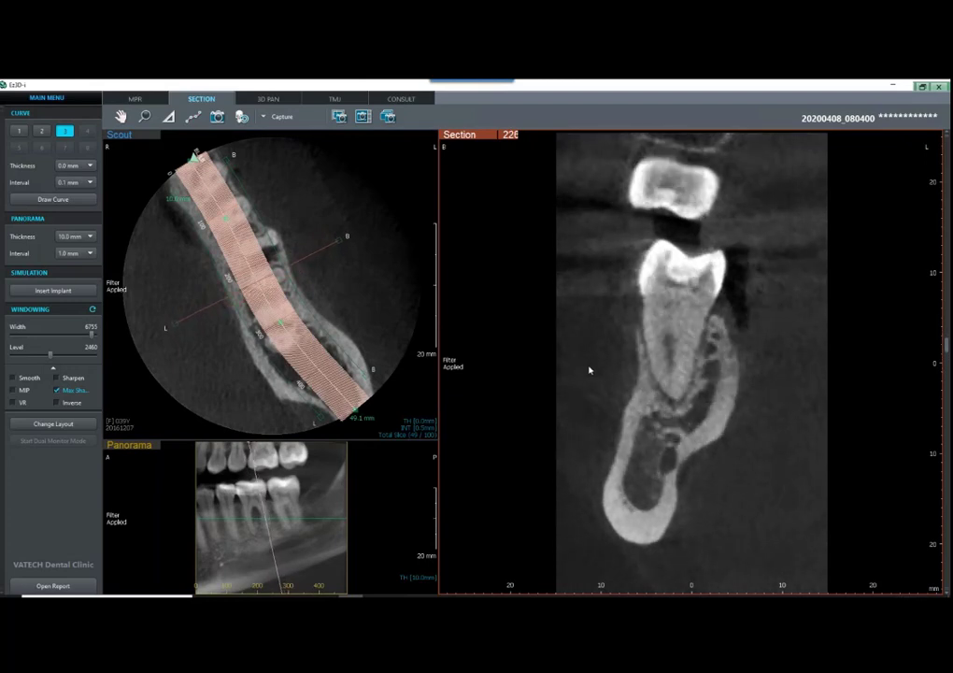
pyautogui.scroll(20, 587, 367)
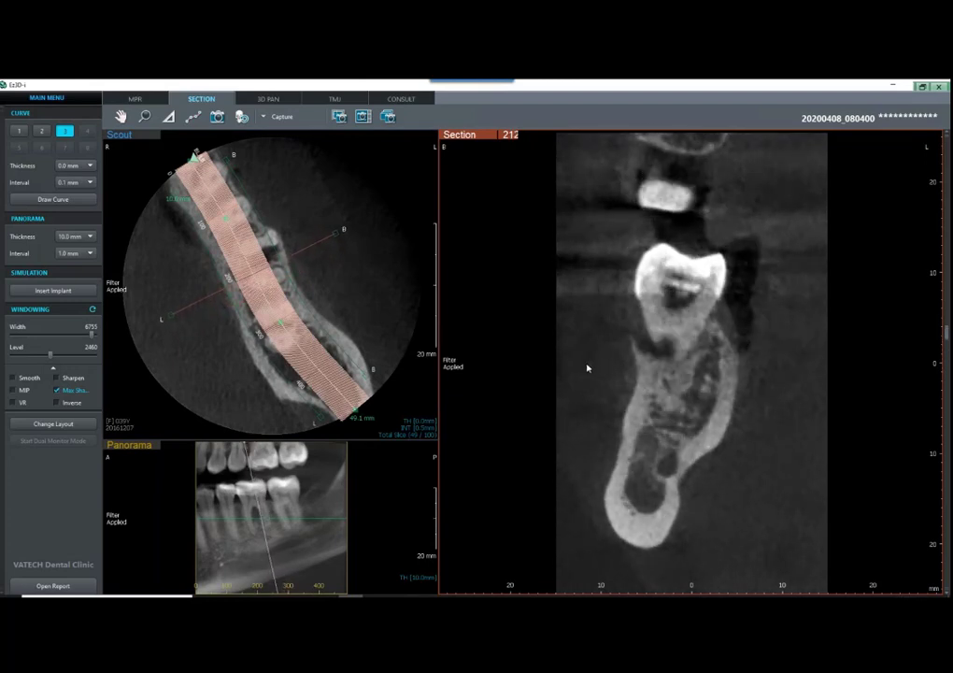
pyautogui.scroll(19, 586, 366)
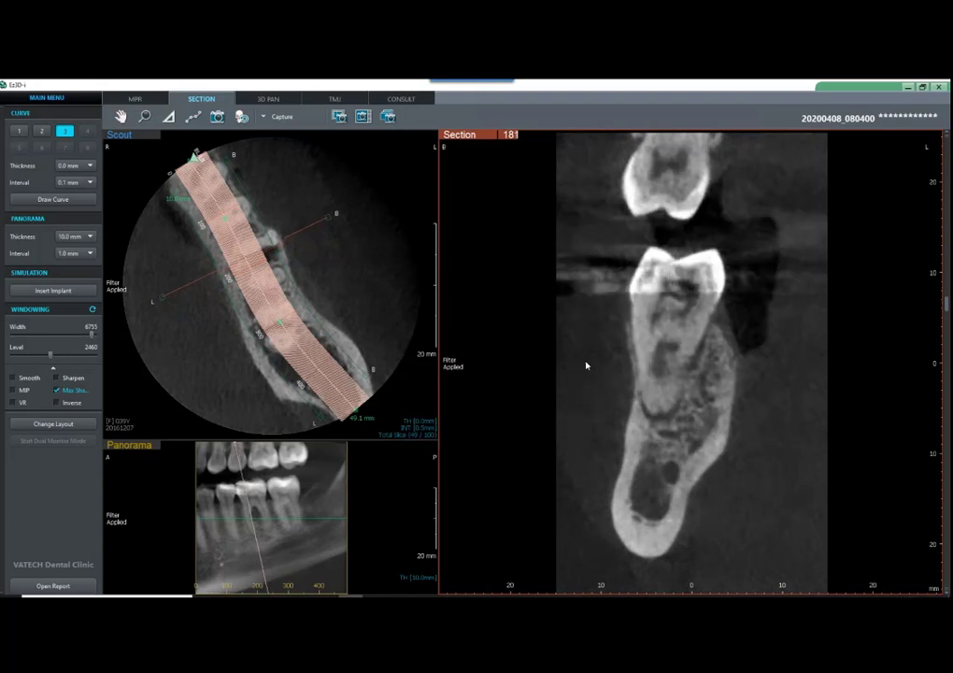
pyautogui.scroll(-7, 587, 365)
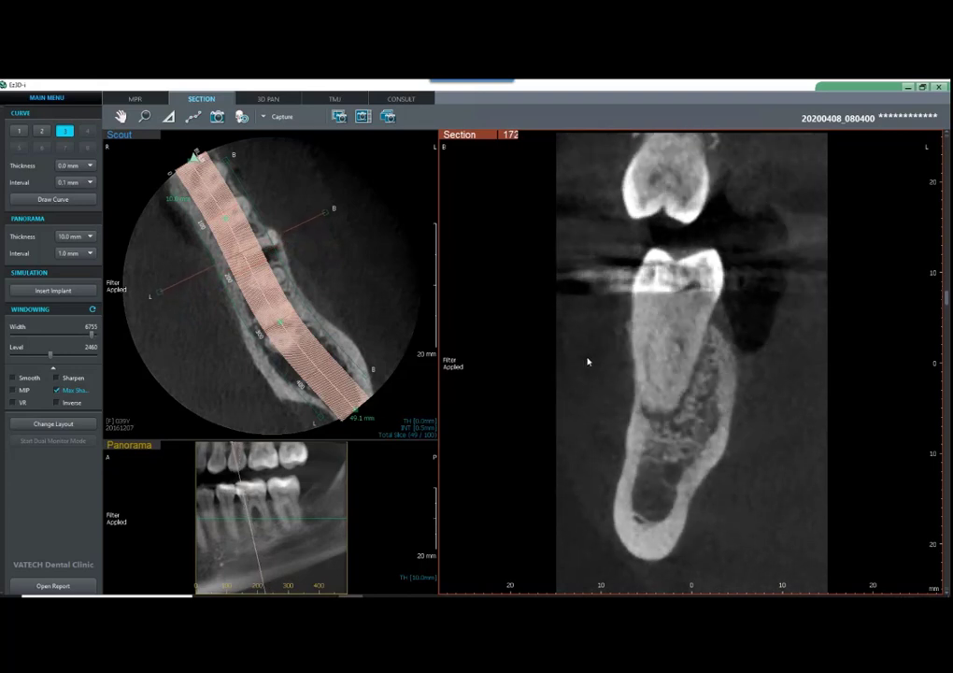
# Step: Display curve 1 and curve 2 in turn and review curve 2's annotated section of the molar
pyautogui.click(19, 131)
pyautogui.click(41, 131)
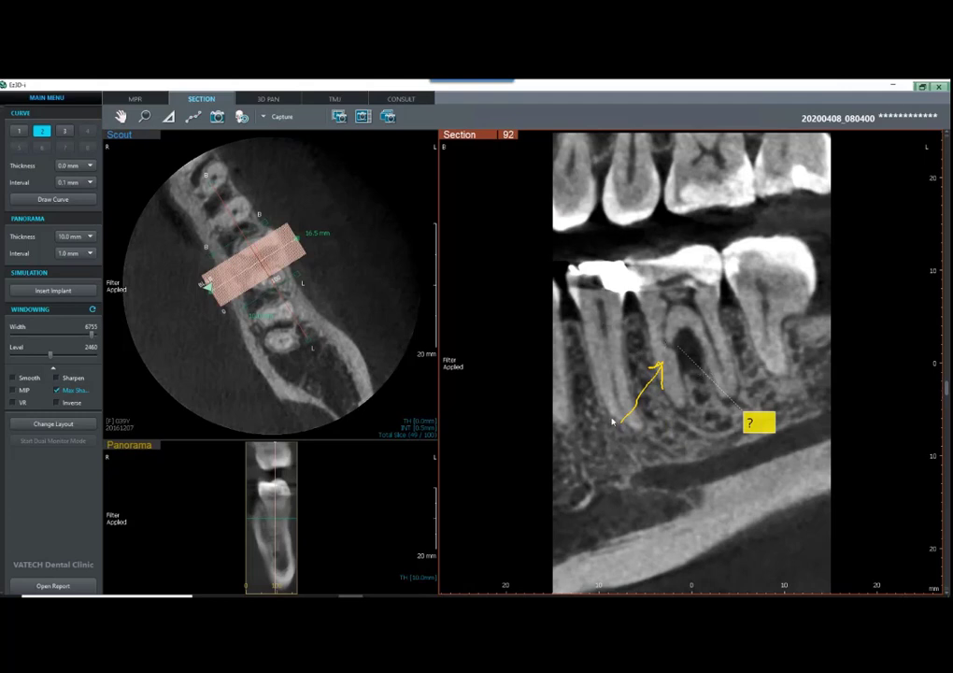
pyautogui.scroll(-1, 526, 347)
# Step: Switch to EzDent-i, check the export and sending options for the CT scan, and return to Ez3D-i
pyautogui.click(891, 88)
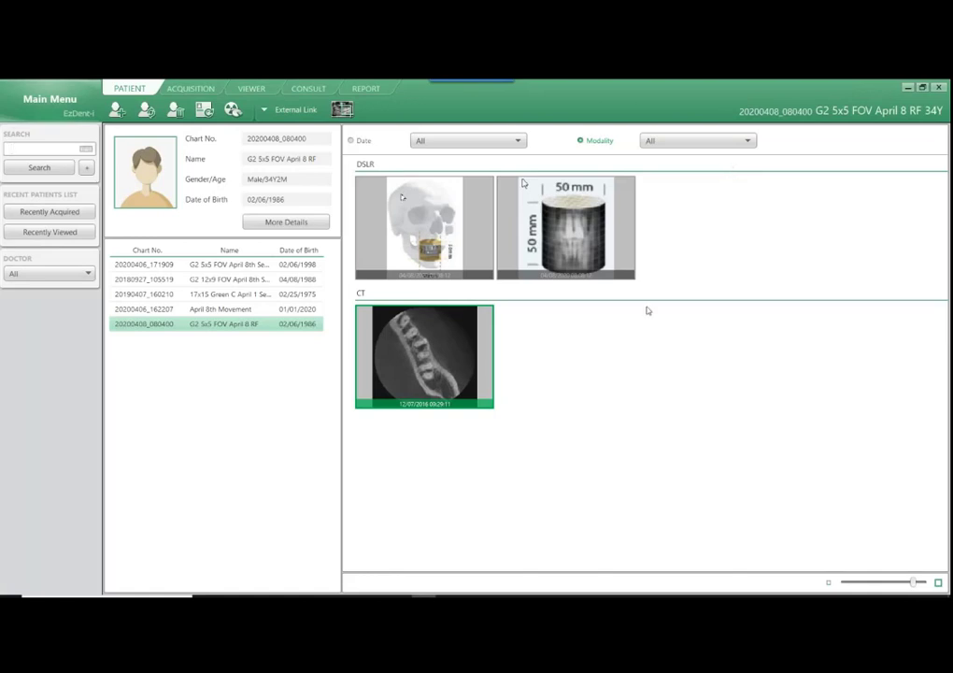
pyautogui.rightClick(400, 352)
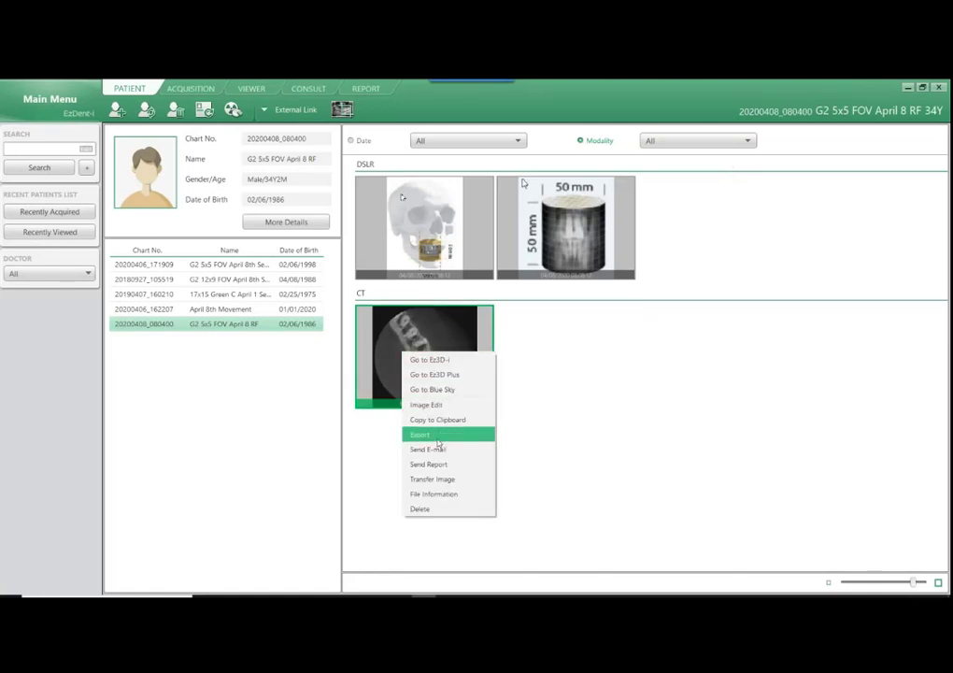
pyautogui.click(548, 427)
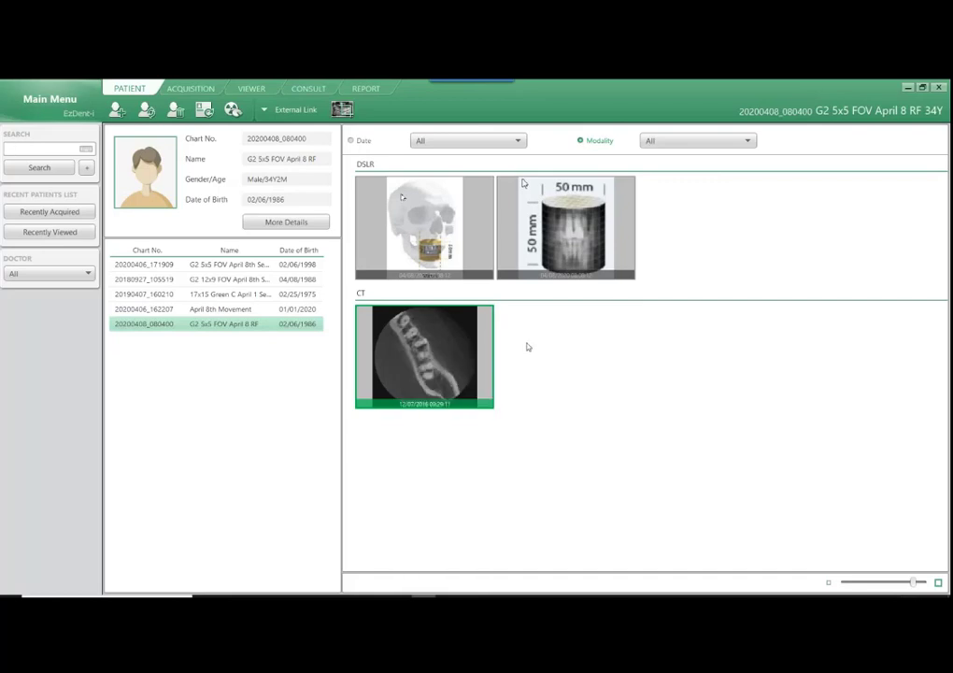
pyautogui.click(10, 148)
pyautogui.click(352, 604)
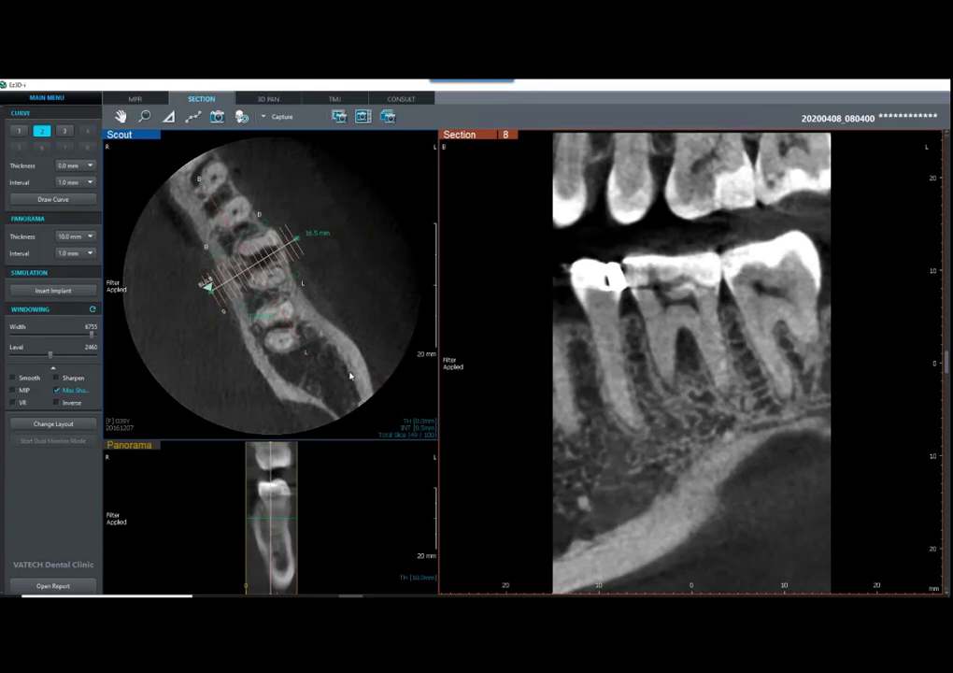
# Step: Draw a fourth section curve about 22.4 mm long along the anterior part of the arch in the axial view
pyautogui.click(135, 98)
pyautogui.click(65, 134)
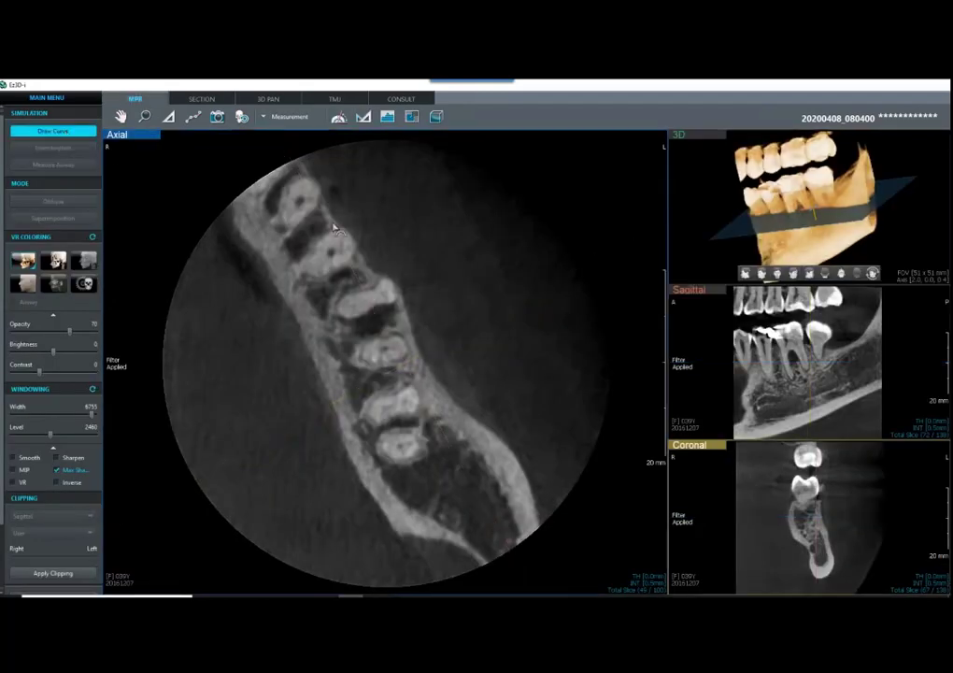
pyautogui.click(267, 179)
pyautogui.click(335, 287)
pyautogui.doubleClick(376, 357)
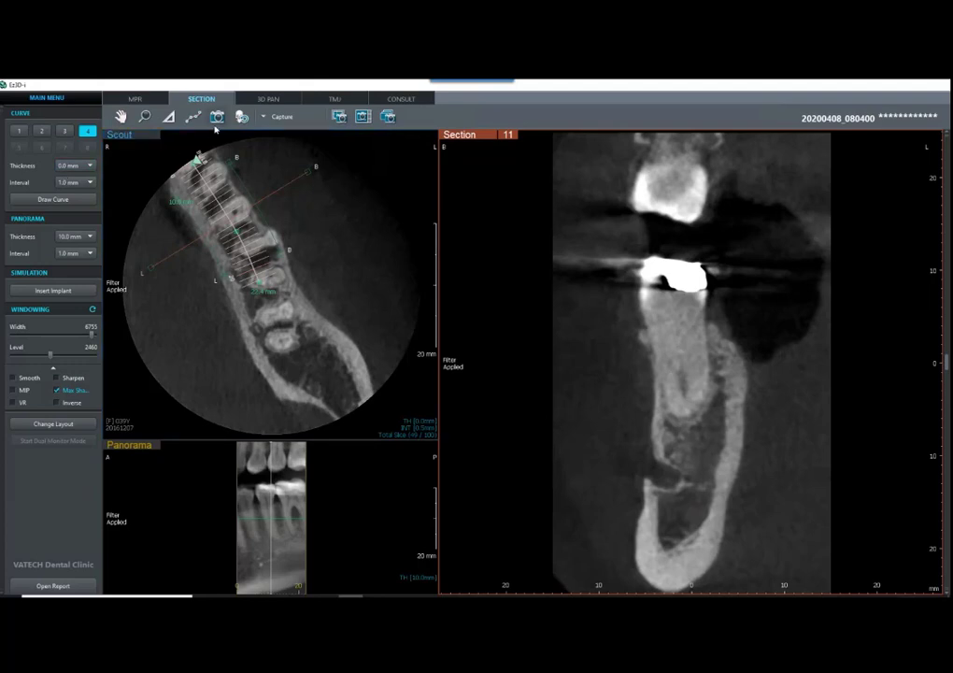
# Step: Check the 3D panorama, return to the section view and review the sections of curves 1 to 4 in turn
pyautogui.click(268, 99)
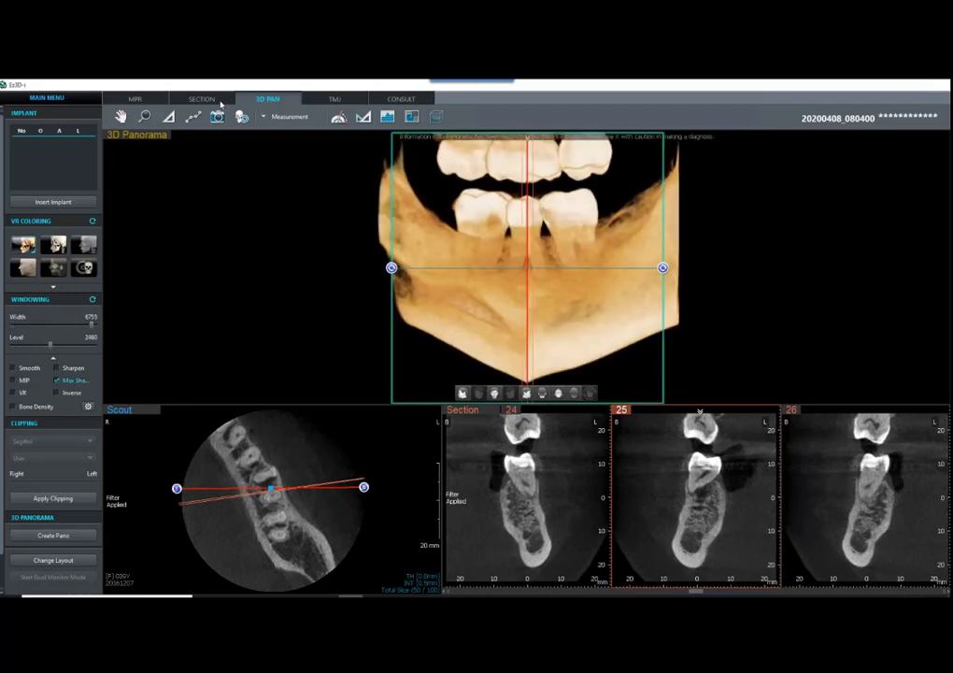
pyautogui.click(221, 99)
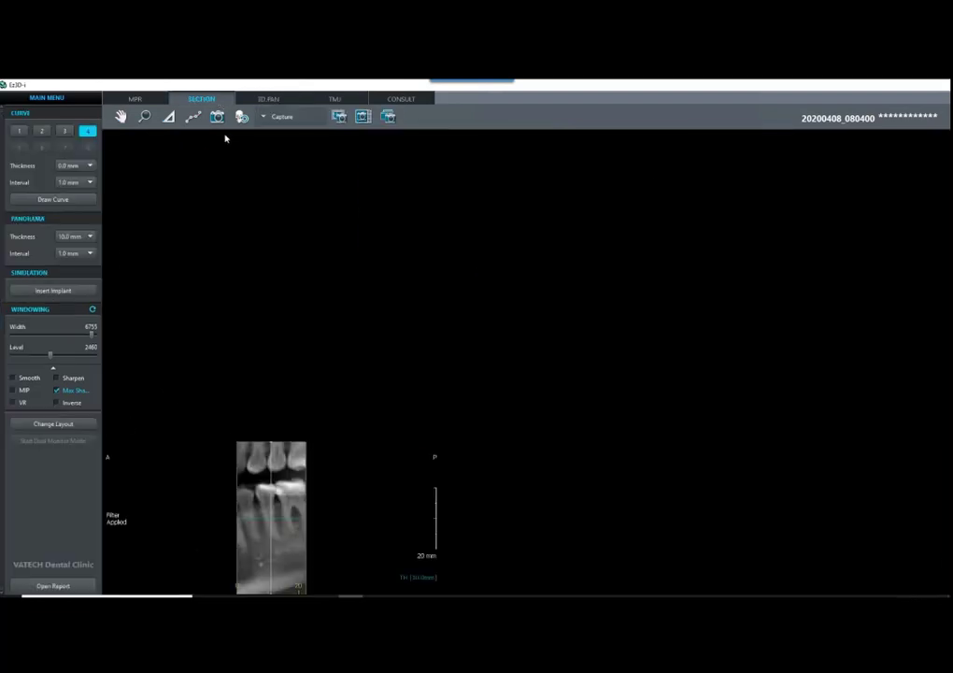
pyautogui.click(21, 130)
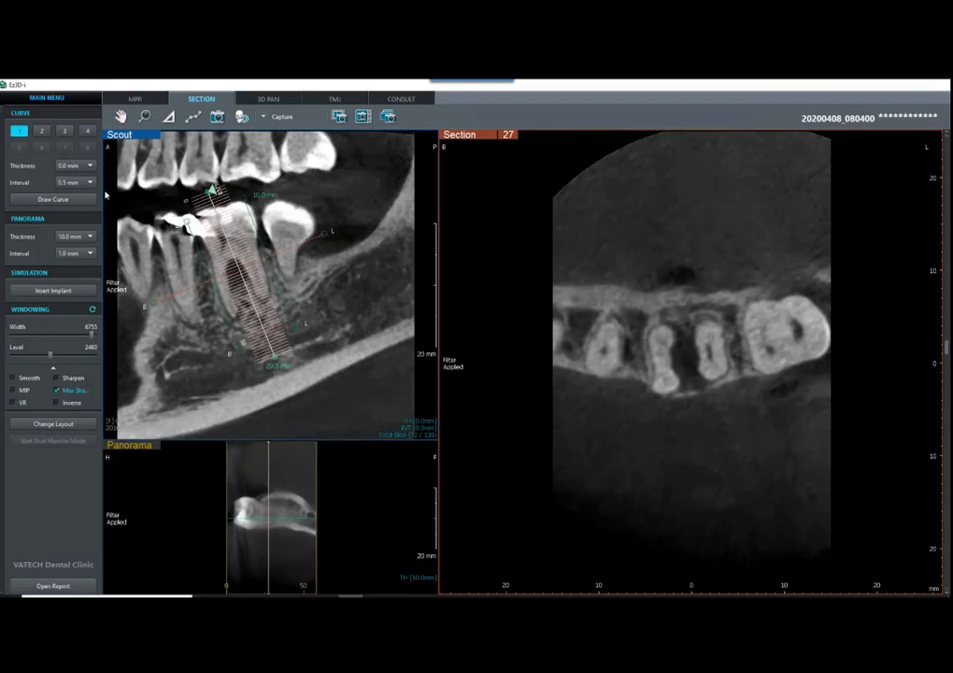
pyautogui.click(42, 131)
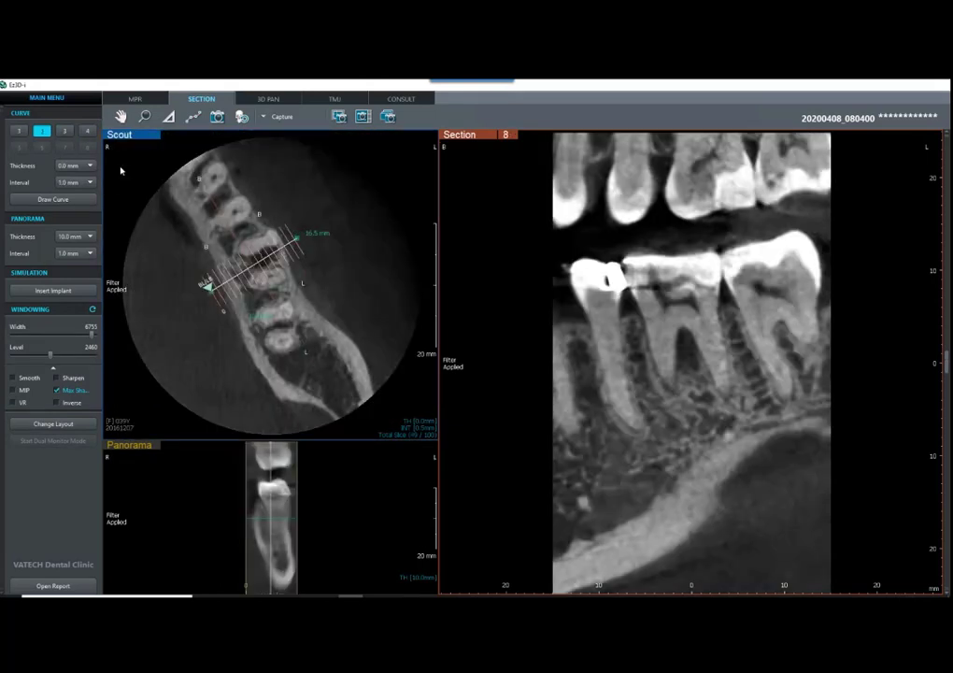
pyautogui.click(65, 131)
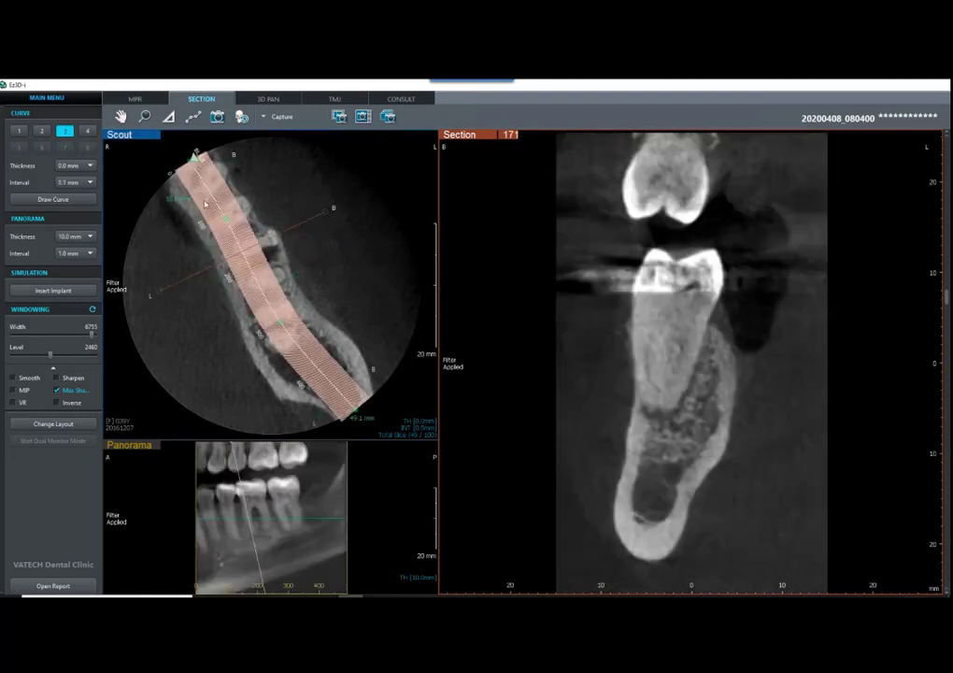
pyautogui.click(87, 131)
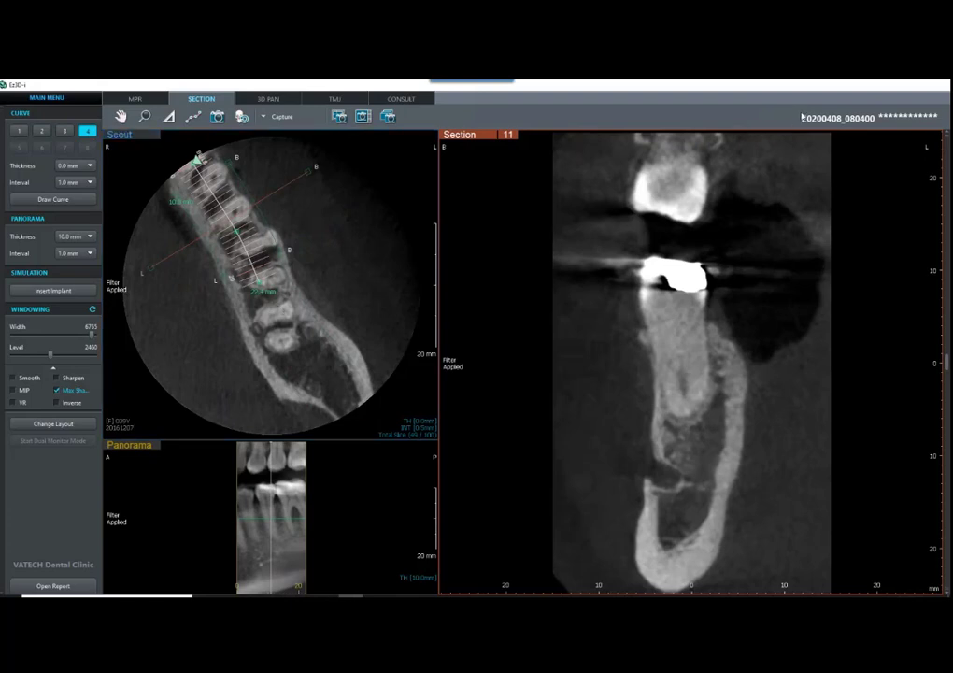
# Step: Browse the sagittal slices in the MPR view, and revisit section curves 1 to 4 for comparison
pyautogui.click(135, 99)
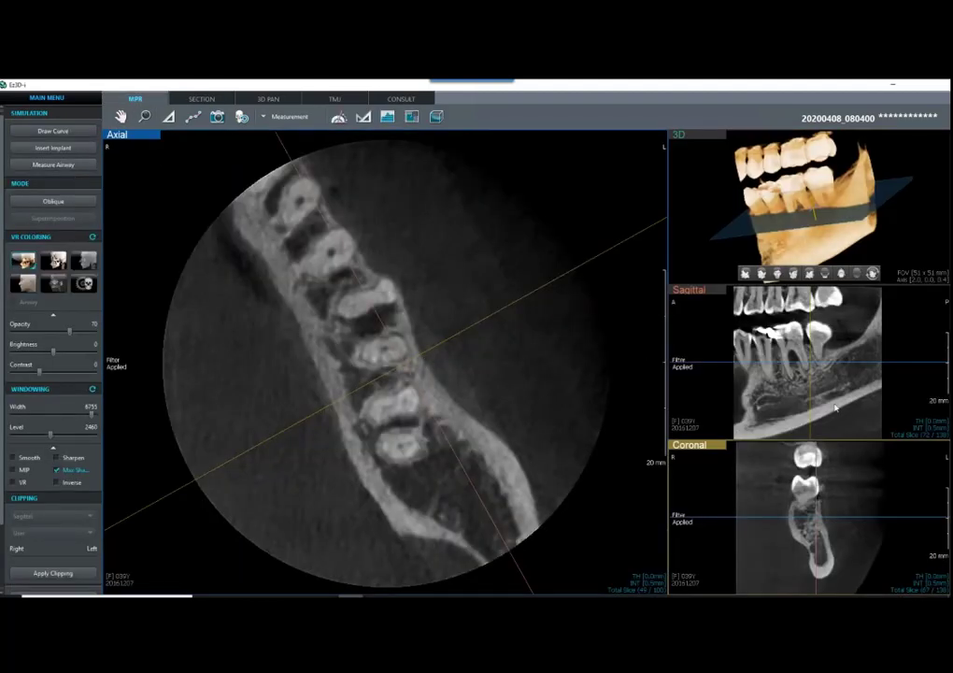
pyautogui.scroll(3, 798, 378)
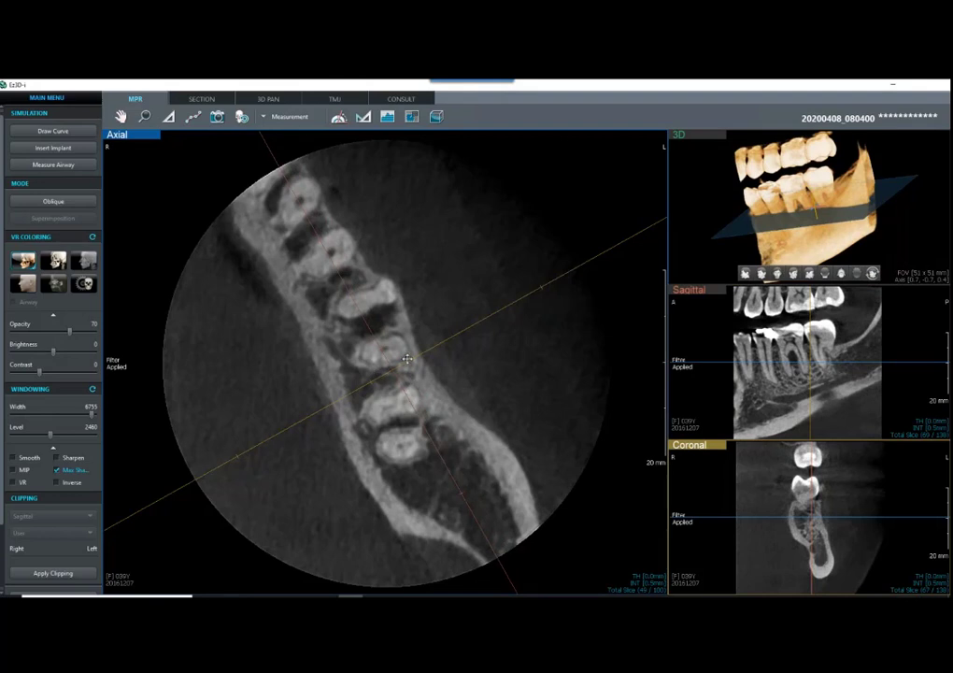
pyautogui.click(221, 100)
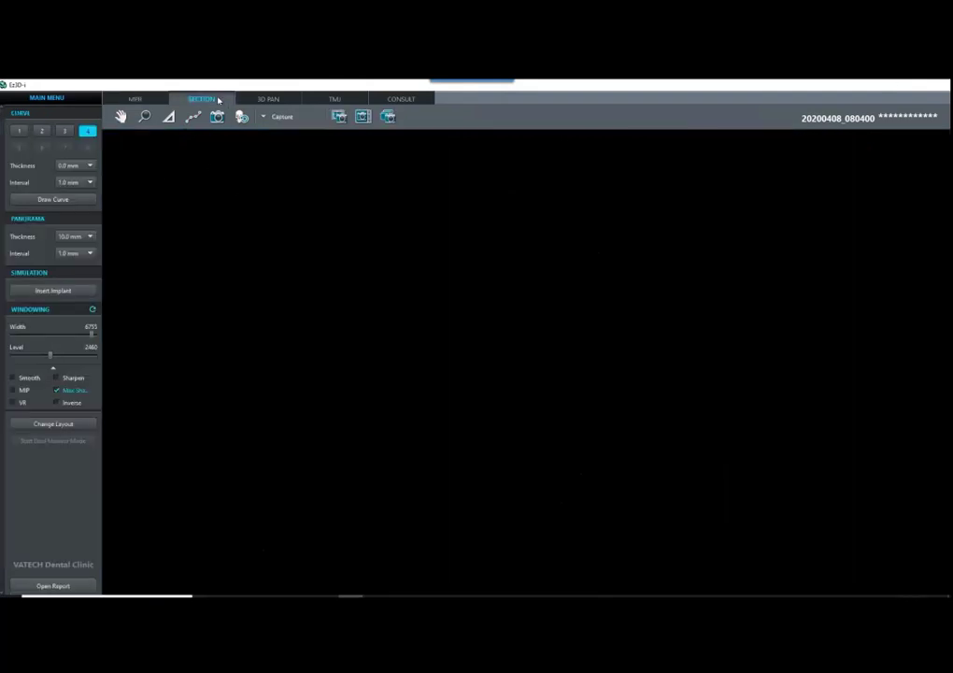
pyautogui.click(19, 131)
pyautogui.click(42, 132)
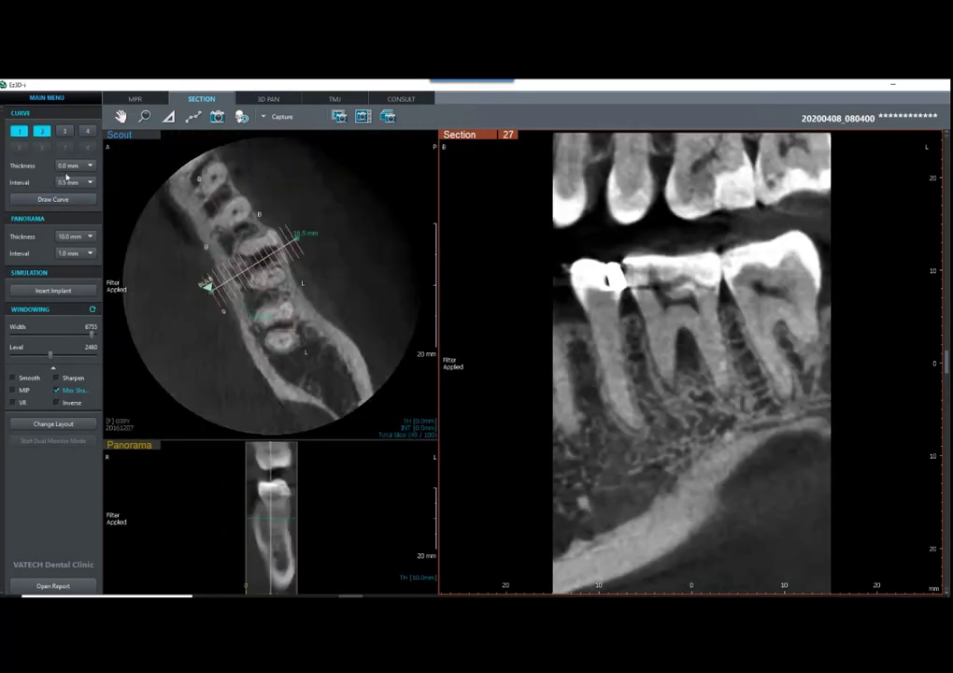
pyautogui.click(64, 131)
pyautogui.click(87, 131)
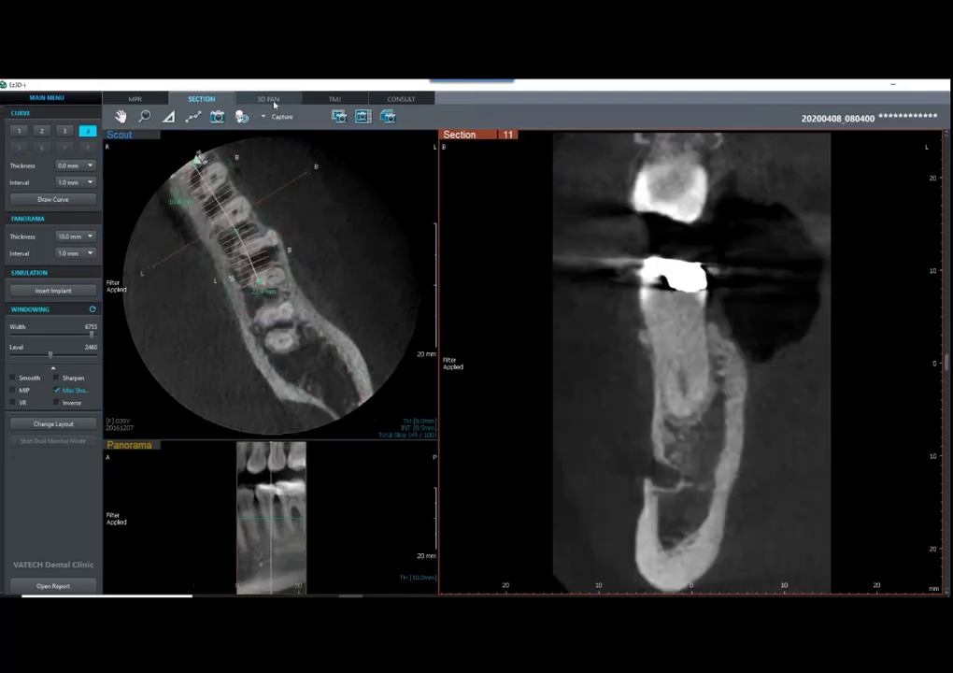
# Step: Create a 3D panorama from a new curve about 50.8 mm long drawn along the lower dental arch
pyautogui.click(269, 100)
pyautogui.scroll(-1, 68, 480)
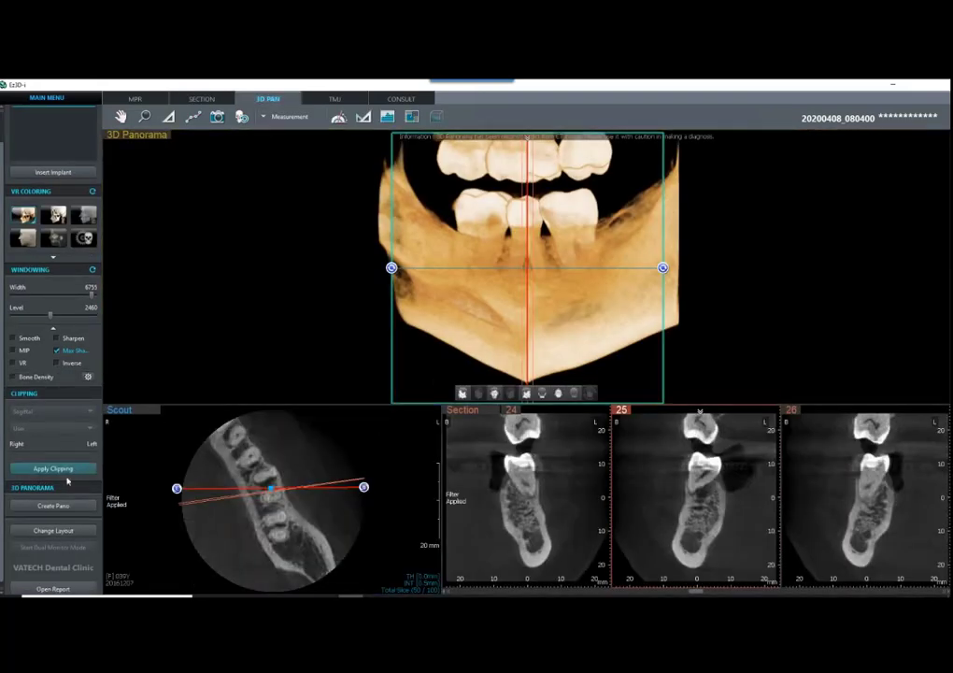
pyautogui.click(54, 505)
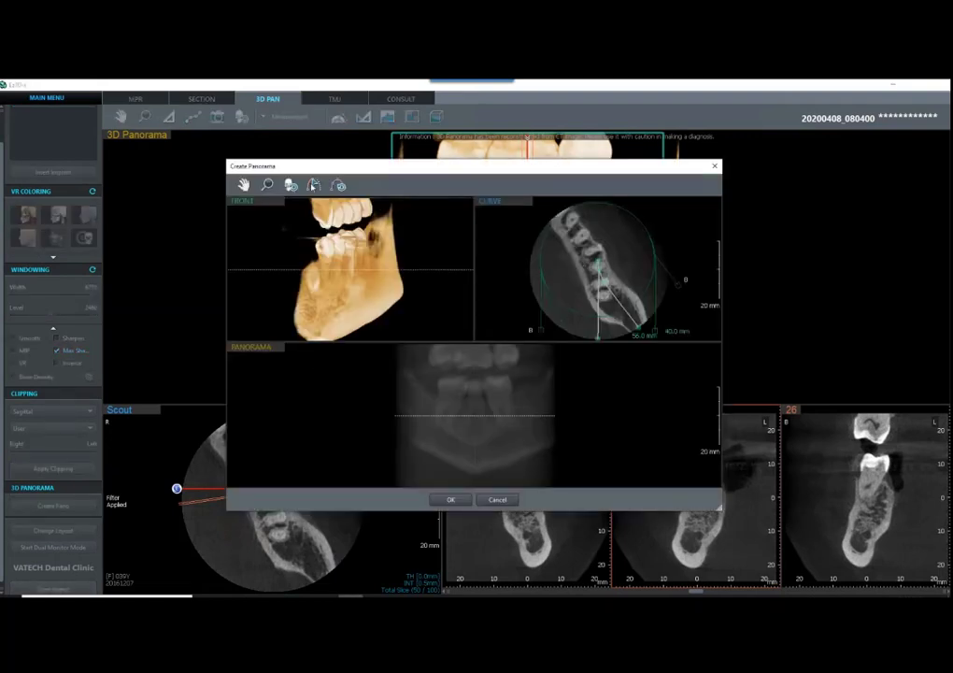
pyautogui.click(314, 185)
pyautogui.click(558, 210)
pyautogui.click(585, 246)
pyautogui.doubleClick(640, 327)
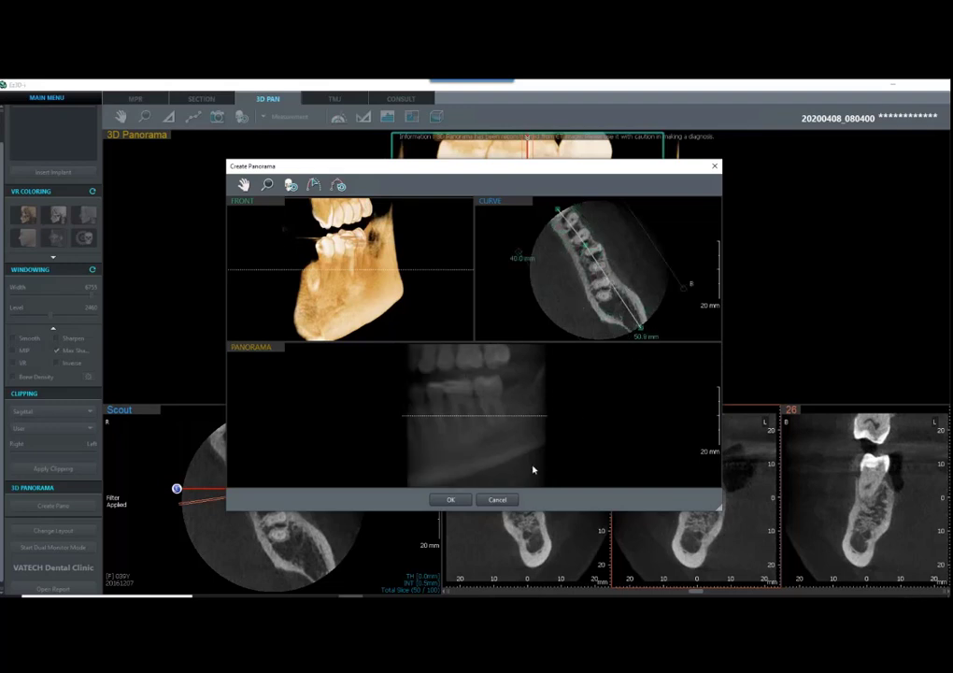
pyautogui.click(451, 499)
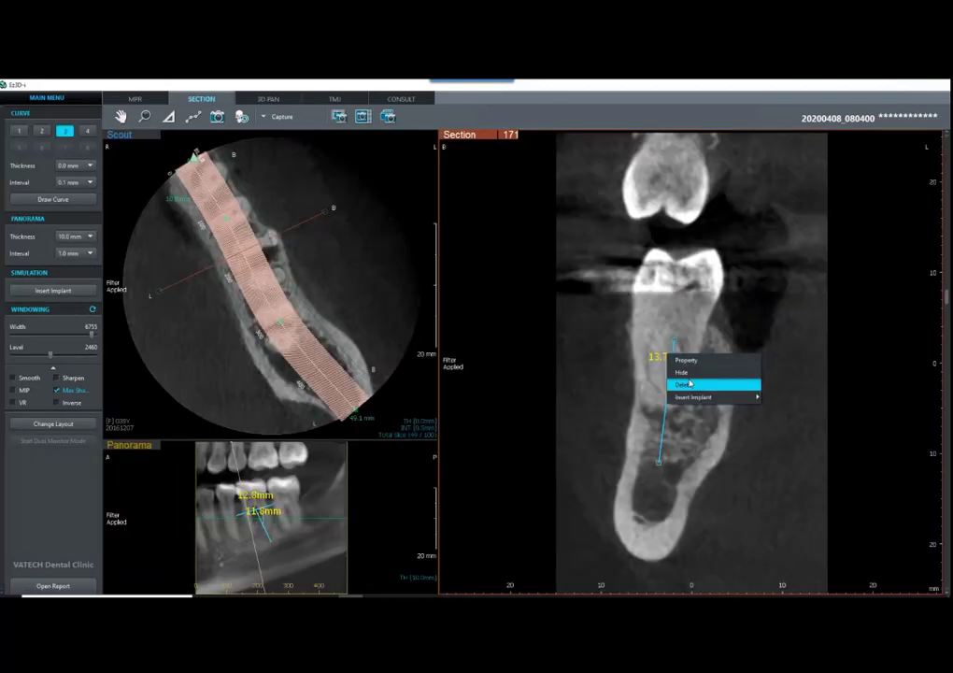
# Step: Delete the length measurement on curve 3's molar cross-section and move on to the neighbouring sections
pyautogui.click(713, 385)
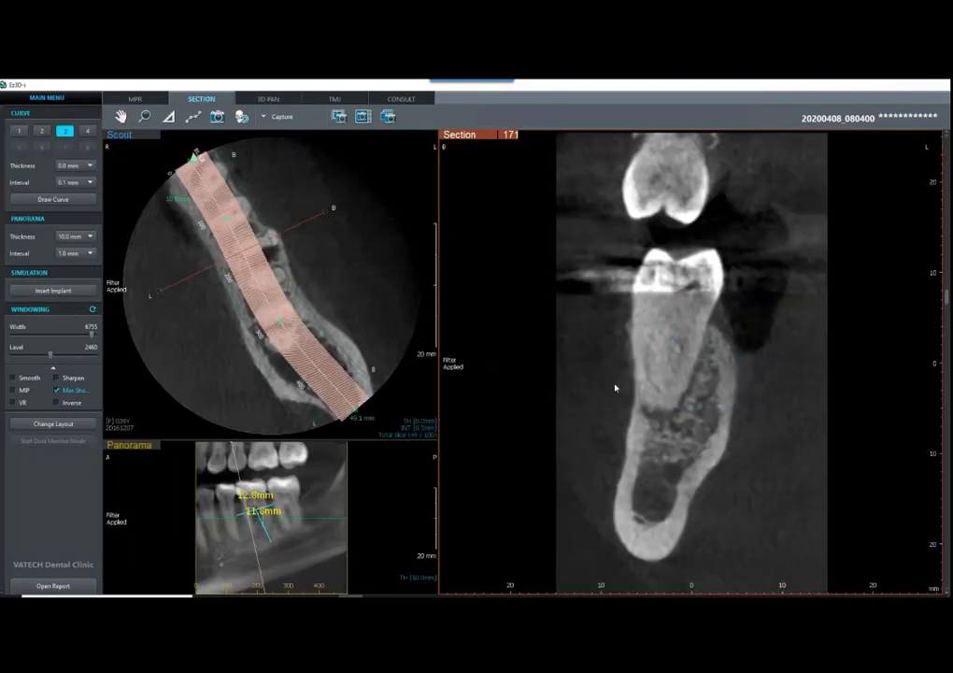
pyautogui.scroll(-10, 520, 388)
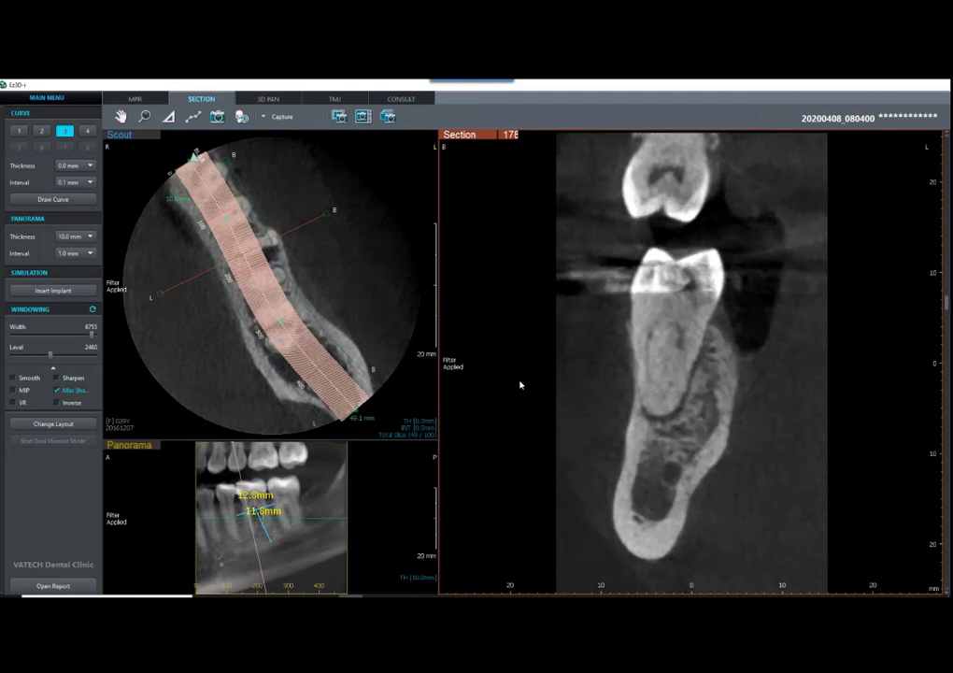
# Step: Trace the nerve canal through curve 3's molar cross-sections up to section 221, and hide the traced canal
pyautogui.click(193, 116)
pyautogui.click(671, 473)
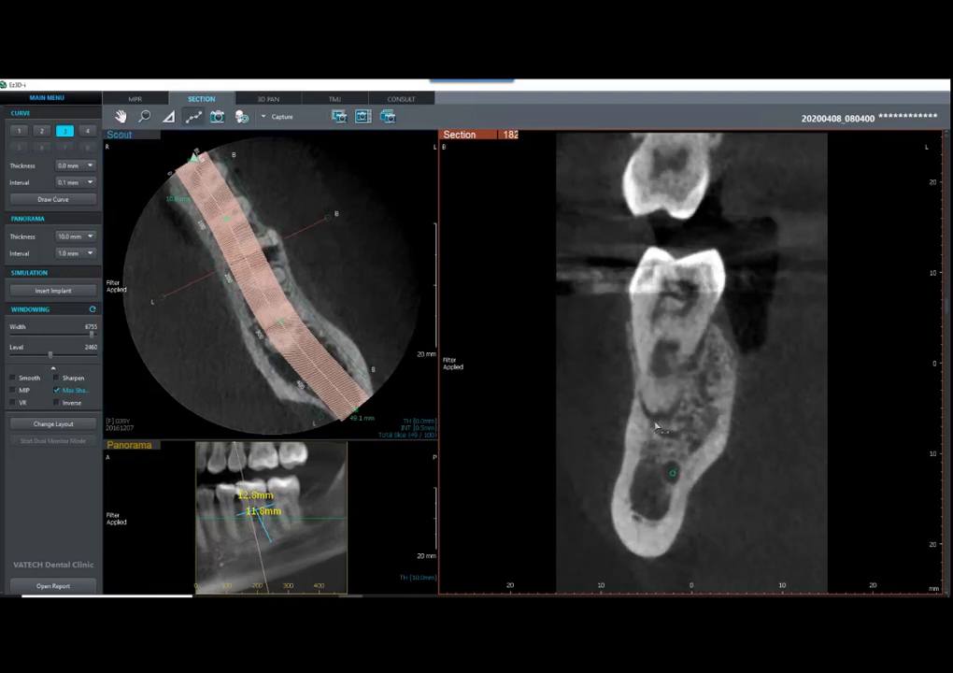
pyautogui.scroll(8, 669, 407)
pyautogui.scroll(-20, 669, 407)
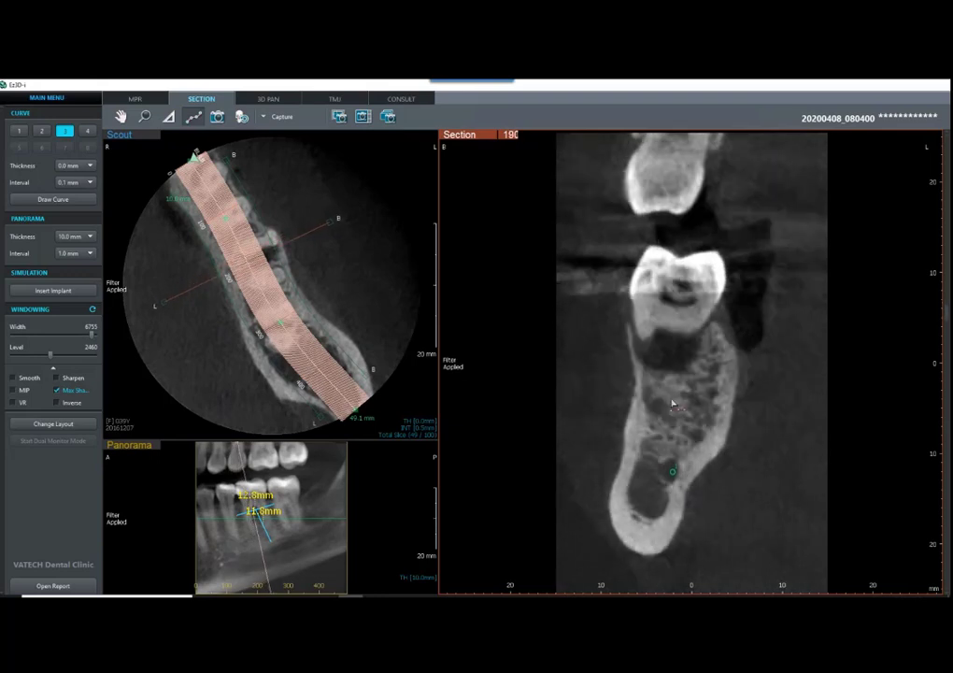
pyautogui.scroll(-20, 694, 405)
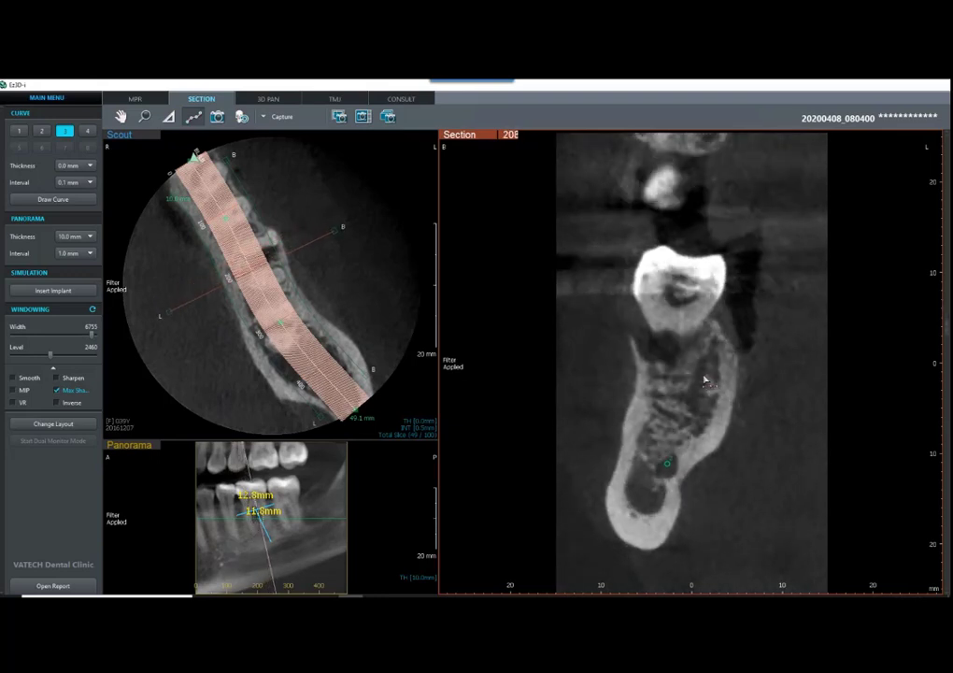
pyautogui.scroll(4, 653, 448)
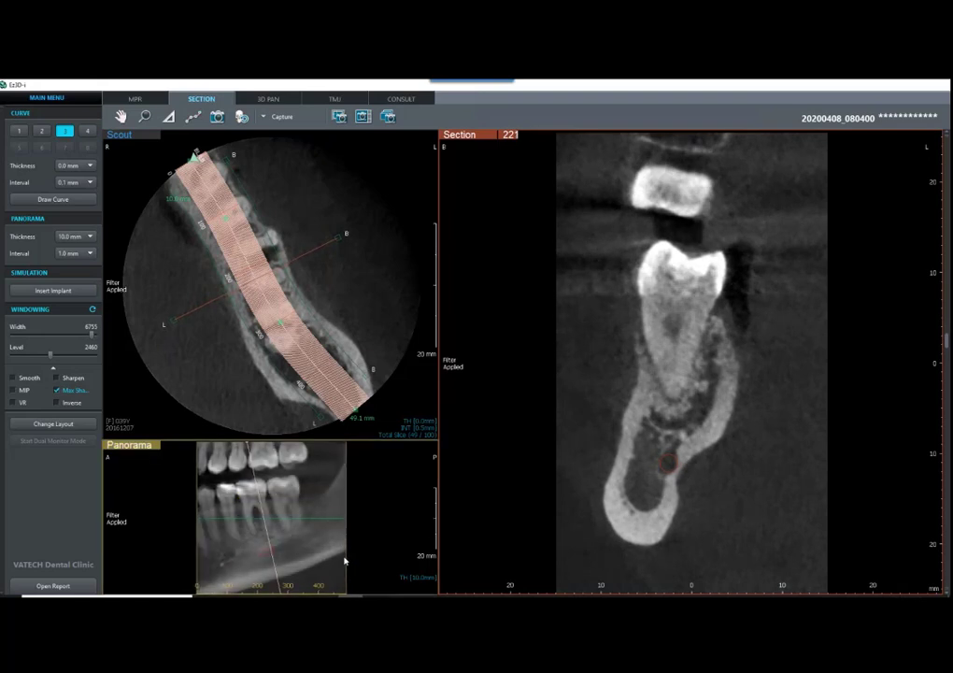
pyautogui.rightClick(668, 469)
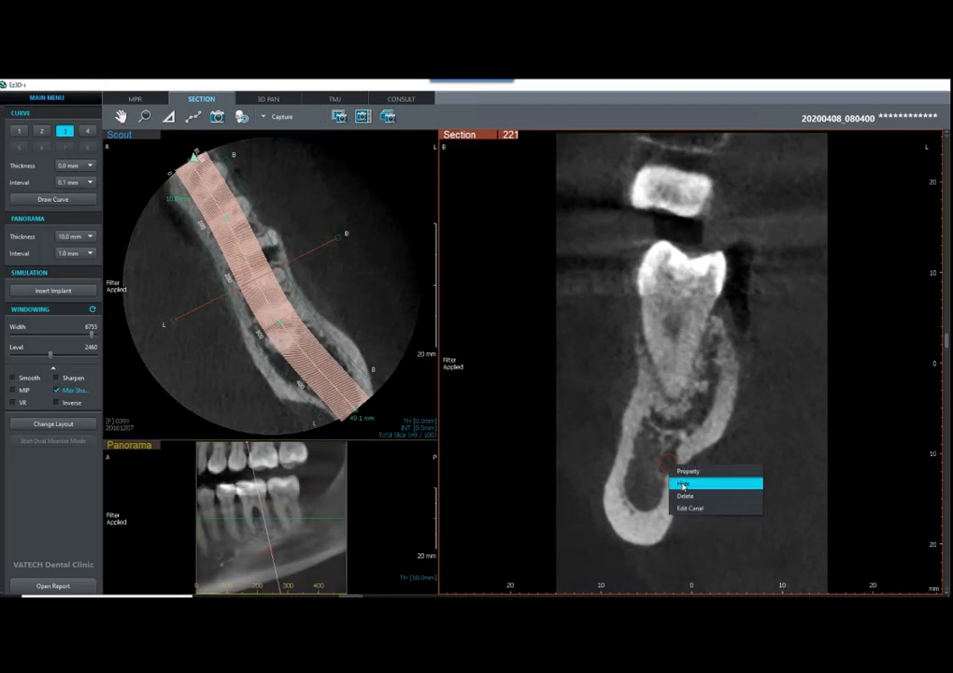
pyautogui.click(684, 484)
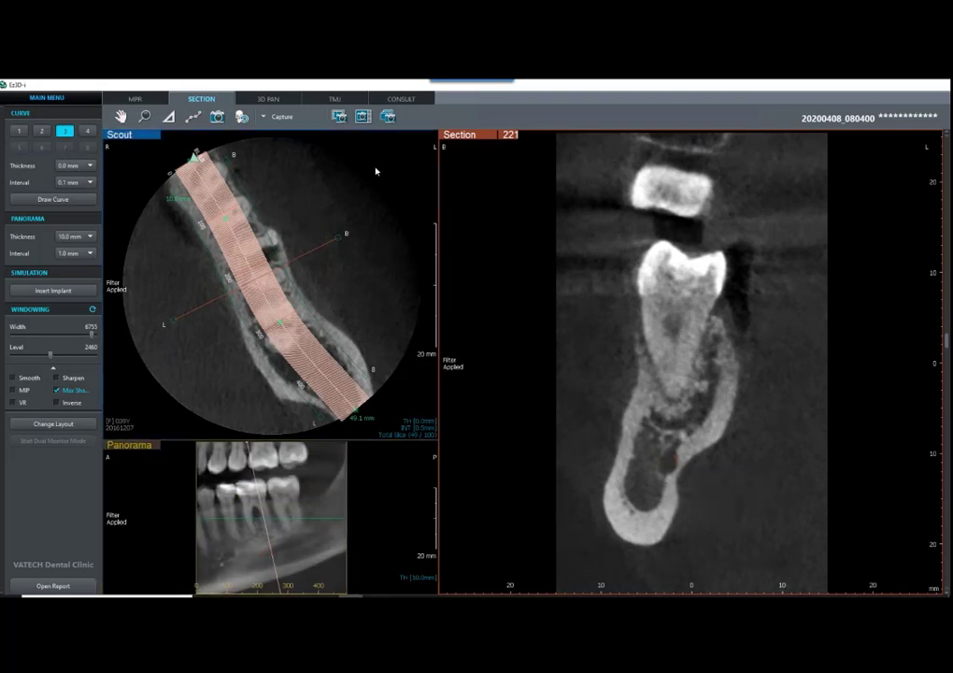
# Step: Open the Show/Hide Manager, move it aside and toggle the Canal group on and back off to check its display
pyautogui.click(280, 117)
pyautogui.click(289, 182)
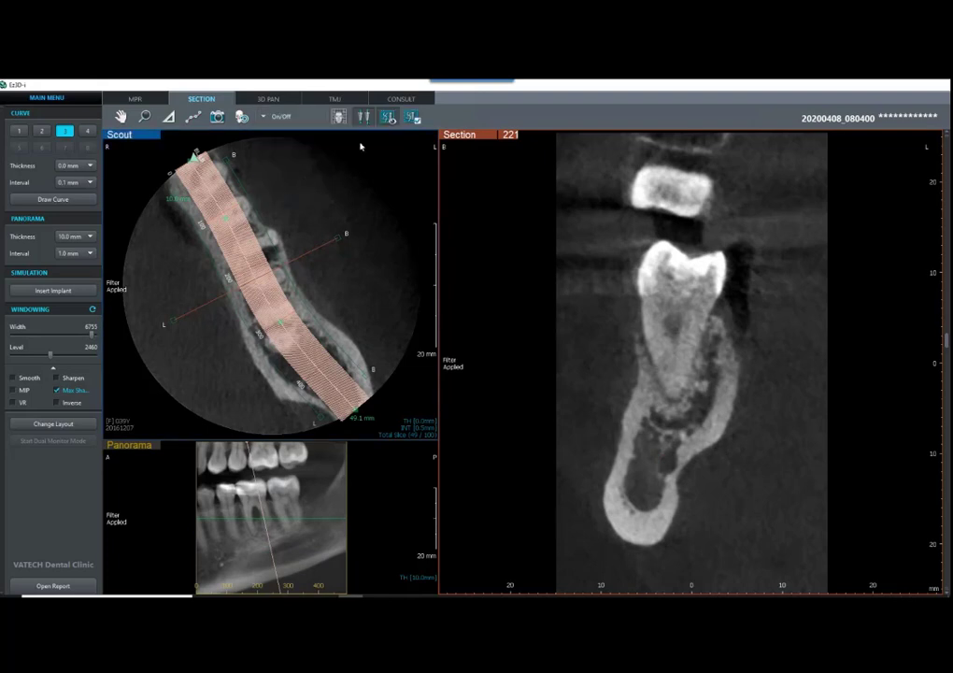
pyautogui.click(415, 120)
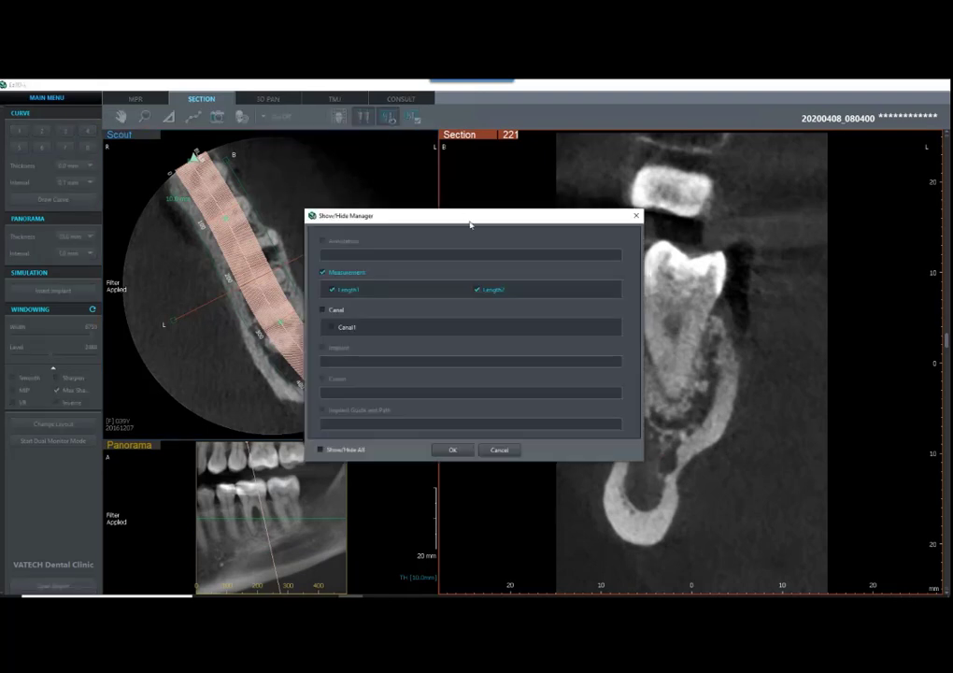
pyautogui.moveTo(470, 219); pyautogui.dragTo(407, 178)
pyautogui.click(261, 271)
pyautogui.click(261, 271)
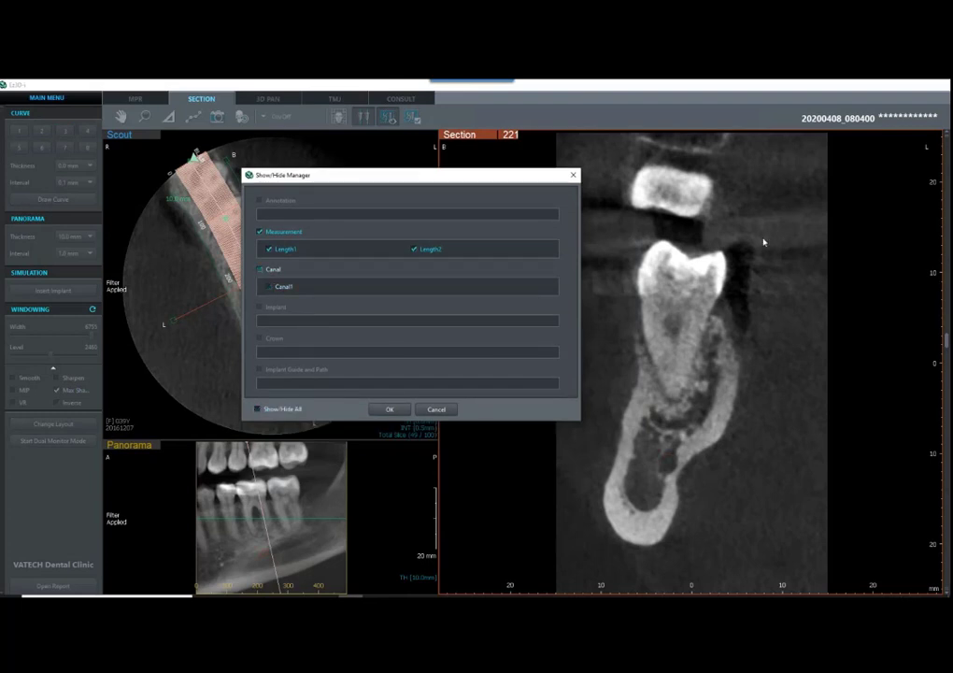
pyautogui.click(806, 221)
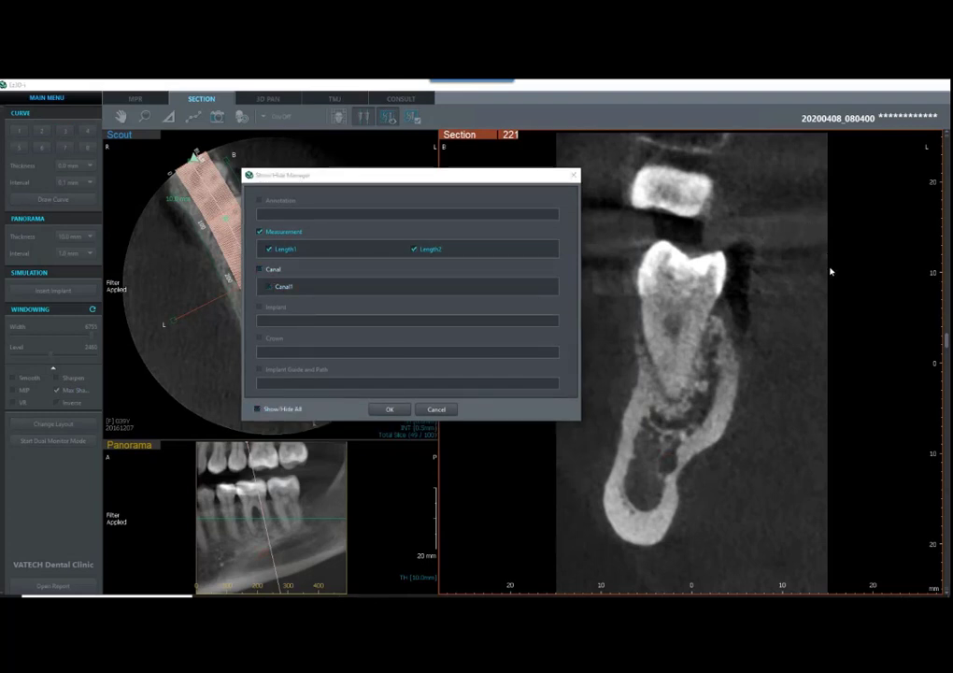
pyautogui.click(830, 270)
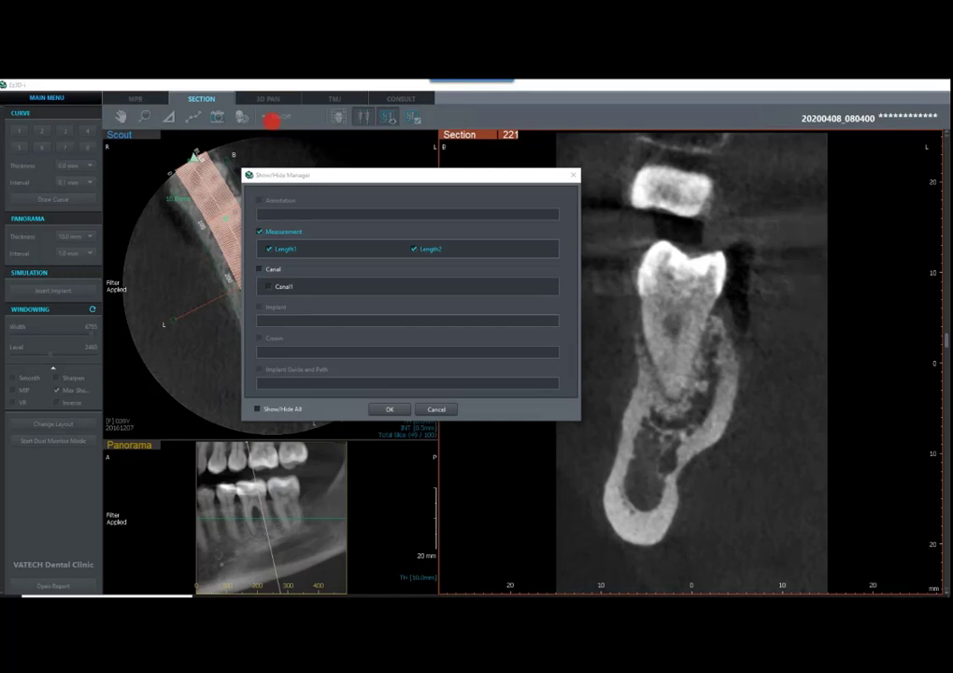